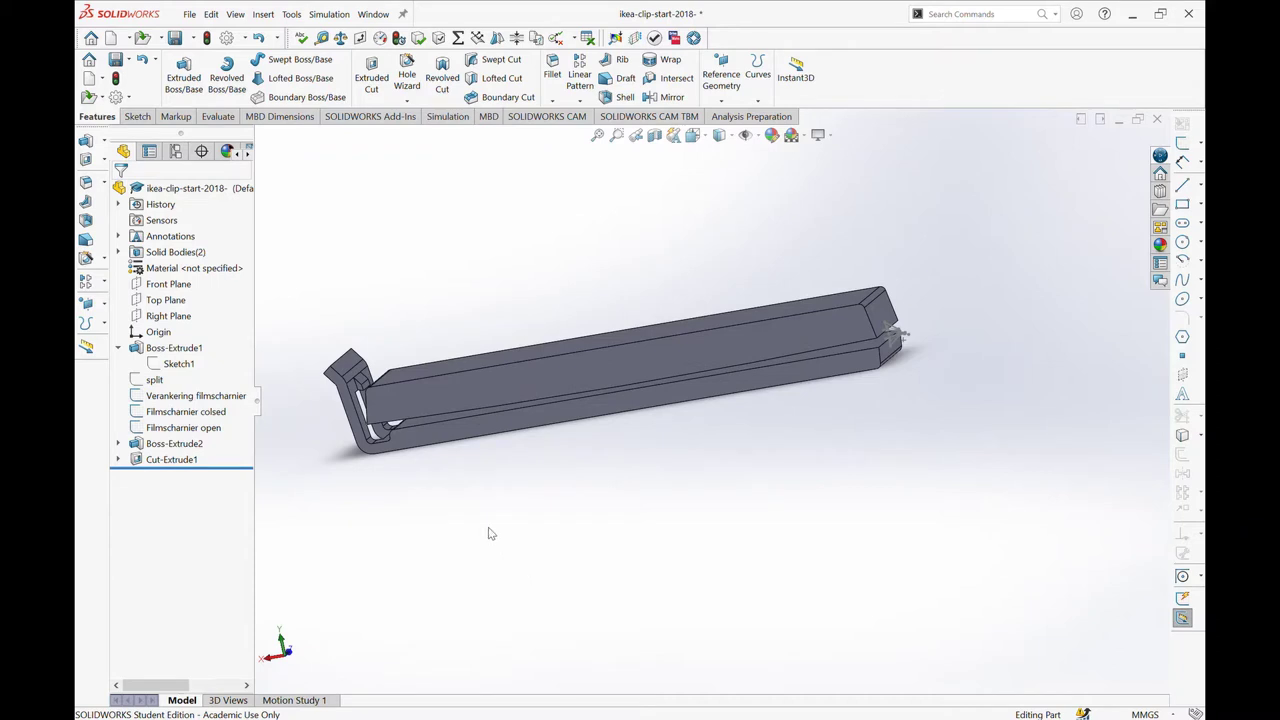
- Orbit the clip model to a flatter side-on view
middle_click_drag(491, 532, 451, 350)
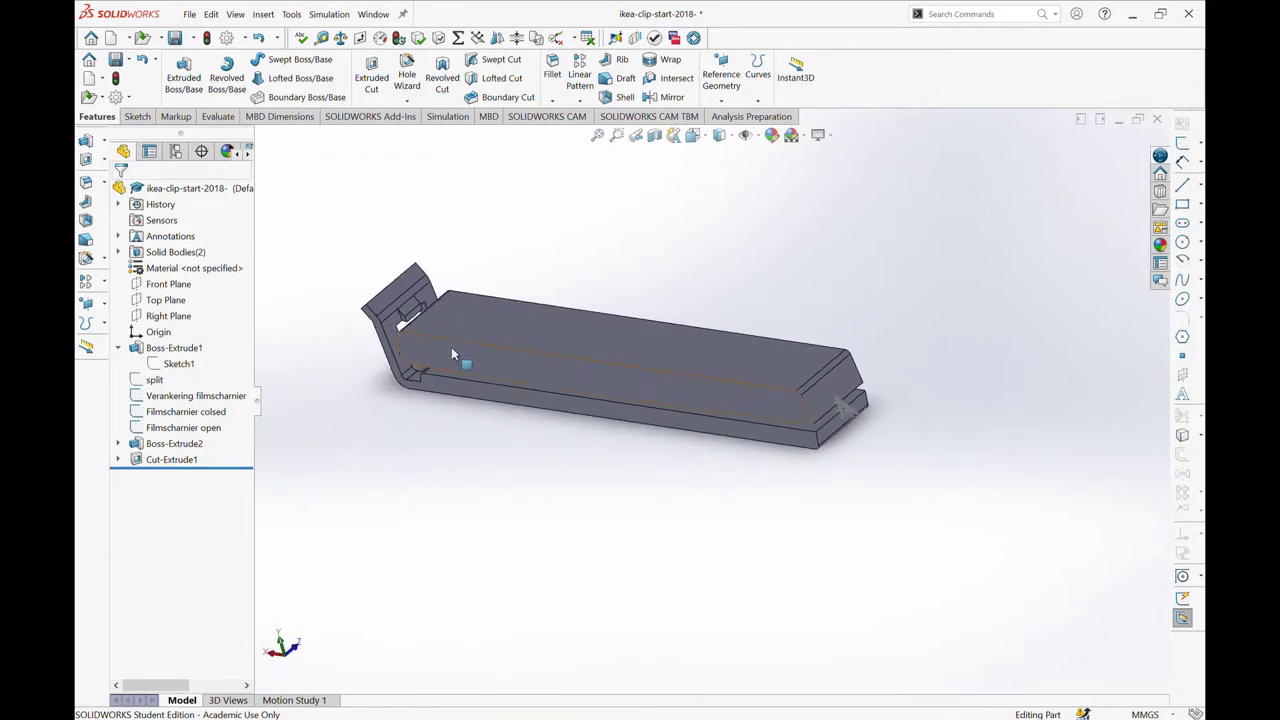
scroll(503, 480, "down", 2)
mouse_move(563, 494)
middle_mouse_down()
mouse_move(629, 302)
mouse_move(806, 386)
mouse_move(590, 462)
mouse_move(555, 510)
middle_mouse_up()
scroll(830, 378, "up", 2)
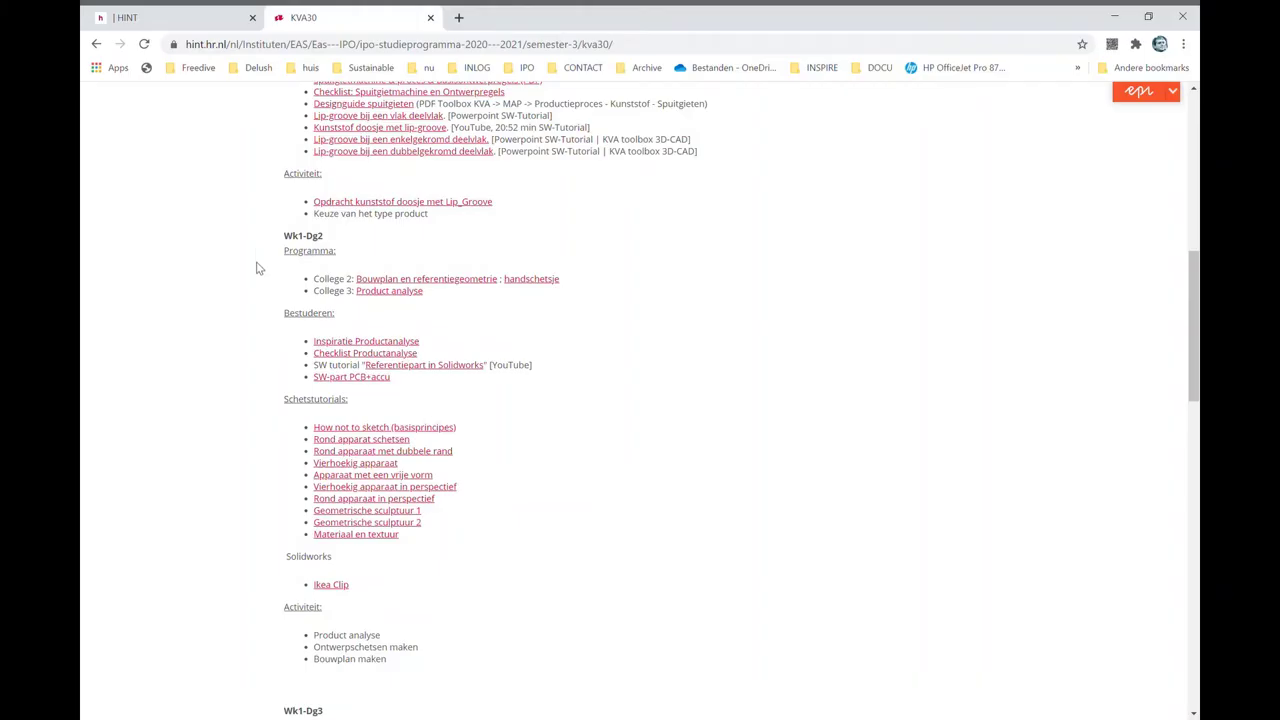
- Scroll the KVA30 course page to the Solidworks 'Ikea Clip' link under Wk1-Dg2
scroll(883, 433, "up", 1)
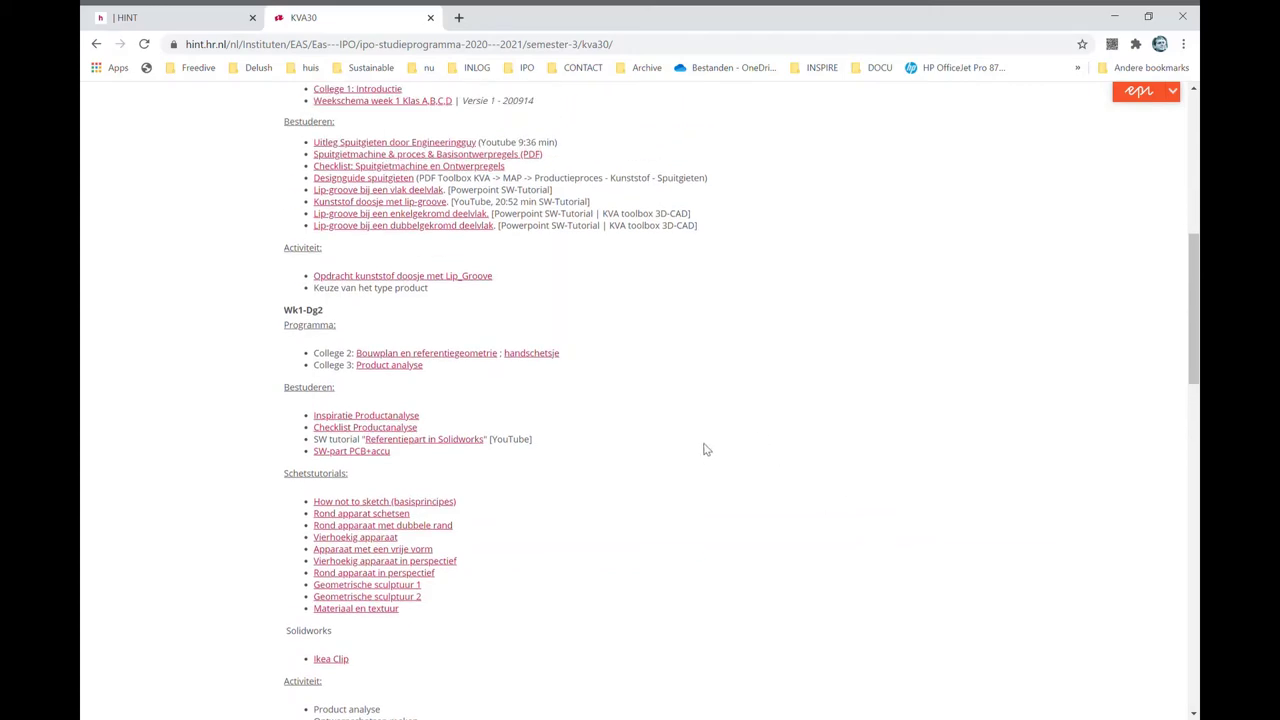
scroll(704, 450, "up", 8)
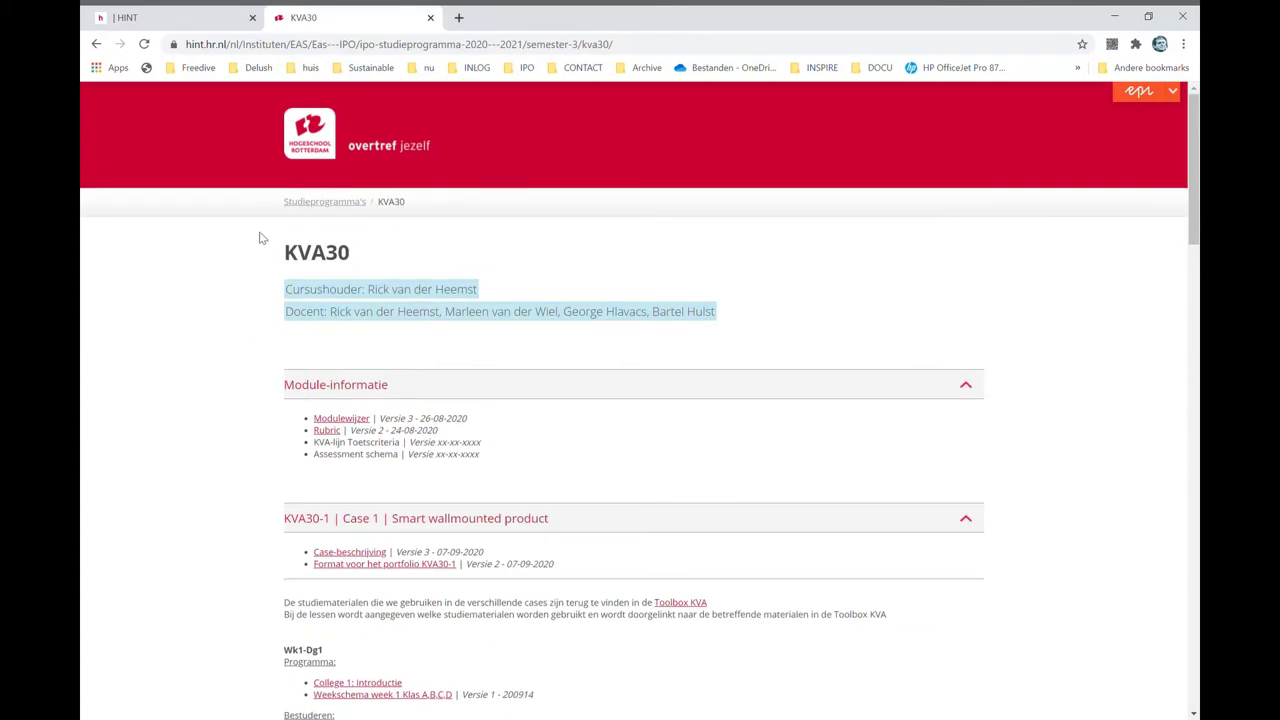
scroll(466, 313, "down", 3)
scroll(490, 350, "down", 2)
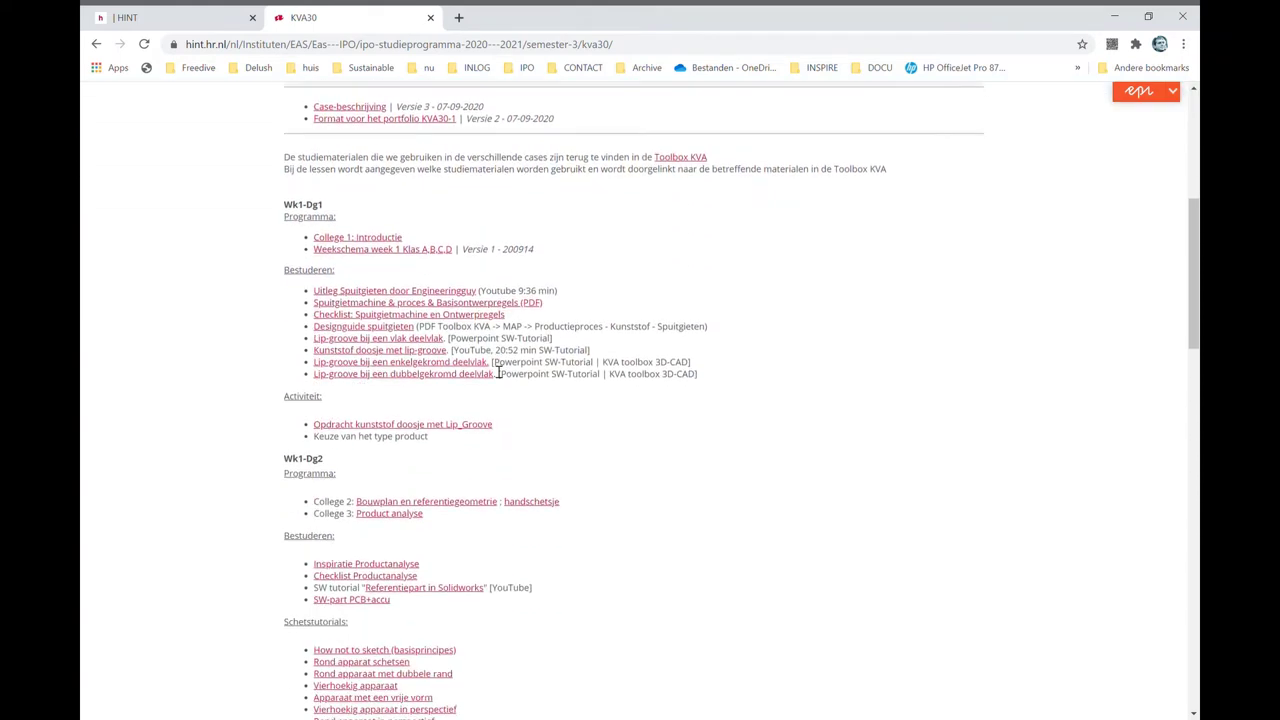
scroll(497, 366, "down", 3)
scroll(497, 366, "down", 1)
scroll(497, 366, "down", 1)
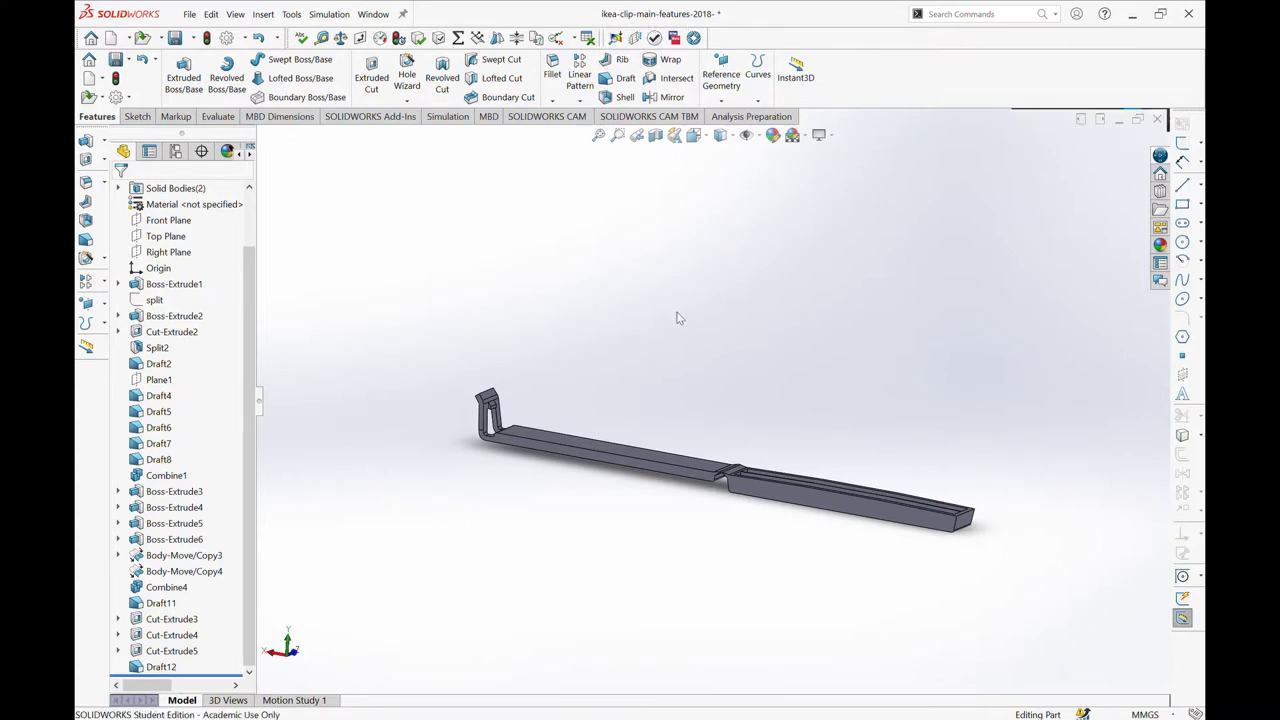
- Roll the clip model back to just after split and orbit to inspect it
mouse_move(908, 366)
middle_mouse_down()
mouse_move(814, 434)
mouse_move(866, 406)
mouse_move(815, 450)
mouse_move(818, 522)
mouse_move(731, 512)
mouse_move(677, 486)
mouse_move(672, 388)
mouse_move(660, 531)
middle_mouse_up()
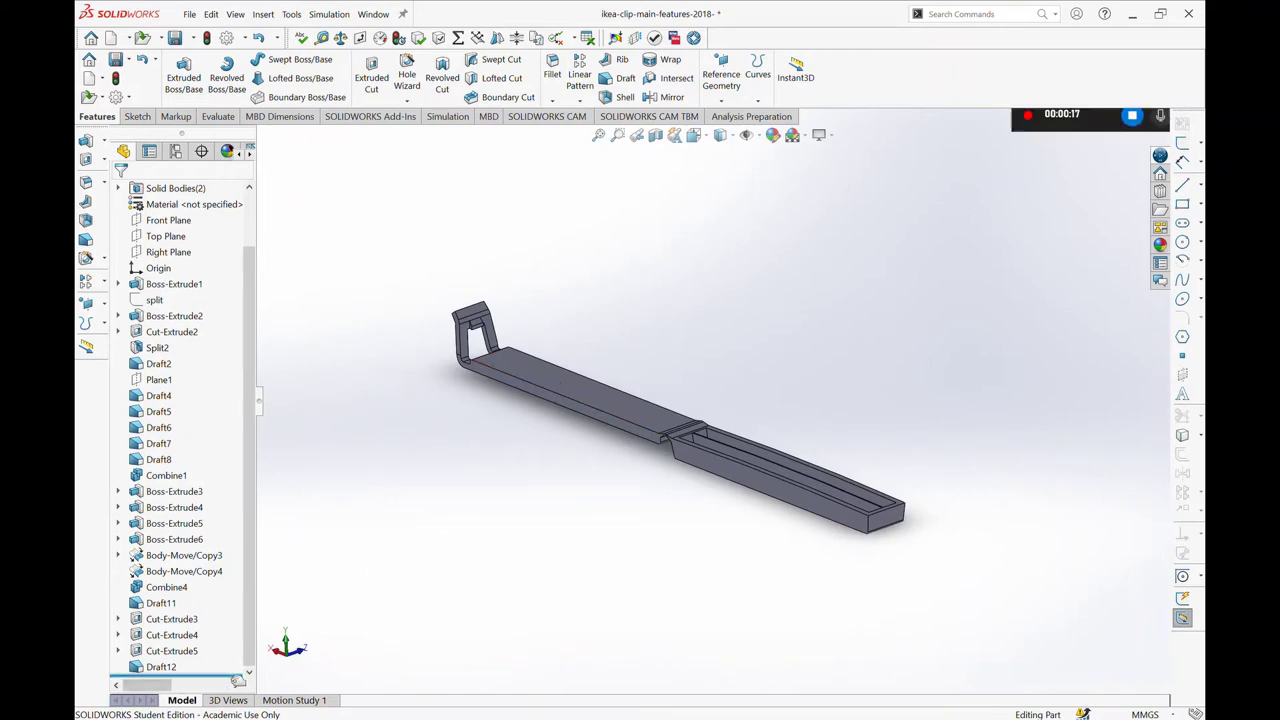
mouse_move(160, 676)
left_mouse_down()
mouse_move(216, 395)
mouse_move(216, 307)
left_mouse_up()
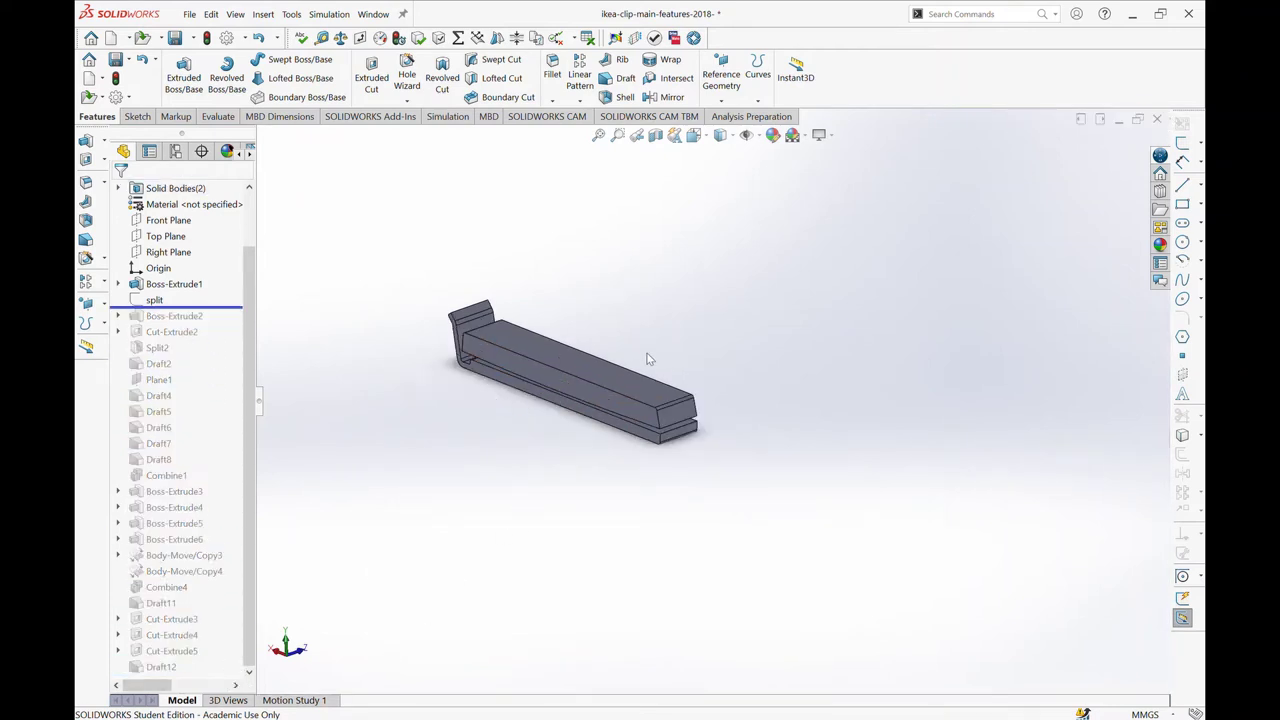
middle_click_drag(597, 428, 534, 407)
scroll(183, 387, "up", 1)
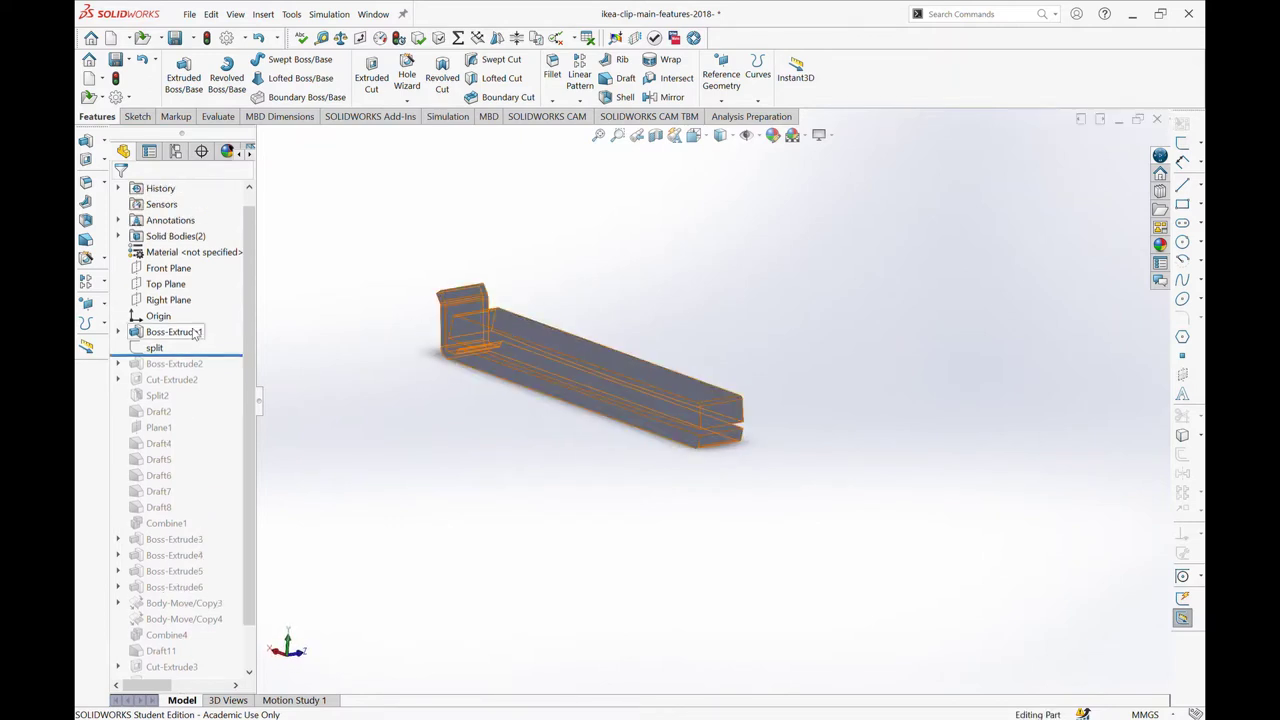
- Roll forward to restore Boss-Extrude2, Cut-Extrude2 and the features through Draft8
left_click_drag(223, 359, 216, 389)
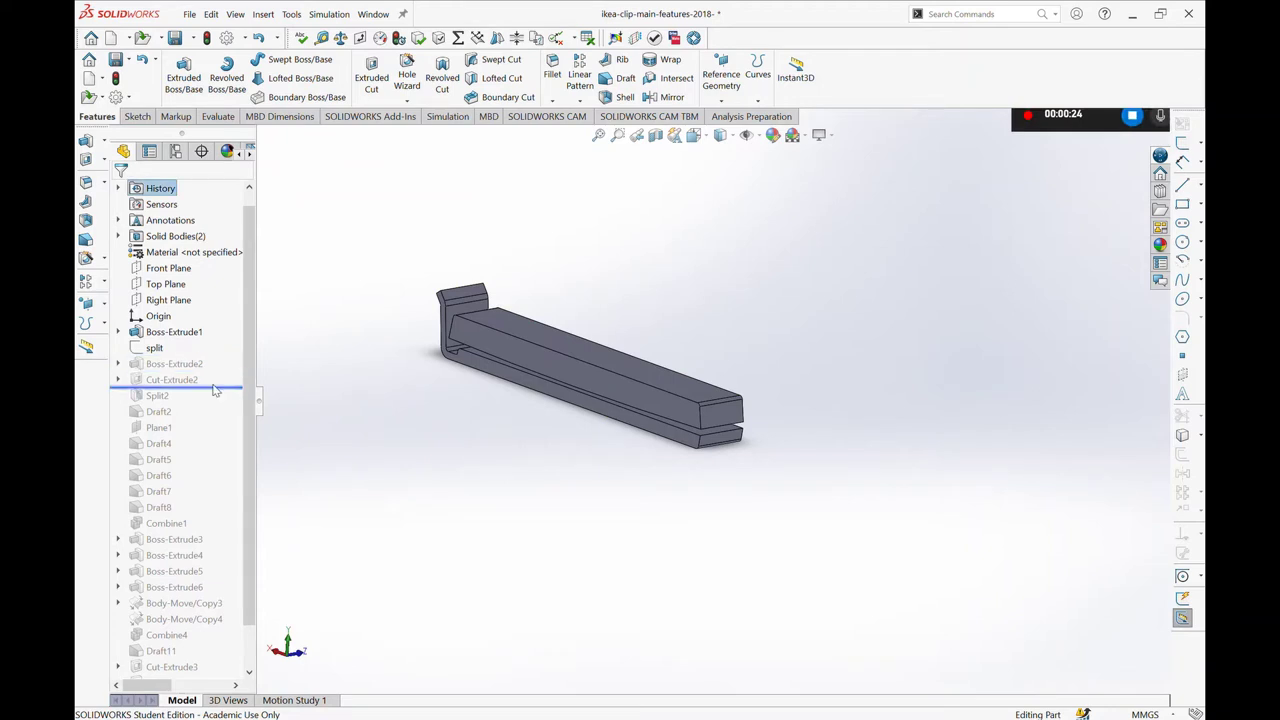
middle_click_drag(522, 352, 530, 356)
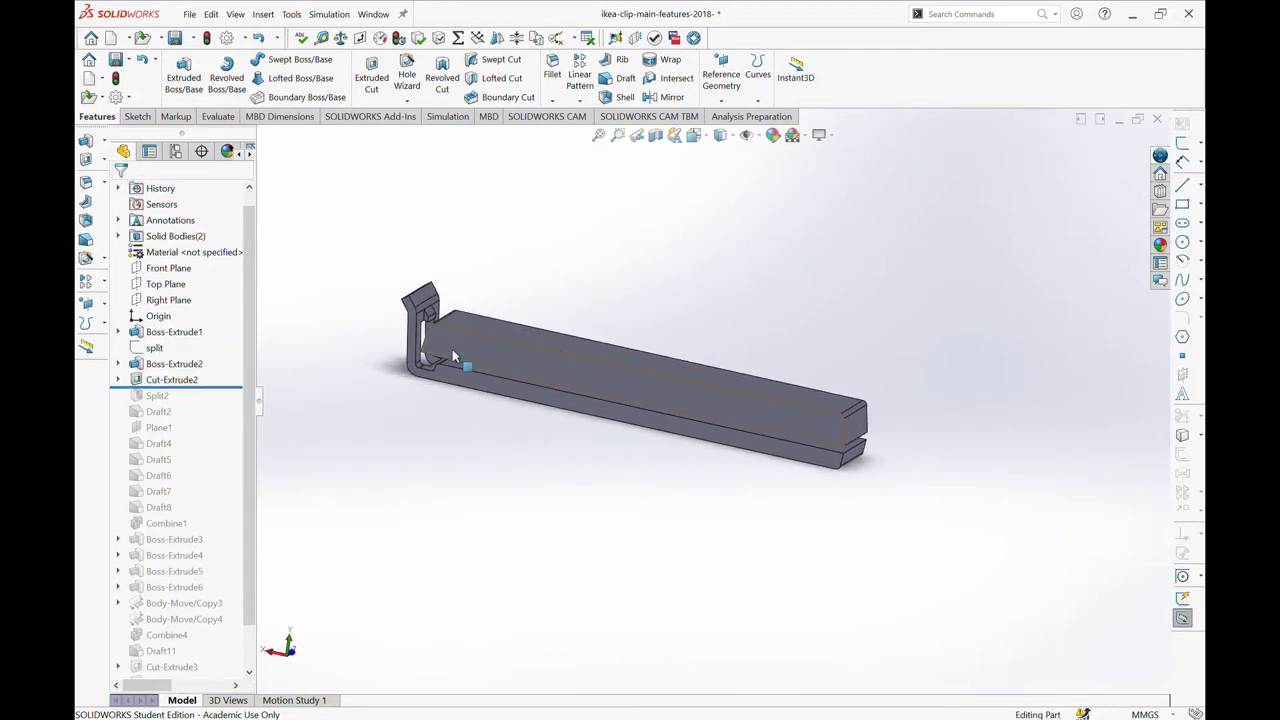
scroll(530, 356, "down", 3)
scroll(530, 356, "up", 2)
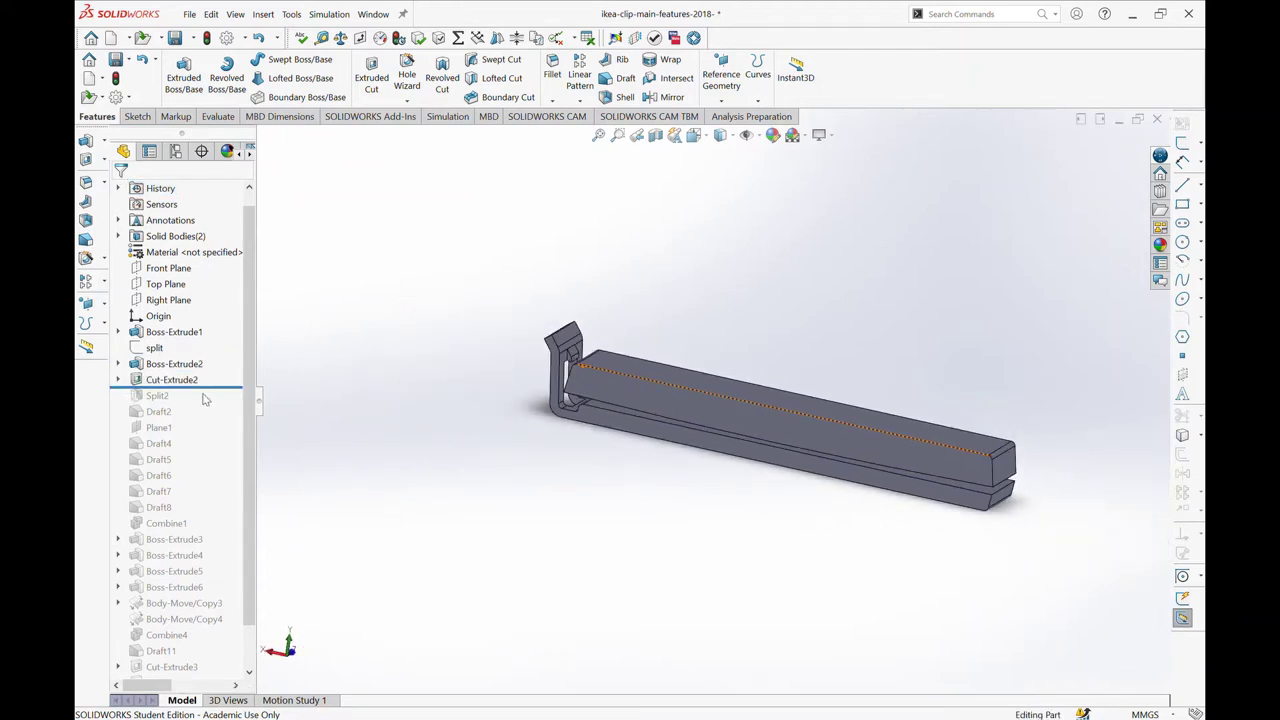
left_click_drag(204, 388, 203, 512)
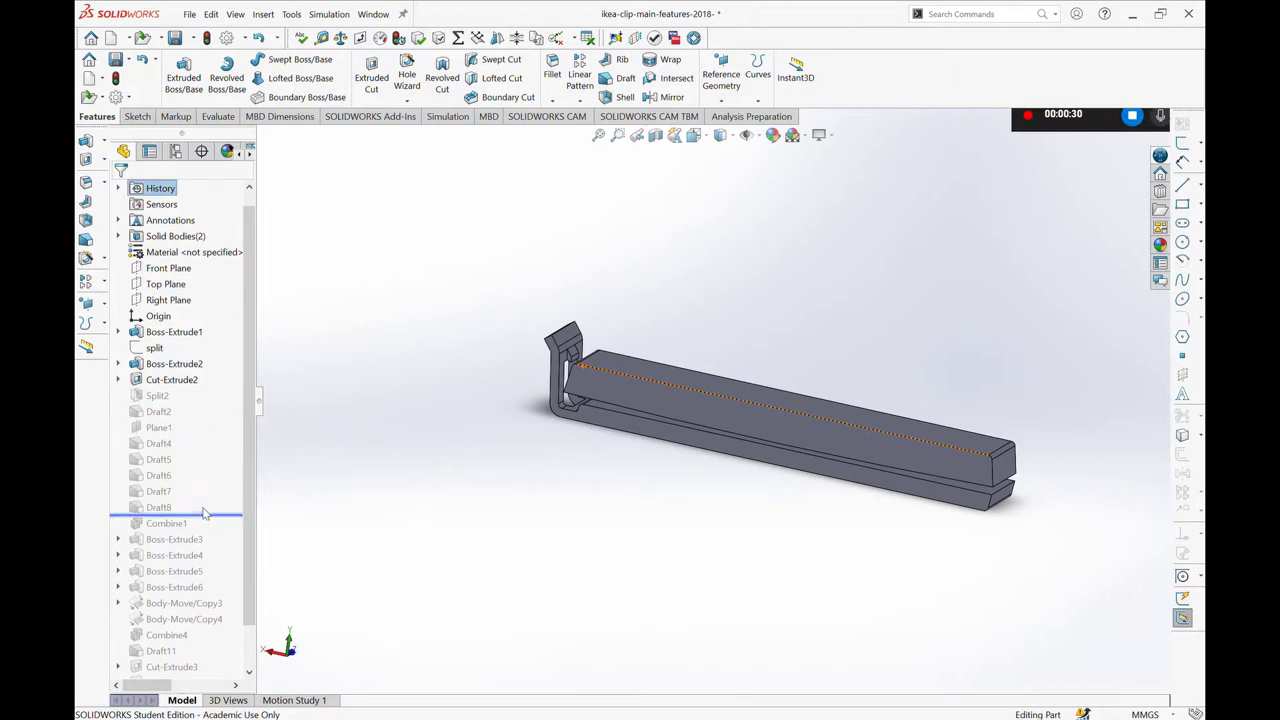
- Rebuild through Draft8, Boss-Extrude5 and Boss-Extrude6, orbiting to a side view of the clip
mouse_move(700, 410)
middle_mouse_down()
mouse_move(857, 403)
mouse_move(849, 437)
middle_mouse_up()
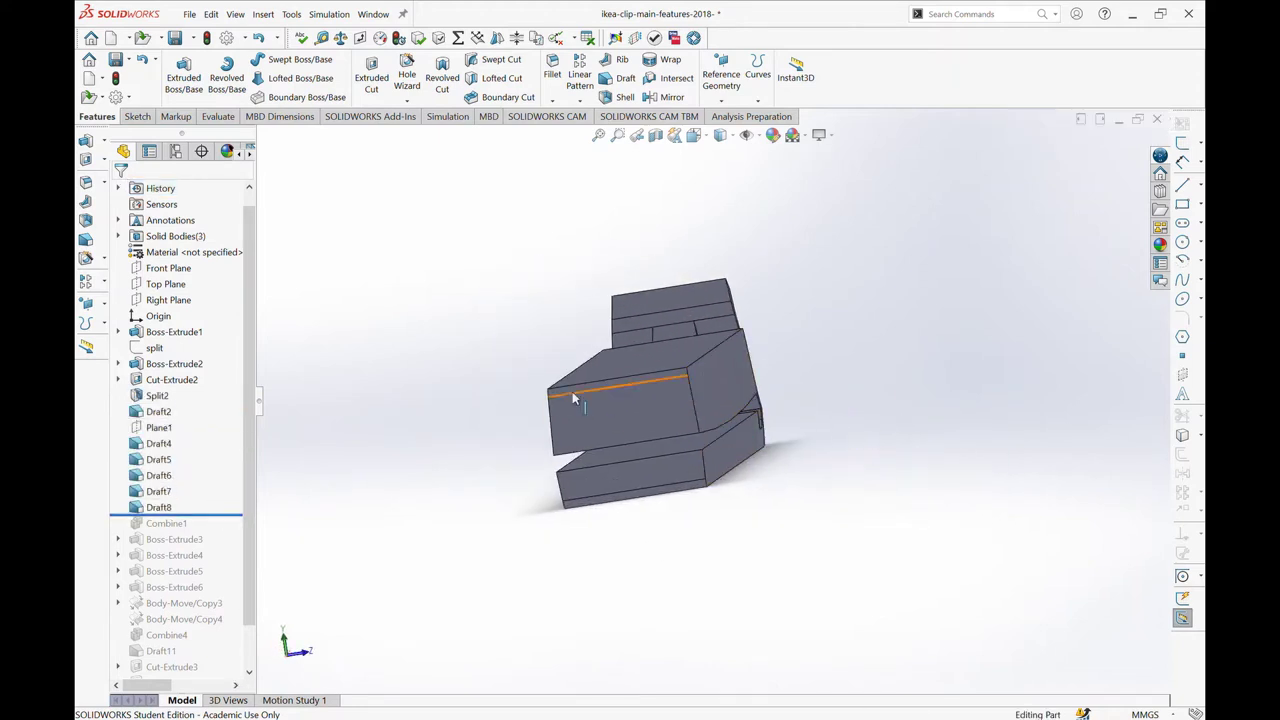
mouse_move(573, 398)
middle_mouse_down()
mouse_move(677, 443)
mouse_move(620, 442)
middle_mouse_up()
left_click_drag(222, 517, 225, 591)
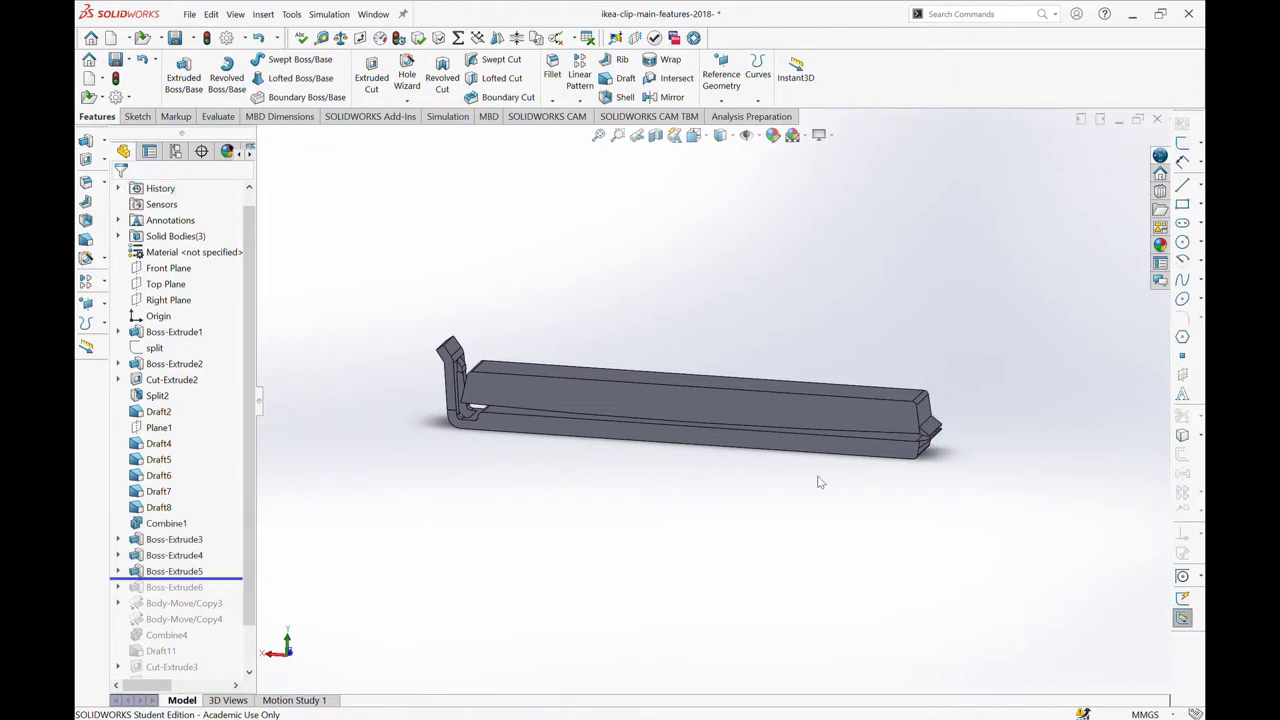
left_click_drag(200, 579, 205, 595)
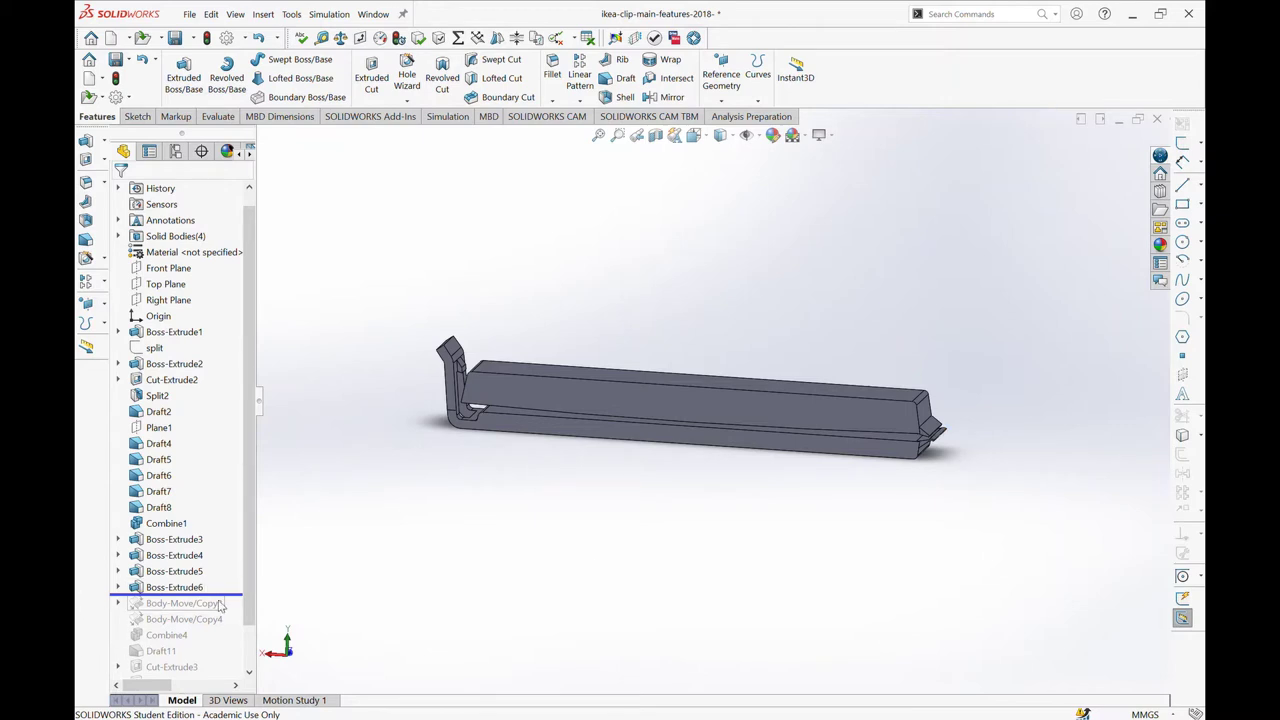
- Restore the Body-Move/Copy features, Combine4 and the cut features that form the groove
left_click_drag(220, 595, 228, 627)
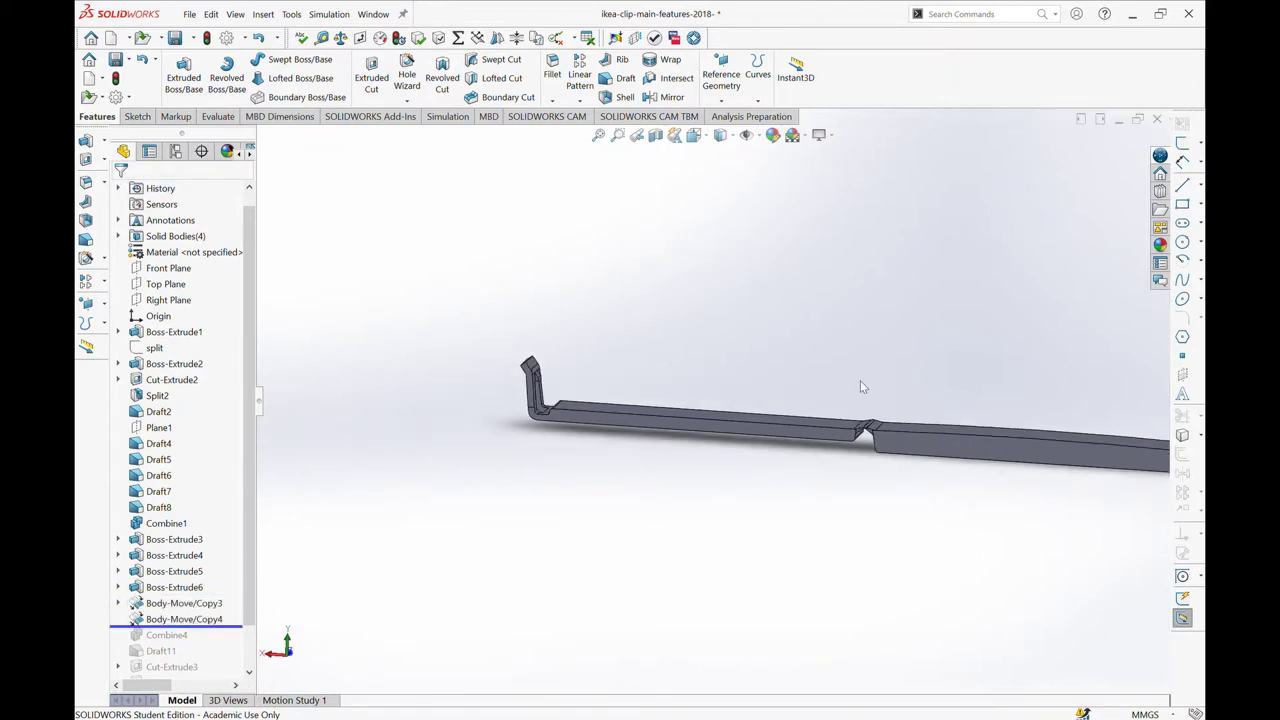
scroll(862, 386, "up", 2)
mouse_move(1013, 471)
middle_mouse_down("ctrl")
mouse_move(957, 477)
mouse_move(881, 454)
middle_mouse_up("ctrl")
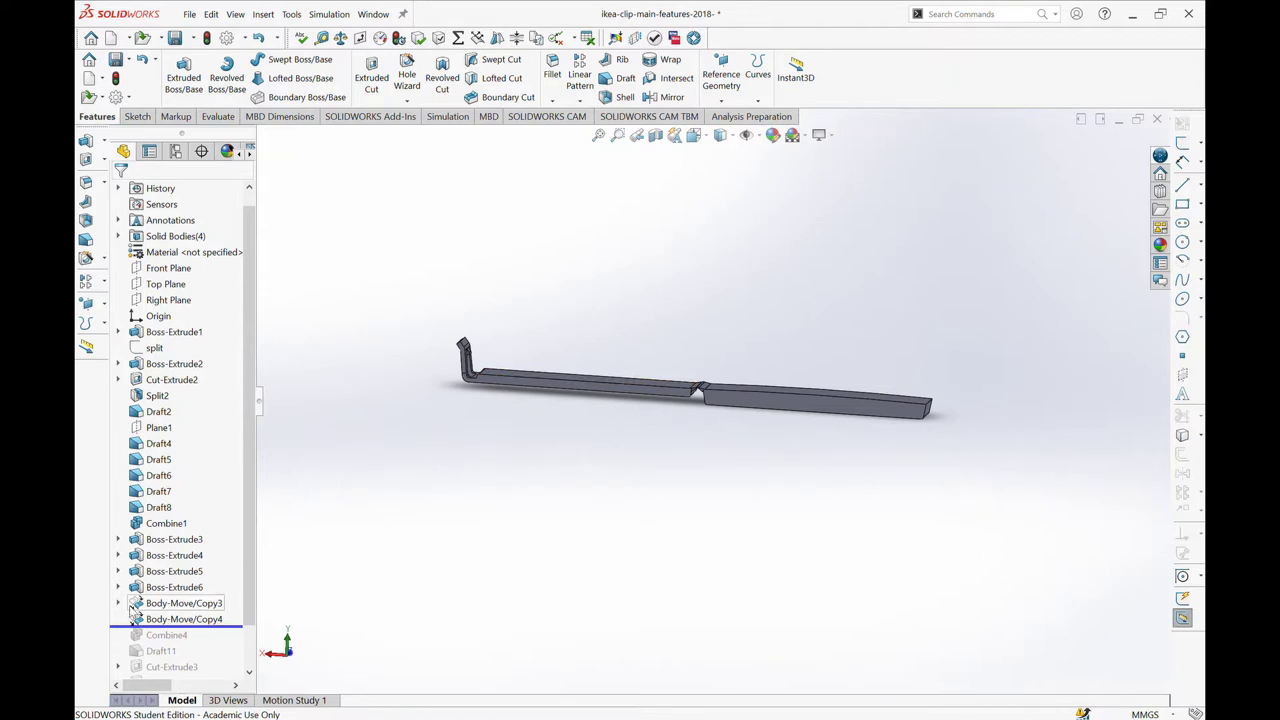
left_click_drag(223, 630, 226, 645)
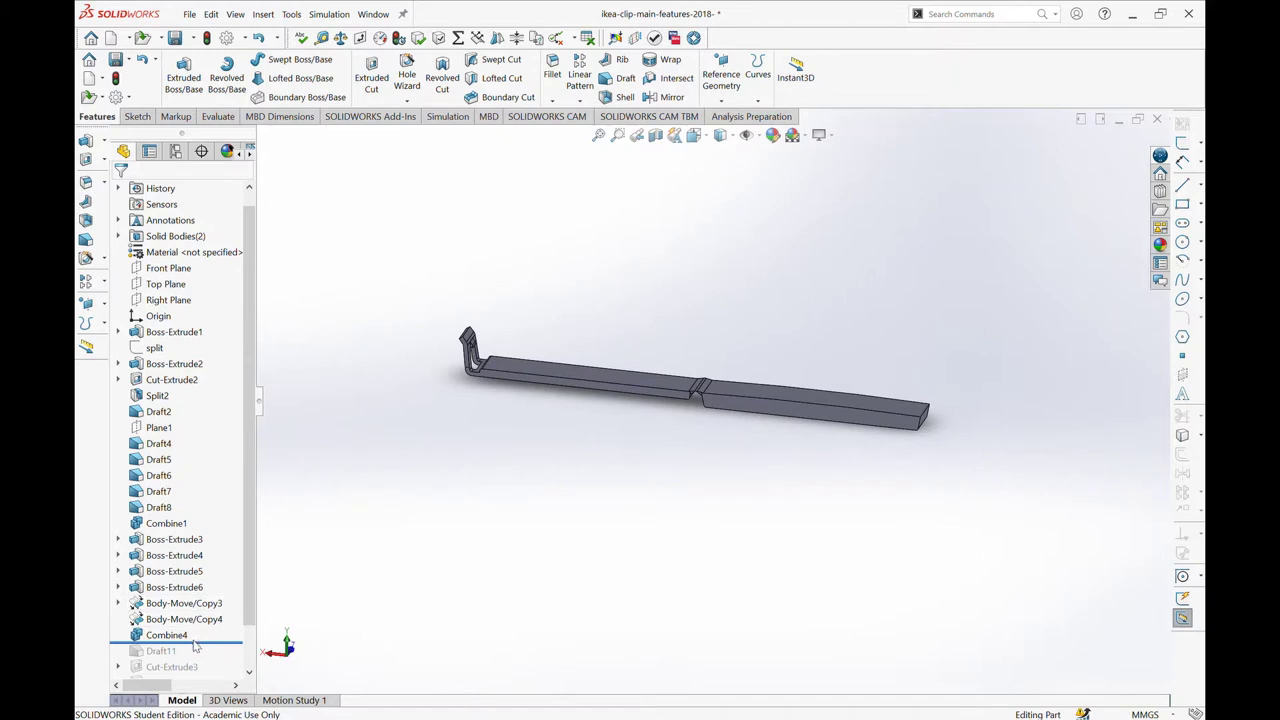
left_click_drag(195, 645, 193, 655)
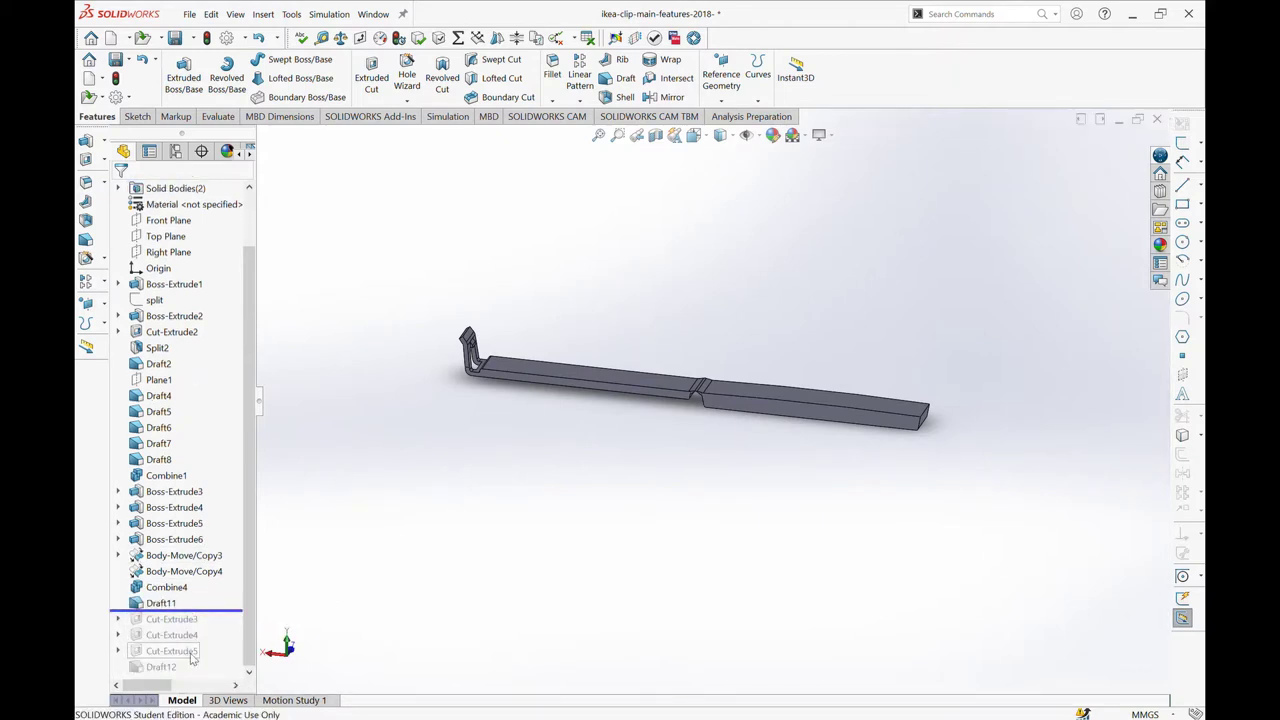
left_click_drag(212, 619, 222, 676)
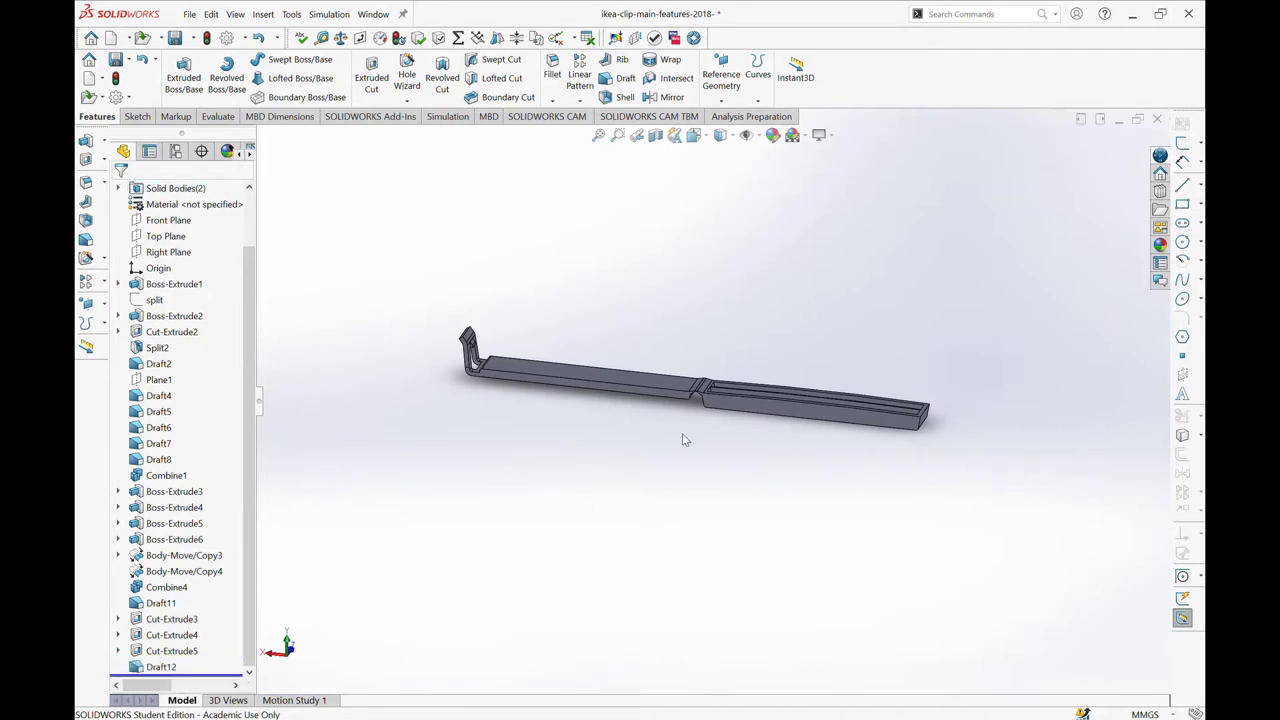
- Restore Draft12 to rebuild the complete clip, review it, then switch to ikea-clip-start-2018
mouse_move(717, 429)
middle_mouse_down()
mouse_move(748, 325)
mouse_move(690, 420)
mouse_move(777, 371)
middle_mouse_up()
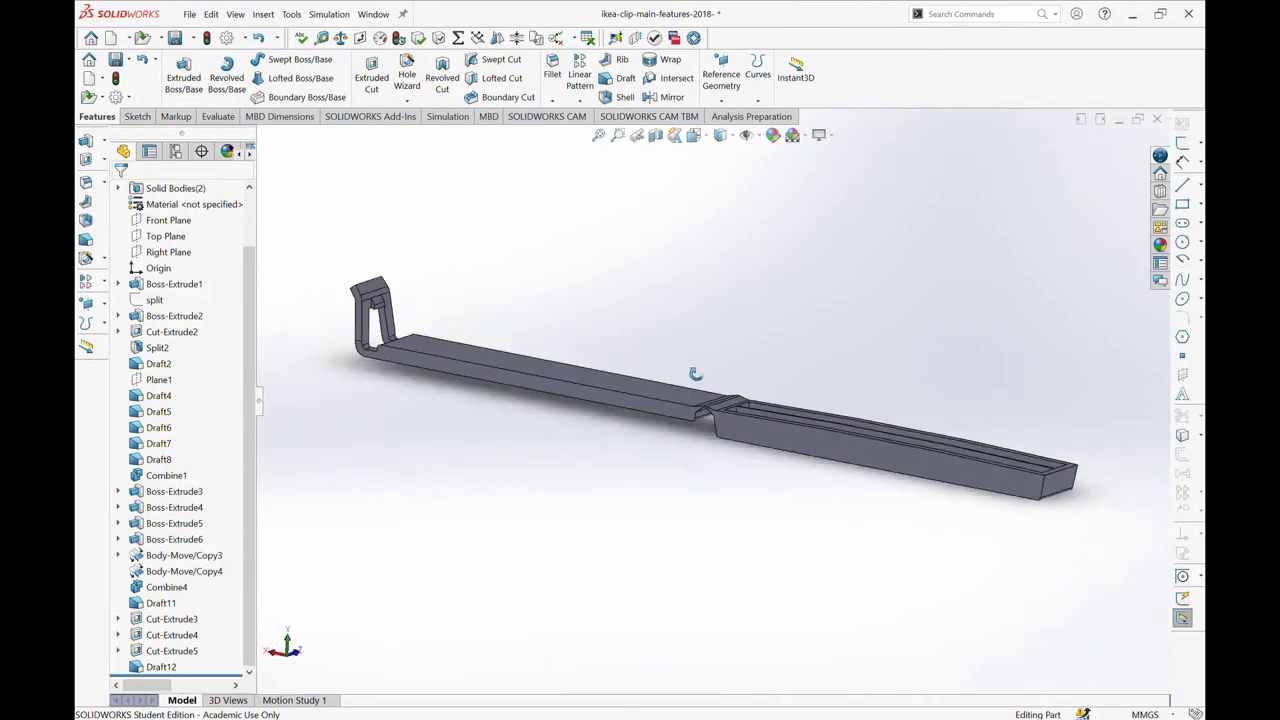
scroll(640, 420, "down", 3)
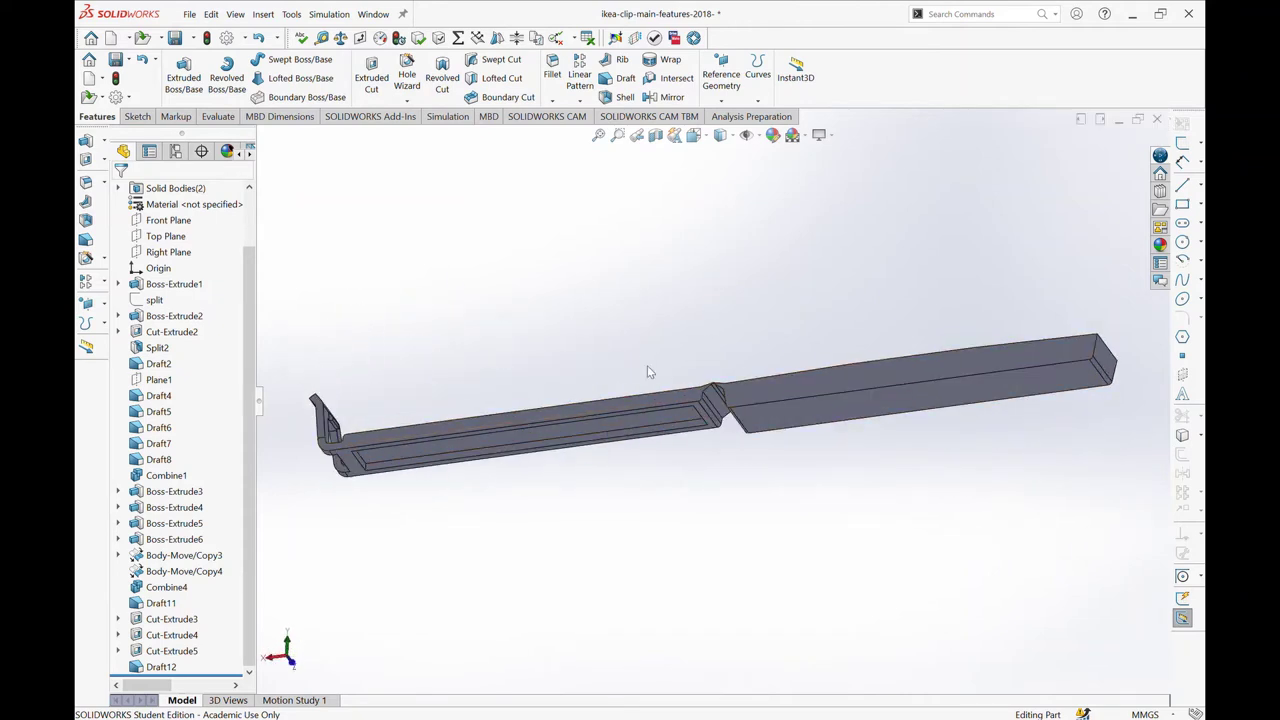
middle_click_drag(571, 366, 466, 317)
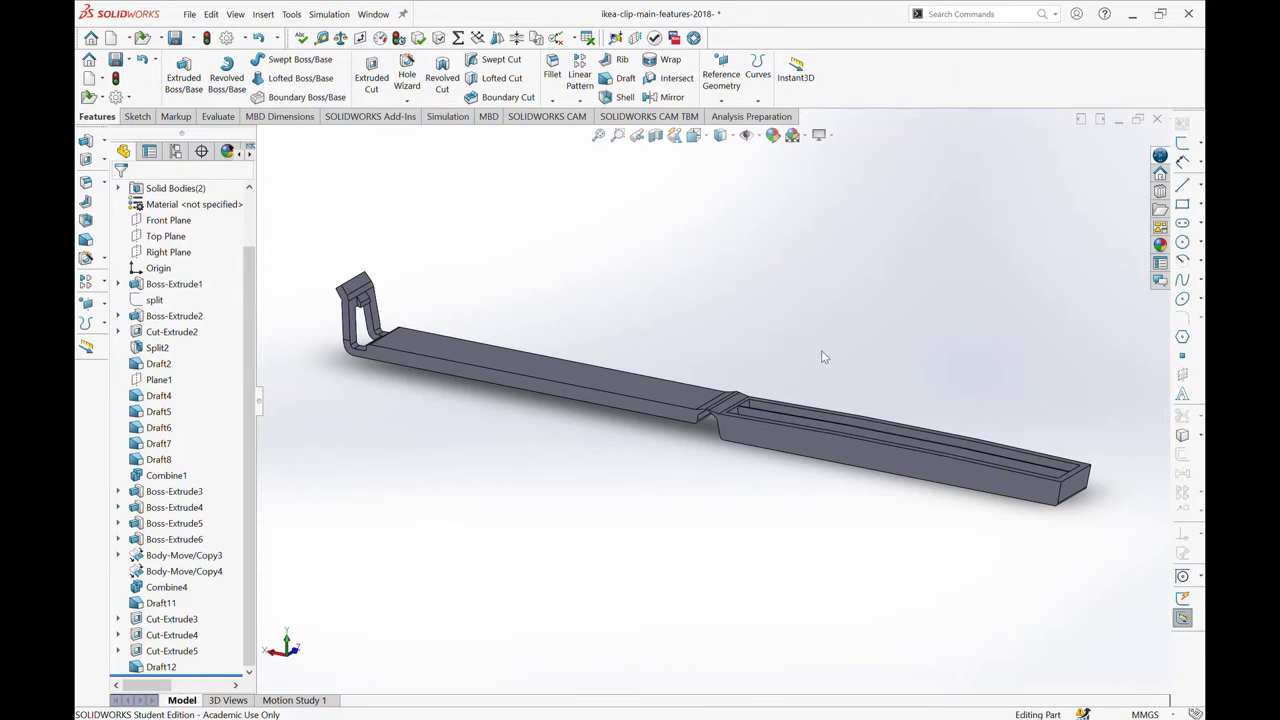
mouse_move(822, 352)
middle_mouse_down()
mouse_move(748, 371)
mouse_move(811, 384)
mouse_move(761, 457)
middle_mouse_up()
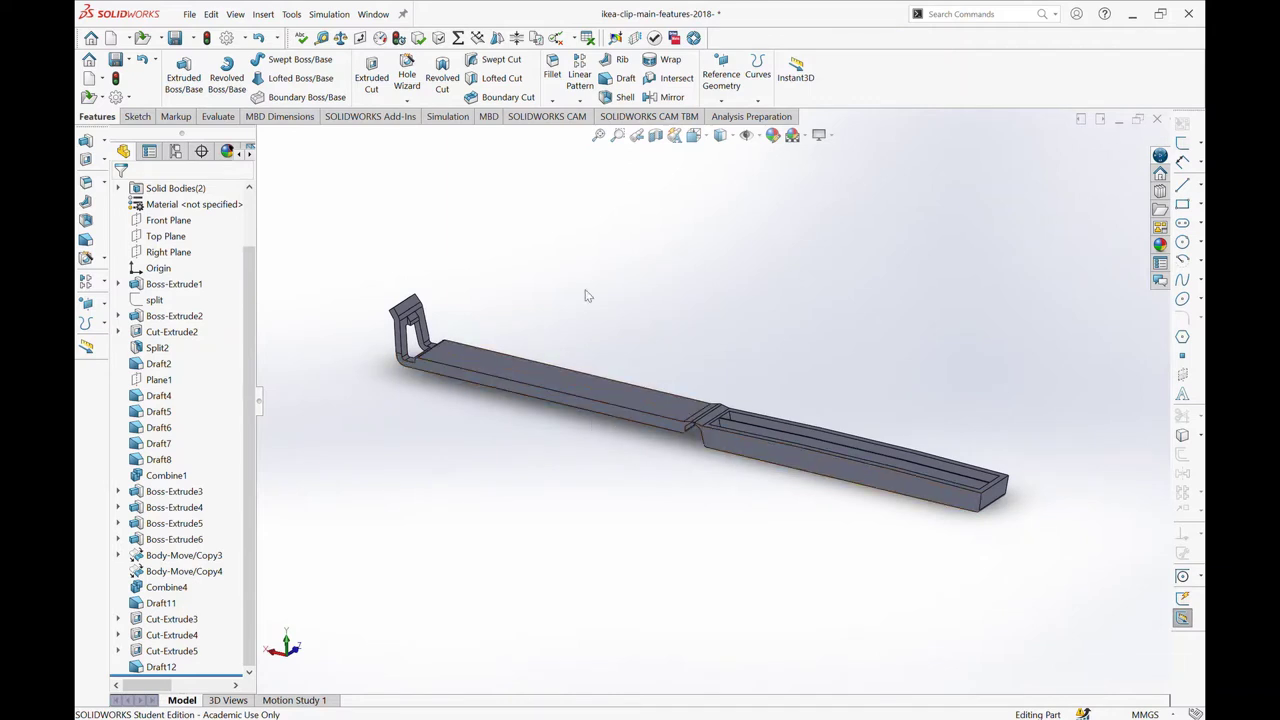
key("ctrl+Tab")
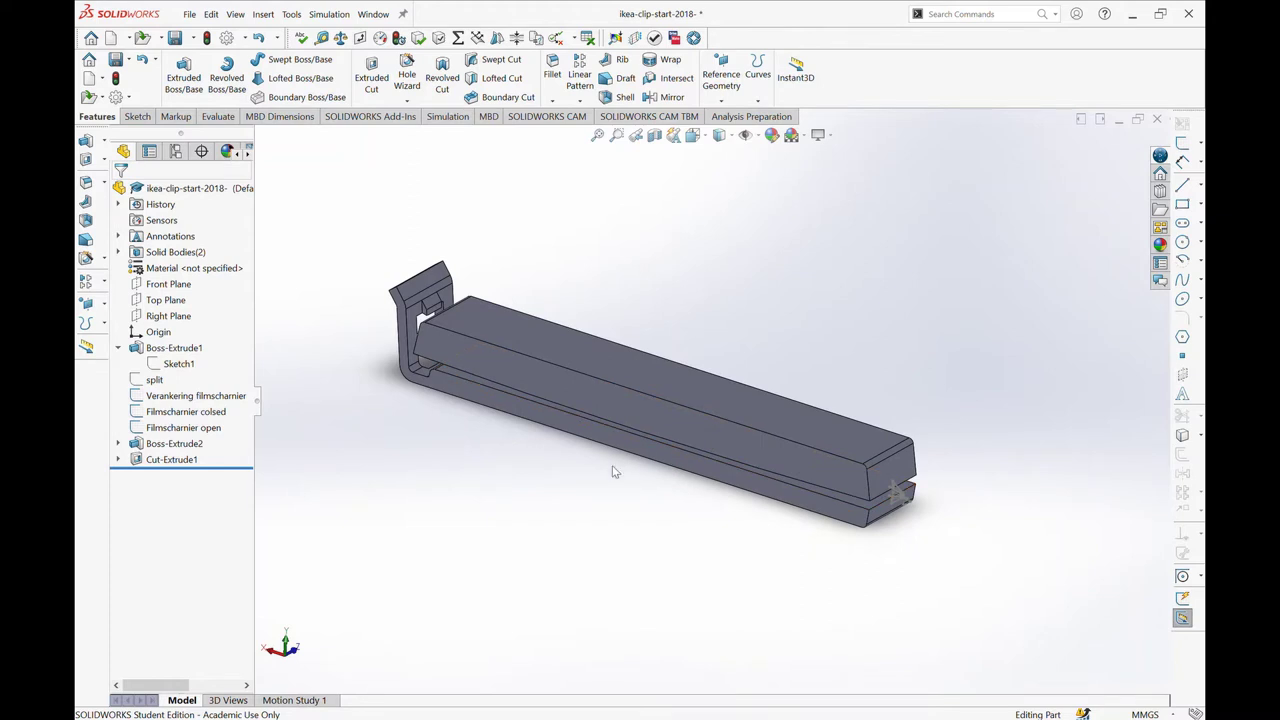
- Zoom out and preview the Filmscharnier closed and open sketches on the part
key("z")
scroll(788, 368, "down", 2)
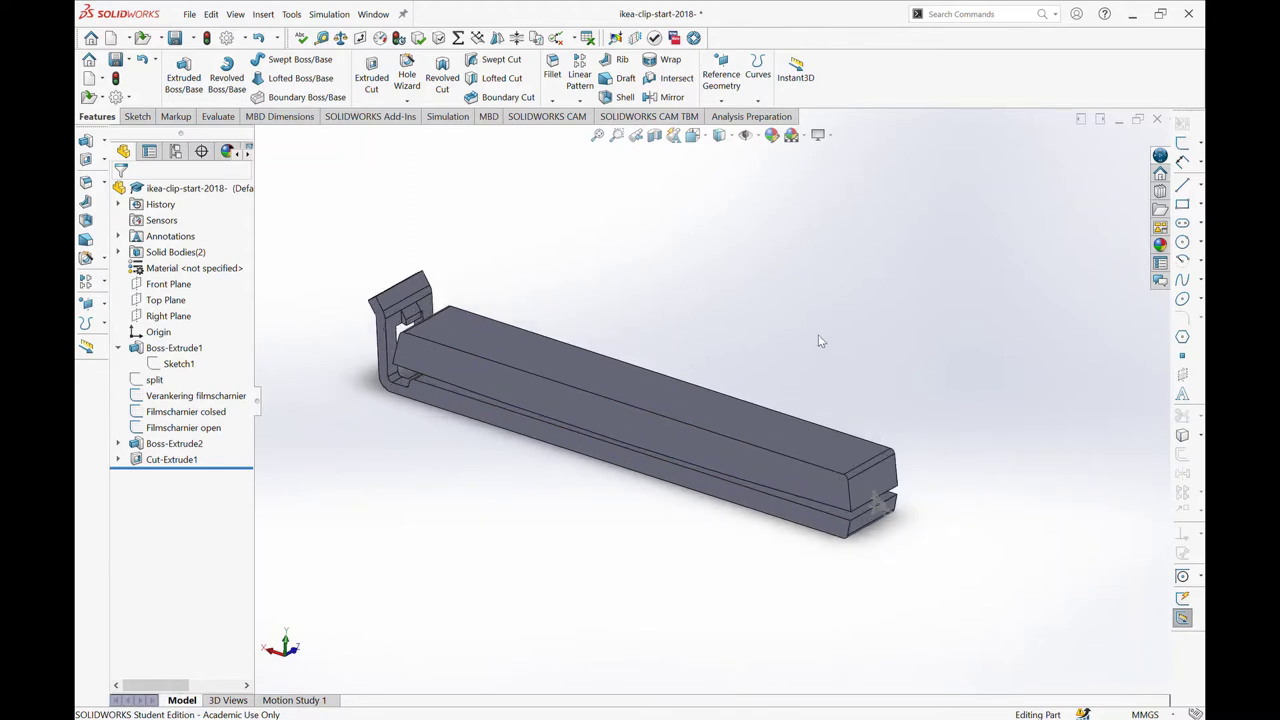
middle_click_drag(818, 341, 840, 345, "ctrl")
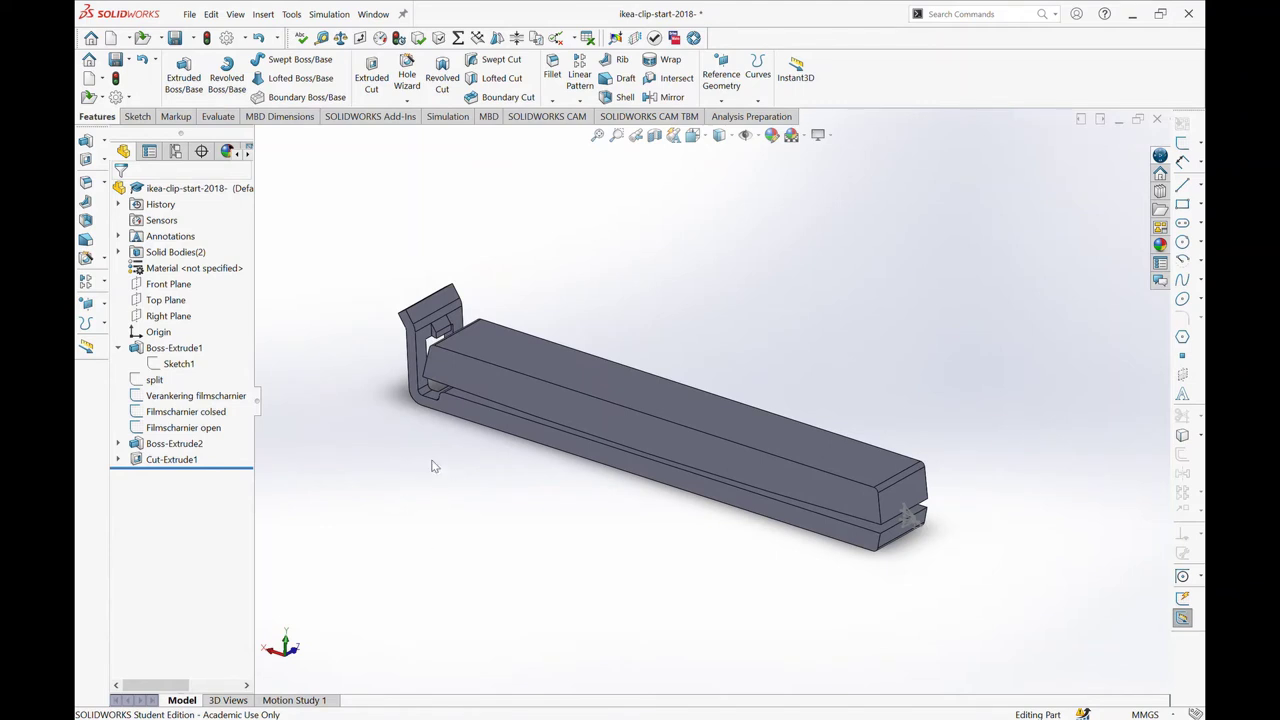
mouse_move(508, 463)
middle_mouse_down()
mouse_move(657, 491)
mouse_move(651, 517)
mouse_move(619, 513)
middle_mouse_up()
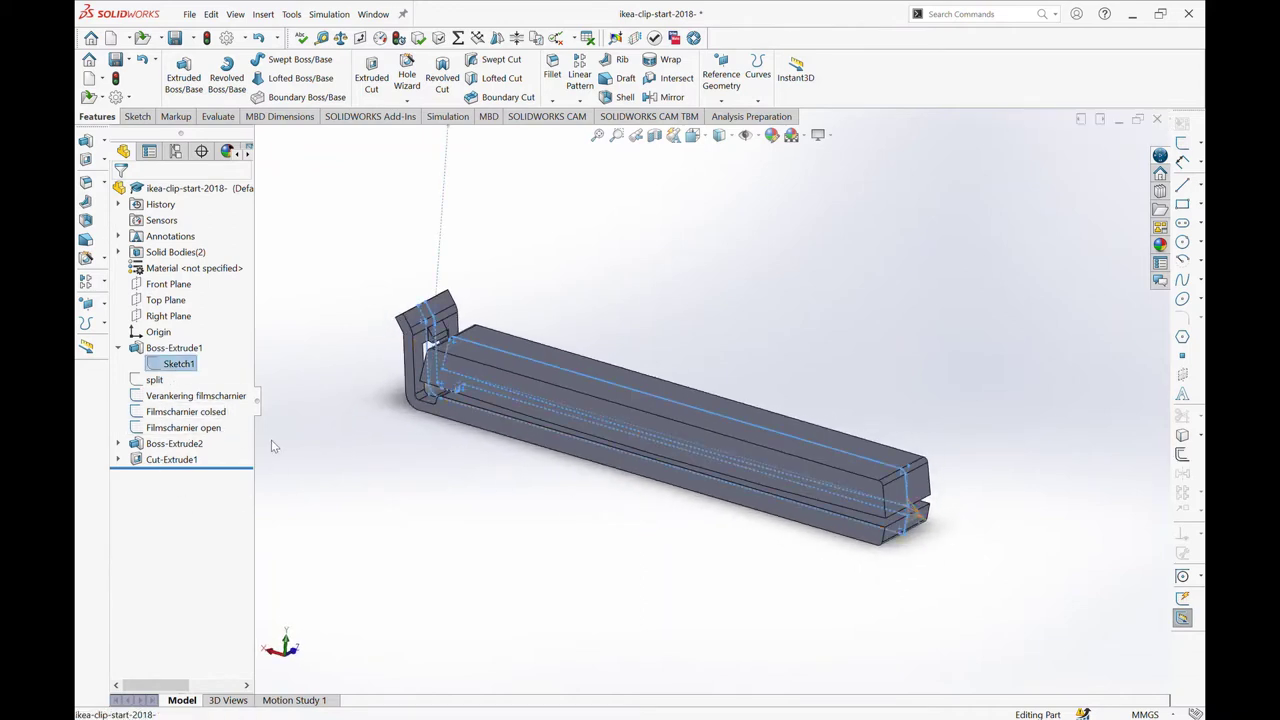
left_click(198, 421)
left_click(198, 428)
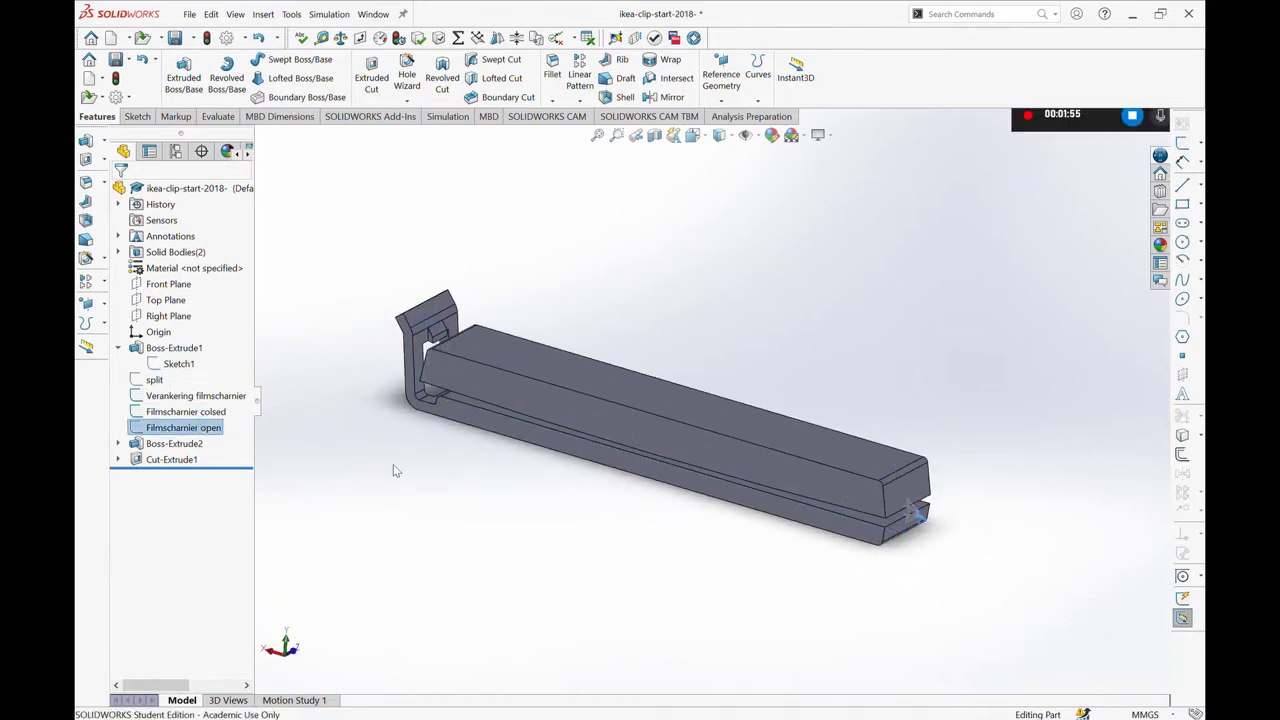
- Show Sketch1's base extrusion profile overlaid on the clip's hooked end
key("Escape")
scroll(782, 513, "down", 5)
scroll(782, 513, "up", 5)
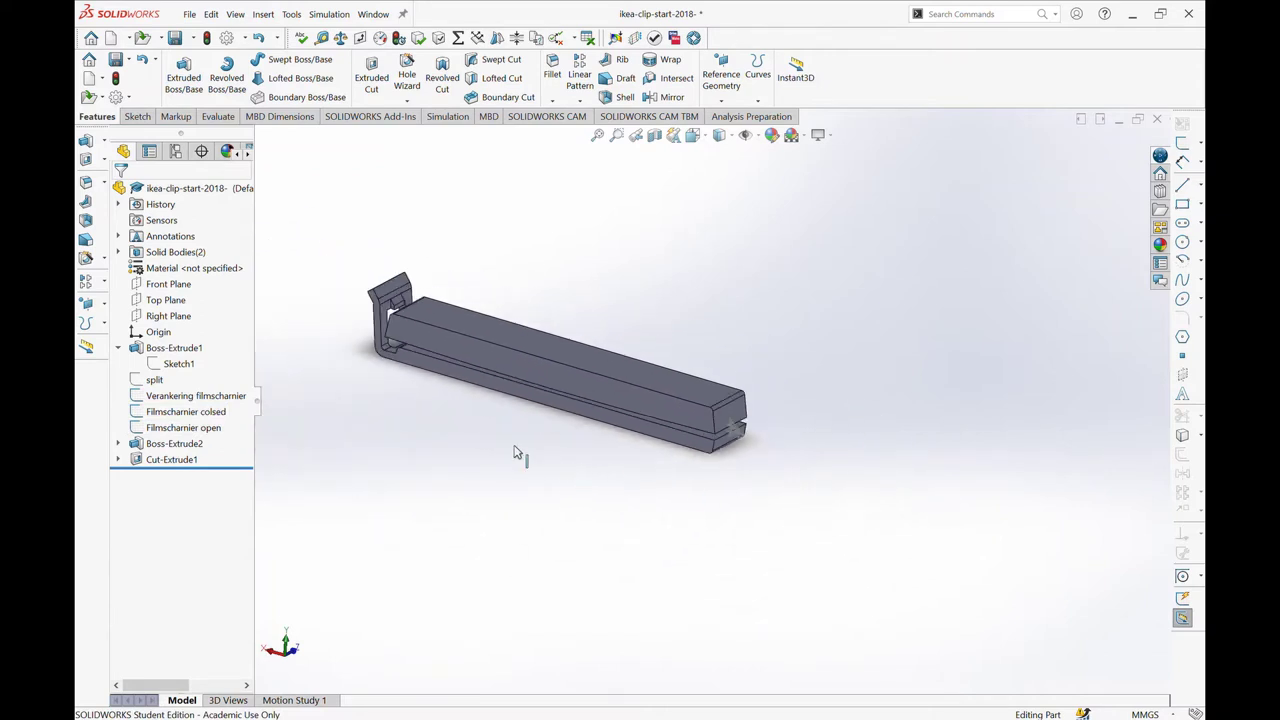
middle_click_drag(517, 451, 514, 414)
left_click(176, 366)
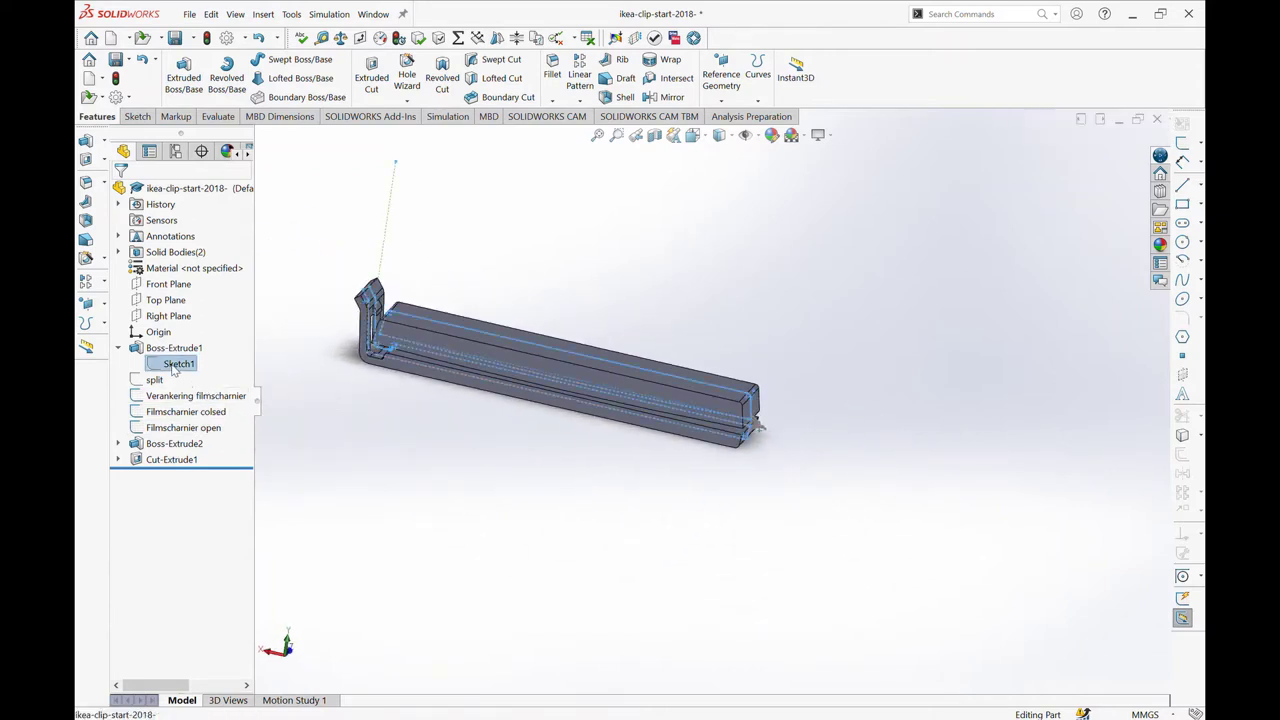
left_click(190, 339)
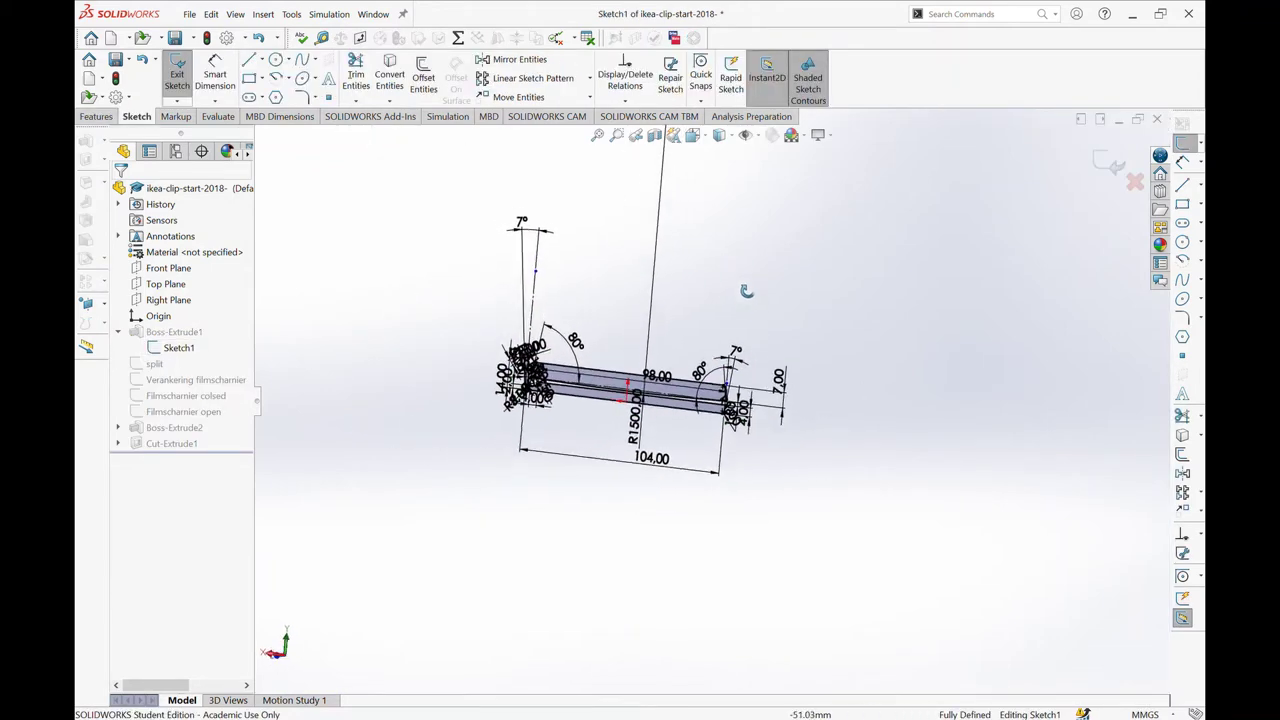
scroll(696, 328, "down", 2)
scroll(650, 345, "down", 1)
scroll(610, 360, "up", 2)
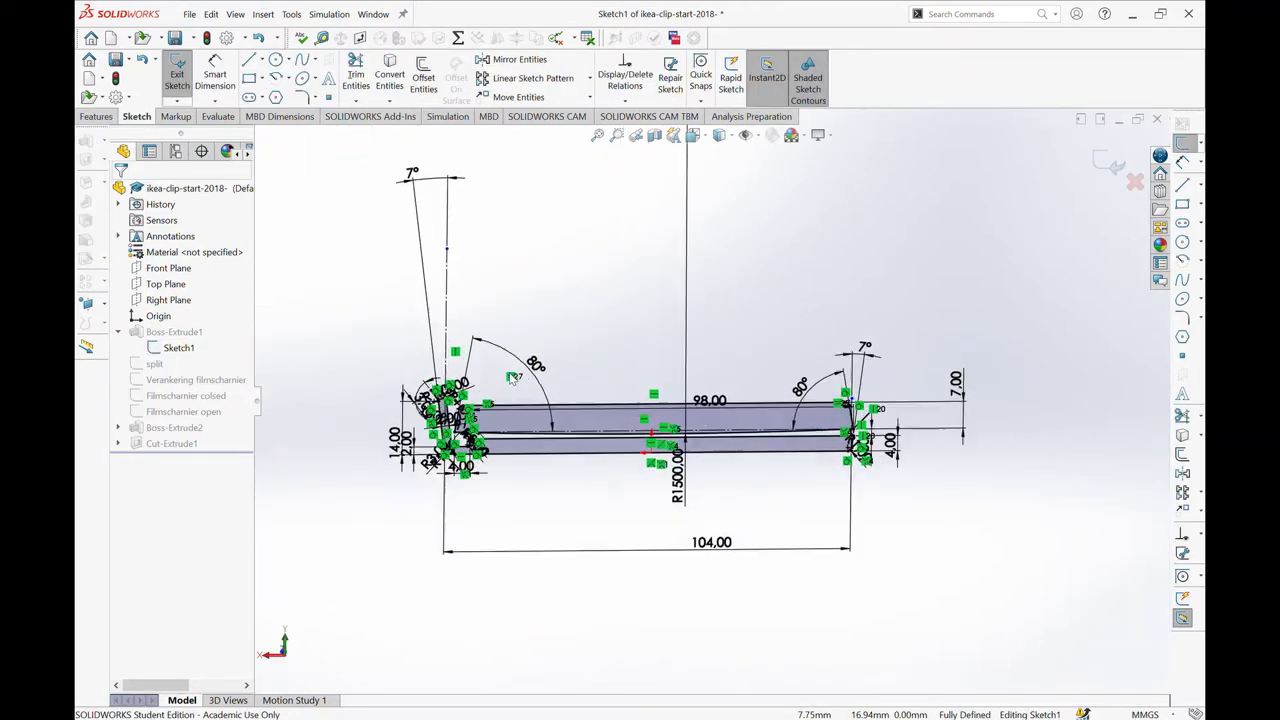
scroll(580, 368, "down", 1)
middle_click_drag(606, 317, 587, 313)
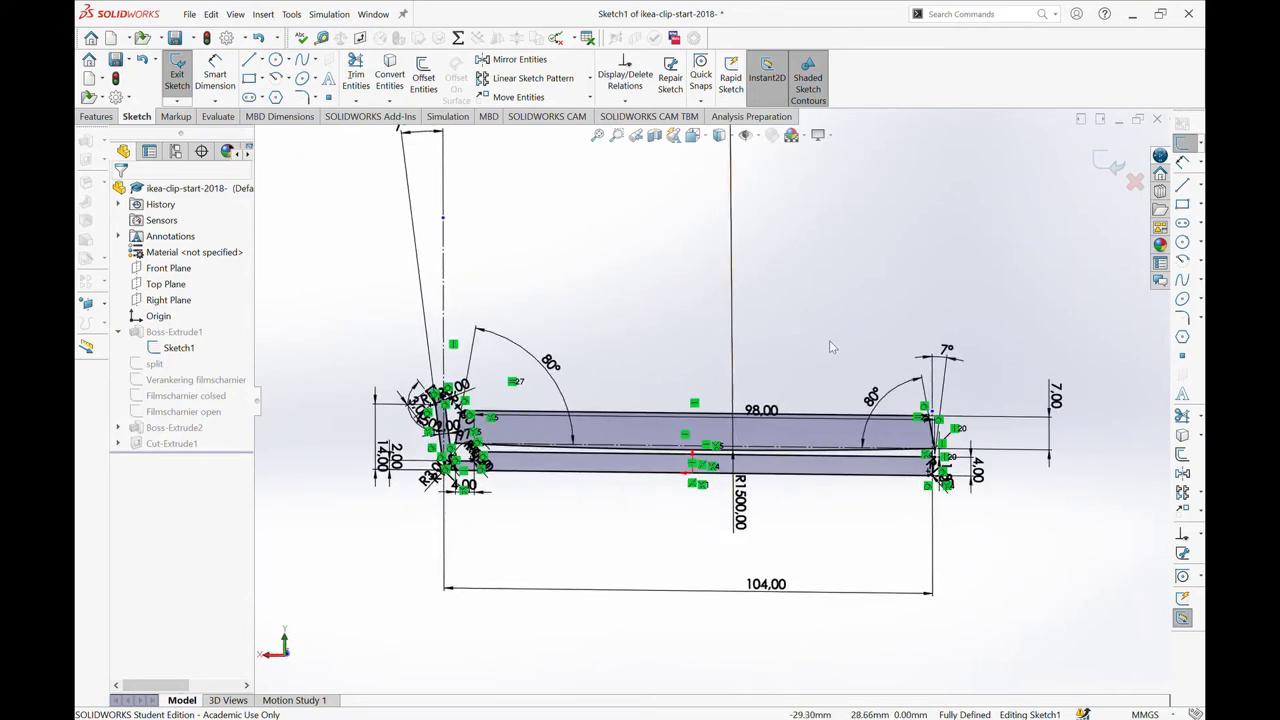
key("ctrl+8")
scroll(890, 320, "down", 1)
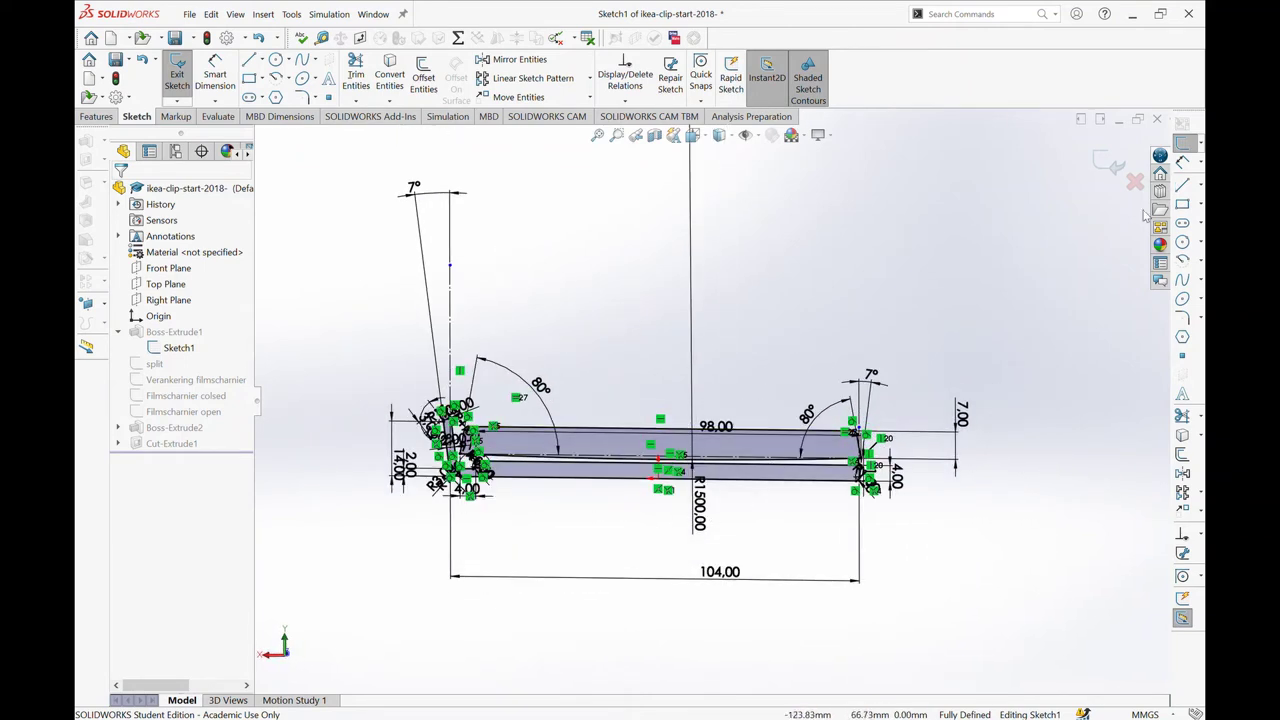
left_click(1112, 165)
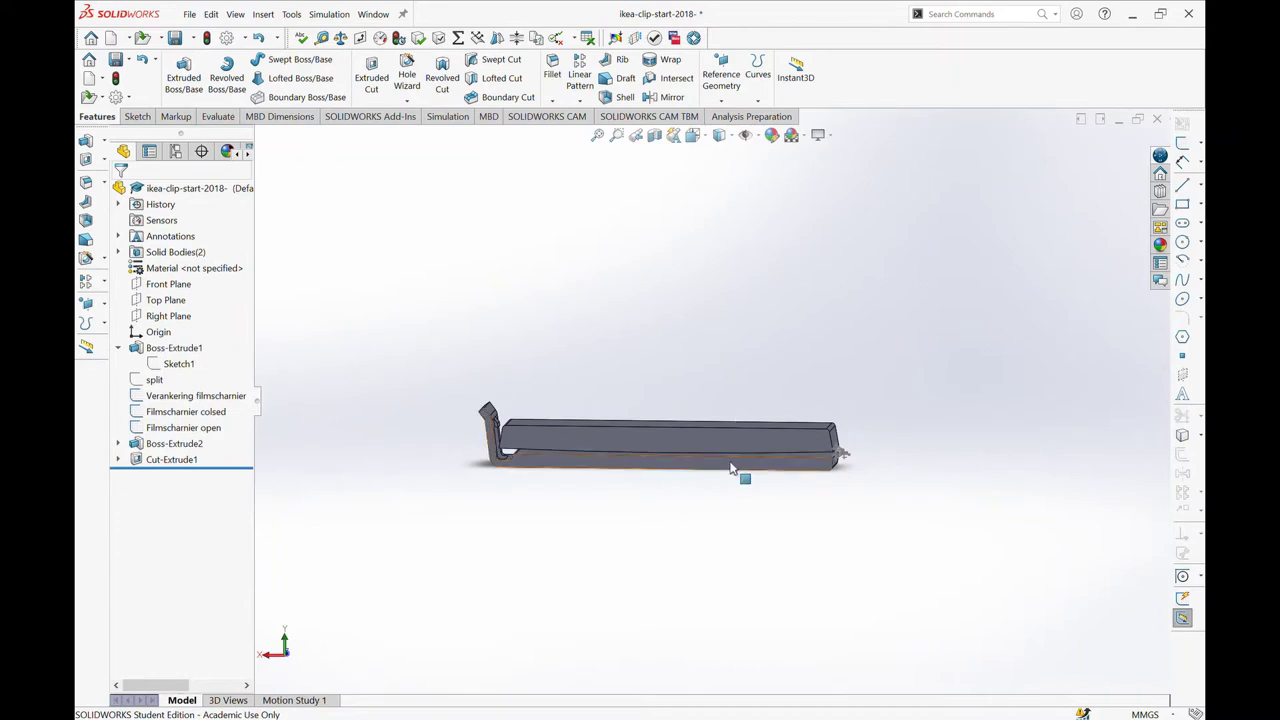
- Delete Boss-Extrude2 and Cut-Extrude1 together, keeping Sketch4 in the tree
middle_click_drag(737, 471, 772, 414)
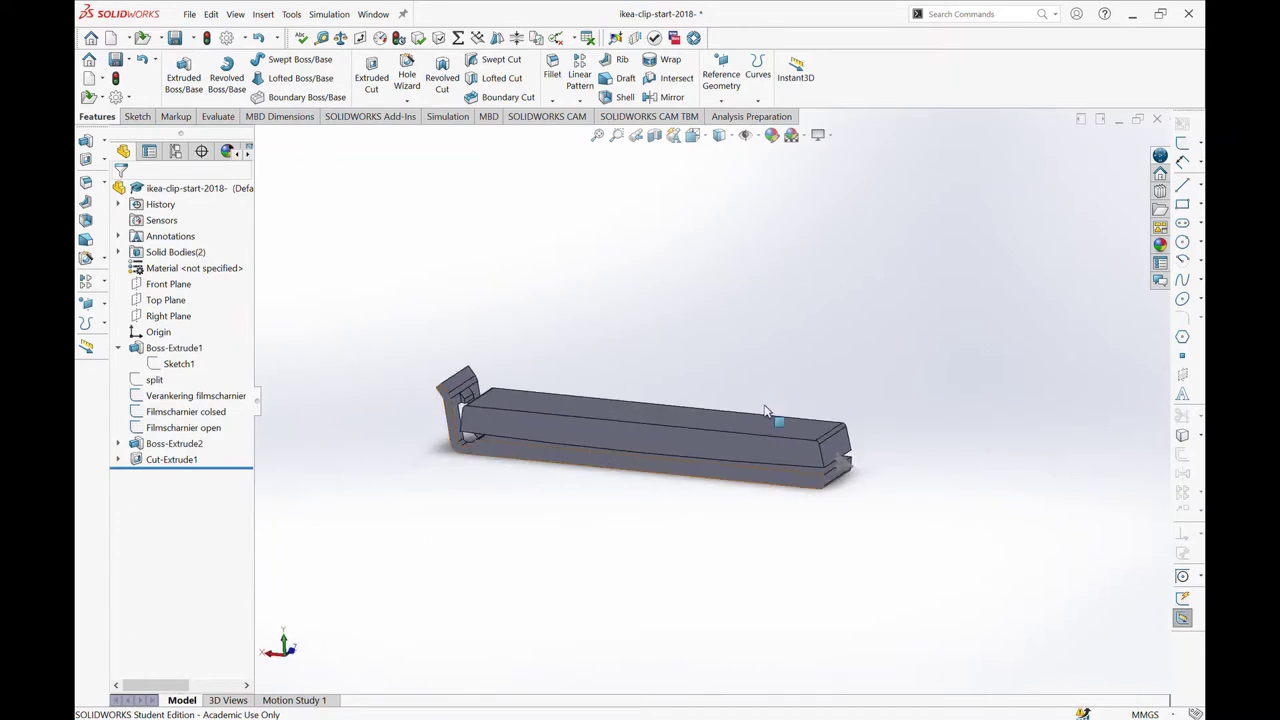
mouse_move(571, 514)
middle_mouse_down()
mouse_move(588, 493)
mouse_move(555, 494)
middle_mouse_up()
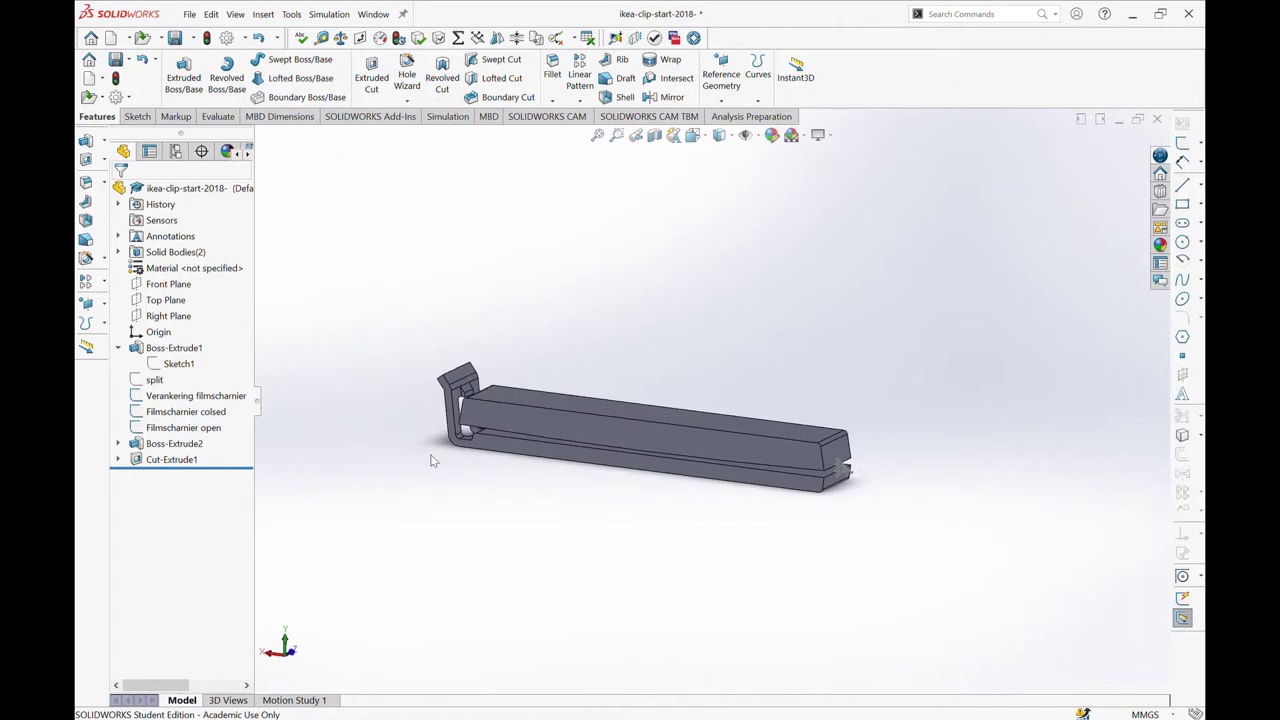
left_click(160, 443, "ctrl")
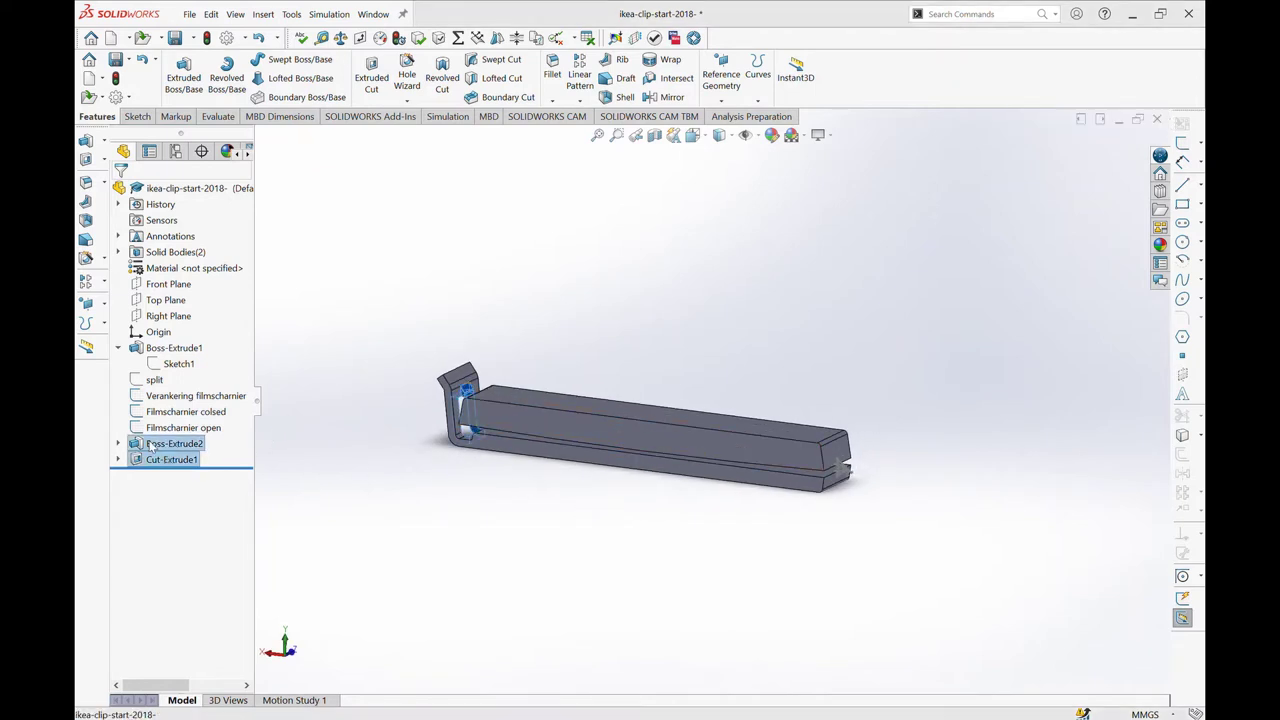
key("Delete")
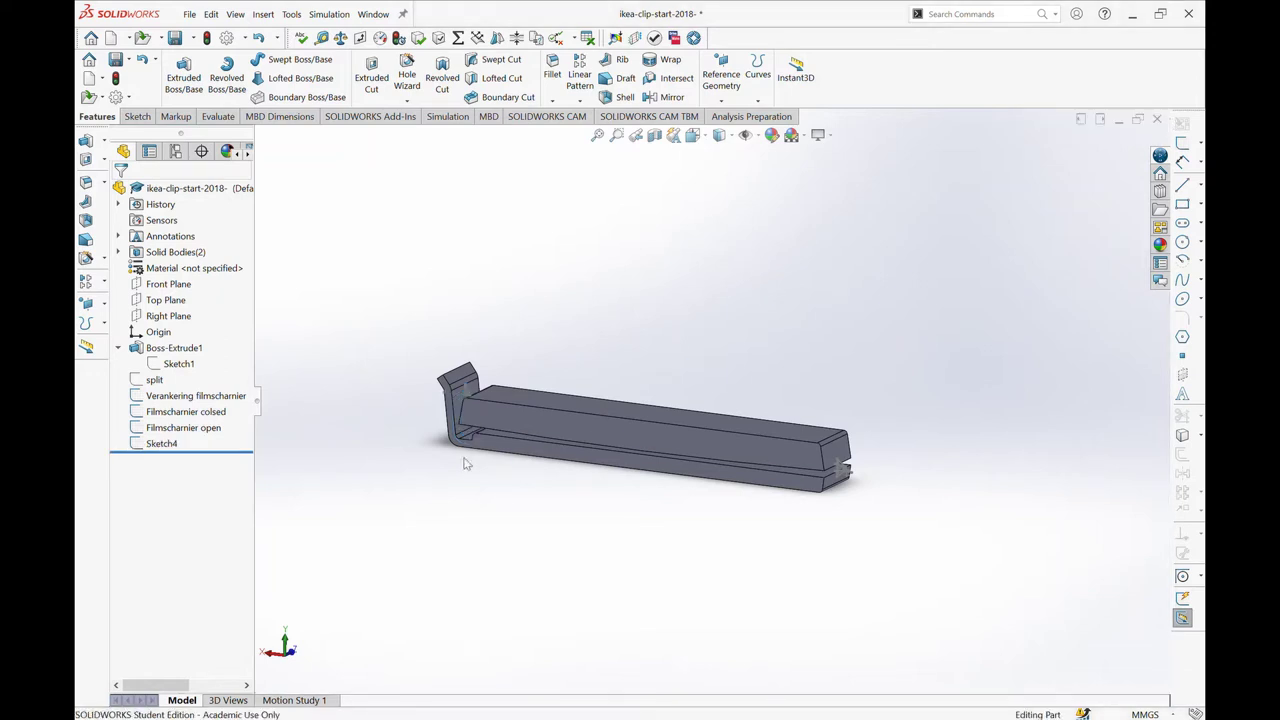
- Orbit the remaining model and briefly show, then hide, Sketch1's profile
scroll(575, 422, "down", 3)
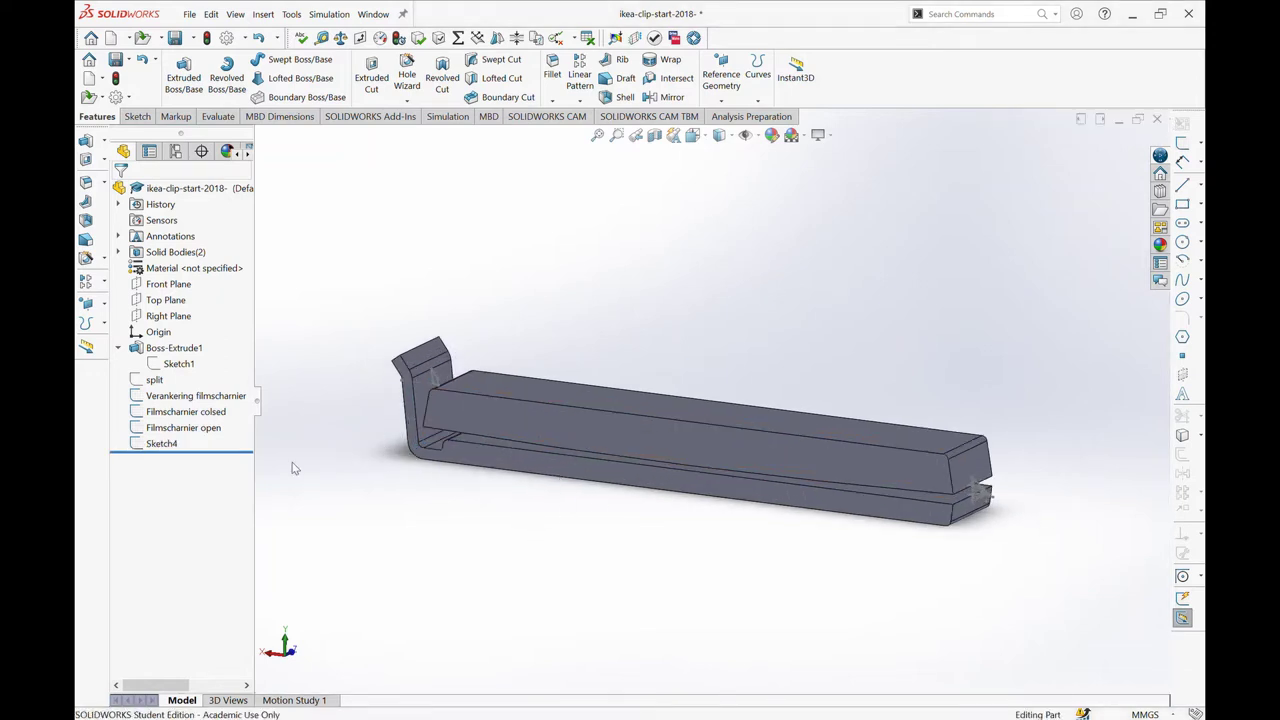
middle_click_drag(689, 509, 316, 458)
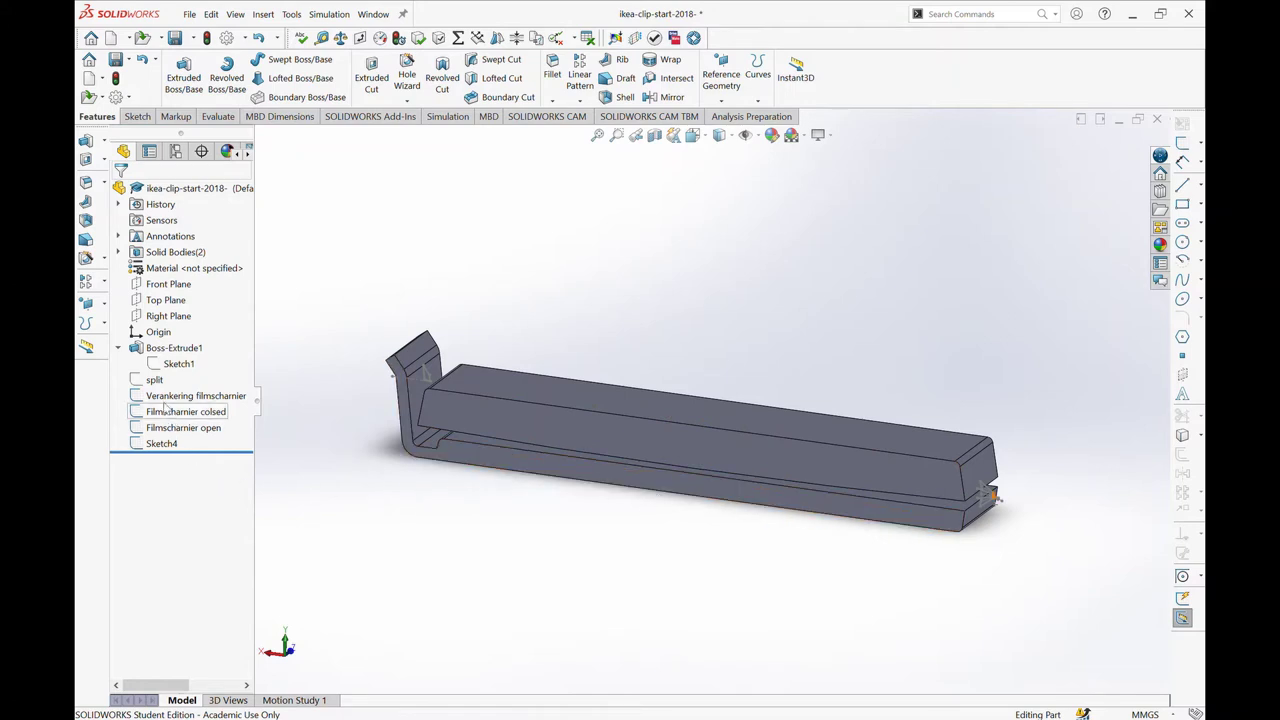
scroll(455, 393, "down", 3)
scroll(455, 390, "down", 2)
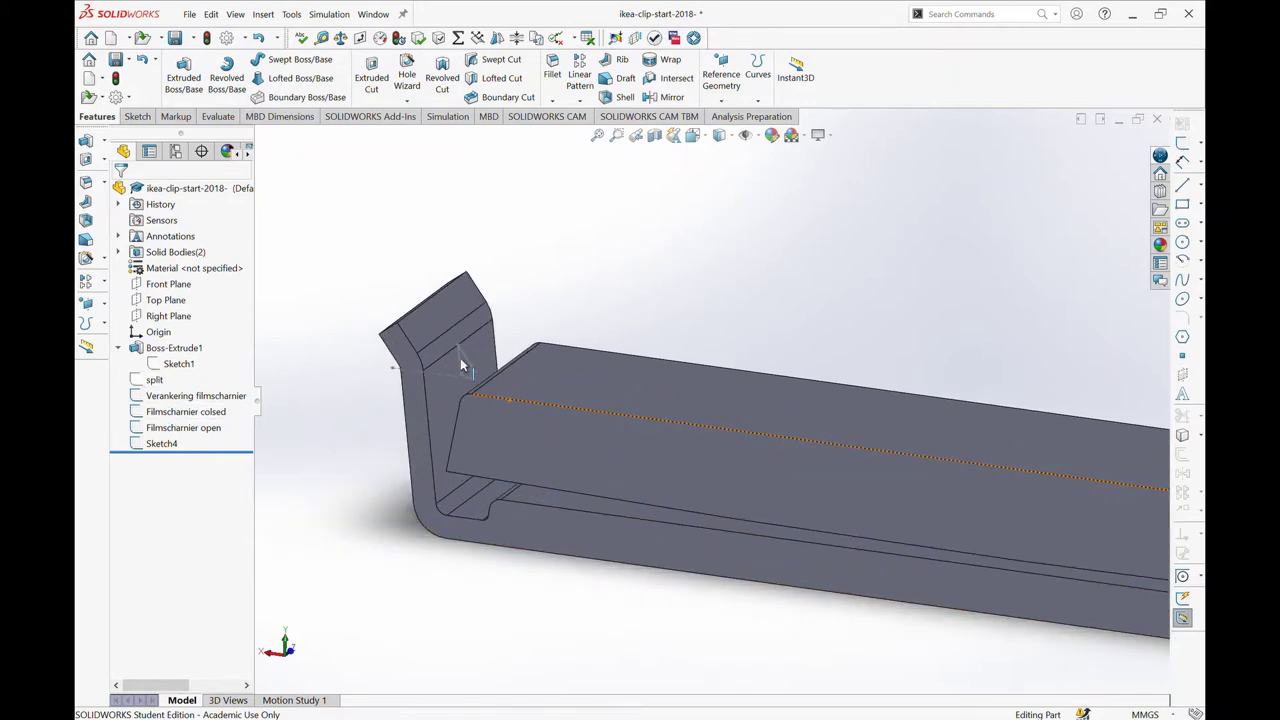
scroll(460, 365, "up", 3)
left_click(178, 363)
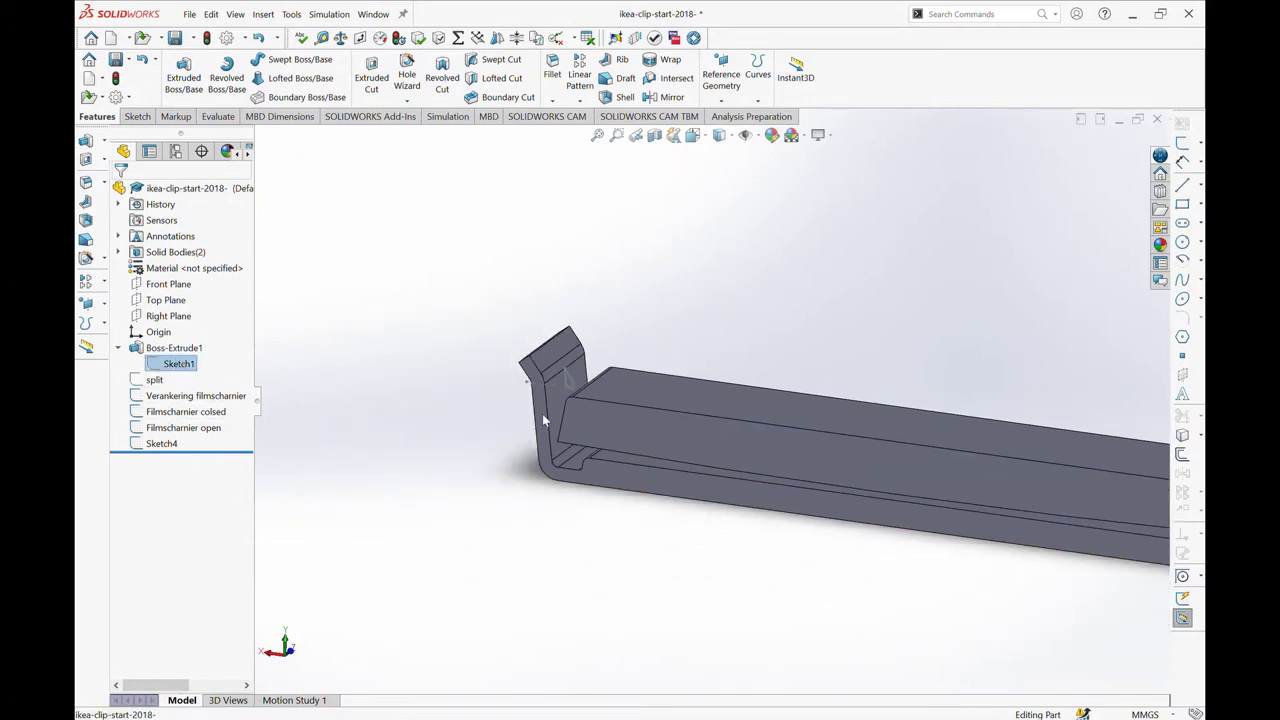
left_click(335, 421)
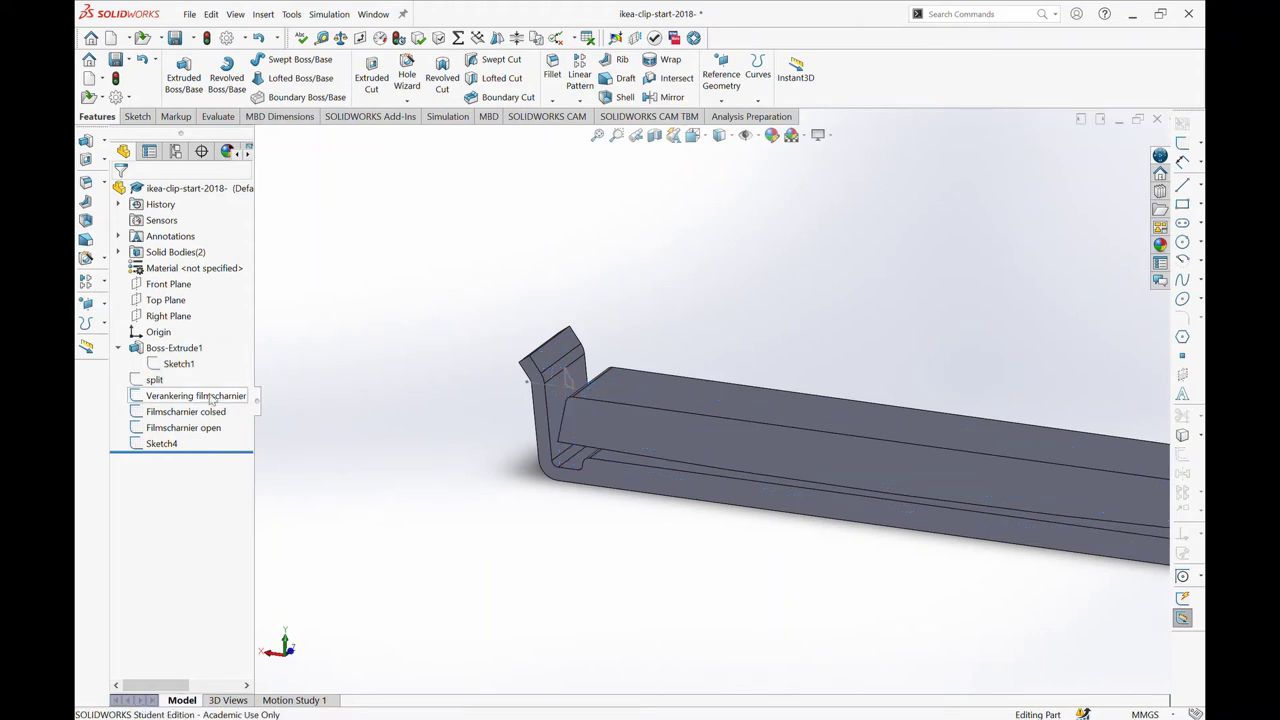
- Extrude Sketch4 as a 5 mm Mid Plane boss at the clip's hinge end
left_click(161, 443)
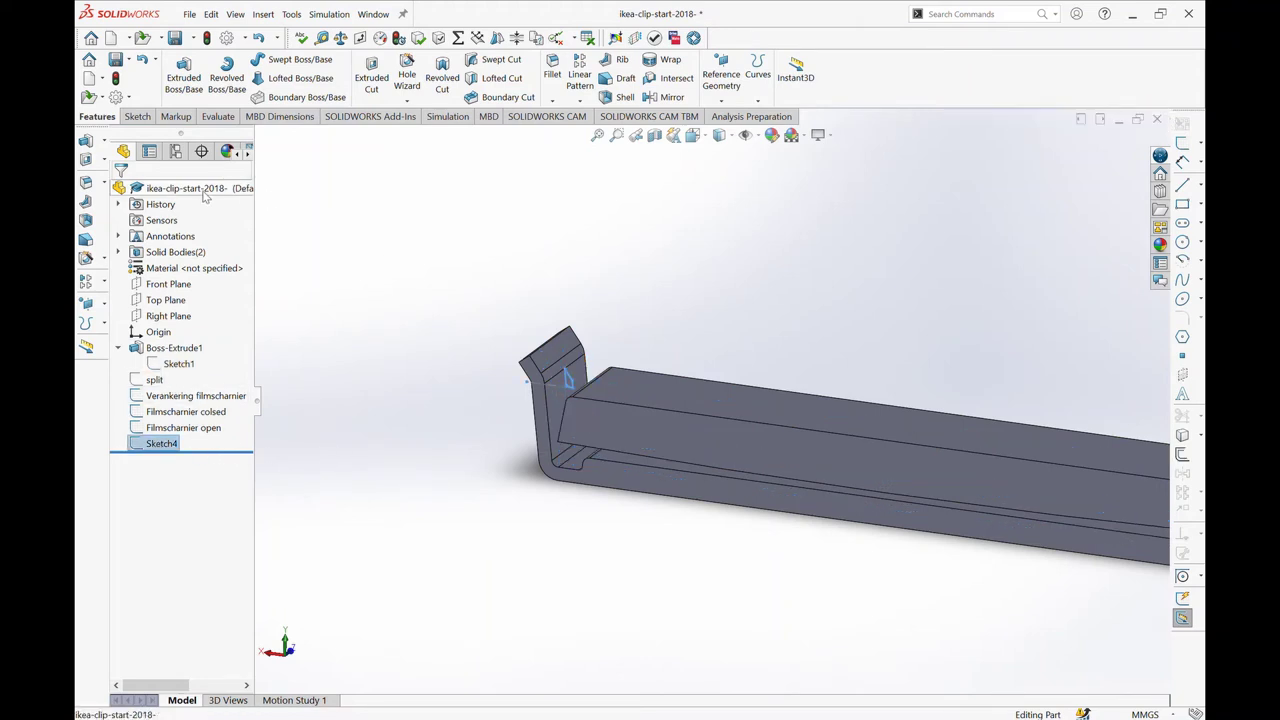
left_click(183, 75)
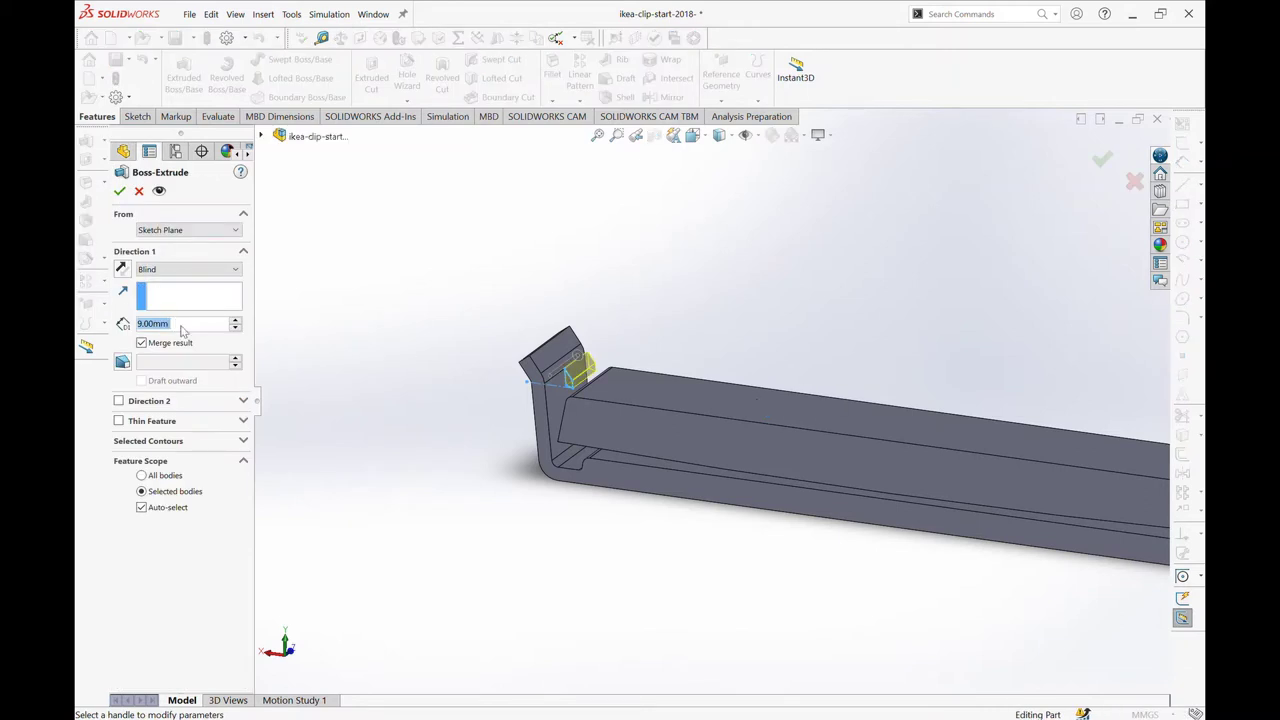
type("5")
key("Return")
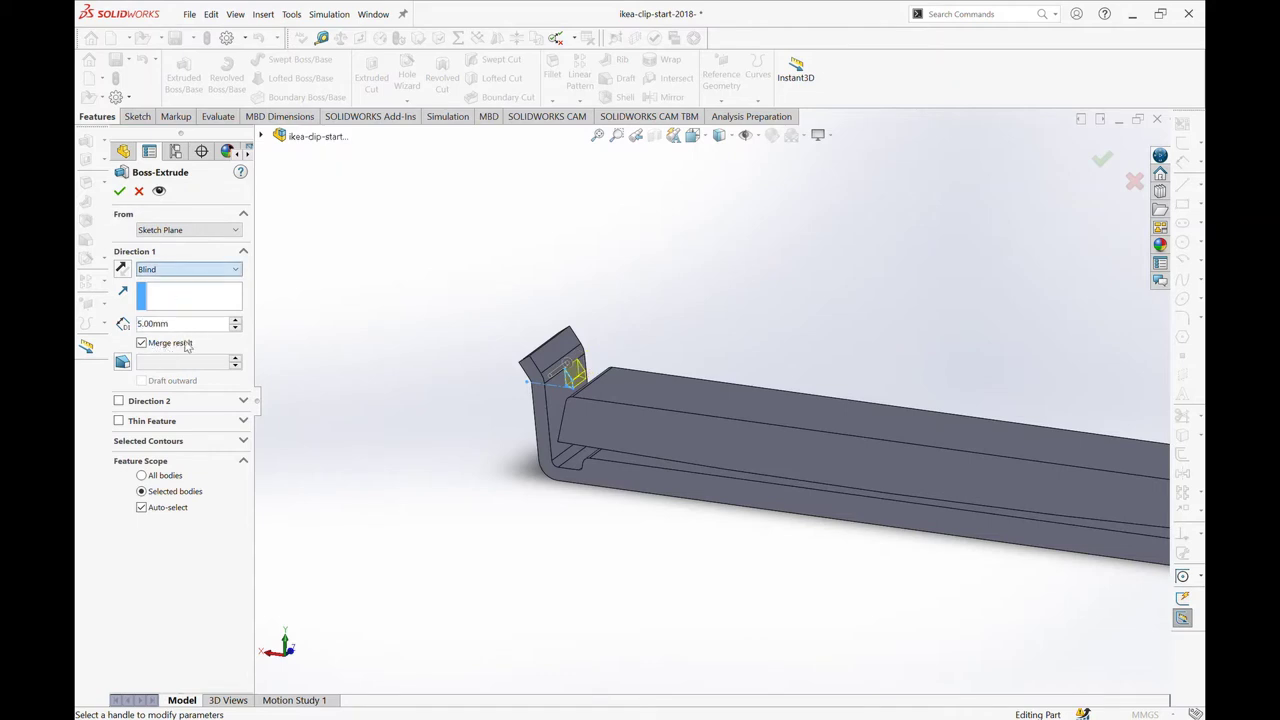
key("m")
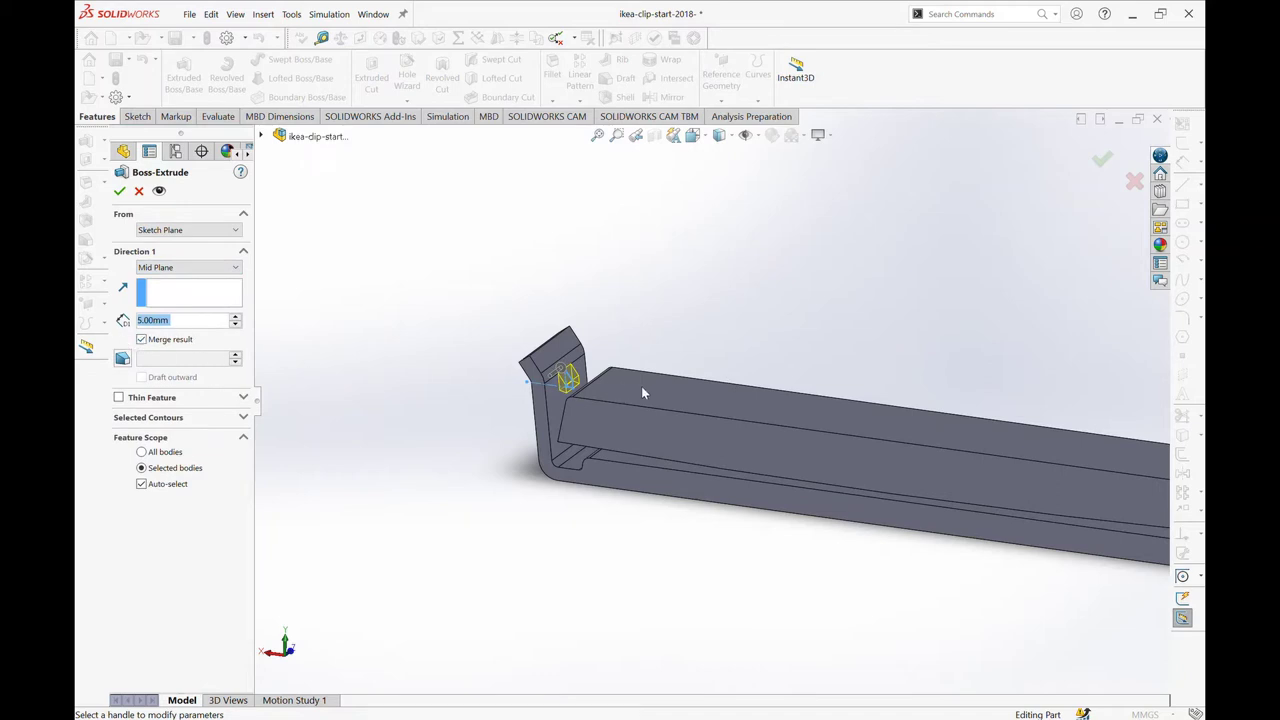
scroll(686, 399, "up", 5)
scroll(767, 411, "down", 3)
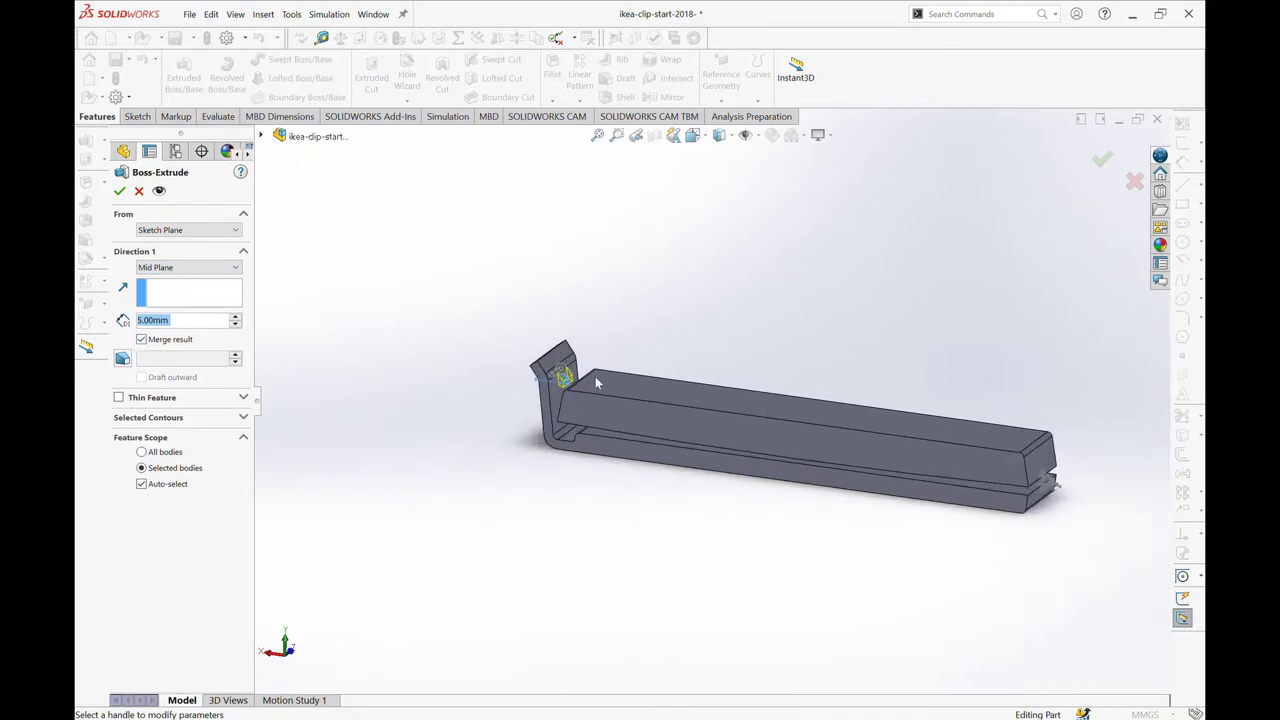
scroll(720, 395, "down", 2)
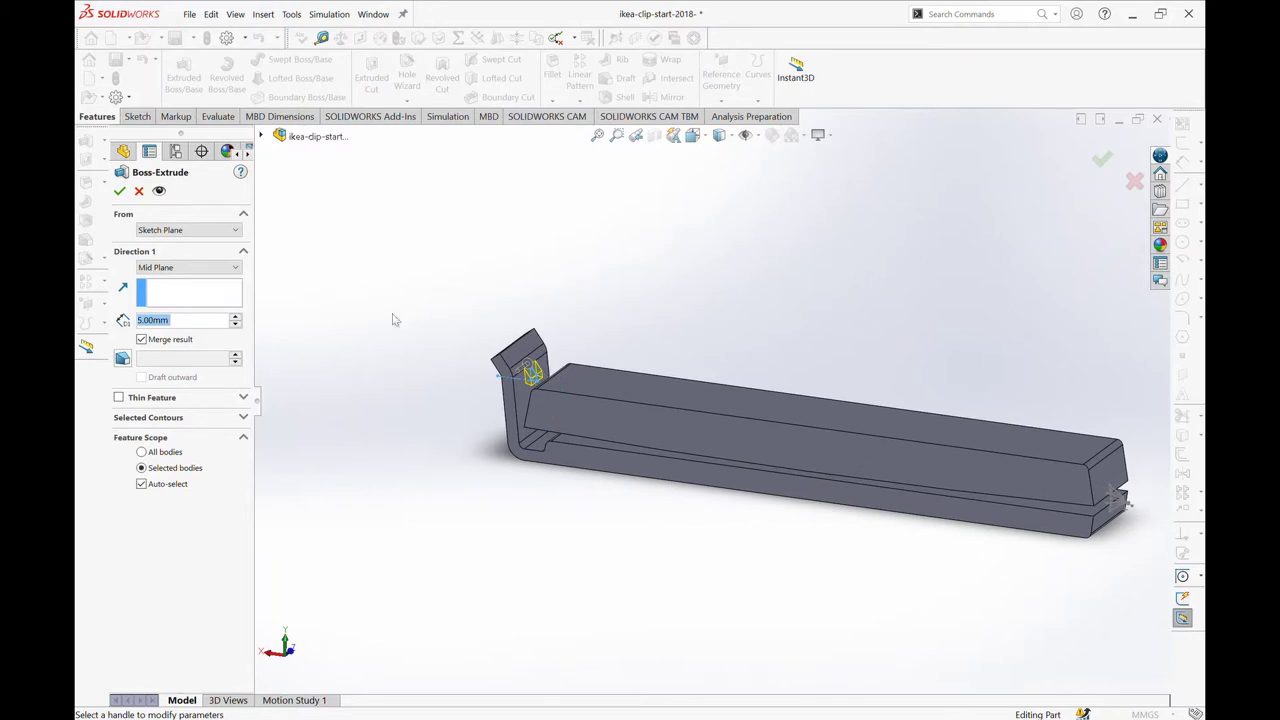
left_click(119, 191)
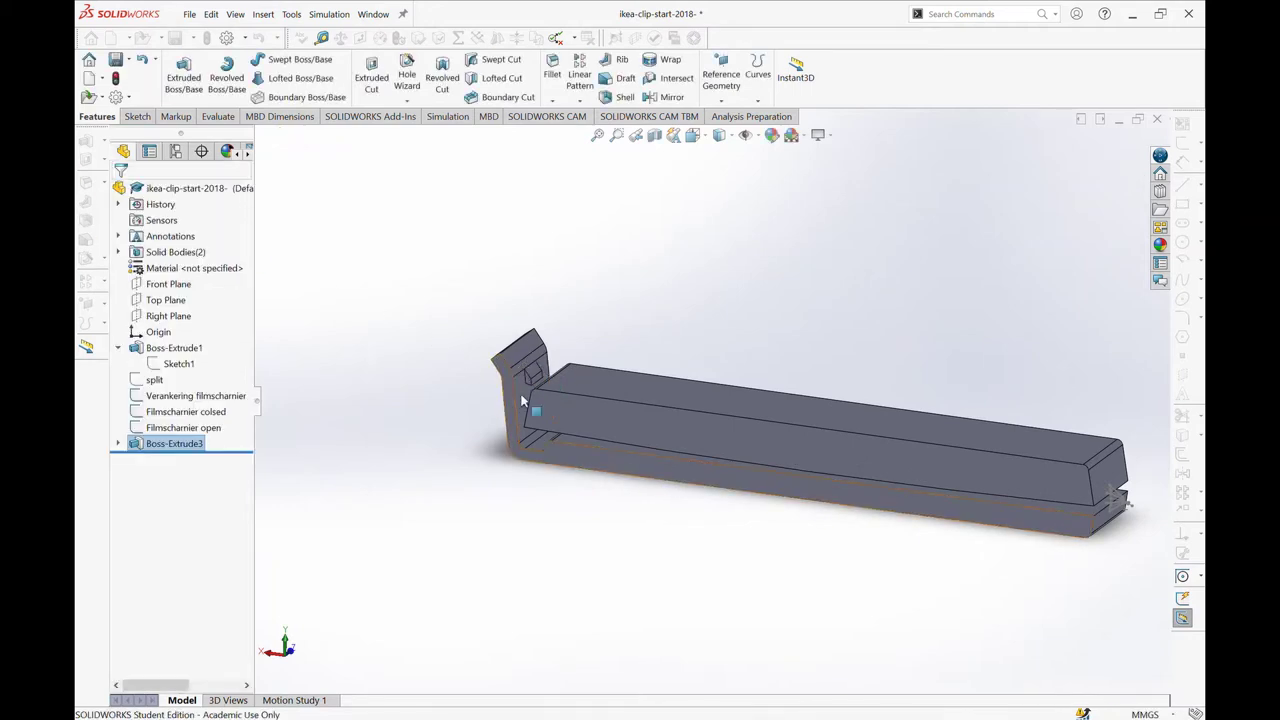
scroll(590, 394, "down", 2)
scroll(641, 404, "down", 2)
mouse_move(641, 404)
middle_mouse_down()
mouse_move(686, 380)
mouse_move(537, 366)
mouse_move(524, 392)
mouse_move(540, 373)
mouse_move(509, 377)
middle_mouse_up()
scroll(516, 372, "down", 2)
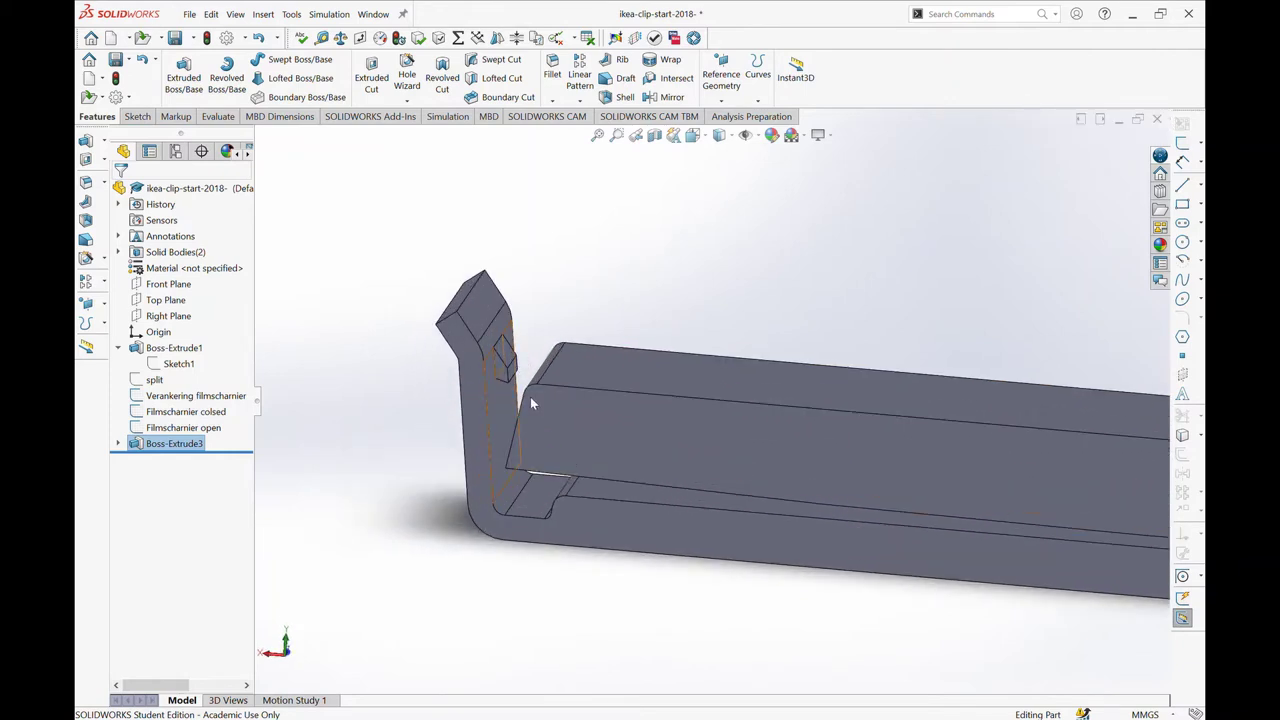
scroll(540, 385, "up", 2)
middle_click_drag(672, 363, 522, 343, "ctrl")
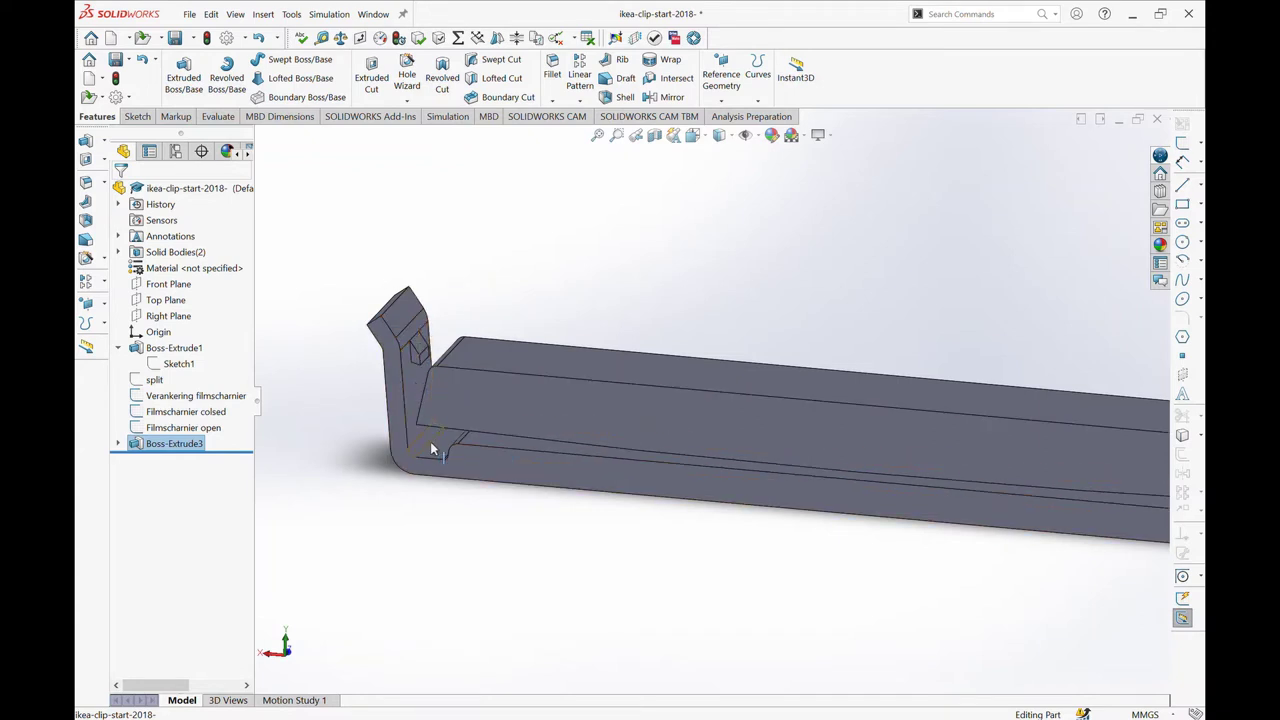
middle_click_drag(466, 526, 393, 505)
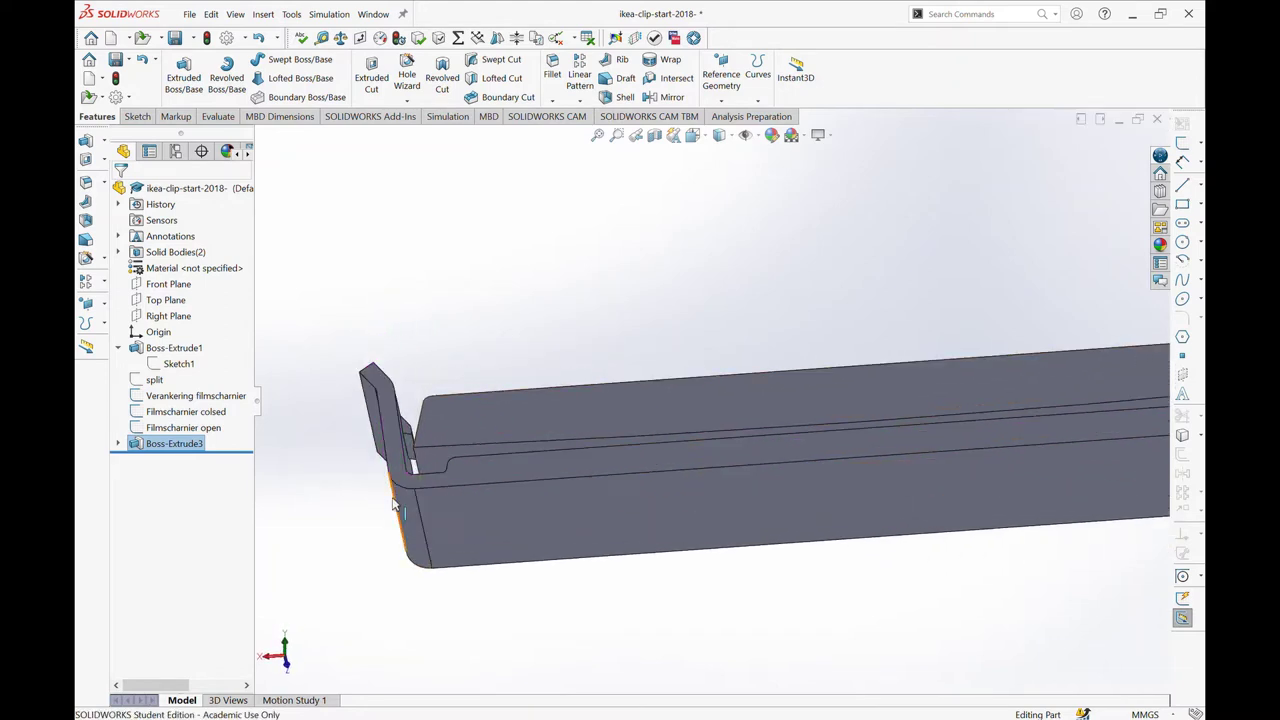
mouse_move(560, 514)
middle_mouse_down()
mouse_move(433, 335)
mouse_move(423, 420)
middle_mouse_up()
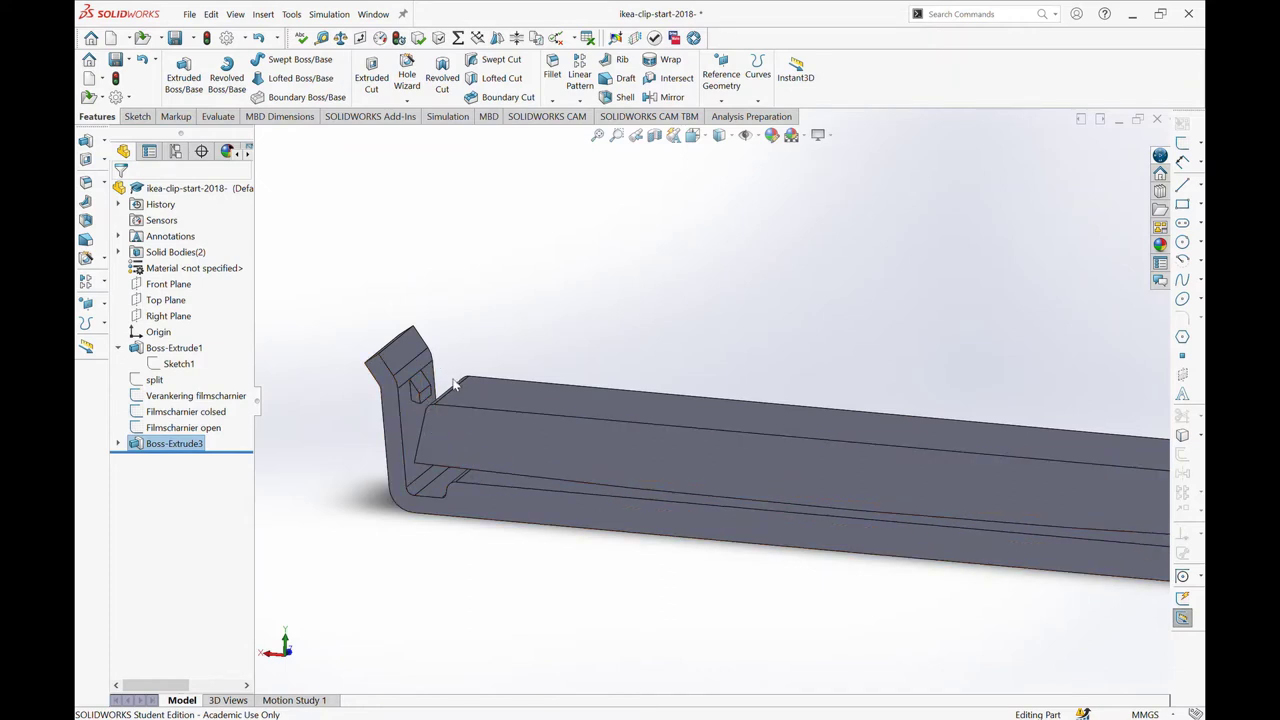
mouse_move(626, 477)
middle_mouse_down("ctrl")
mouse_move(628, 397)
mouse_move(531, 393)
mouse_move(318, 273)
middle_mouse_up("ctrl")
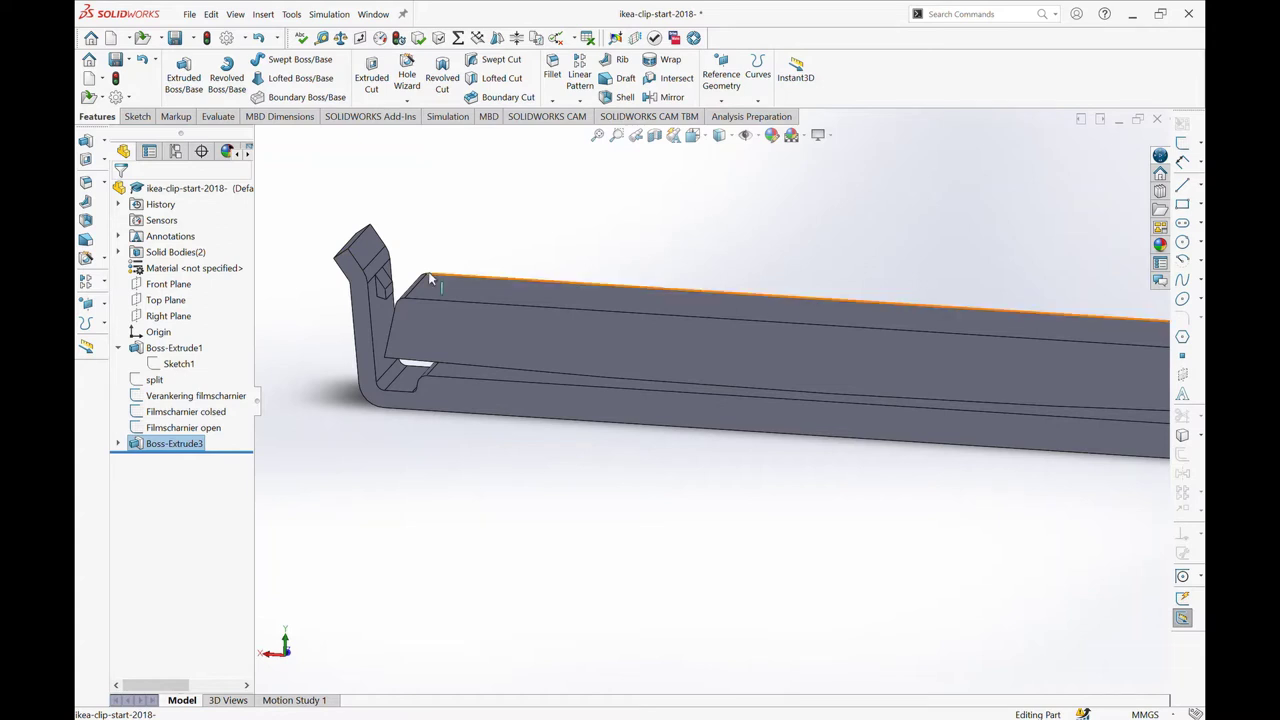
mouse_move(400, 330)
middle_mouse_down()
mouse_move(438, 328)
mouse_move(466, 443)
mouse_move(434, 337)
mouse_move(440, 294)
middle_mouse_up()
scroll(440, 294, "down", 1)
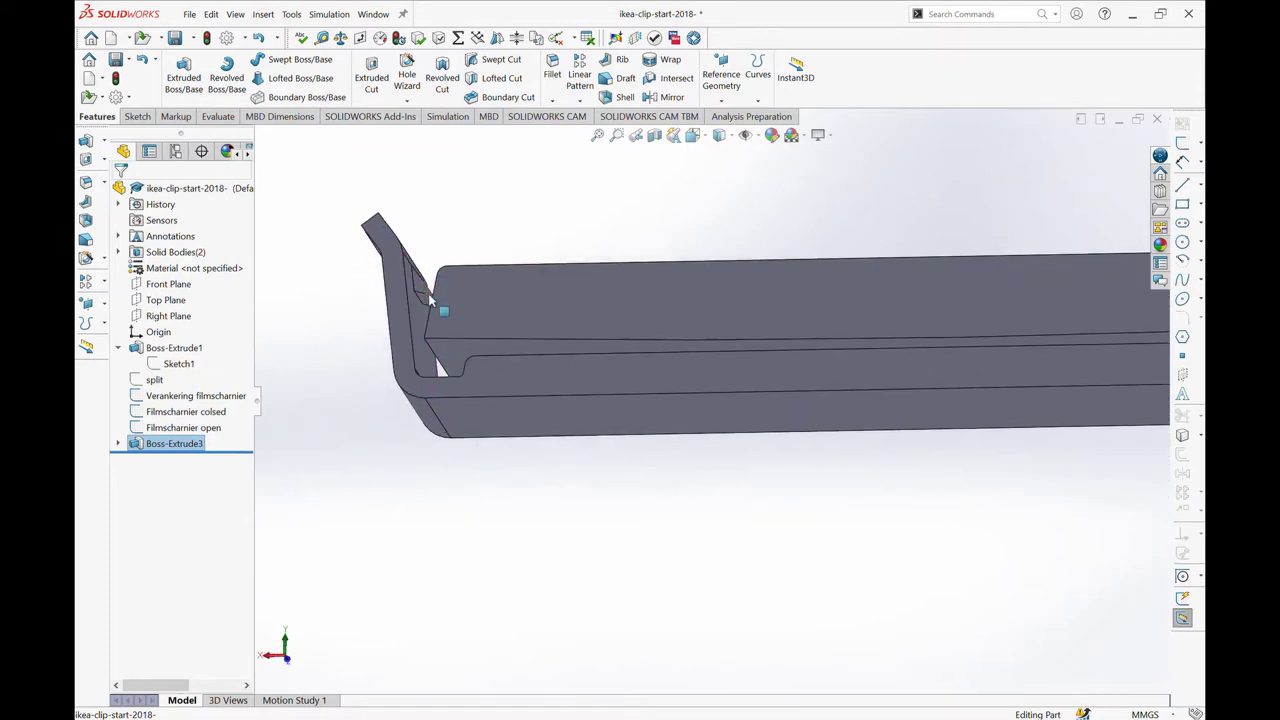
scroll(443, 306, "down", 2)
left_click(497, 332)
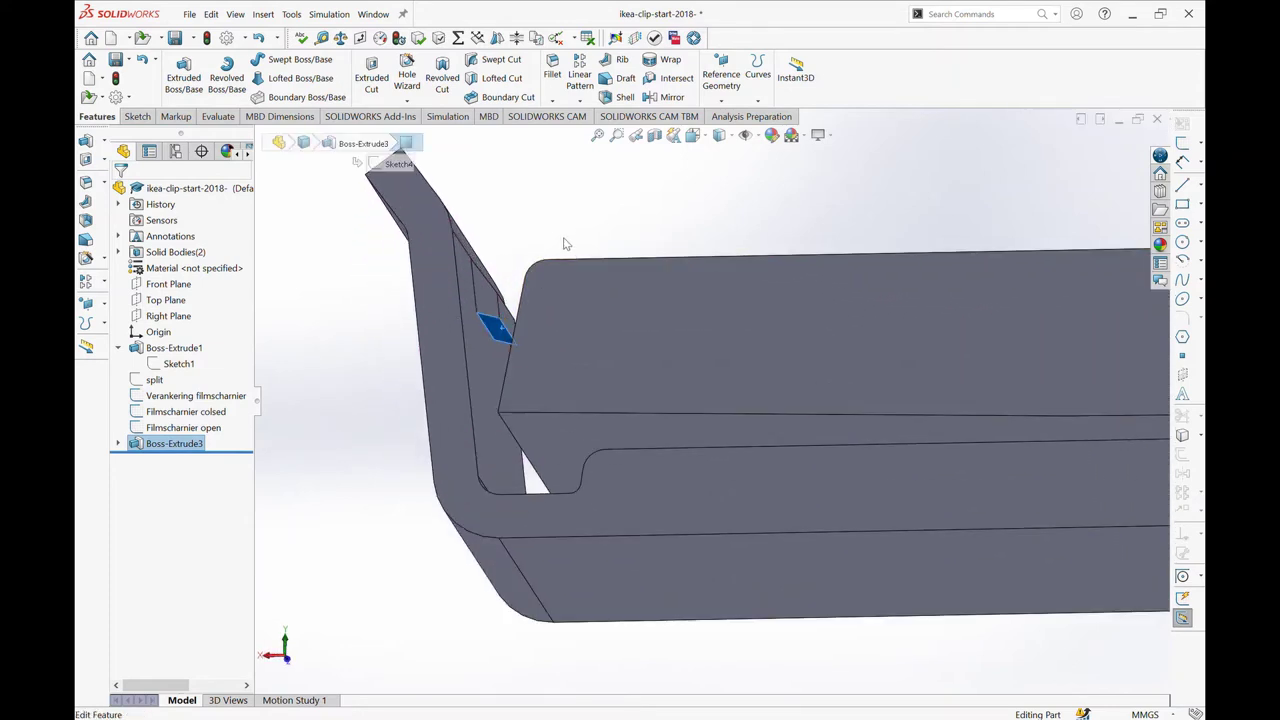
mouse_move(564, 243)
middle_mouse_down()
mouse_move(529, 251)
mouse_move(543, 286)
middle_mouse_up()
scroll(543, 286, "up", 3)
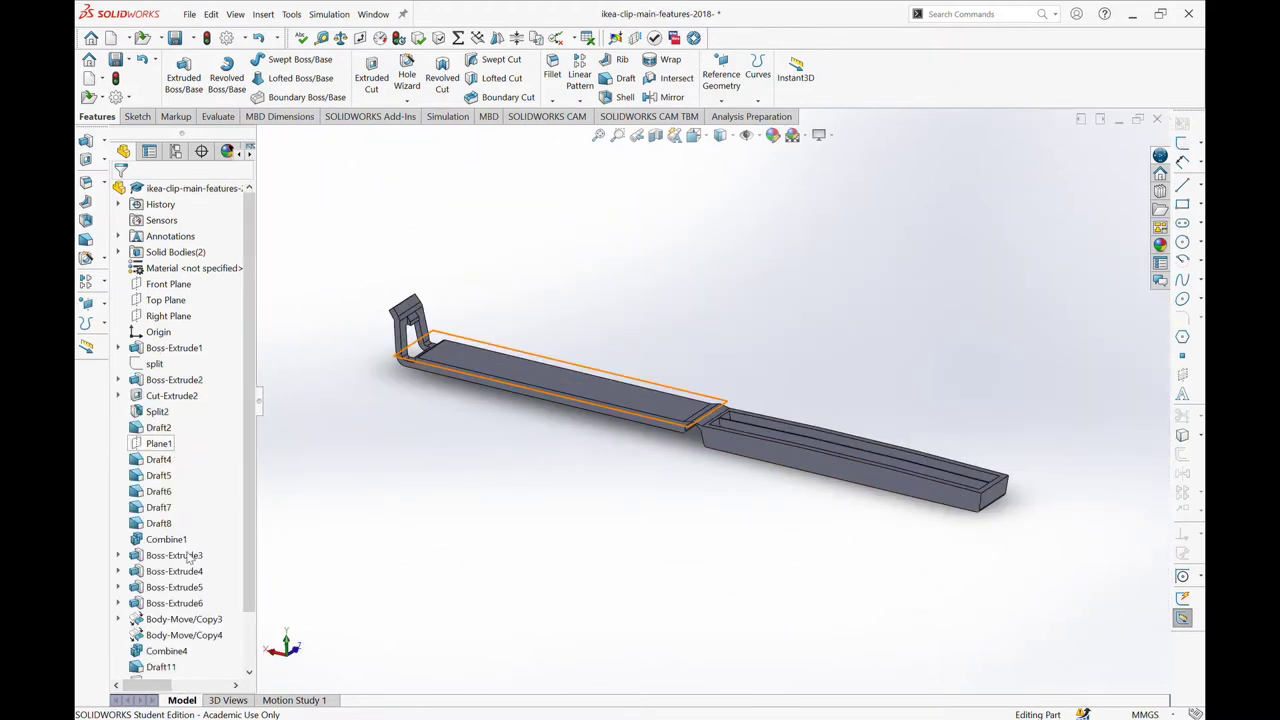
- Roll the history back to after Cut-Extrude2, then forward to just after Draft8
scroll(205, 640, "down", 2)
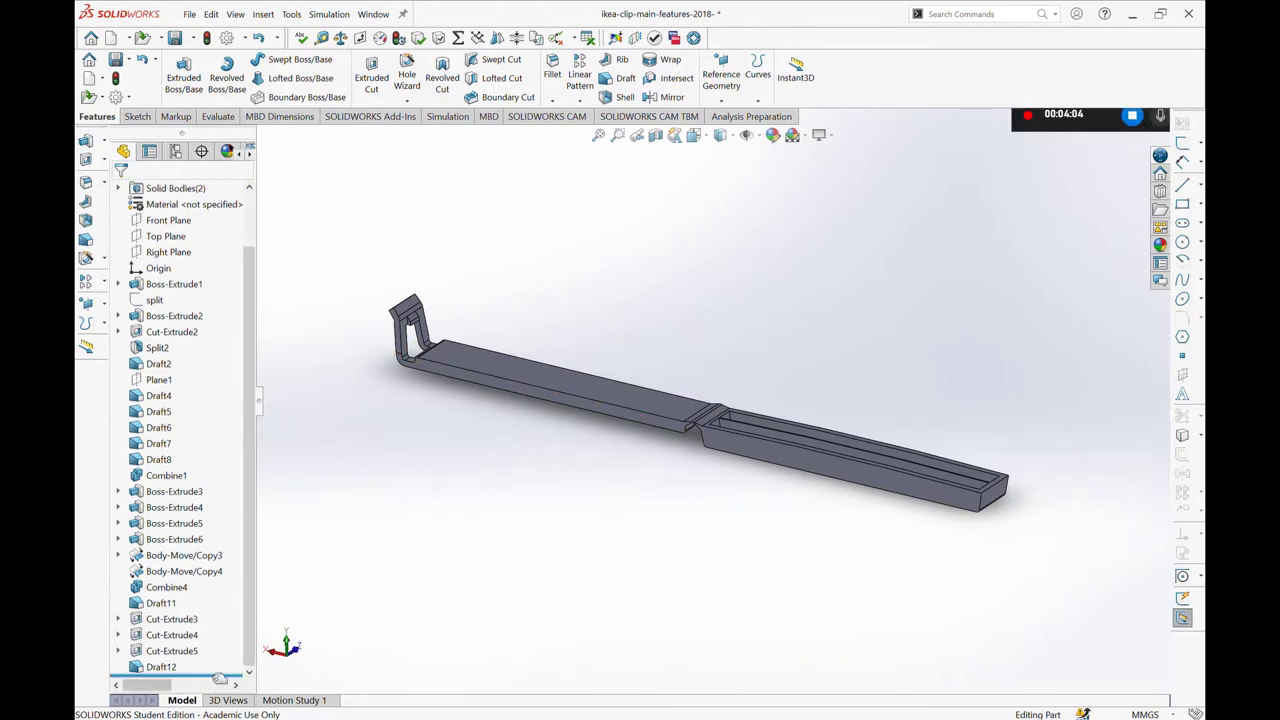
left_click_drag(220, 648, 200, 342)
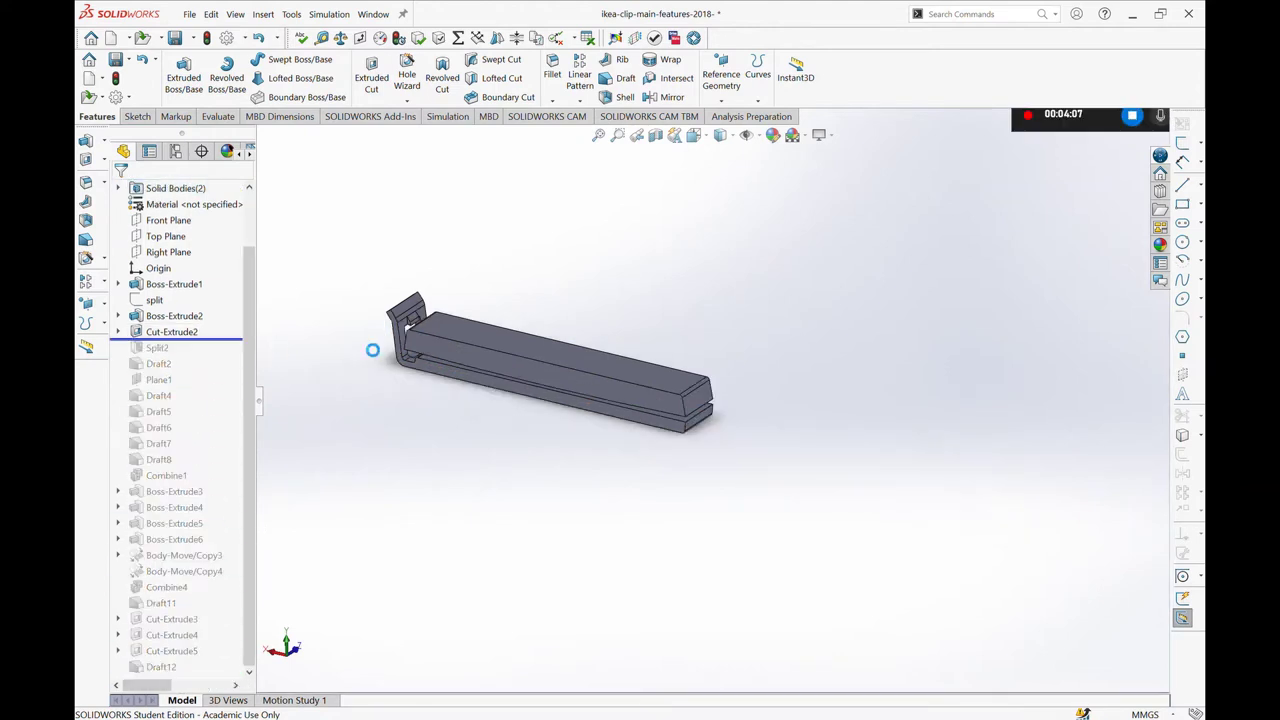
mouse_move(440, 370)
middle_mouse_down()
mouse_move(487, 375)
mouse_move(470, 420)
middle_mouse_up()
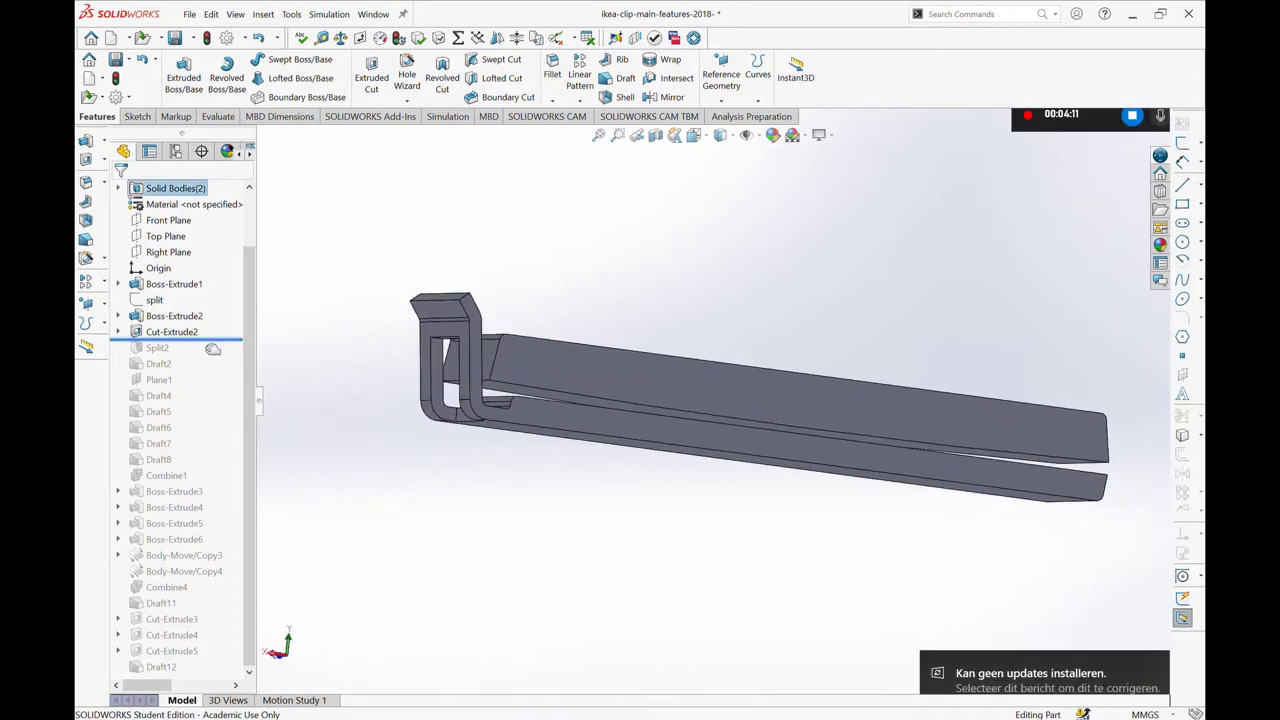
left_click_drag(200, 341, 198, 471)
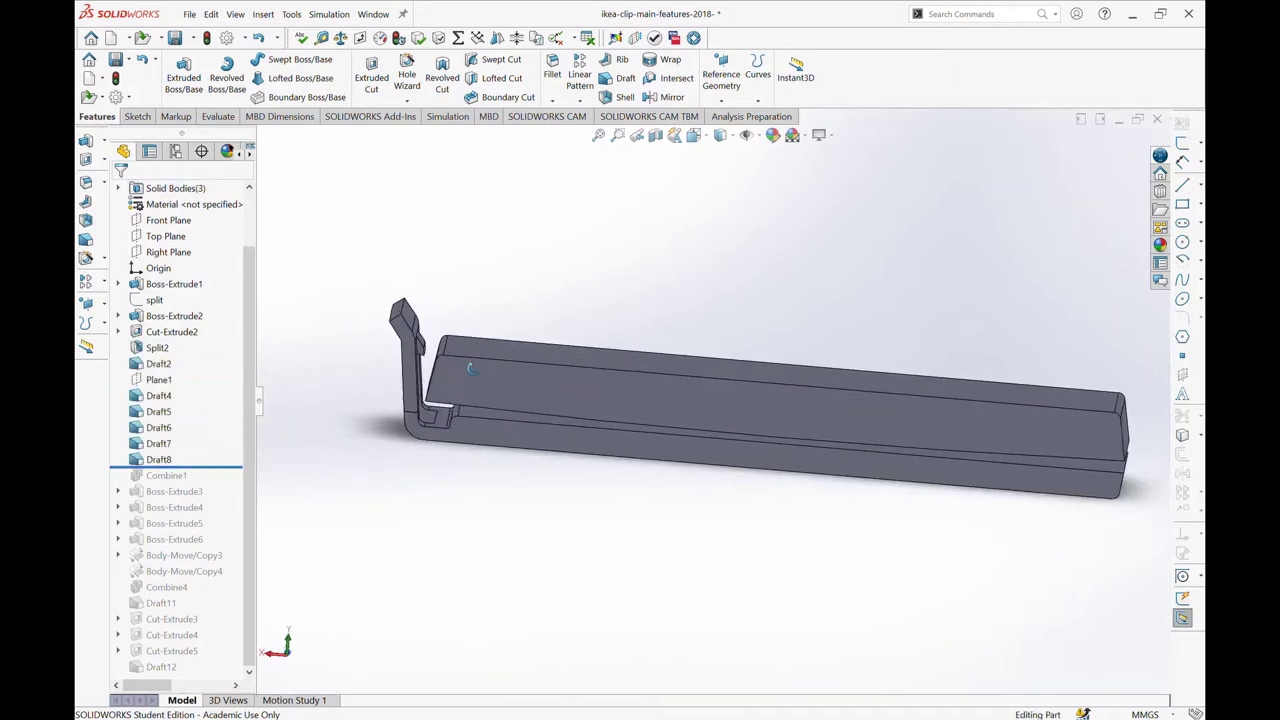
- Orbit and zoom the rolled-back clip to inspect its top faces and drafted arm
scroll(437, 374, "up", 4)
scroll(447, 405, "up", 3)
middle_click_drag(447, 405, 475, 415)
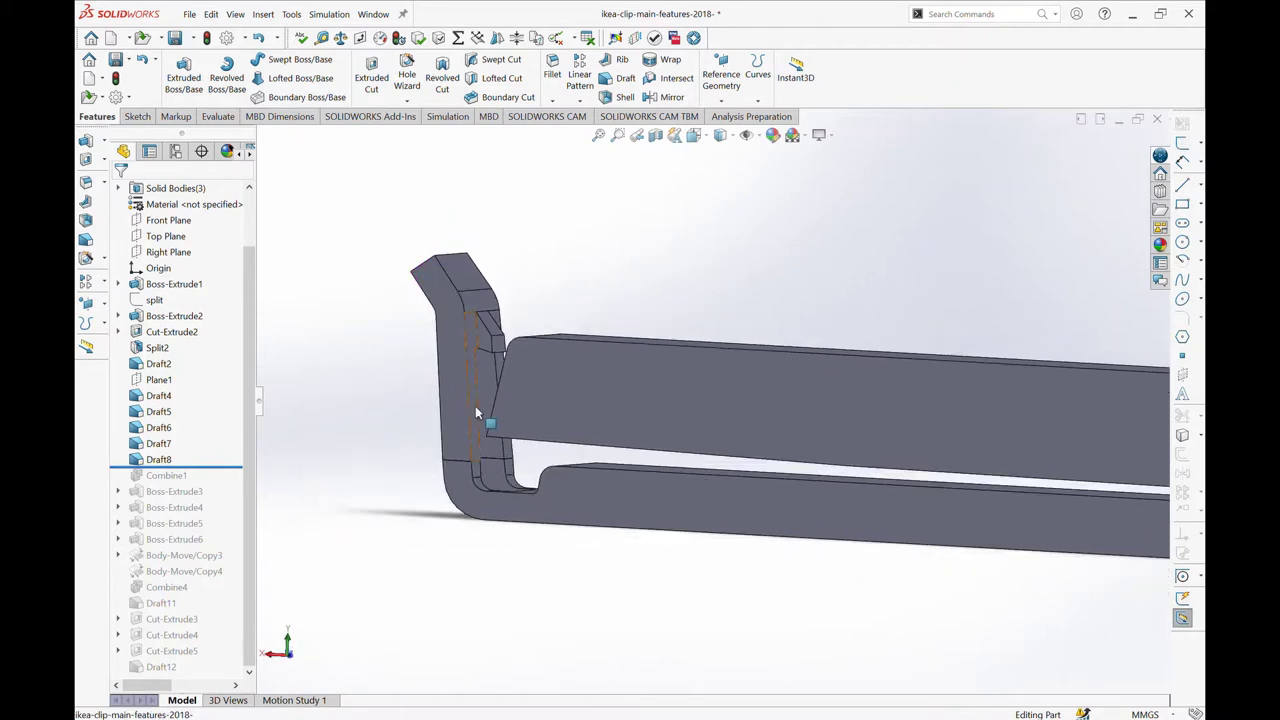
scroll(490, 397, "up", 3)
scroll(508, 374, "up", 2)
middle_click_drag(539, 370, 576, 585)
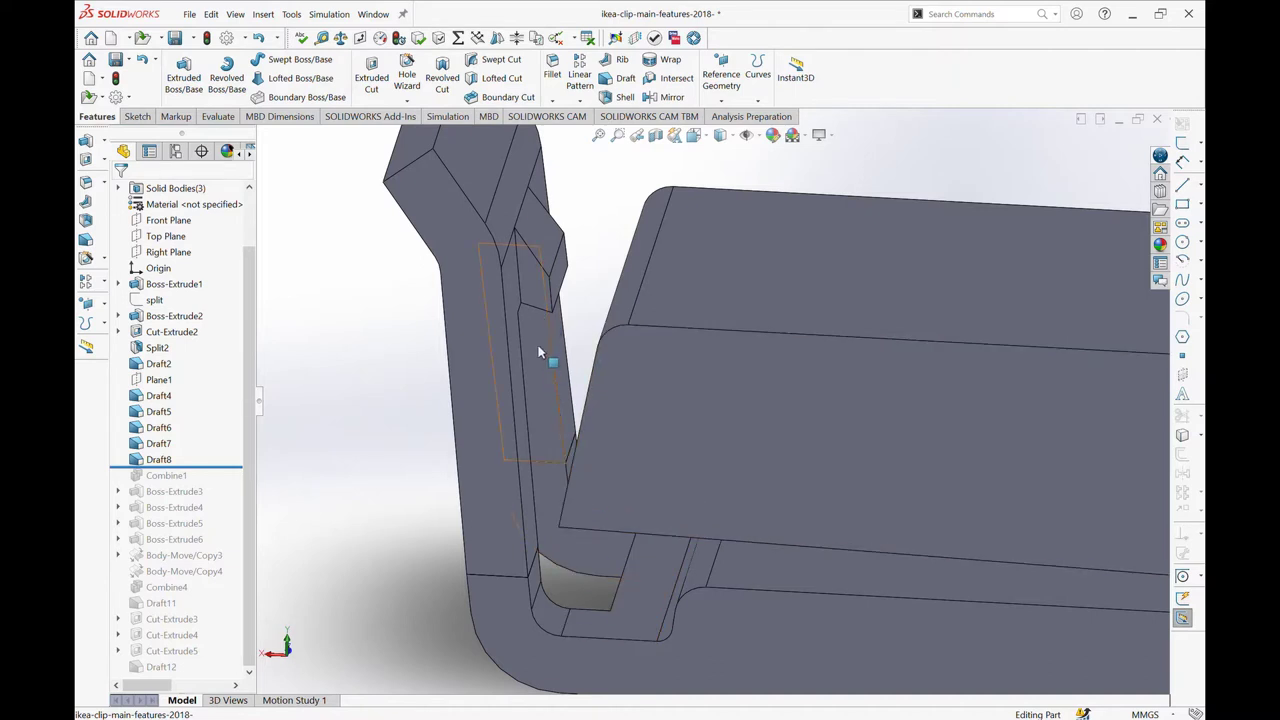
middle_click_drag(528, 306, 546, 321)
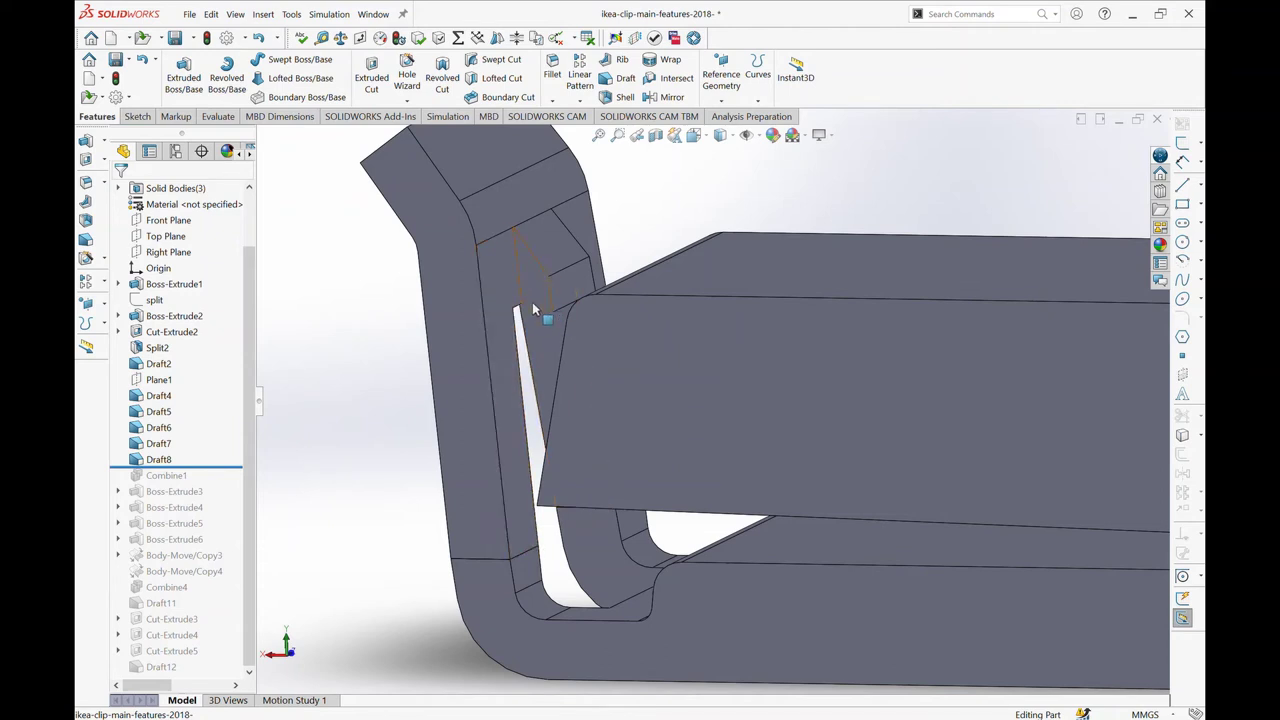
scroll(548, 413, "up", 3)
- Select the jaw's front face and orbit to examine it and the beam's top face
middle_click_drag(586, 400, 650, 582)
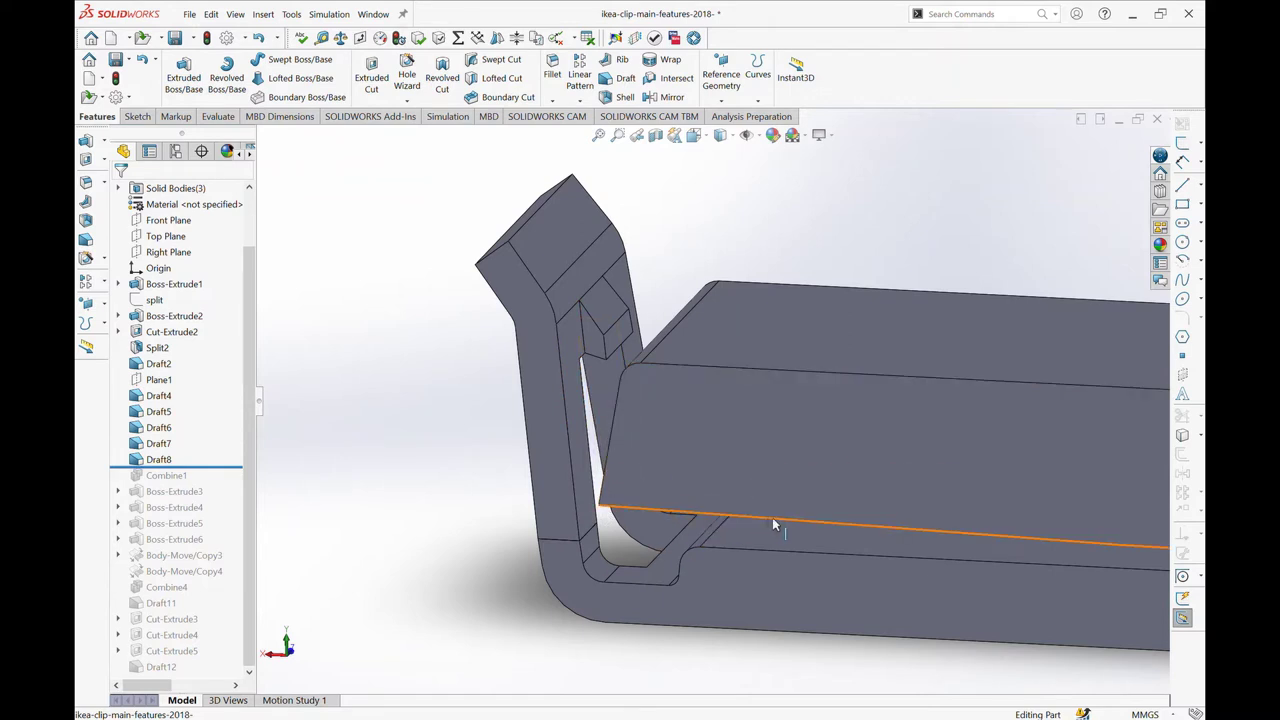
scroll(790, 490, "up", 2)
scroll(720, 440, "down", 2)
scroll(665, 365, "down", 2)
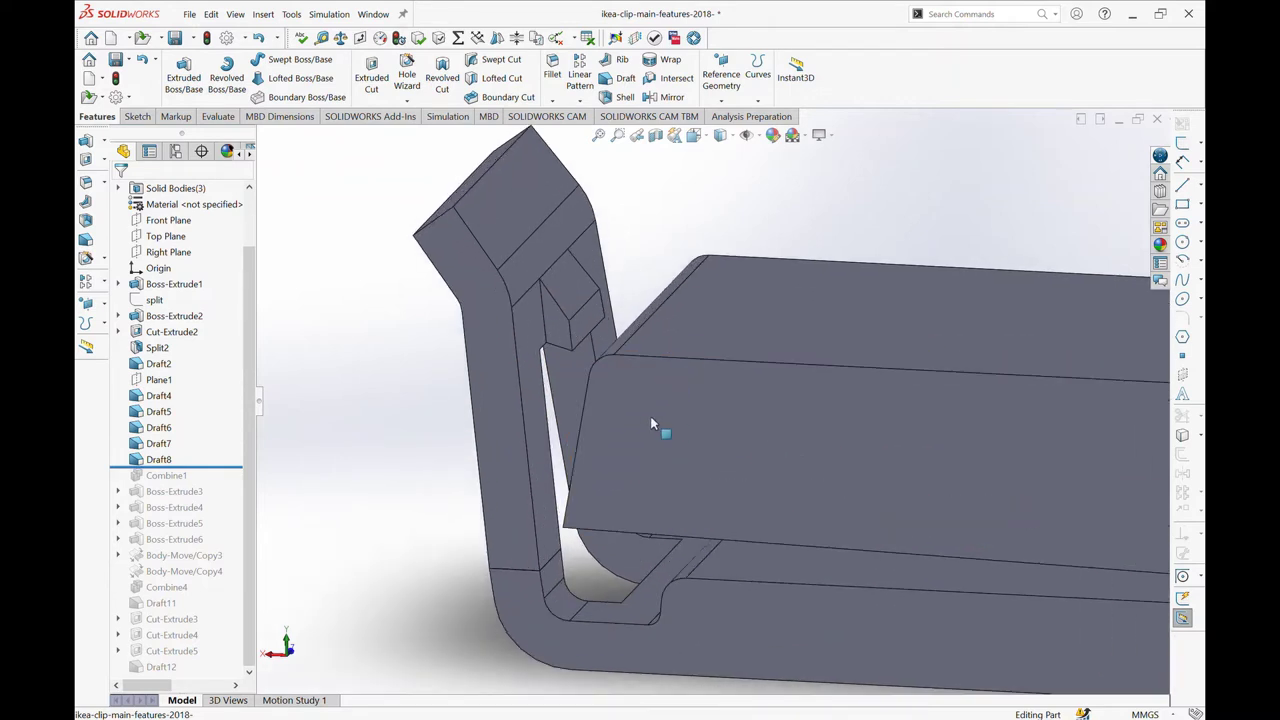
scroll(657, 428, "up", 2)
scroll(690, 413, "down", 2)
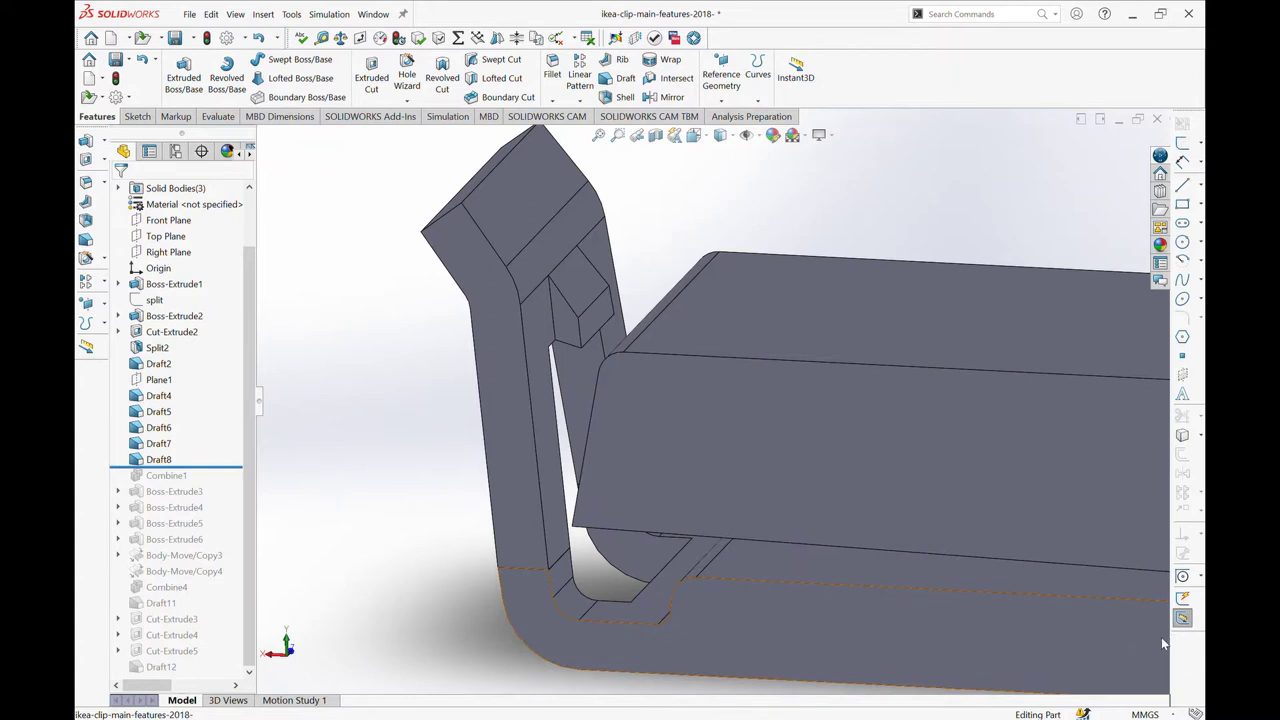
left_click(594, 505)
mouse_move(594, 505)
middle_mouse_down()
mouse_move(669, 396)
mouse_move(651, 540)
middle_mouse_up()
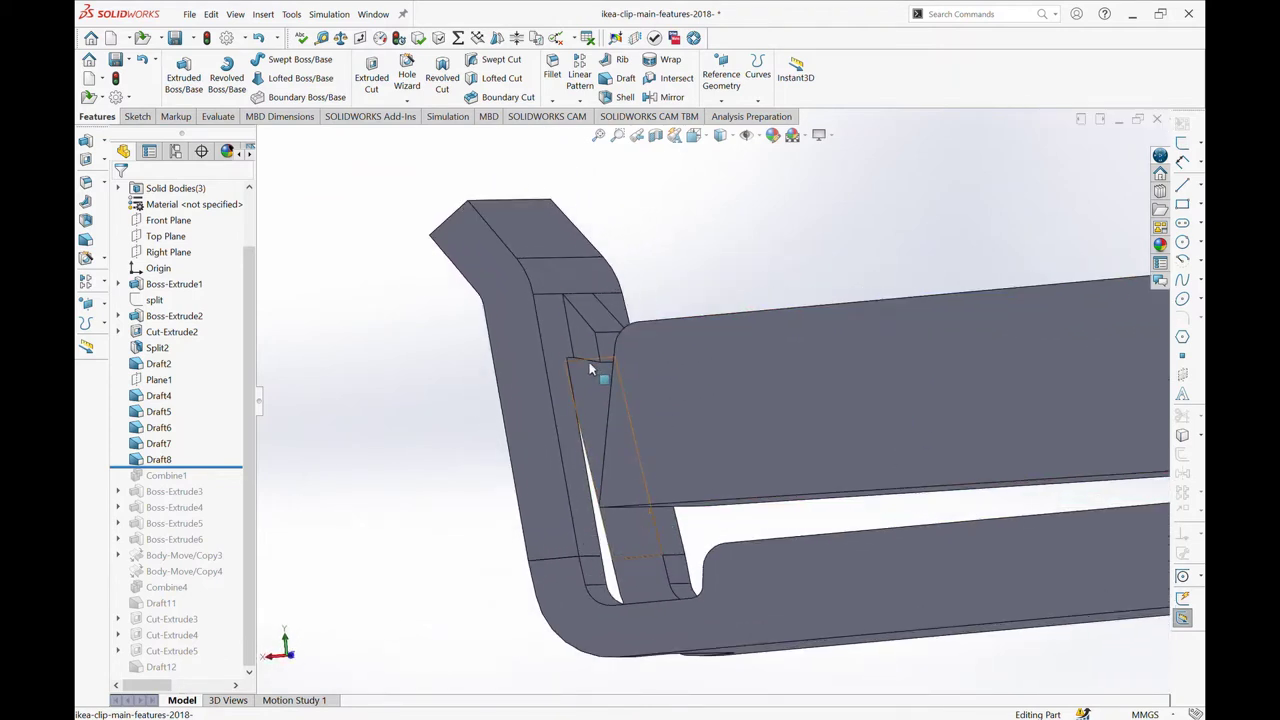
middle_click_drag(640, 477, 626, 520)
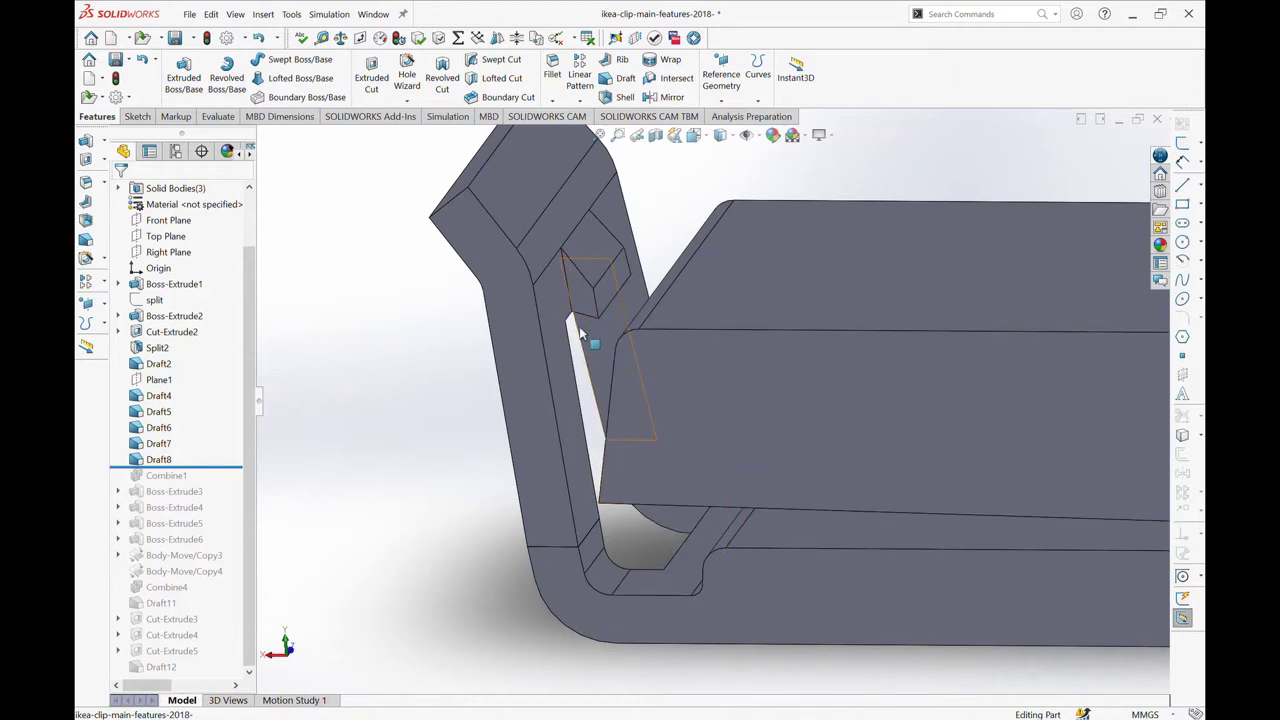
- Select a jaw face to locate its Draft5 feature, then rotate the clip
left_click(594, 347)
scroll(640, 460, "up", 2)
scroll(655, 517, "up", 2)
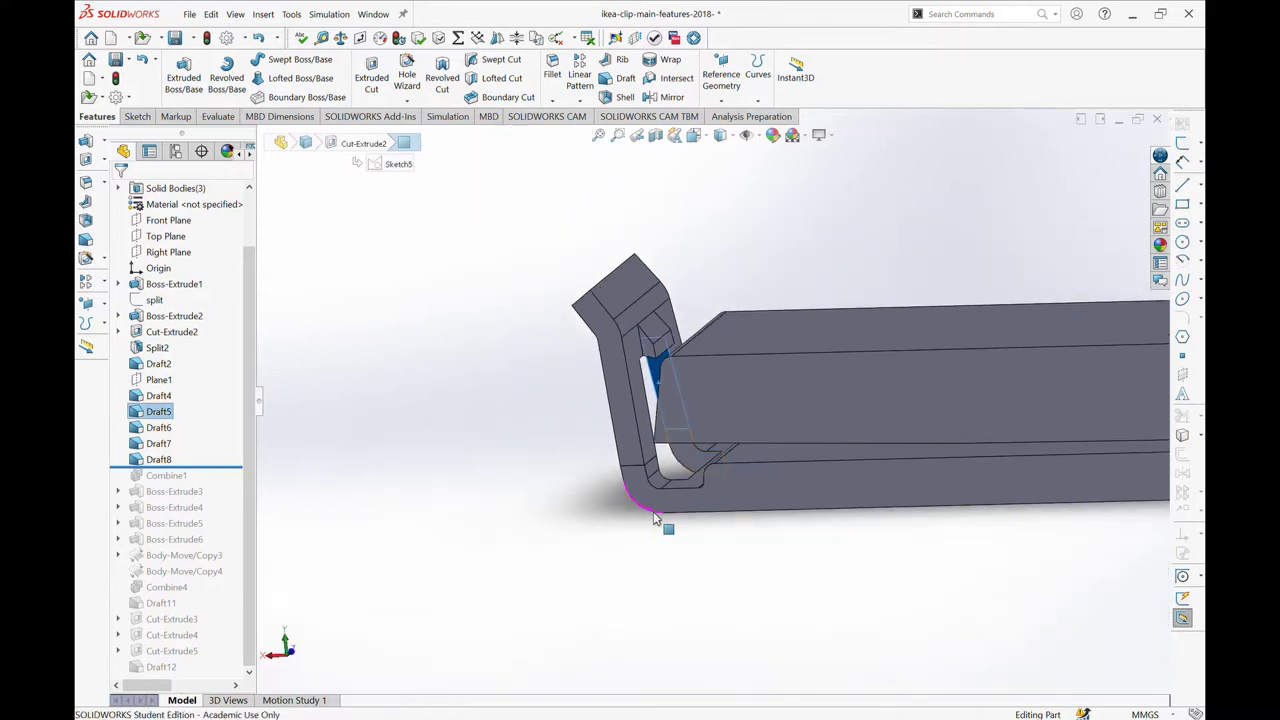
middle_click_drag(655, 517, 869, 520)
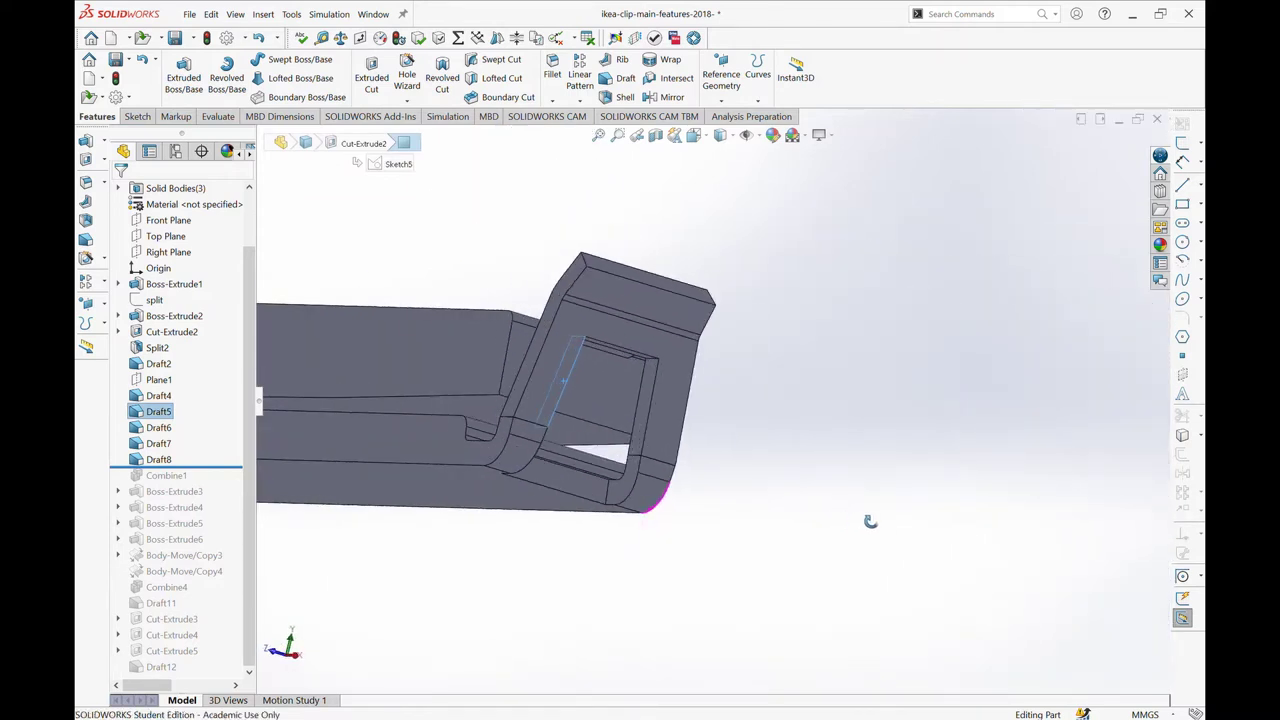
- Select another jaw face to reveal Draft7, then orbit toward the hooked end
left_click(622, 487)
mouse_move(622, 487)
middle_mouse_down()
mouse_move(492, 437)
mouse_move(737, 443)
middle_mouse_up()
scroll(737, 443, "down", 5)
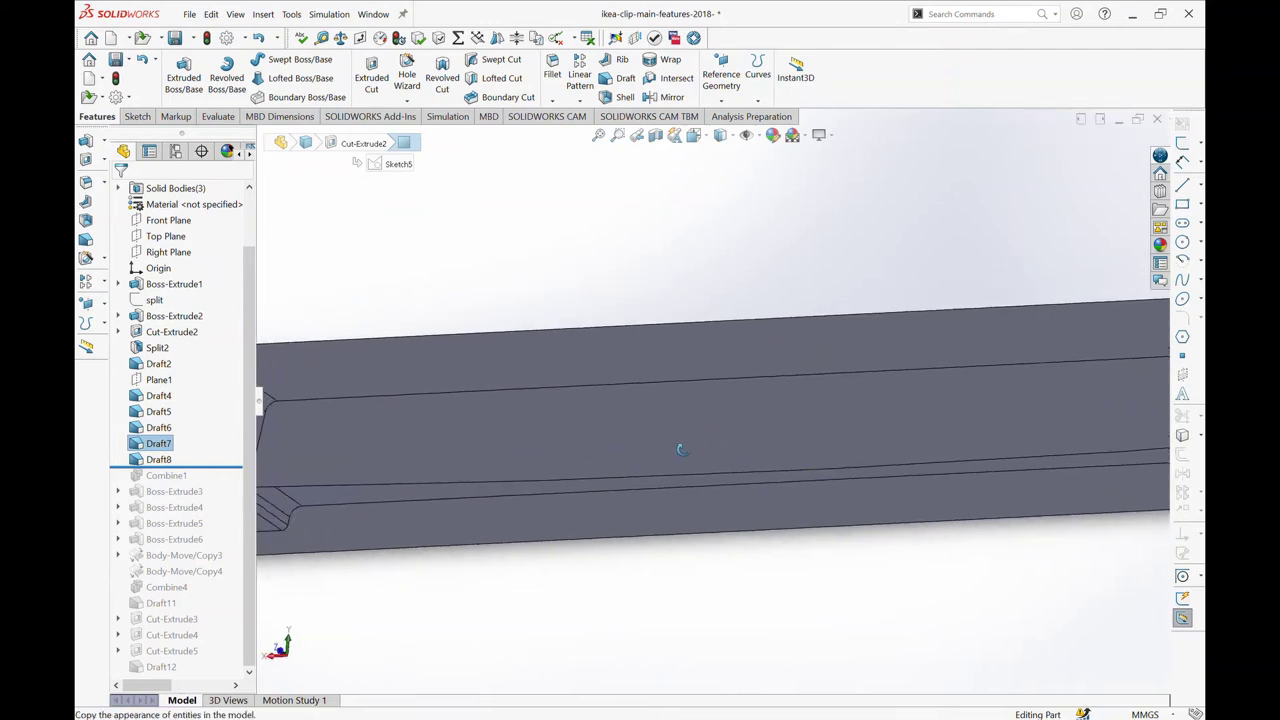
scroll(680, 449, "up", 3)
scroll(608, 457, "down", 3)
middle_click_drag(608, 457, 528, 467)
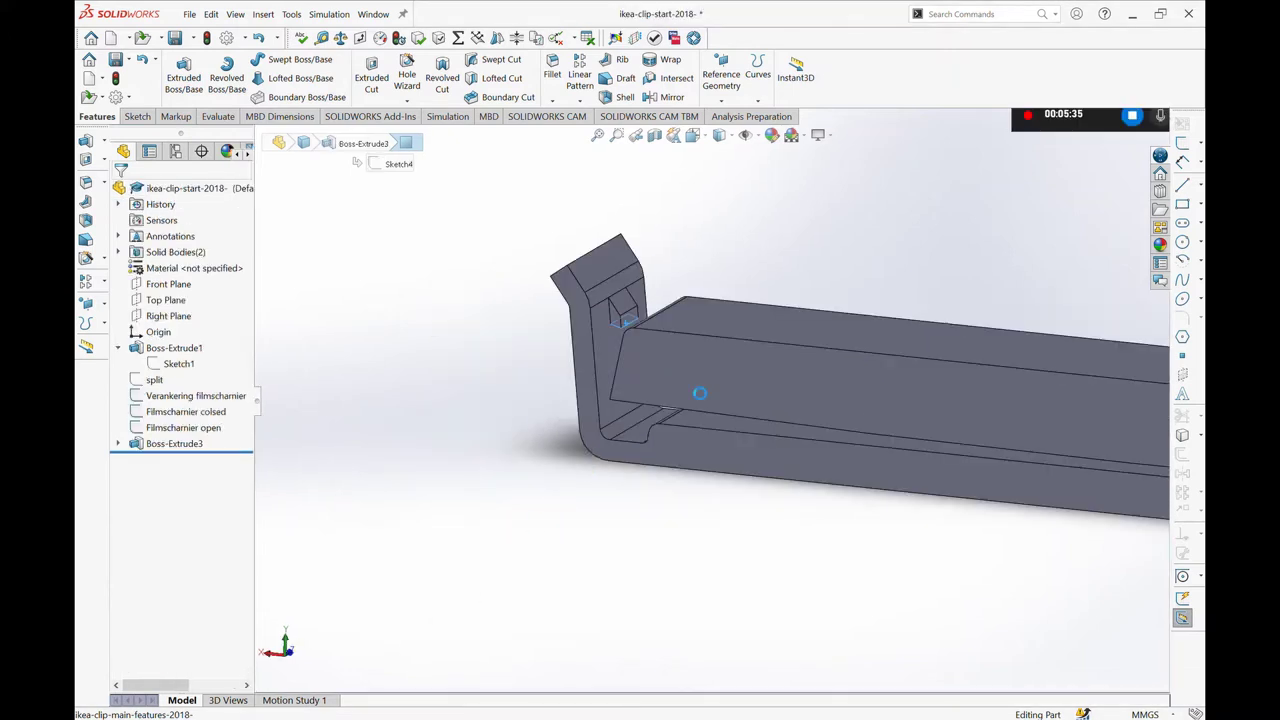
mouse_move(697, 377)
middle_mouse_down()
mouse_move(657, 360)
mouse_move(566, 360)
mouse_move(571, 346)
mouse_move(563, 384)
mouse_move(489, 280)
mouse_move(543, 437)
mouse_move(551, 403)
mouse_move(524, 399)
mouse_move(456, 467)
middle_mouse_up()
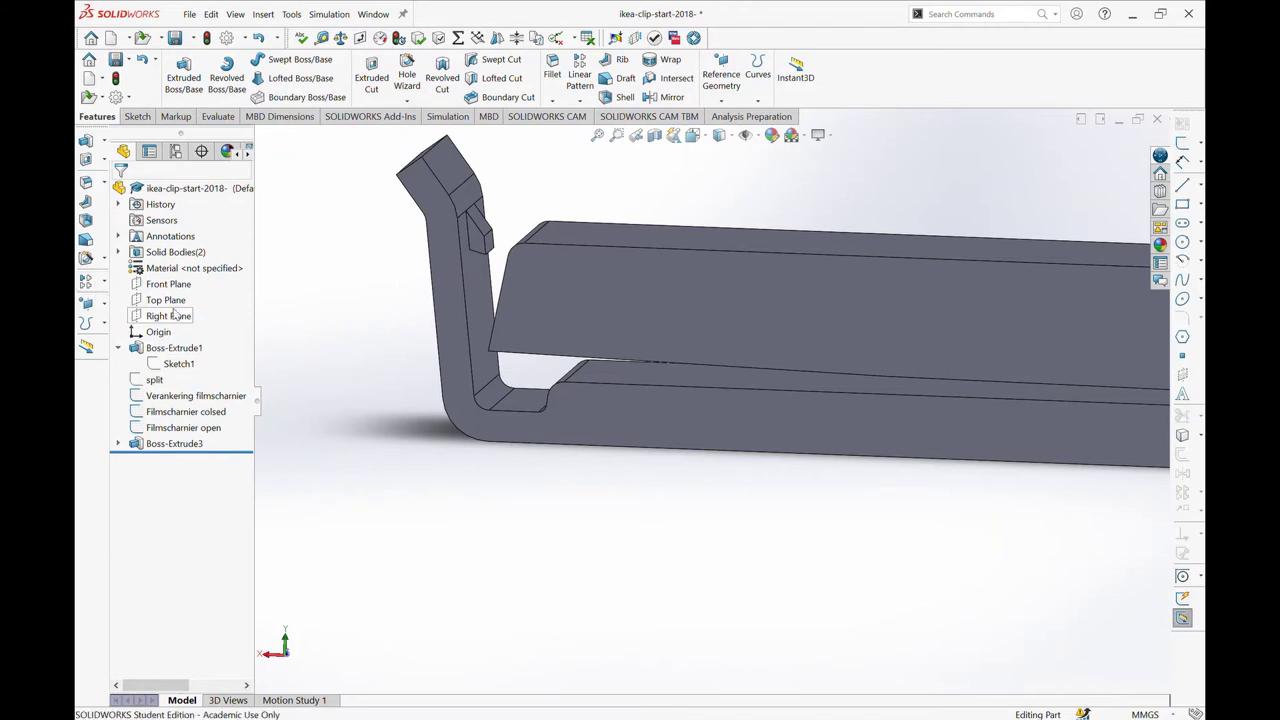
- Start a sketch on the Front Plane and set the Back view orientation
left_click(168, 284)
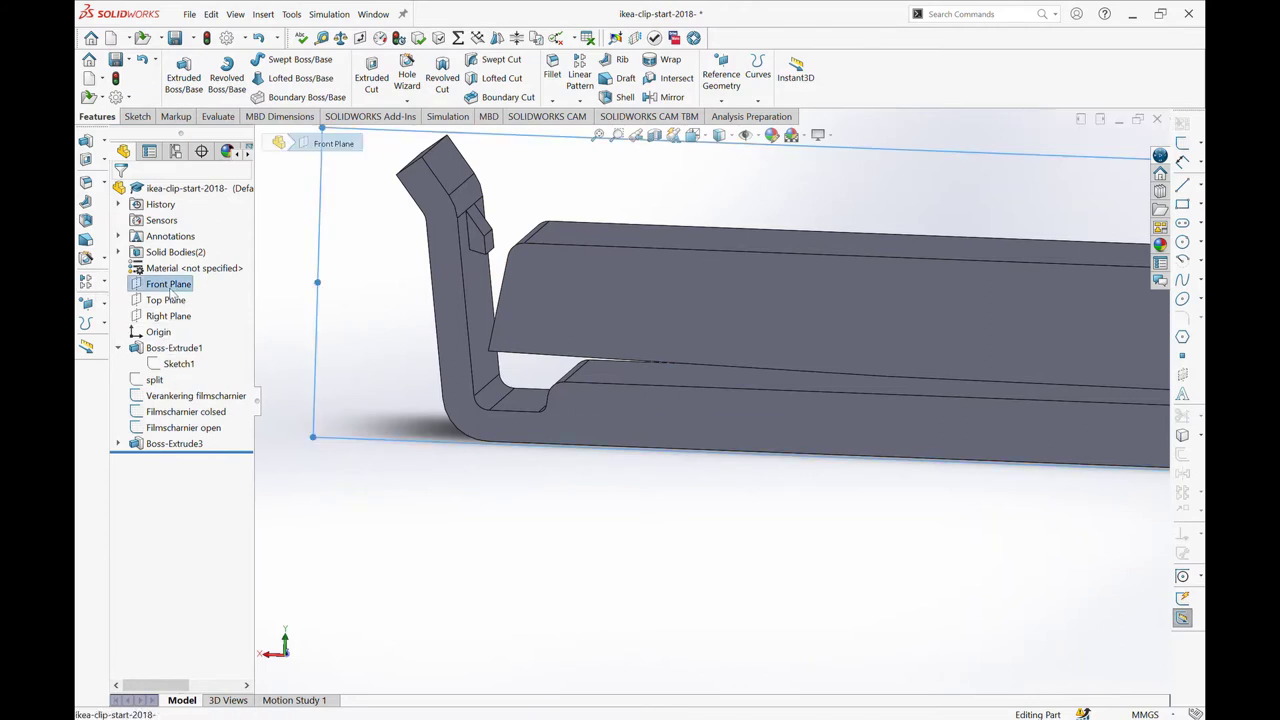
left_click(1183, 145)
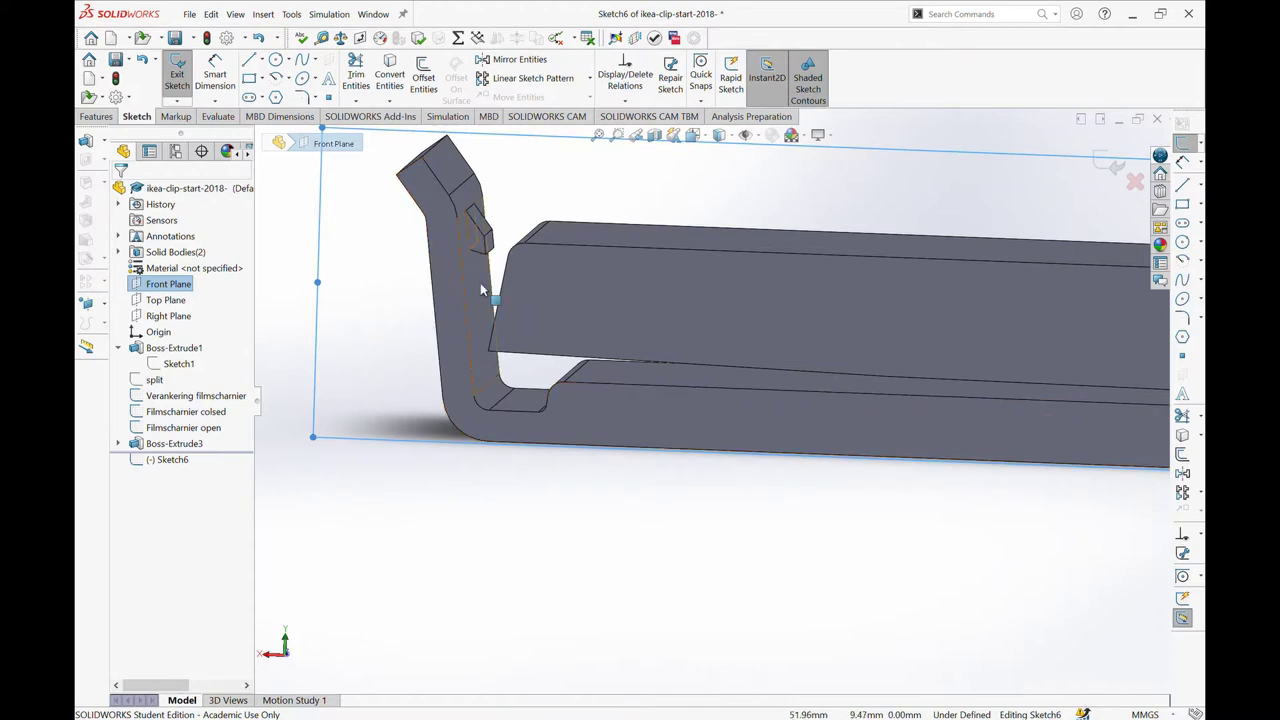
left_click(691, 135)
left_click(536, 522)
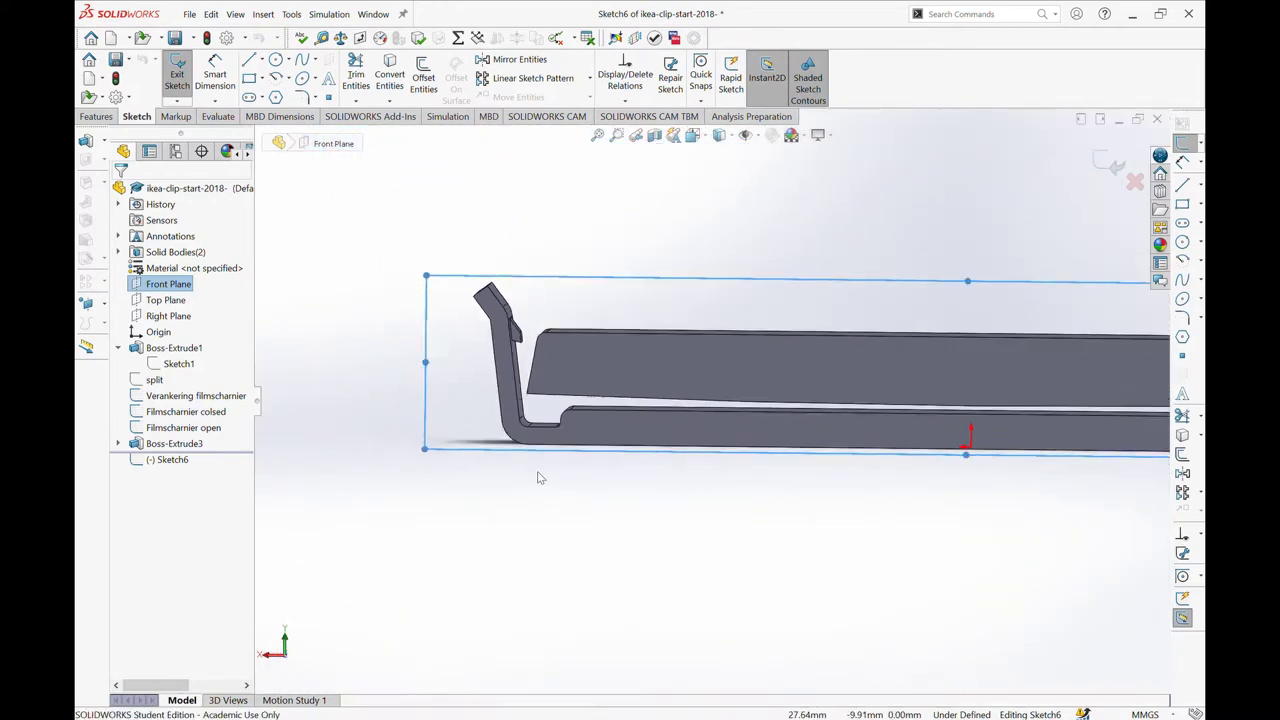
- Clear the Front Plane selection and collapse the CommandManager to small icons
scroll(445, 415, "down", 3)
scroll(527, 386, "down", 2)
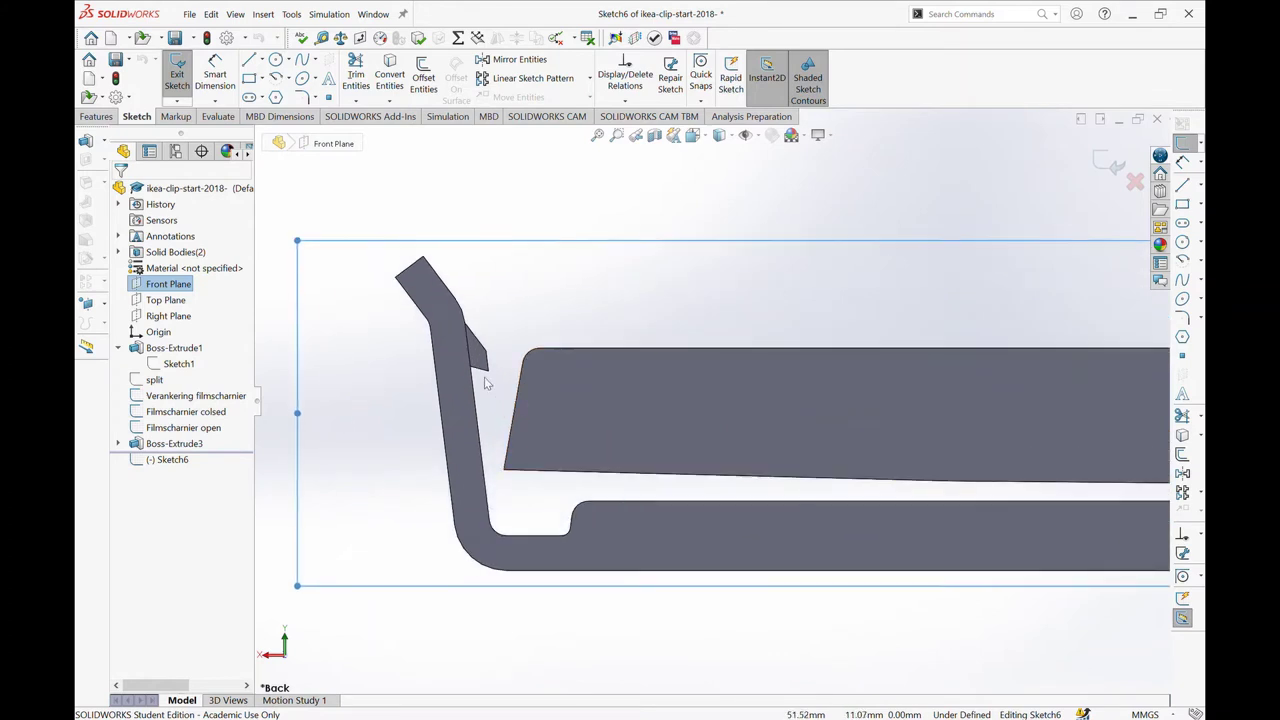
left_click(490, 398)
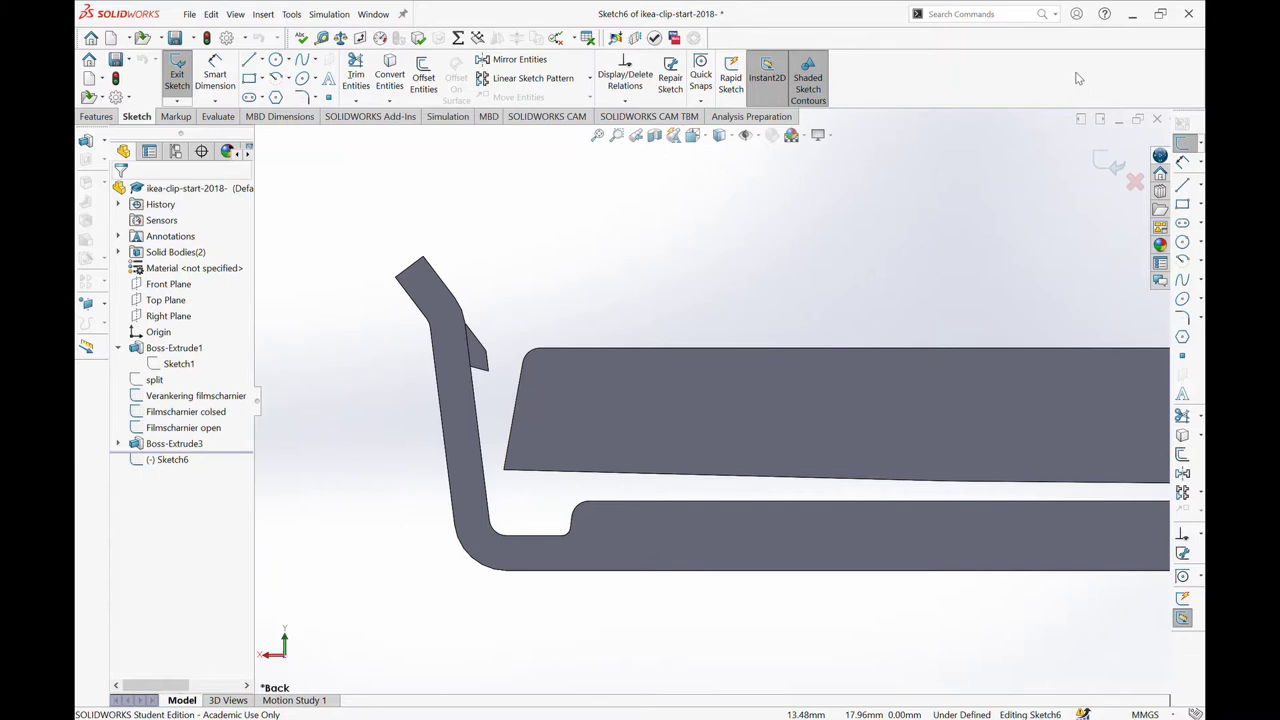
left_click(960, 80)
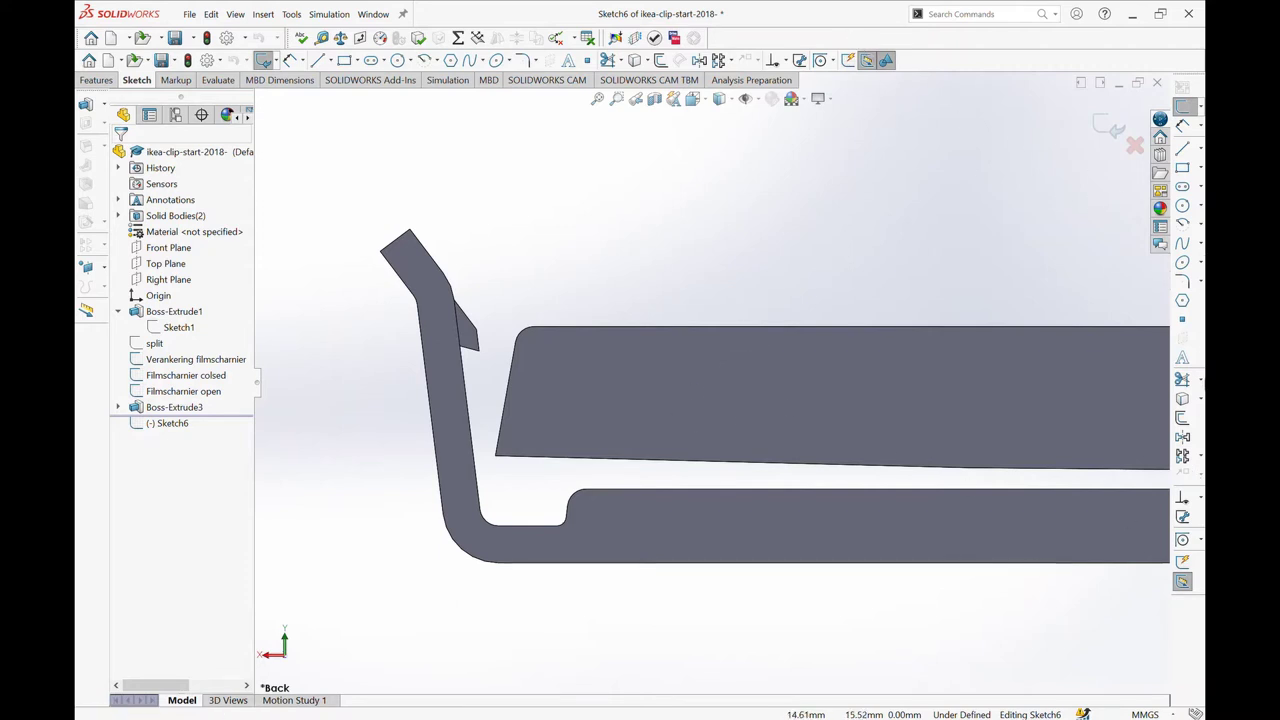
- Convert the hook tip edge into sketch geometry
left_click(1182, 400)
left_click(466, 349)
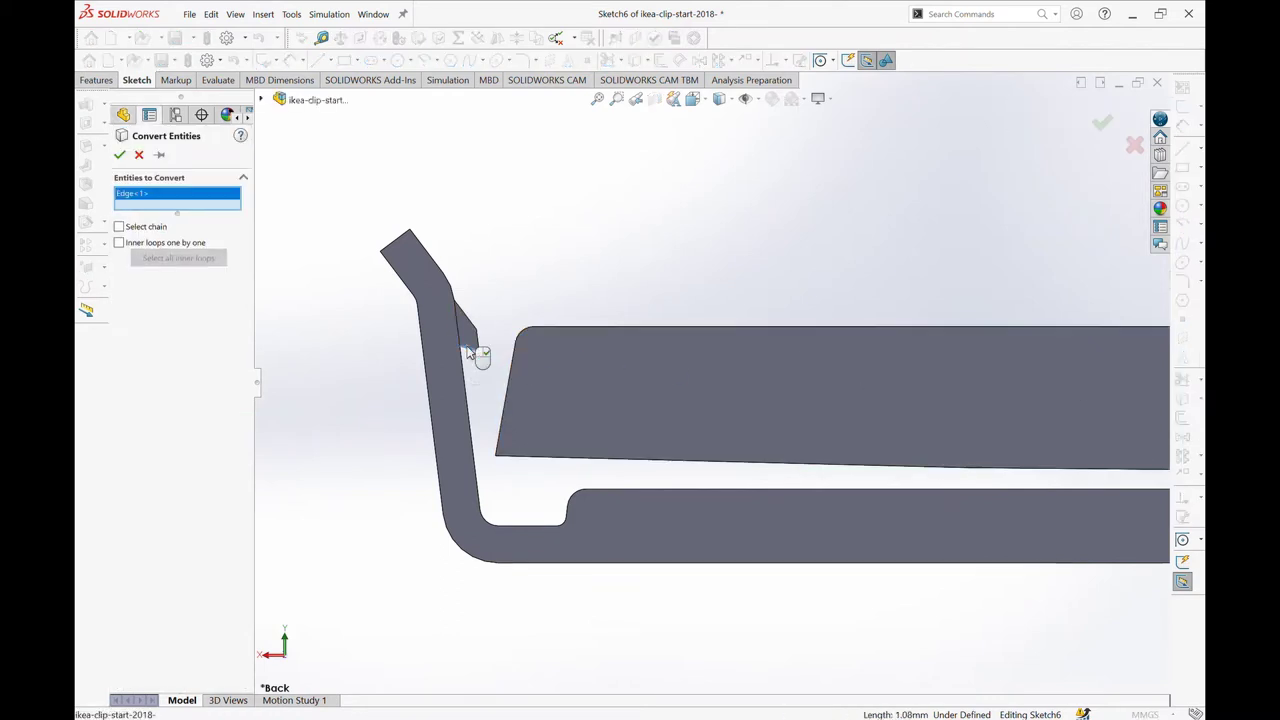
left_click(119, 154)
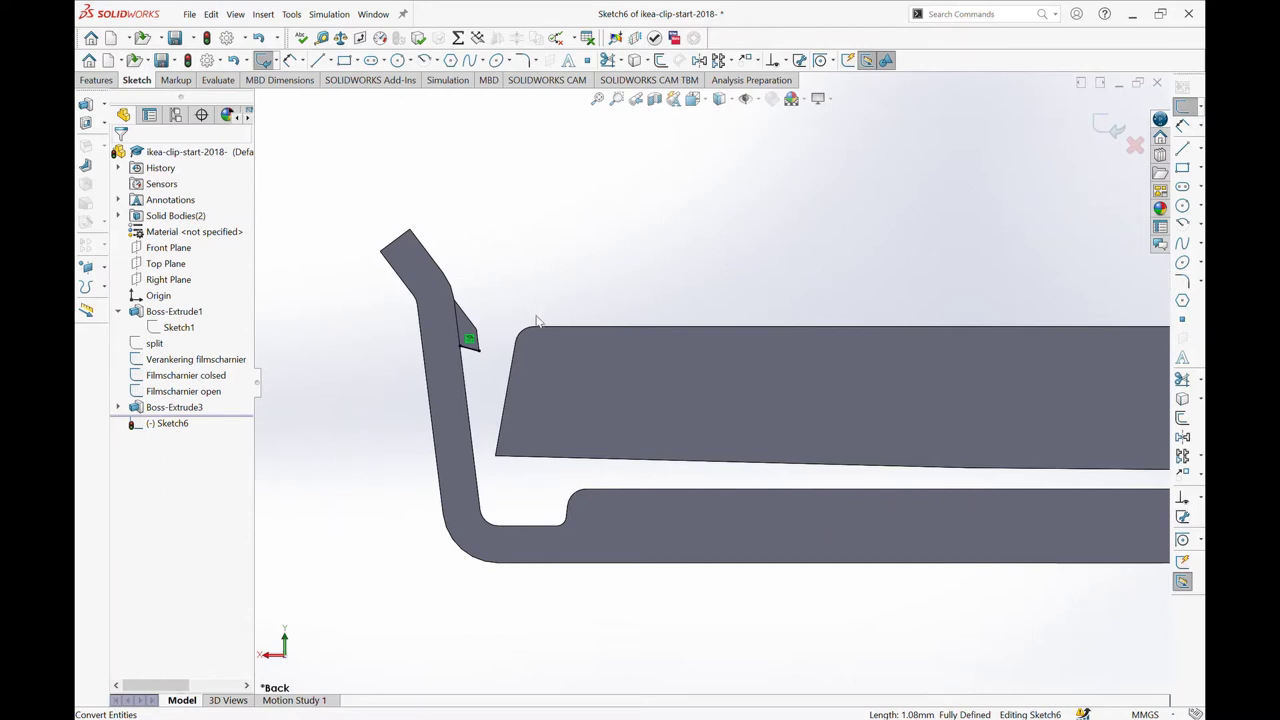
- Draw a closed line profile from the hook tip, running left, down below the clip and back
key("l")
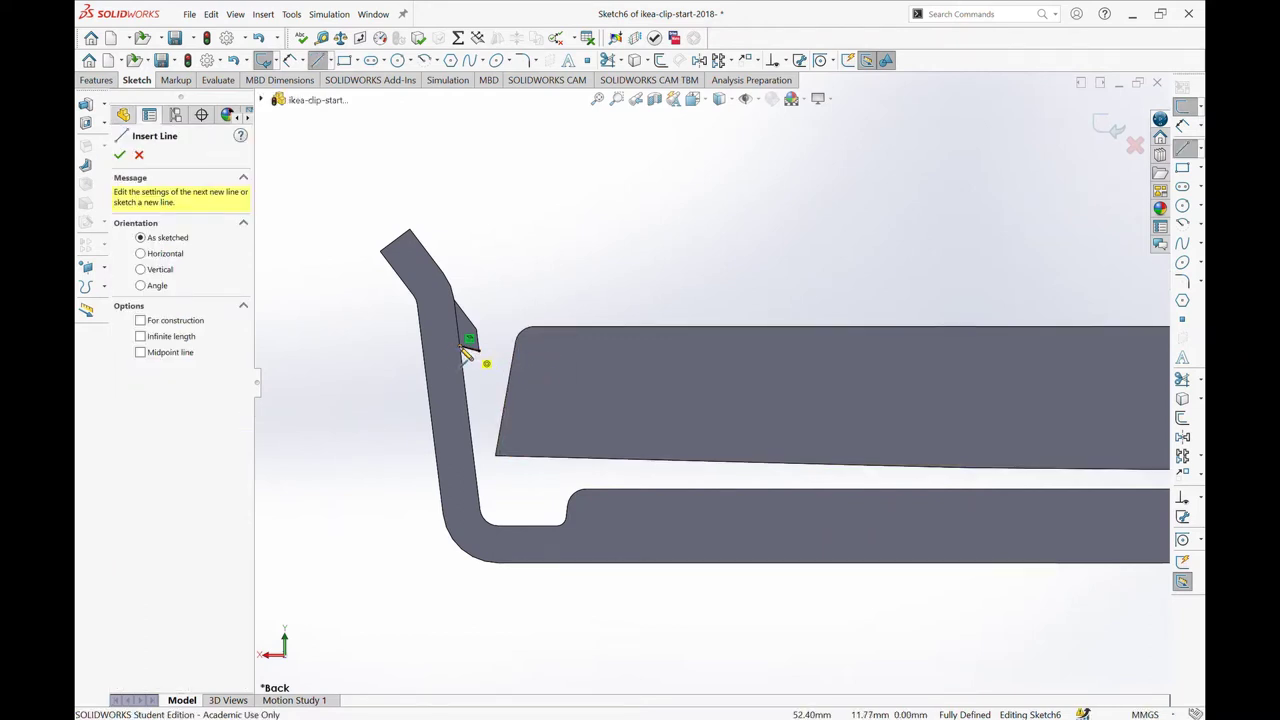
left_click_drag(467, 346, 346, 344)
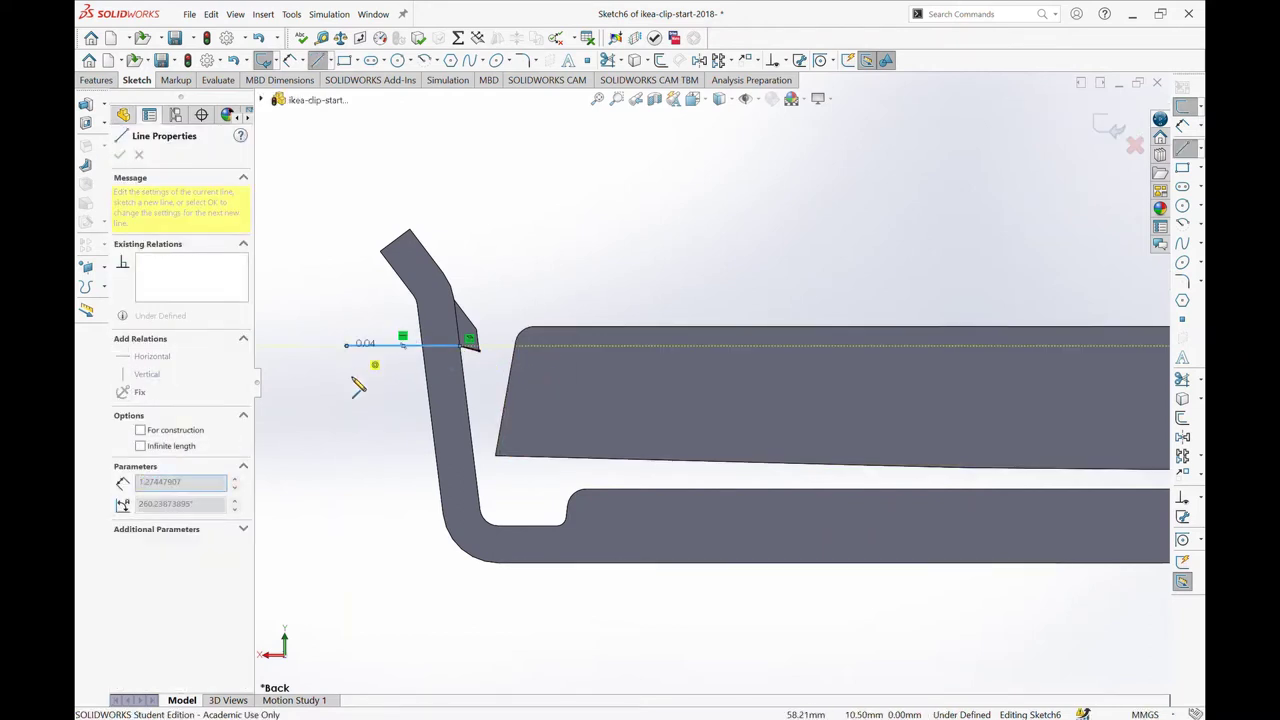
left_click(346, 630)
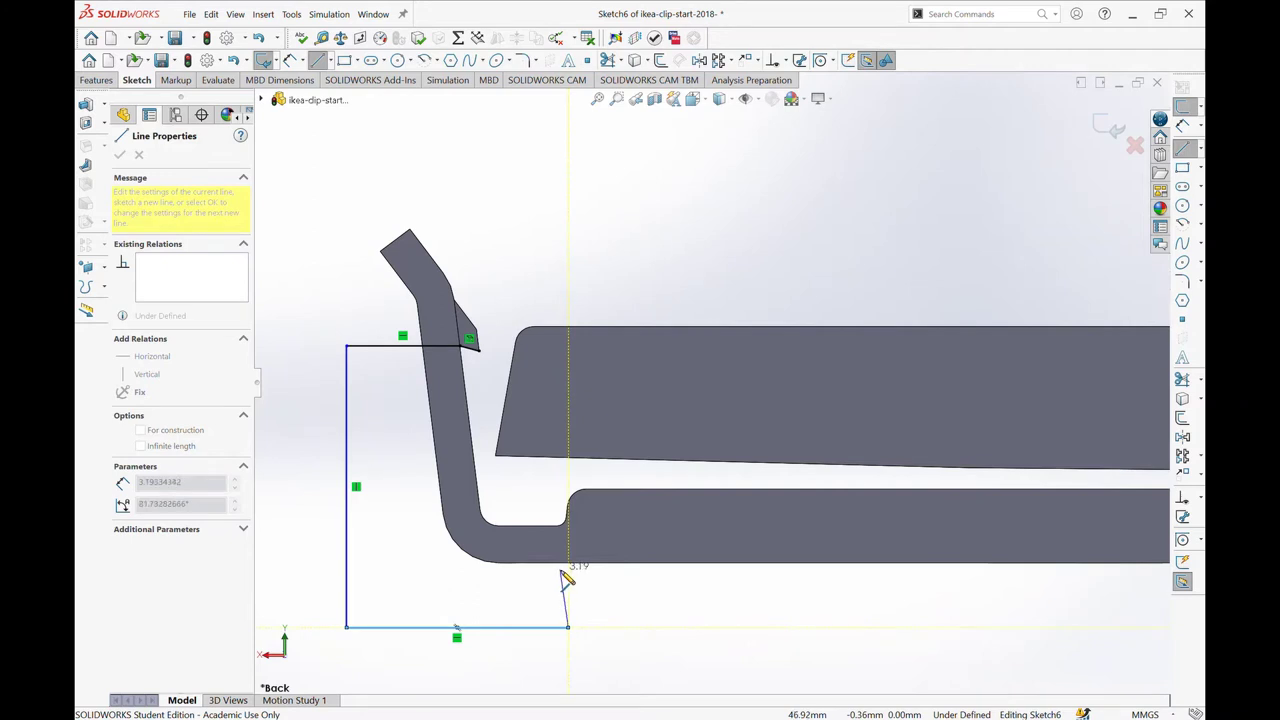
left_click(560, 569)
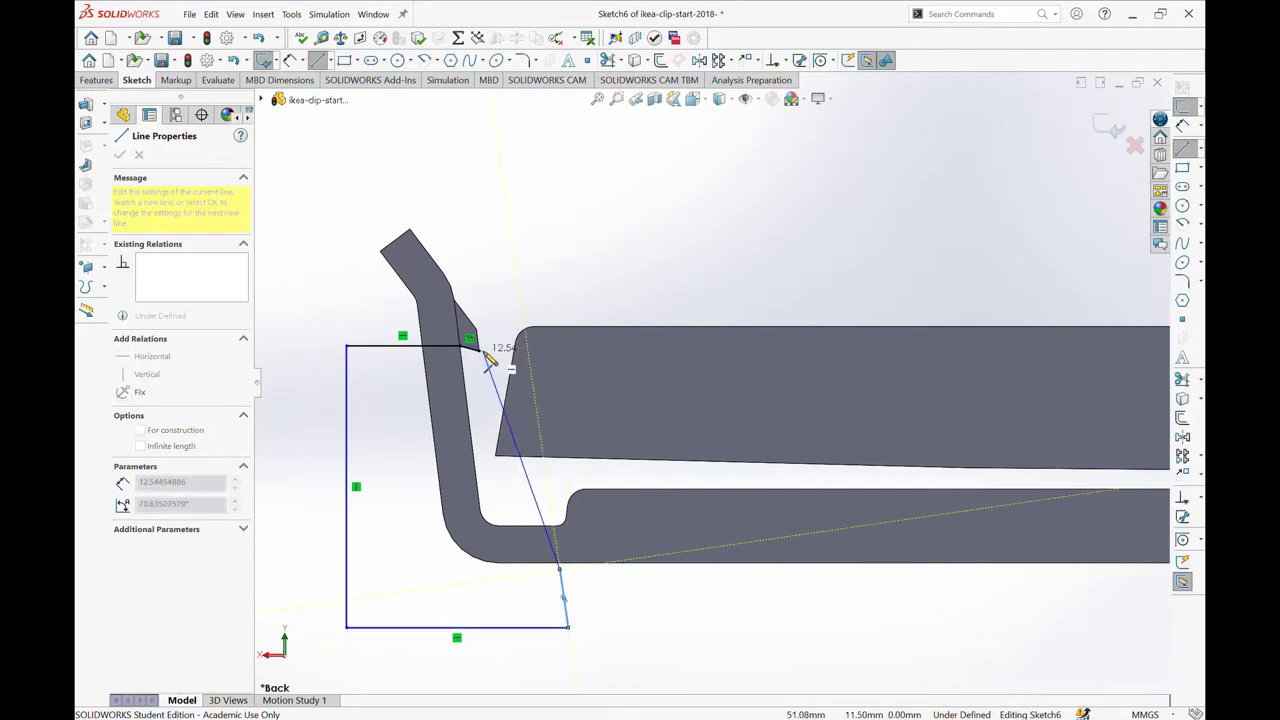
left_click(473, 346)
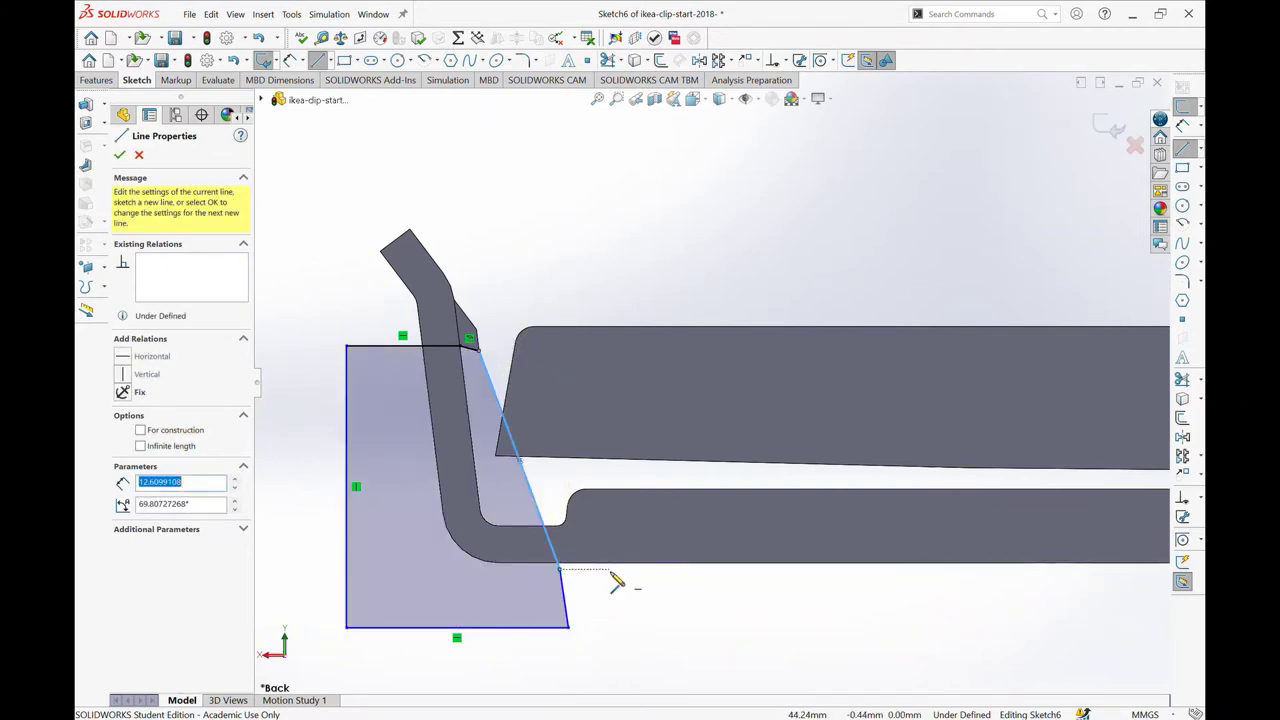
key("Escape")
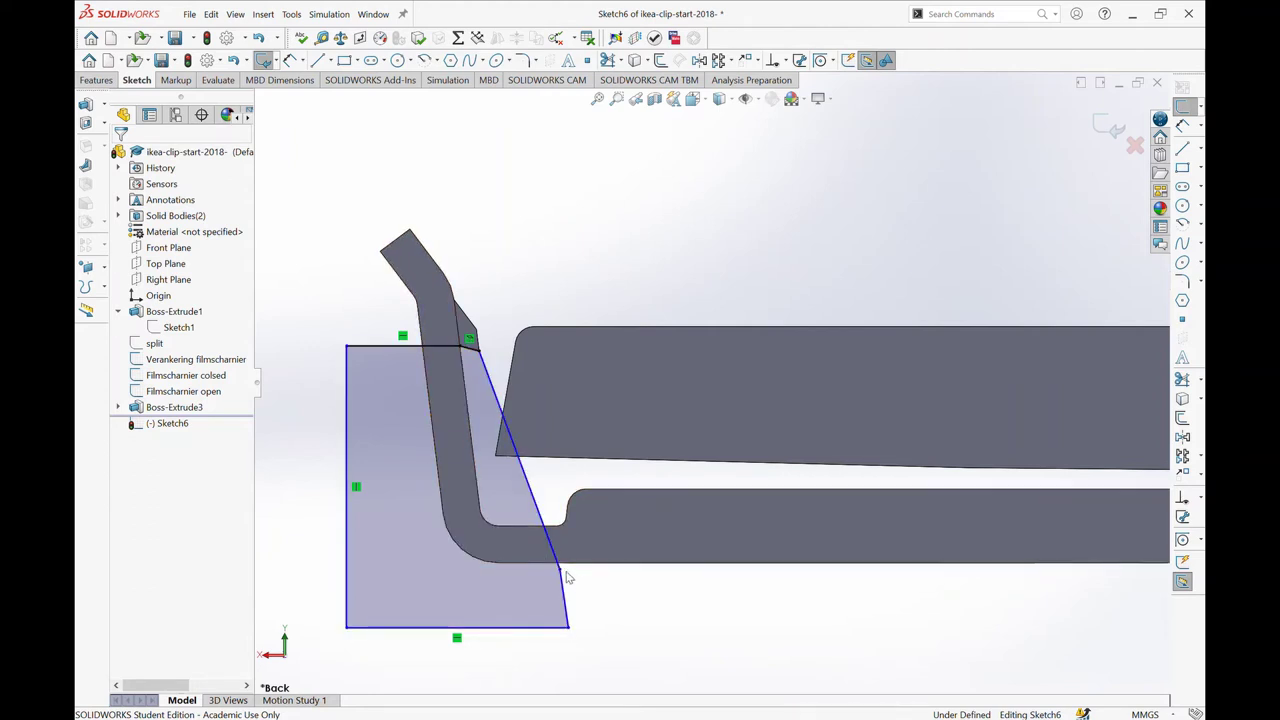
- Drag the bottom vertex and slanted-side point onto the clip's lower edge
left_click(567, 627)
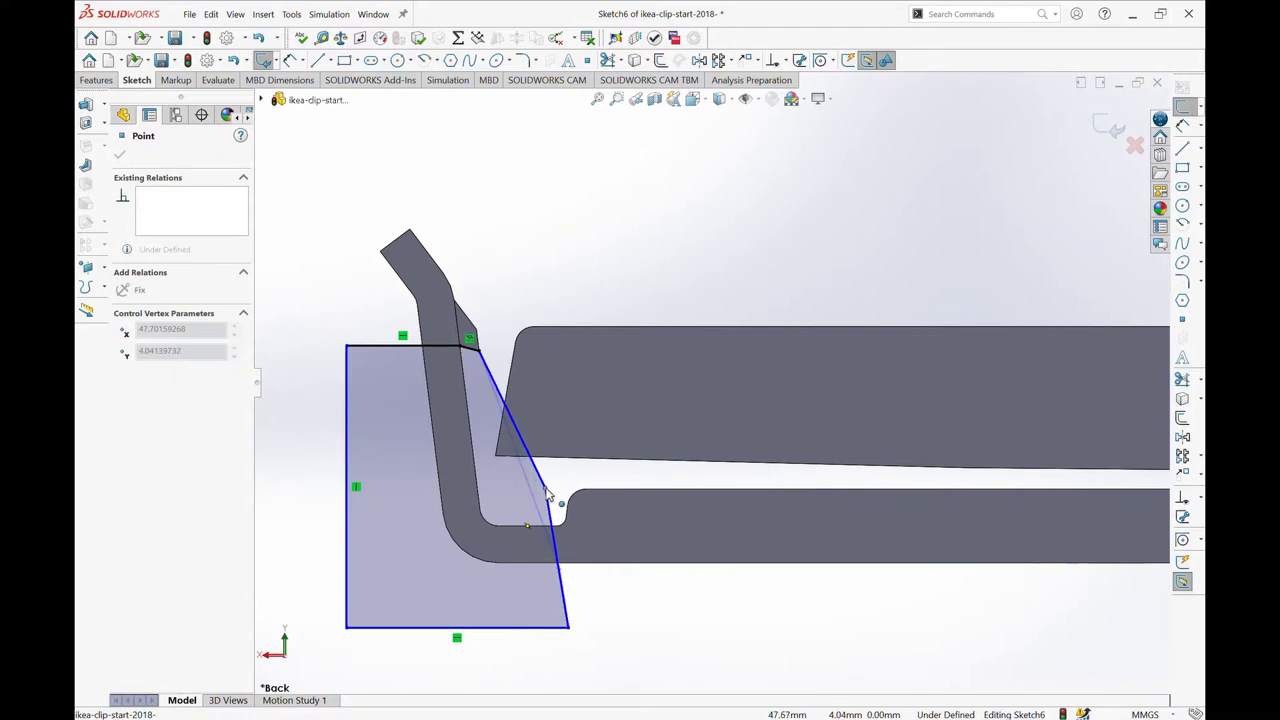
mouse_move(567, 627)
left_mouse_down()
mouse_move(572, 576)
mouse_move(592, 574)
left_mouse_up()
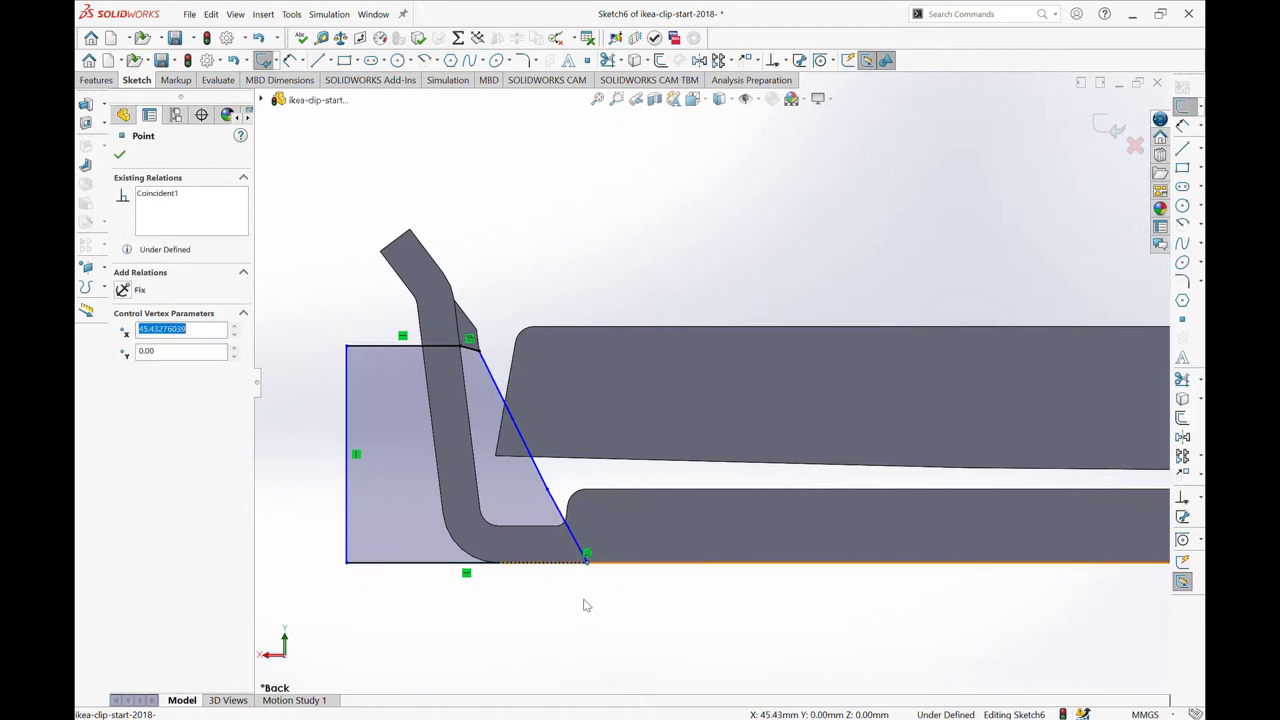
scroll(575, 598, "down", 3)
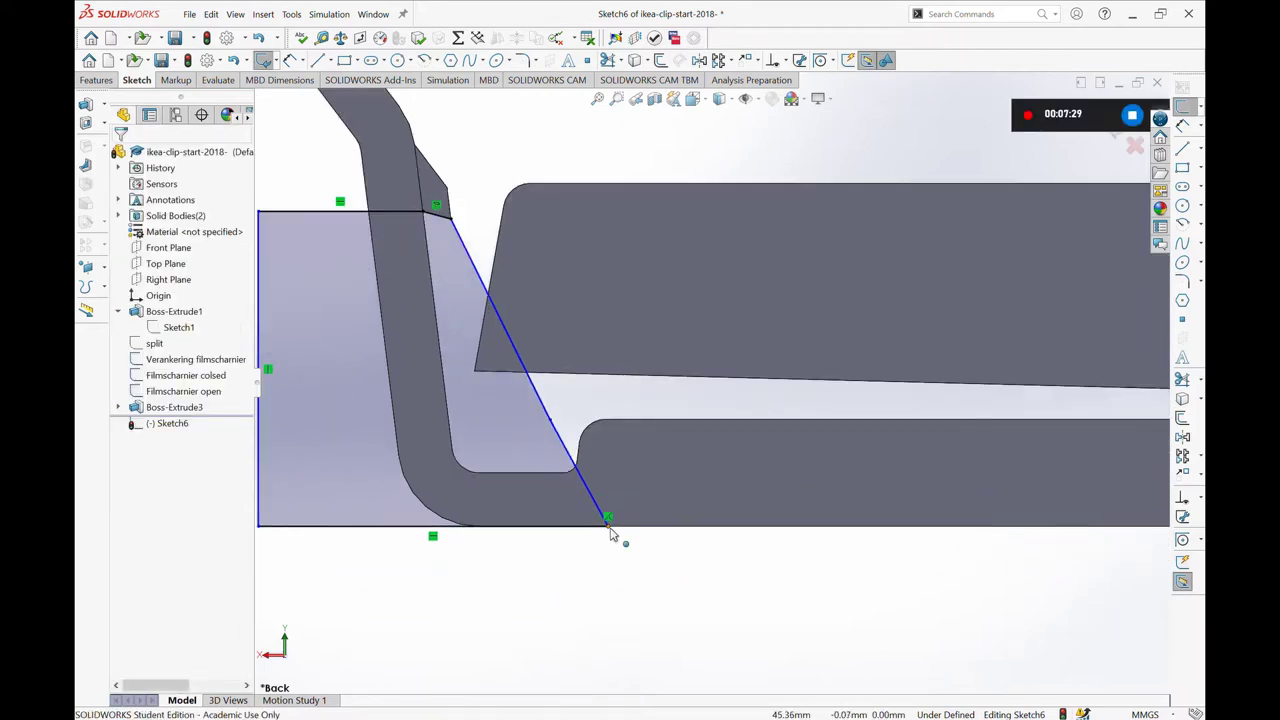
mouse_move(608, 523)
left_mouse_down()
mouse_move(560, 537)
mouse_move(585, 528)
left_mouse_up()
left_click(431, 597)
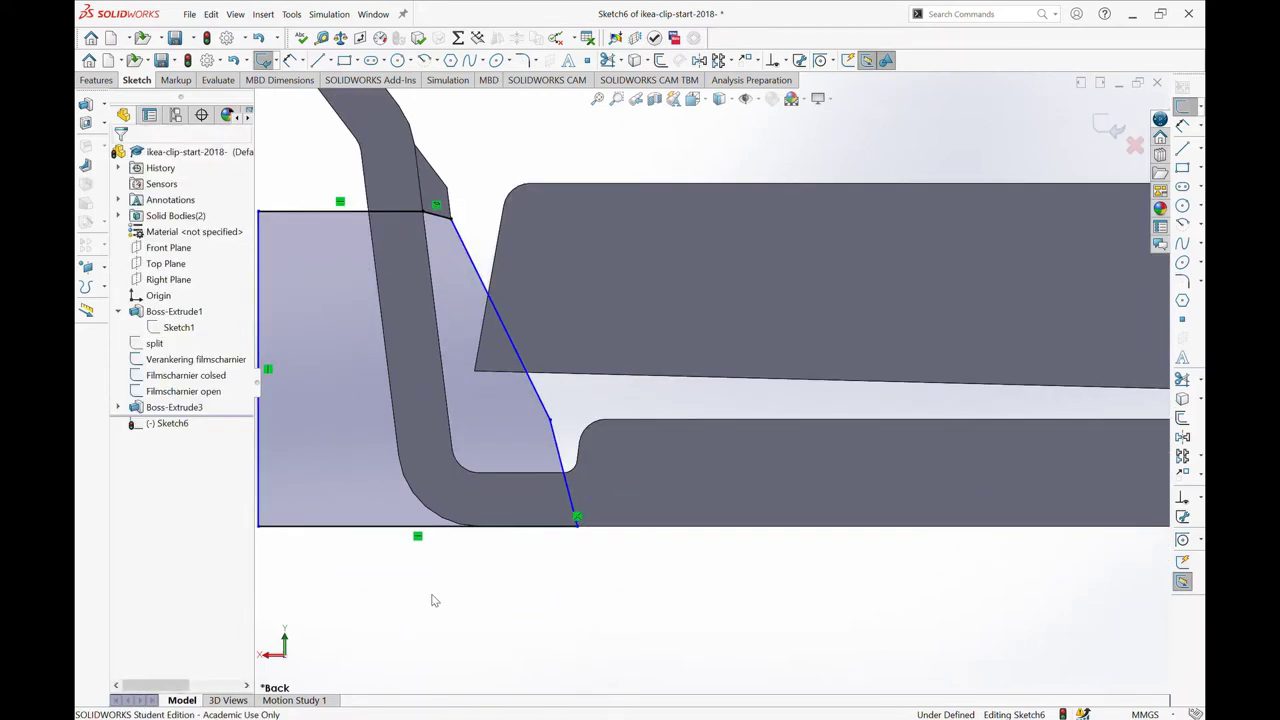
key("z")
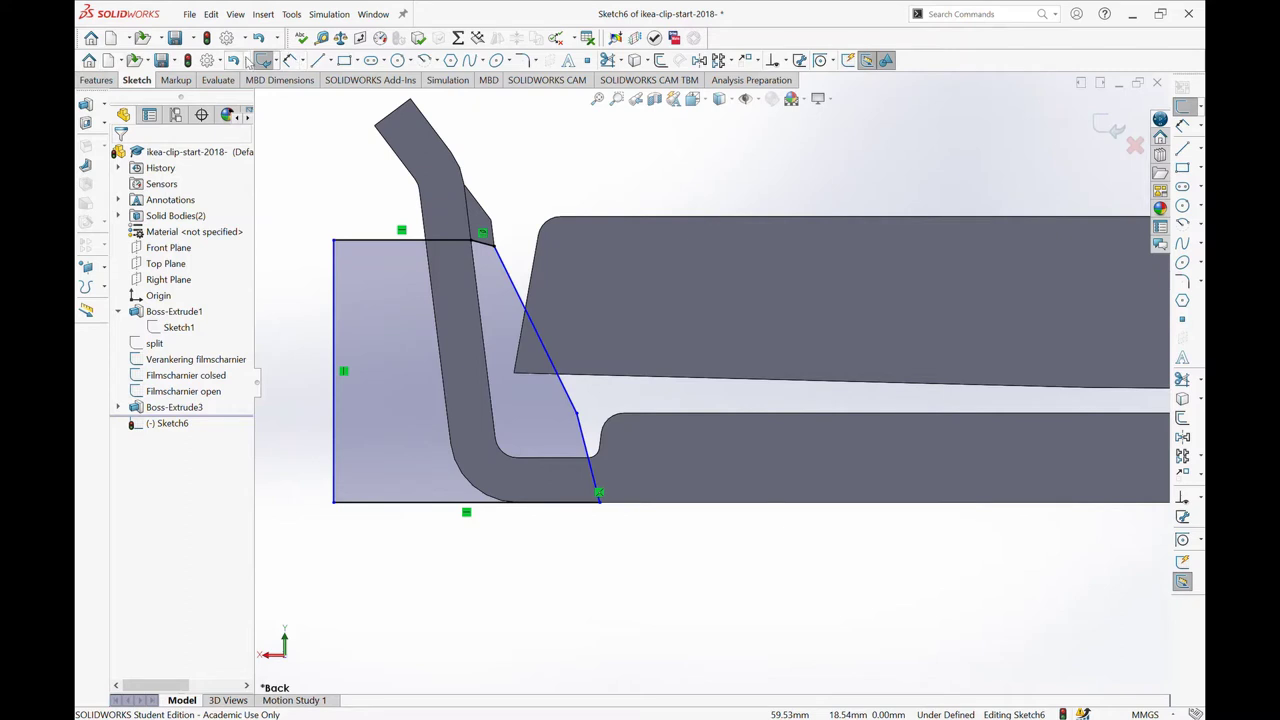
left_click(291, 61)
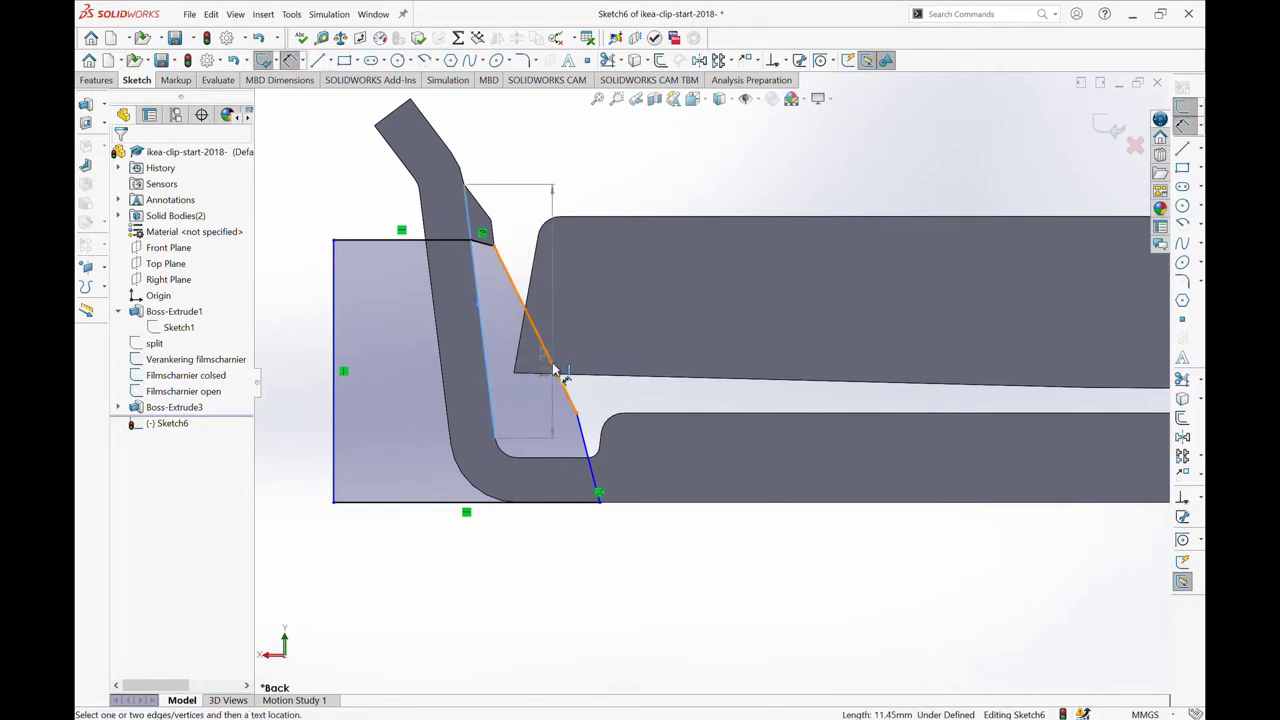
- Dimension the slanted sketch line at a 7° angle to the clip edge
left_click(556, 370)
left_click(594, 478)
left_click(606, 651)
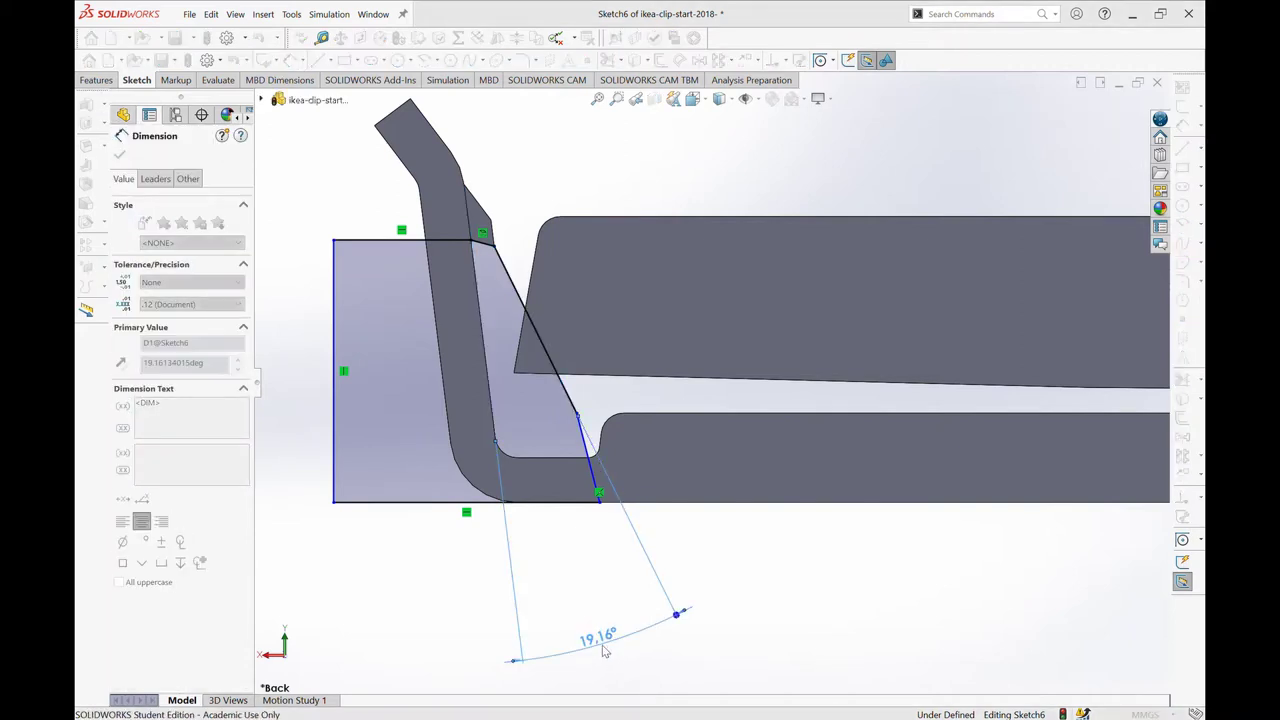
type("7")
key("Return")
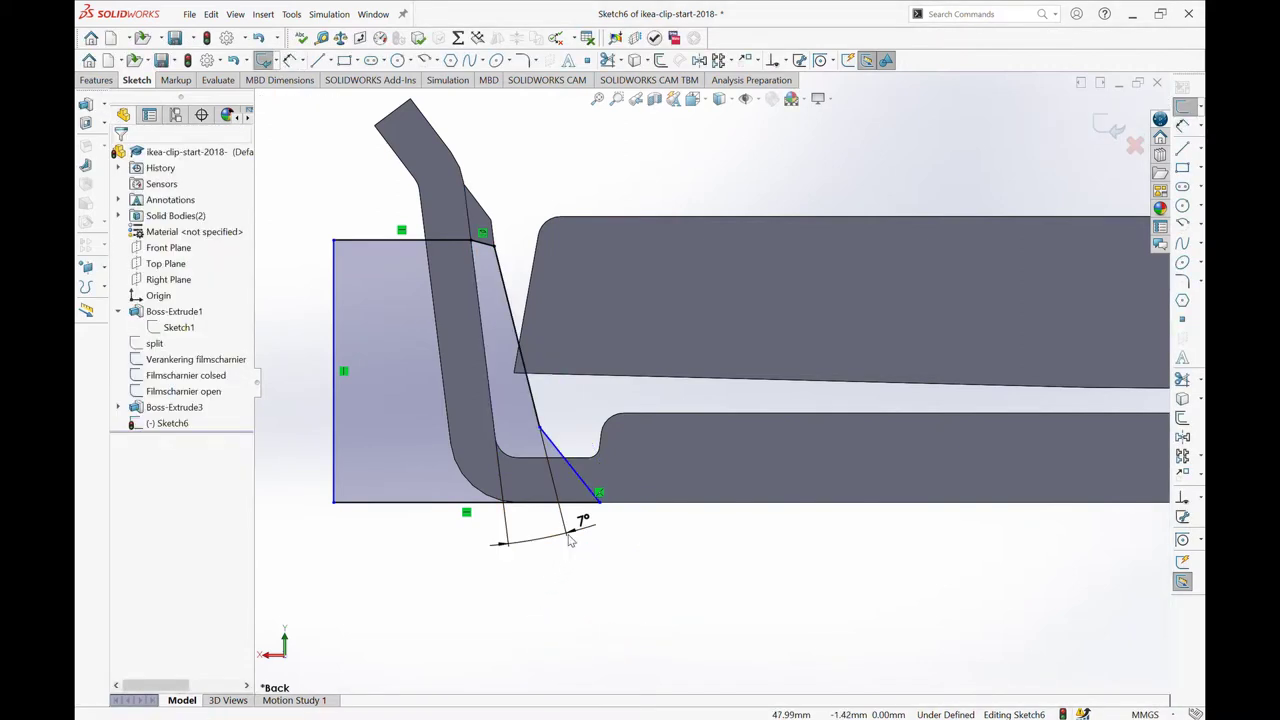
- Drag the lower segment's endpoints to form a short near-vertical step at the jaw edge
scroll(521, 454, "down", 3)
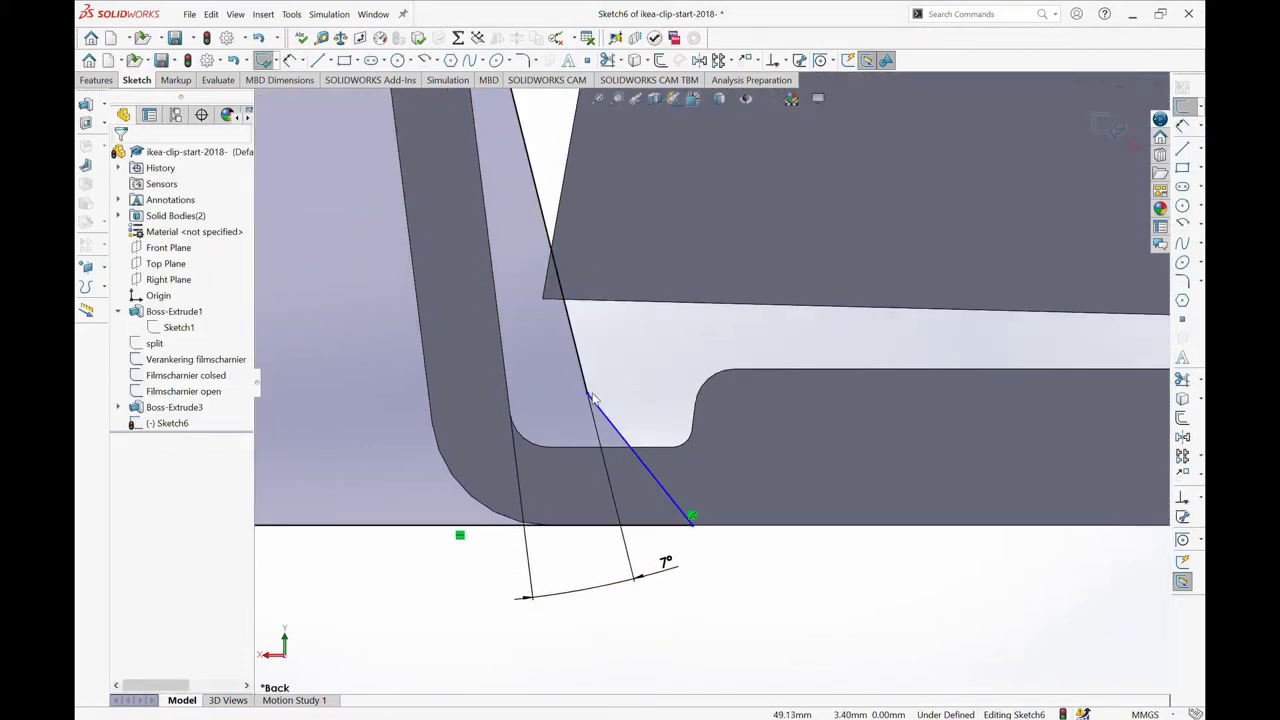
left_click_drag(590, 395, 600, 456)
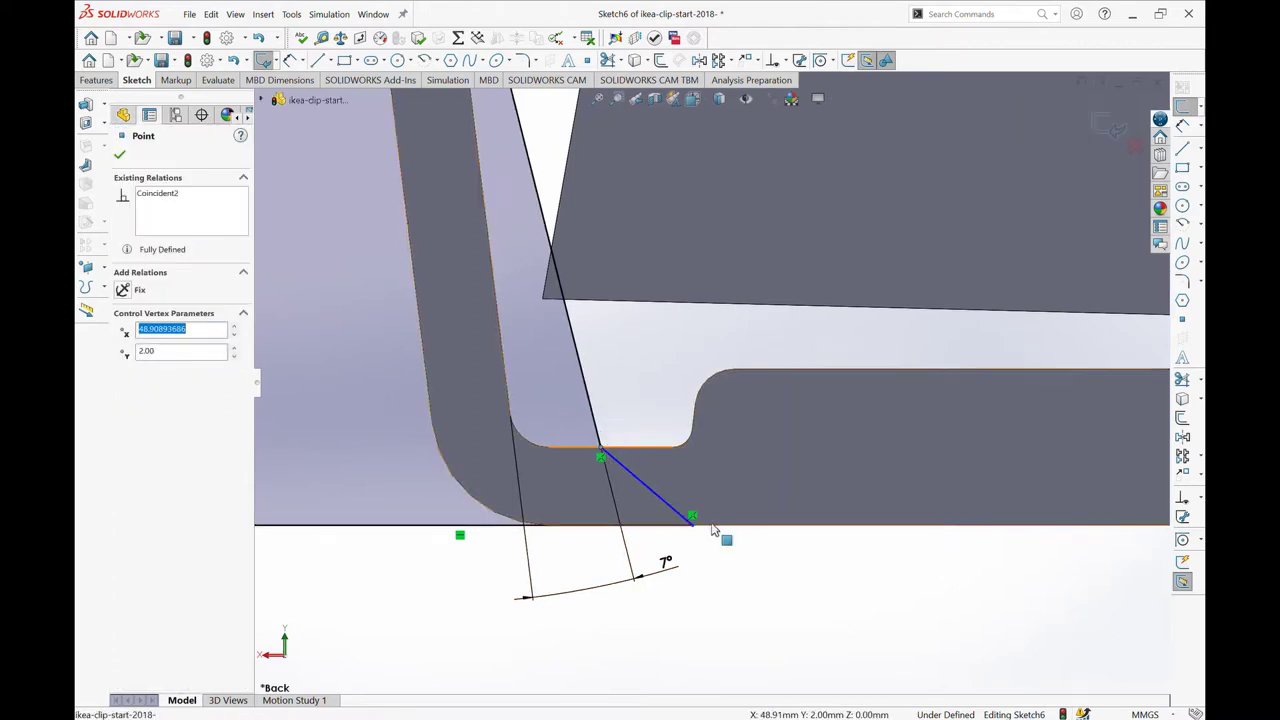
left_click_drag(692, 517, 609, 530)
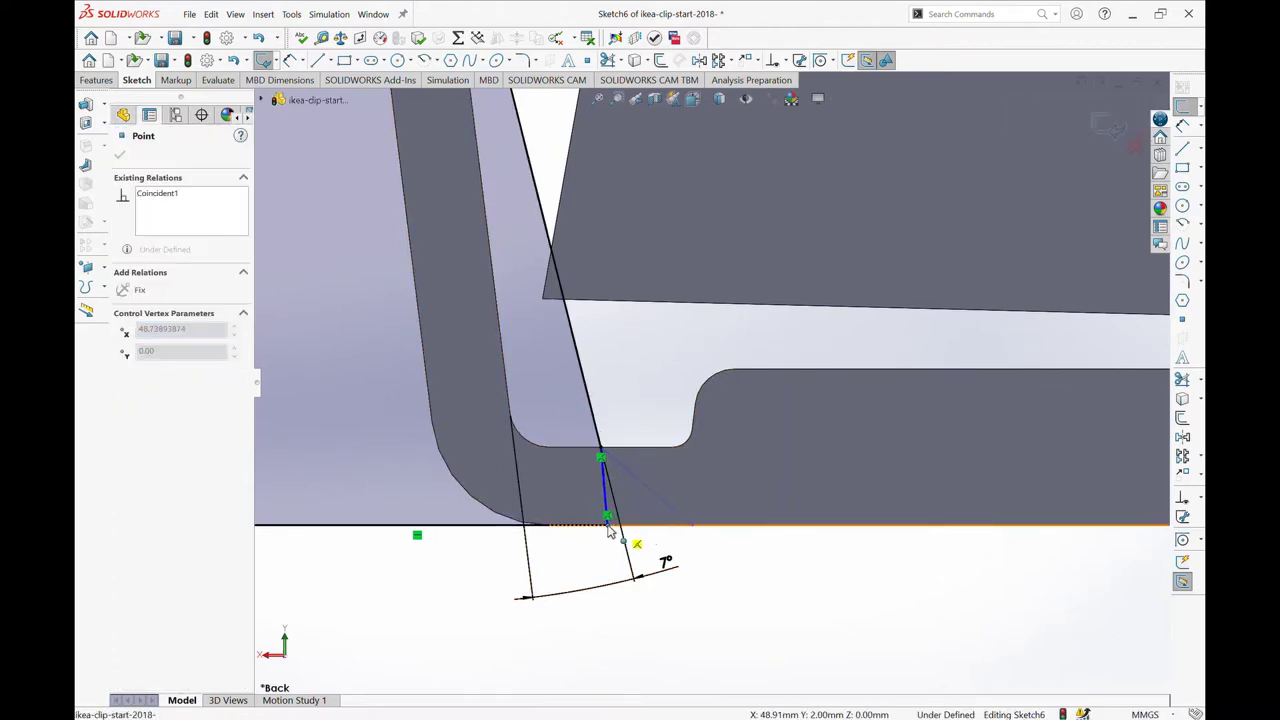
scroll(590, 352, "up", 3)
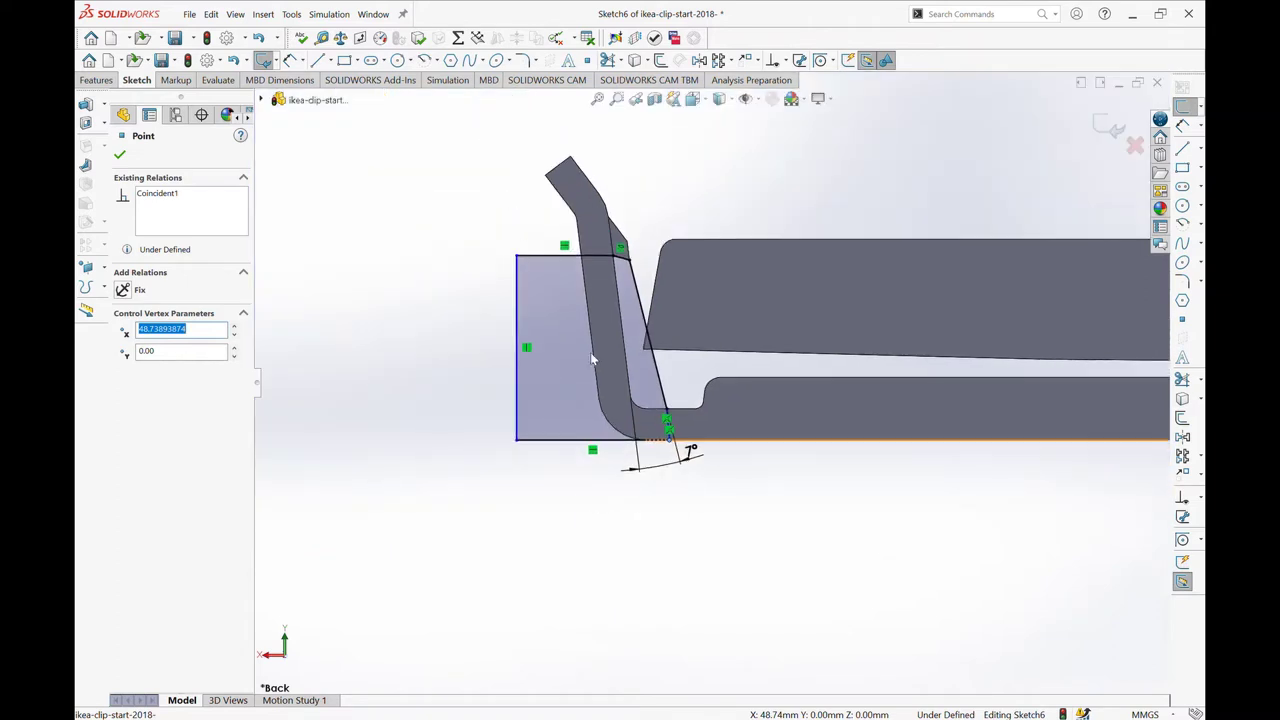
scroll(649, 490, "down", 3)
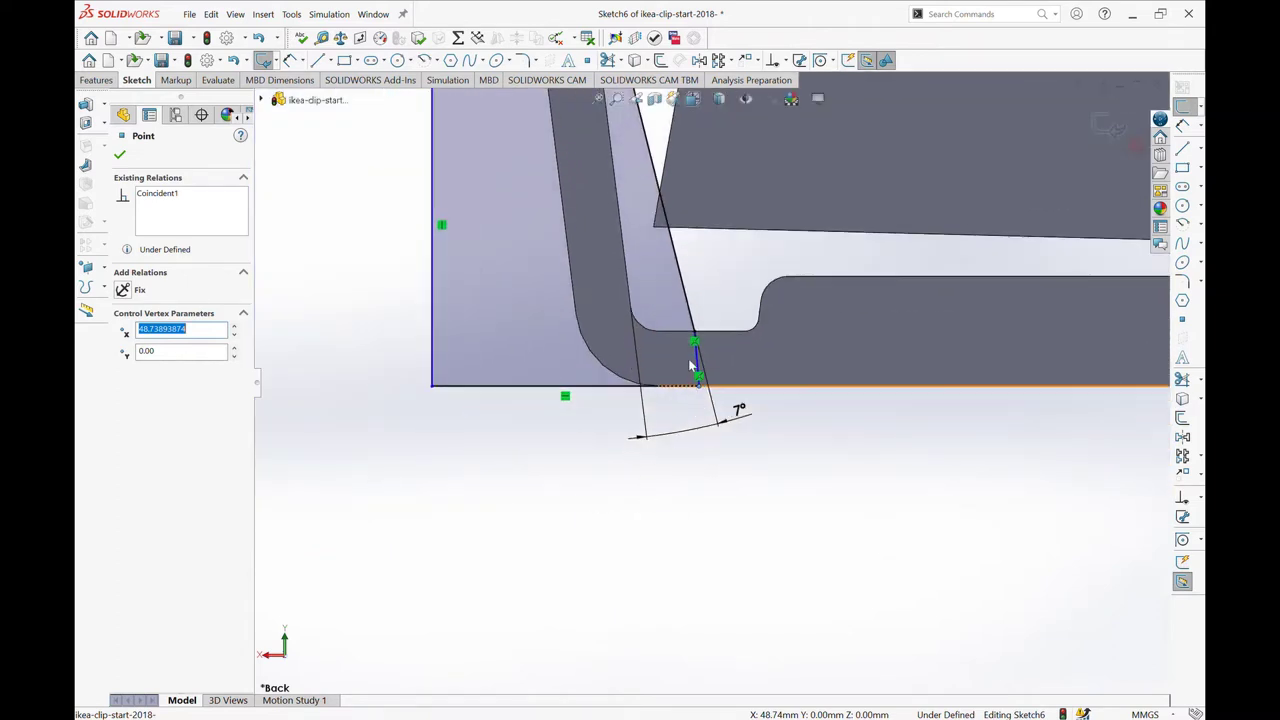
scroll(654, 184, "up", 2)
scroll(760, 371, "down", 2)
scroll(608, 409, "down", 2)
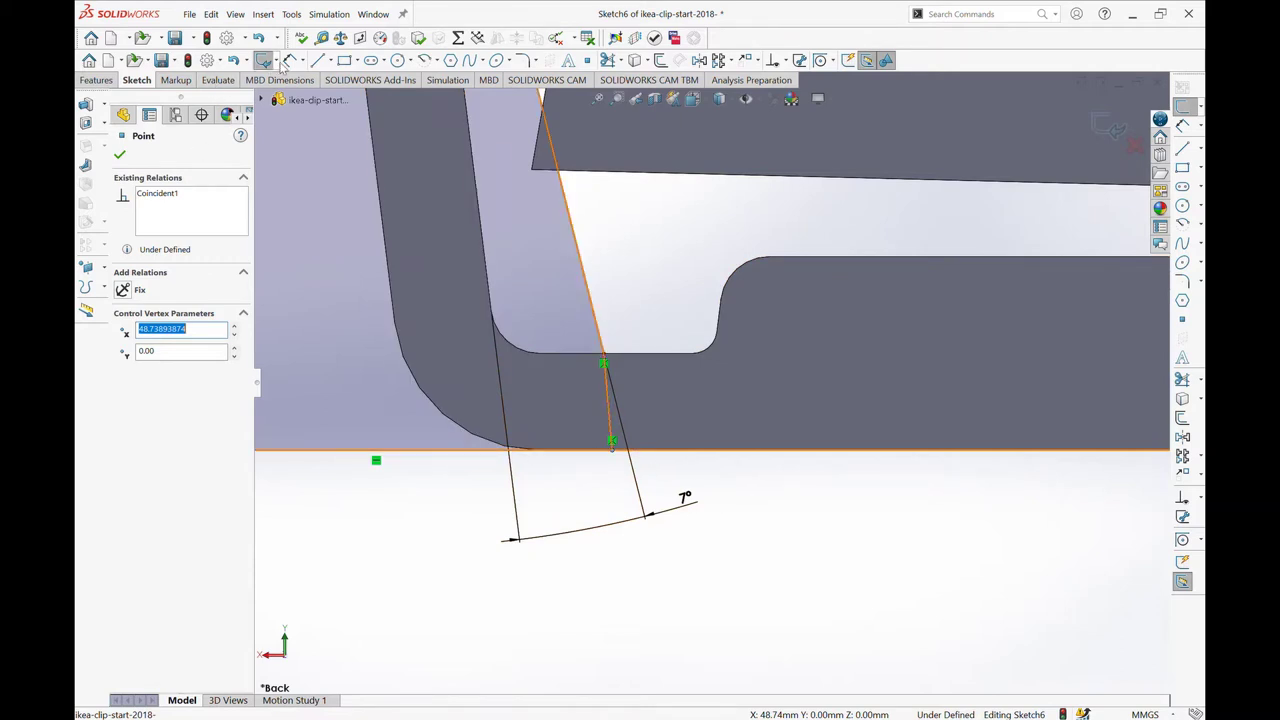
left_click(287, 62)
left_click(611, 418)
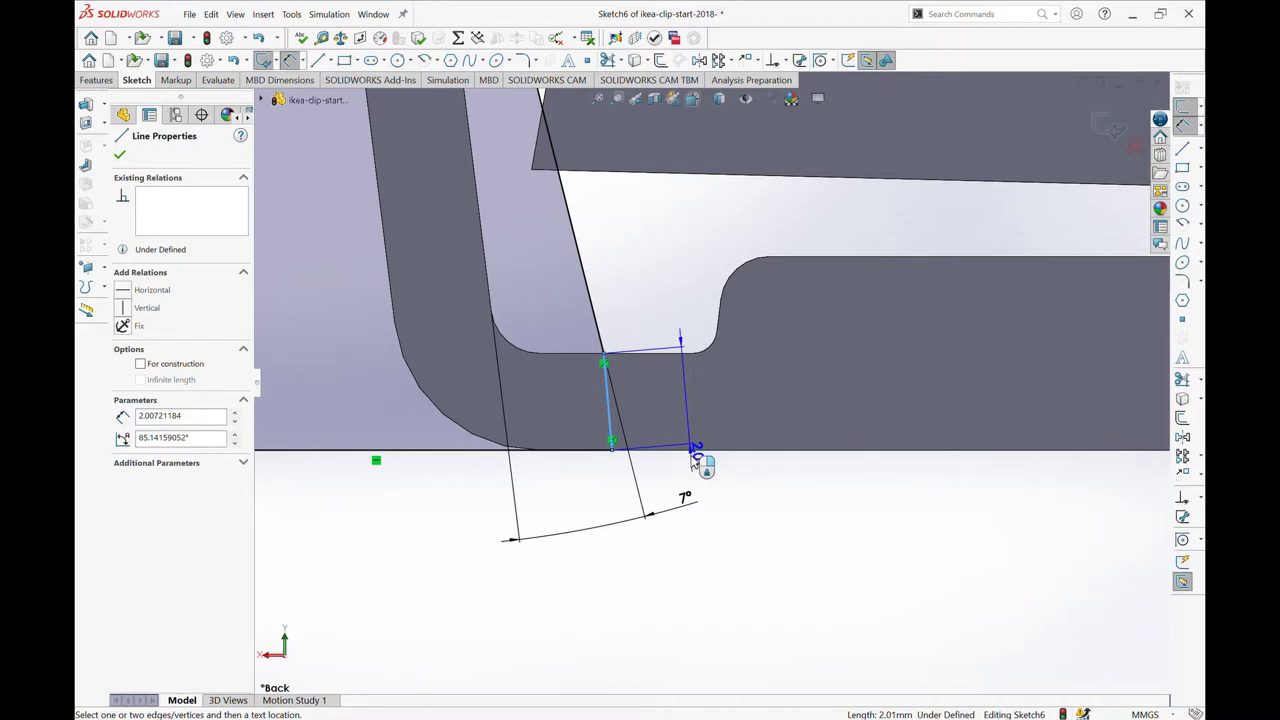
- Set the angle between the short step and the bottom edge to 92°
left_click(659, 451)
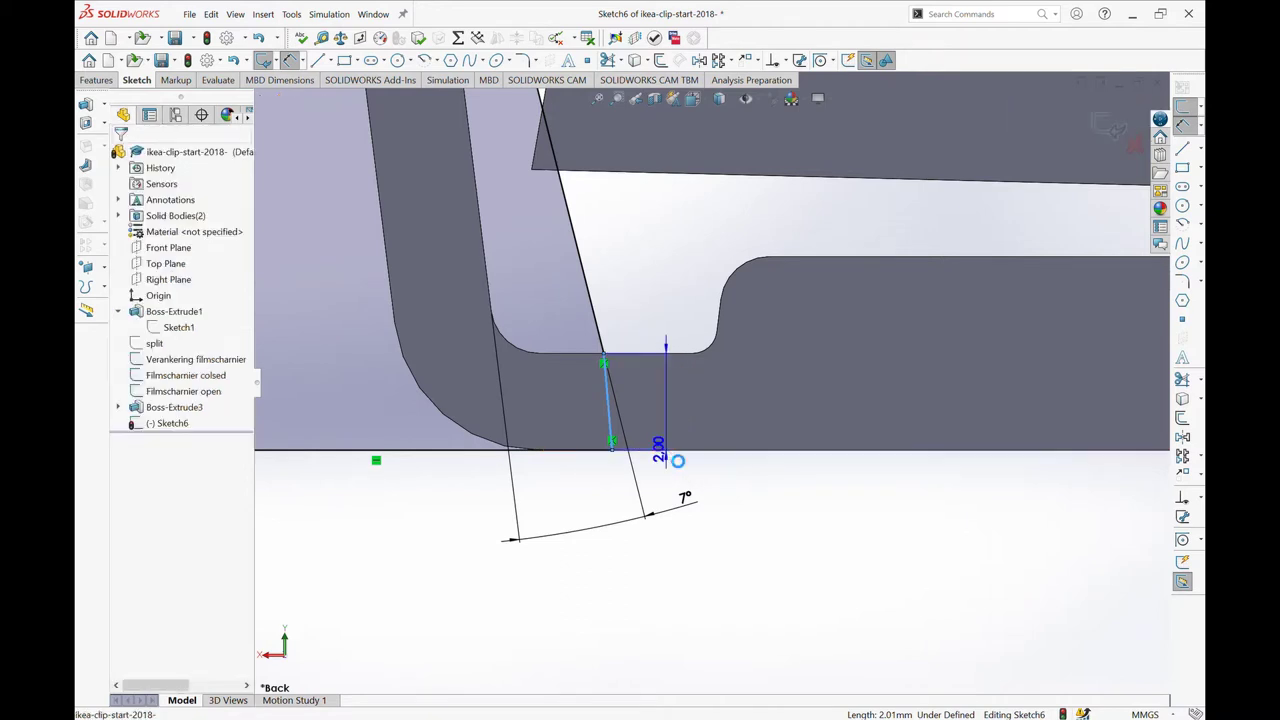
left_click(673, 470)
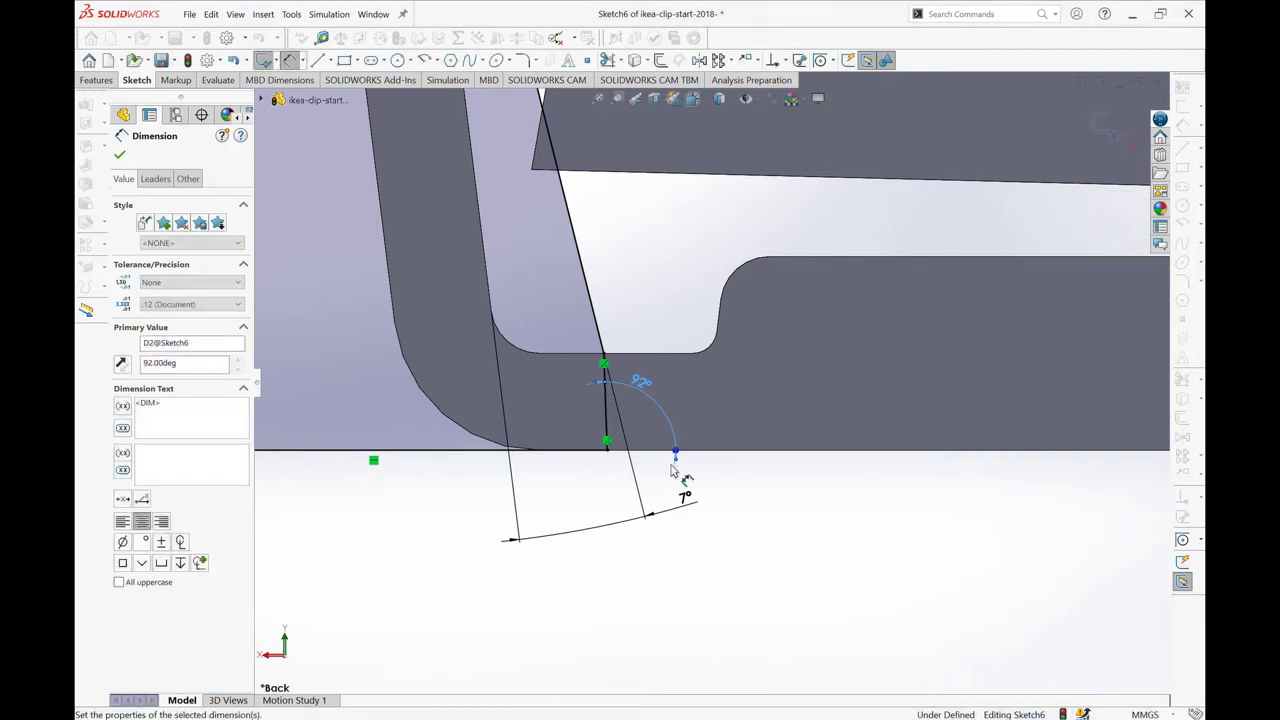
key("Escape")
scroll(632, 376, "up", 2)
scroll(632, 376, "up", 2)
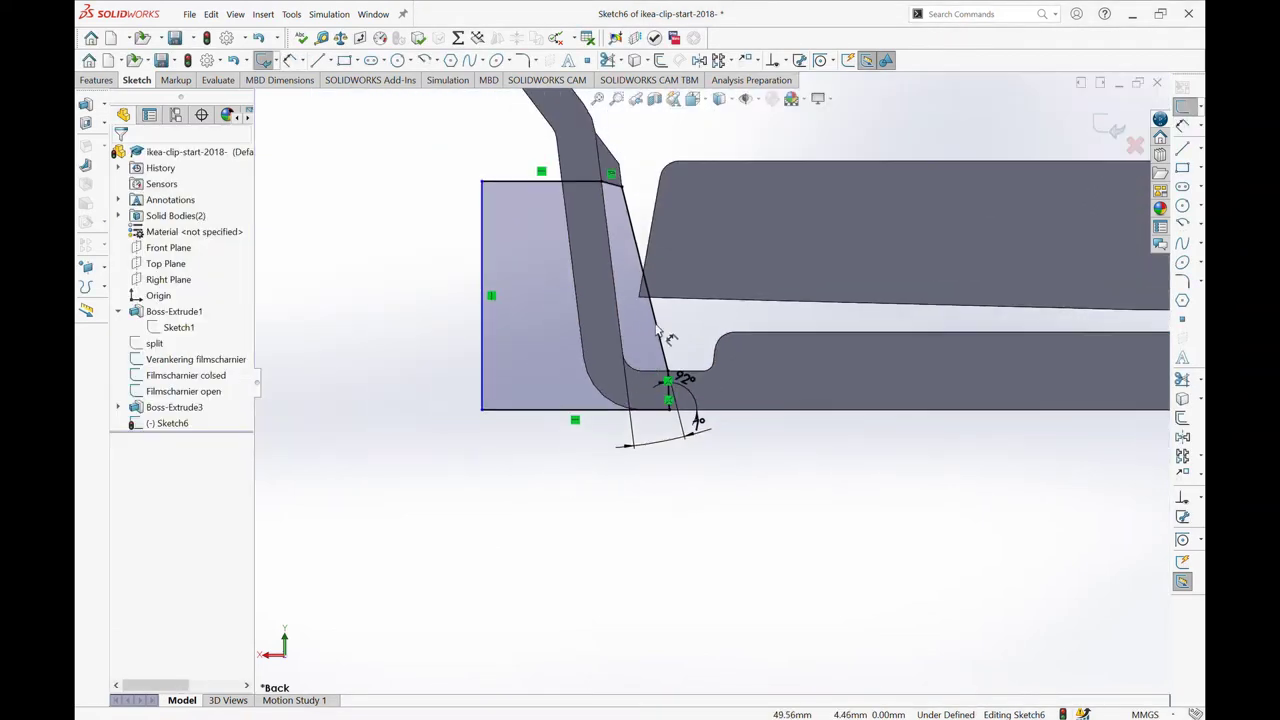
middle_click_drag(607, 468, 543, 483, "ctrl")
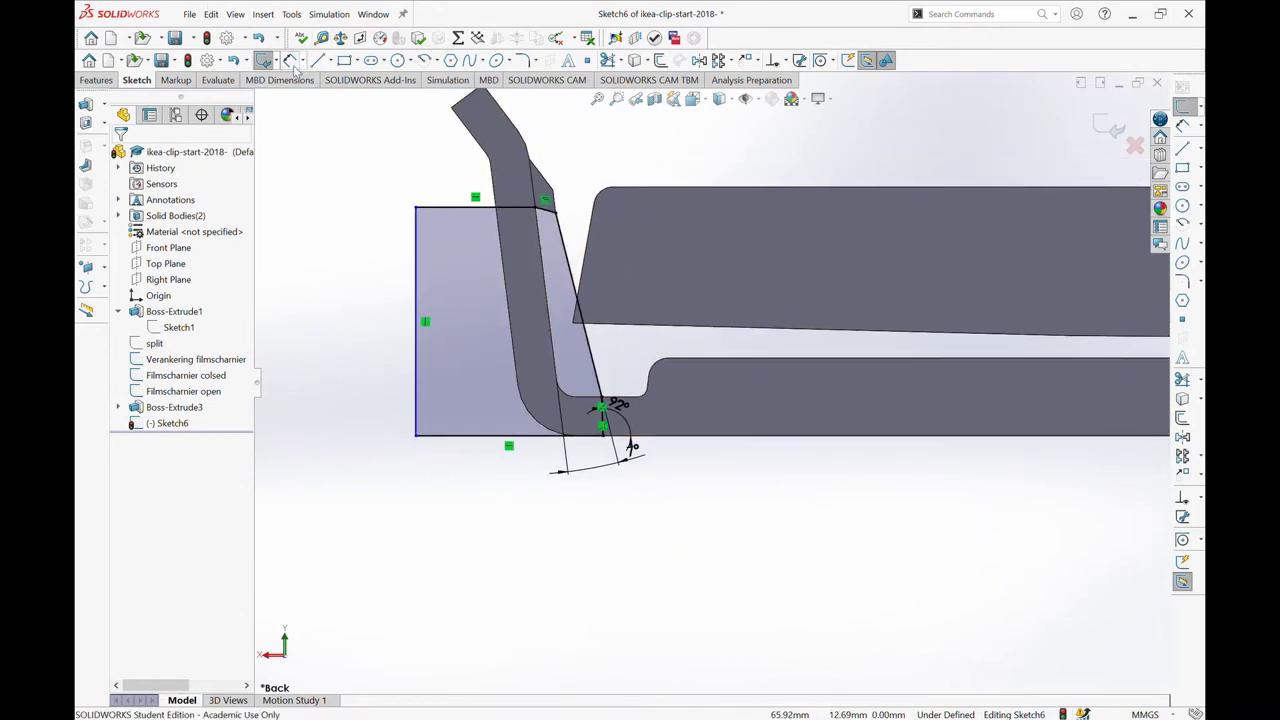
- Dimension the sketch's bottom line to an 8 mm width
left_click(290, 60)
left_click(484, 436)
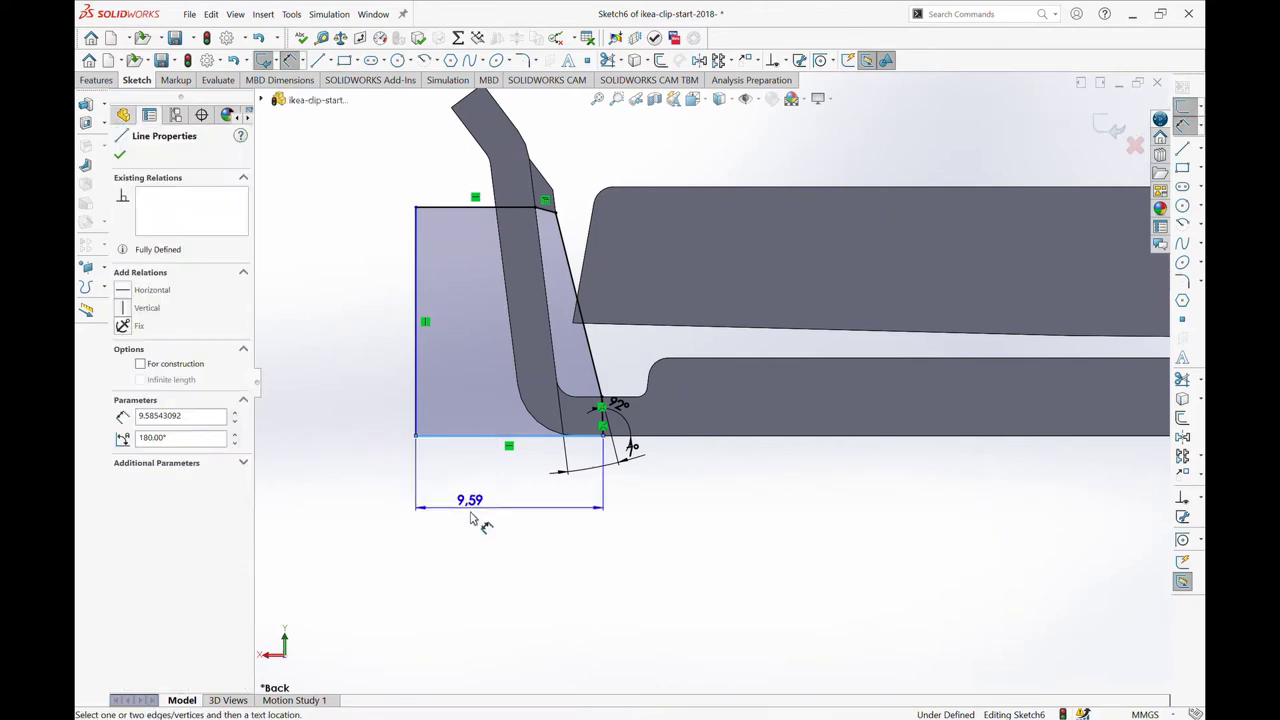
left_click(478, 530)
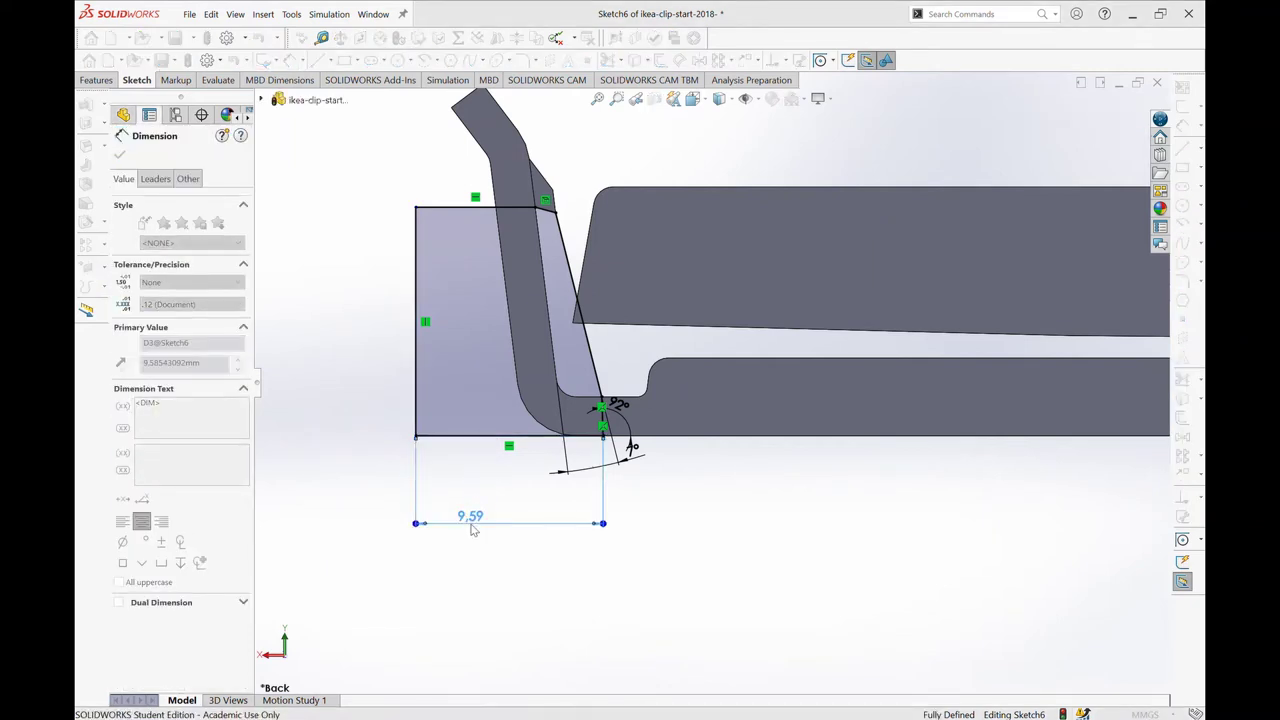
type("8")
key("Return")
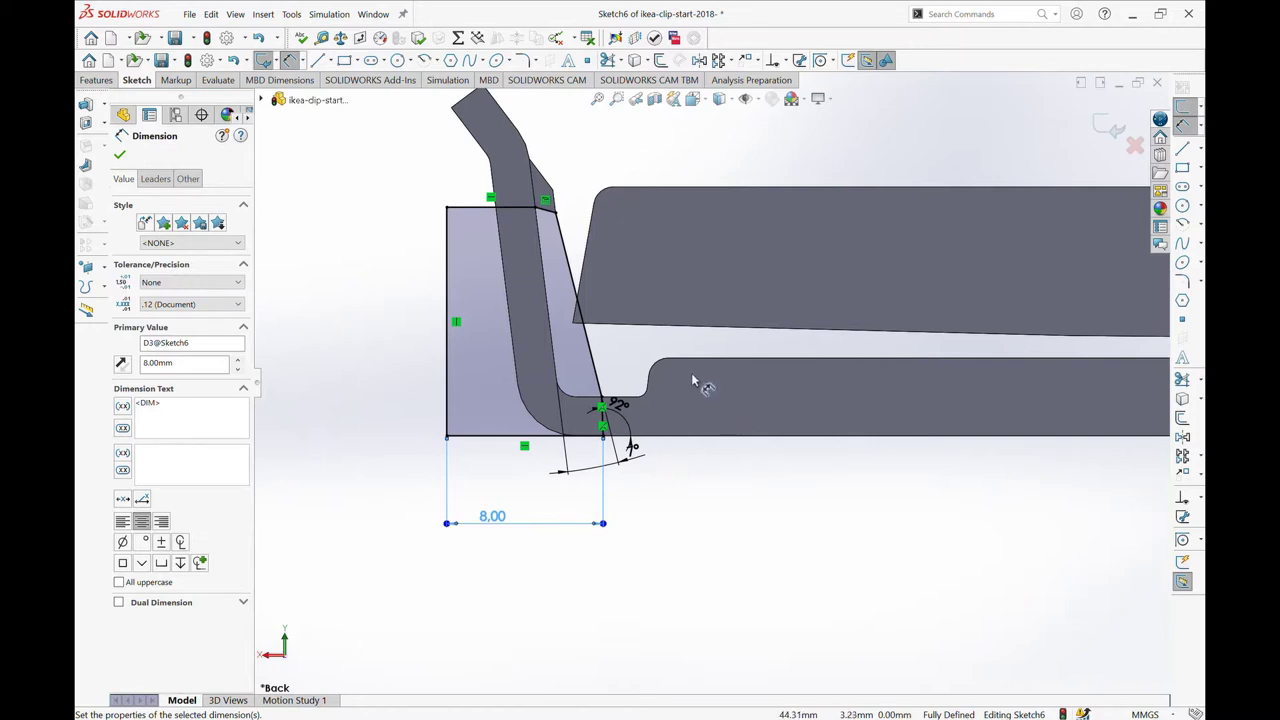
scroll(700, 348, "up", 2)
scroll(714, 345, "down", 4)
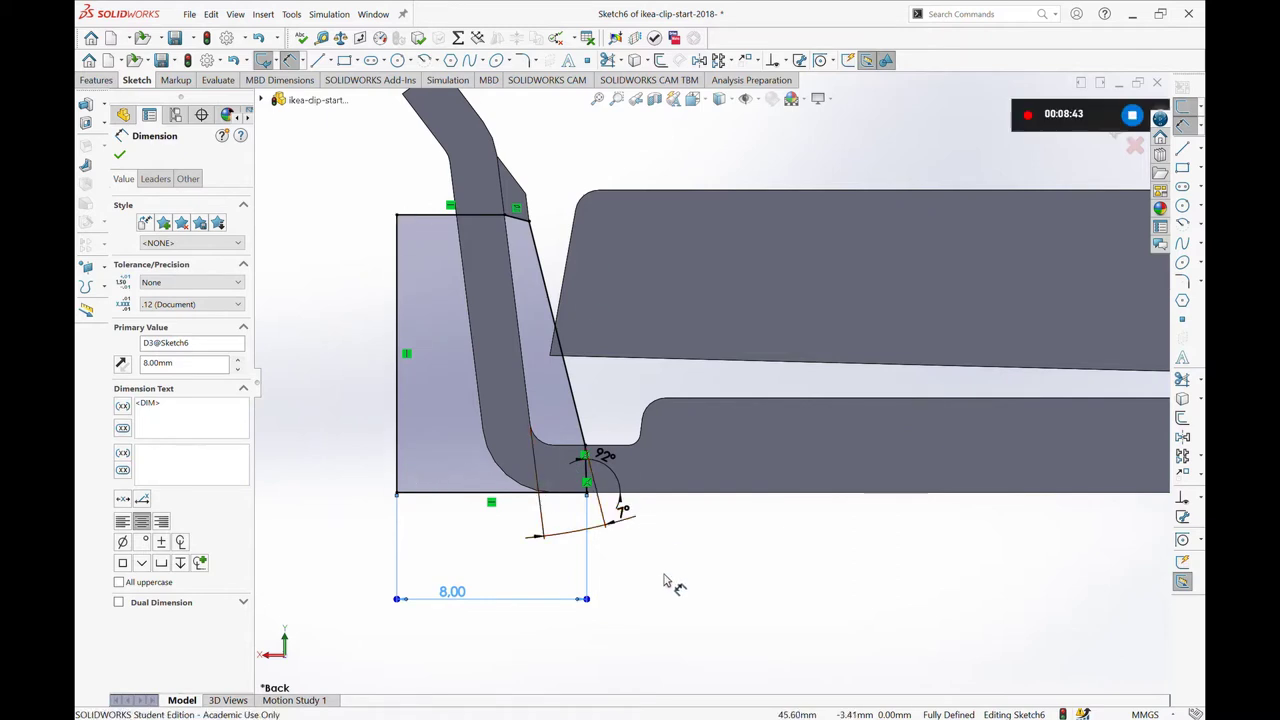
key("Escape")
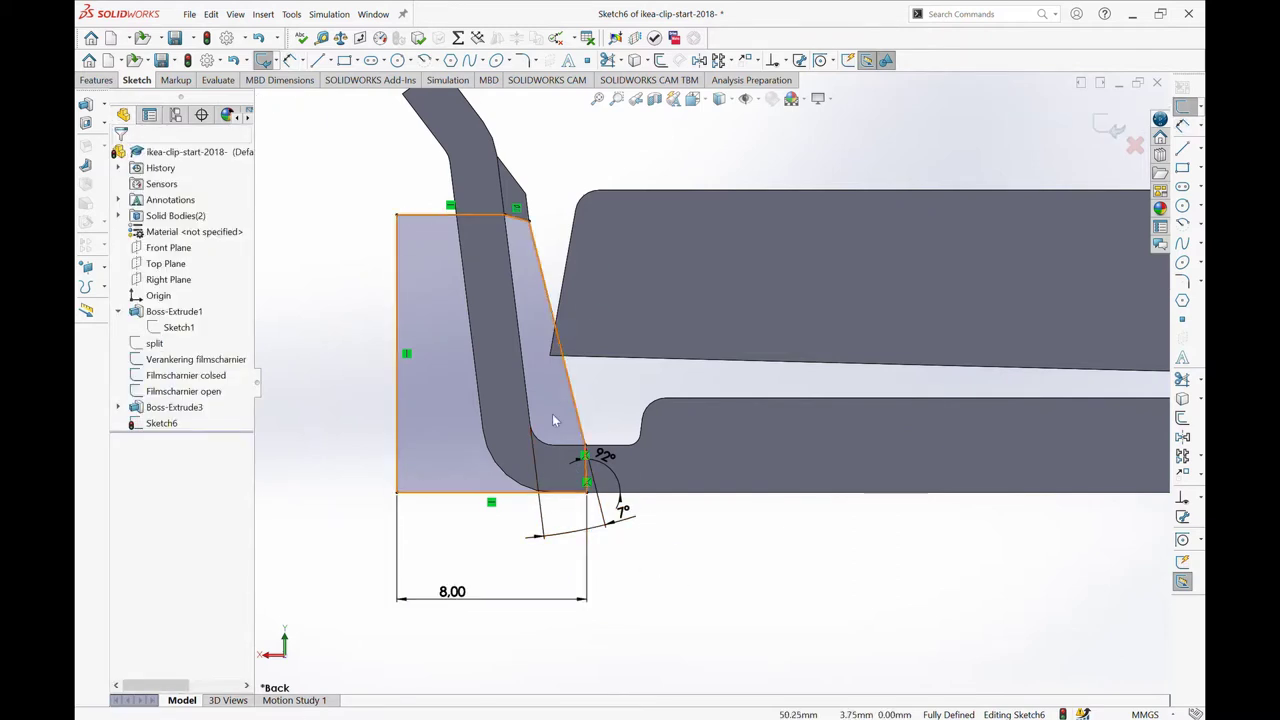
- Move the 7° angle dimension lower beneath the sketch and recentre the view
left_click_drag(623, 540, 605, 648)
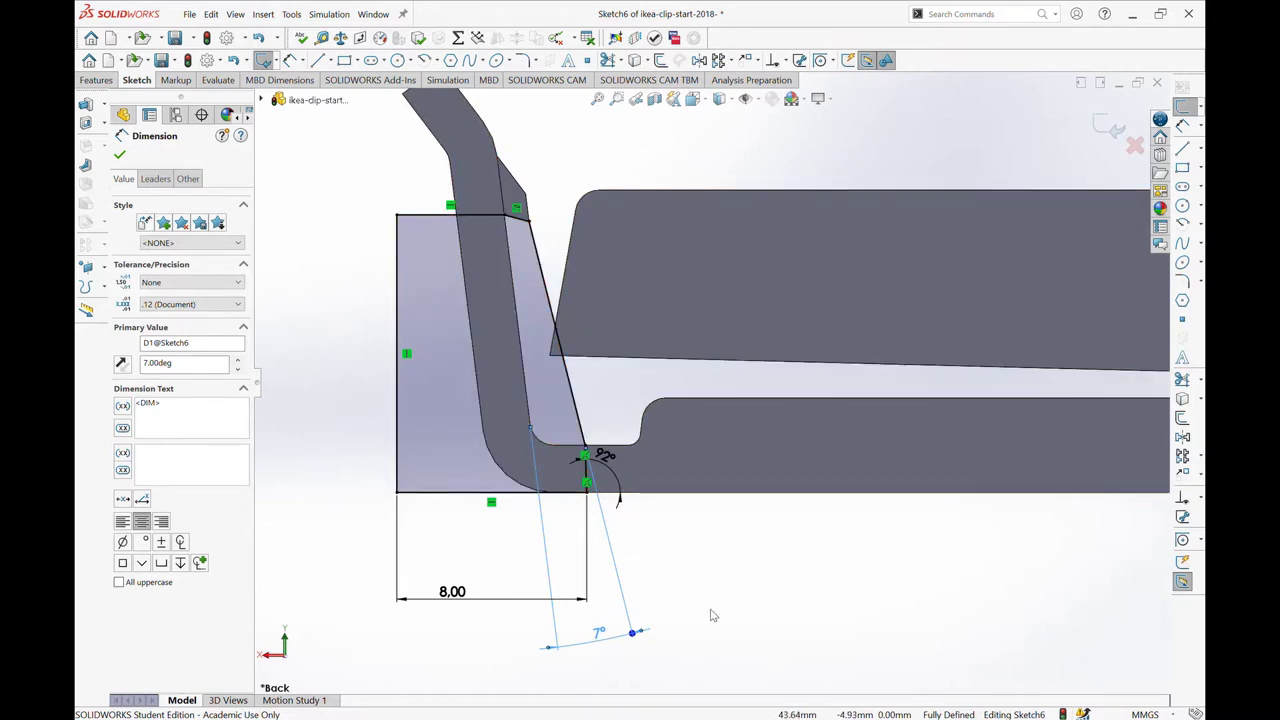
scroll(712, 615, "up", 3)
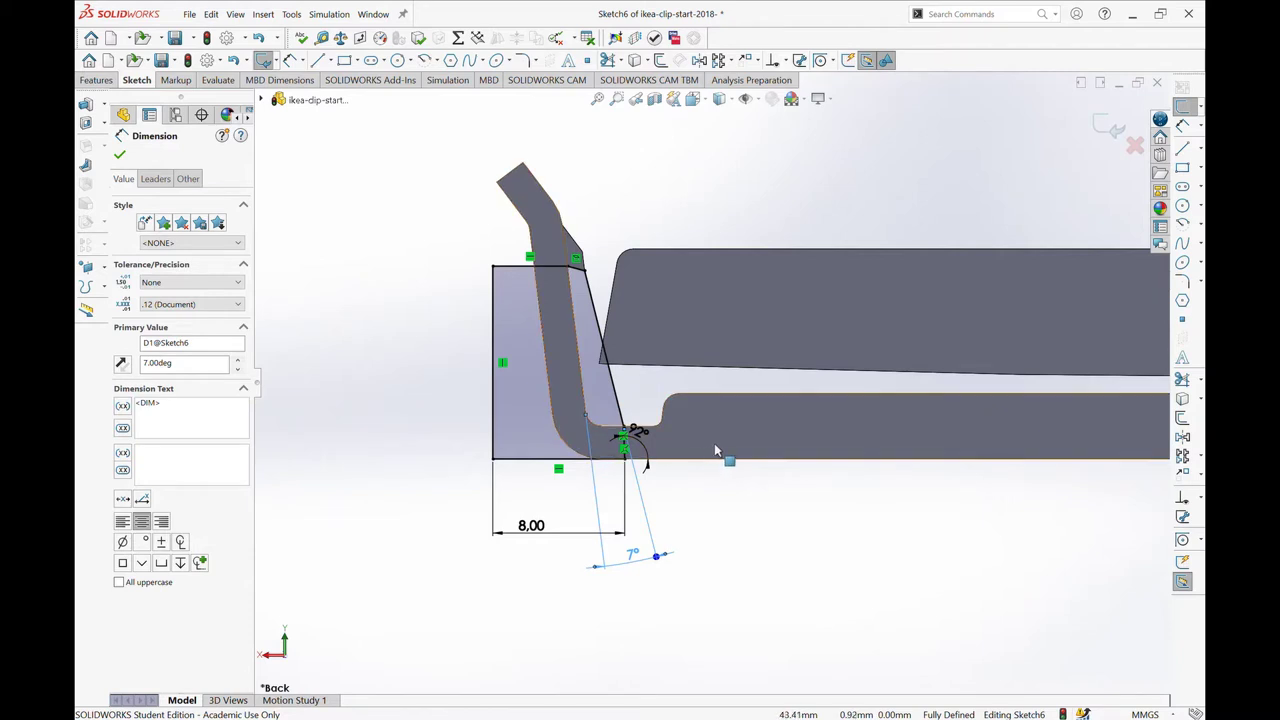
scroll(745, 440, "up", 1)
scroll(765, 413, "down", 1)
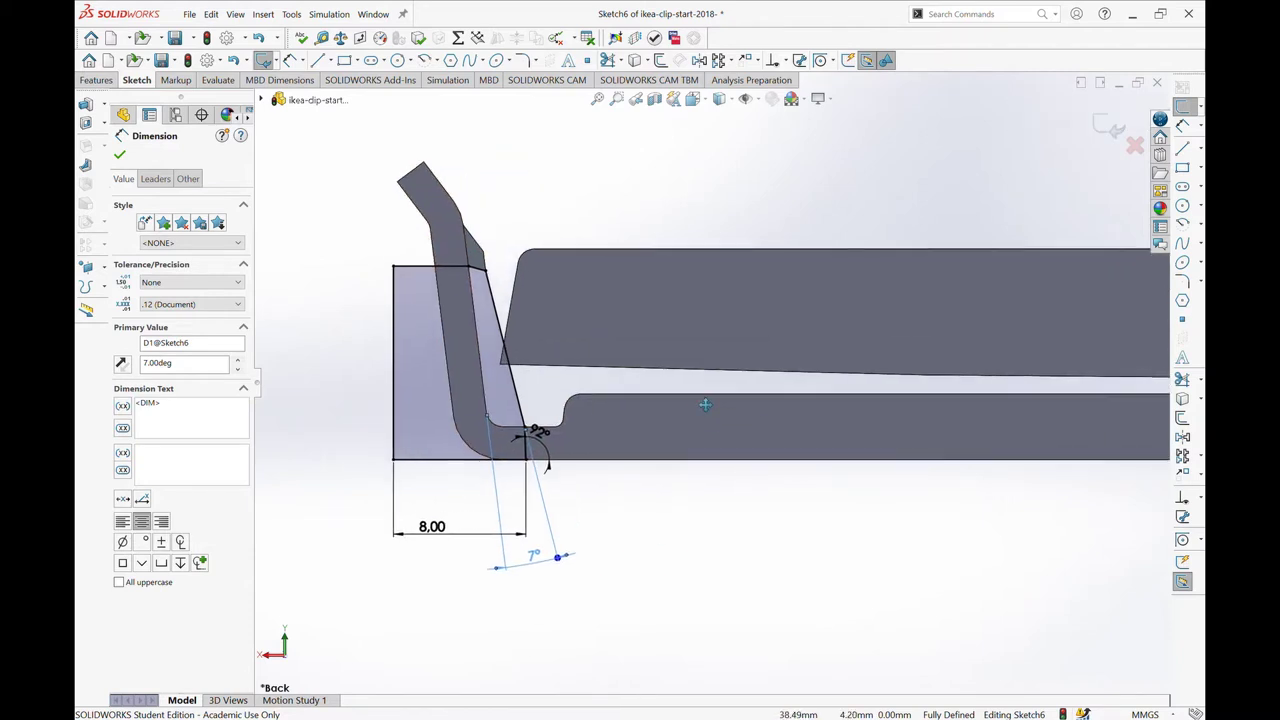
middle_click_drag(568, 370, 440, 405, "ctrl")
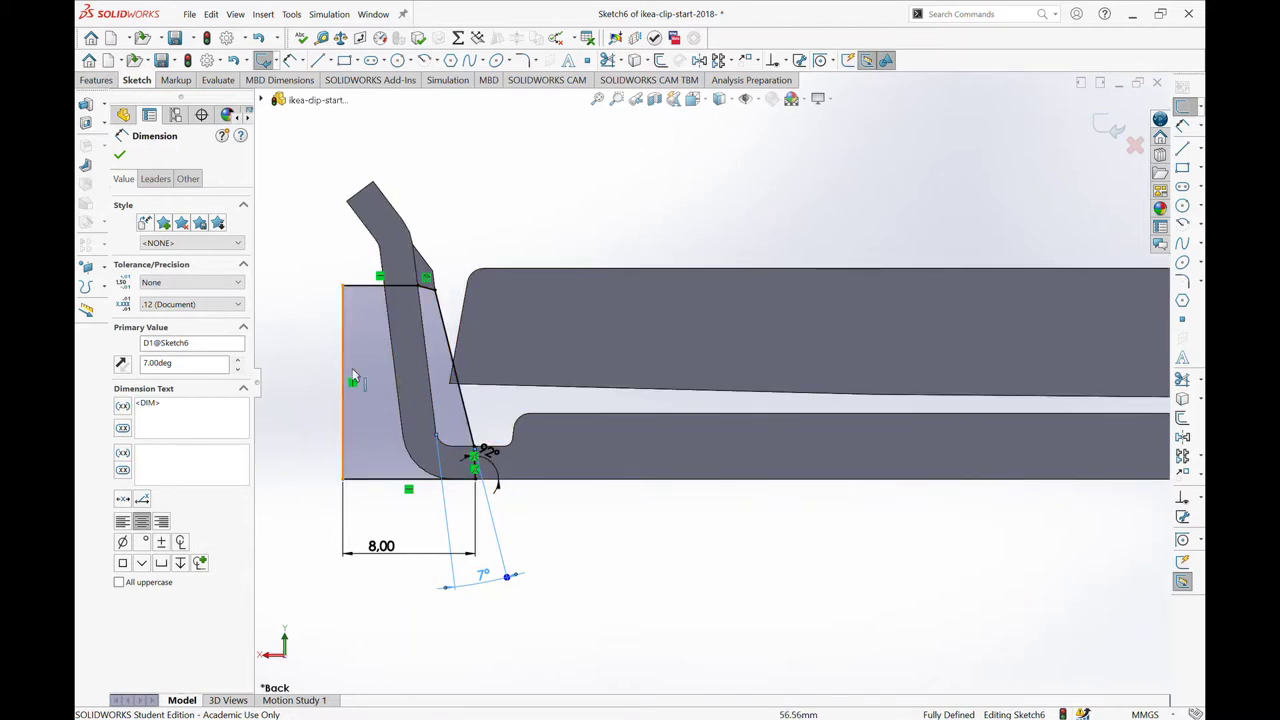
- Add a 14° angle dimension between the left vertical side and the slanted side
left_click(290, 60)
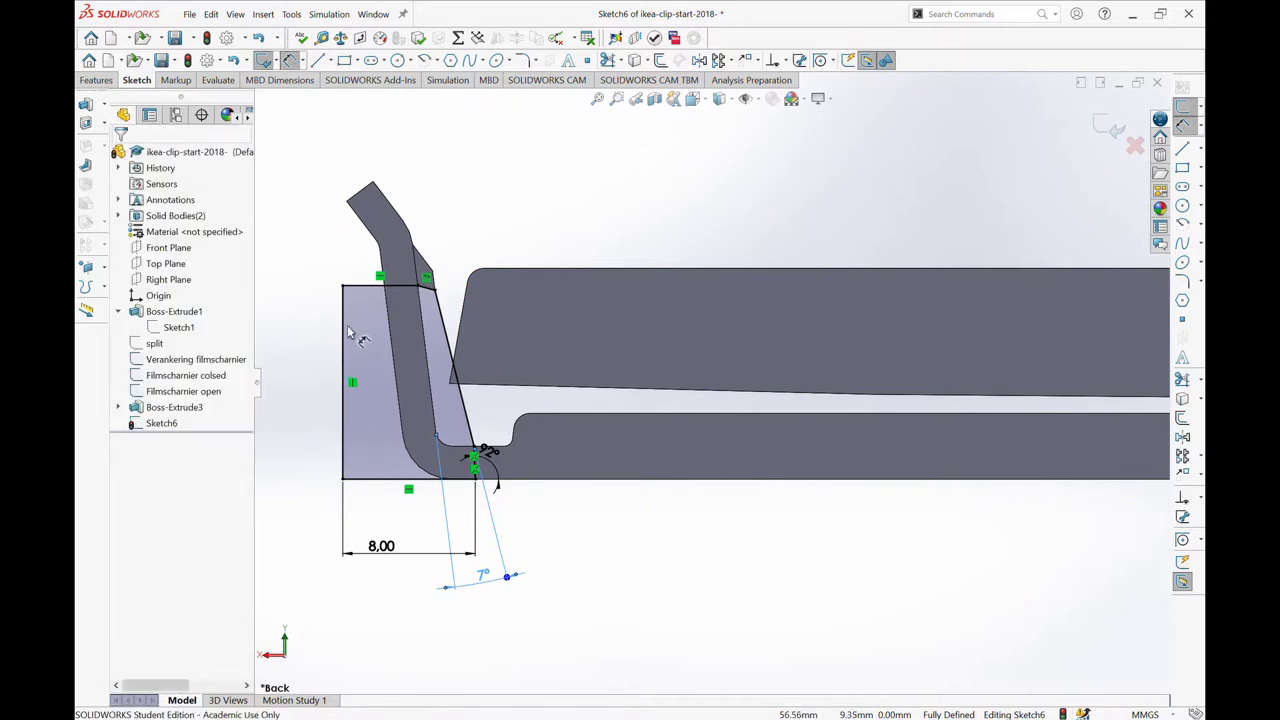
left_click(344, 335)
left_click(432, 325)
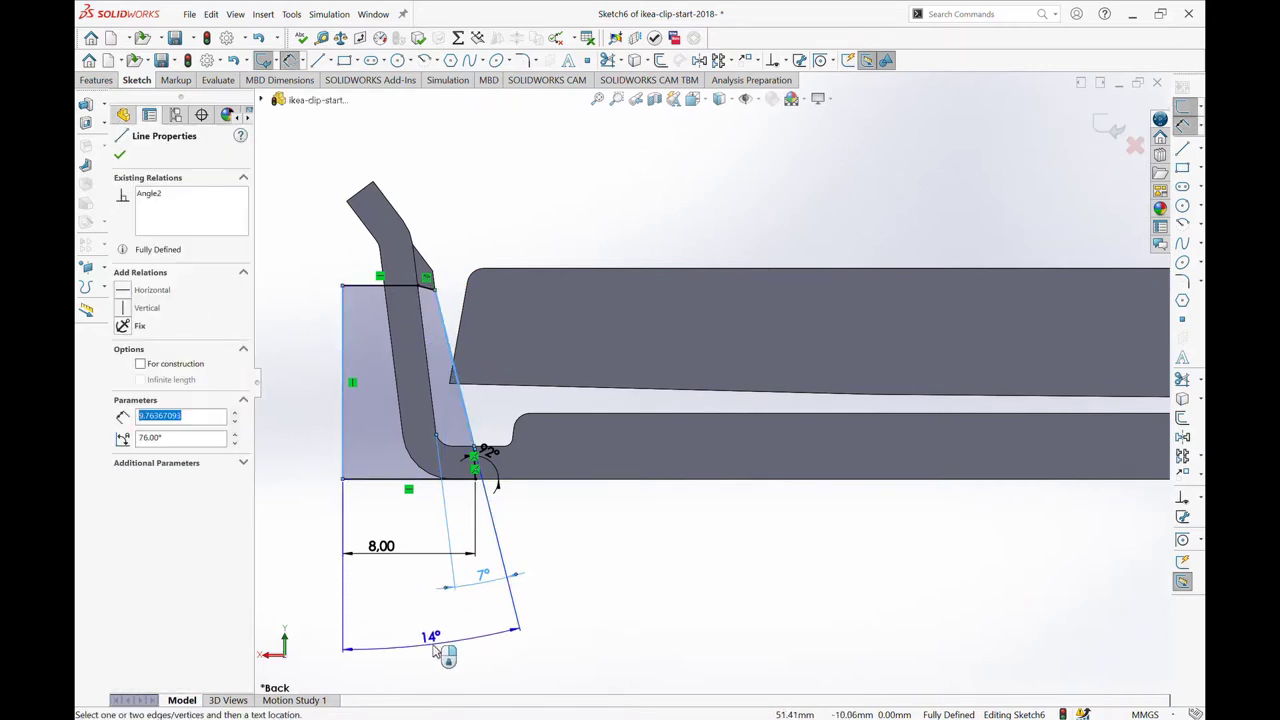
left_click(445, 636)
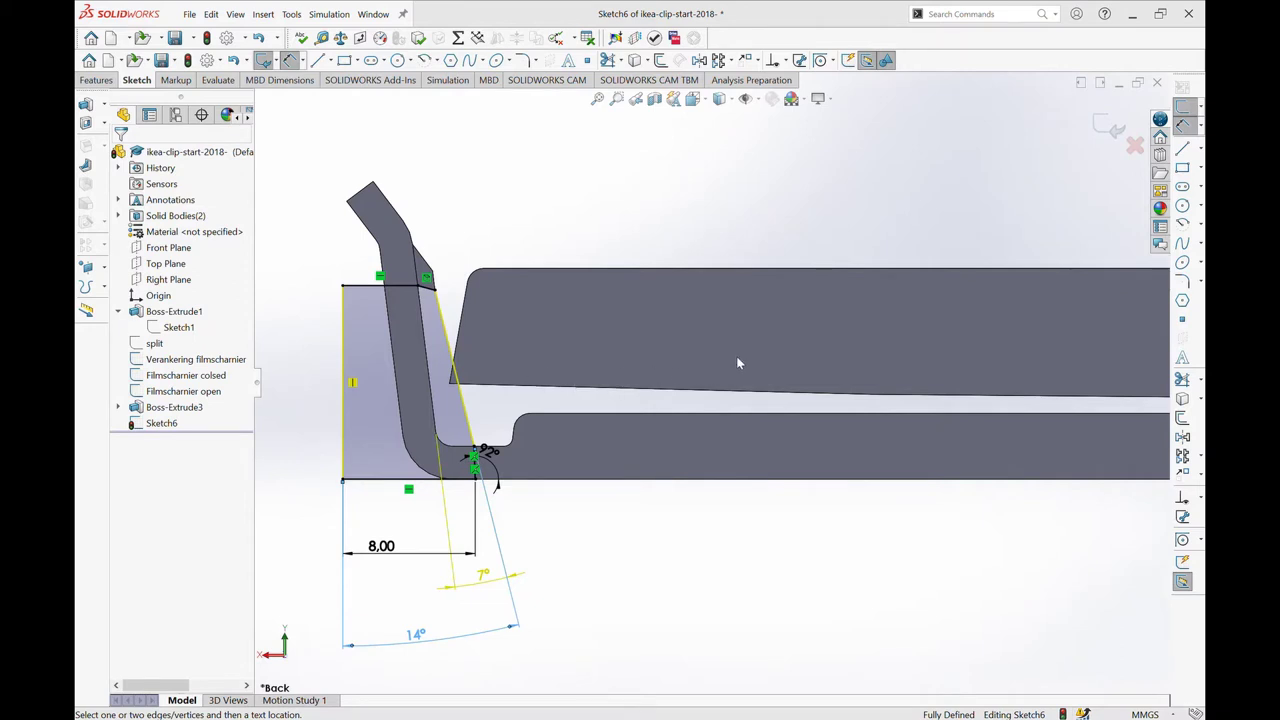
left_click(420, 630)
left_click(545, 636)
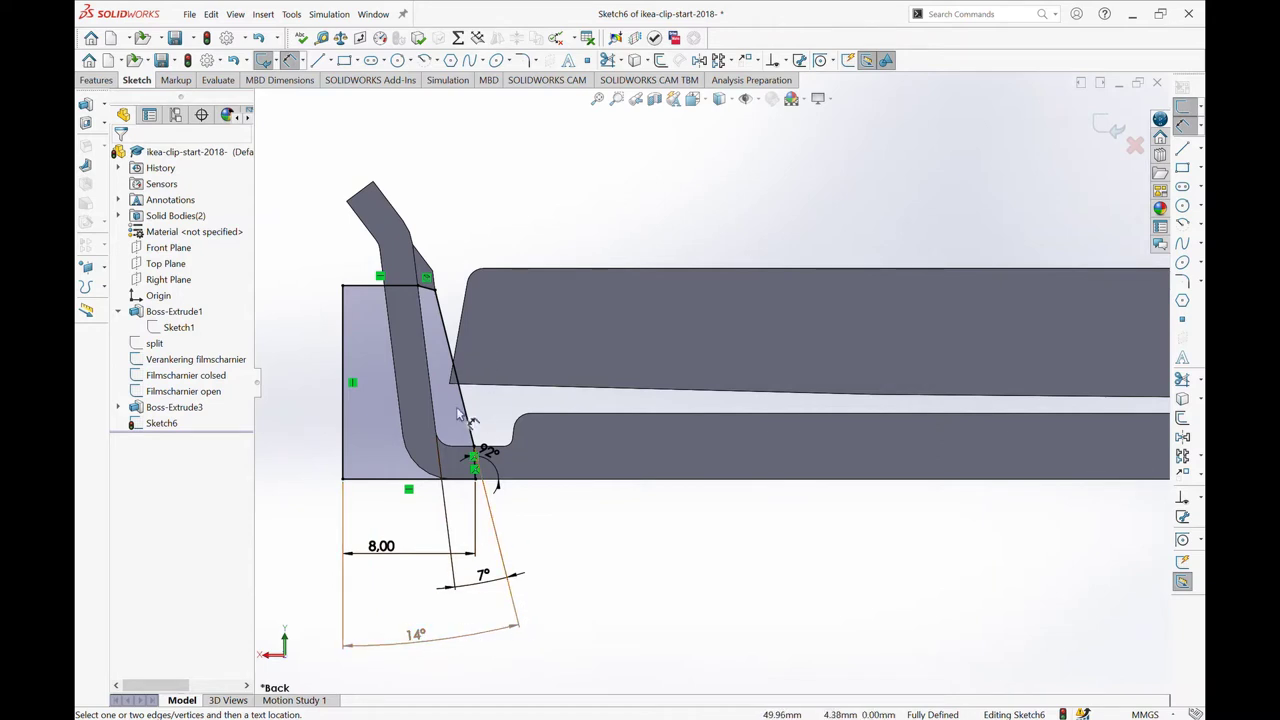
scroll(528, 360, "up", 2)
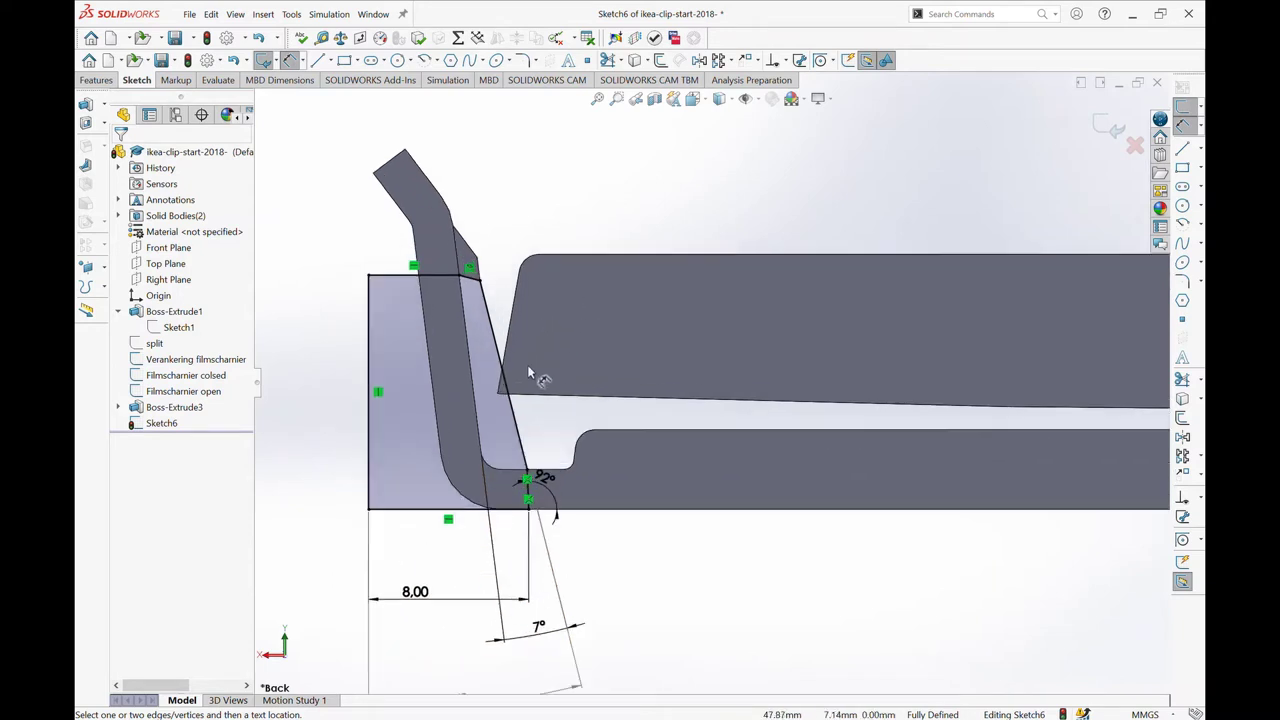
scroll(534, 371, "down", 1)
scroll(545, 400, "down", 1)
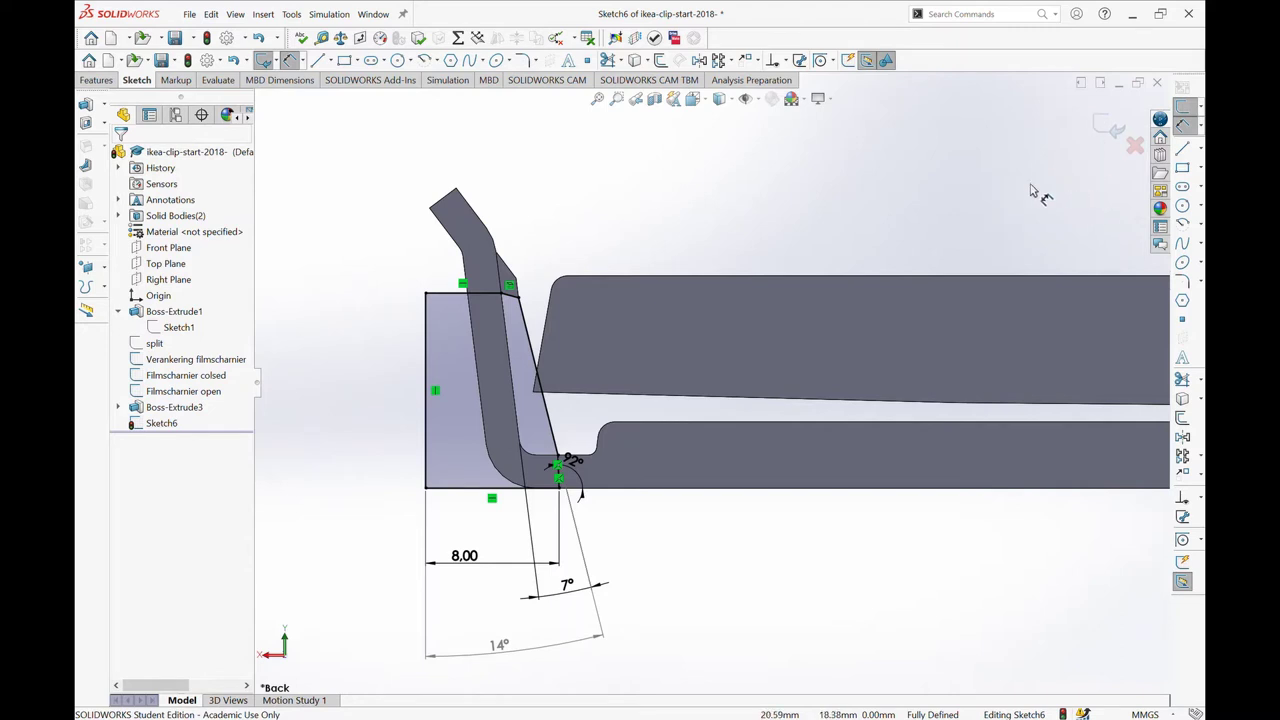
key("z")
middle_click_drag(1008, 160, 910, 175, "ctrl")
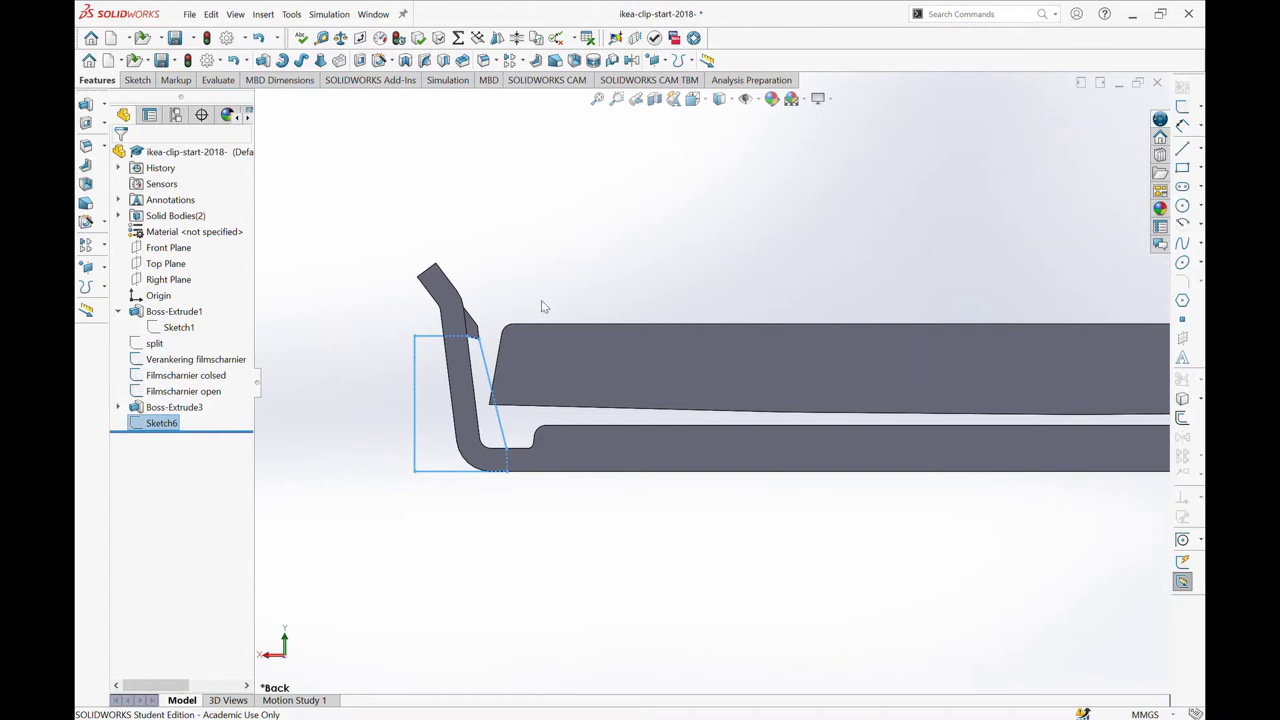
- Cut Sketch6 into the hook end with a 10 mm Mid Plane extruded cut
left_click(84, 123)
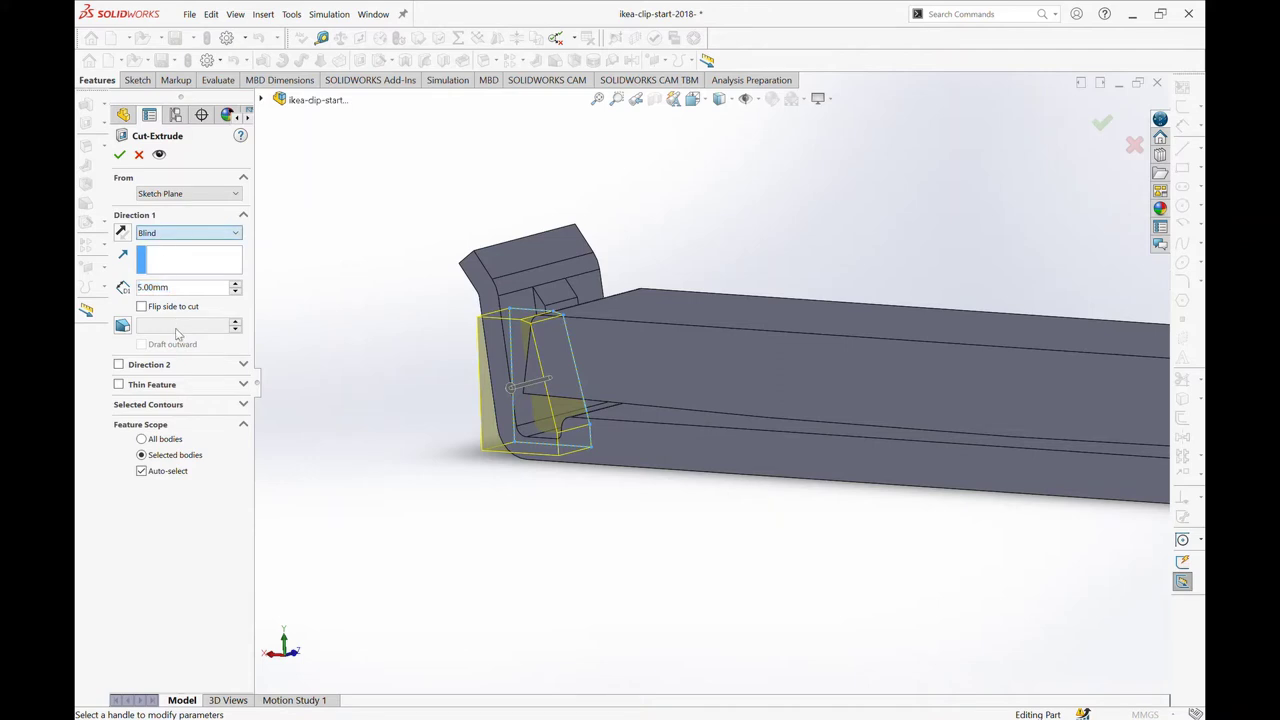
left_click(176, 333)
type("10")
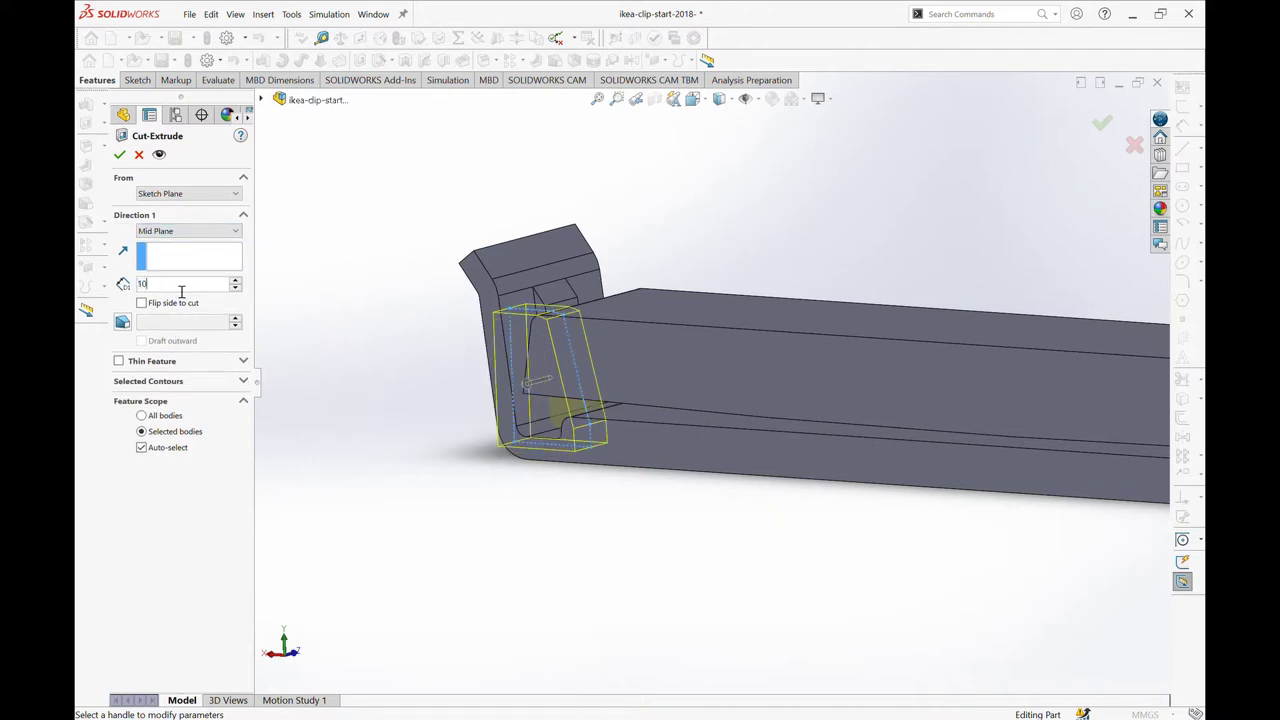
key("Return")
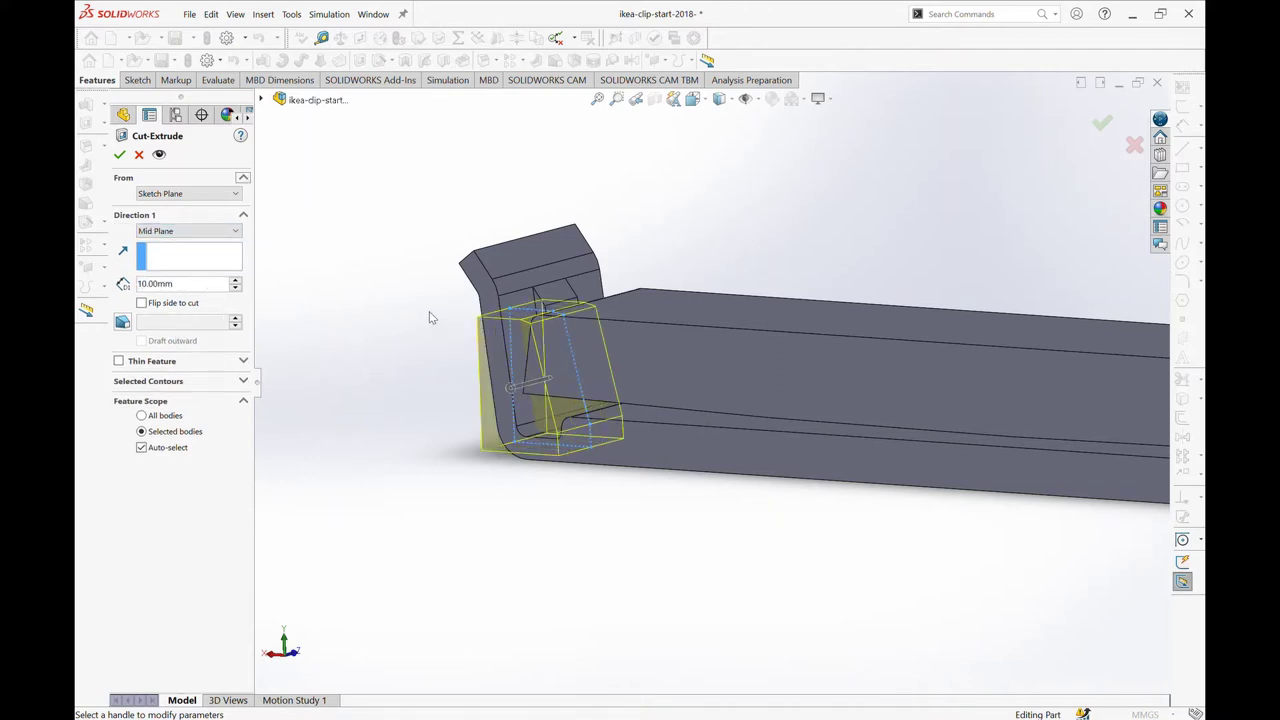
mouse_move(394, 331)
middle_mouse_down()
mouse_move(389, 366)
mouse_move(372, 354)
mouse_move(393, 355)
middle_mouse_up()
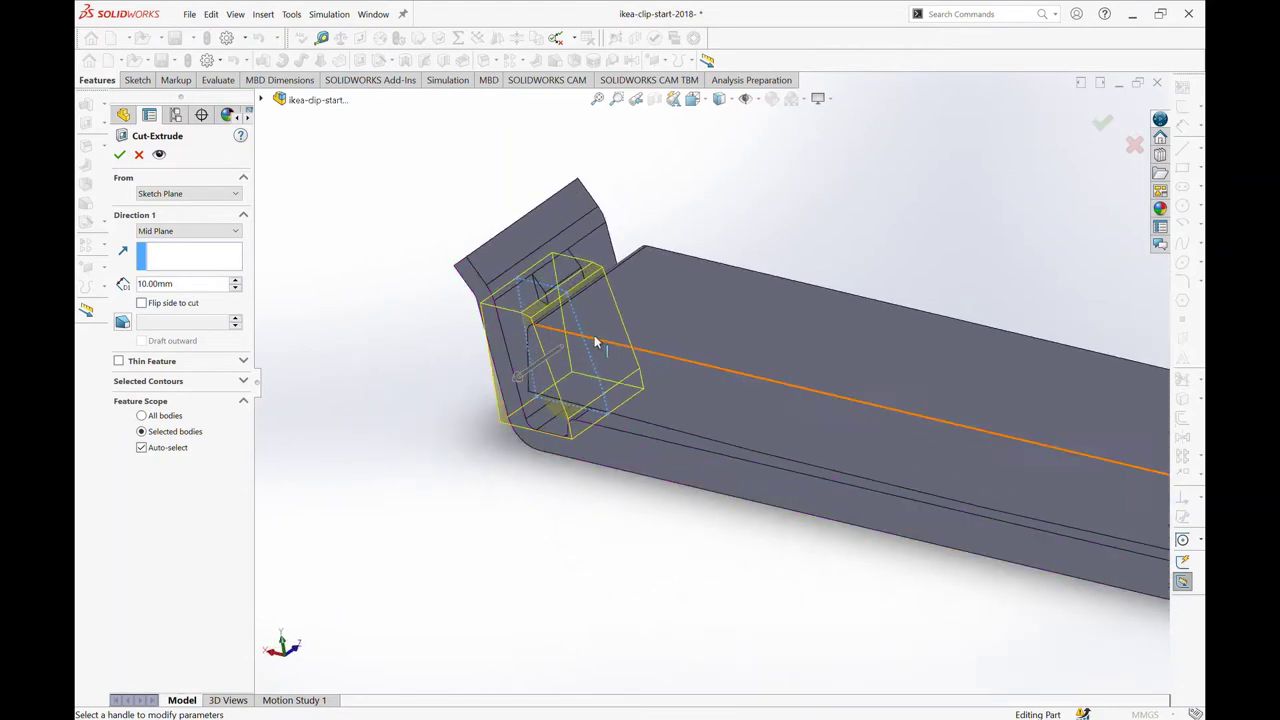
left_click(119, 155)
middle_click_drag(391, 351, 538, 404)
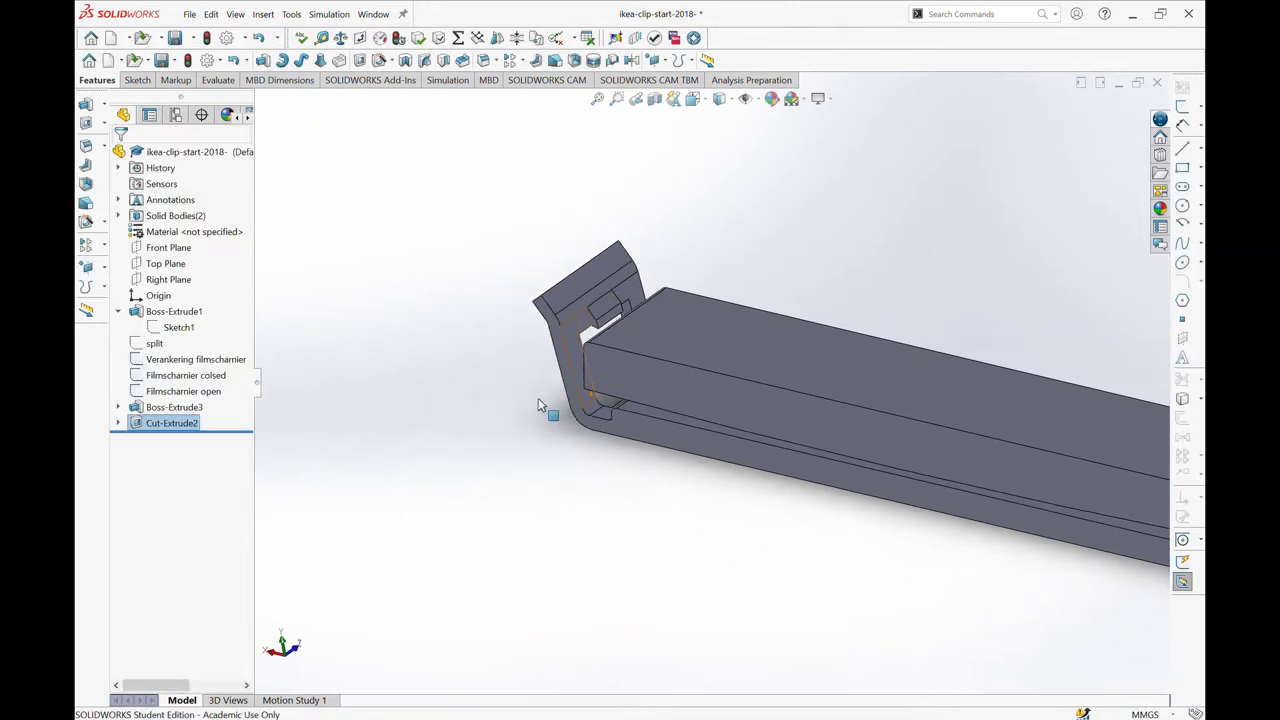
mouse_move(677, 378)
middle_mouse_down()
mouse_move(529, 351)
mouse_move(493, 363)
mouse_move(716, 360)
mouse_move(560, 380)
mouse_move(722, 390)
mouse_move(598, 387)
middle_mouse_up()
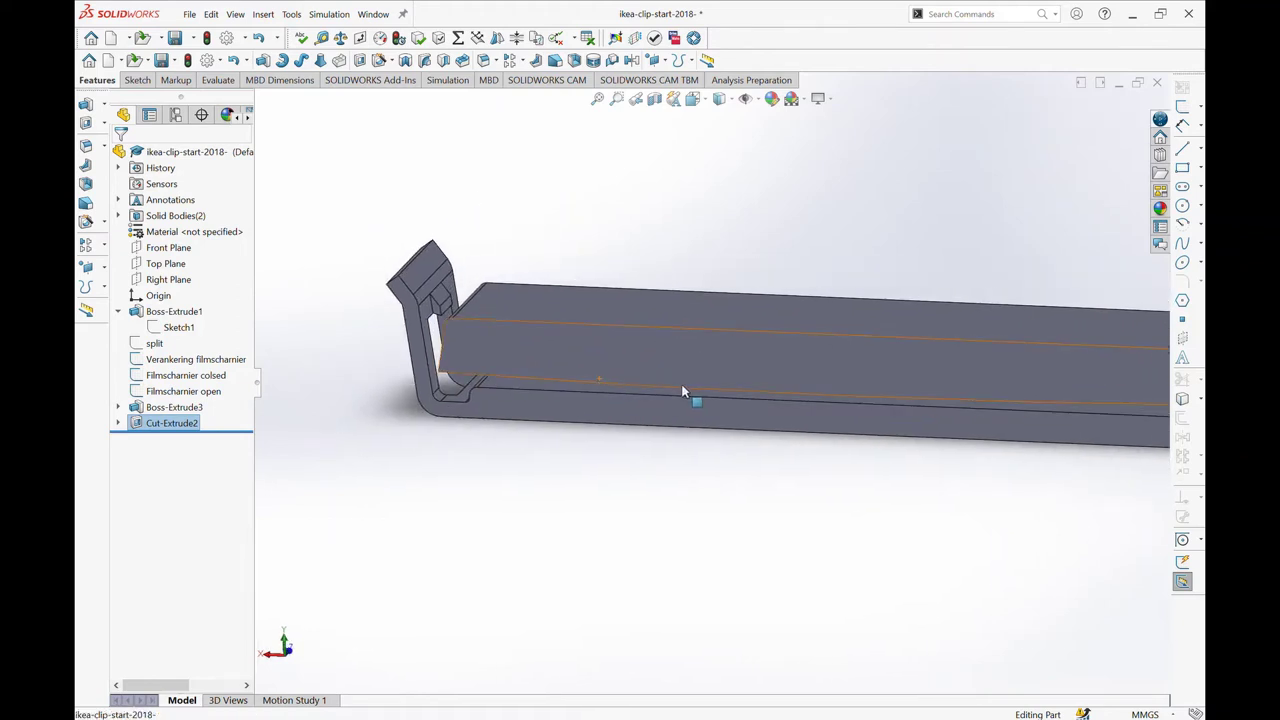
- Select the split sketch in the feature tree
key("f")
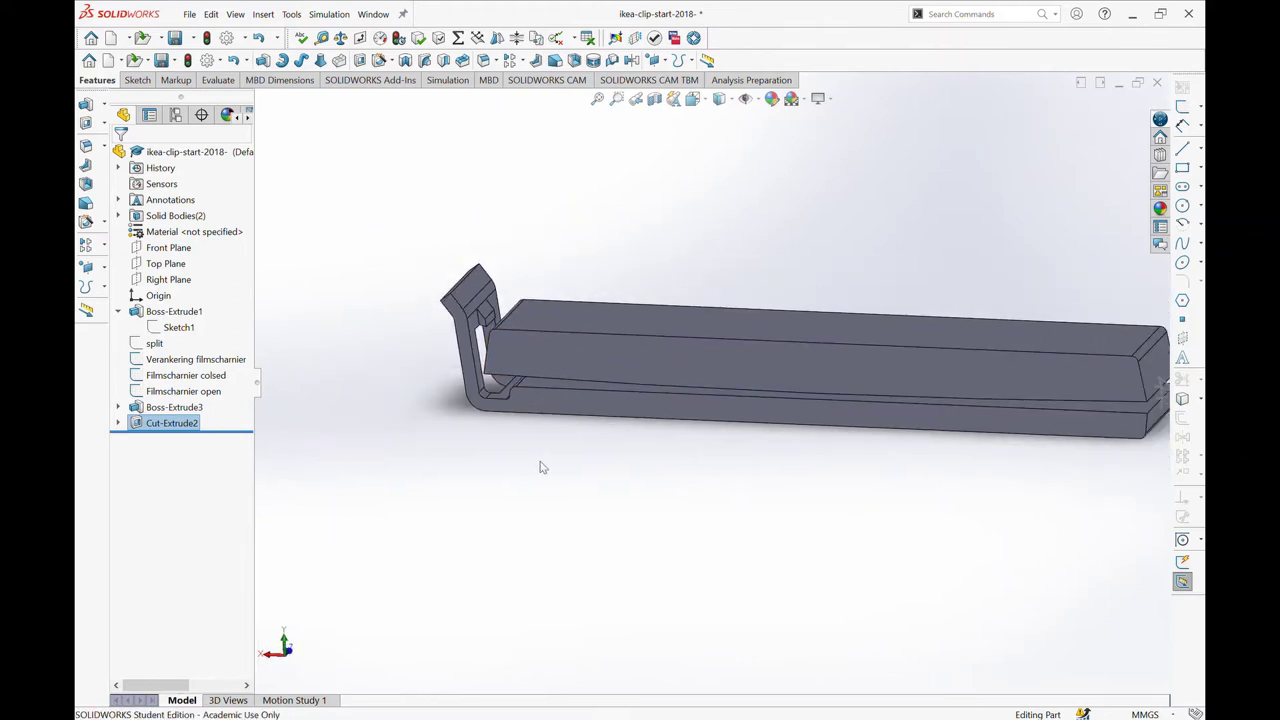
middle_click_drag(590, 364, 528, 389, "ctrl")
scroll(527, 389, "down", 2)
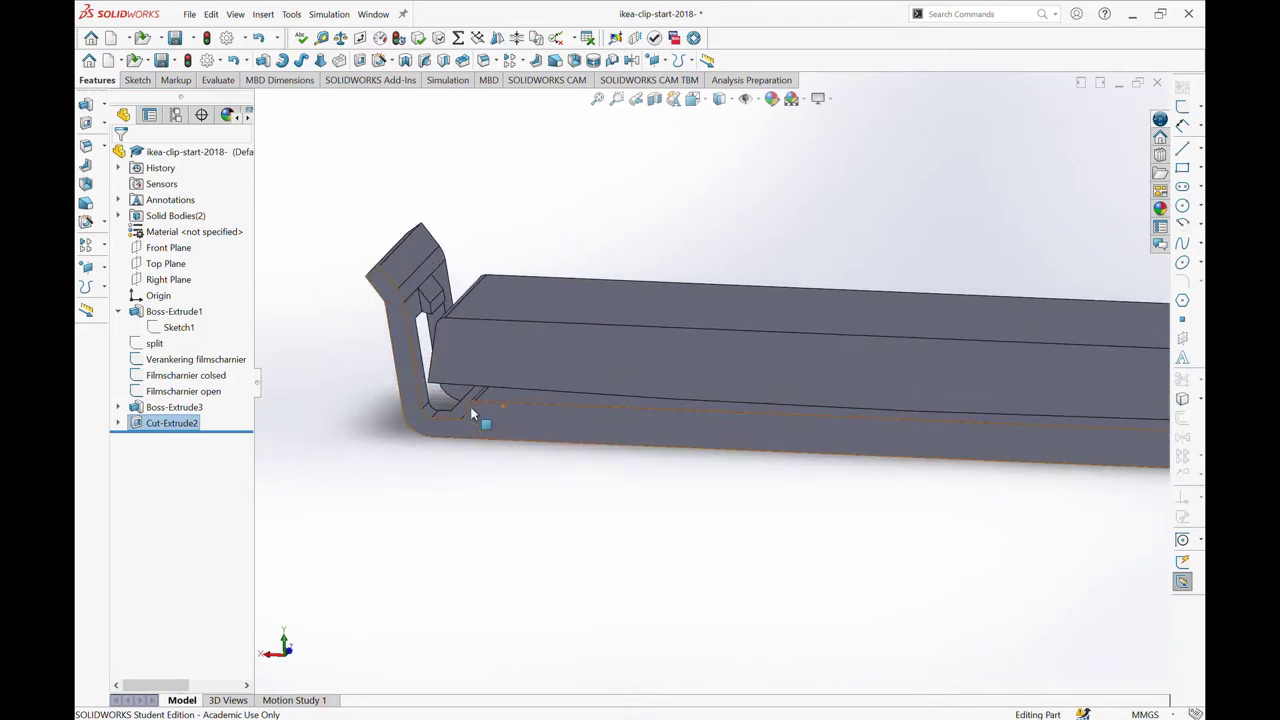
left_click(152, 343)
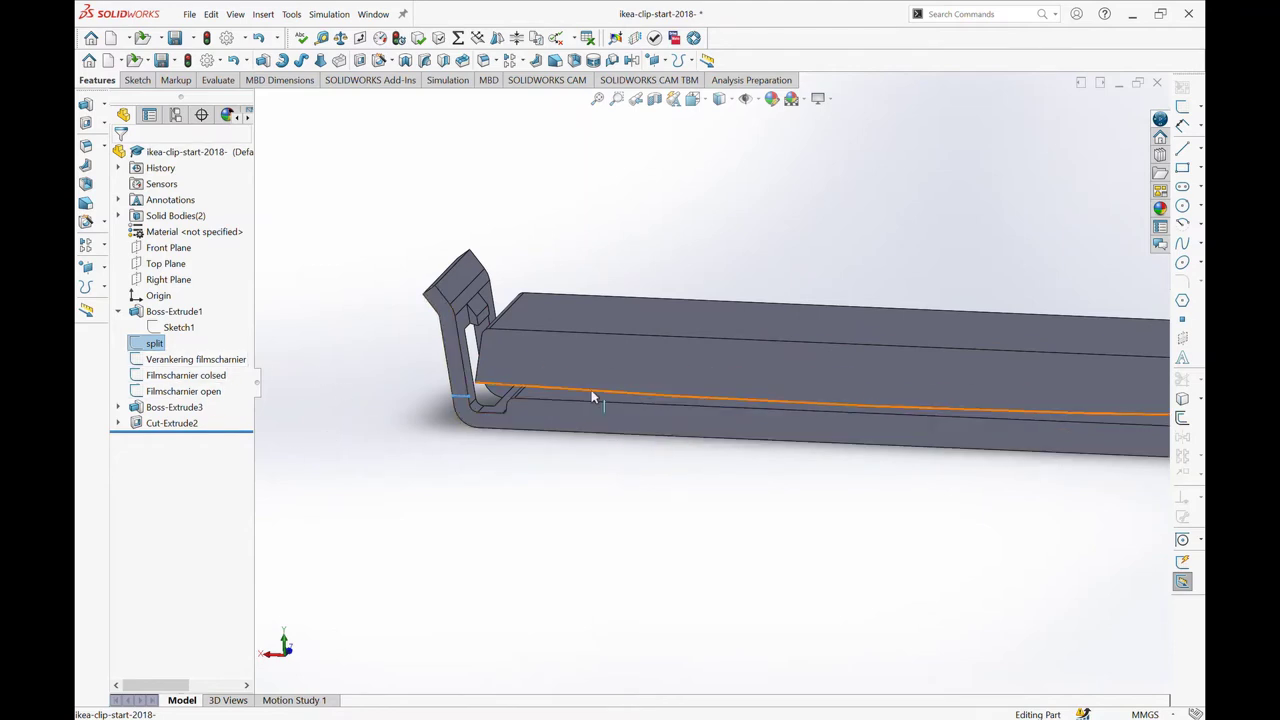
middle_click_drag(715, 431, 569, 400)
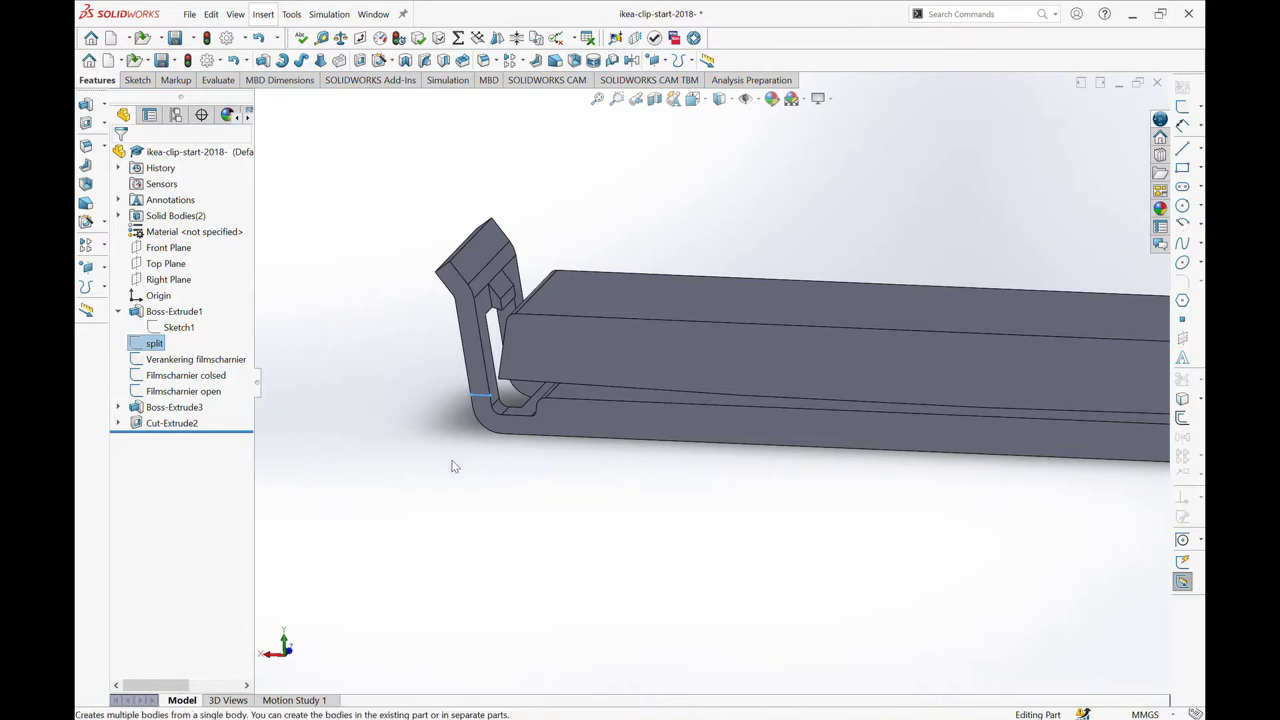
- Split all bodies with the sketch, cutting and keeping all three resulting bodies
left_click(451, 462)
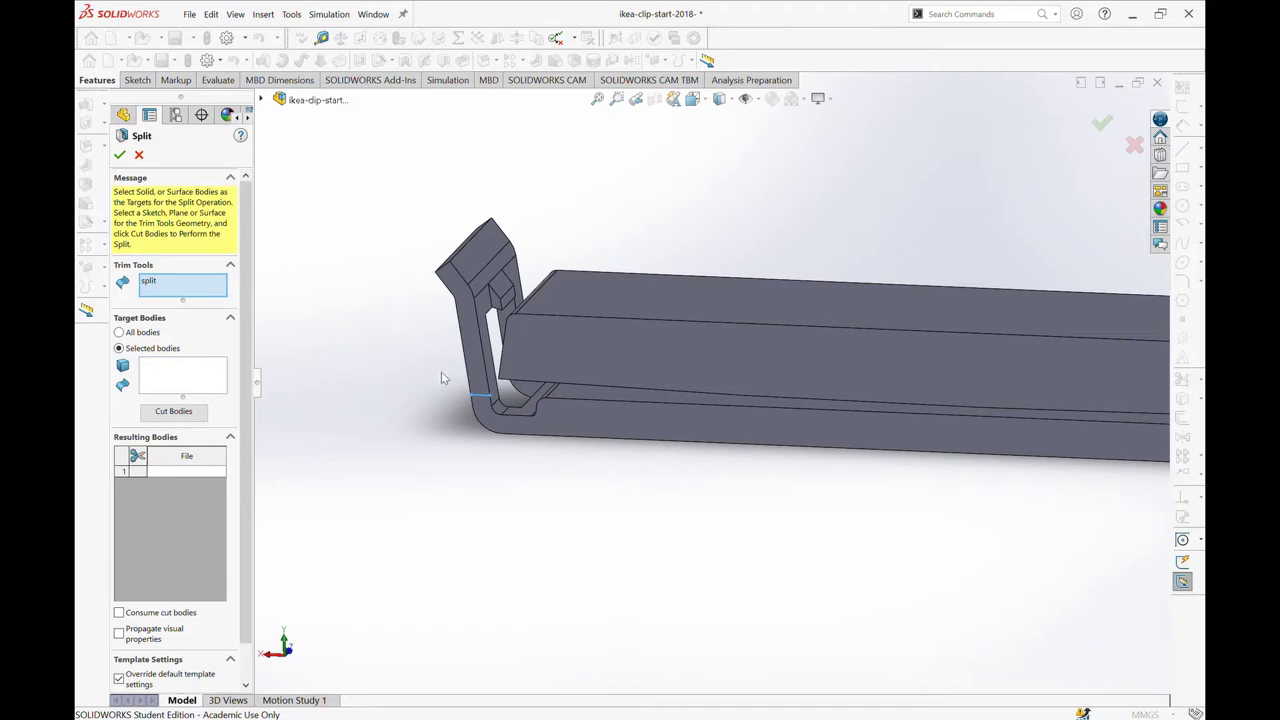
left_click(478, 370)
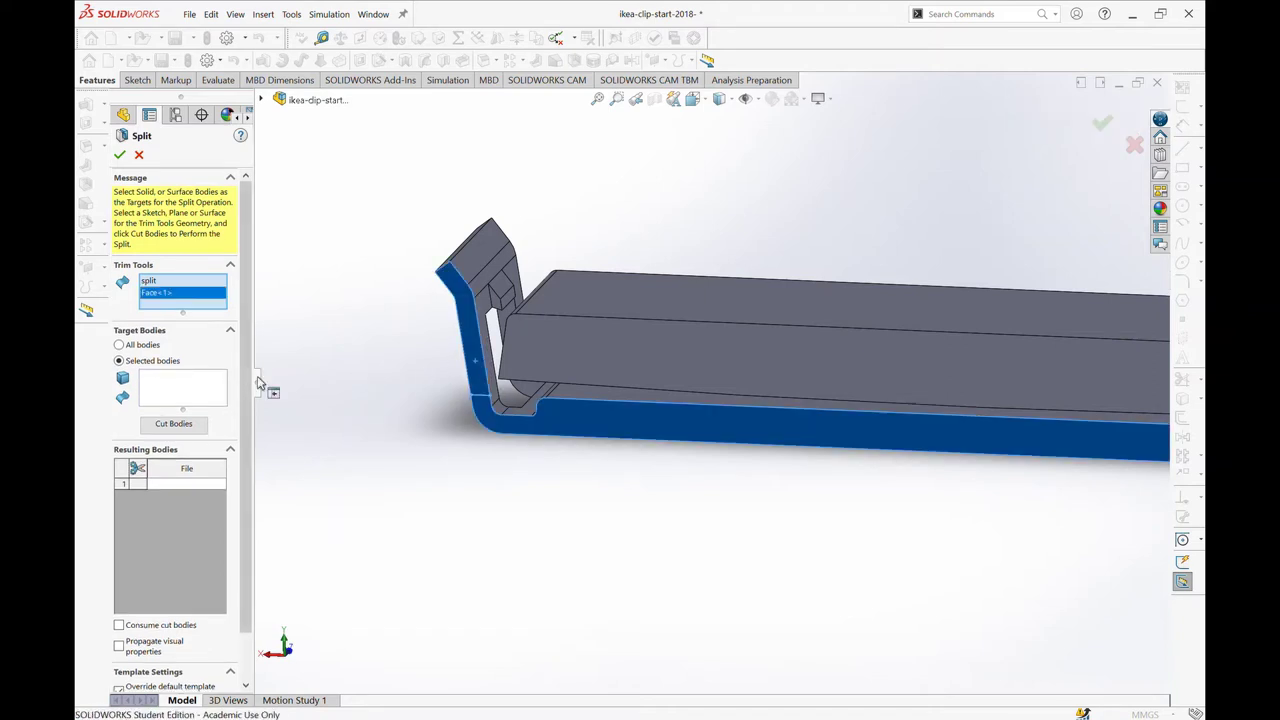
left_click(473, 353)
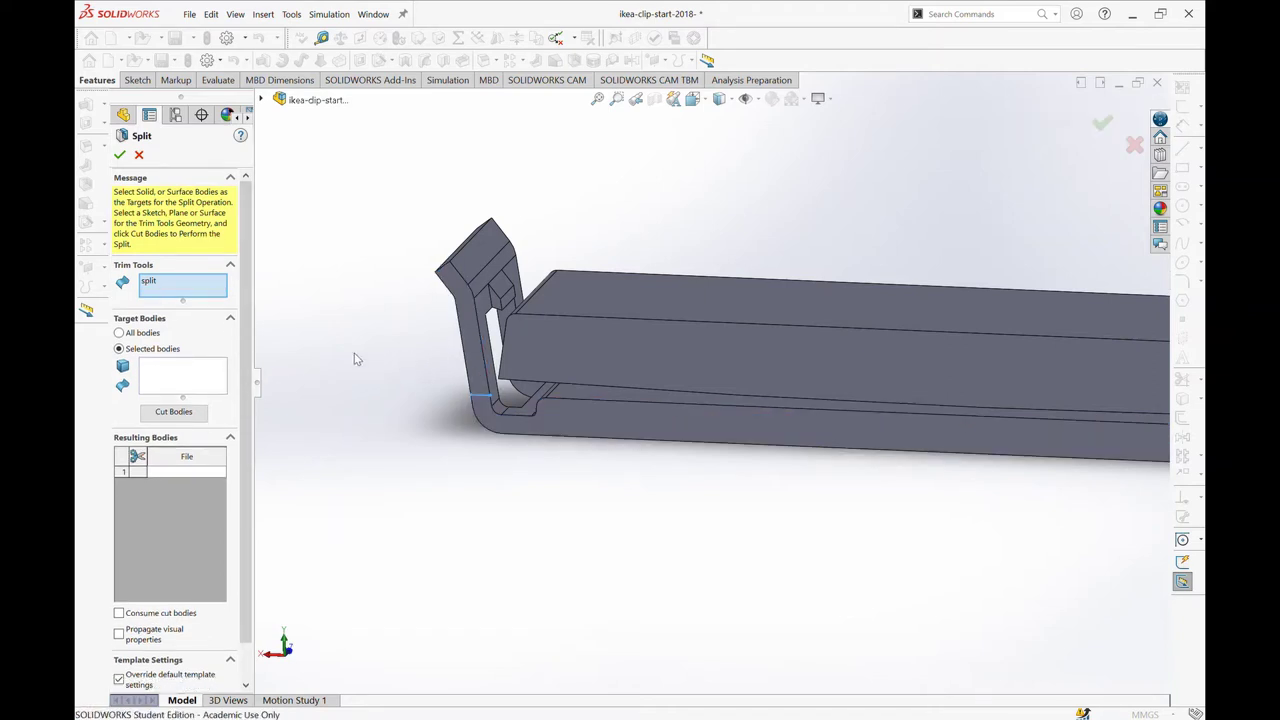
left_click(140, 333)
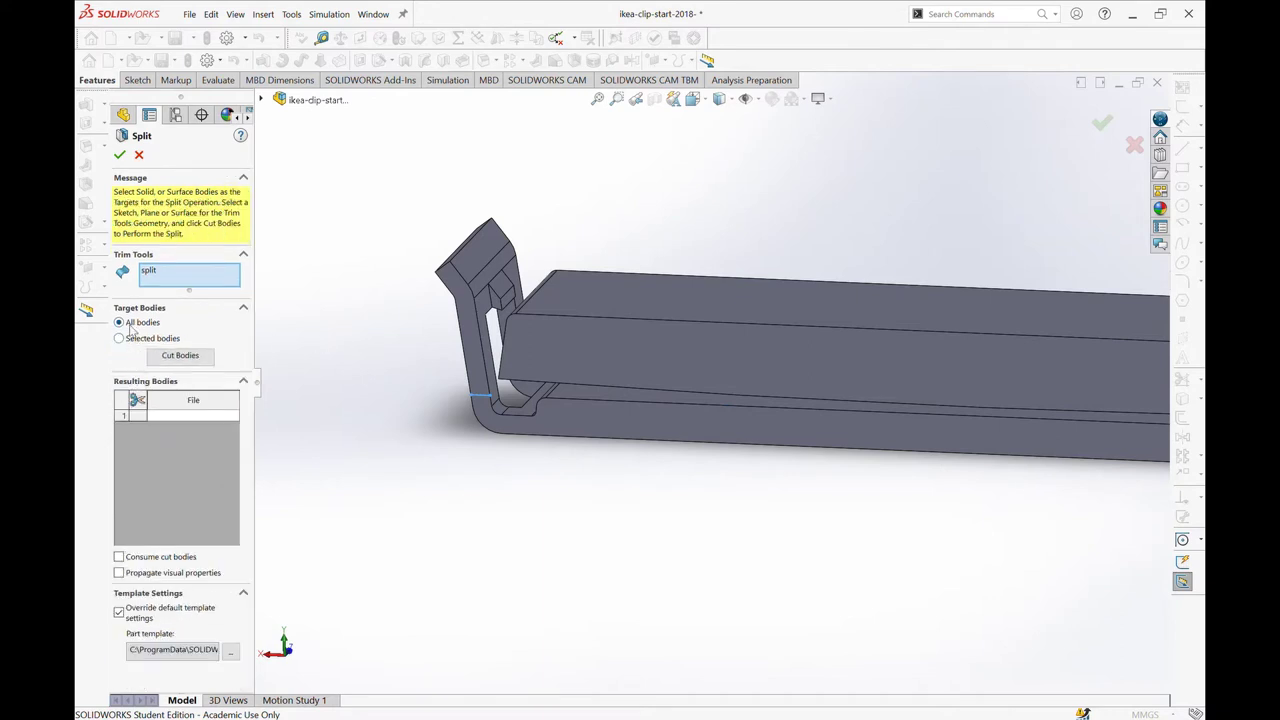
left_click(204, 361)
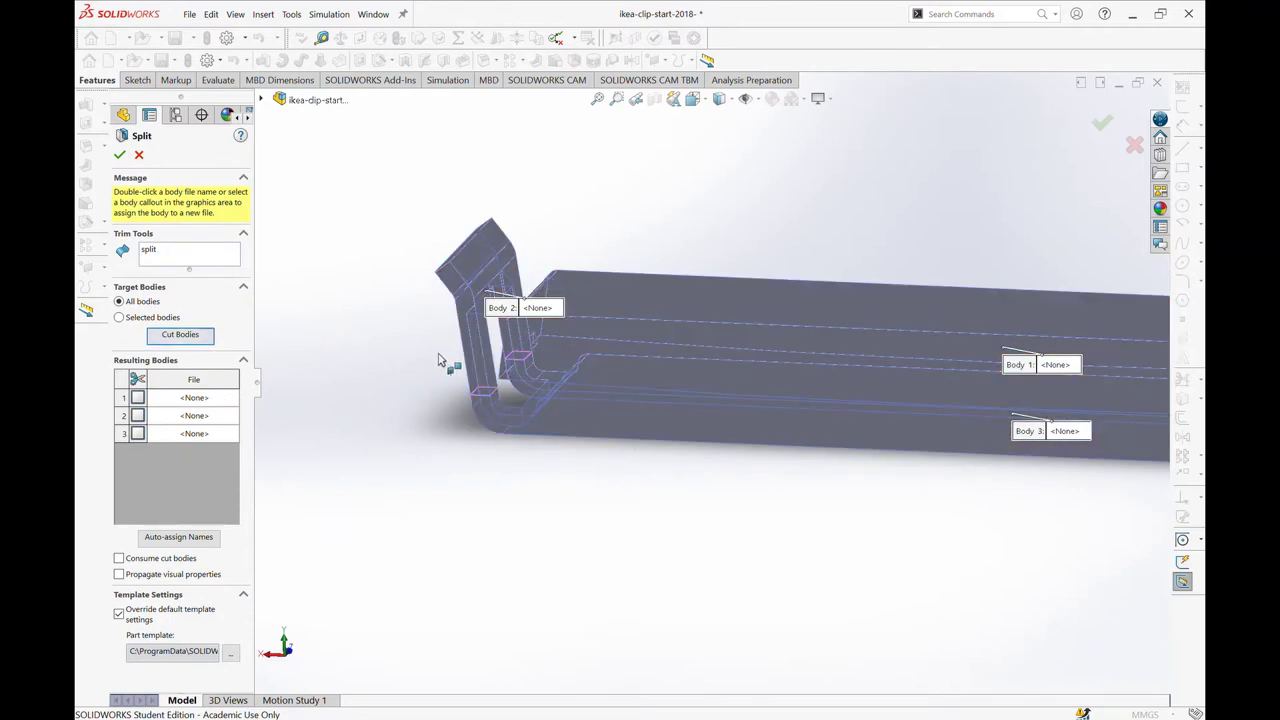
left_click(138, 397)
left_click(138, 415)
left_click(138, 433)
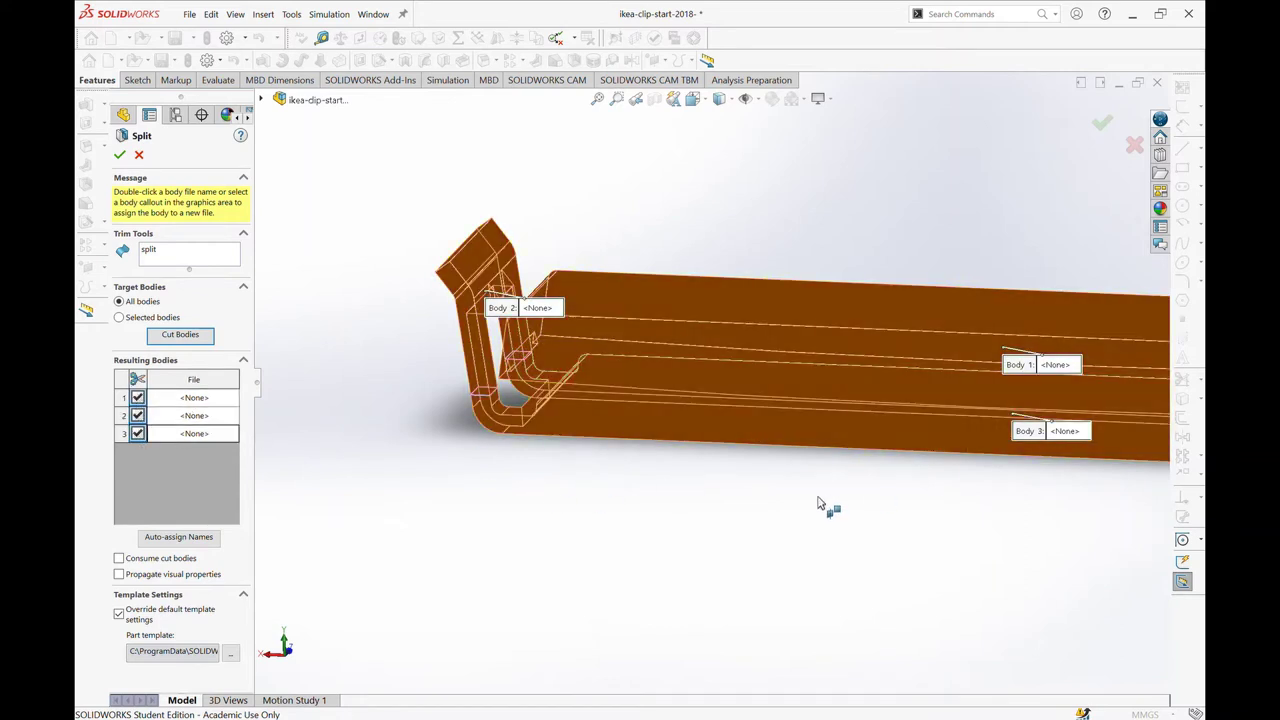
scroll(780, 488, "up", 3)
scroll(1006, 373, "down", 2)
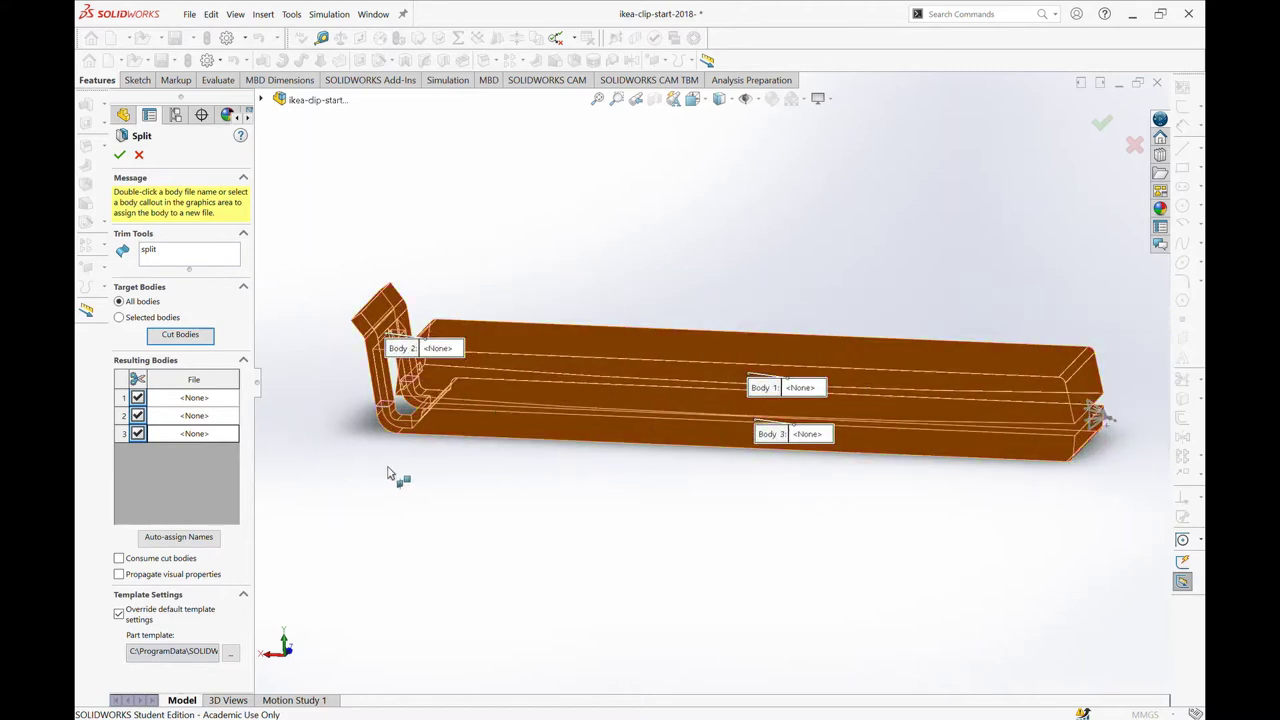
left_click(120, 156)
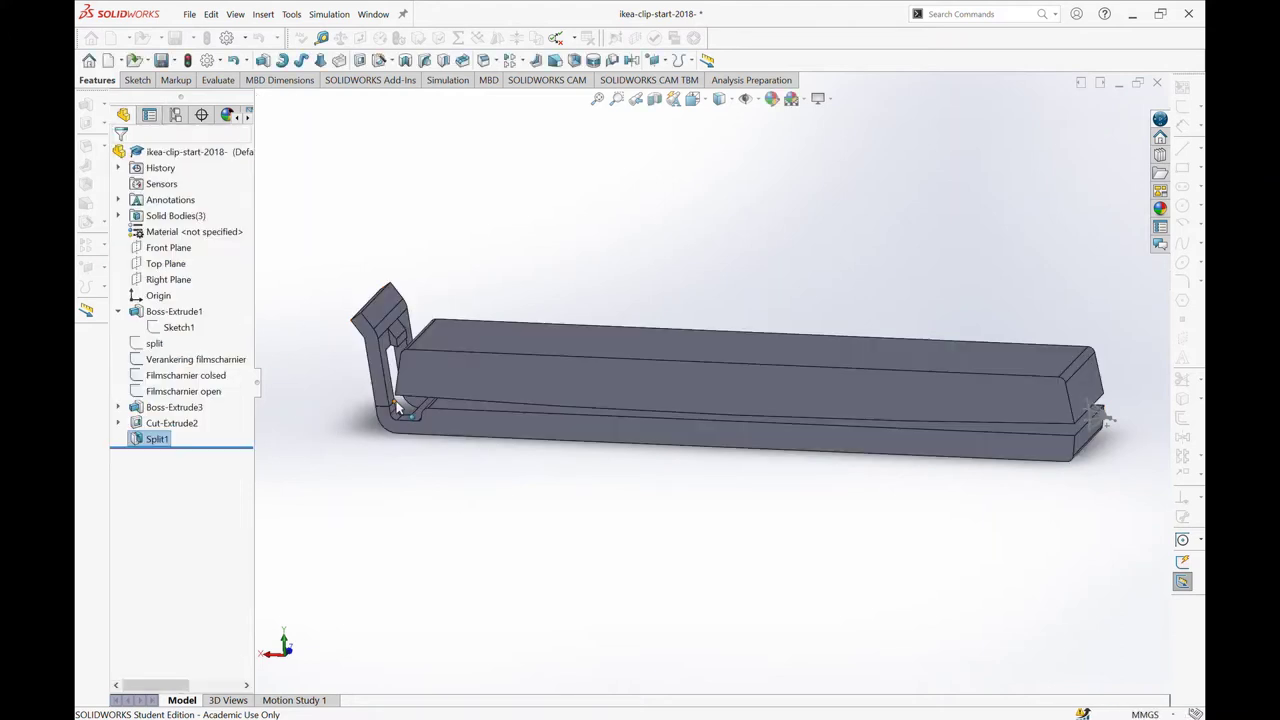
- Orbit and zoom around the three-body clip to inspect its hook end from several angles
scroll(383, 450, "down", 2)
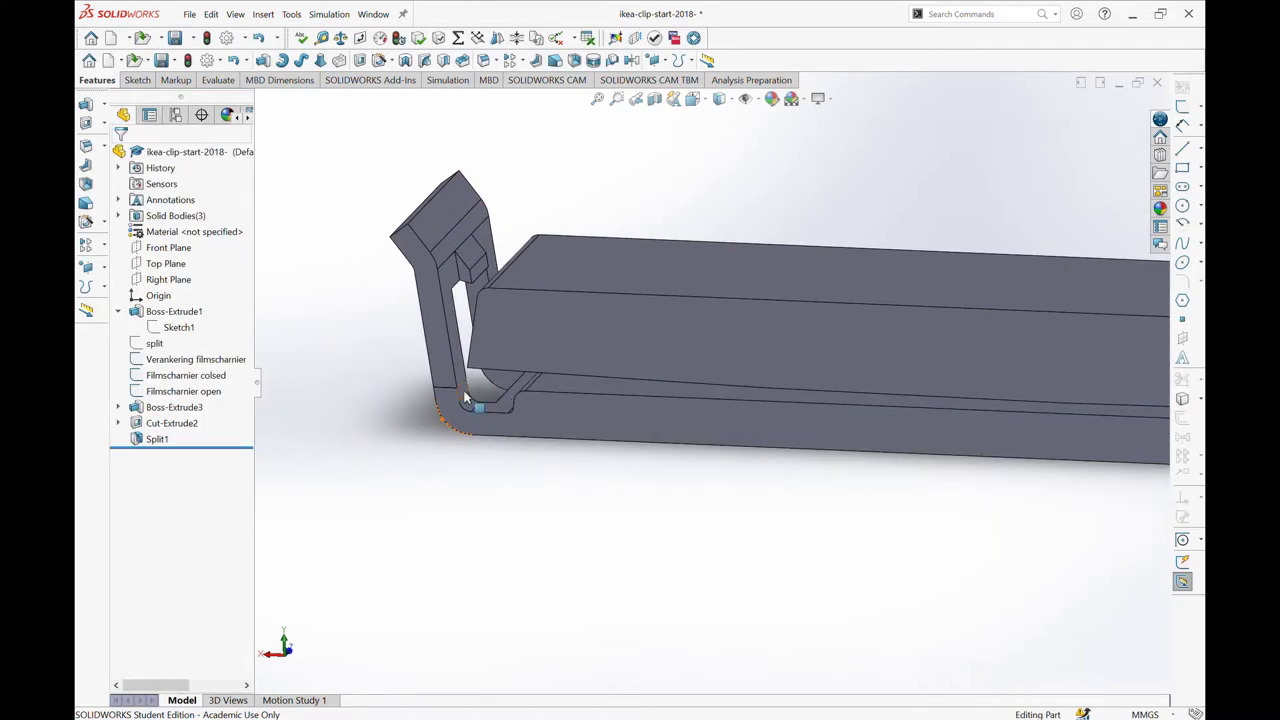
scroll(700, 430, "up", 1)
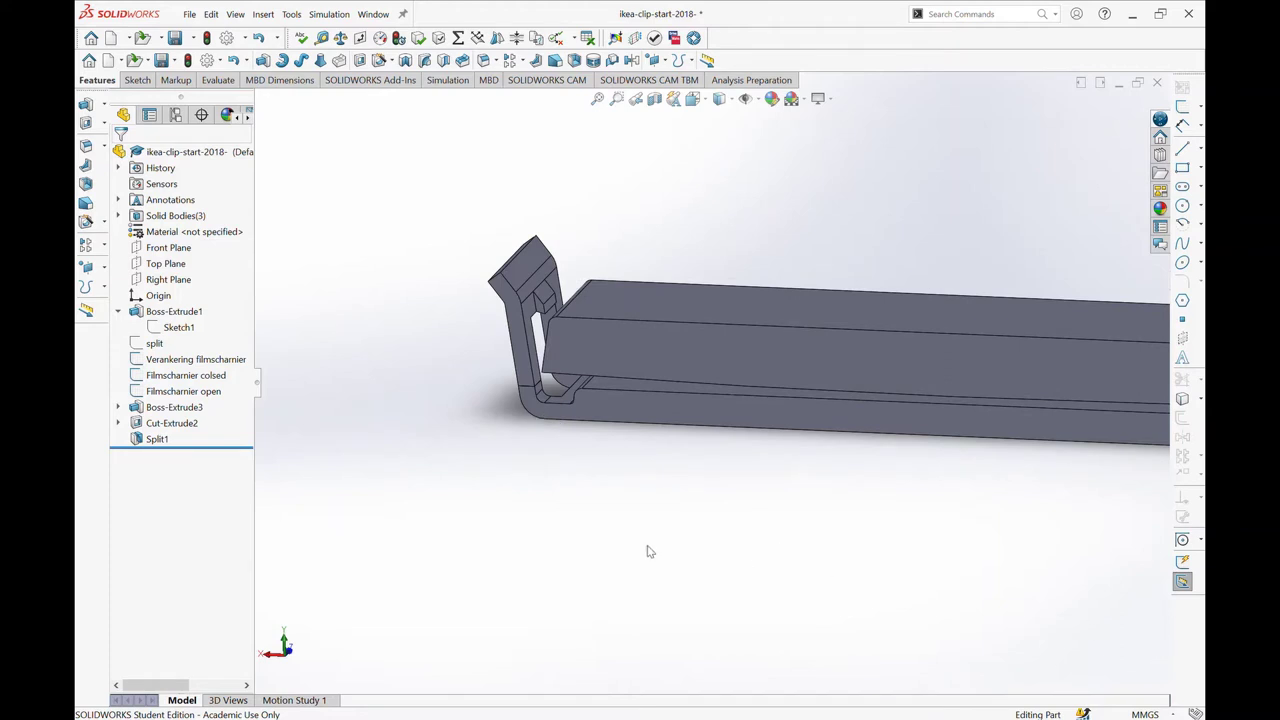
mouse_move(728, 424)
middle_mouse_down()
mouse_move(585, 467)
mouse_move(626, 474)
mouse_move(606, 489)
mouse_move(580, 483)
mouse_move(543, 443)
middle_mouse_up()
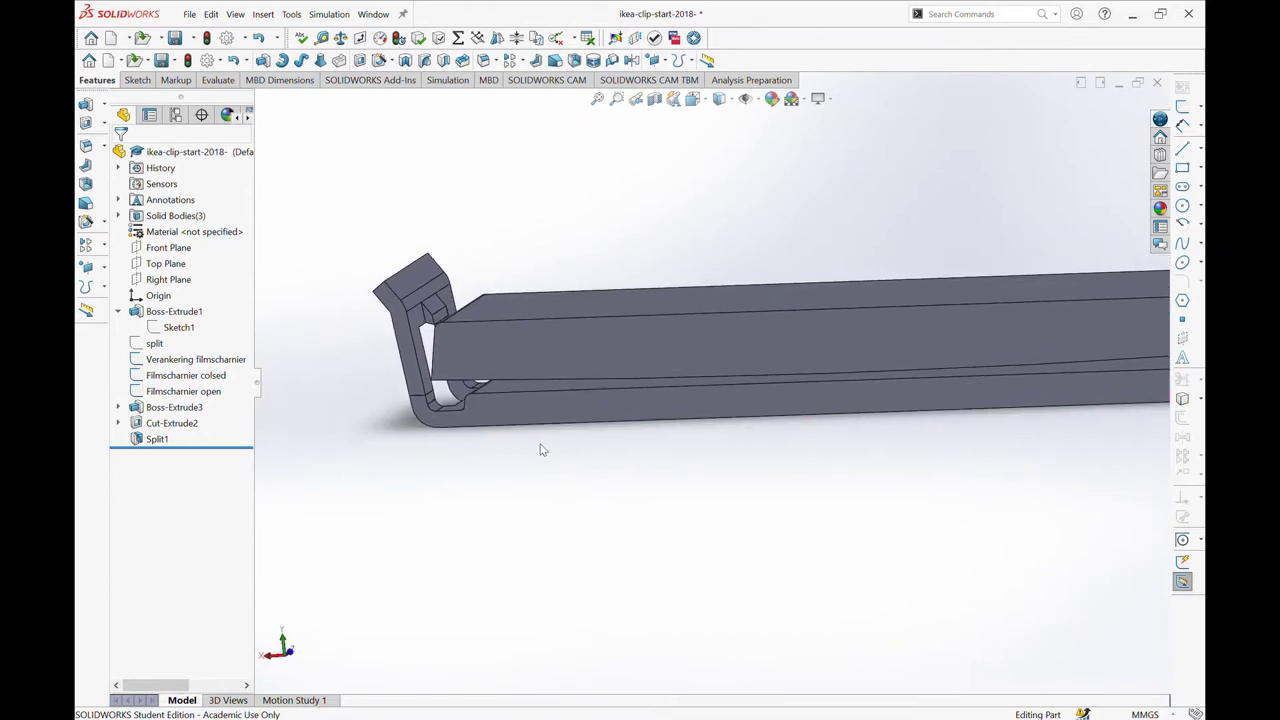
key("f")
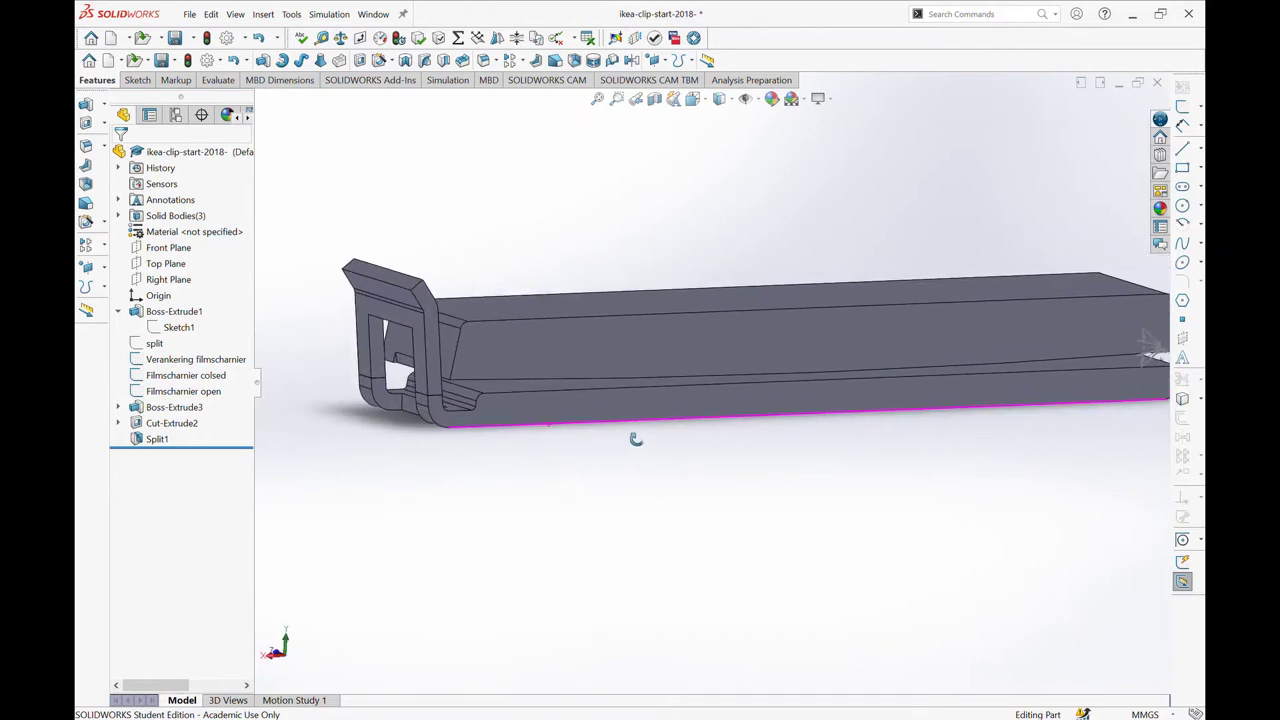
scroll(451, 423, "down", 2)
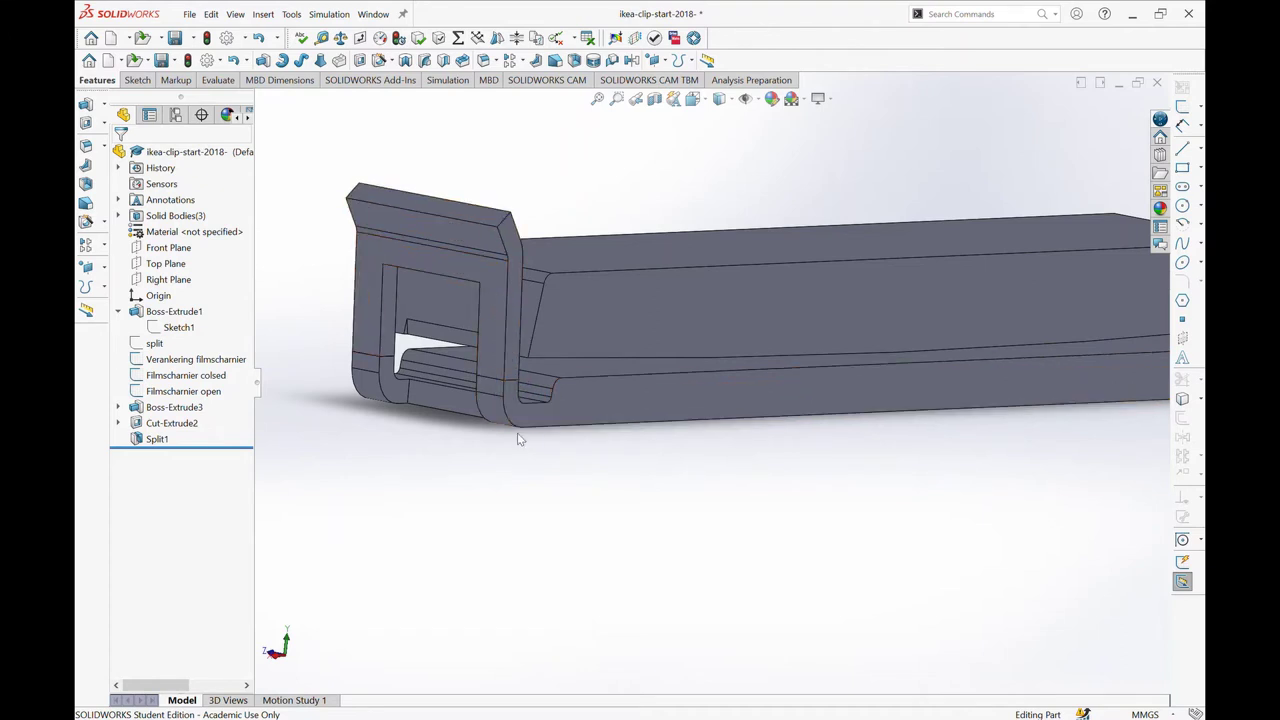
scroll(600, 420, "up", 2)
scroll(663, 403, "up", 2)
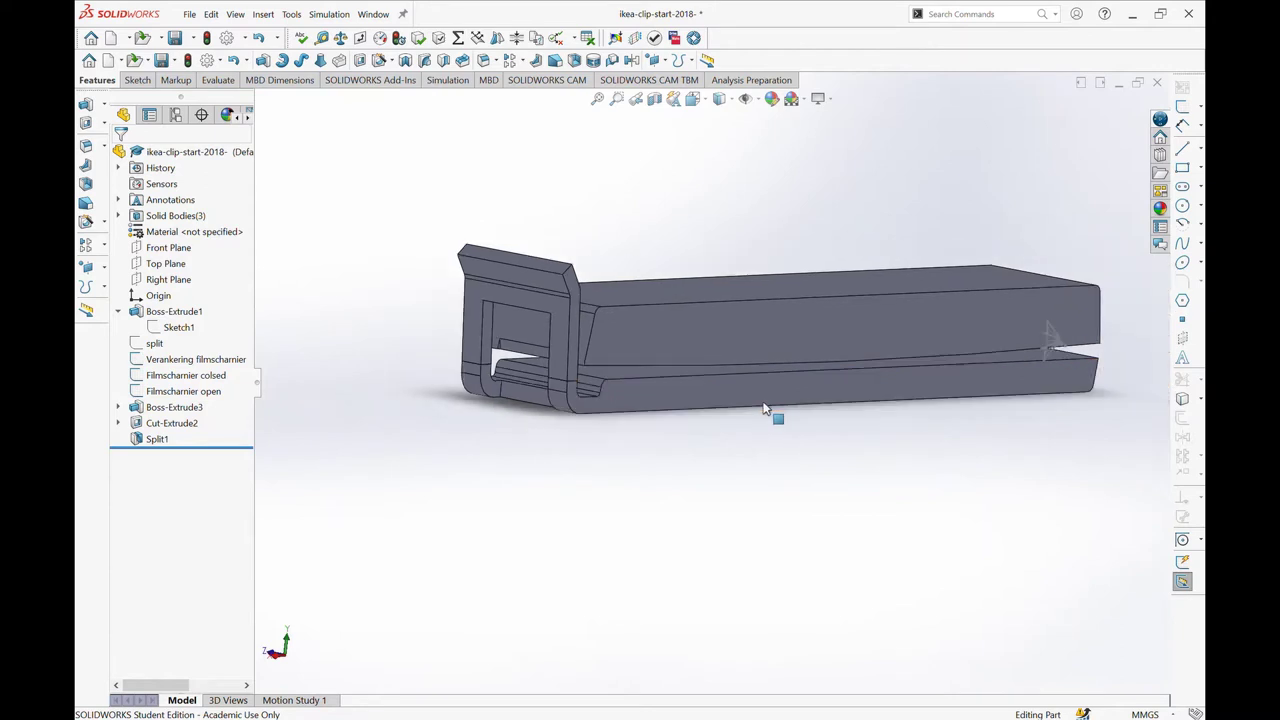
scroll(771, 414, "up", 2)
mouse_move(737, 366)
middle_mouse_down()
mouse_move(619, 410)
mouse_move(622, 365)
mouse_move(614, 372)
middle_mouse_up()
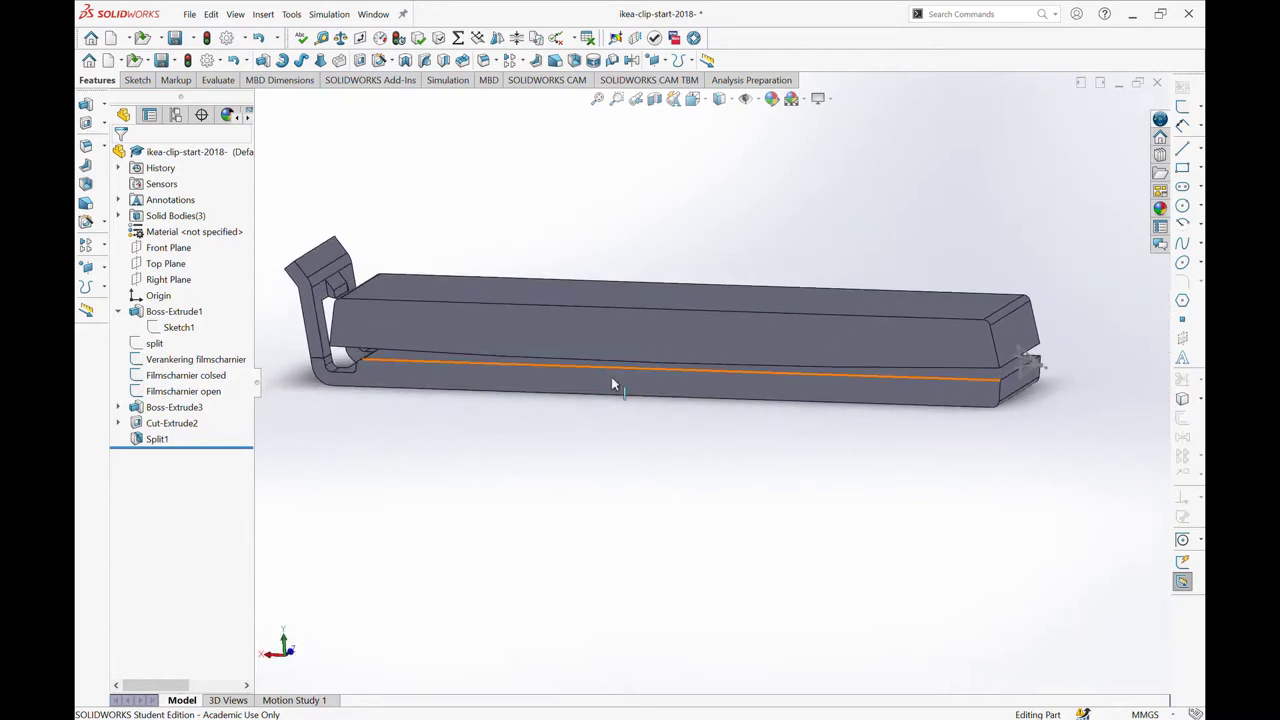
scroll(439, 366, "down", 3)
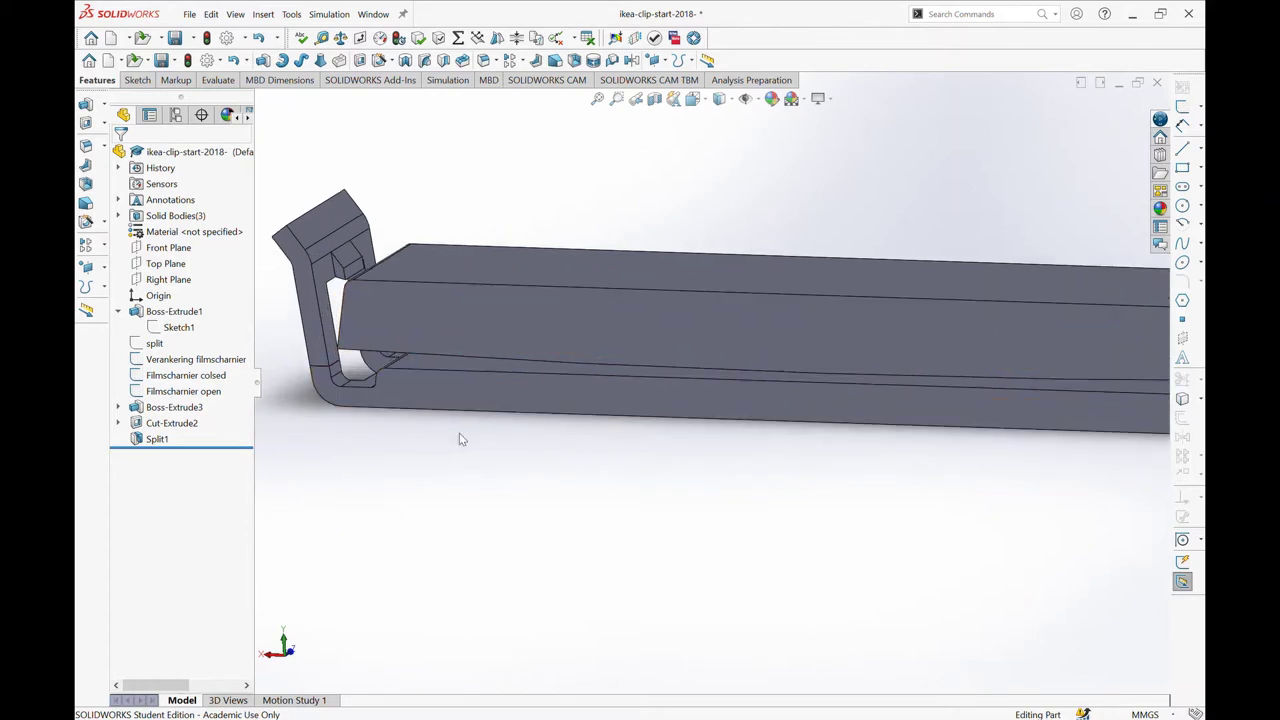
middle_click_drag(466, 403, 569, 411)
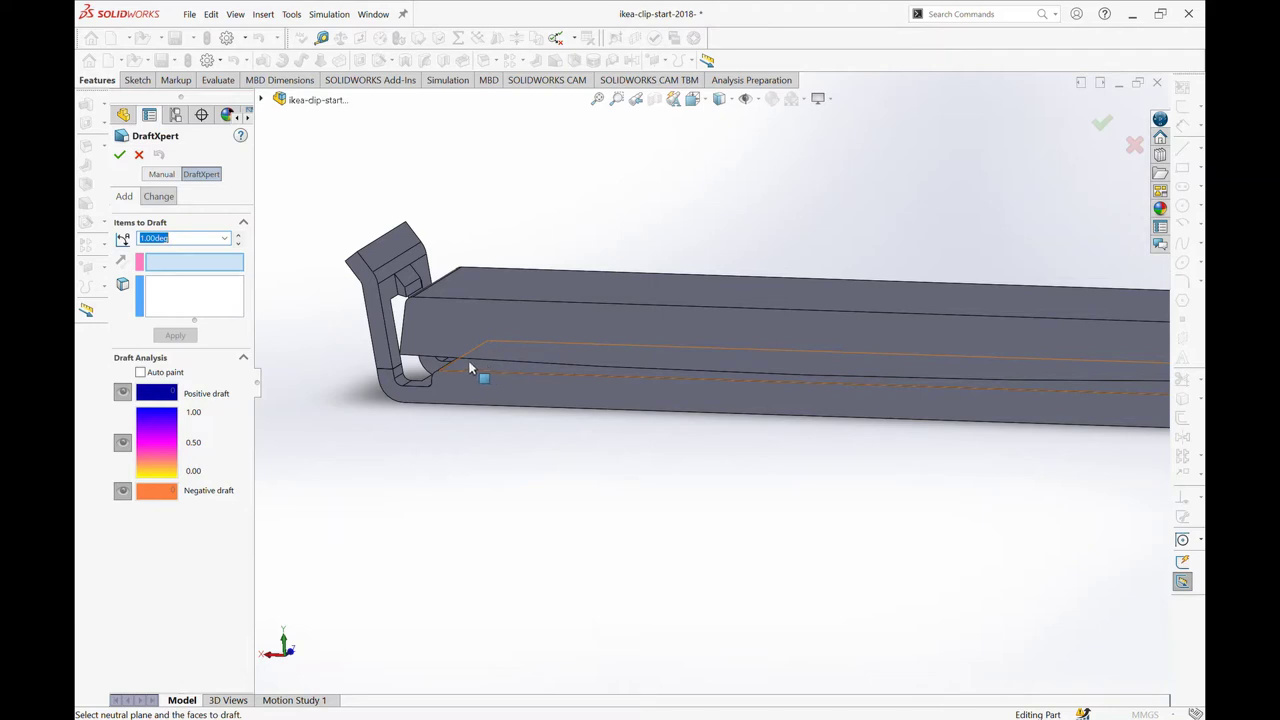
- Pick the lower jaw's inner face as neutral plane and add both its side faces
left_click(480, 370)
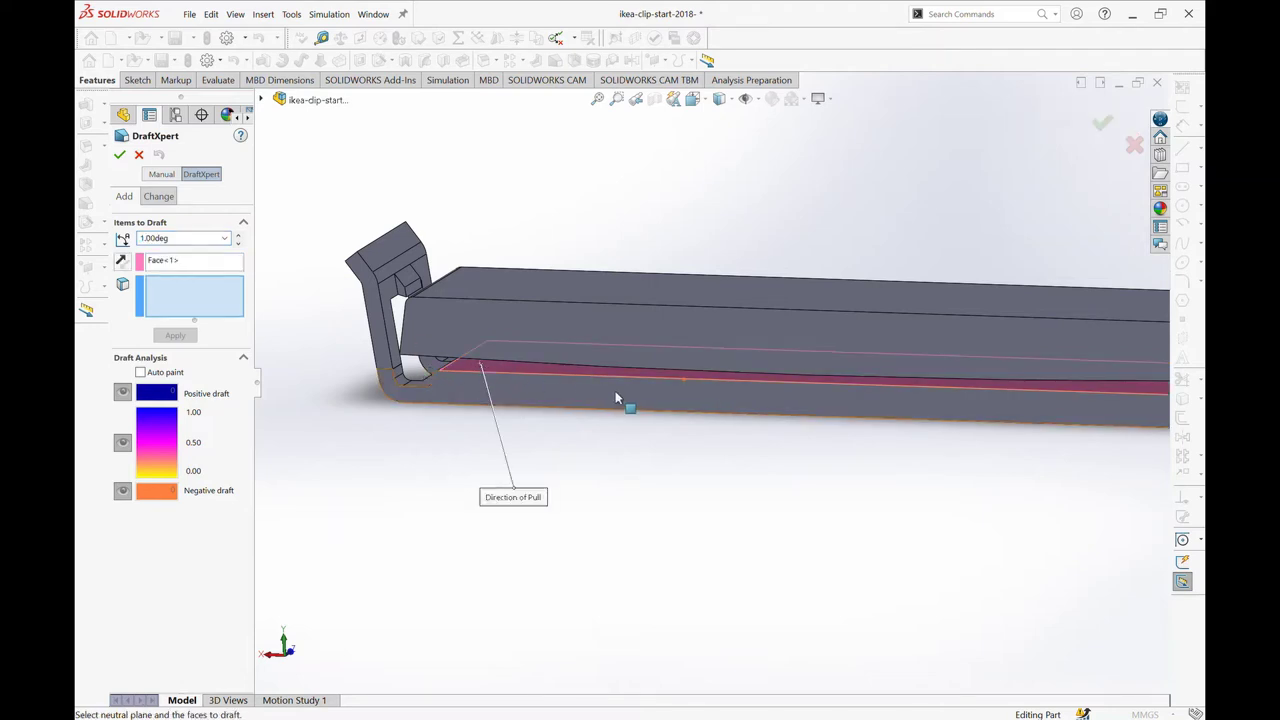
scroll(700, 395, "up", 3)
scroll(823, 397, "down", 2)
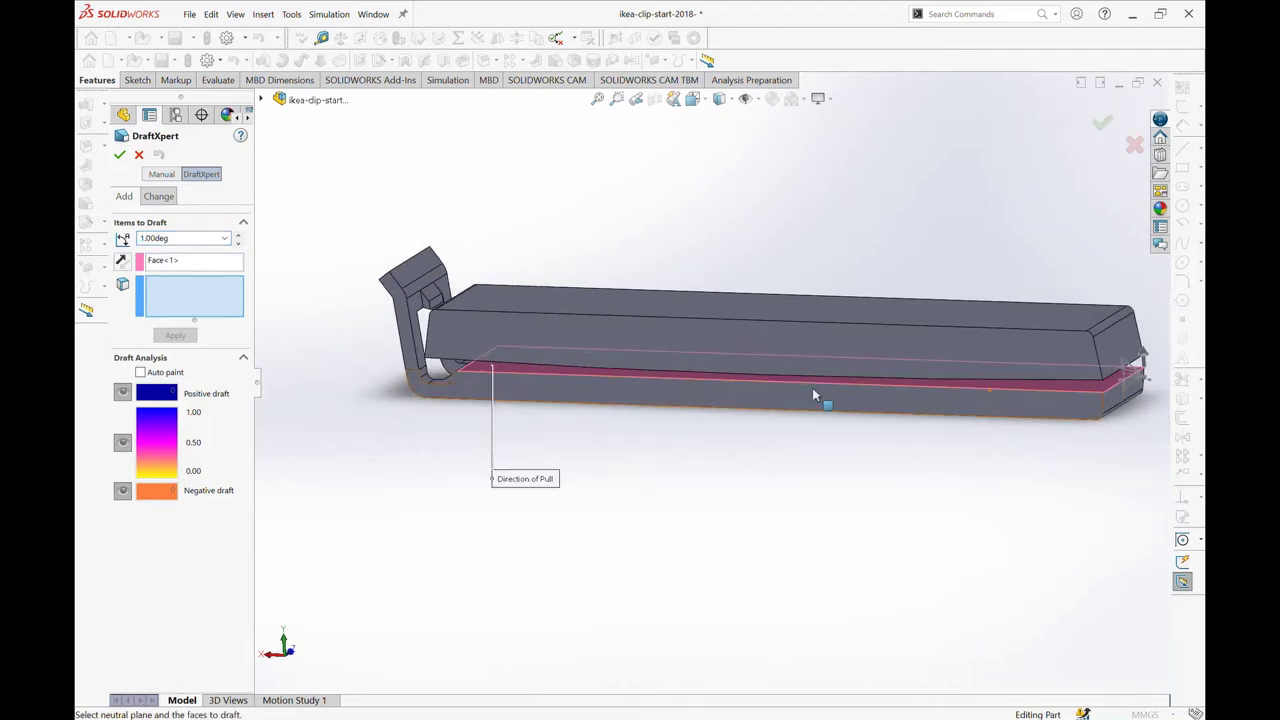
middle_click_drag(677, 408, 559, 373, "ctrl")
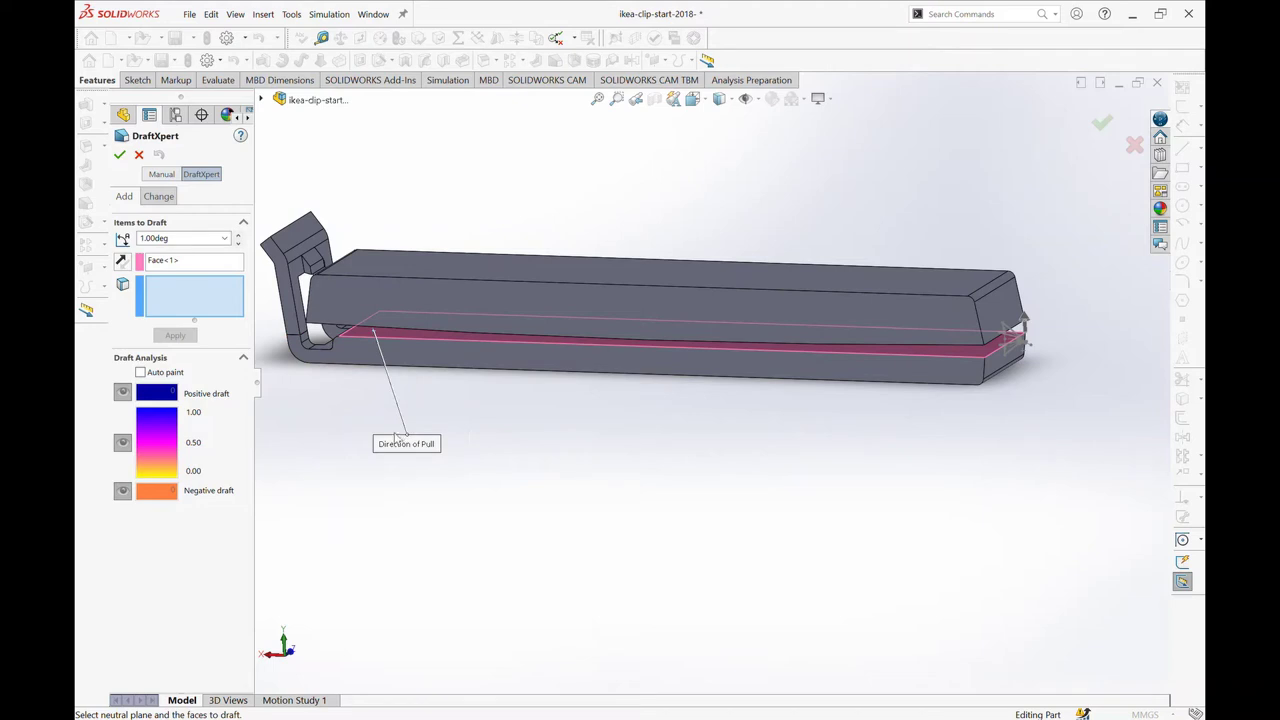
left_click(463, 363)
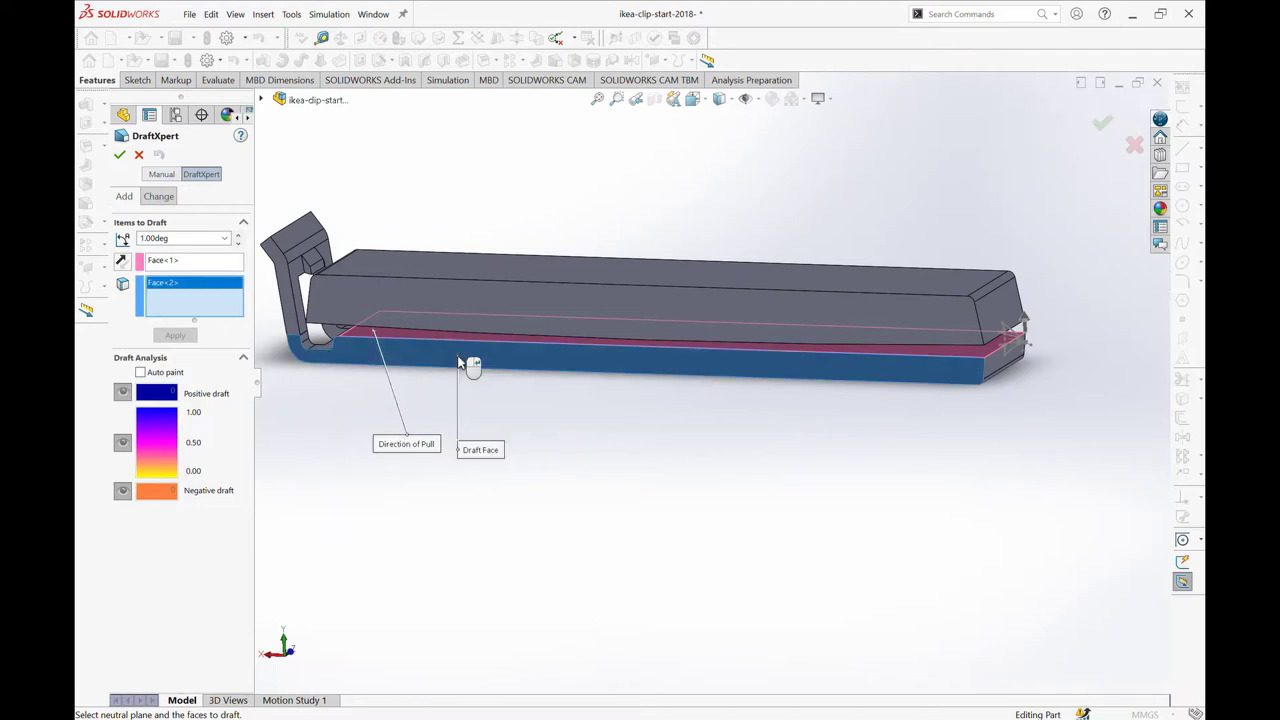
middle_click_drag(696, 430, 534, 457)
left_click(570, 395)
mouse_move(580, 394)
middle_mouse_down()
mouse_move(534, 434)
mouse_move(668, 413)
middle_mouse_up()
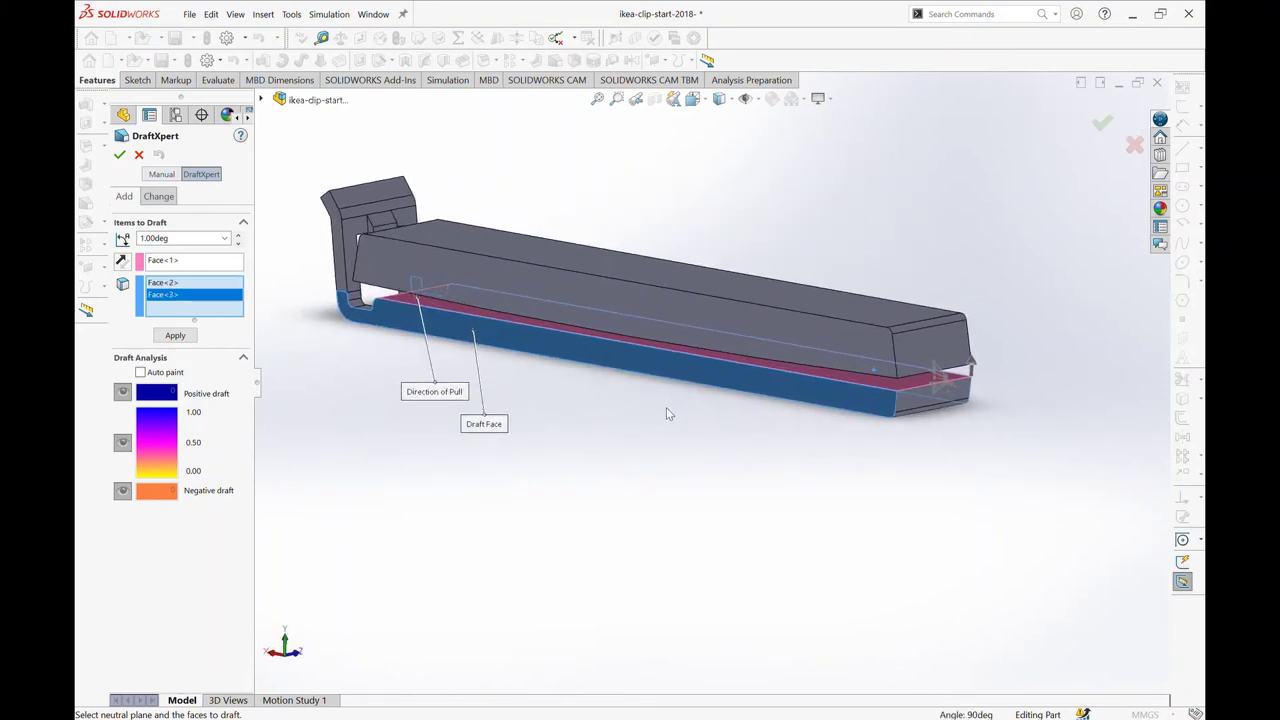
- Set the draft angle to 2° and accept it as Draft1
left_click_drag(185, 238, 138, 238)
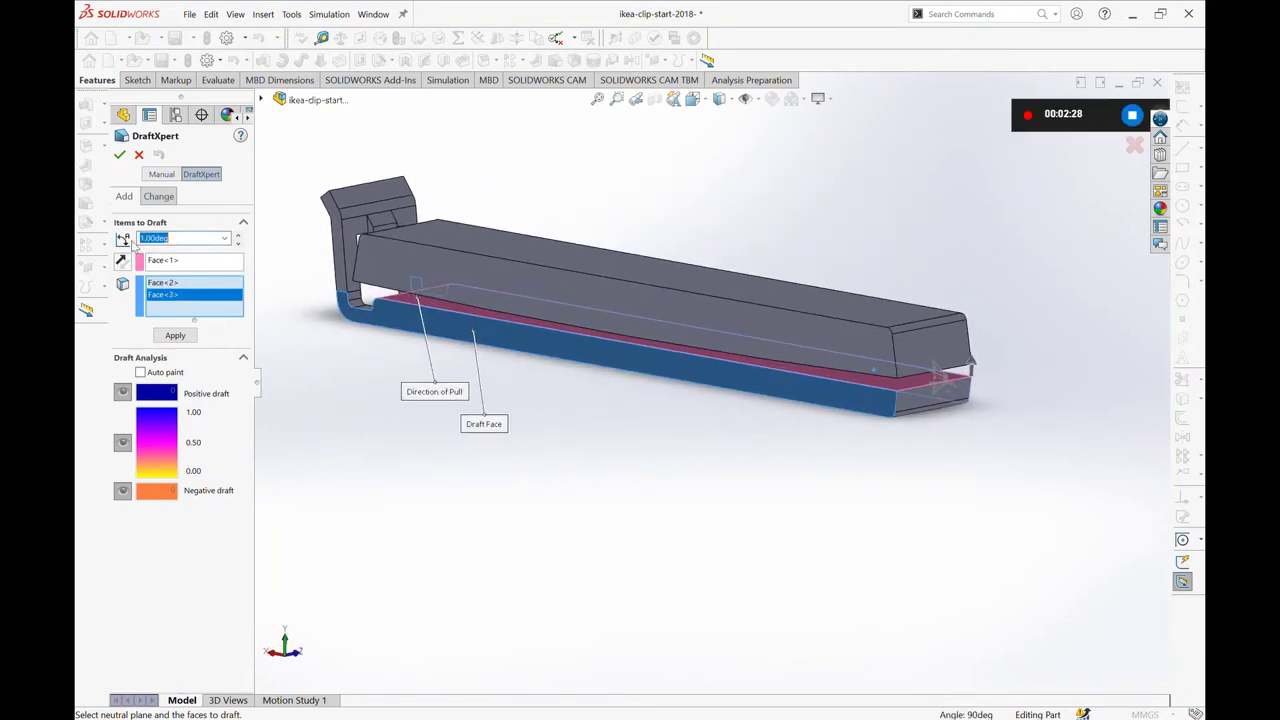
type("2")
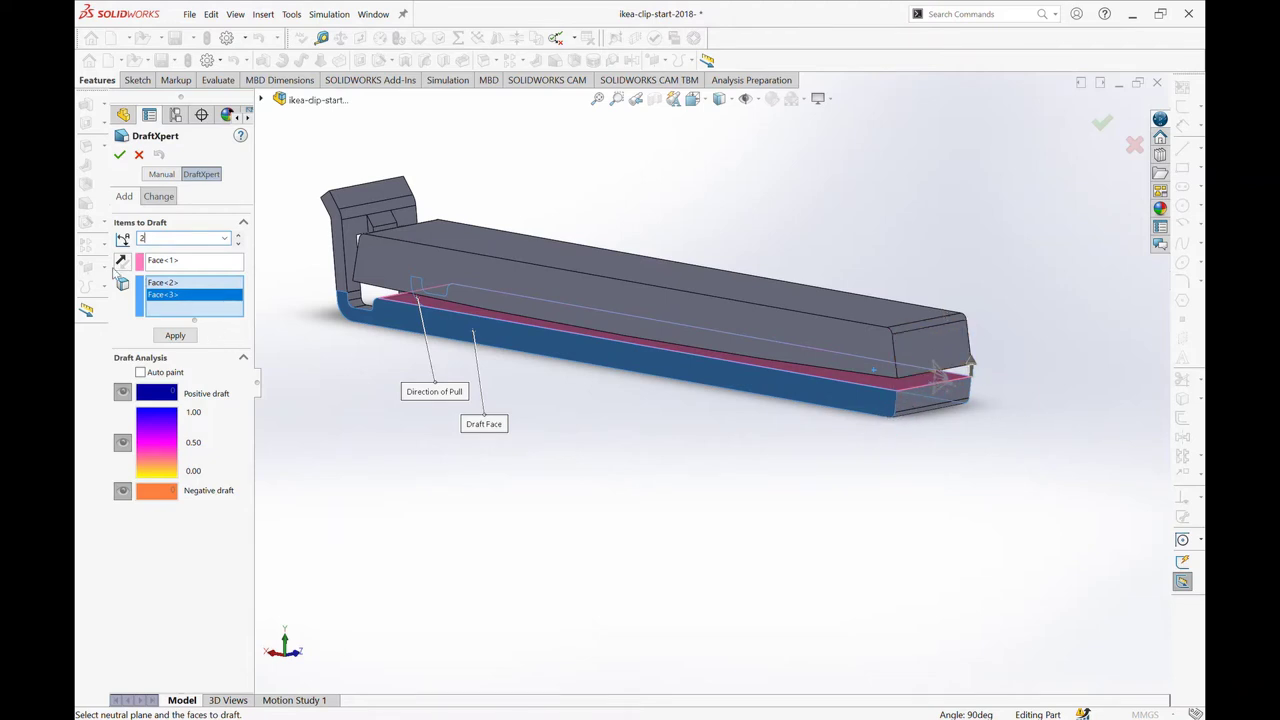
key("Return")
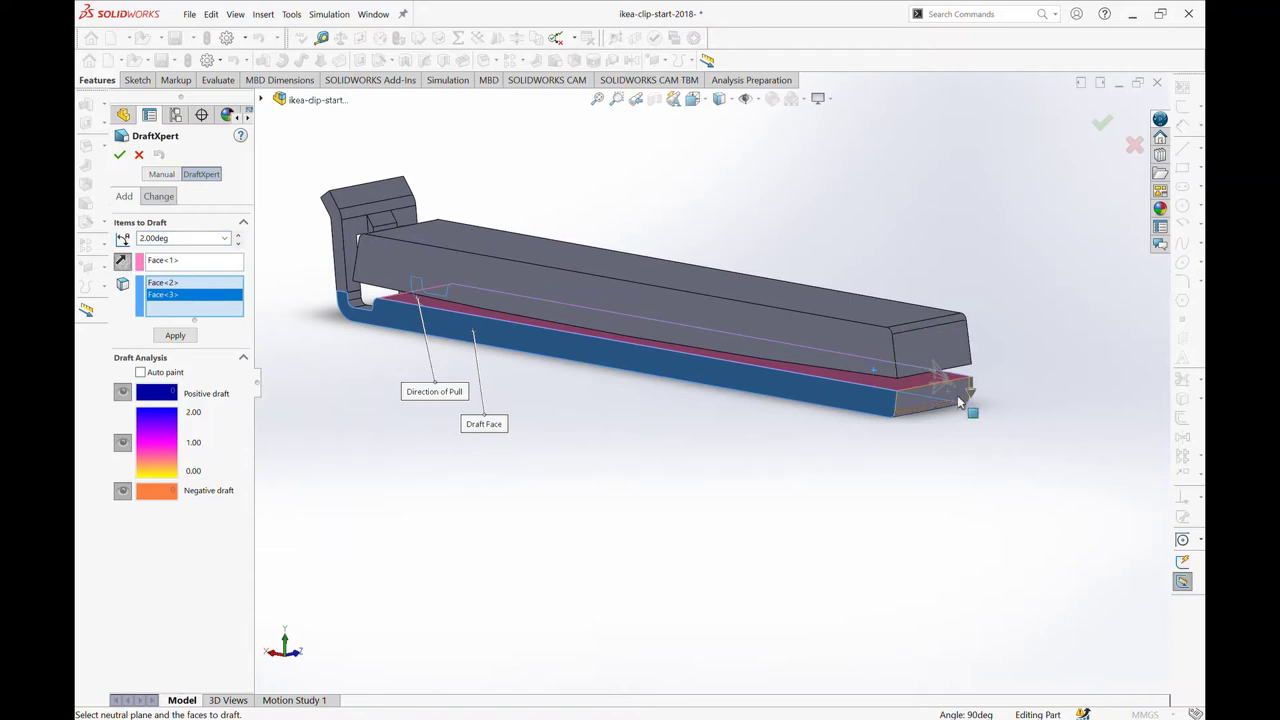
scroll(983, 392, "down", 2)
mouse_move(966, 419)
middle_mouse_down()
mouse_move(923, 449)
mouse_move(759, 421)
middle_mouse_up()
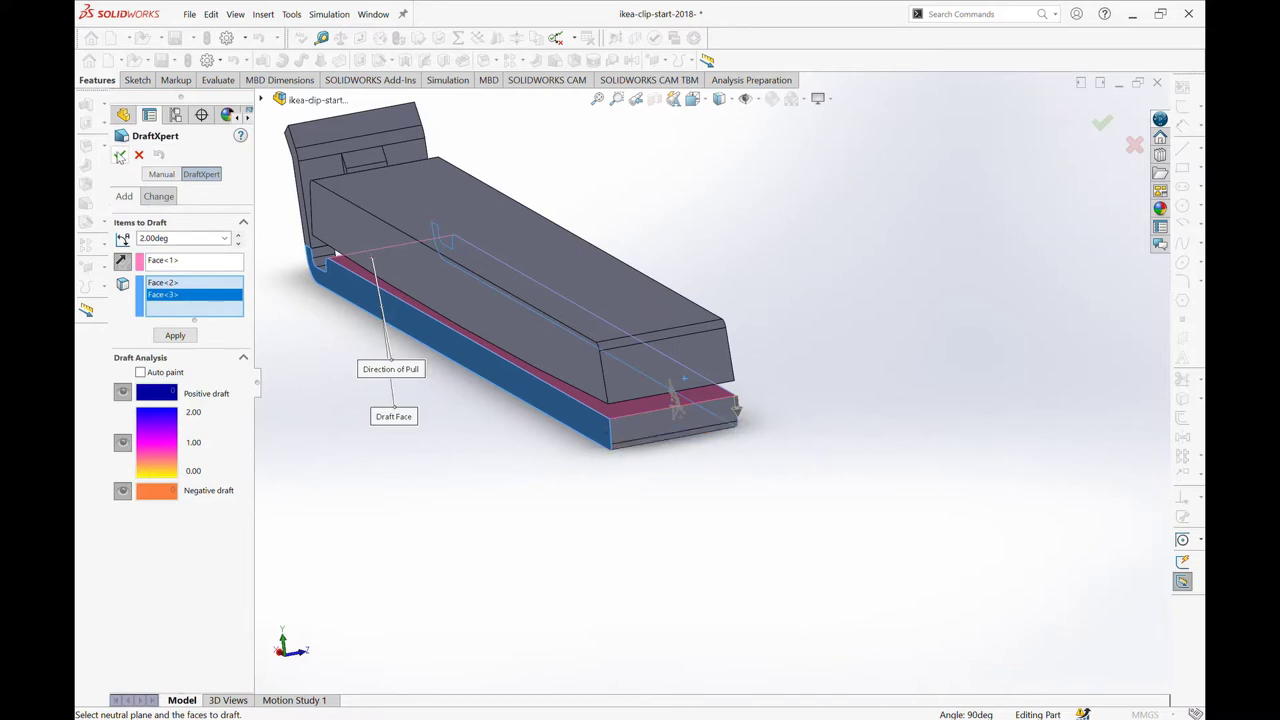
left_click(119, 155)
- Draft the upper jaw's two side faces at 2° from the lower jaw's inner face
scroll(725, 443, "down", 3)
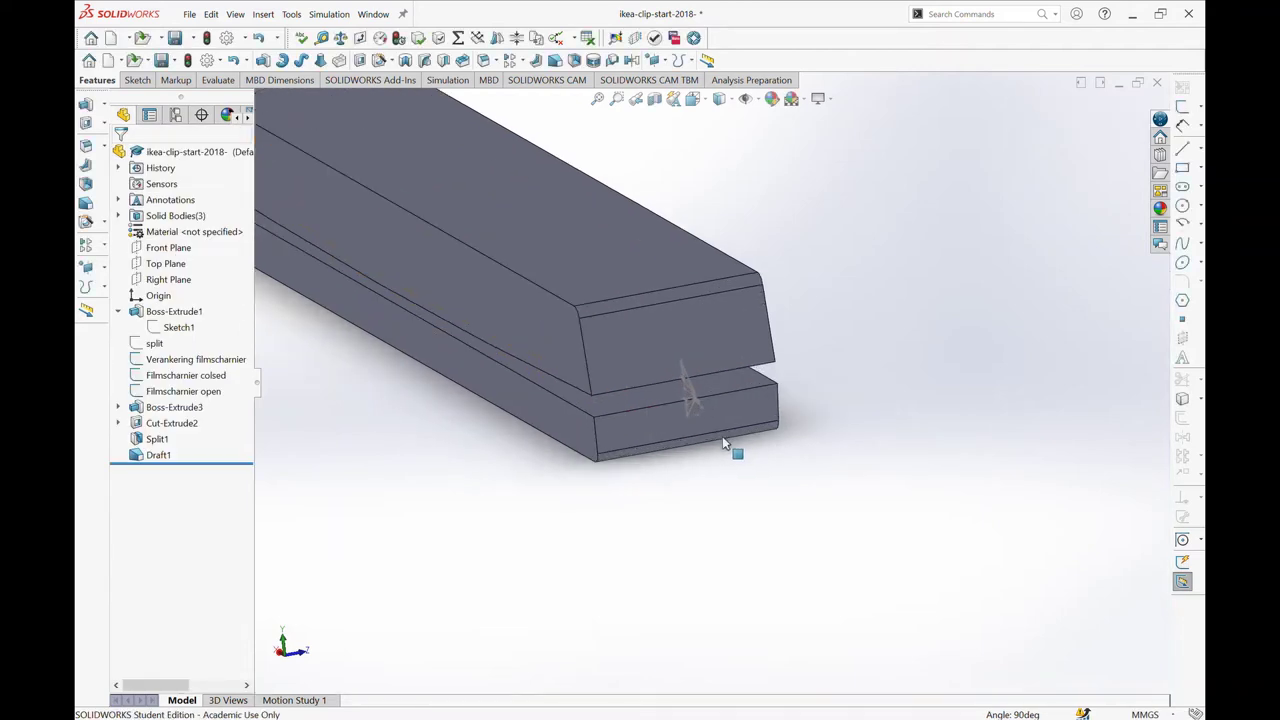
mouse_move(725, 443)
middle_mouse_down()
mouse_move(697, 417)
mouse_move(623, 434)
mouse_move(744, 412)
middle_mouse_up()
scroll(697, 436, "up", 3)
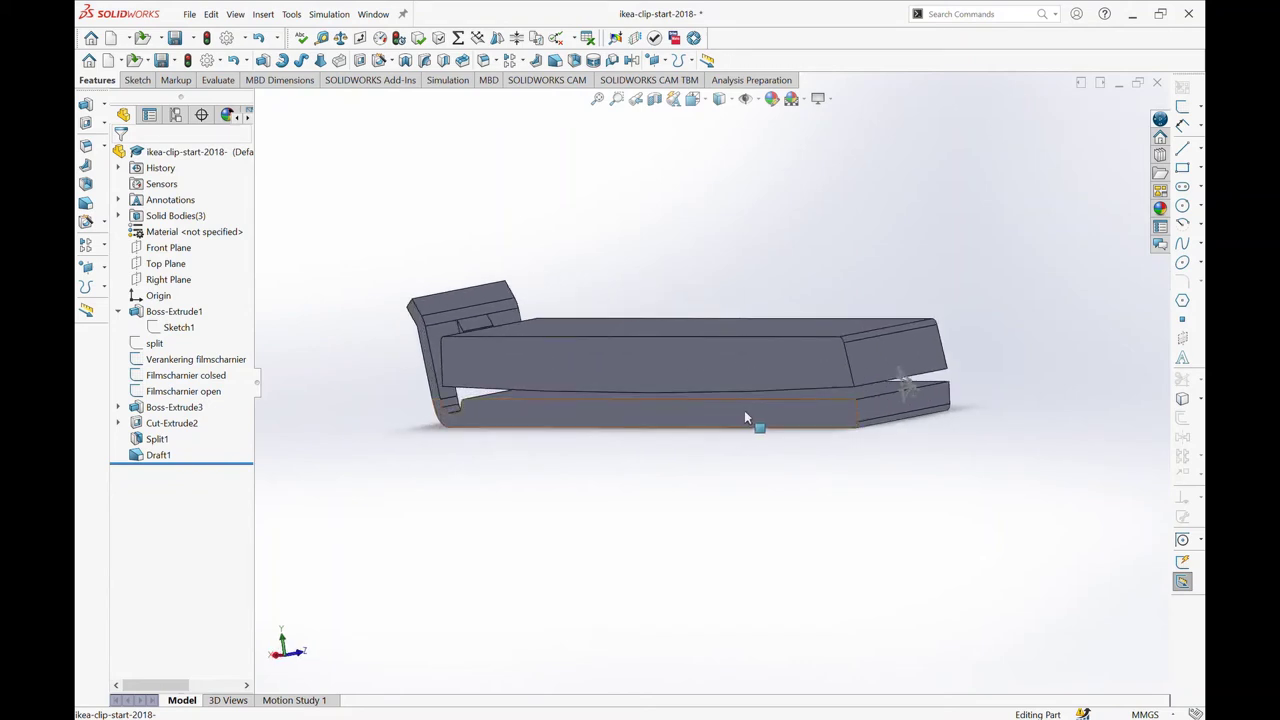
left_click_drag(744, 417, 766, 394)
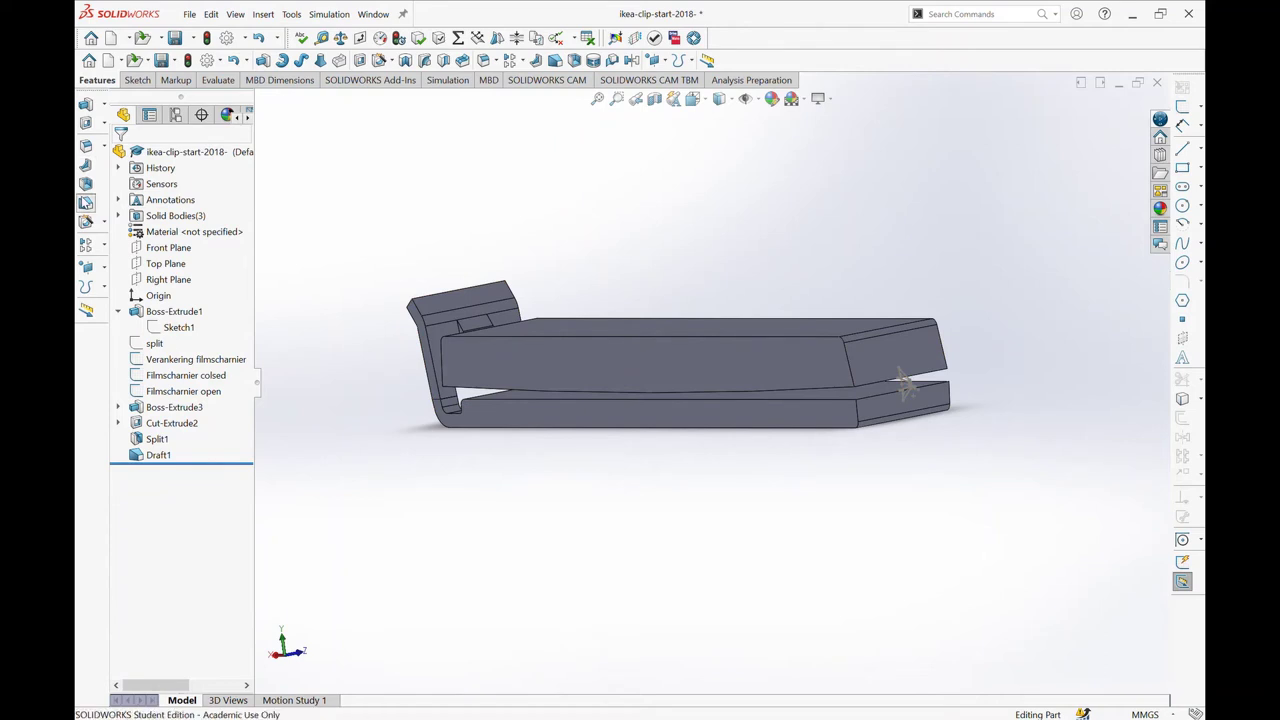
left_click(86, 146)
left_click(865, 388)
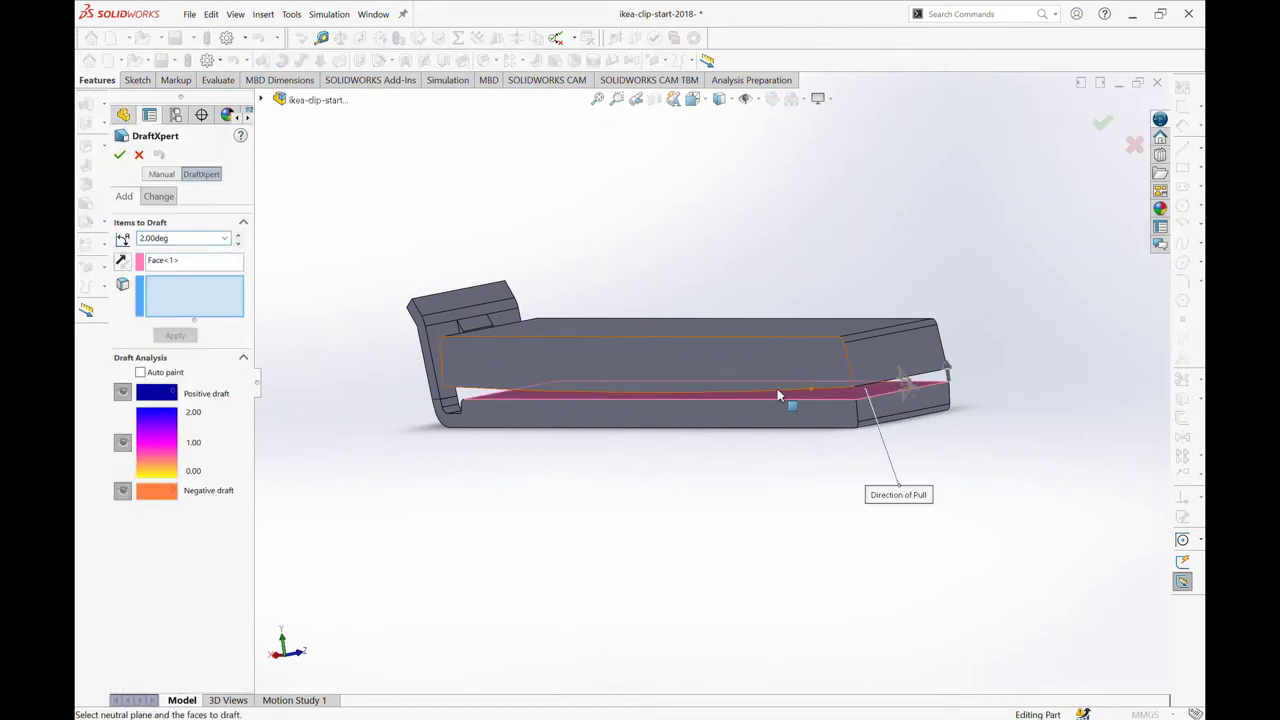
left_click(695, 368)
middle_click_drag(695, 368, 729, 361)
left_click(729, 361)
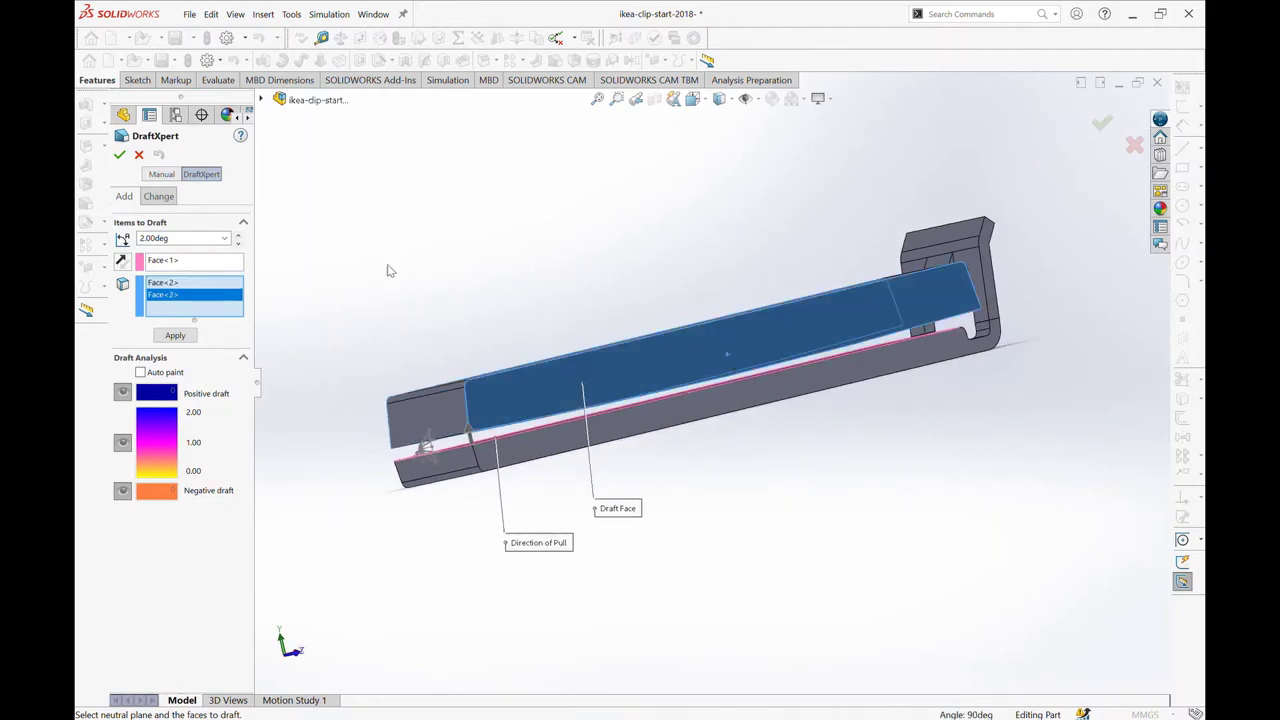
middle_click_drag(498, 311, 911, 481)
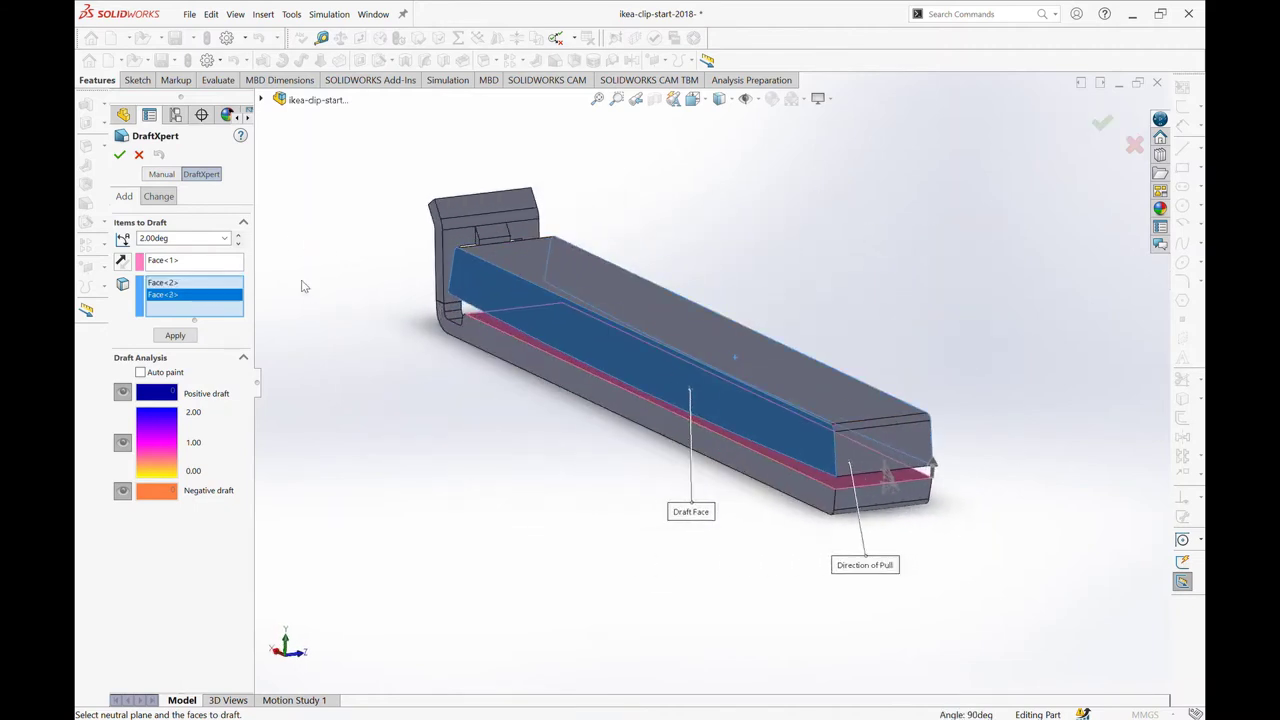
left_click(119, 155)
scroll(838, 458, "down", 5)
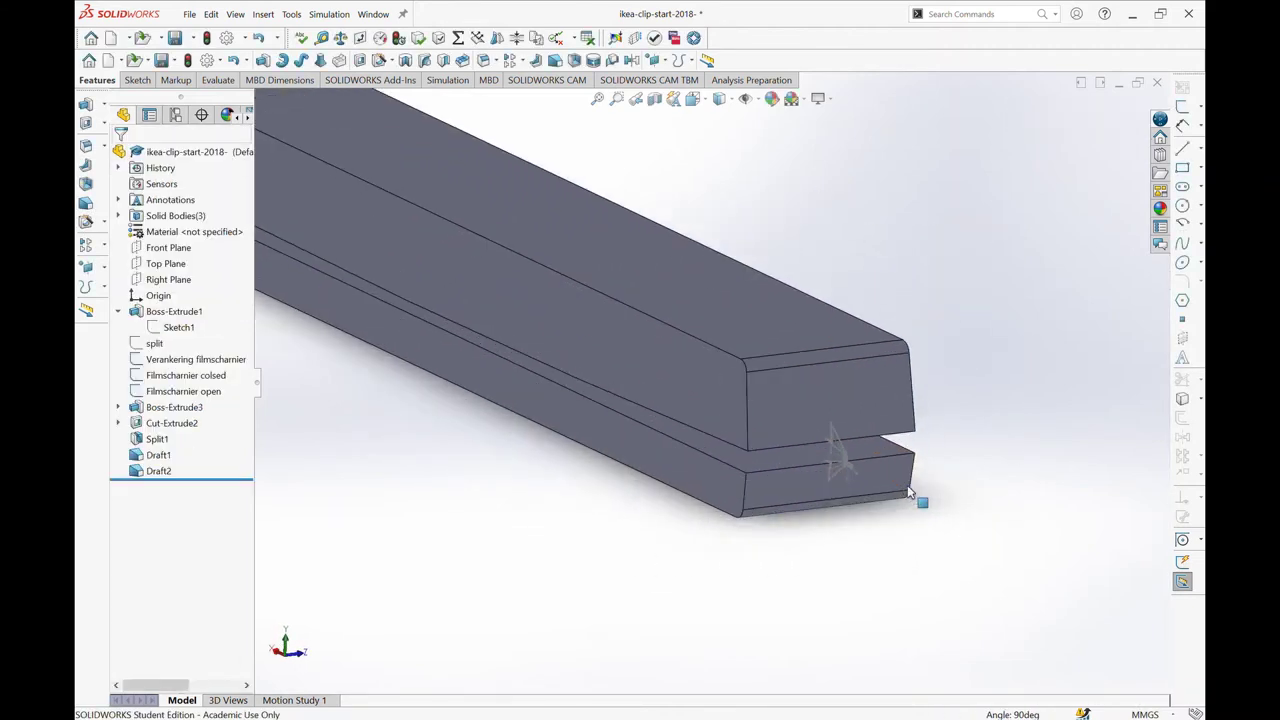
middle_click_drag(830, 493, 784, 460)
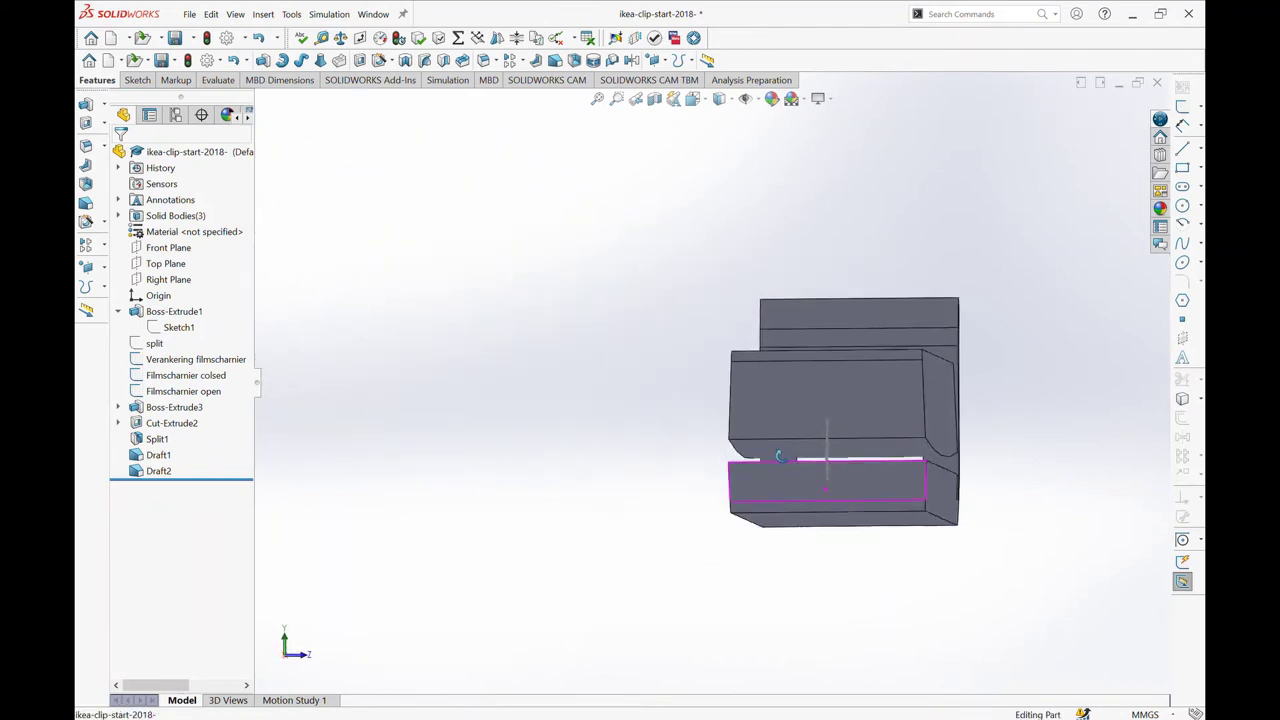
scroll(767, 450, "down", 2)
scroll(775, 459, "down", 3)
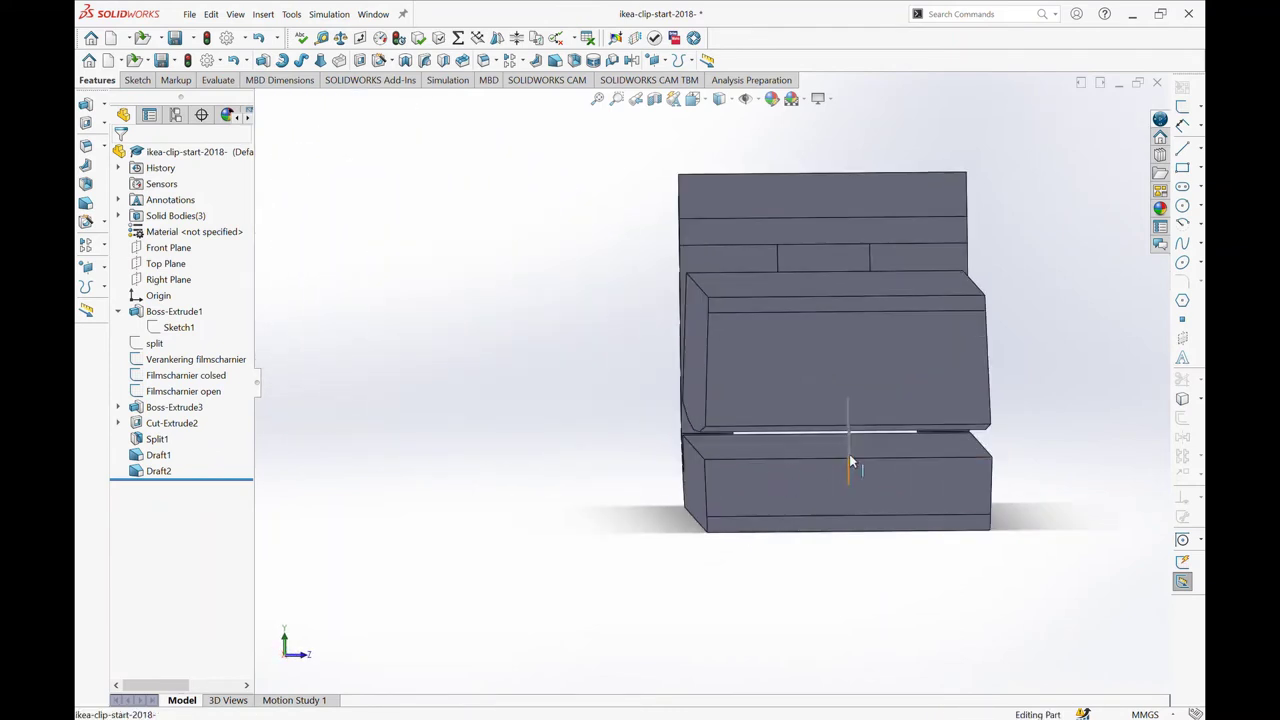
middle_click_drag(775, 459, 733, 407)
scroll(733, 407, "down", 1)
scroll(720, 405, "down", 2)
scroll(700, 412, "down", 1)
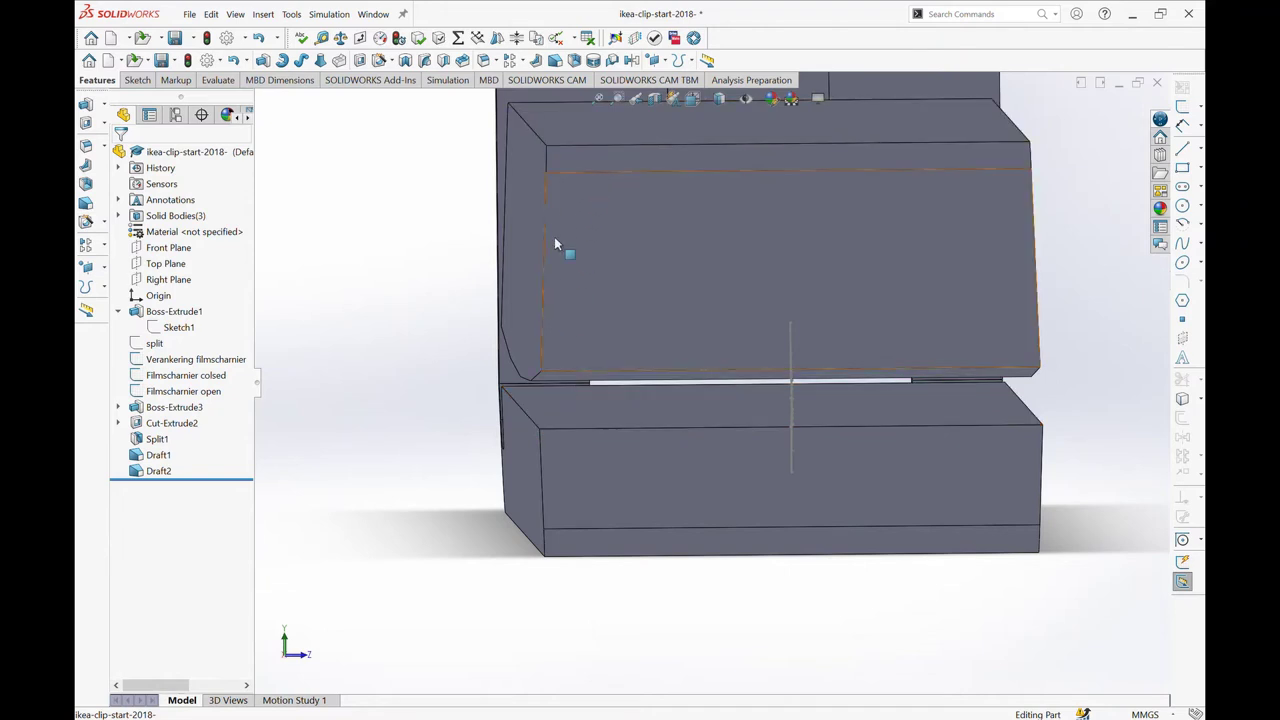
left_click(565, 383)
left_click(562, 426, "ctrl")
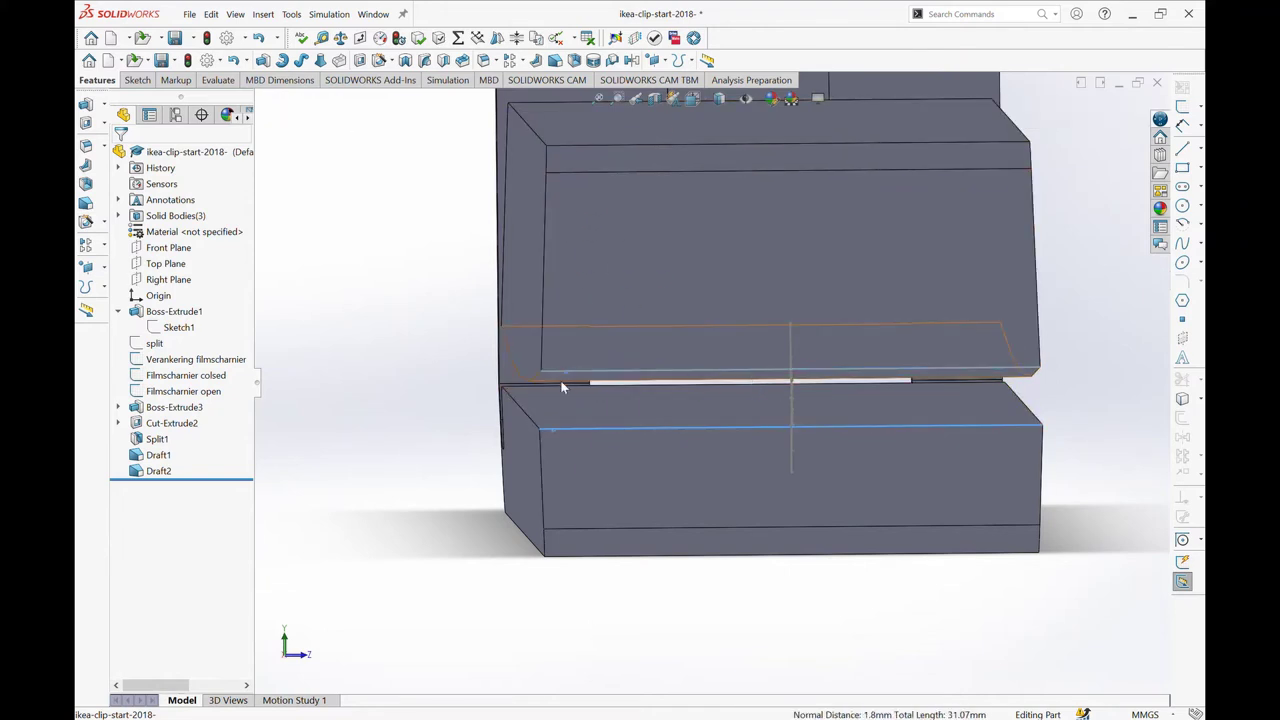
mouse_move(541, 368)
middle_mouse_down()
mouse_move(629, 439)
mouse_move(930, 402)
middle_mouse_up()
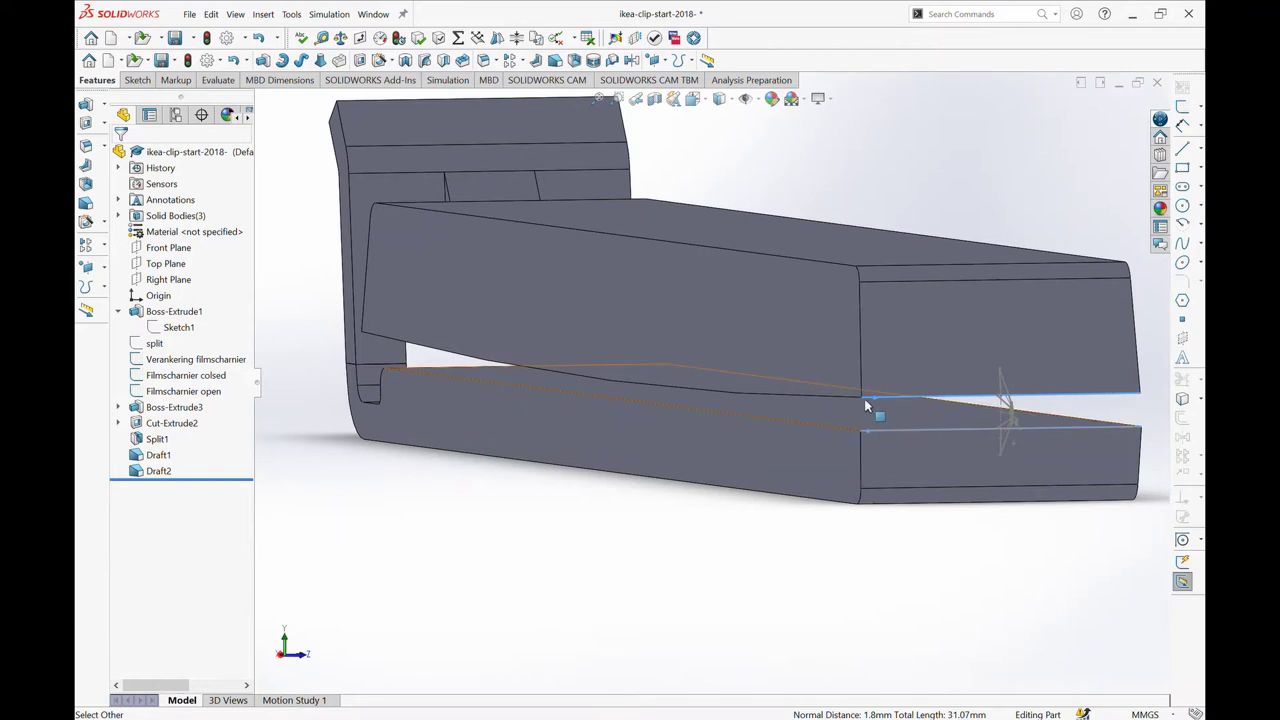
left_click(785, 515)
scroll(820, 405, "up", 2)
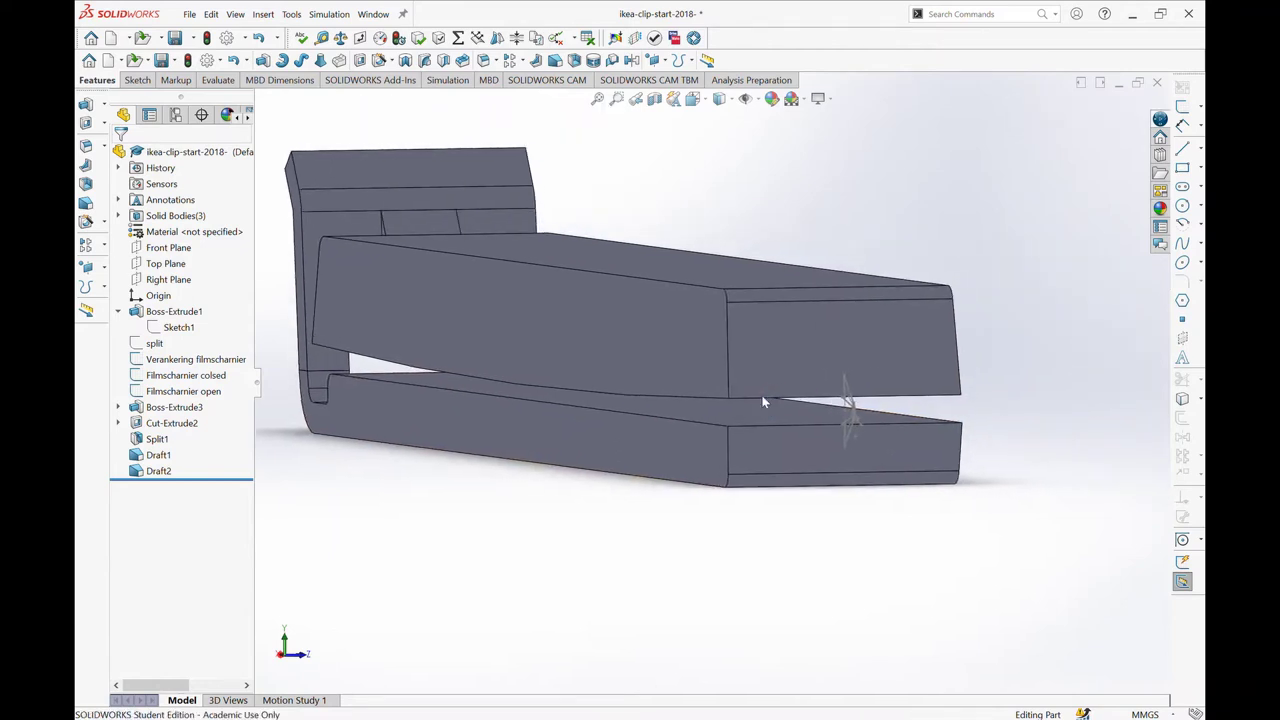
left_click(156, 471)
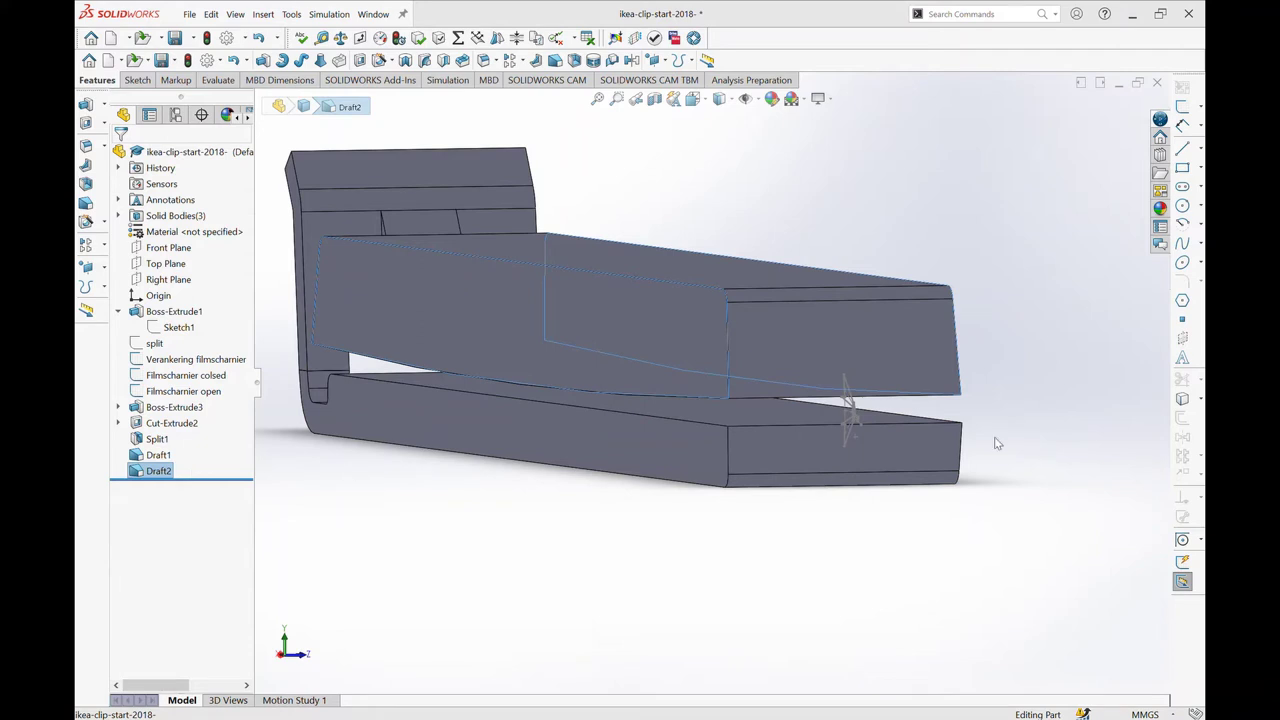
- Delete Draft2, then inspect the upper jaw's sloped inner faces from several angles
key("ctrl+z")
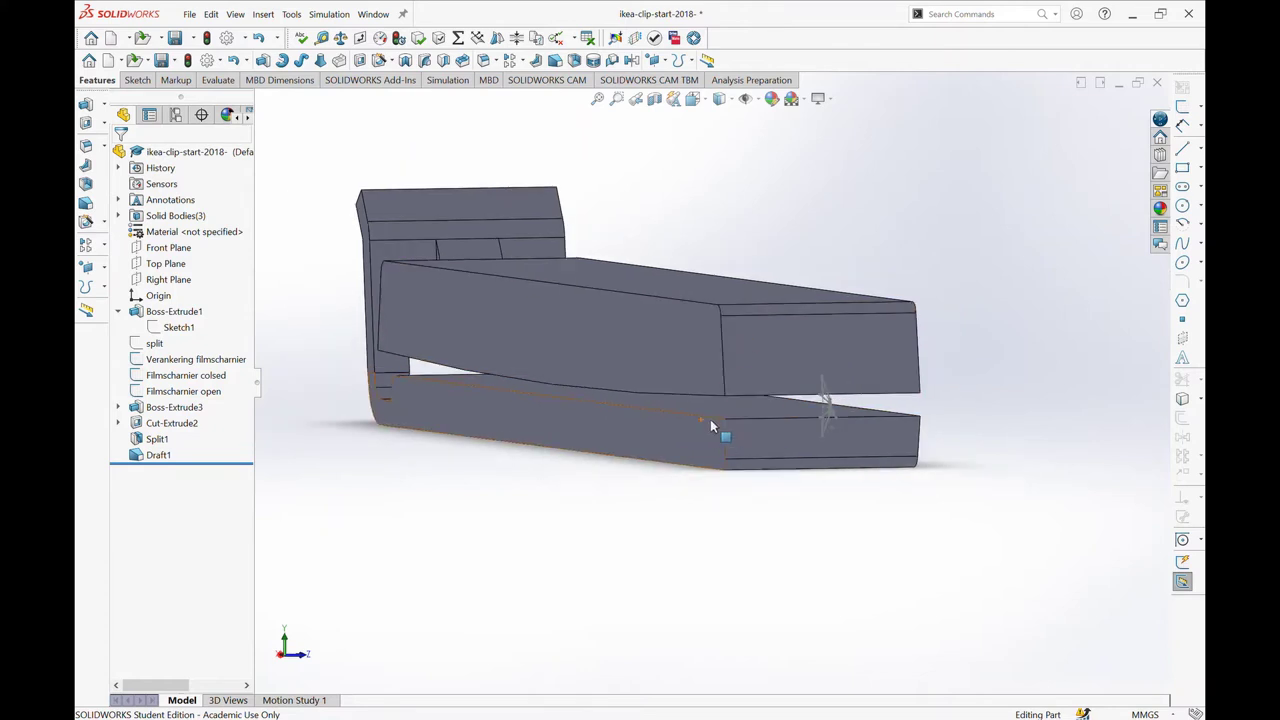
middle_click_drag(723, 440, 712, 395)
left_click(603, 374)
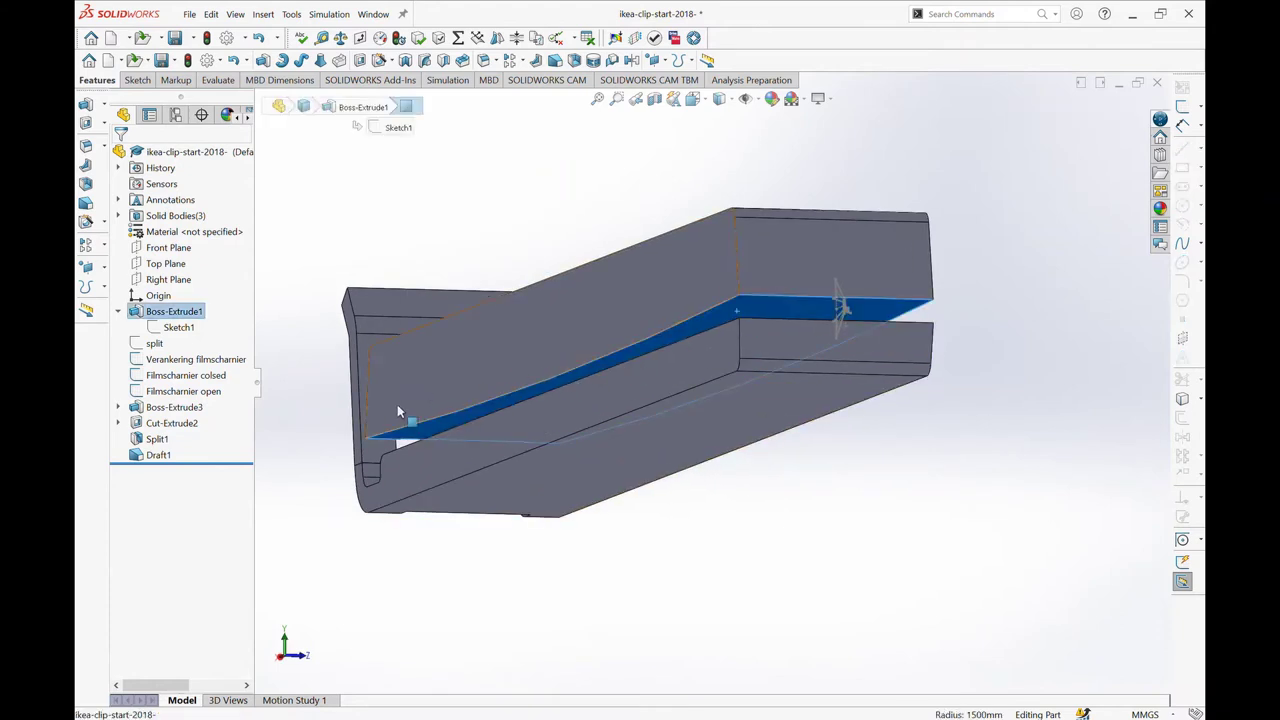
mouse_move(754, 340)
middle_mouse_down()
mouse_move(723, 349)
mouse_move(716, 334)
middle_mouse_up()
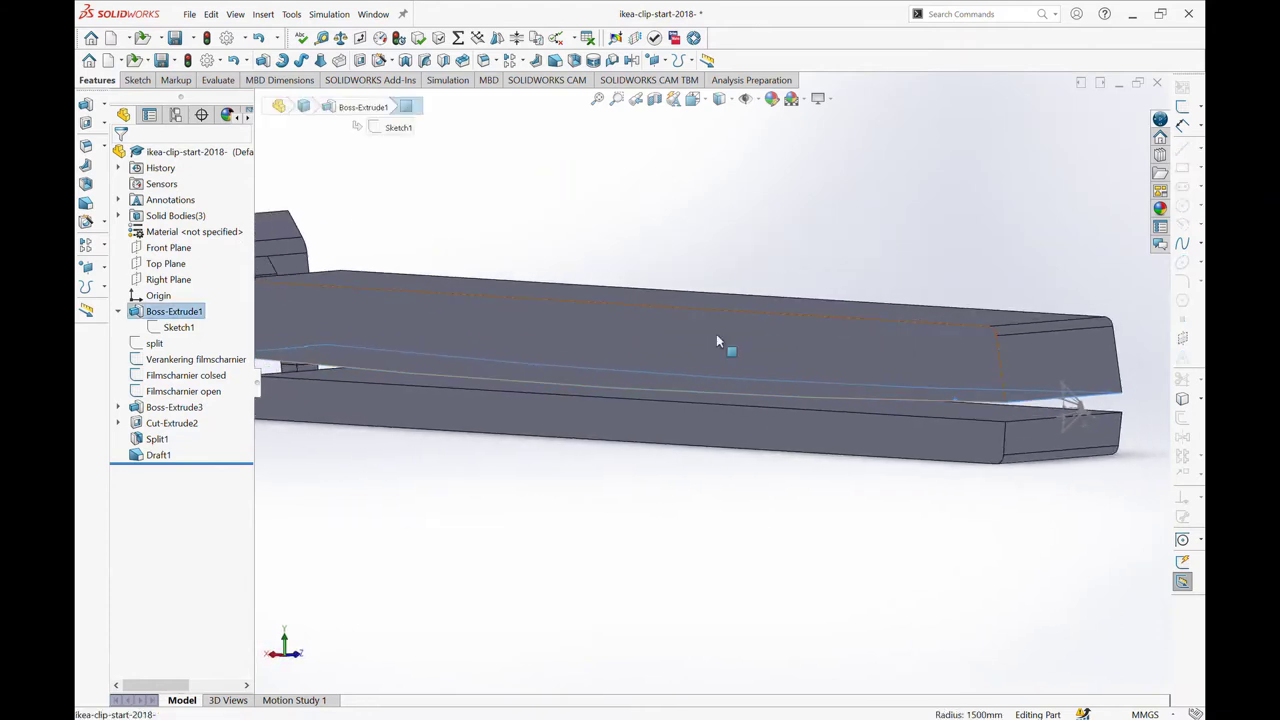
scroll(716, 334, "up", 3)
scroll(823, 394, "up", 1)
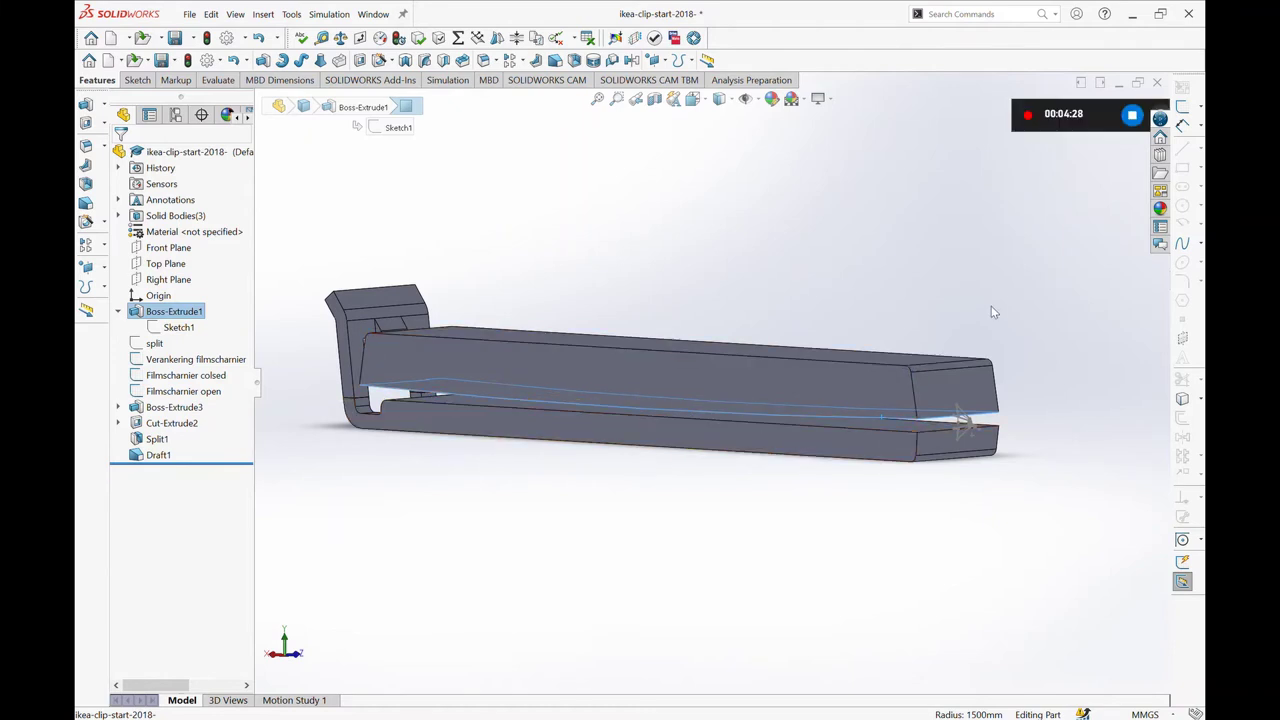
scroll(780, 413, "down", 3)
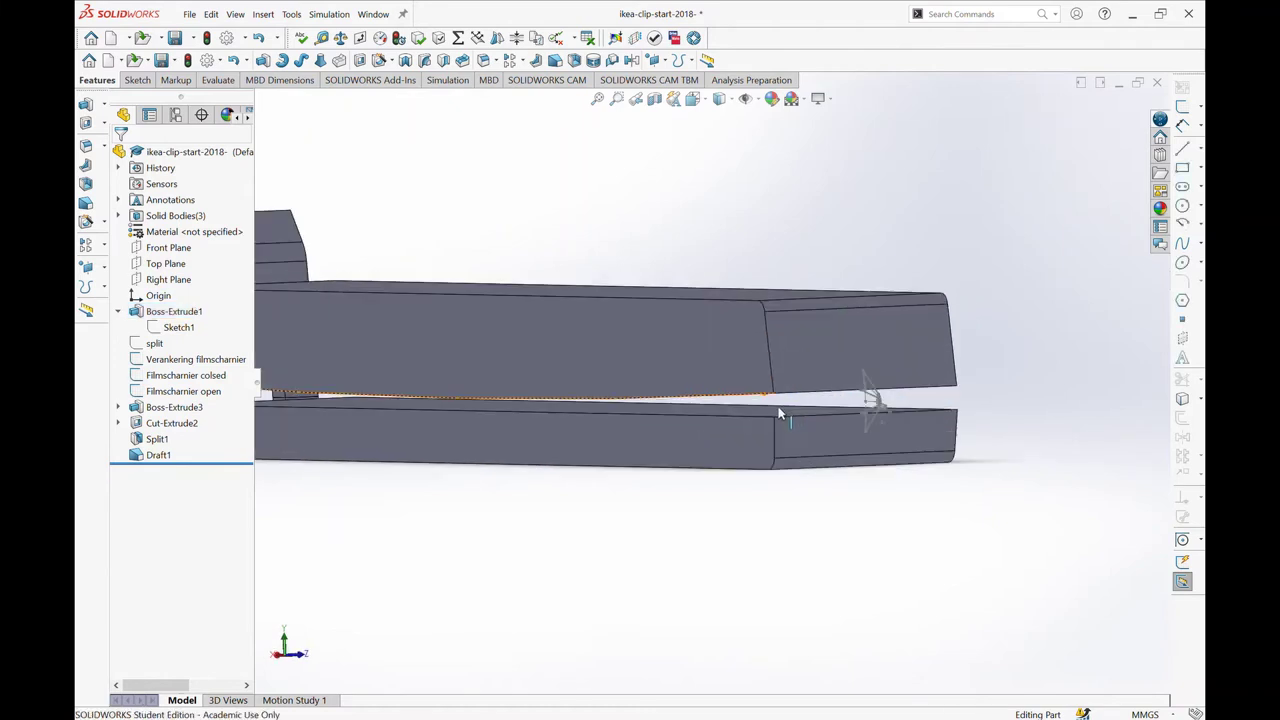
middle_click_drag(780, 413, 686, 380)
left_click(677, 354)
scroll(610, 300, "up", 3)
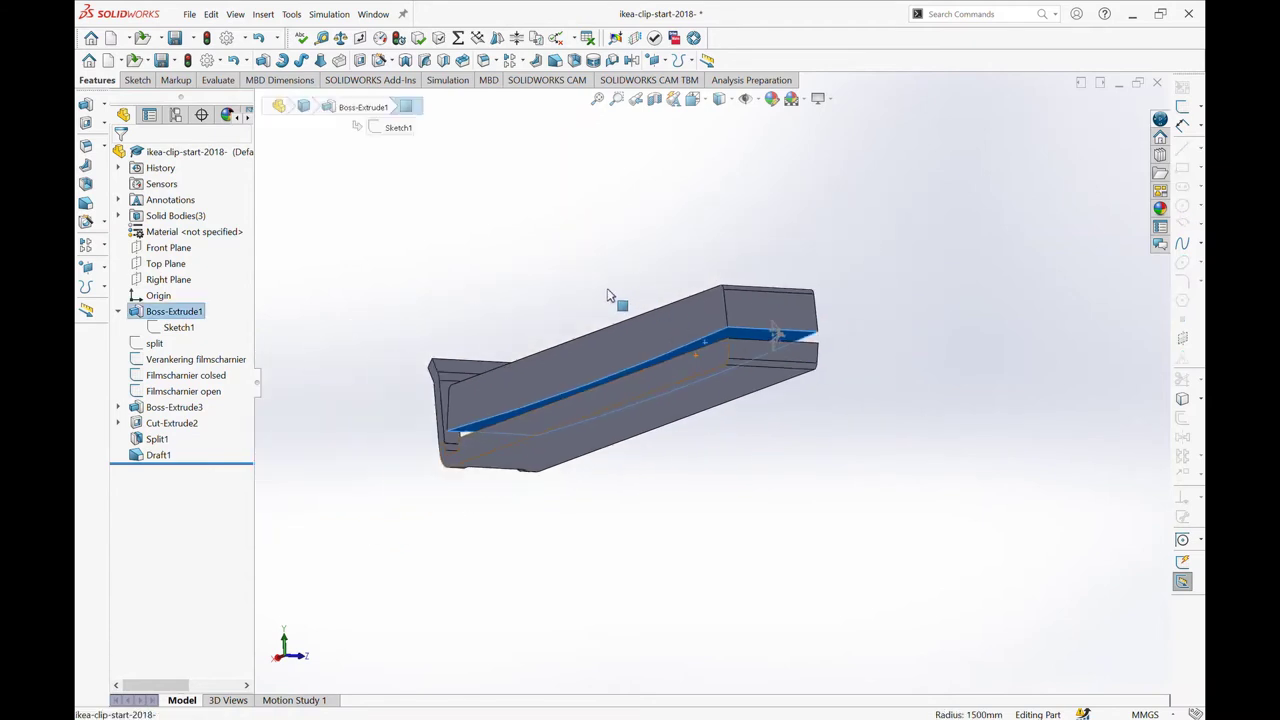
mouse_move(607, 295)
middle_mouse_down()
mouse_move(620, 309)
mouse_move(661, 253)
middle_mouse_up()
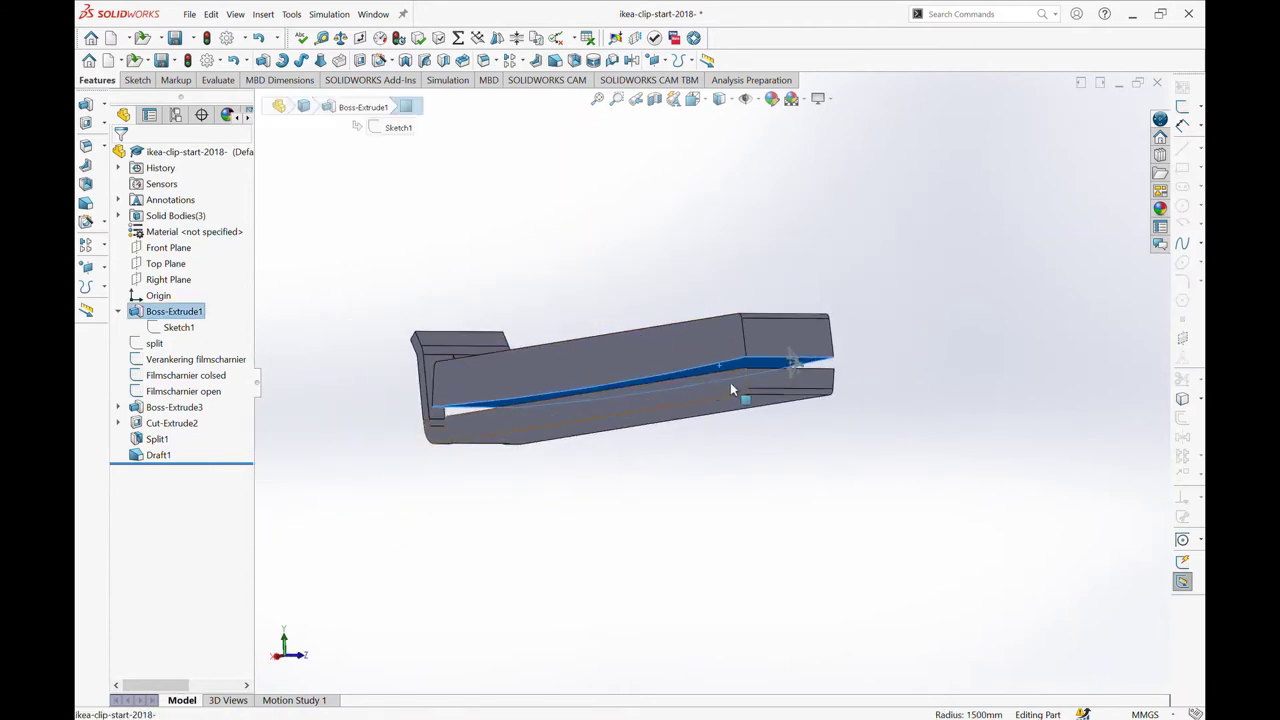
left_click(544, 451)
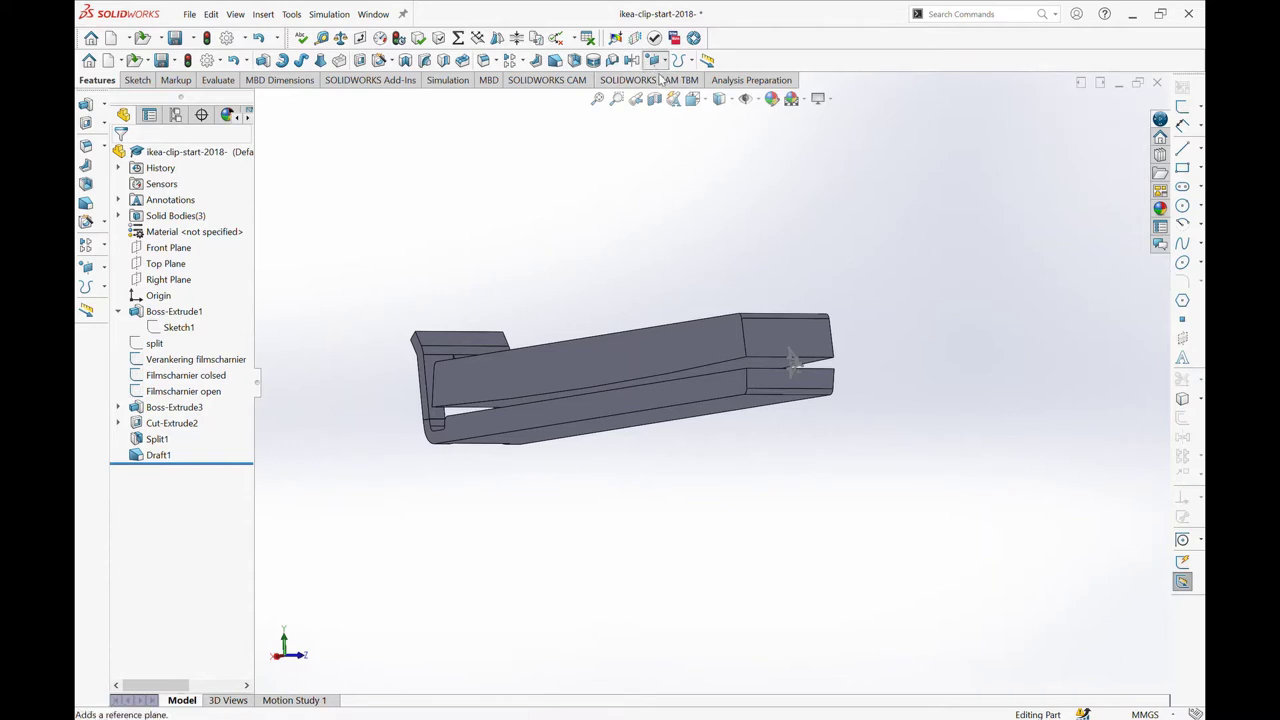
- Create Plane1 through the lower jaw's inner face and the jaw-tip vertex
left_click(655, 61)
middle_click_drag(674, 177, 826, 463)
scroll(790, 430, "down", 3)
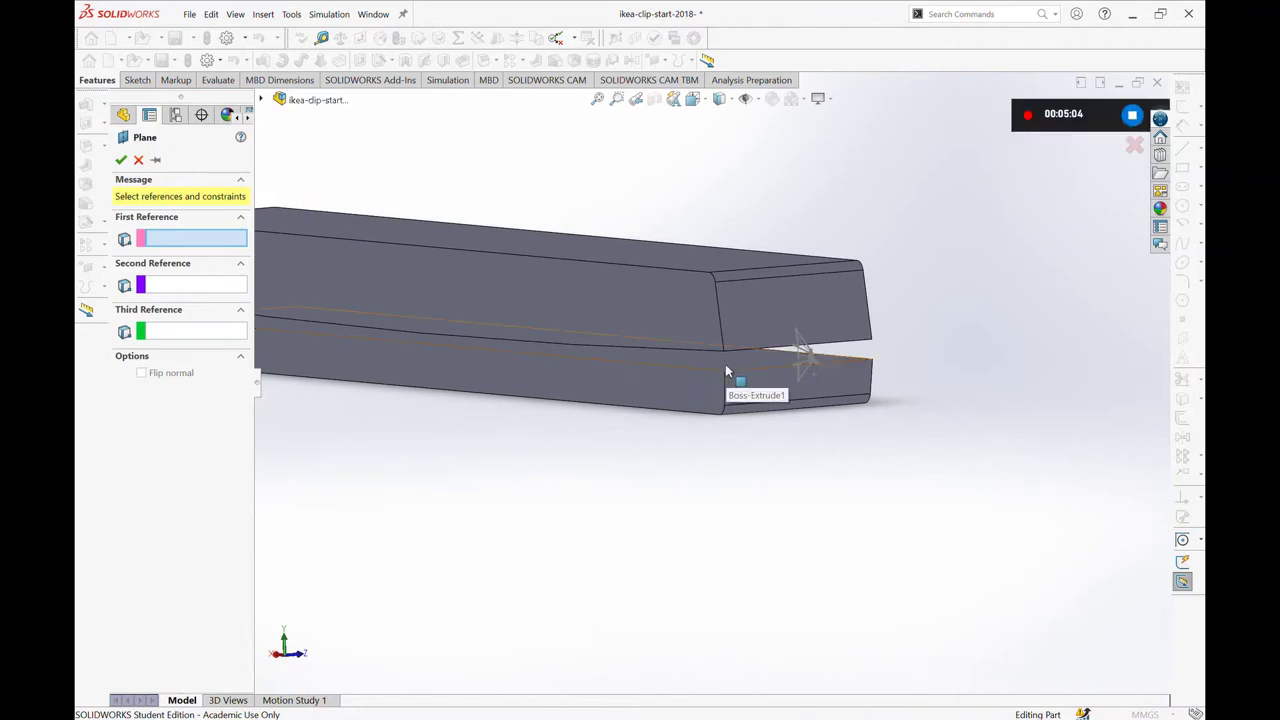
left_click(733, 368)
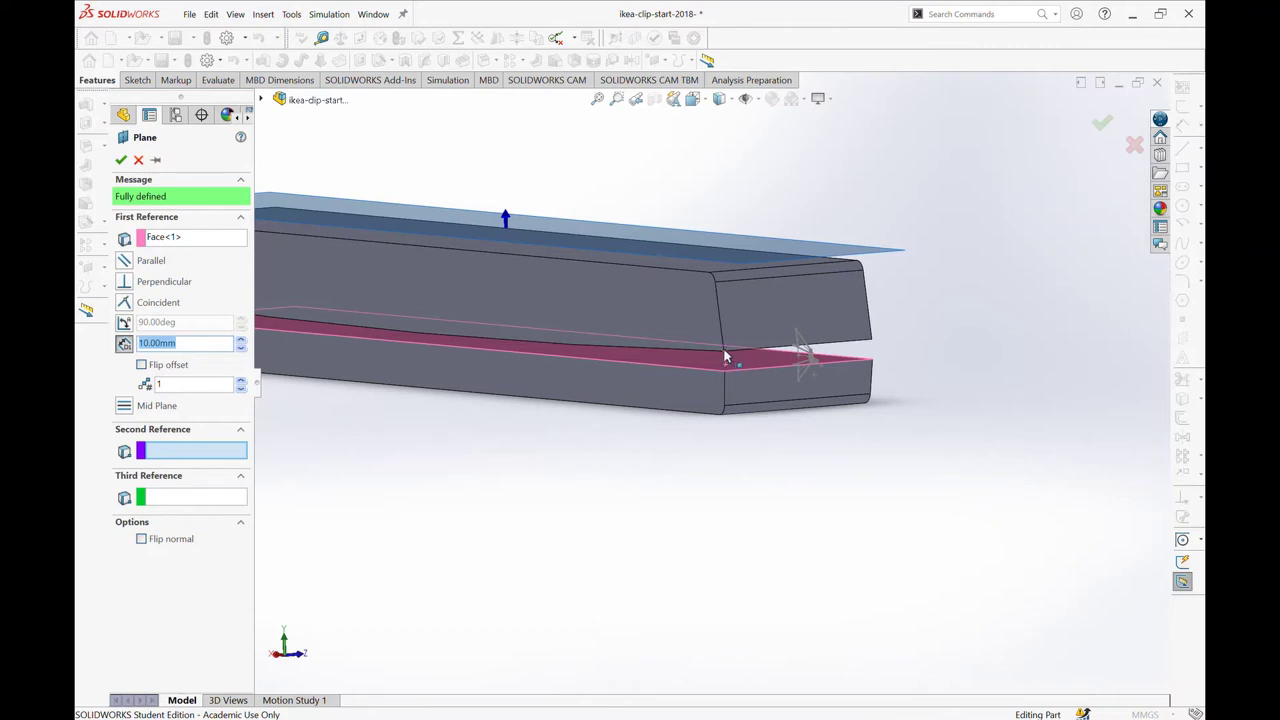
left_click(724, 360)
scroll(715, 368, "up", 2)
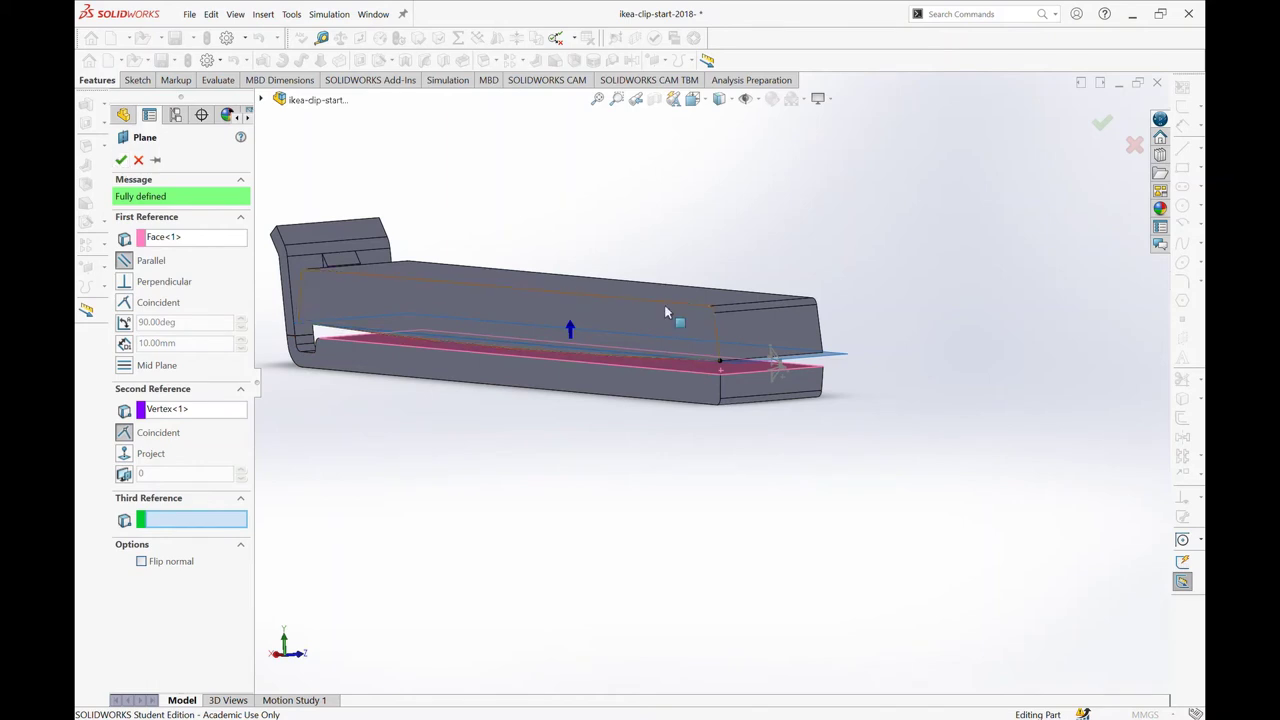
left_click(121, 160)
- Draft the long top face and a second jaw face at 2° from Plane1, pulling upward
scroll(848, 375, "up", 3)
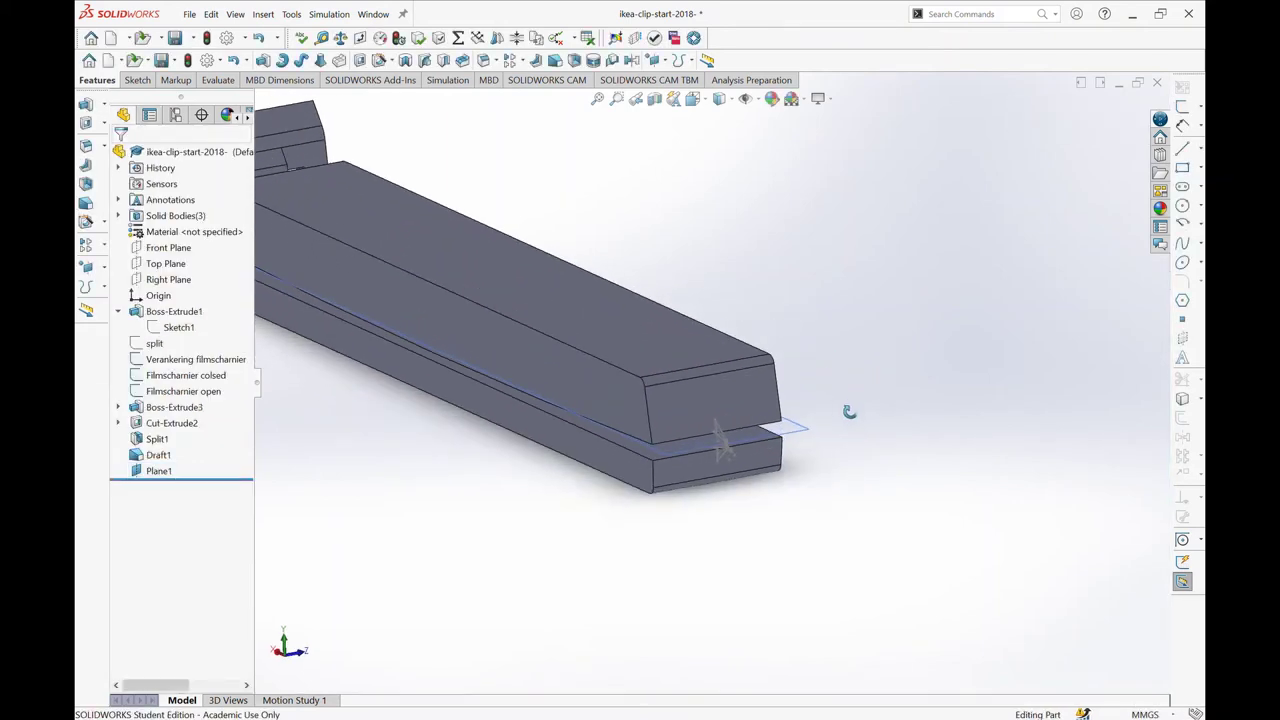
middle_click_drag(848, 375, 834, 405)
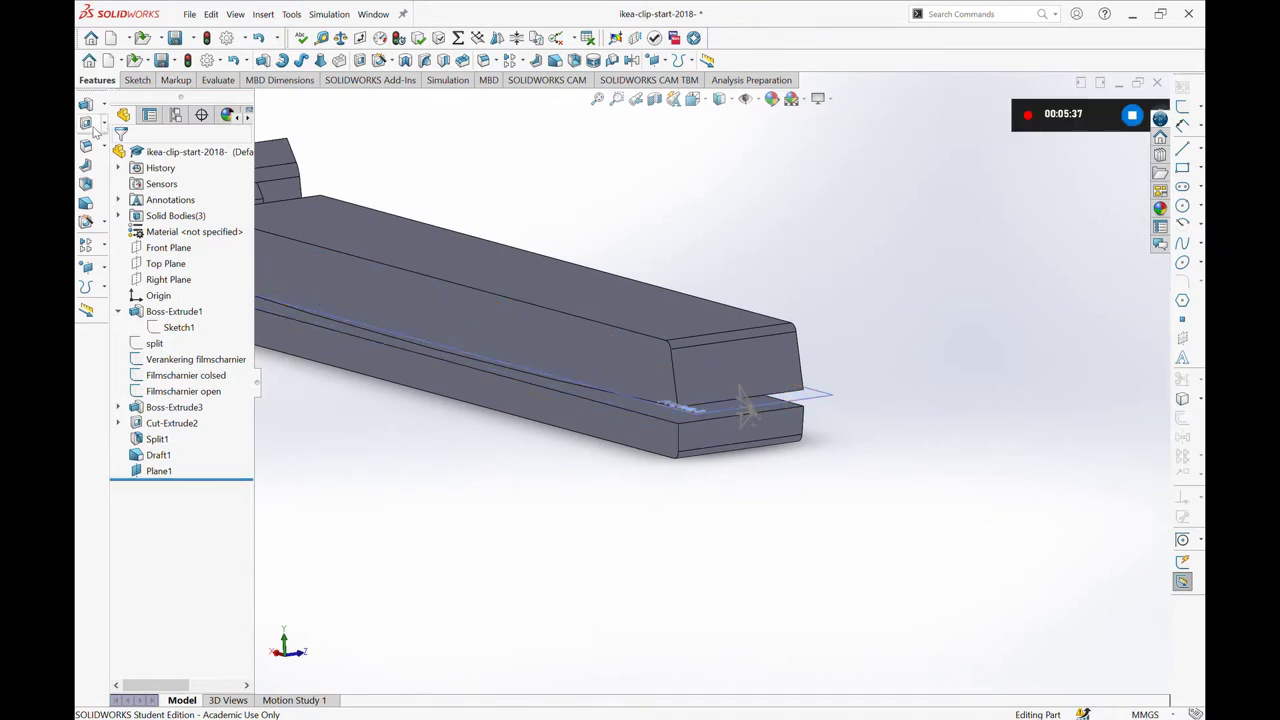
left_click(86, 203)
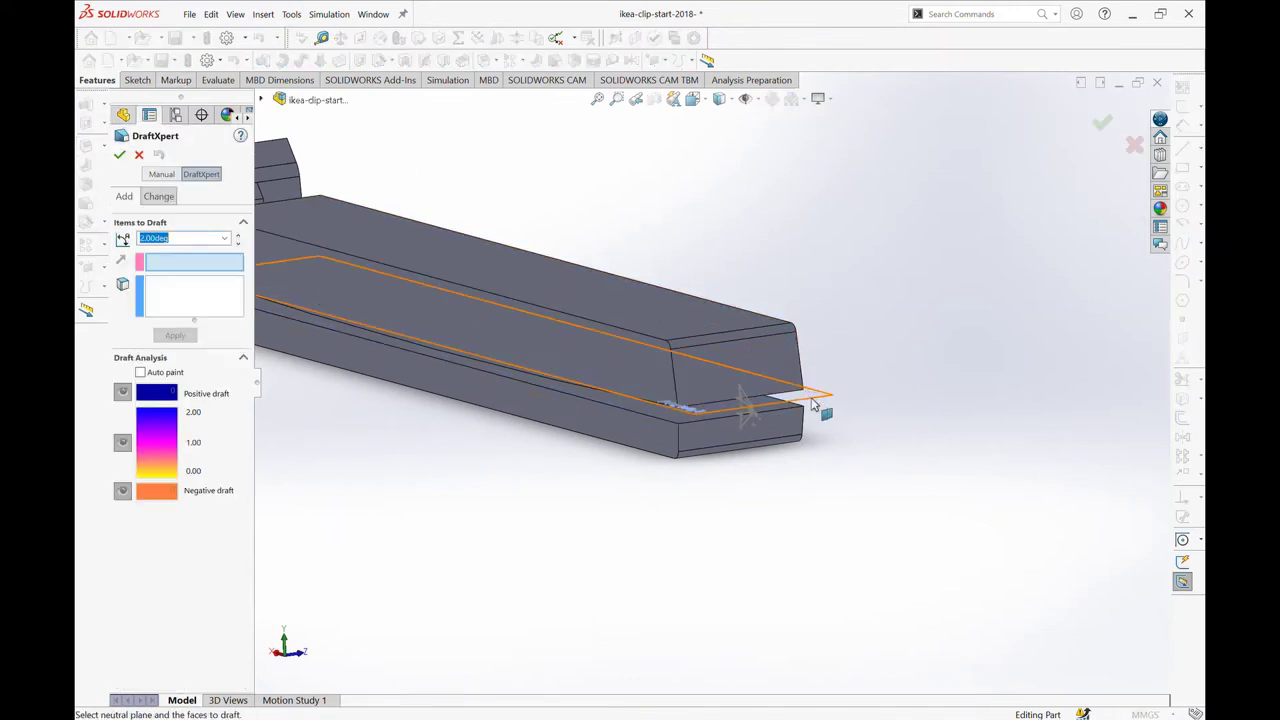
left_click(826, 400)
left_click(521, 330)
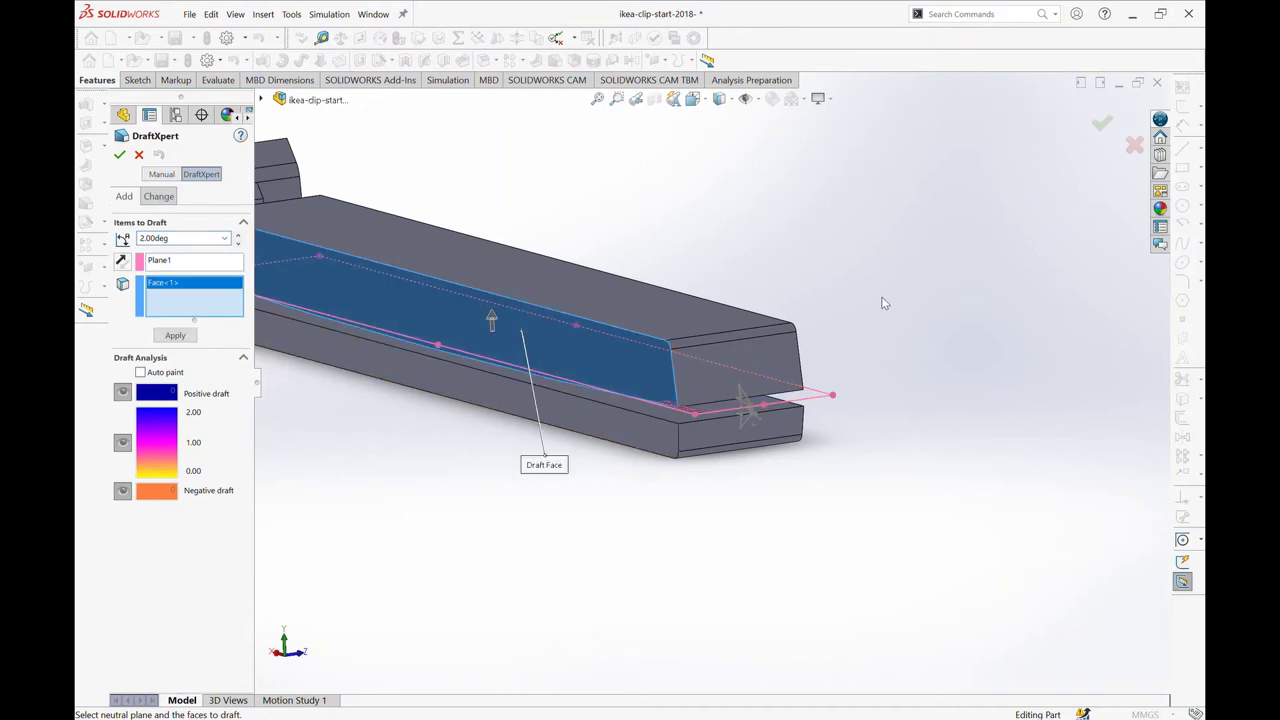
mouse_move(521, 330)
middle_mouse_down()
mouse_move(777, 314)
mouse_move(492, 311)
mouse_move(566, 295)
mouse_move(520, 305)
middle_mouse_up()
left_click(486, 320)
scroll(471, 320, "up", 4)
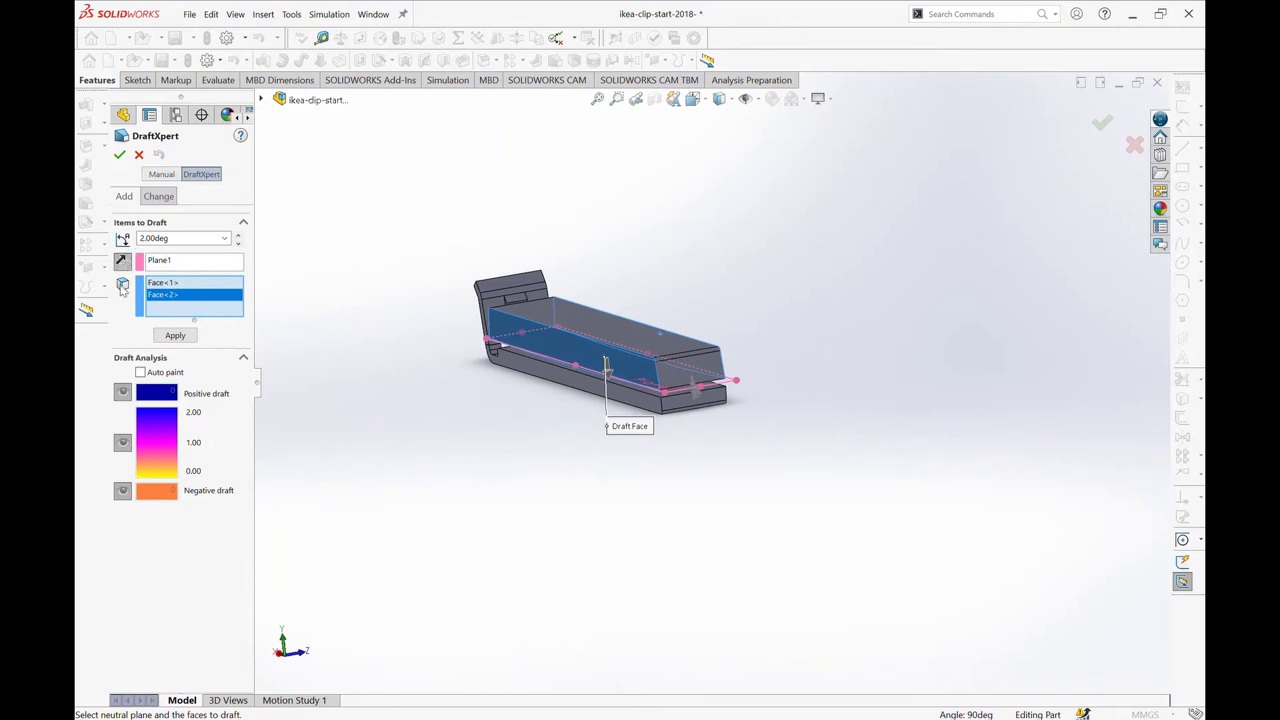
left_click(121, 261)
left_click(121, 261)
scroll(527, 340, "down", 2)
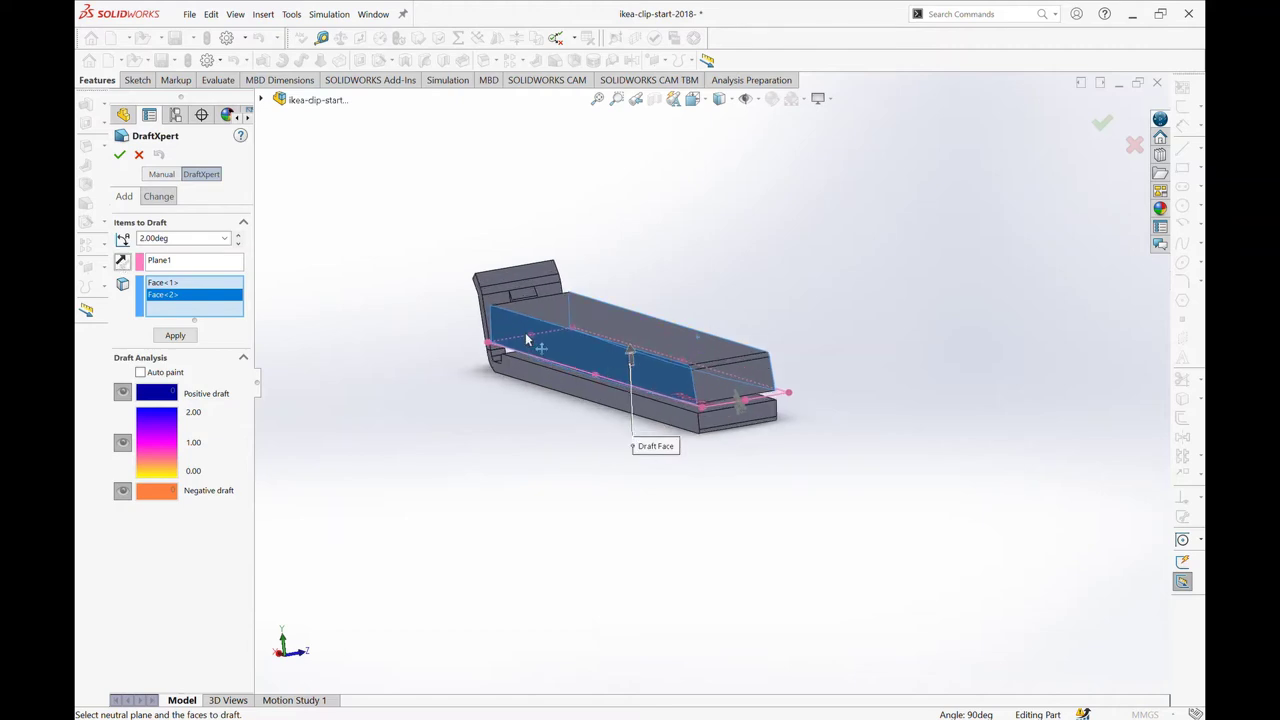
left_click(120, 156)
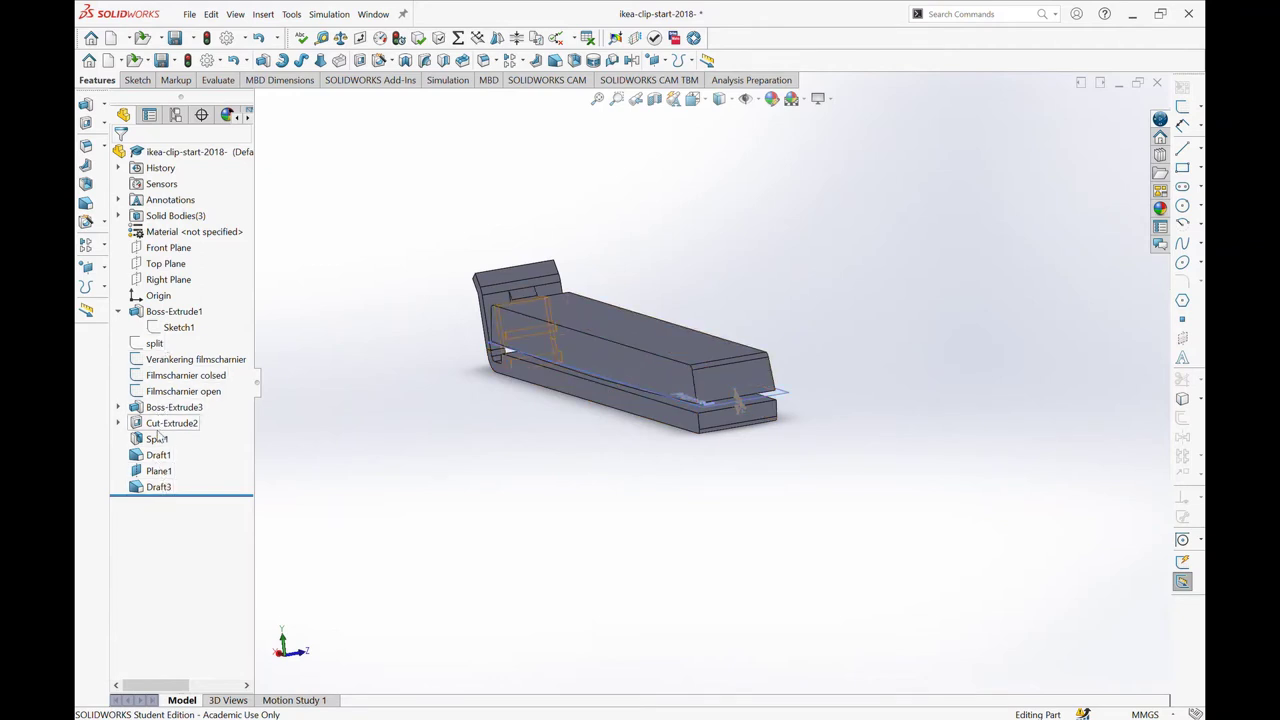
- Hide Plane1 and check the drafted jaw edges at the tip end
left_click(158, 470)
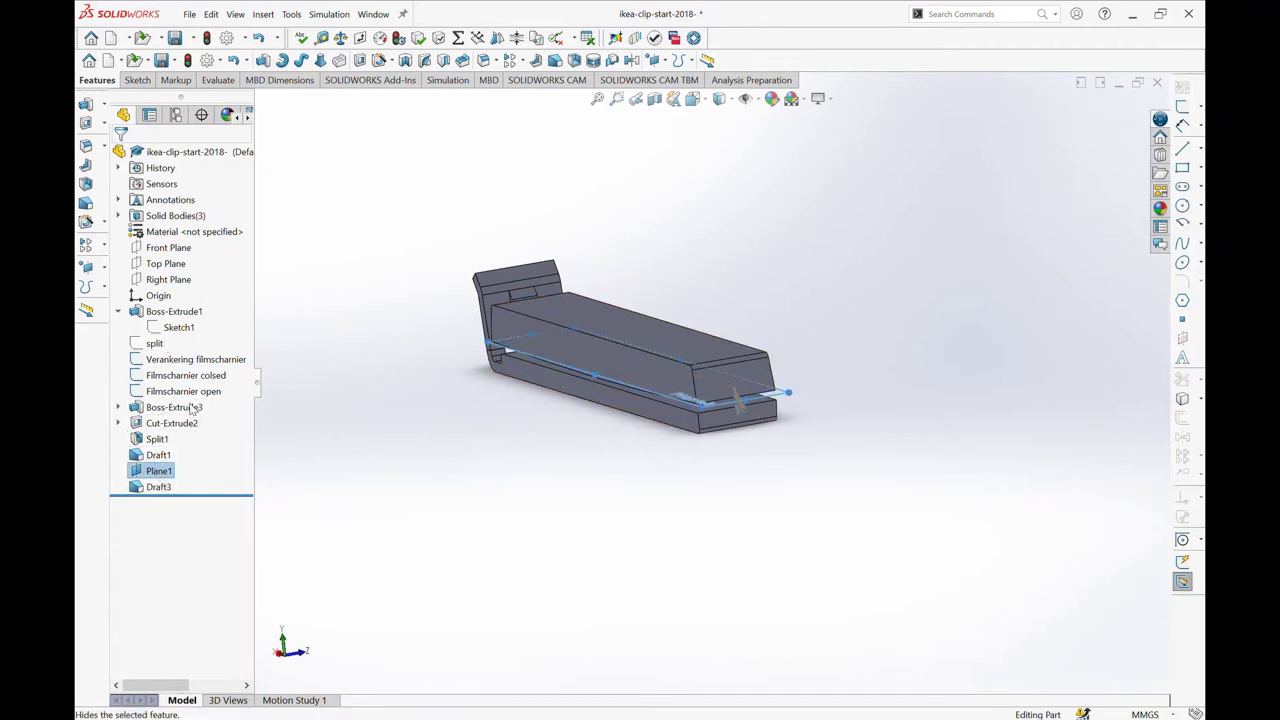
left_click(440, 440)
scroll(780, 429, "down", 5)
mouse_move(603, 429)
middle_mouse_down()
mouse_move(619, 395)
mouse_move(570, 419)
middle_mouse_up()
scroll(520, 374, "down", 3)
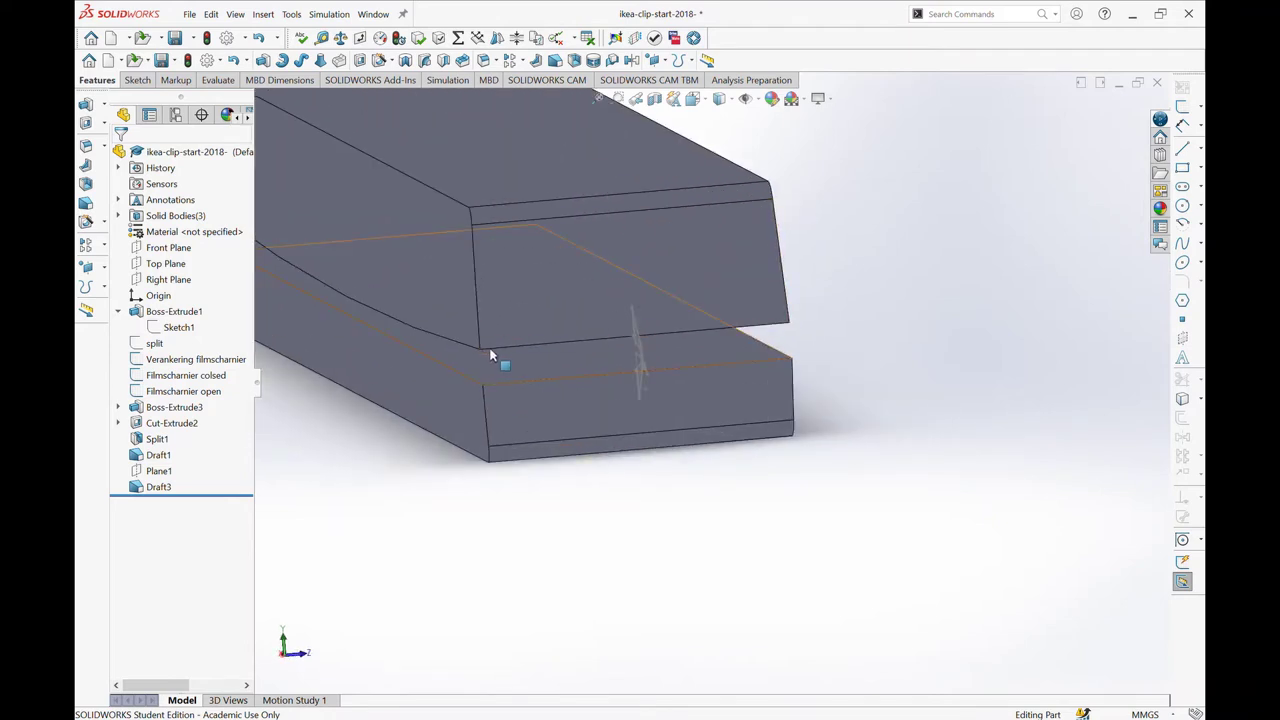
left_click(494, 349)
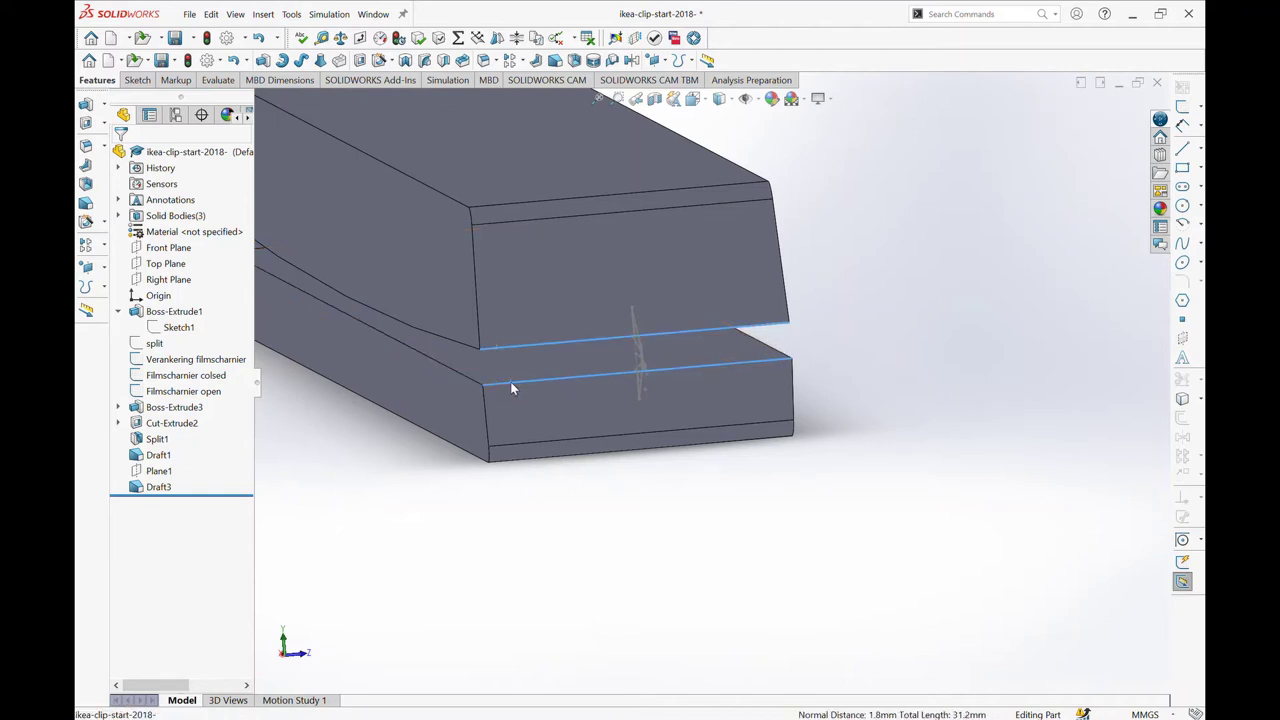
middle_click_drag(500, 390, 583, 381)
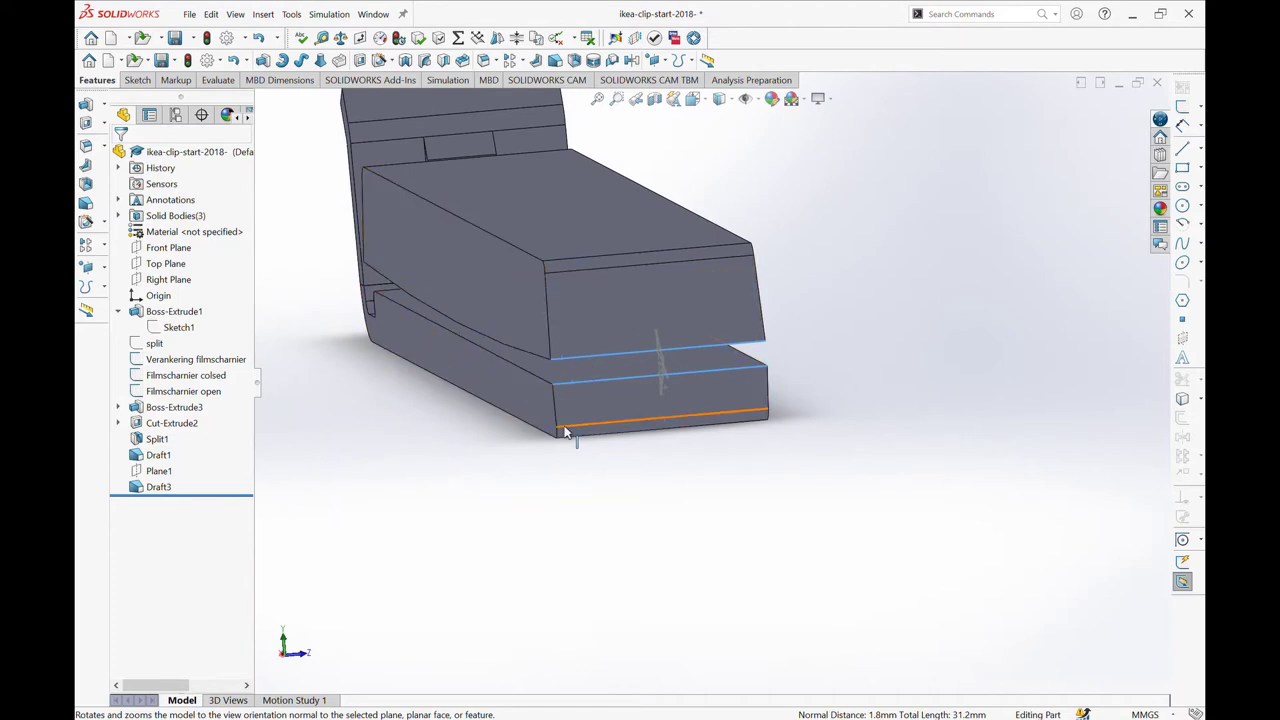
left_click(853, 277)
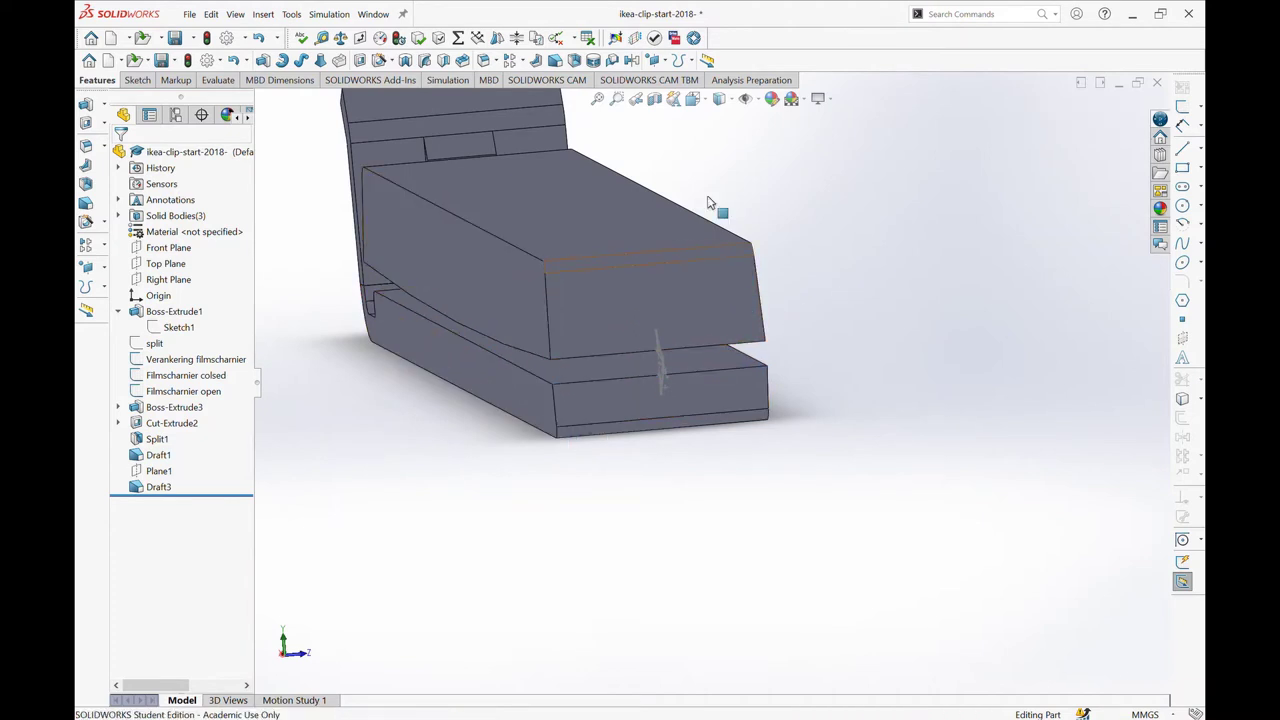
- Switch to the Left view, zoom around the slot, then orbit back to 3-D
left_click(690, 100)
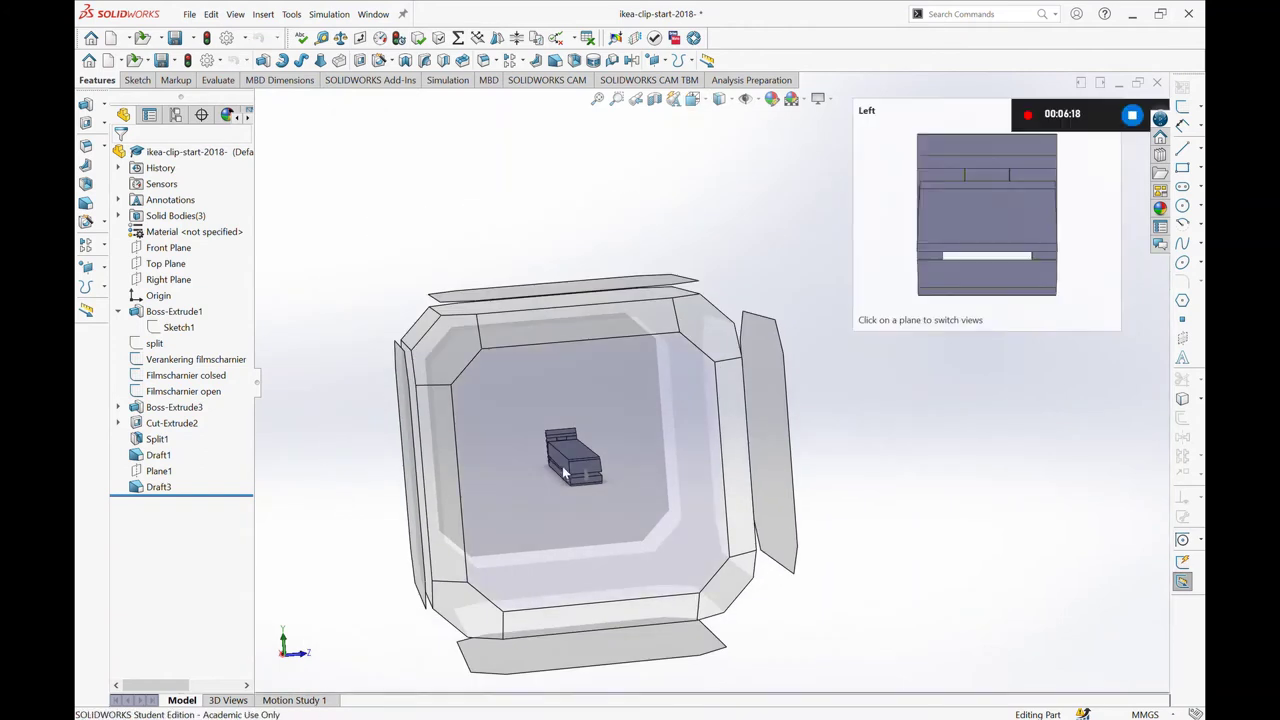
left_click(591, 480)
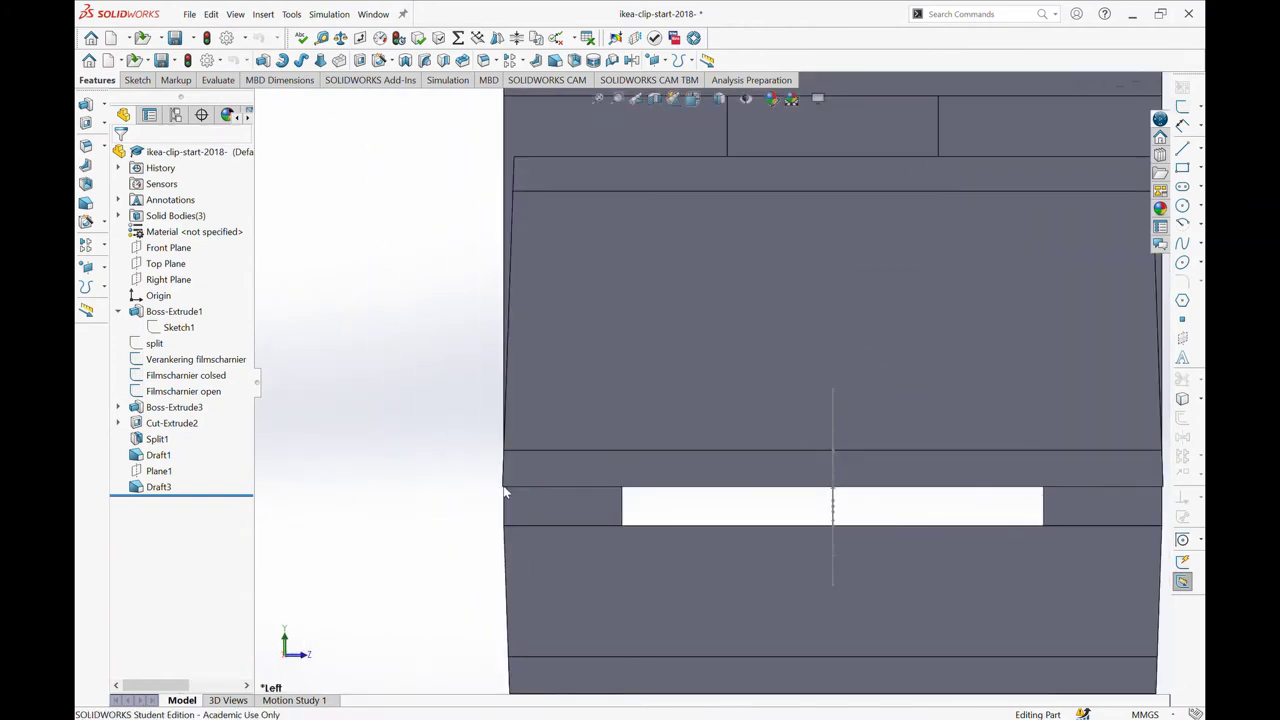
scroll(505, 491, "down", 2)
scroll(508, 500, "down", 4)
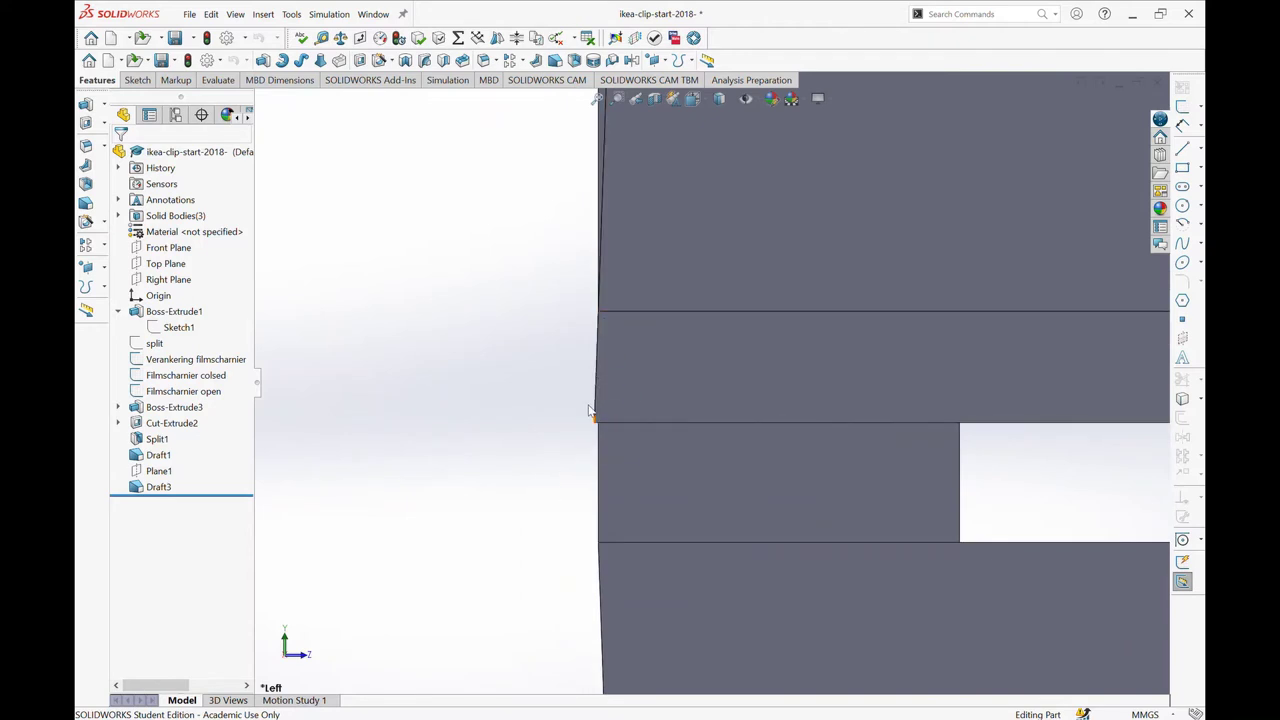
scroll(590, 410, "up", 3)
scroll(631, 383, "up", 3)
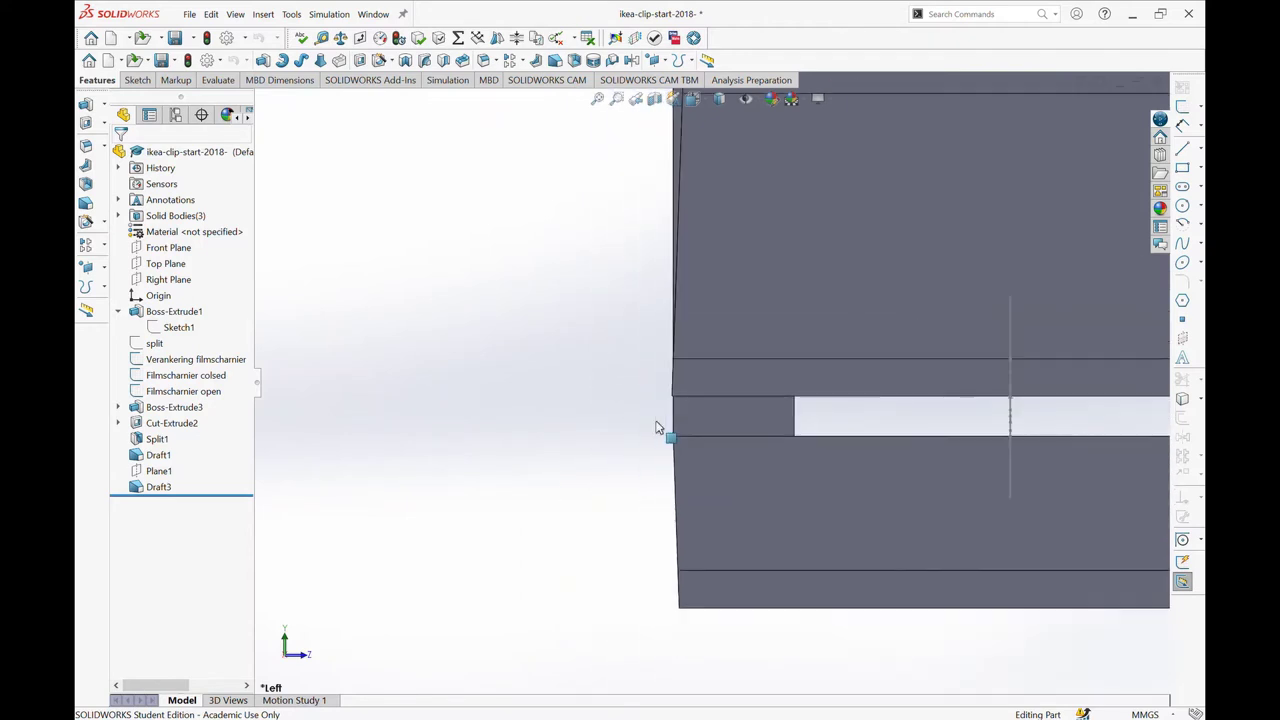
scroll(683, 362, "up", 3)
scroll(540, 356, "up", 2)
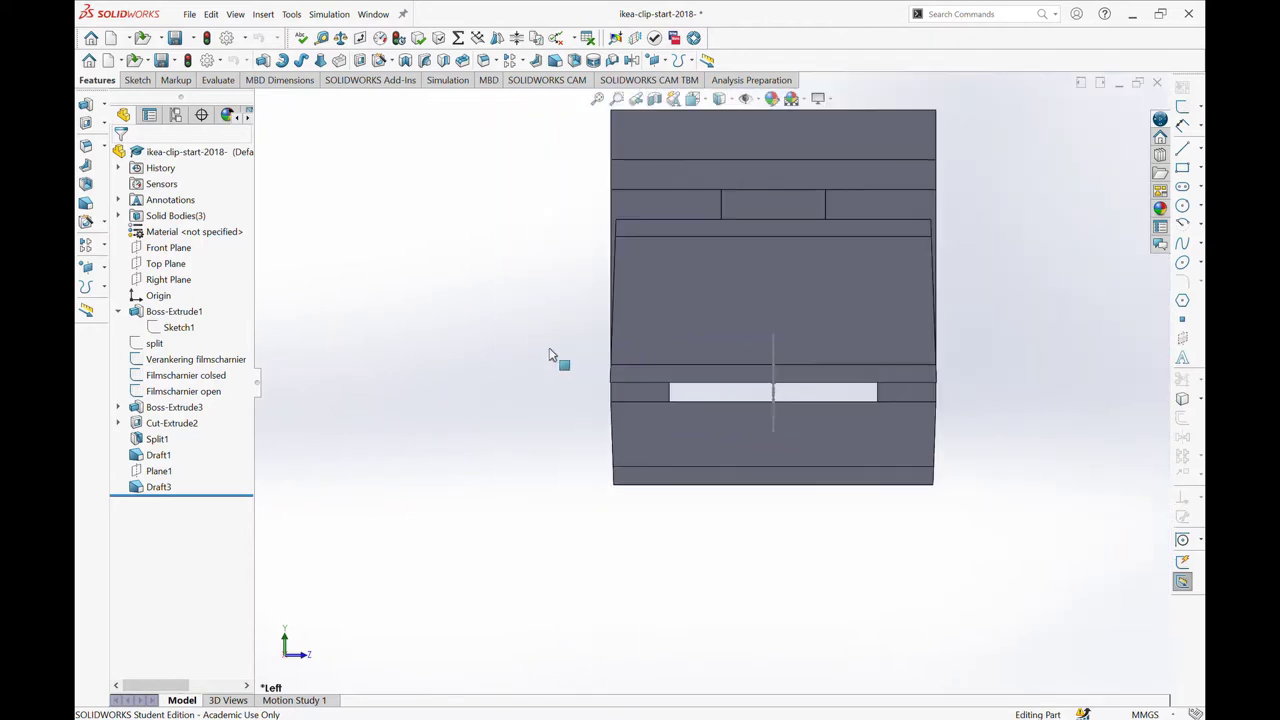
mouse_move(549, 355)
middle_mouse_down()
mouse_move(749, 351)
mouse_move(888, 379)
middle_mouse_up()
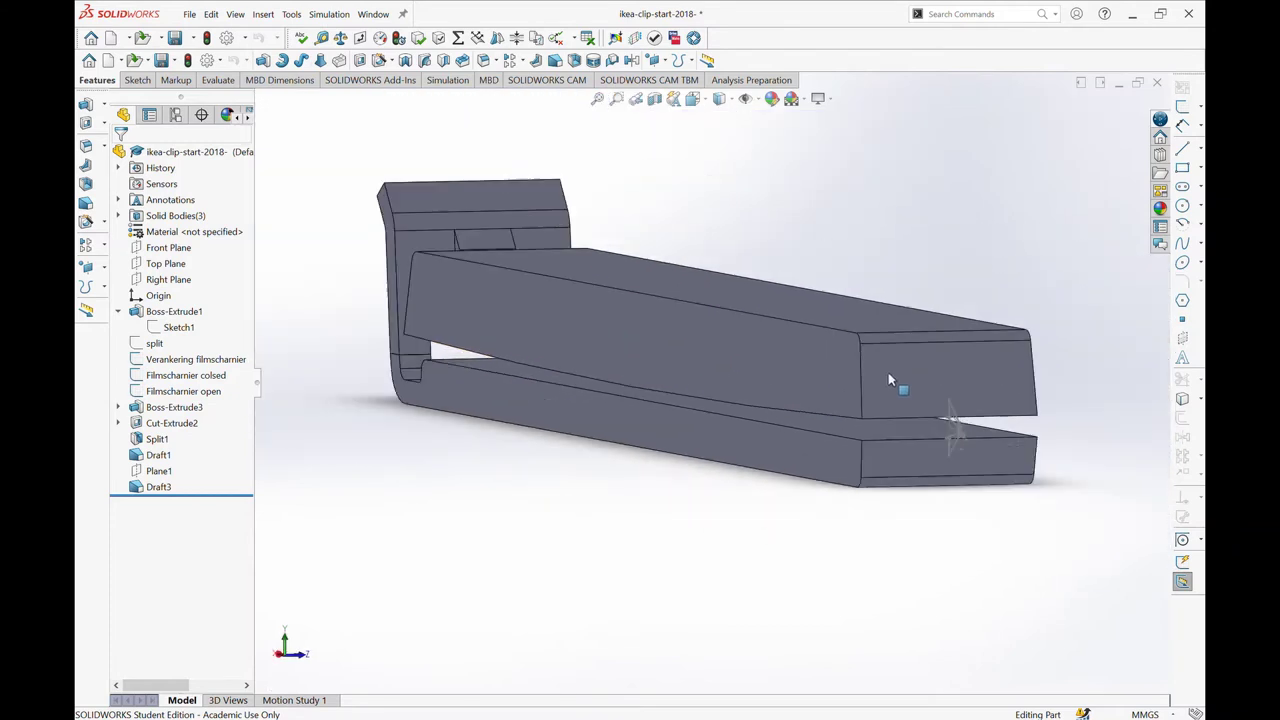
- Pan and orbit the drafted clip to review it end-on and from the side
middle_click_drag(908, 320, 737, 261, "ctrl")
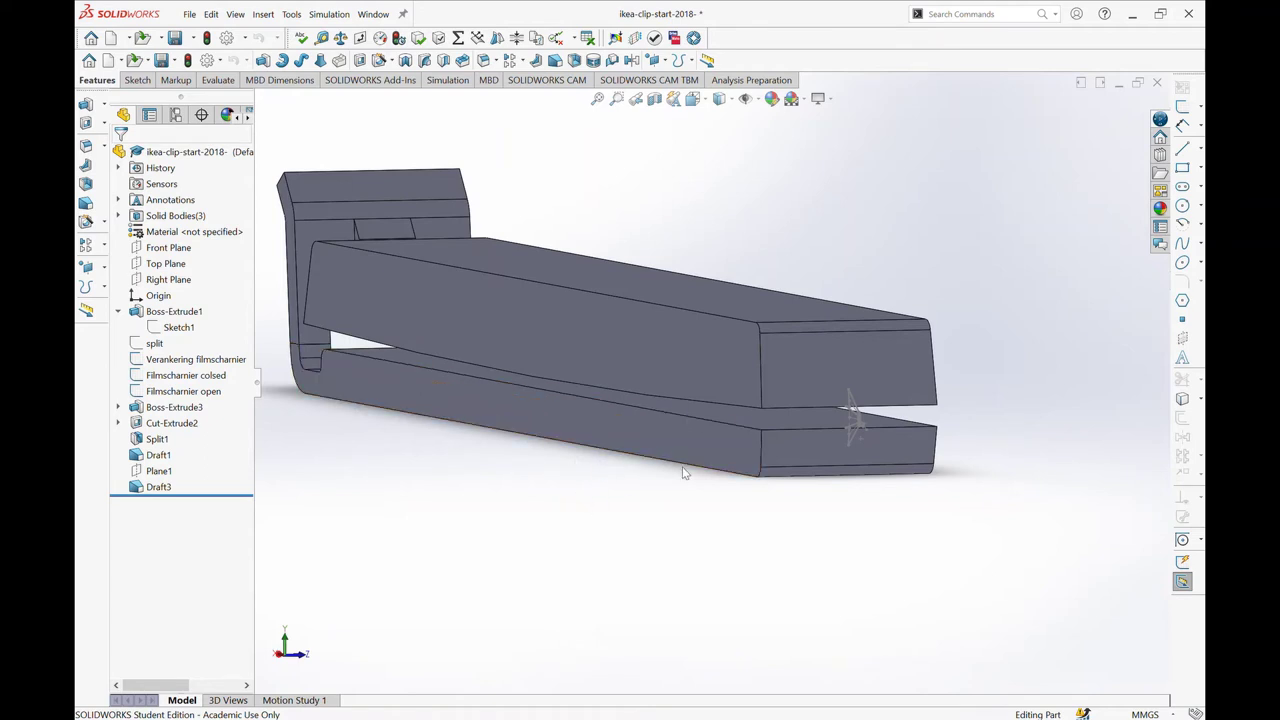
mouse_move(757, 320)
middle_mouse_down()
mouse_move(719, 314)
mouse_move(651, 357)
mouse_move(597, 331)
mouse_move(683, 209)
mouse_move(673, 245)
mouse_move(688, 244)
middle_mouse_up()
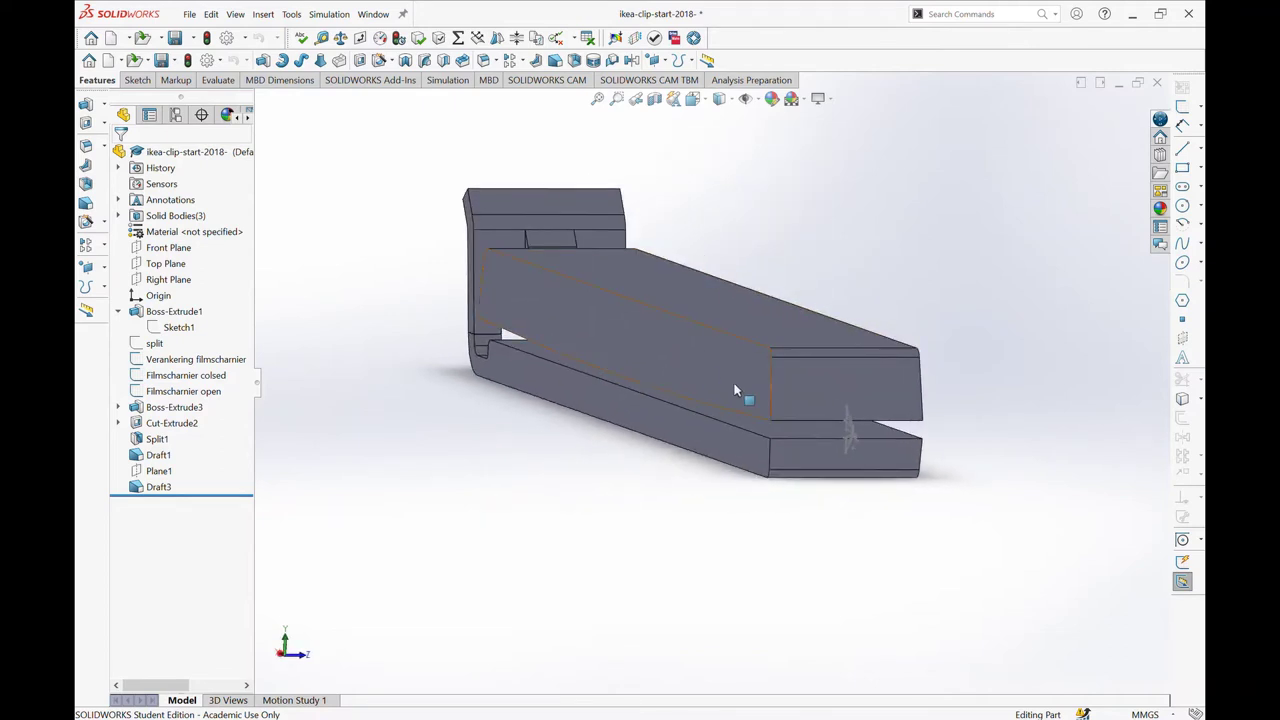
scroll(752, 395, "down", 2)
scroll(752, 395, "up", 2)
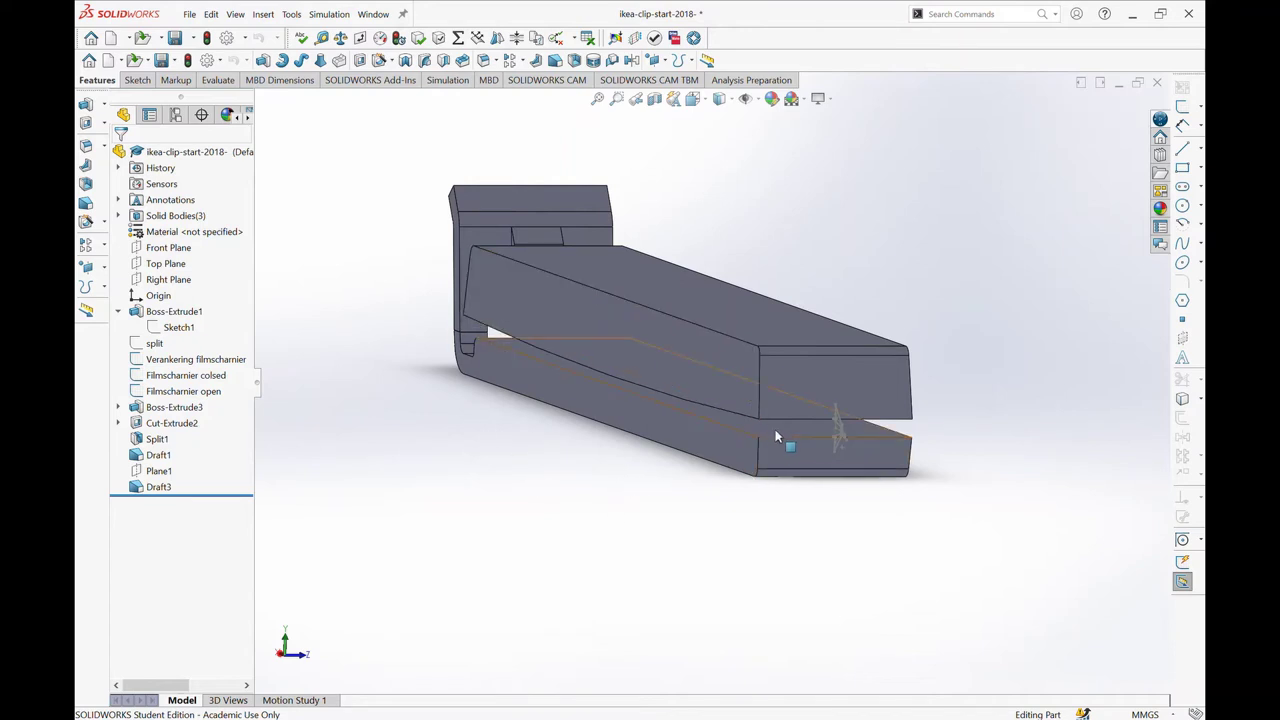
middle_click_drag(775, 429, 698, 408, "ctrl")
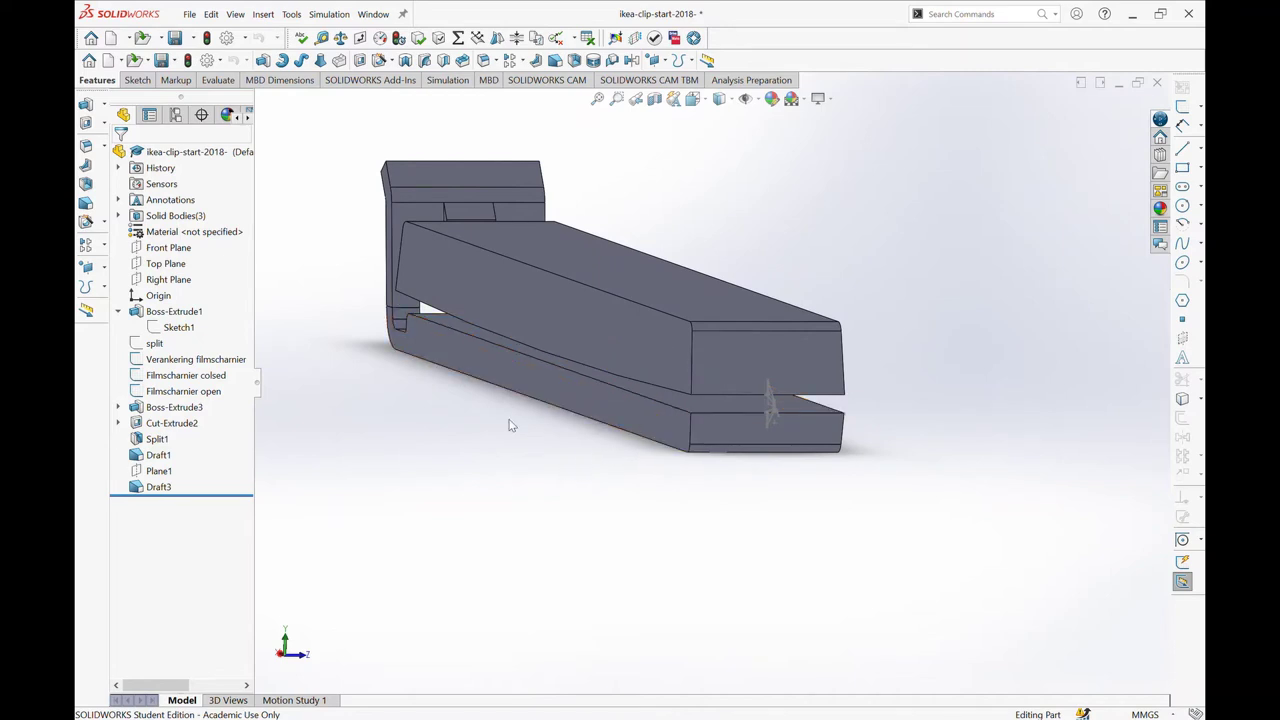
mouse_move(510, 426)
middle_mouse_down()
mouse_move(563, 429)
mouse_move(563, 443)
mouse_move(508, 386)
mouse_move(600, 357)
mouse_move(643, 363)
mouse_move(576, 484)
middle_mouse_up()
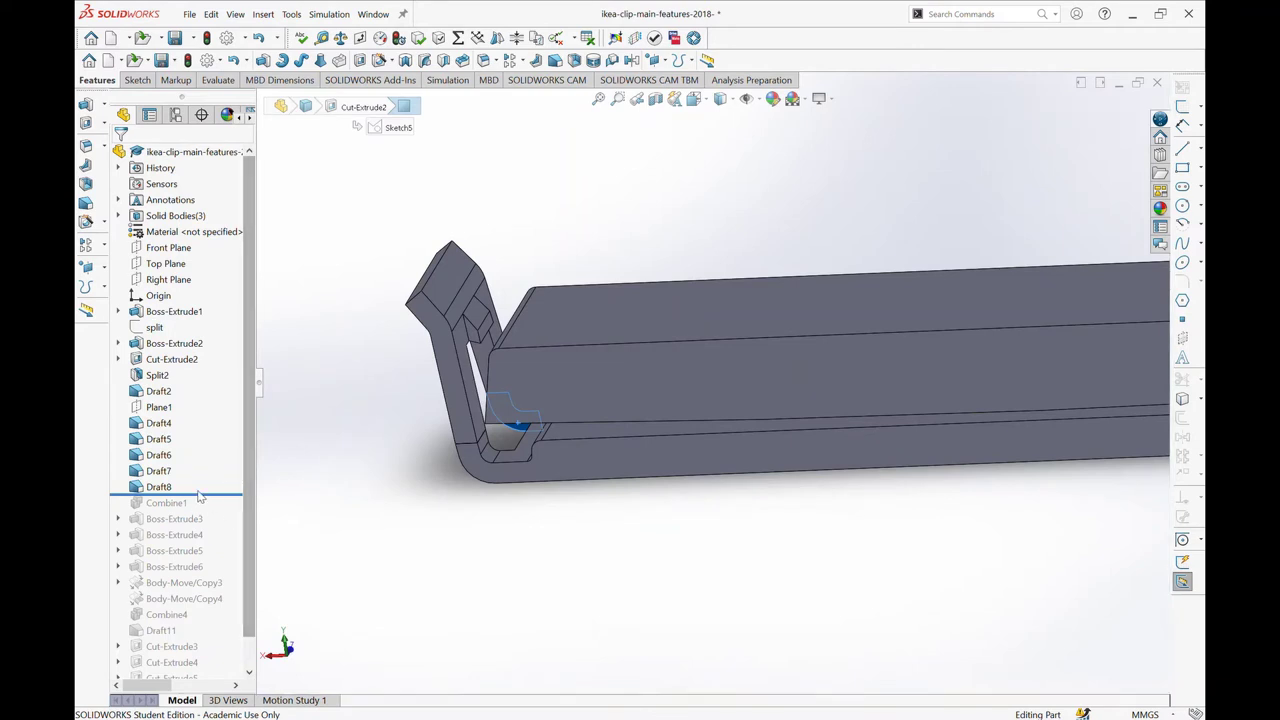
- Roll the reference part back to after Draft4, then forward through Draft5 to Draft8
left_click_drag(199, 494, 206, 431)
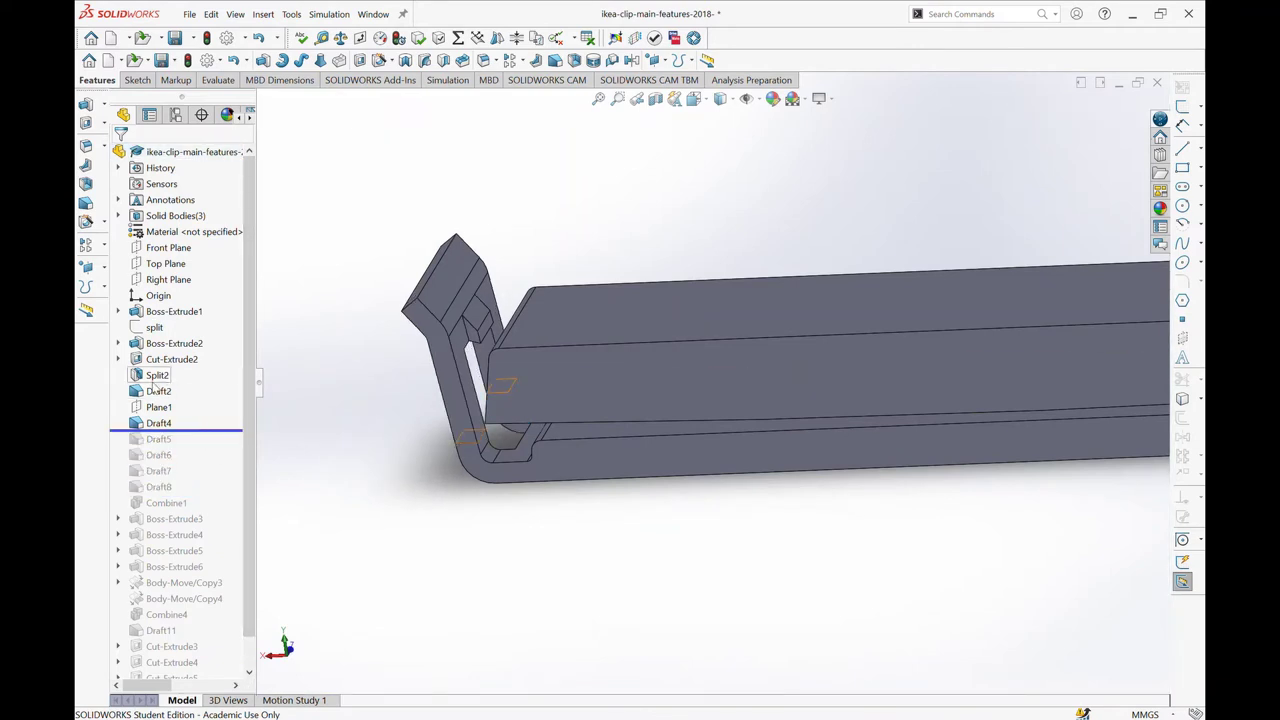
left_click(158, 423)
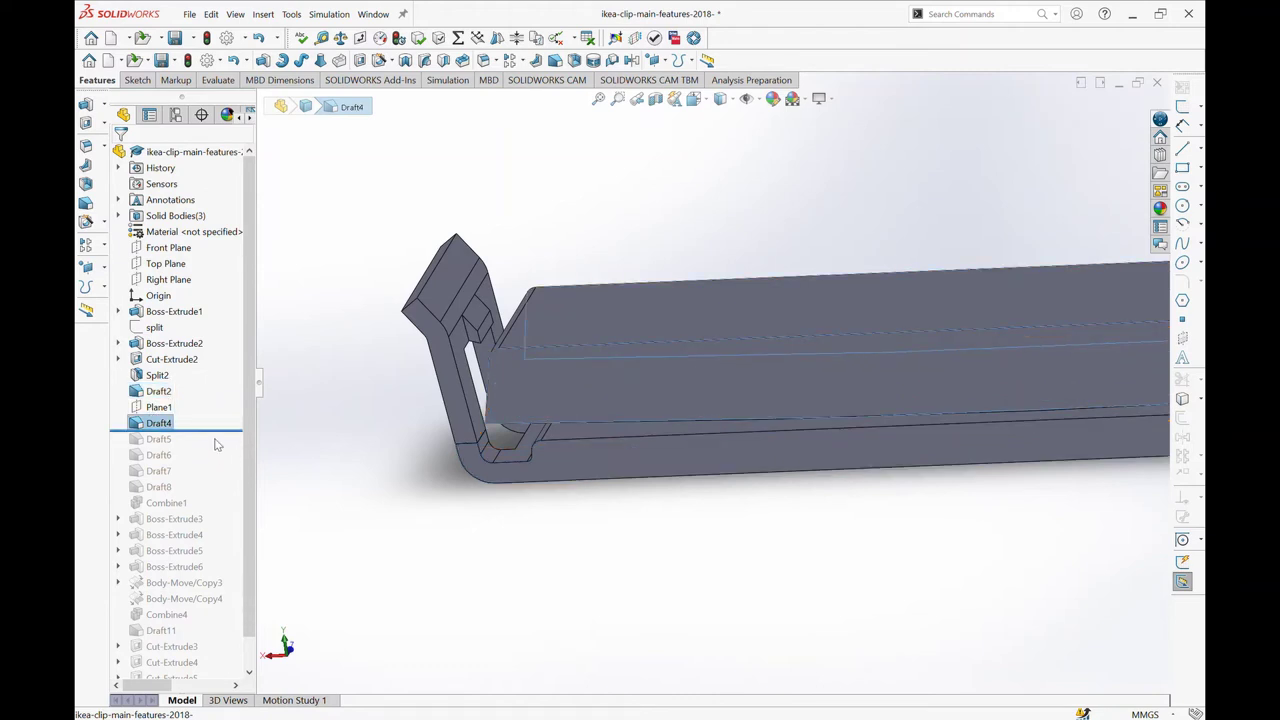
mouse_move(218, 432)
left_mouse_down()
mouse_move(155, 448)
mouse_move(220, 466)
mouse_move(220, 500)
left_mouse_up()
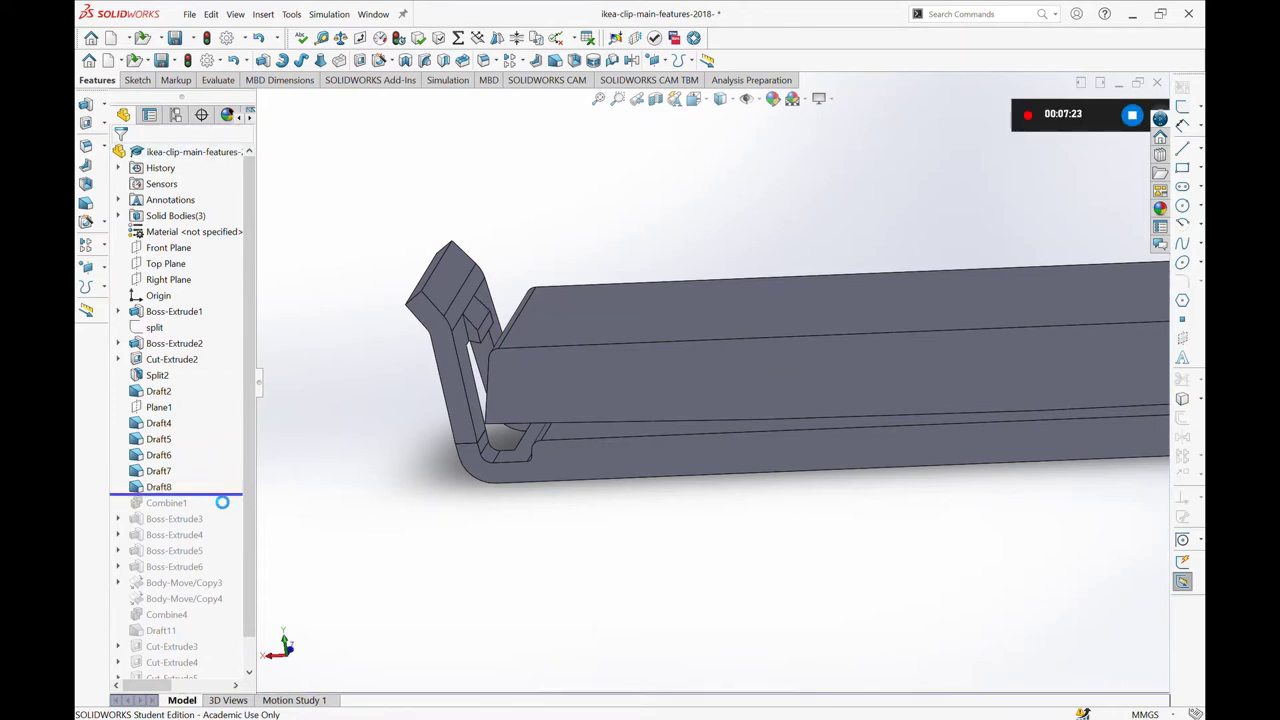
left_click(164, 487)
left_click(367, 545)
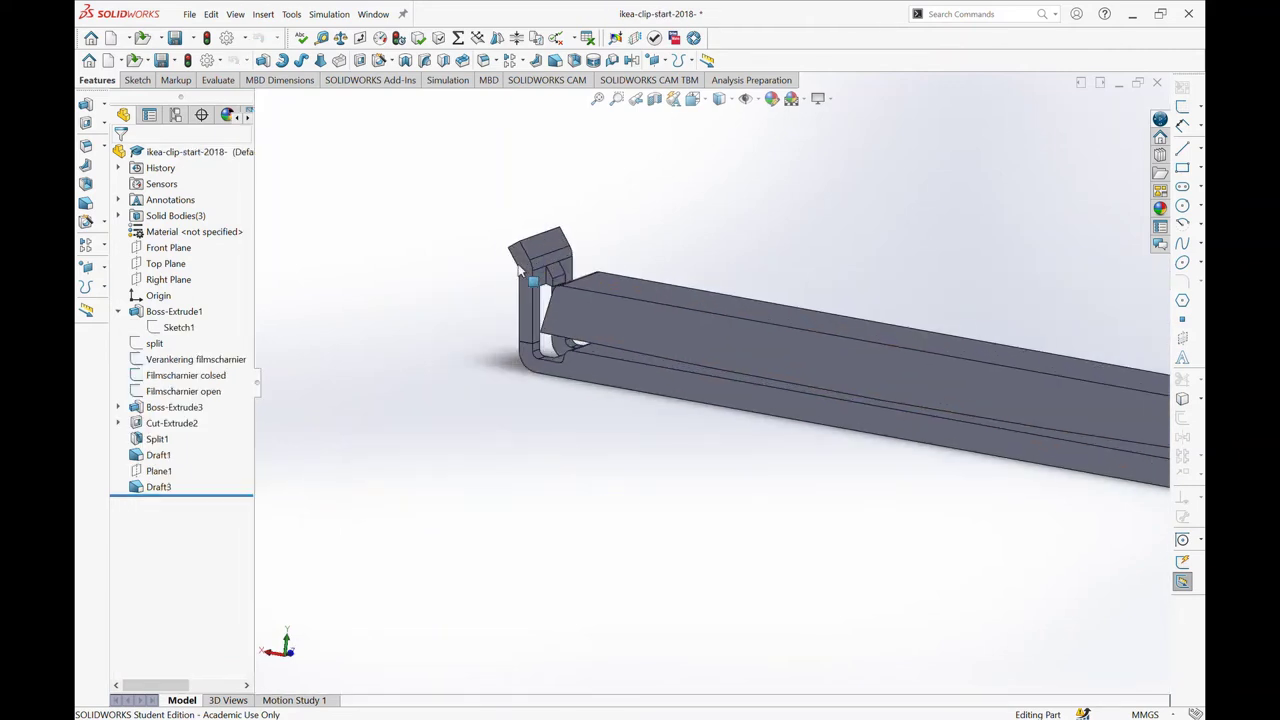
- Start a DraftXpert draft on the hook and remove the wrongly chosen neutral face
scroll(575, 340, "down", 1)
scroll(640, 358, "down", 2)
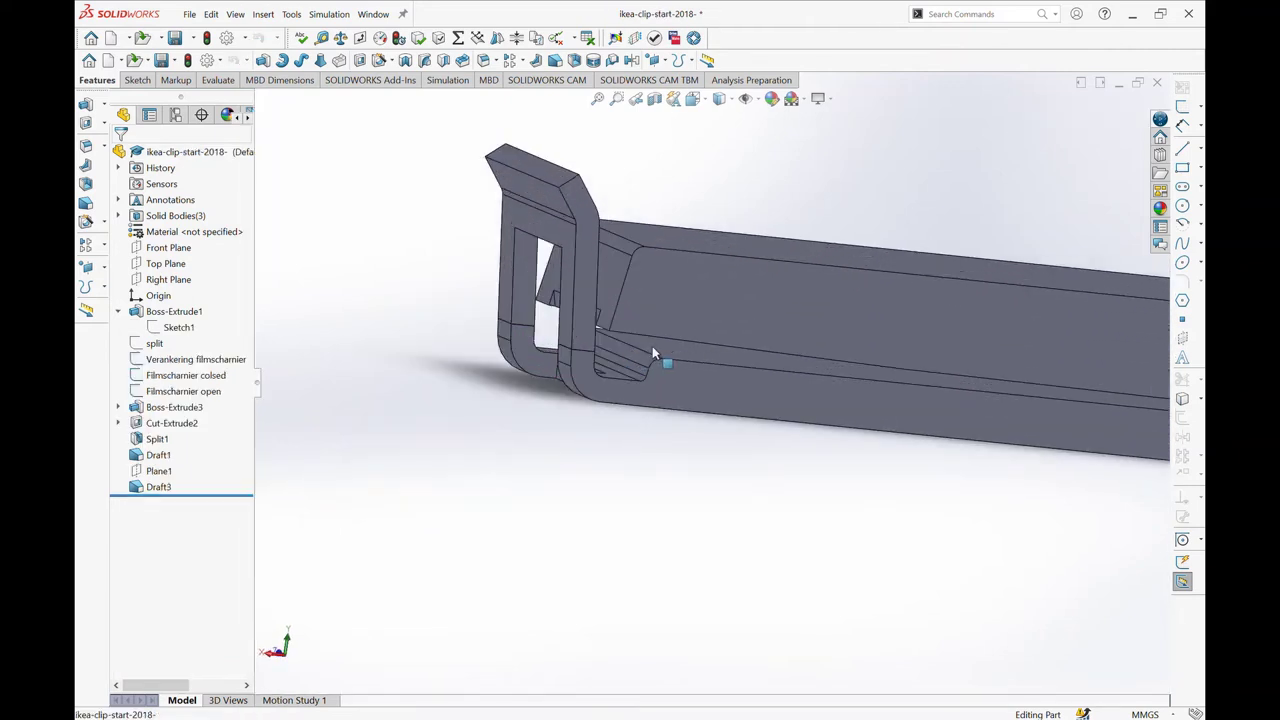
scroll(652, 346, "down", 2)
middle_click_drag(546, 359, 429, 294)
left_click(420, 291)
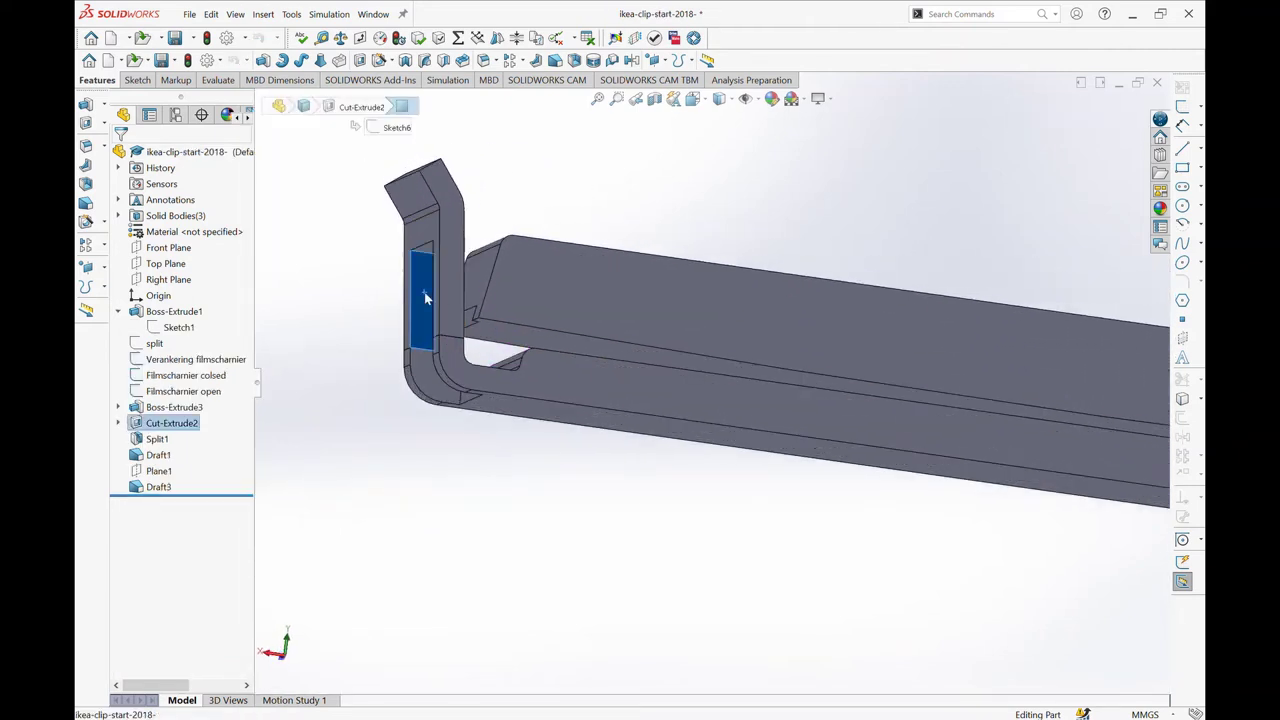
middle_click_drag(498, 331, 452, 352)
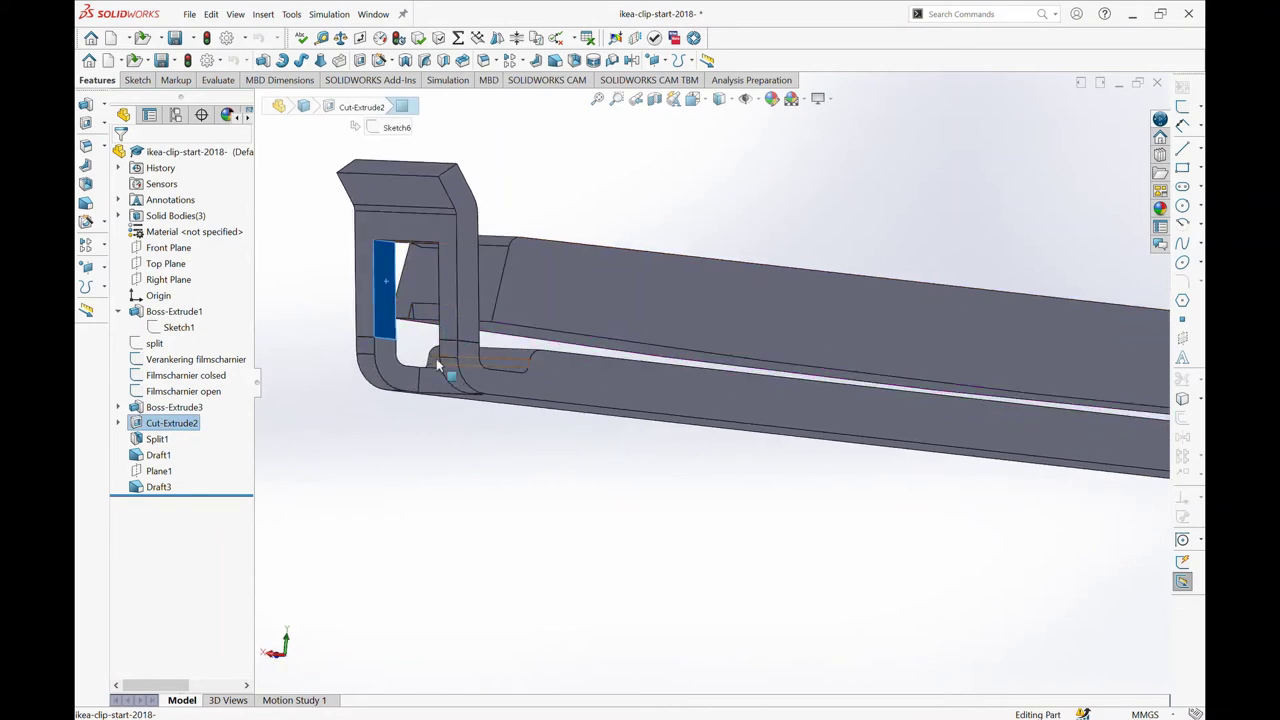
left_click(85, 203)
middle_click_drag(440, 330, 508, 391)
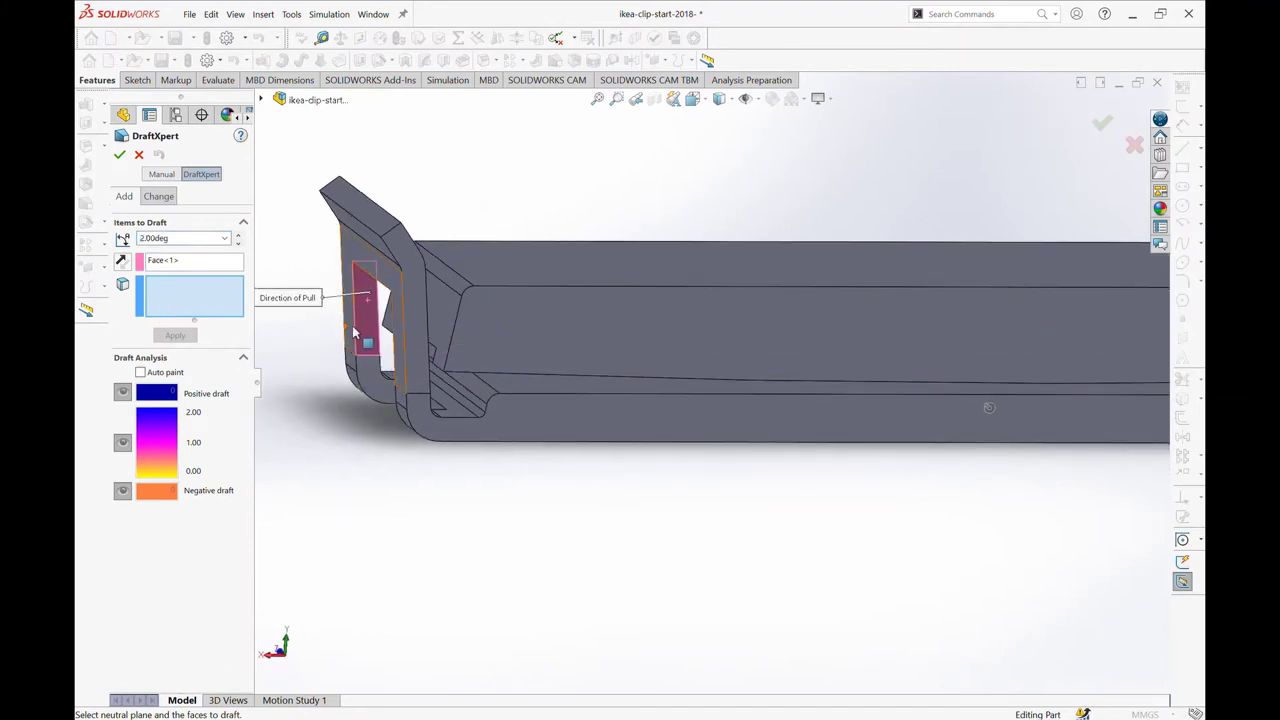
left_click(157, 267)
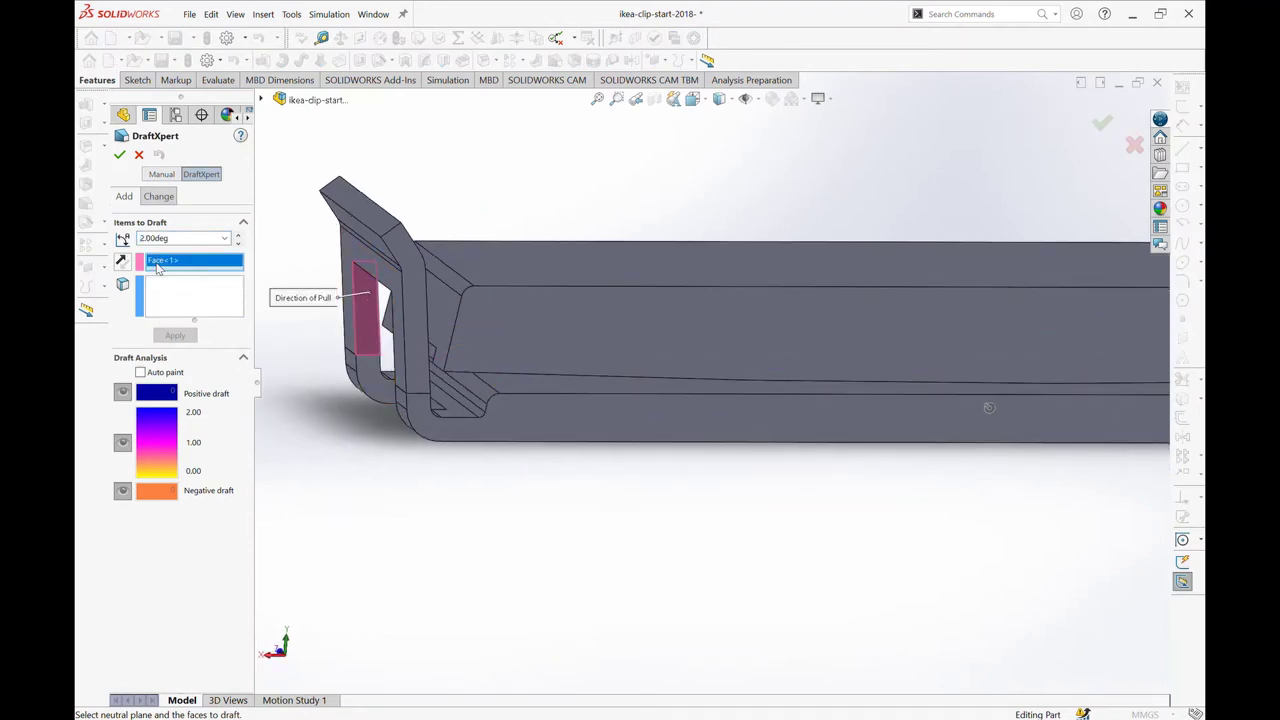
key("Delete")
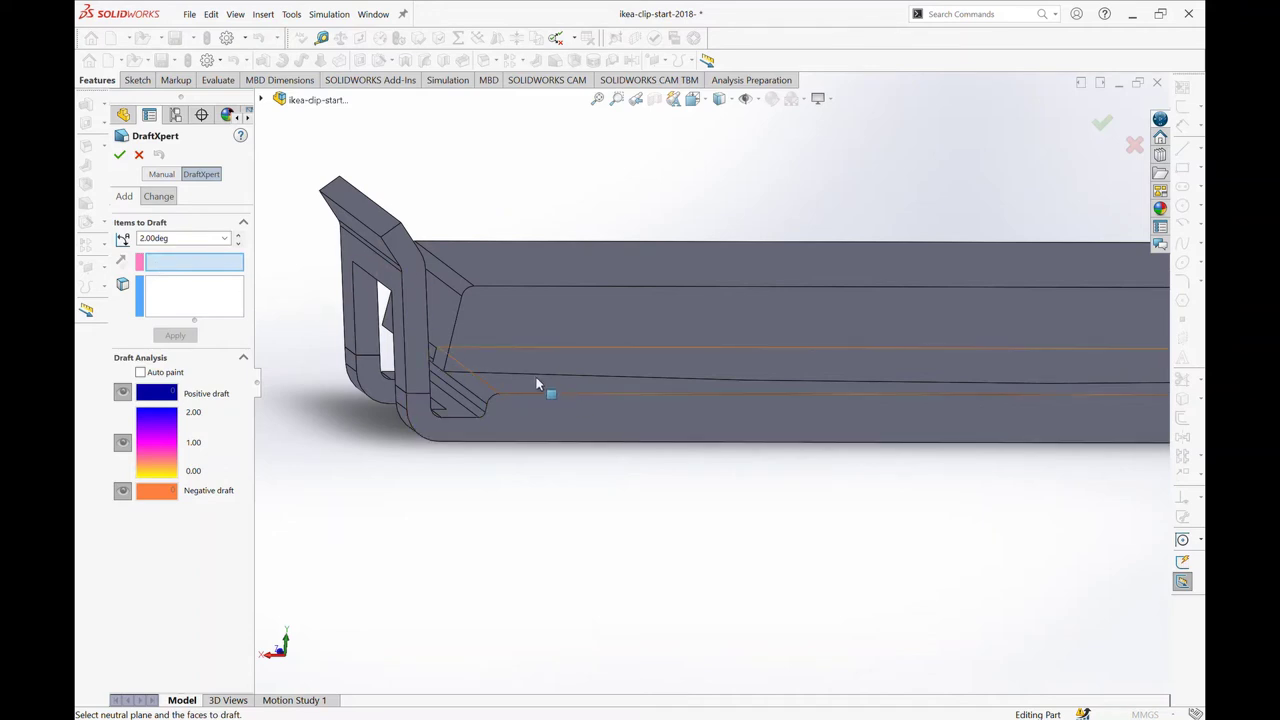
- Use the long lower face as neutral plane and draft both inner hook faces at 7°
left_click(537, 380)
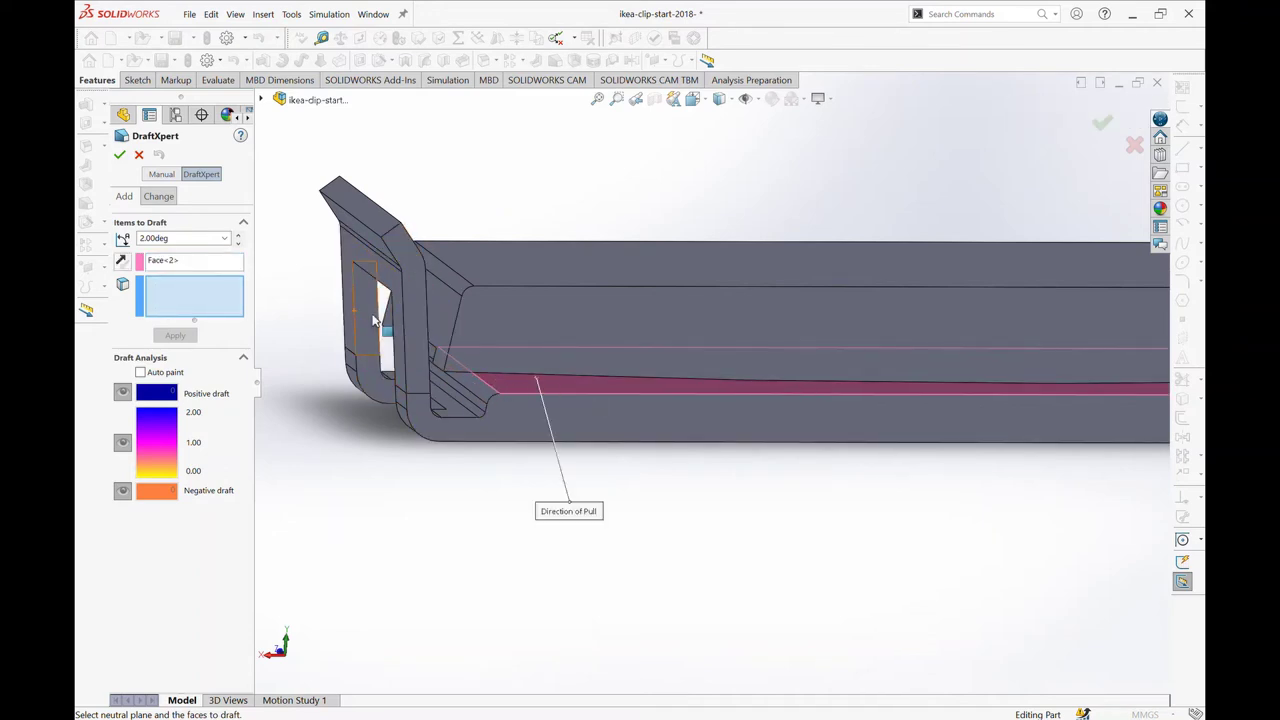
left_click(385, 350)
mouse_move(400, 357)
middle_mouse_down()
mouse_move(540, 357)
mouse_move(409, 327)
middle_mouse_up()
left_click(395, 335)
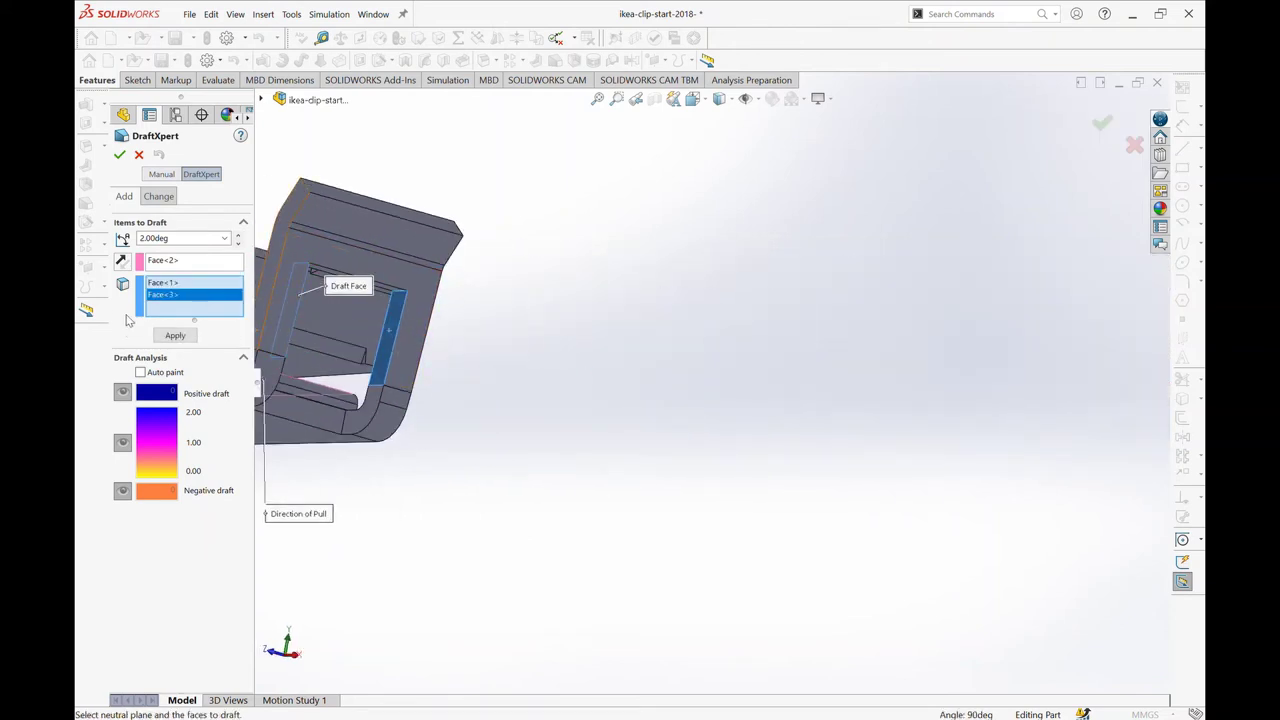
double_click(153, 240)
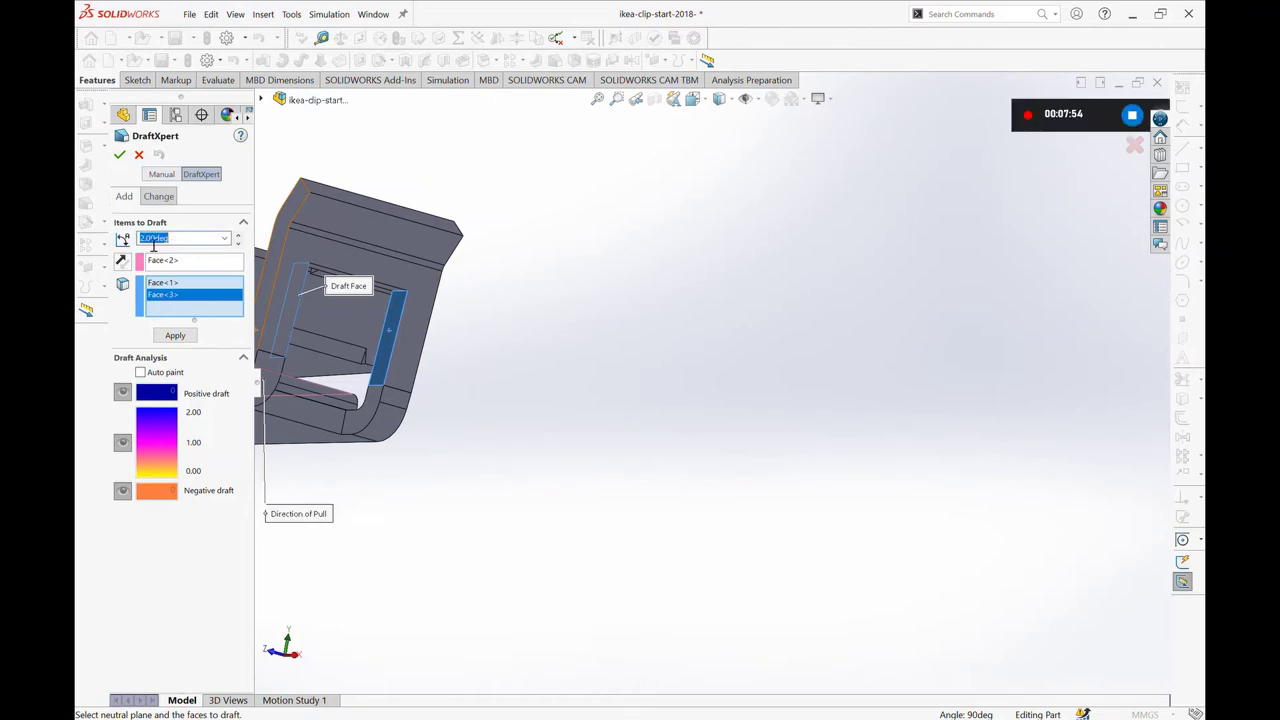
type("7")
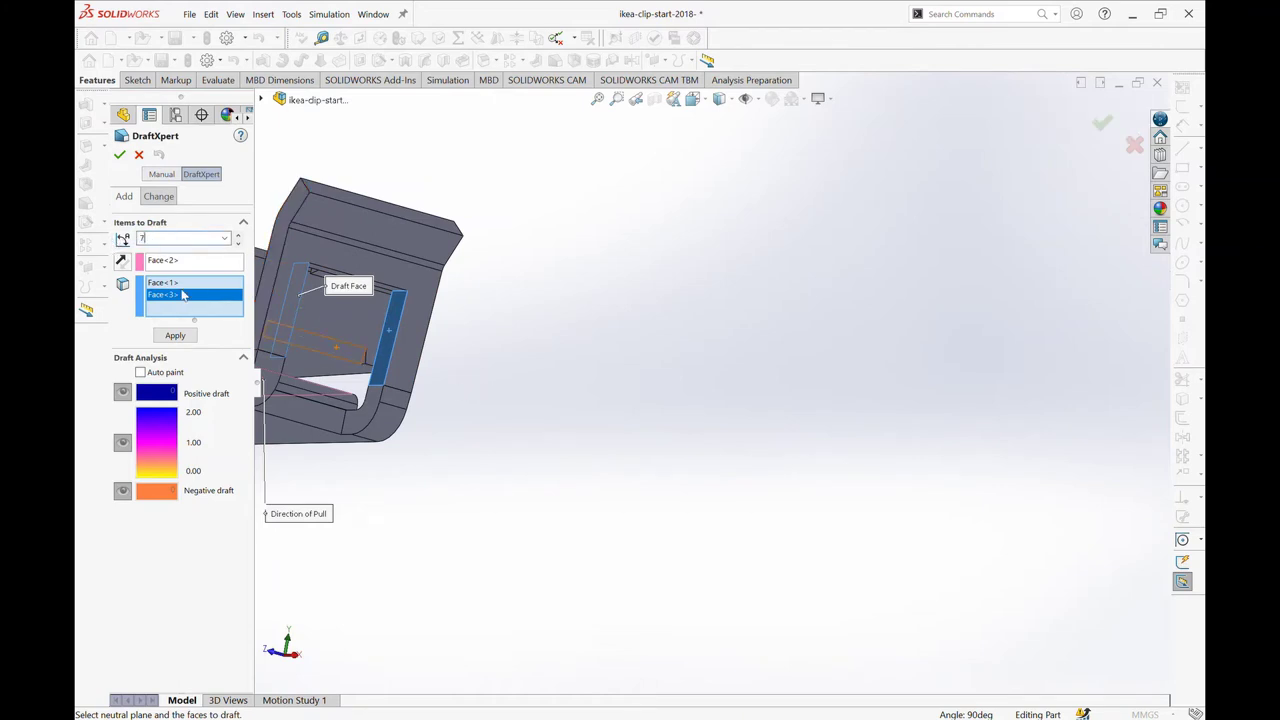
key("Return")
middle_click_drag(440, 351, 470, 370)
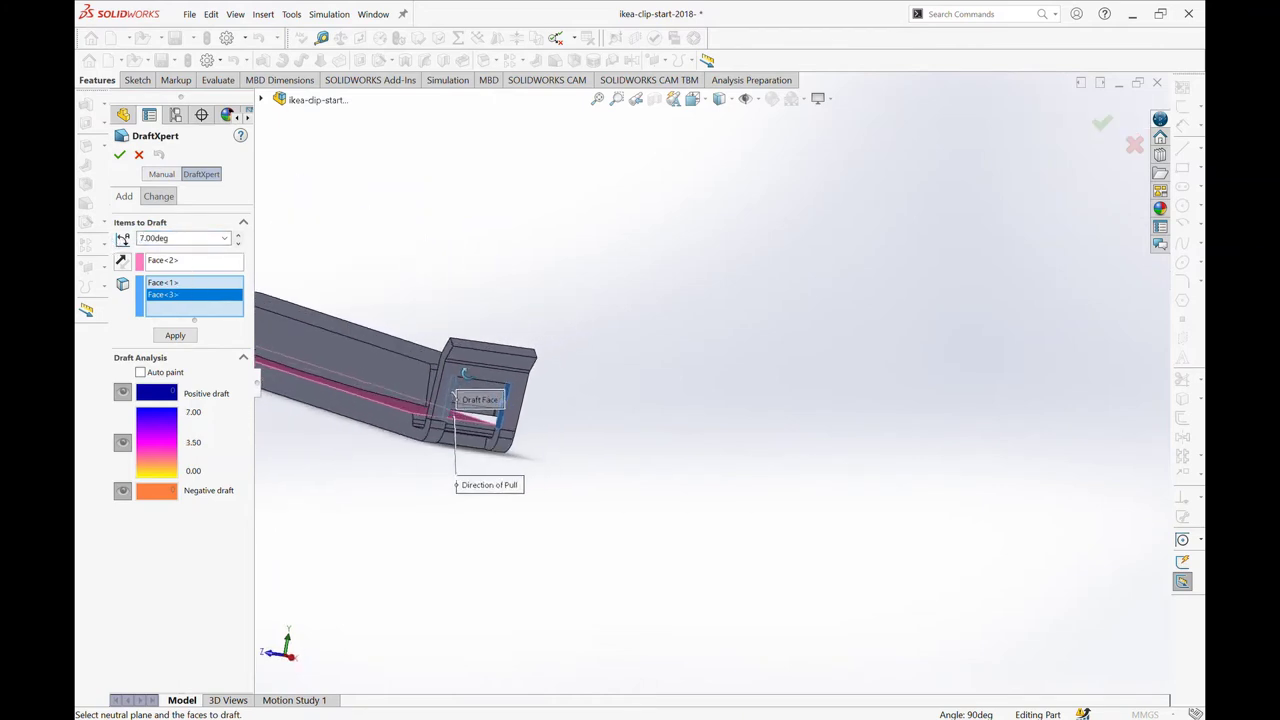
scroll(643, 310, "down", 3)
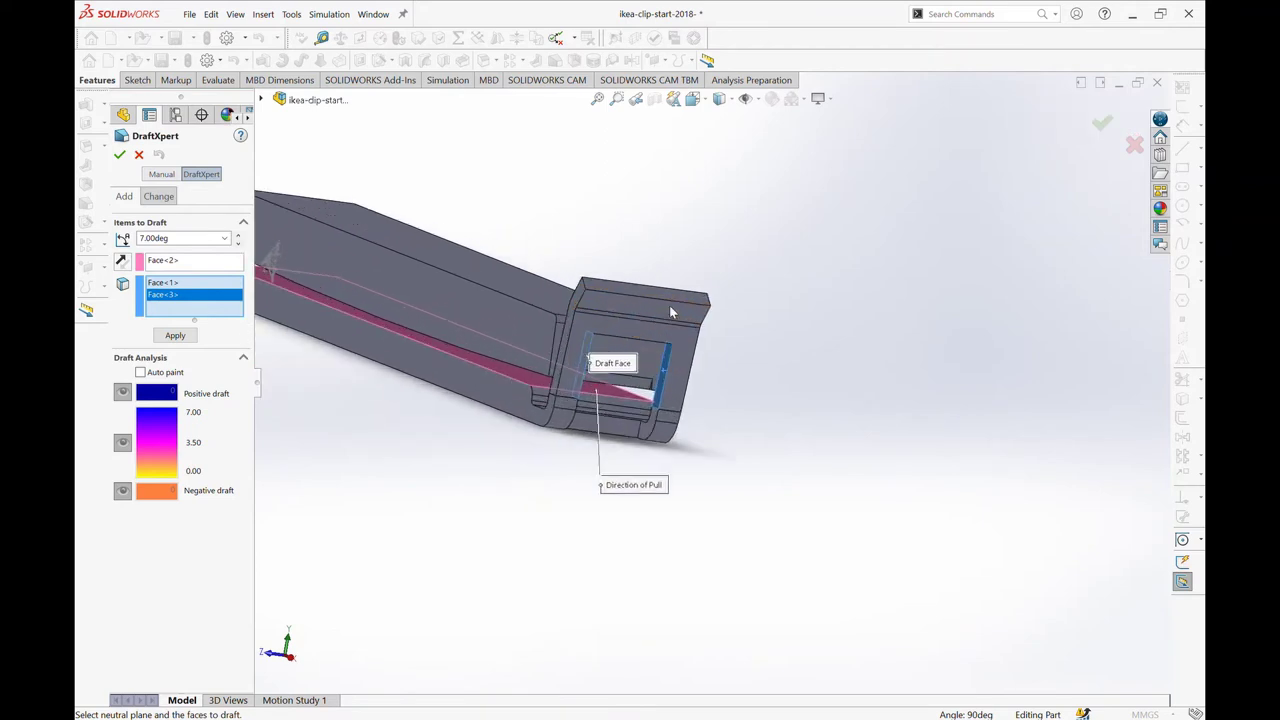
scroll(645, 342, "down", 3)
middle_click_drag(645, 342, 788, 320, "ctrl")
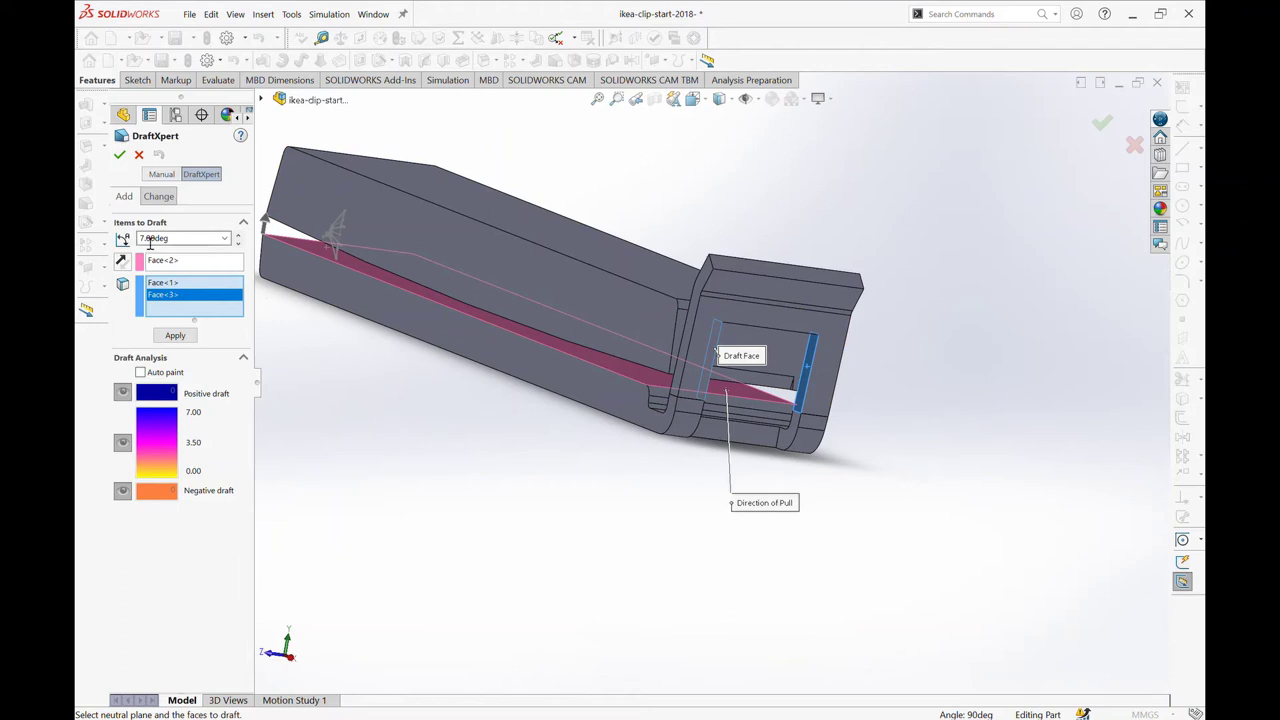
left_click(119, 156)
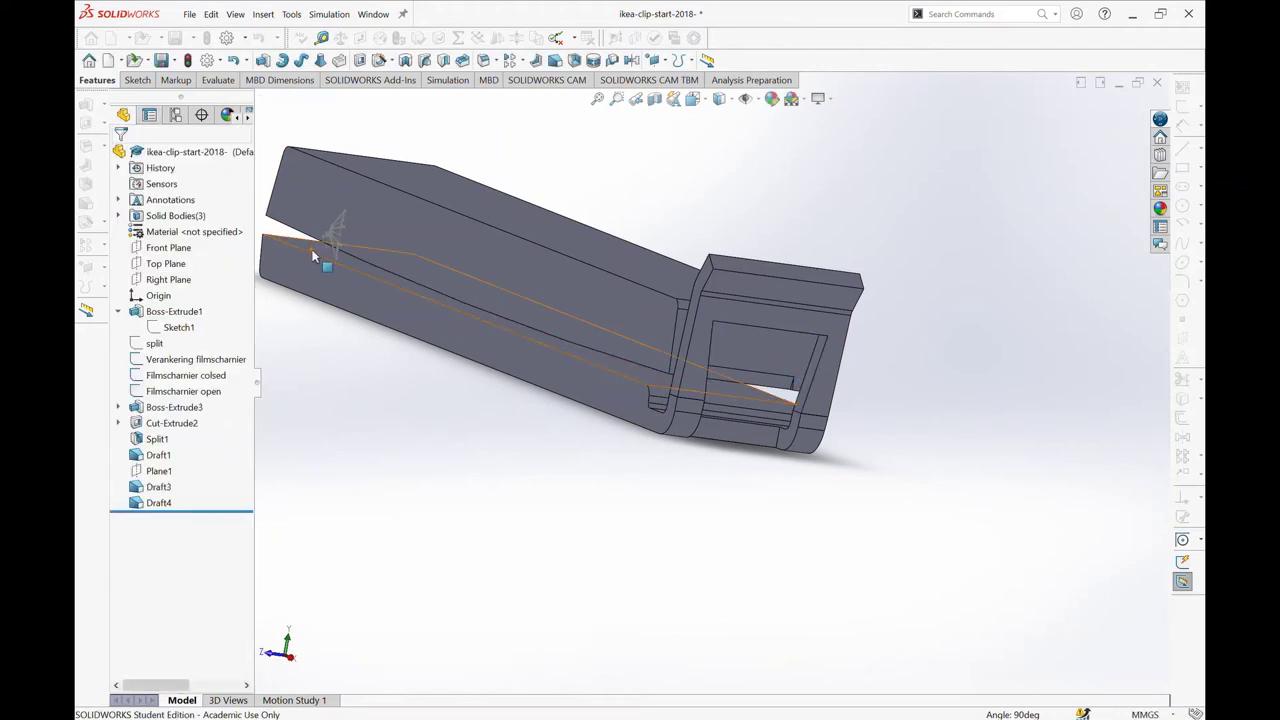
- Edit Draft4 to reverse the neutral plane's pull direction
left_click(153, 504)
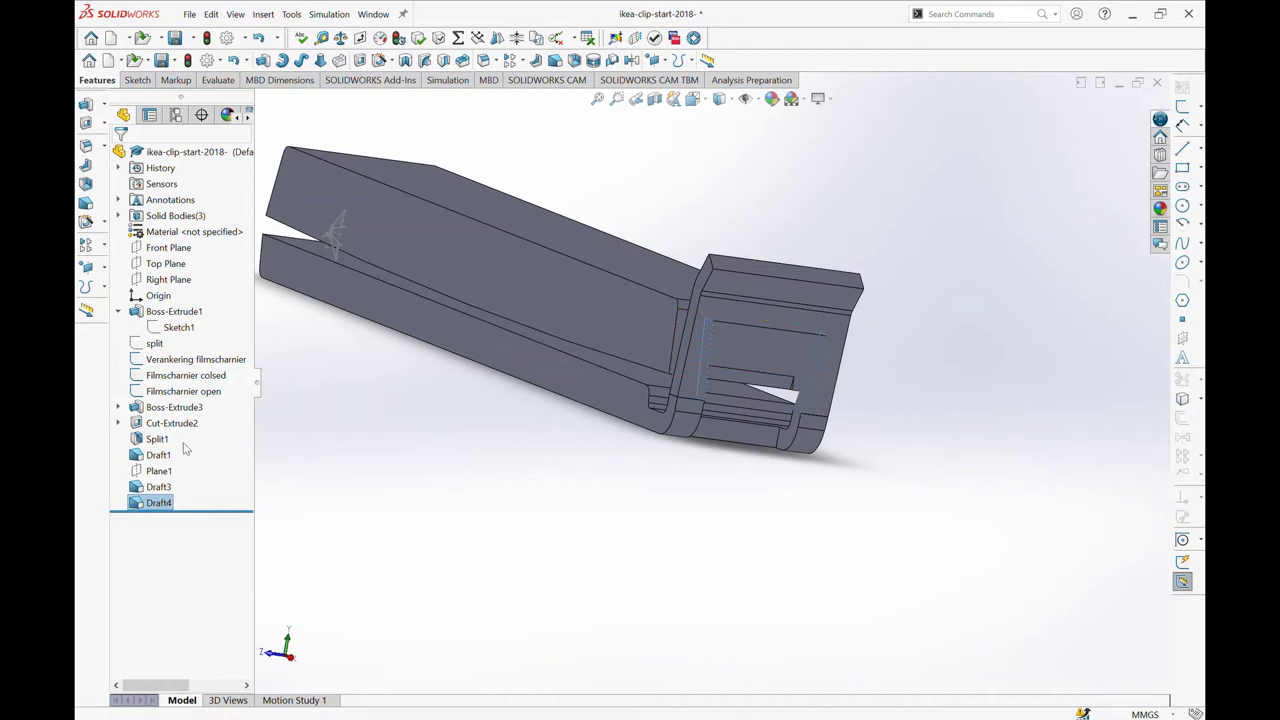
left_click(185, 398)
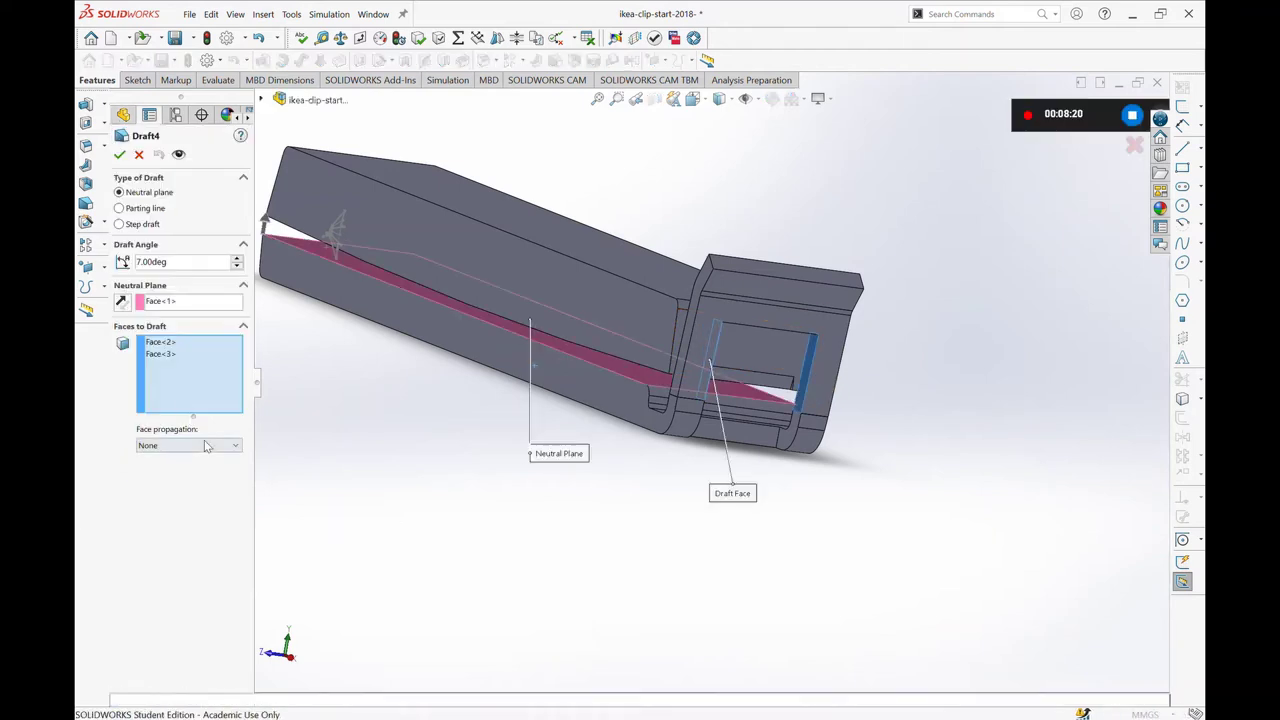
left_click(120, 303)
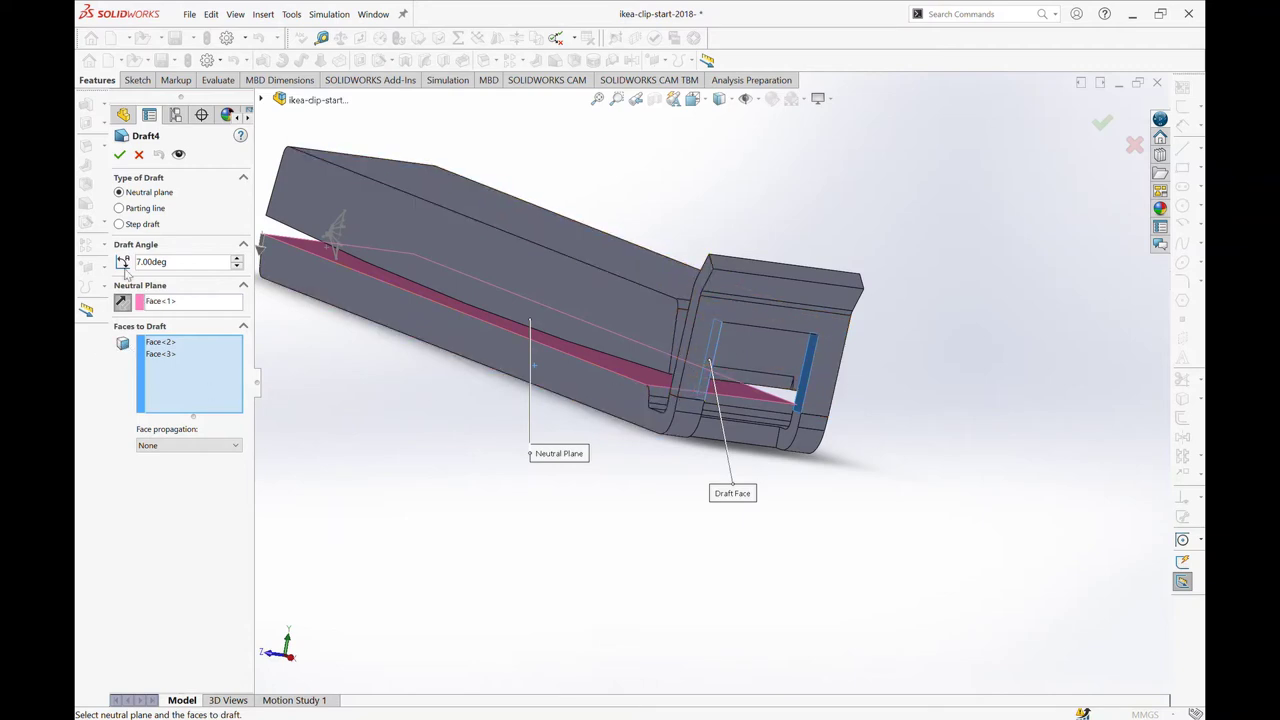
left_click(119, 155)
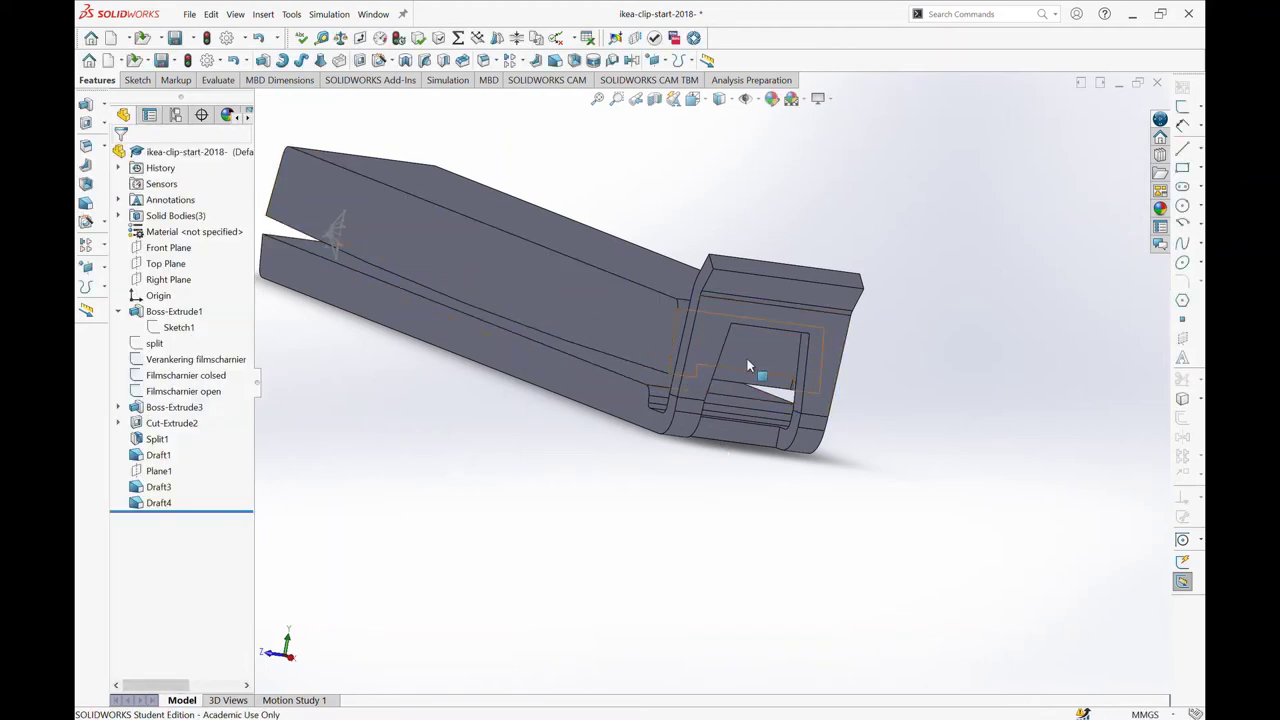
- From the long lower face, draft one face near the hook and one at the other end at 7°
left_click(620, 368)
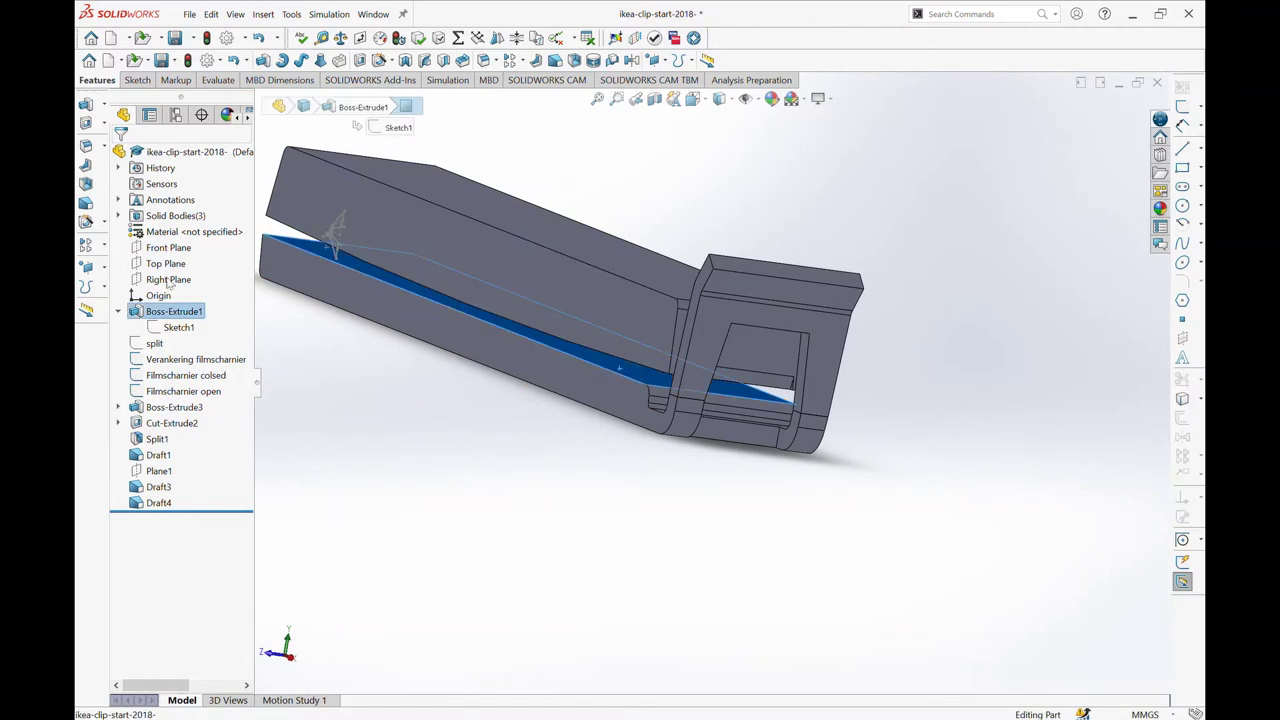
left_click(88, 207)
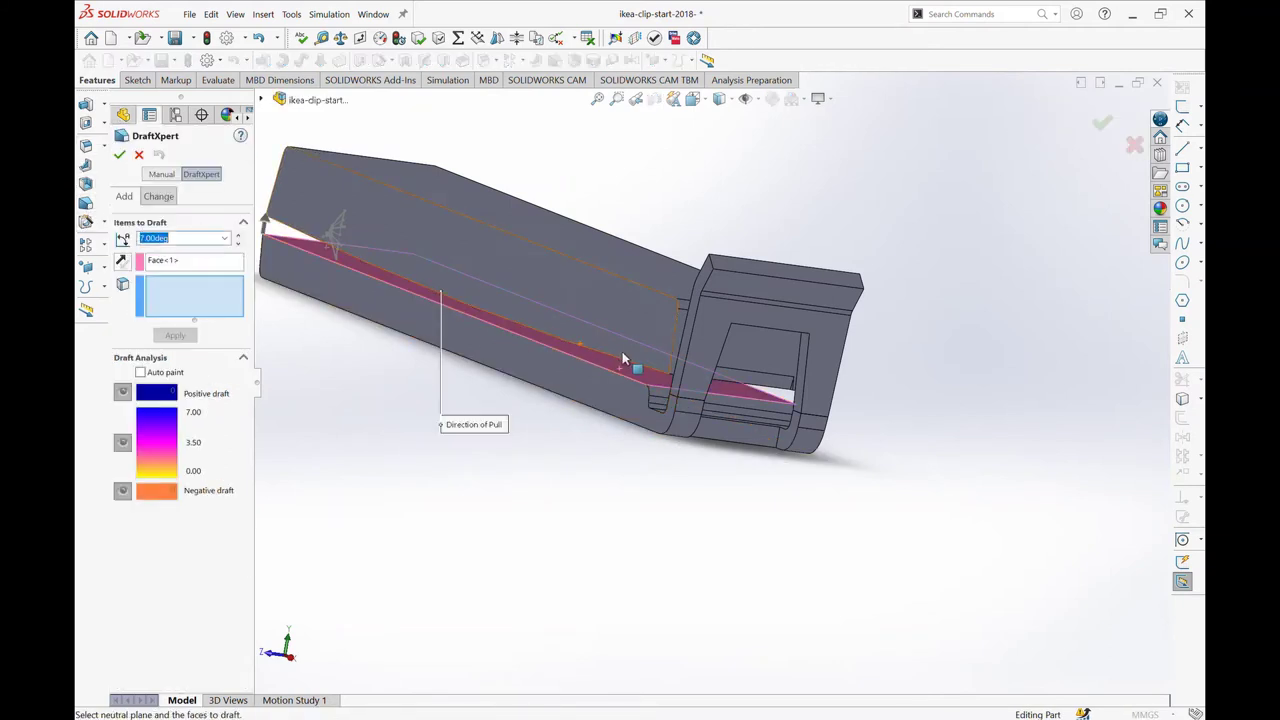
left_click(688, 327)
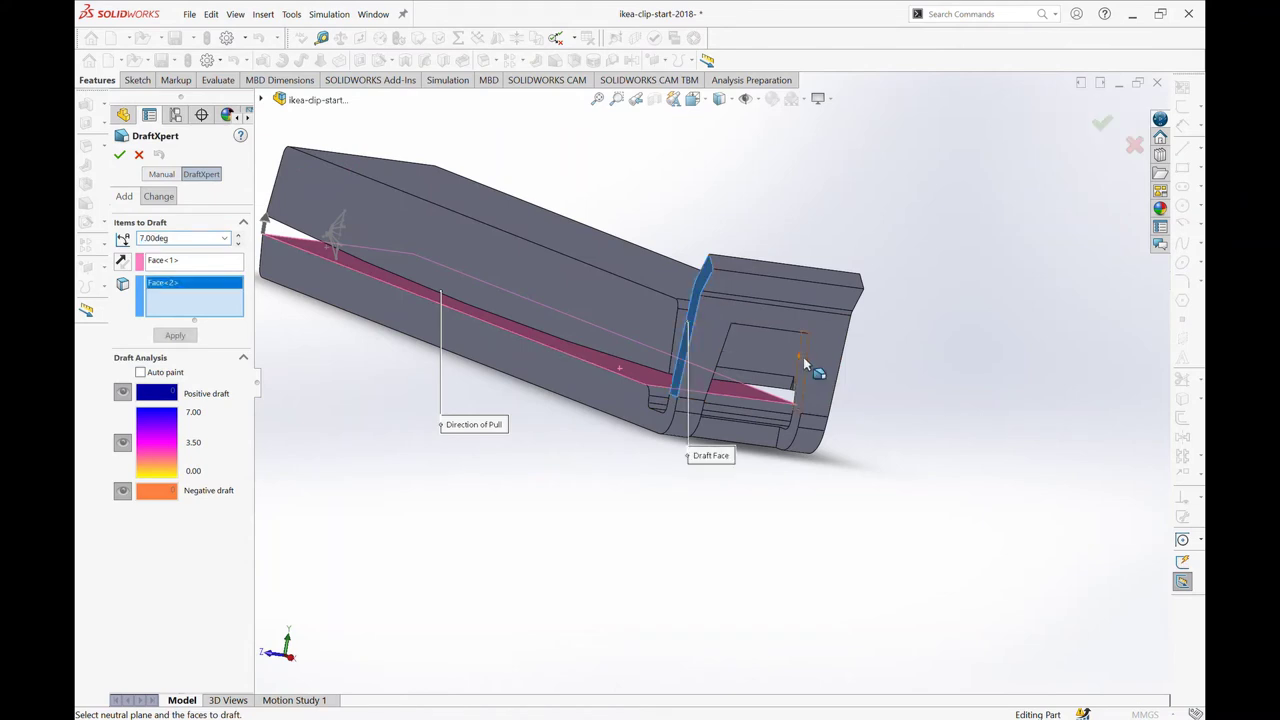
mouse_move(808, 363)
middle_mouse_down()
mouse_move(473, 365)
mouse_move(112, 287)
middle_mouse_up()
left_click(473, 365)
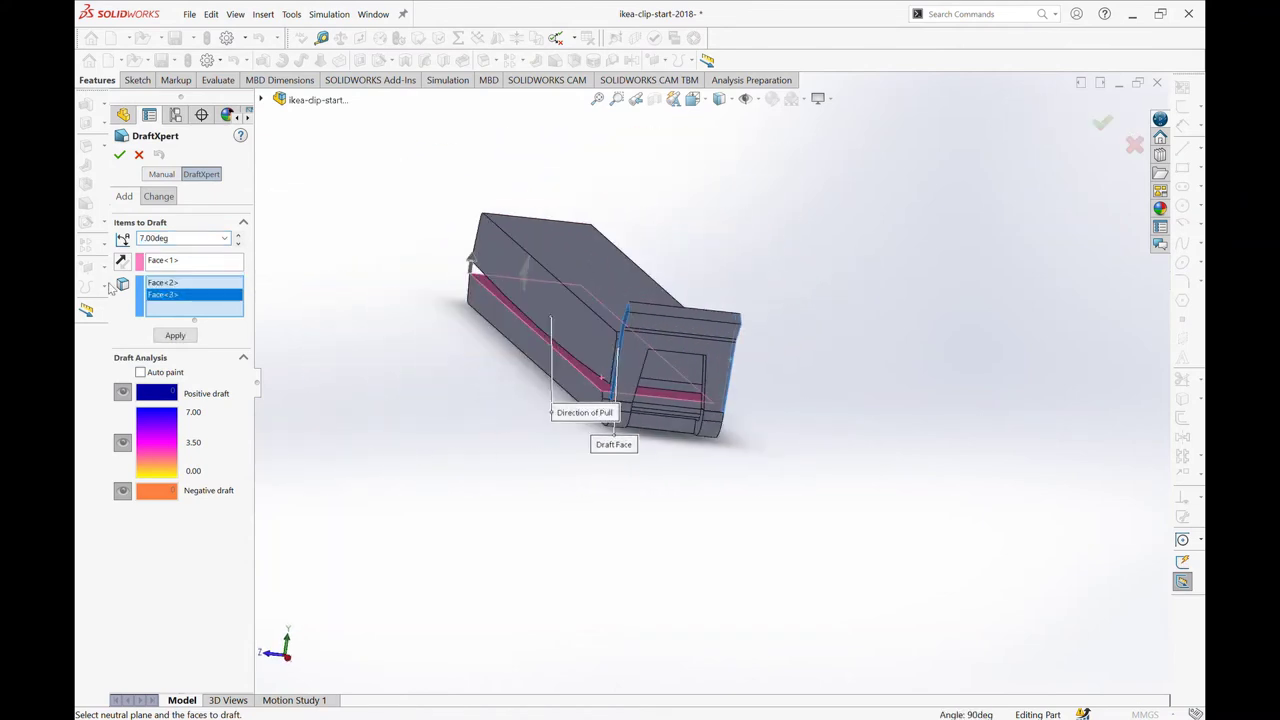
left_click(119, 155)
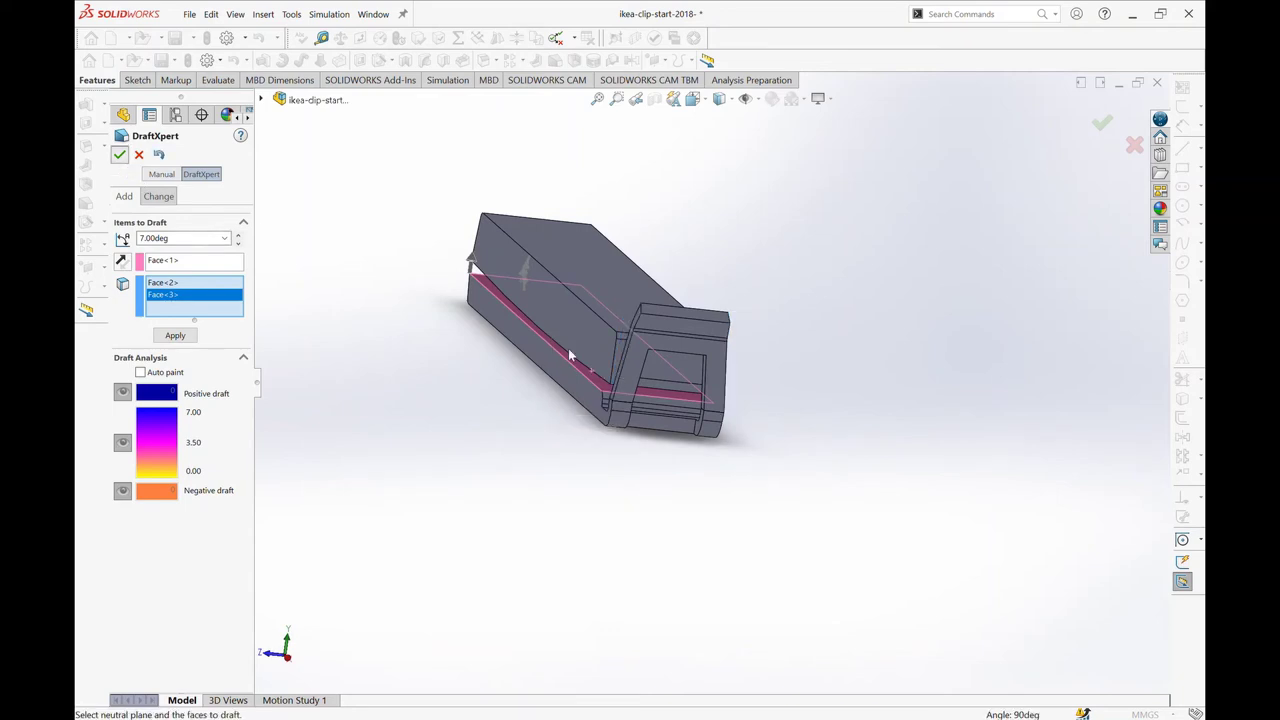
mouse_move(579, 463)
middle_mouse_down()
mouse_move(770, 400)
mouse_move(922, 425)
mouse_move(1000, 400)
middle_mouse_up()
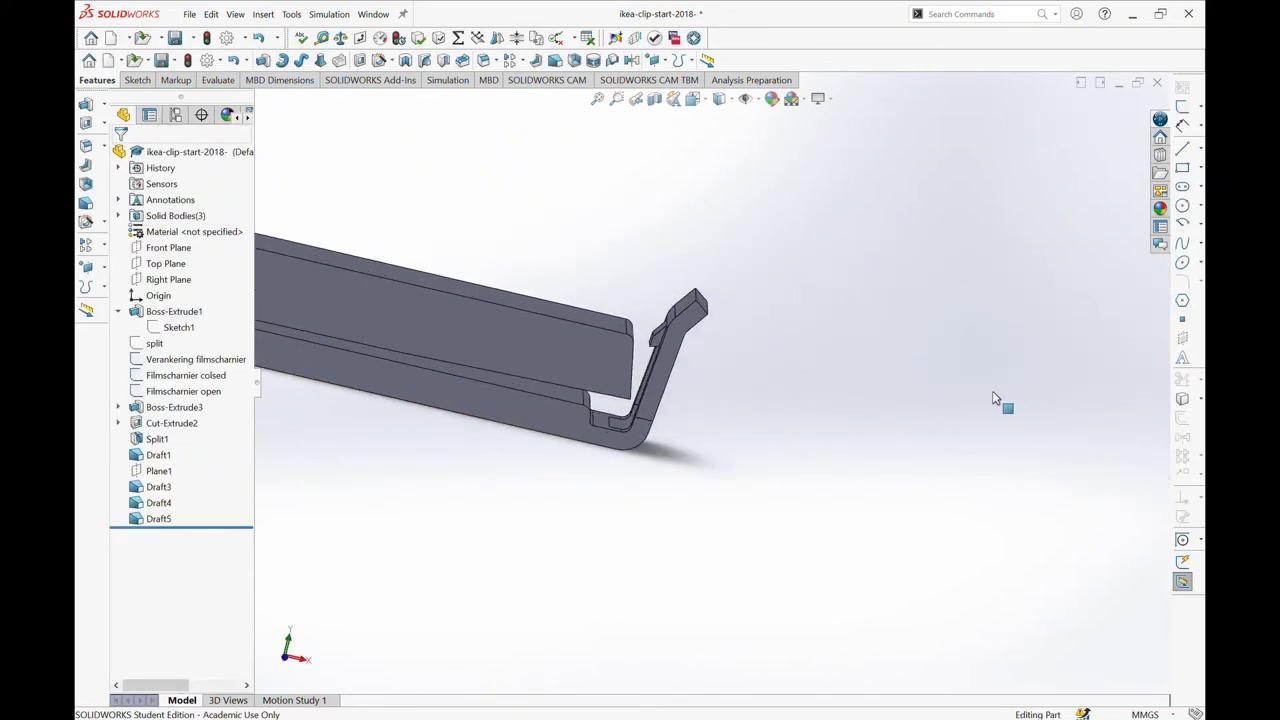
mouse_move(766, 414)
middle_mouse_down()
mouse_move(694, 437)
mouse_move(666, 400)
mouse_move(595, 397)
mouse_move(562, 376)
mouse_move(600, 405)
mouse_move(598, 420)
middle_mouse_up()
scroll(598, 420, "down", 3)
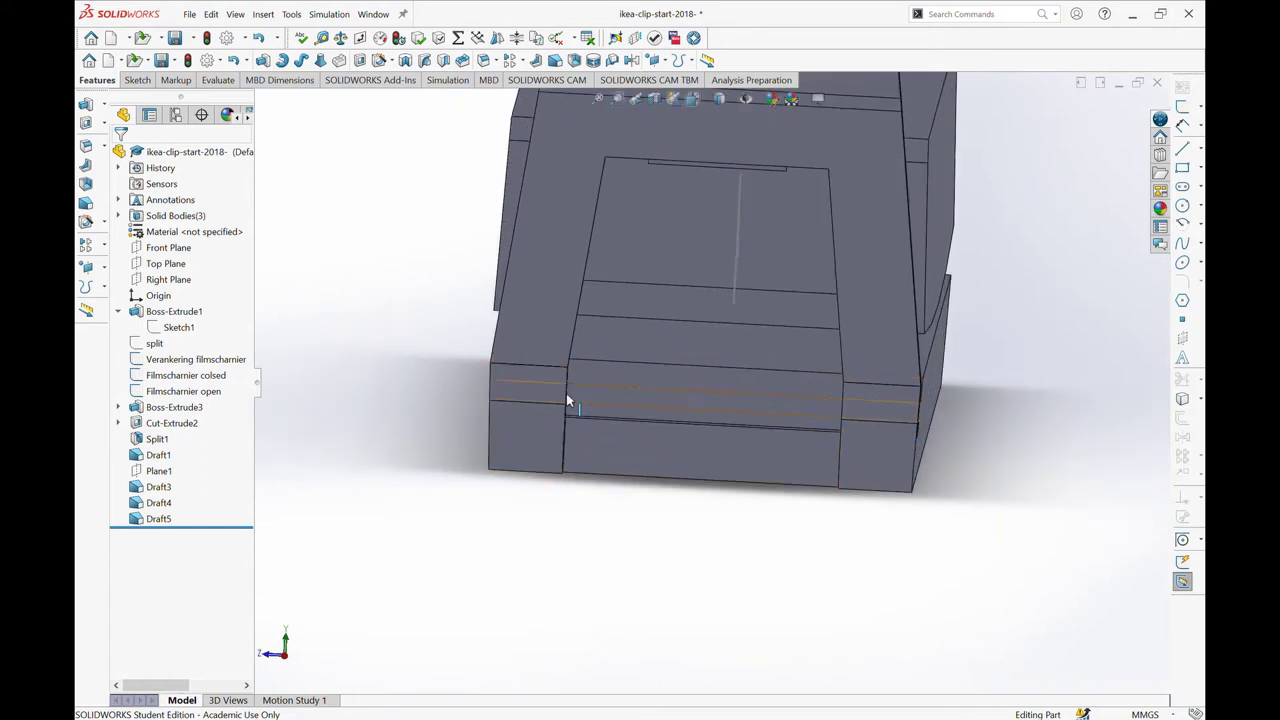
mouse_move(560, 445)
middle_mouse_down()
mouse_move(625, 420)
mouse_move(628, 435)
mouse_move(608, 409)
middle_mouse_up()
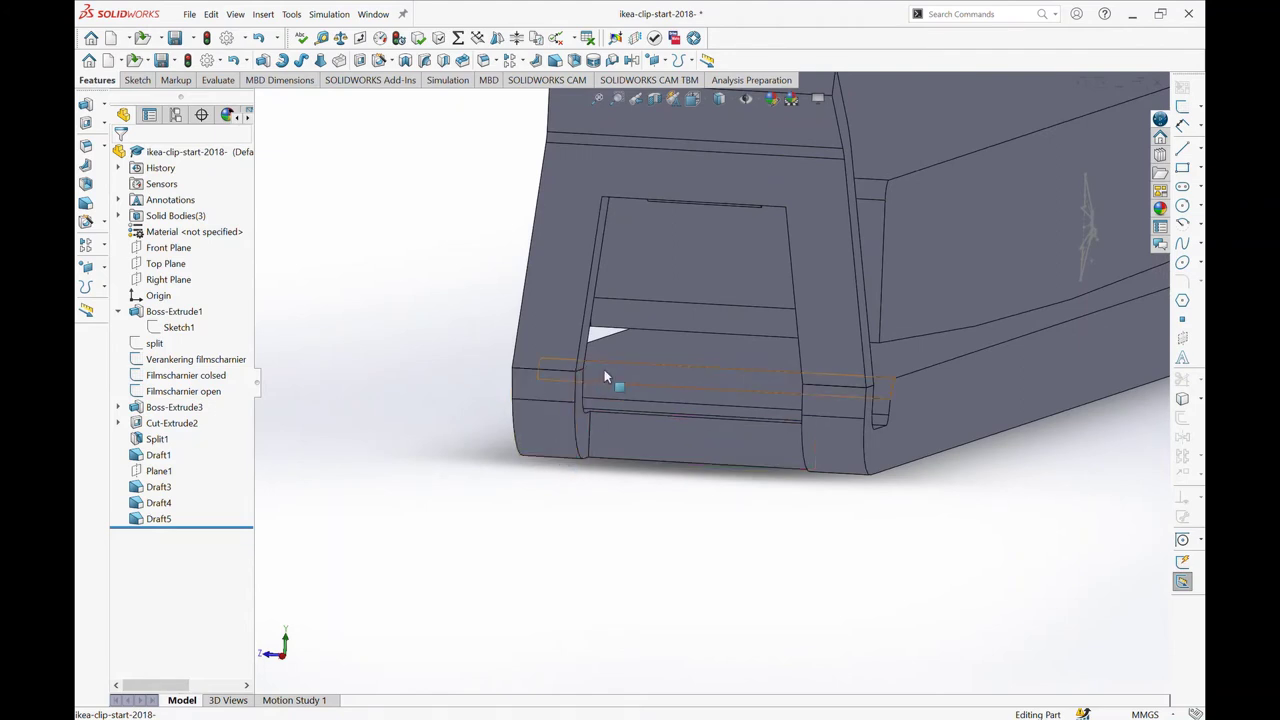
scroll(585, 430, "down", 2)
scroll(598, 415, "down", 1)
left_click(603, 411)
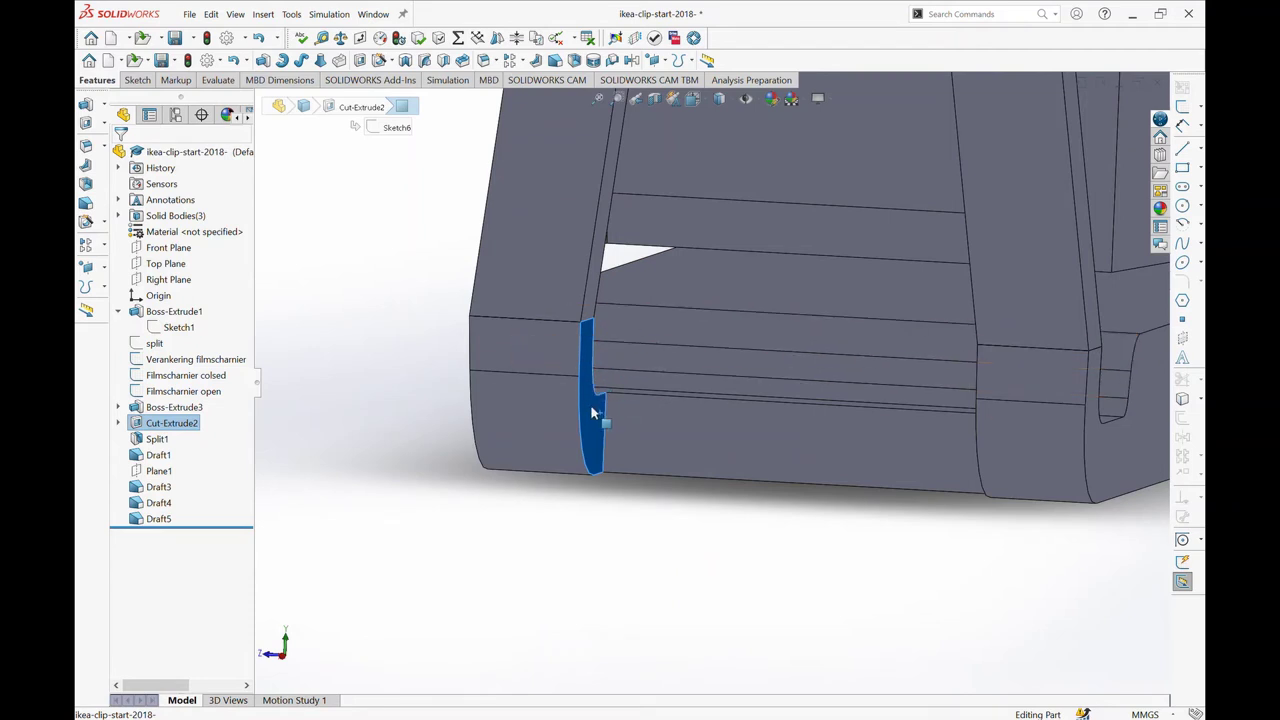
key("Left")
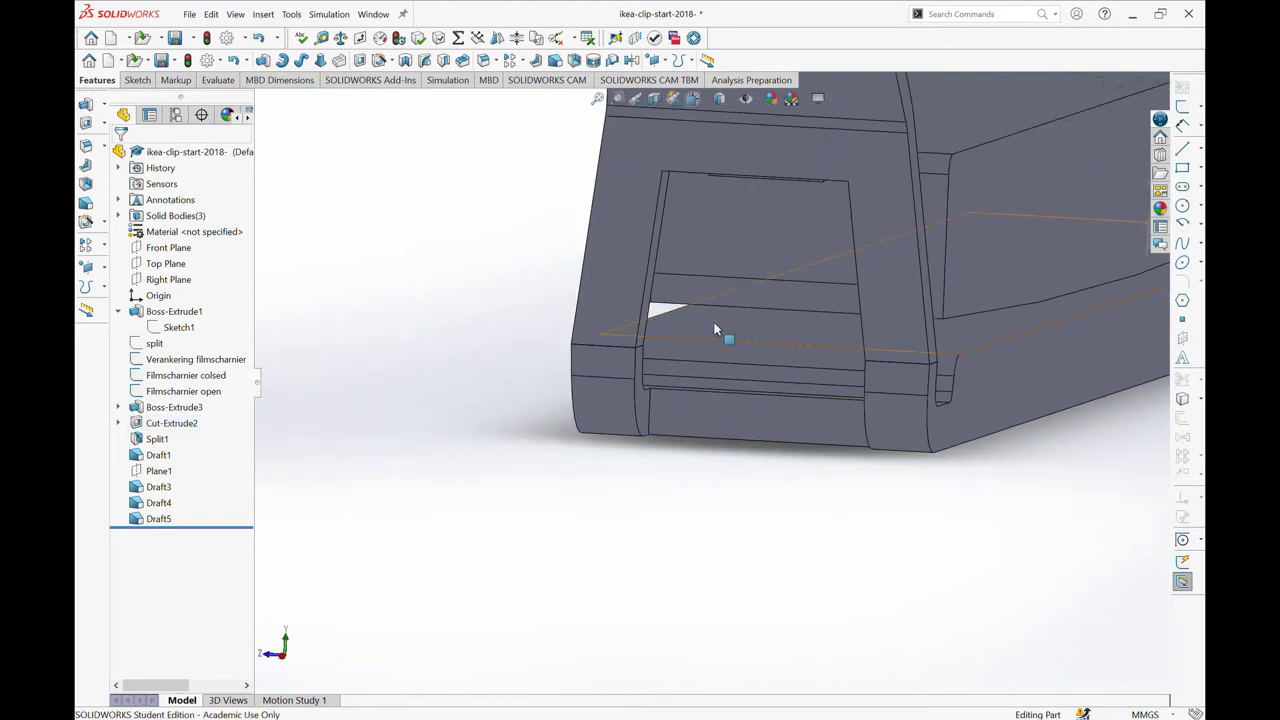
left_click(714, 326)
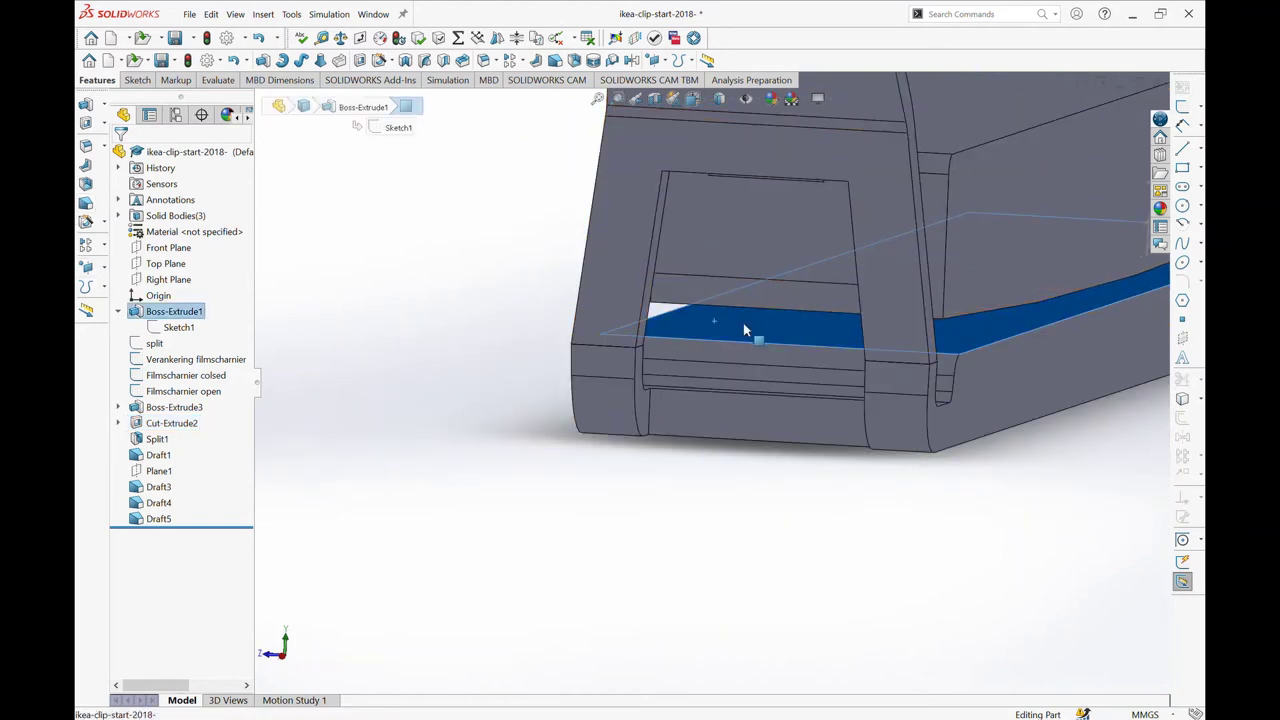
- Draft the two jaw side faces, Face<2> and Face<3>, at 7.00° as Draft6
left_click(93, 207)
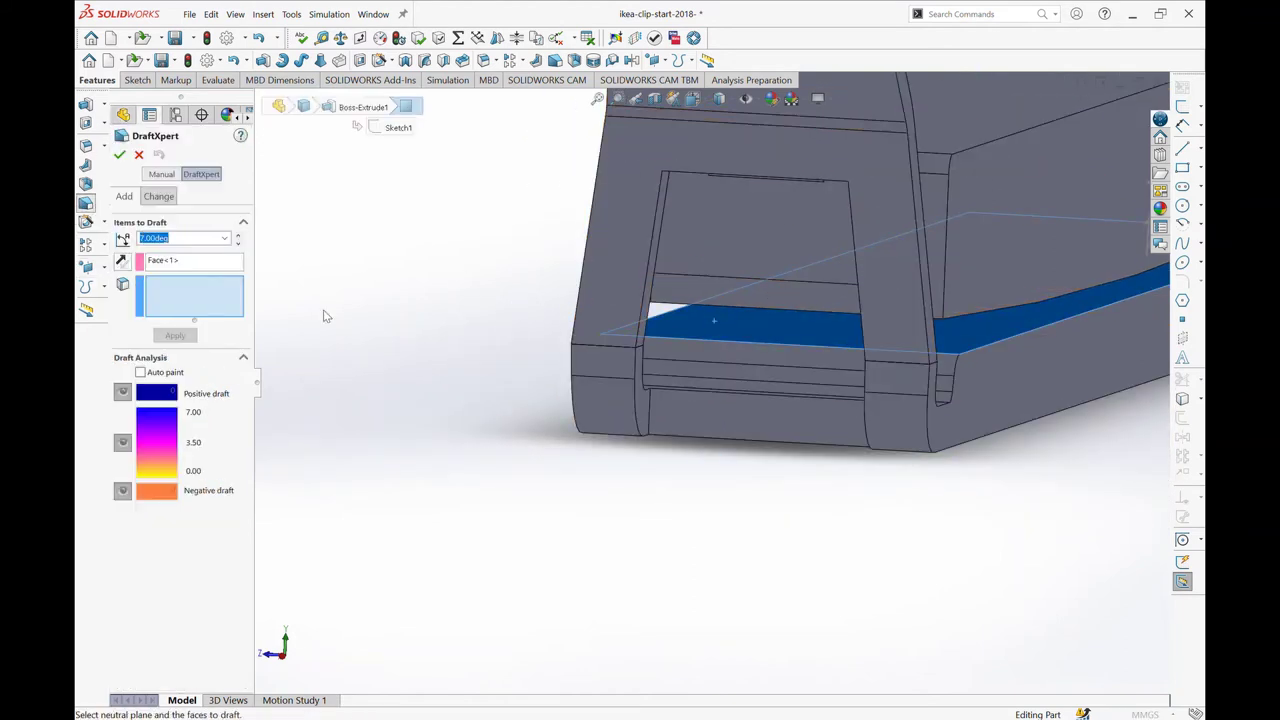
left_click(652, 410)
mouse_move(771, 448)
middle_mouse_down()
mouse_move(829, 436)
mouse_move(966, 447)
mouse_move(1085, 397)
mouse_move(688, 390)
middle_mouse_up()
left_click(638, 388)
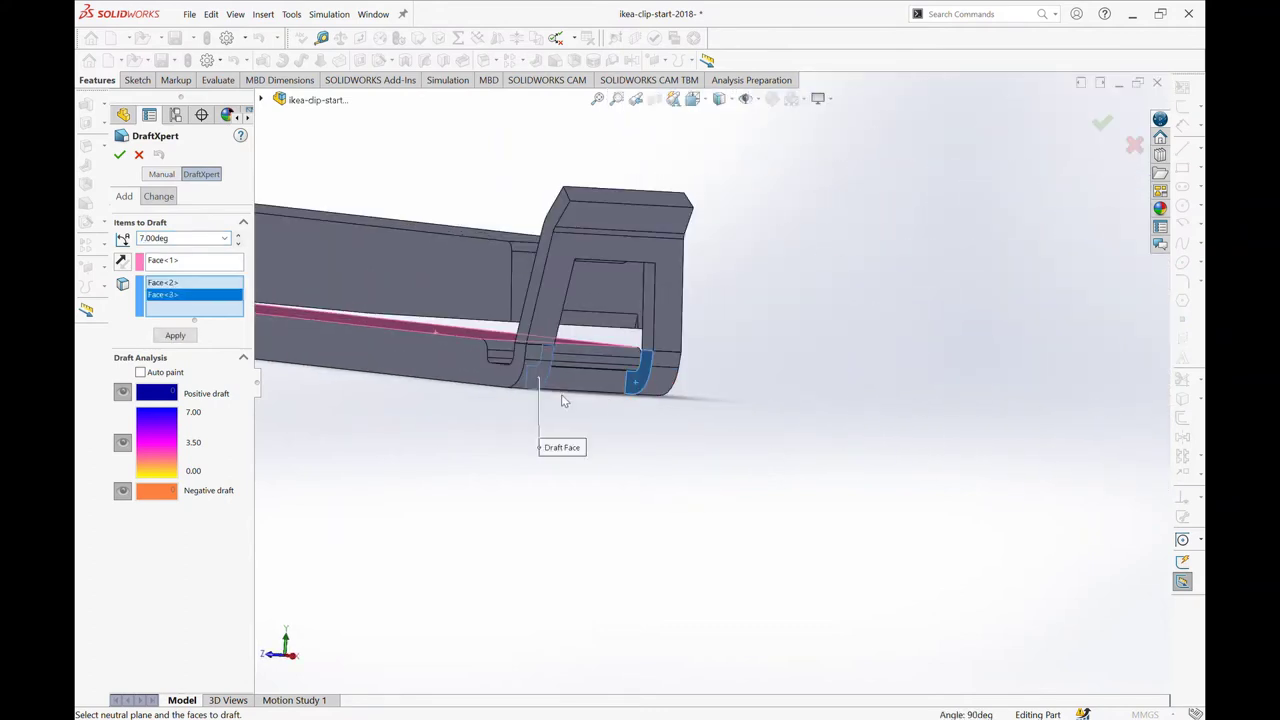
key("ctrl+7")
scroll(613, 307, "down", 1)
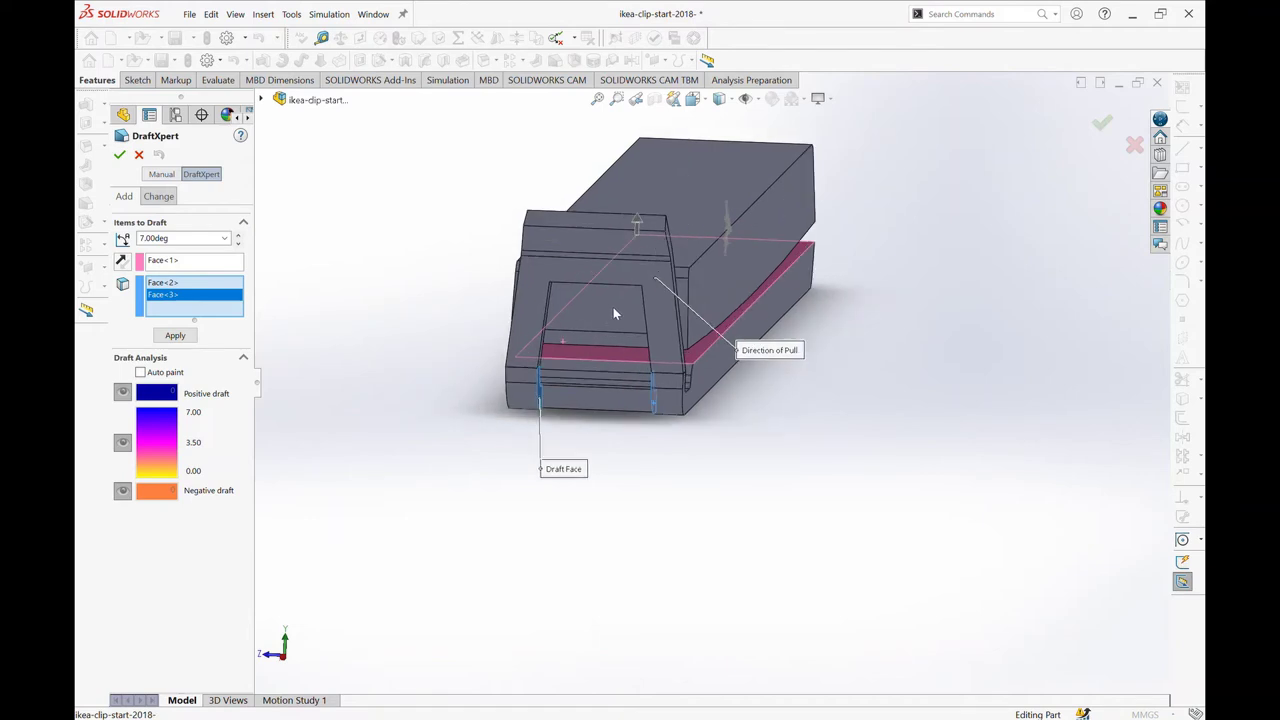
scroll(638, 359, "down", 3)
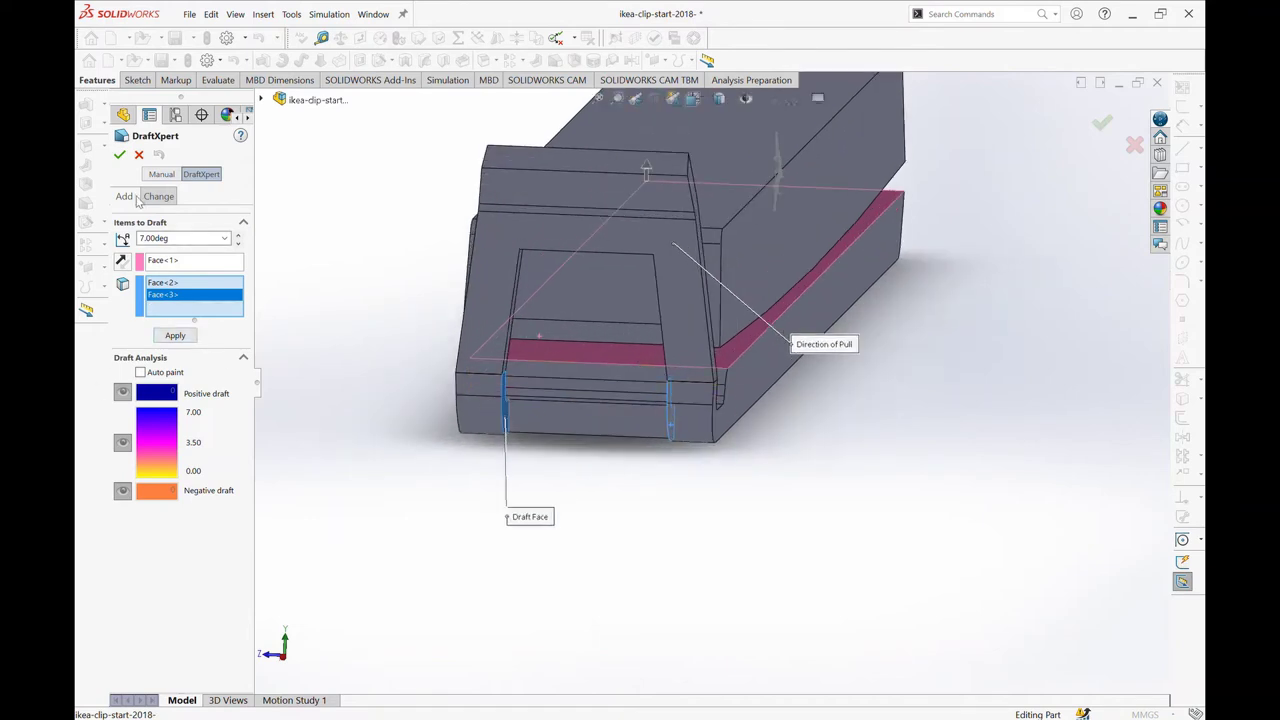
left_click(120, 156)
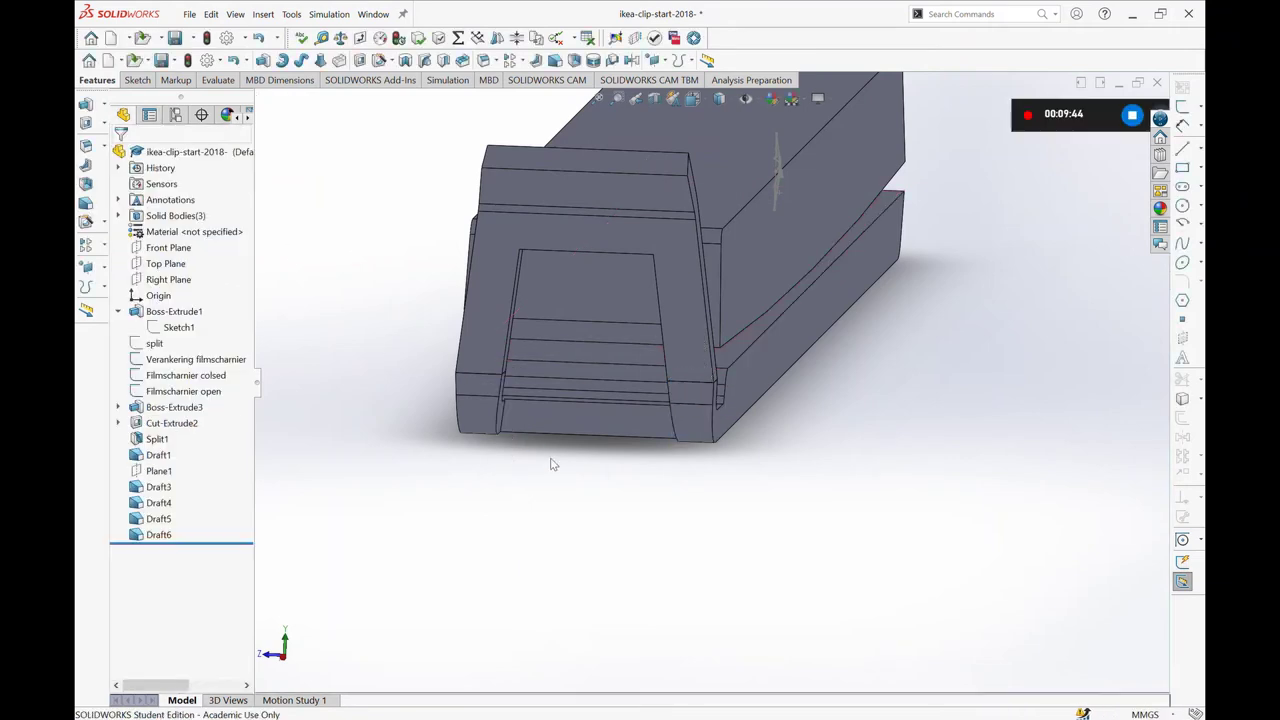
- Inspect the slot through the jaw and preview the Cut-Extrude2 cut
scroll(524, 400, "down", 5)
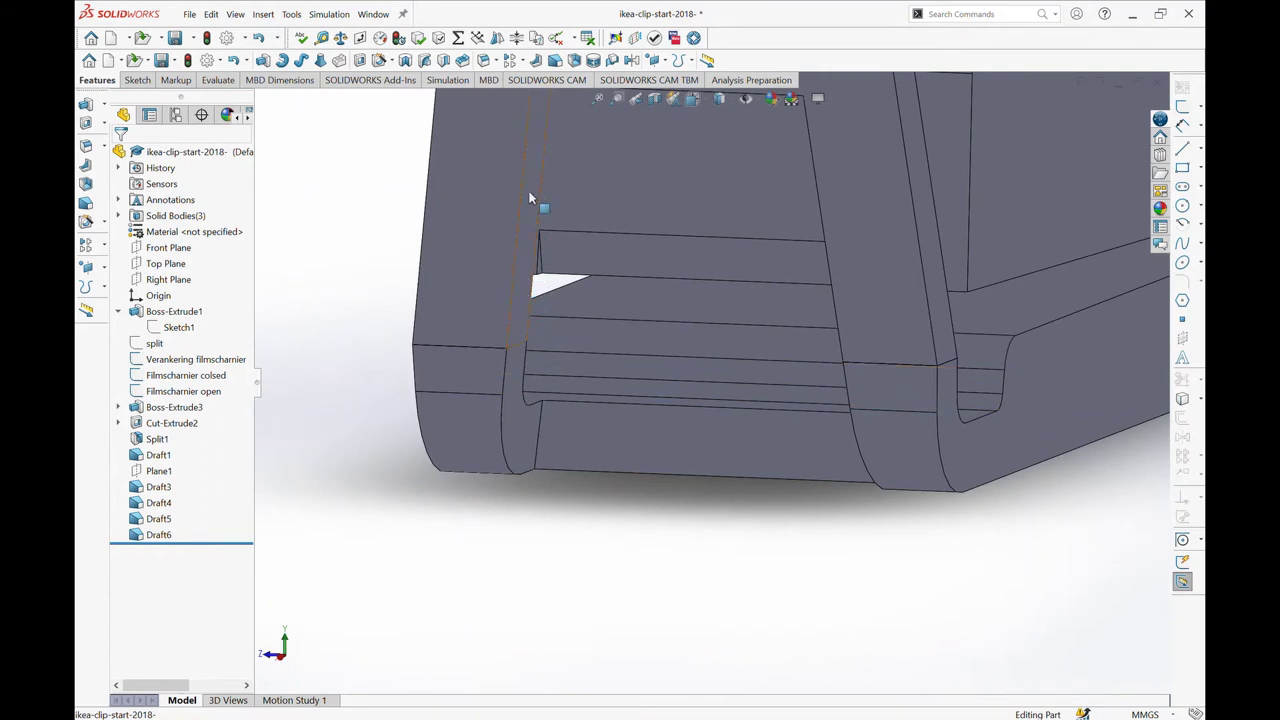
scroll(534, 200, "up", 3)
mouse_move(534, 200)
middle_mouse_down()
mouse_move(803, 354)
mouse_move(791, 362)
middle_mouse_up()
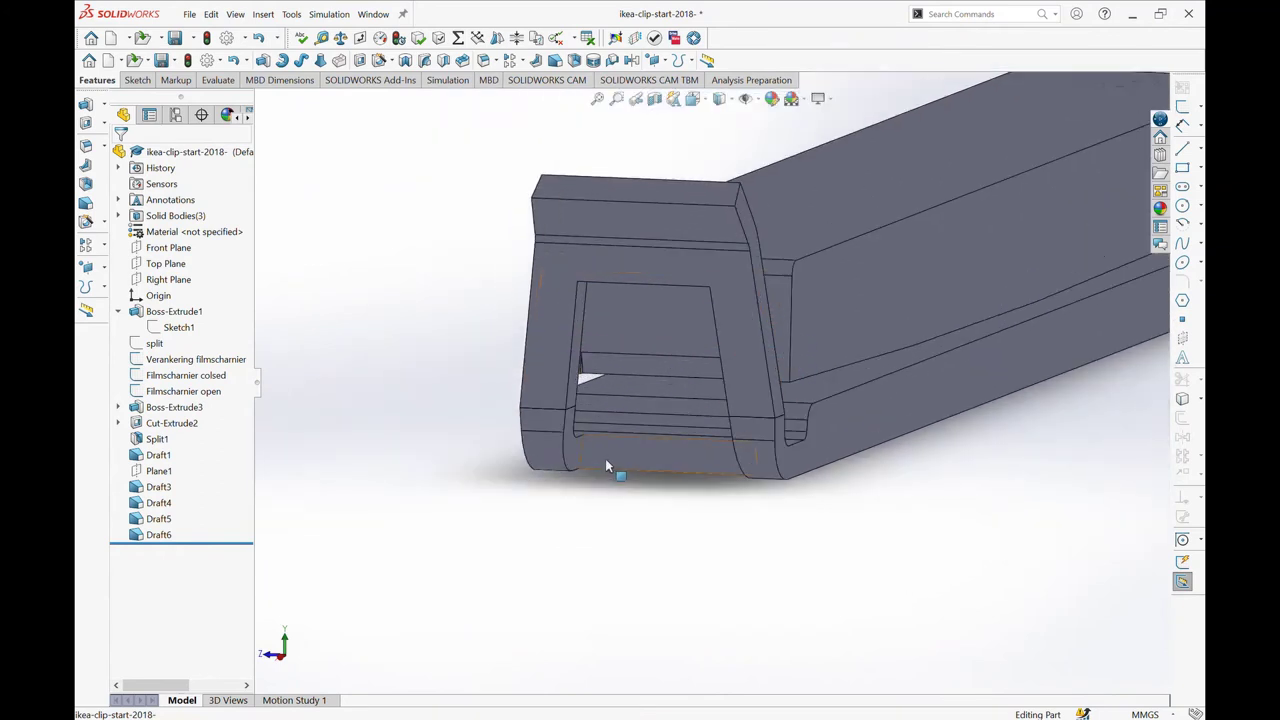
mouse_move(575, 465)
middle_mouse_down()
mouse_move(606, 432)
mouse_move(623, 443)
mouse_move(398, 470)
middle_mouse_up()
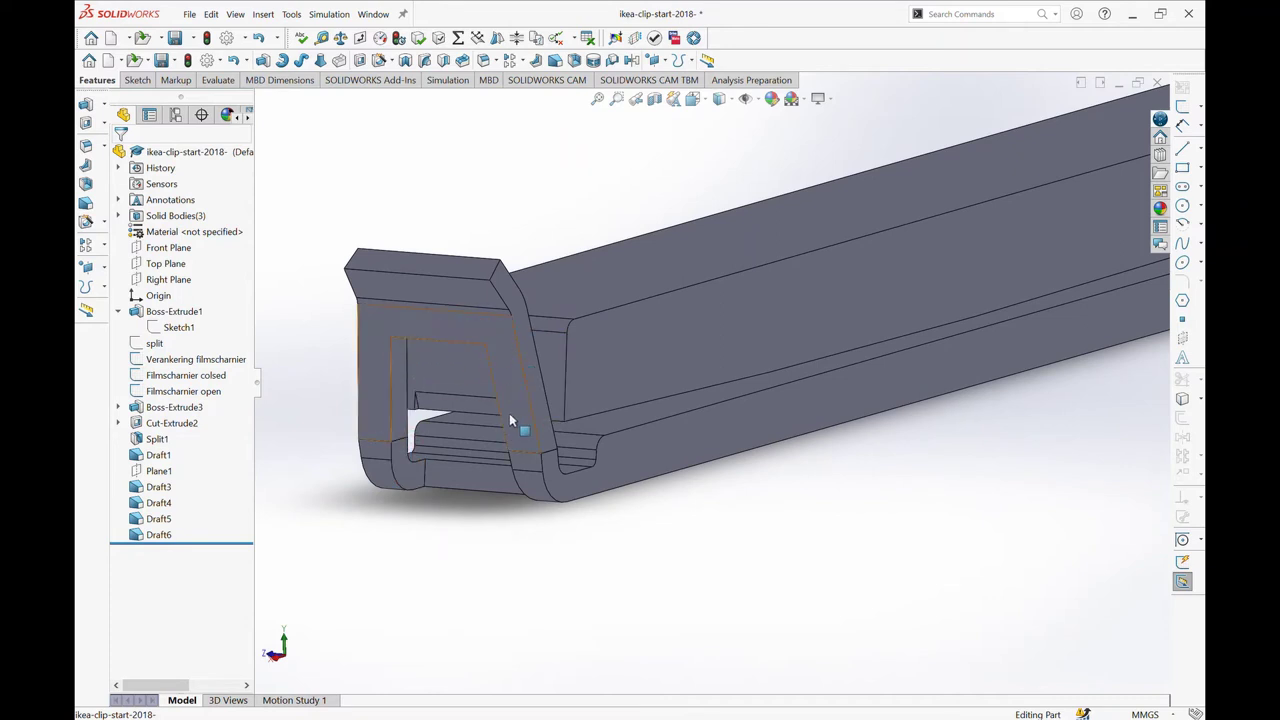
scroll(560, 460, "up", 5)
scroll(634, 426, "down", 2)
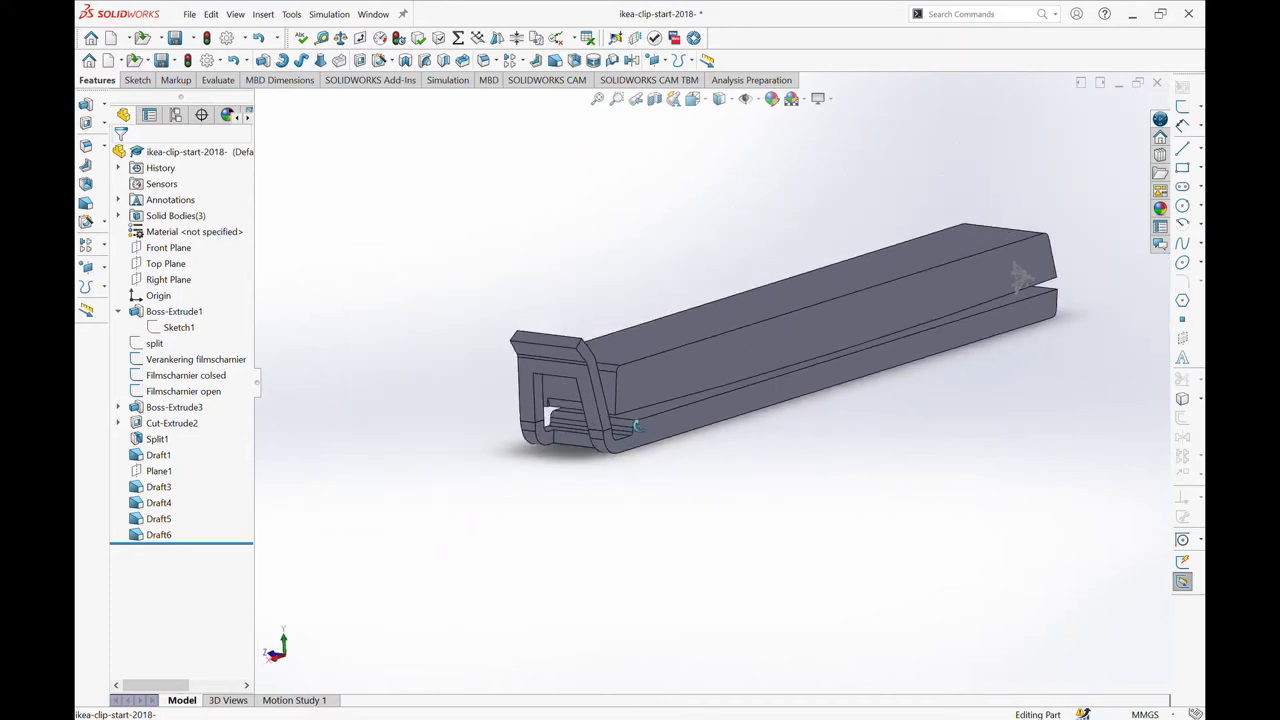
scroll(628, 428, "down", 2)
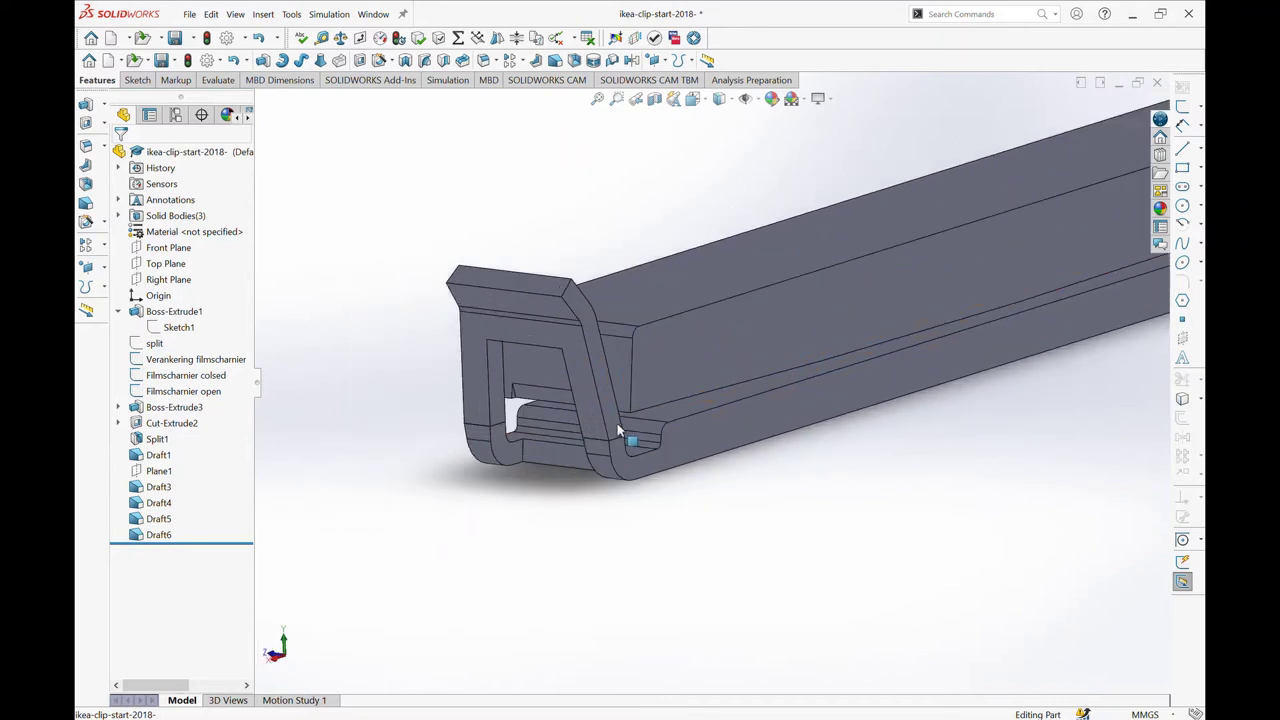
middle_click_drag(618, 430, 617, 450)
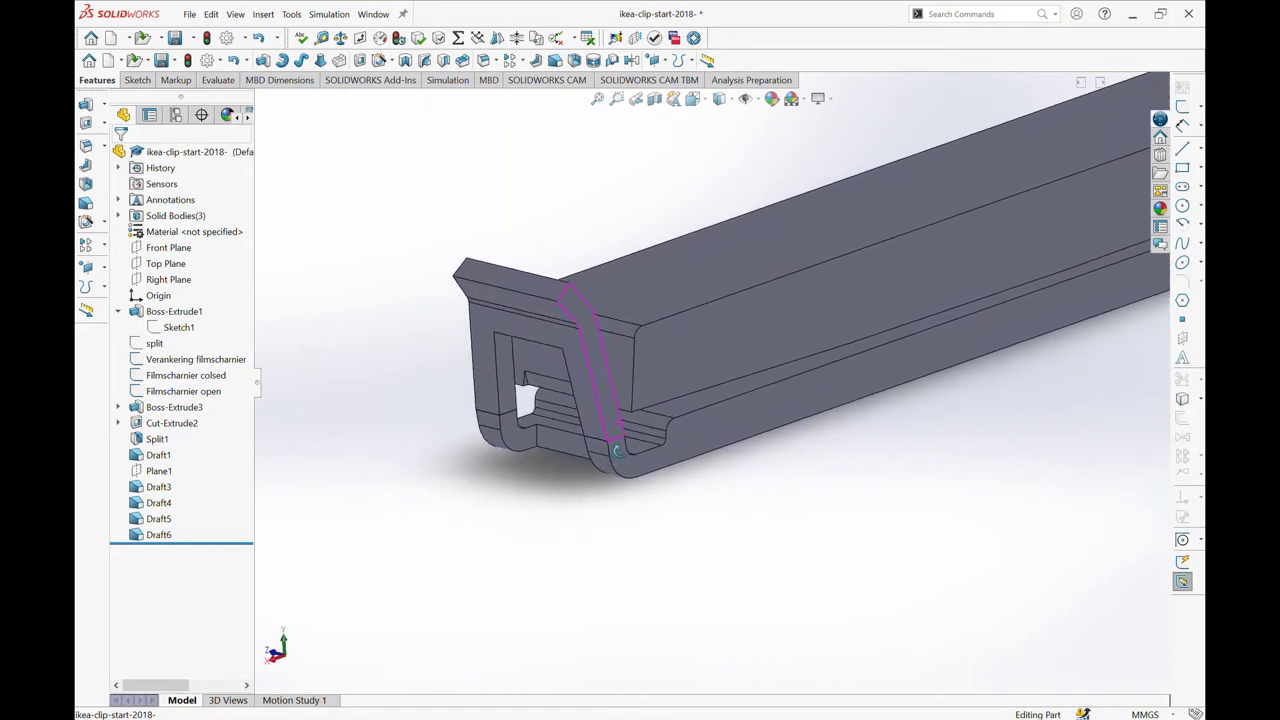
left_click(172, 423)
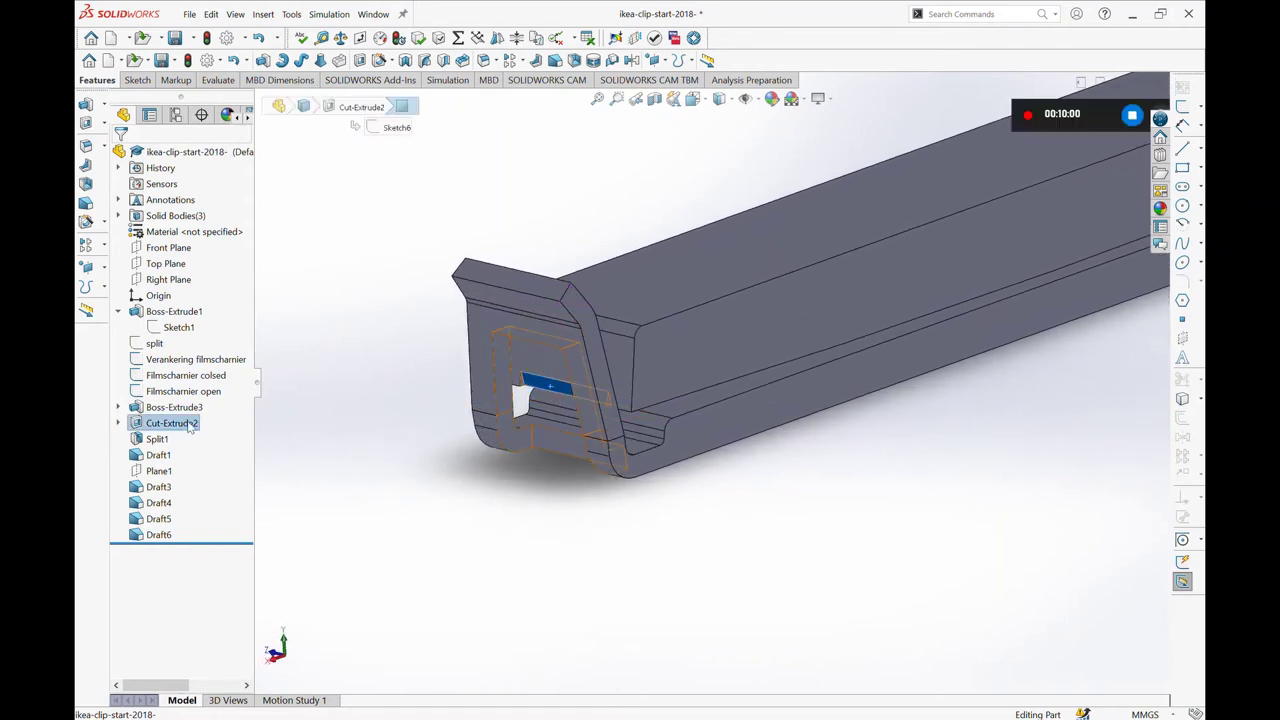
left_click(546, 535)
scroll(574, 410, "down", 2)
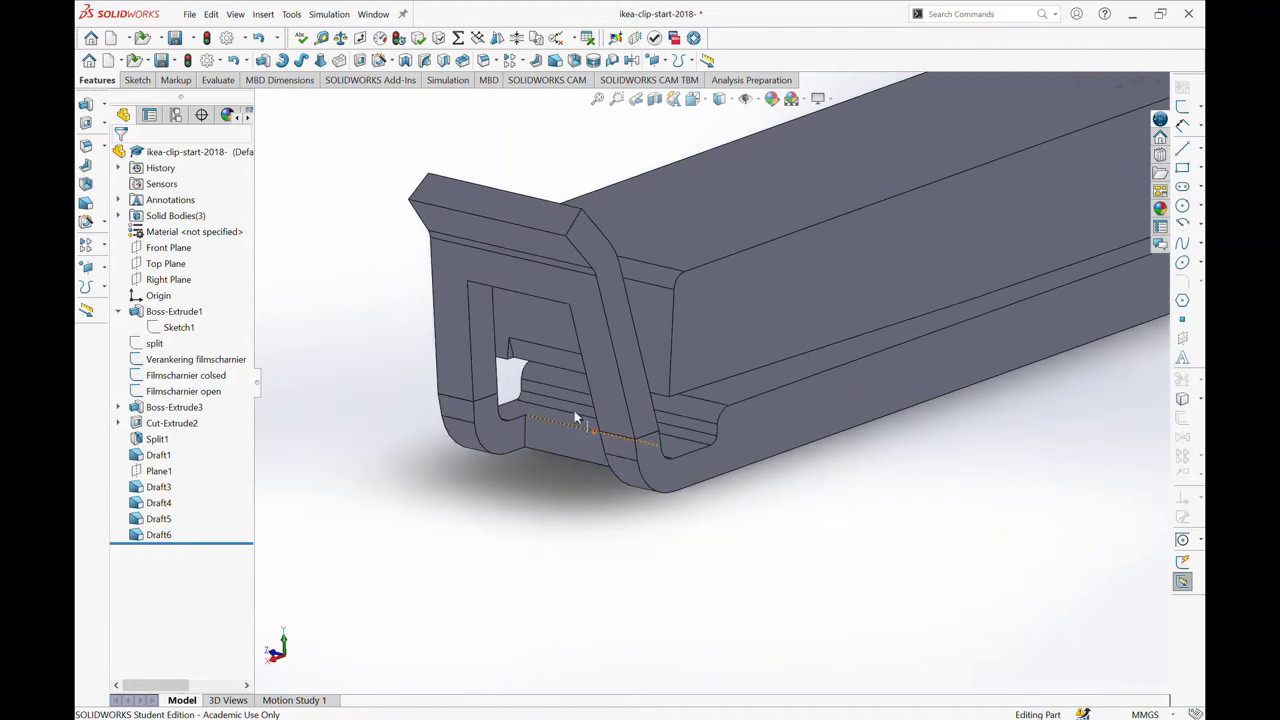
left_click(540, 355)
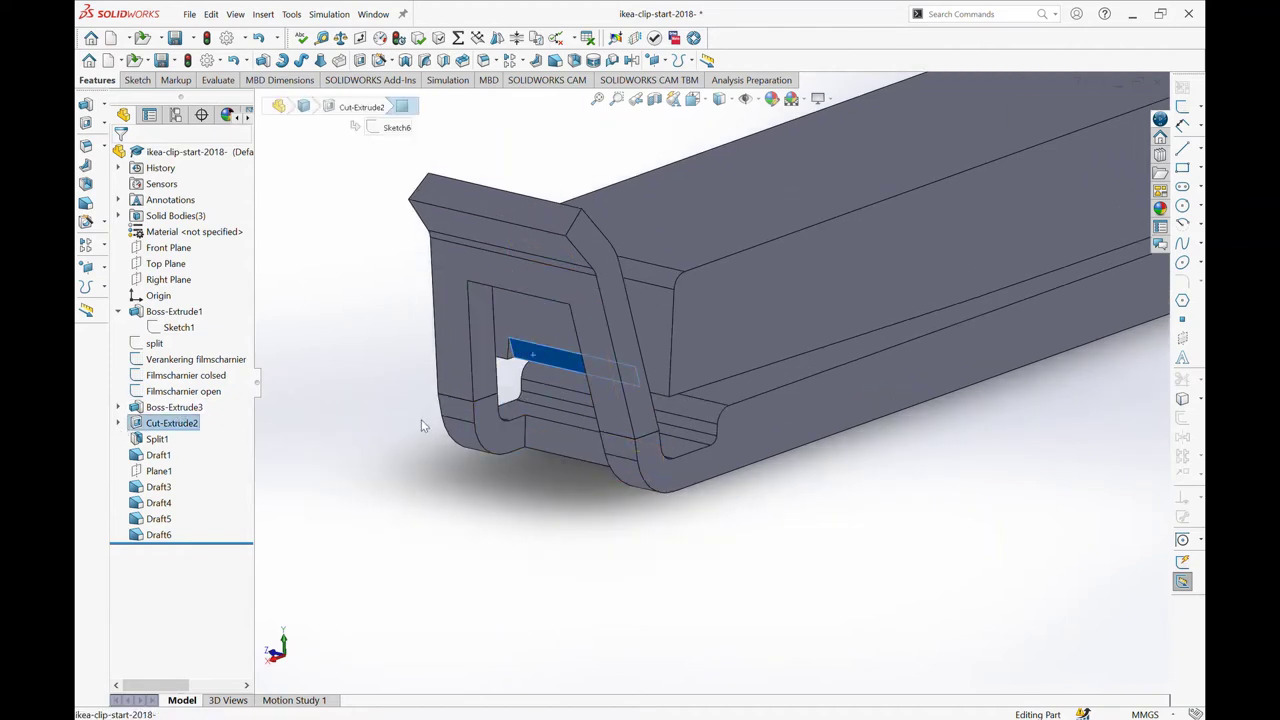
scroll(700, 390, "up", 1)
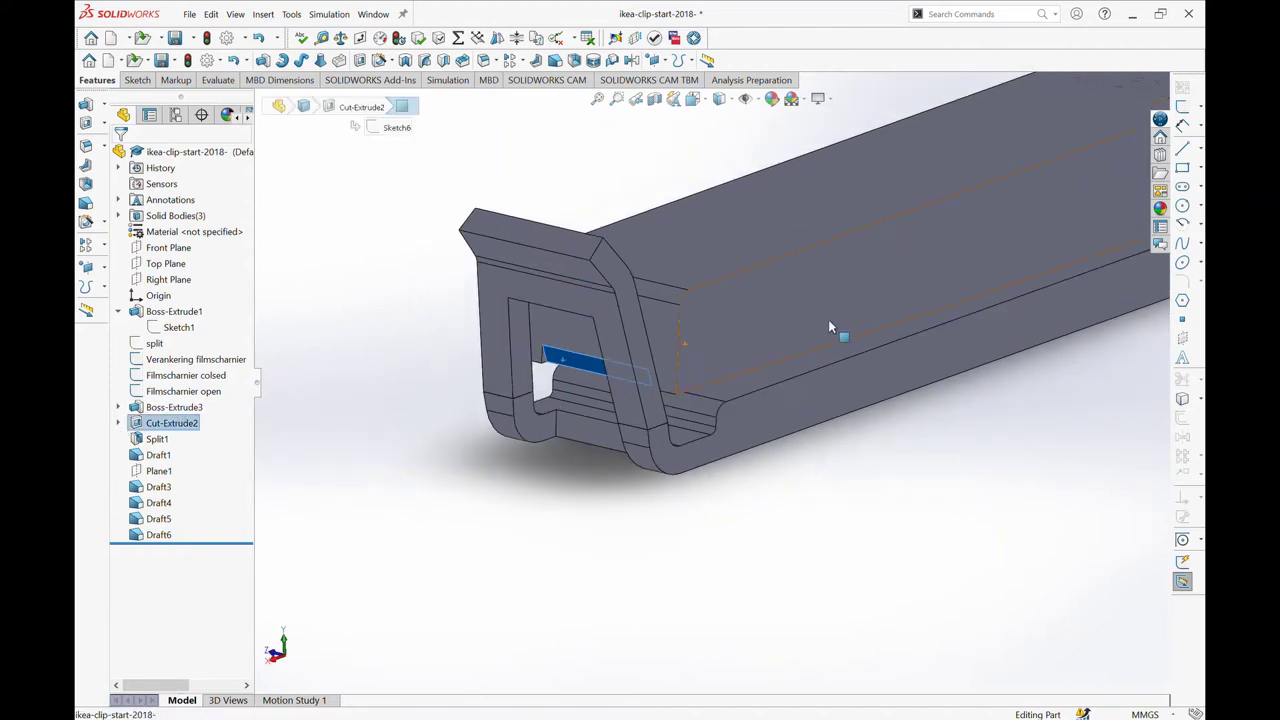
- Expand Cut-Extrude2 to display Sketch6 on the model, then reselect Cut-Extrude2
left_click(118, 423)
left_click(179, 439)
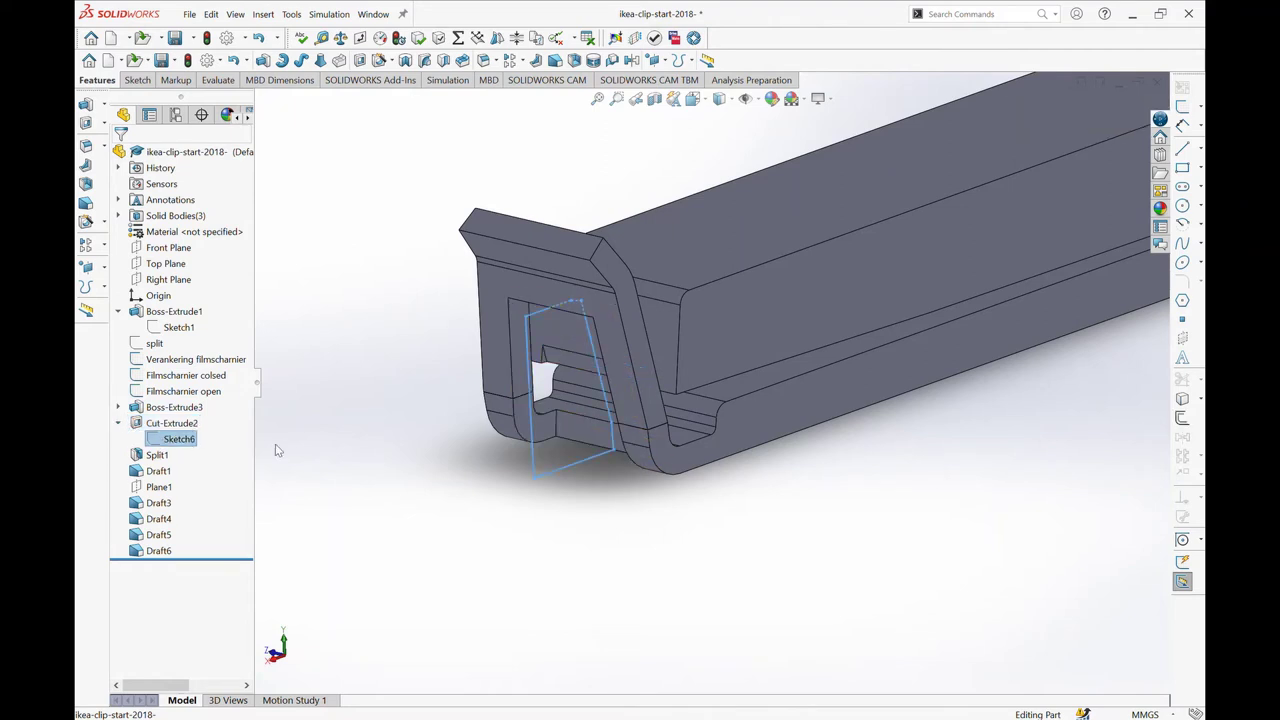
mouse_move(700, 445)
middle_mouse_down()
mouse_move(674, 453)
mouse_move(766, 400)
mouse_move(586, 414)
mouse_move(563, 370)
mouse_move(786, 363)
mouse_move(629, 383)
mouse_move(521, 370)
mouse_move(600, 340)
middle_mouse_up()
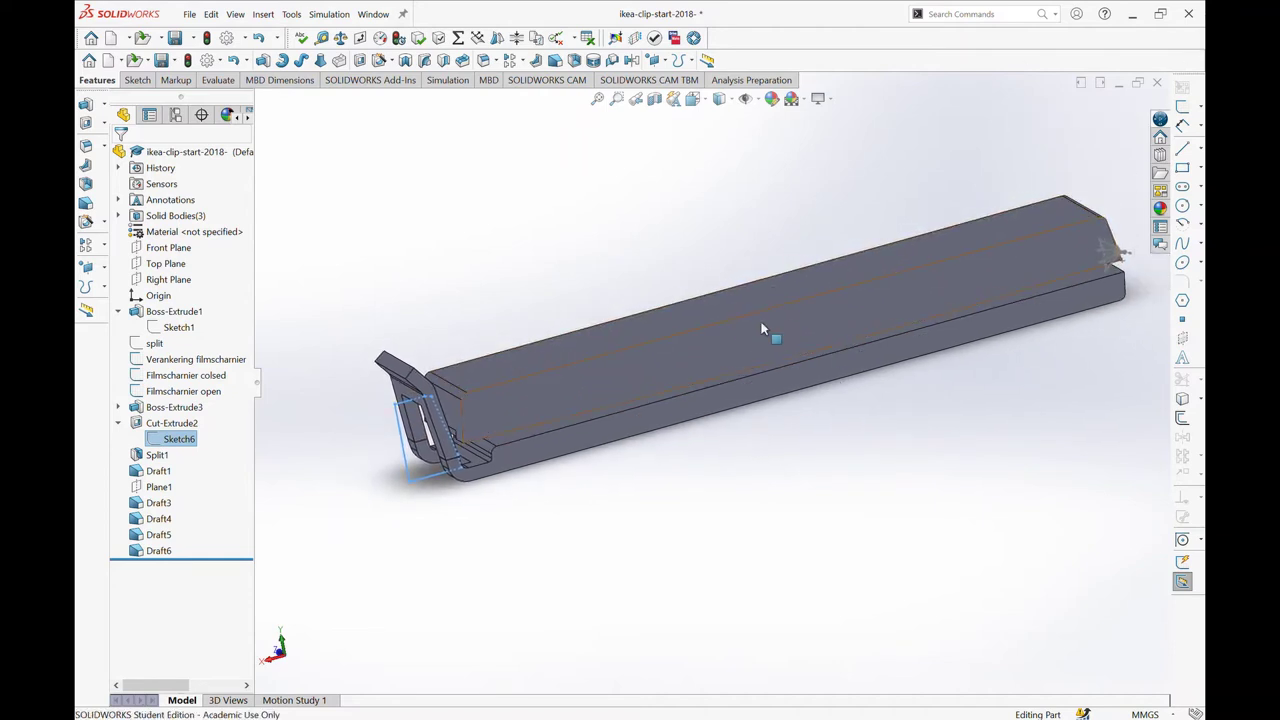
scroll(432, 423, "down", 3)
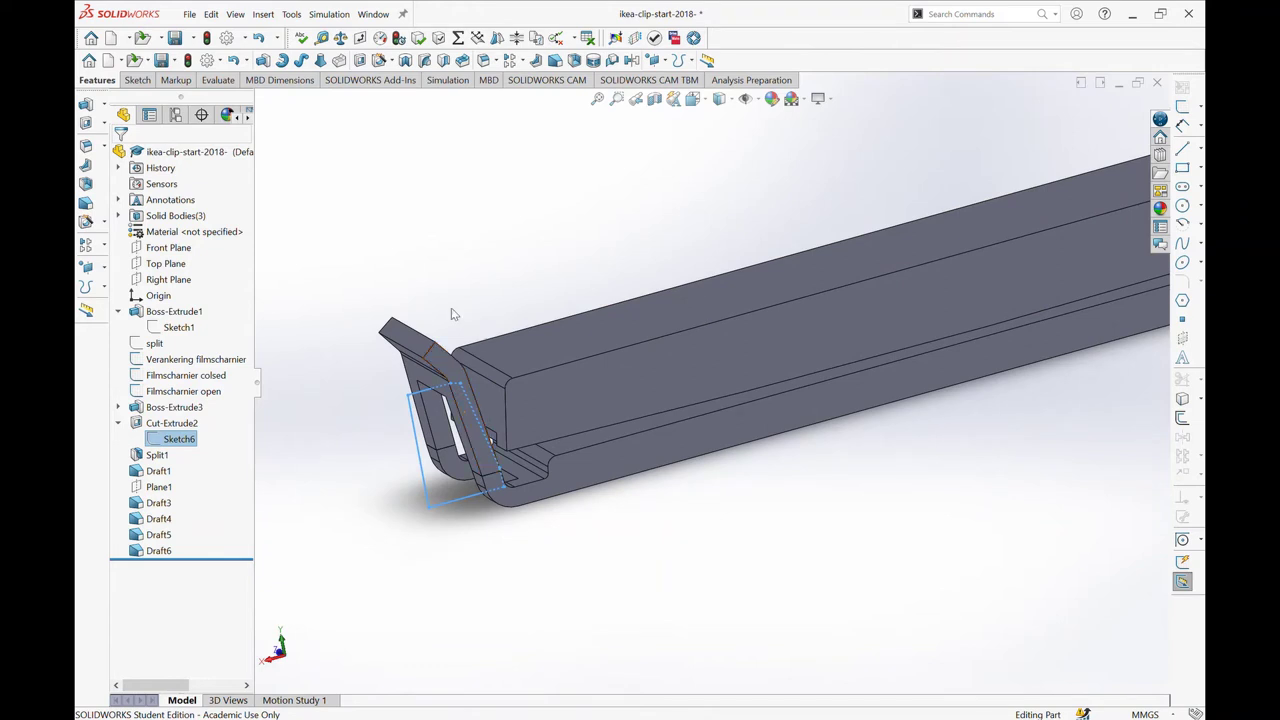
middle_click_drag(489, 349, 492, 434)
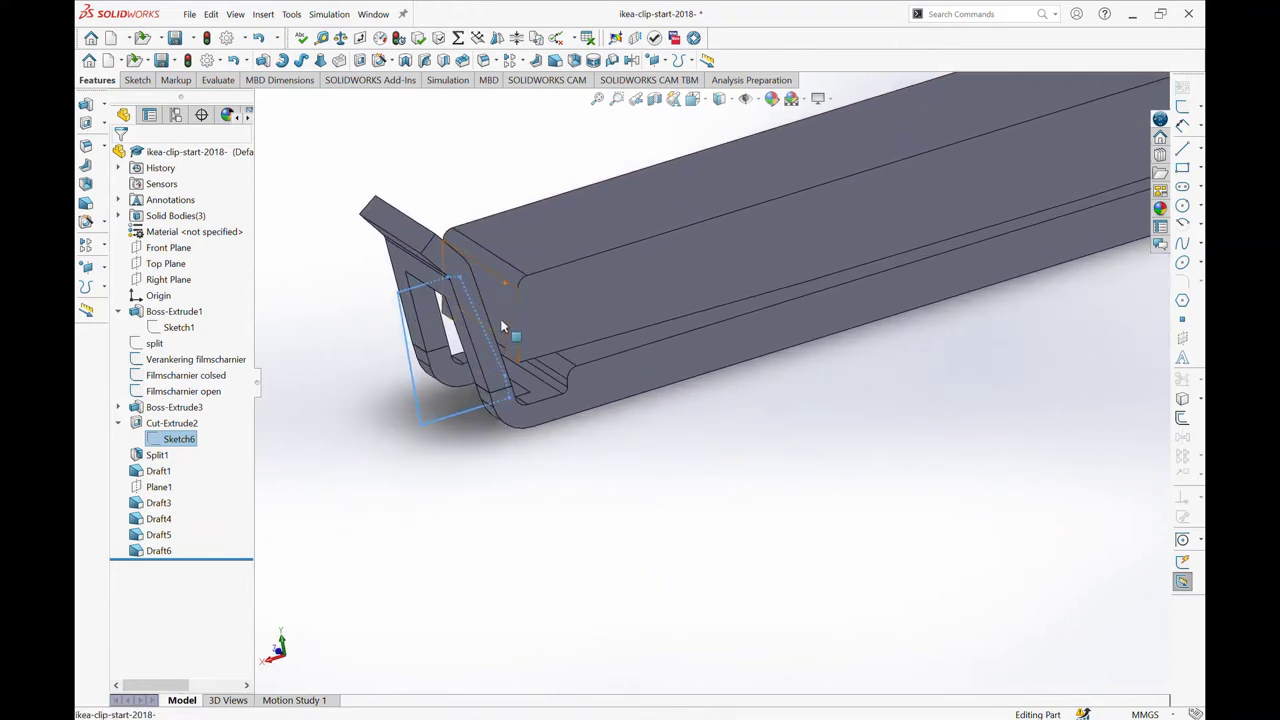
left_click(492, 434)
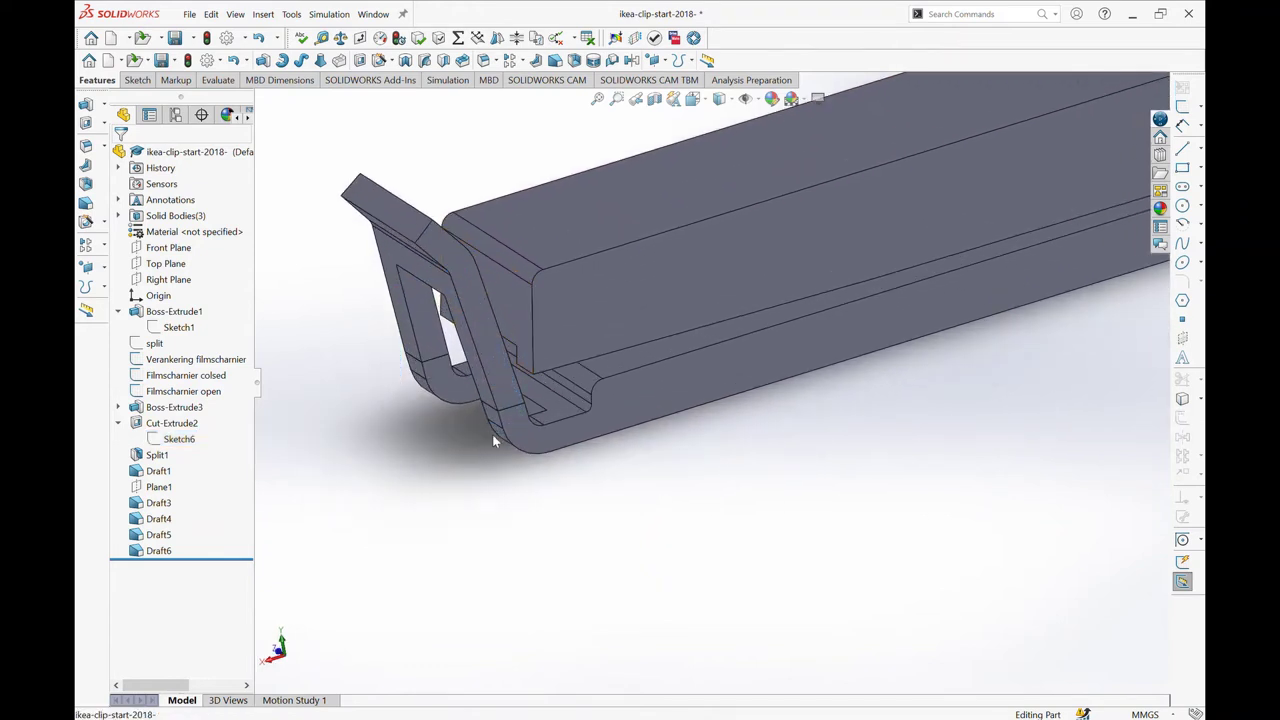
left_click(177, 427)
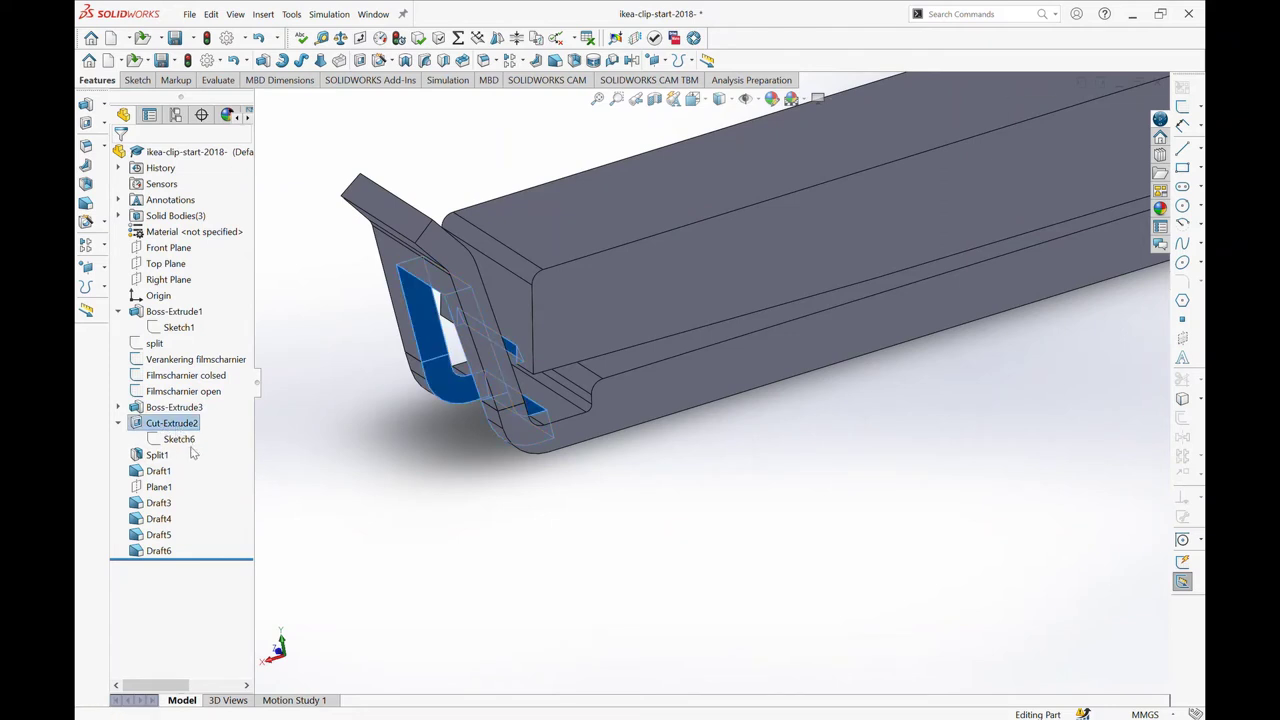
- Edit Cut-Extrude2's feature scope to drop Boss-Extrude1[2], leaving only Boss-Extrude3 selected
left_click(185, 397)
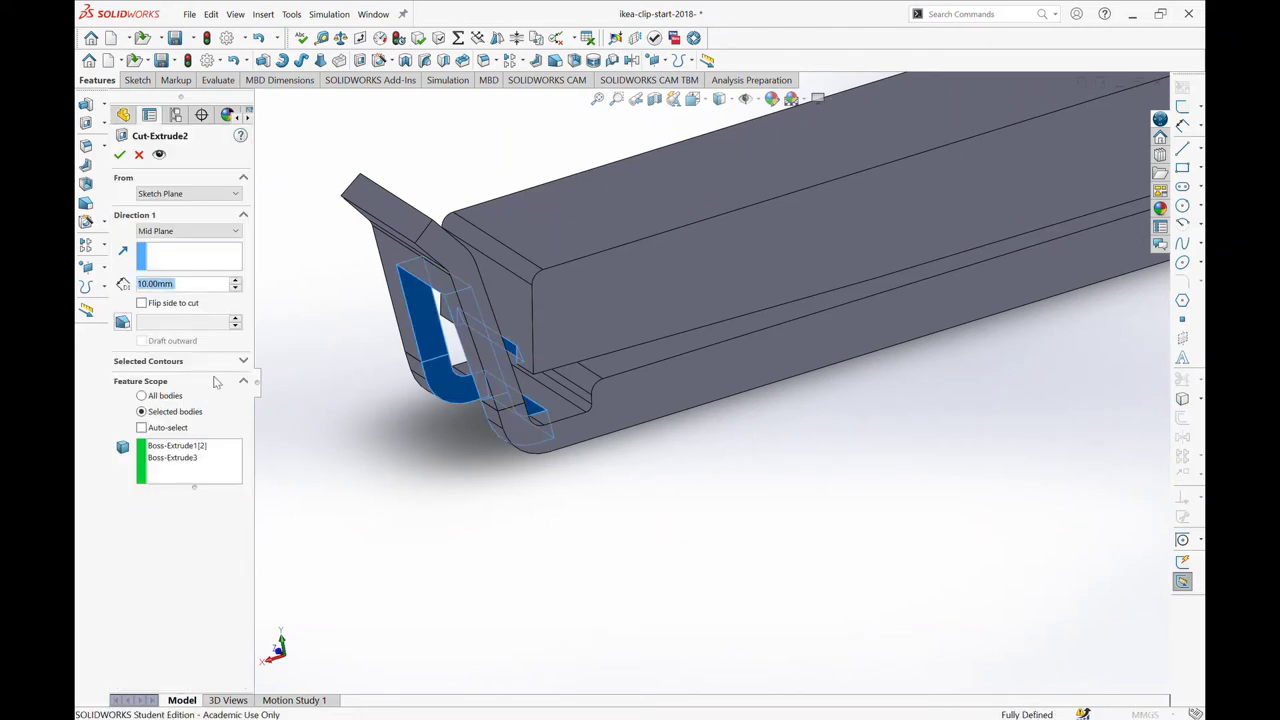
left_click(162, 449)
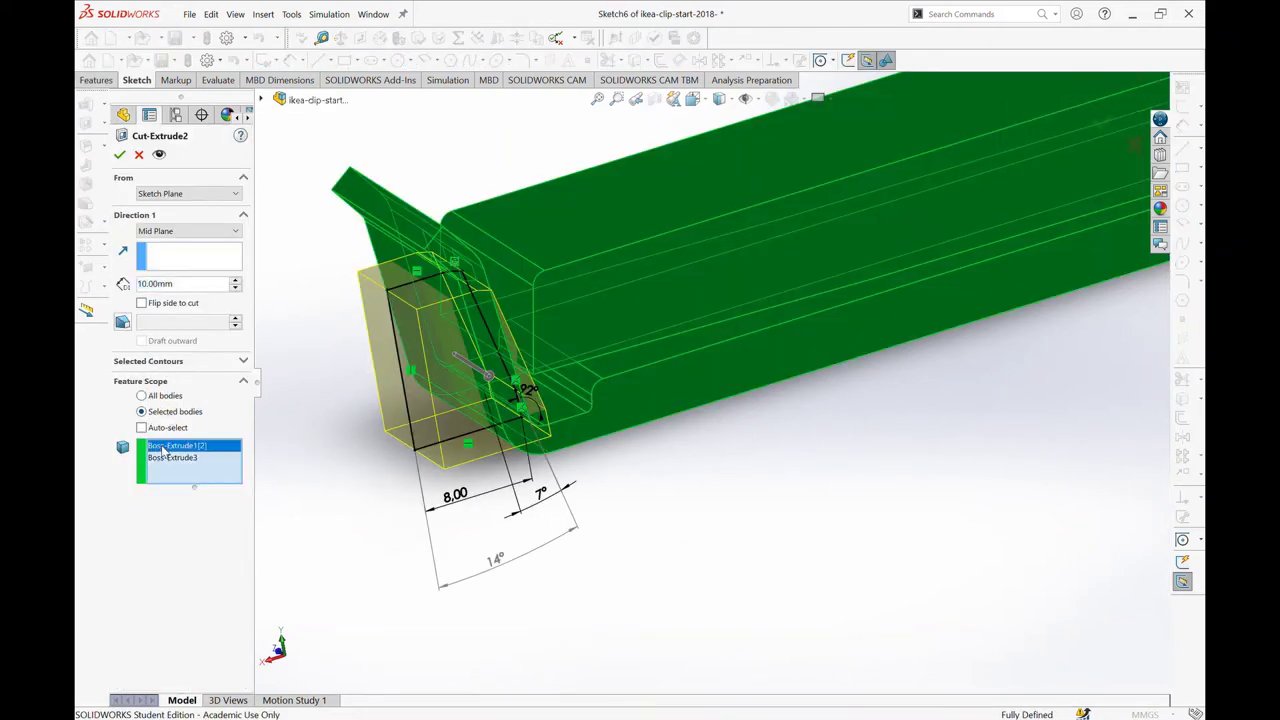
left_click(165, 458, "ctrl")
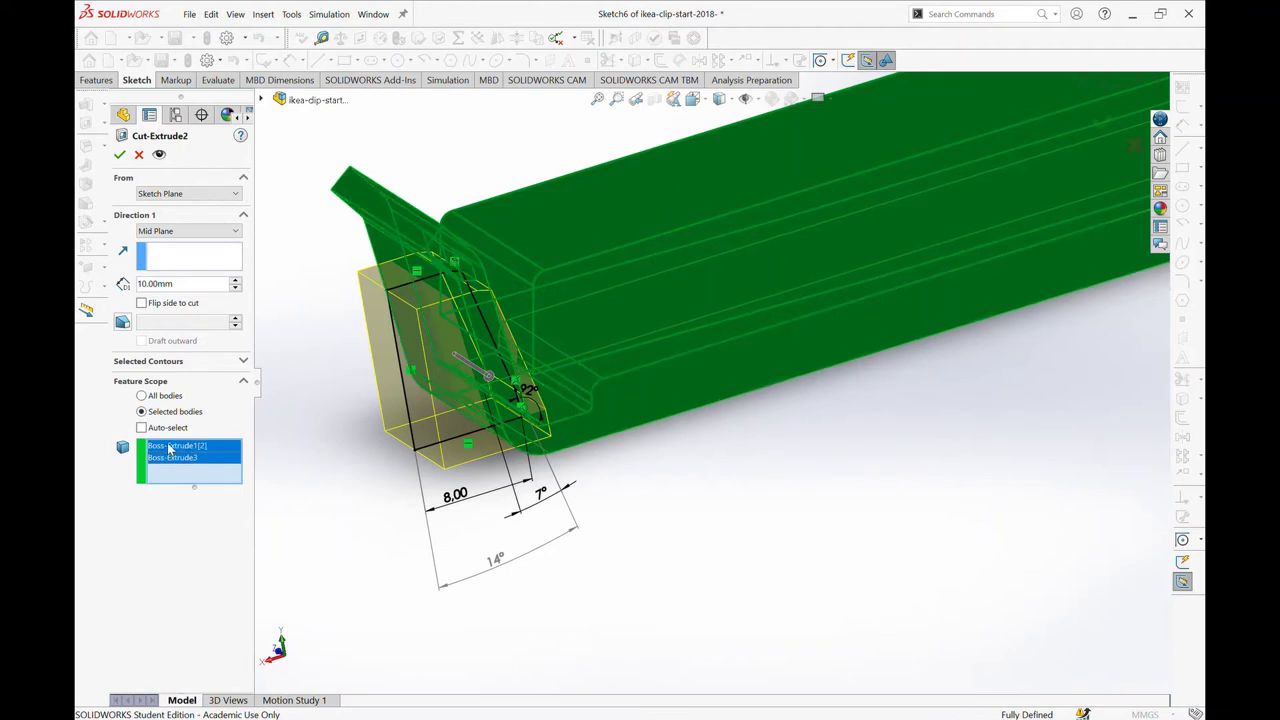
left_click(172, 458, "ctrl")
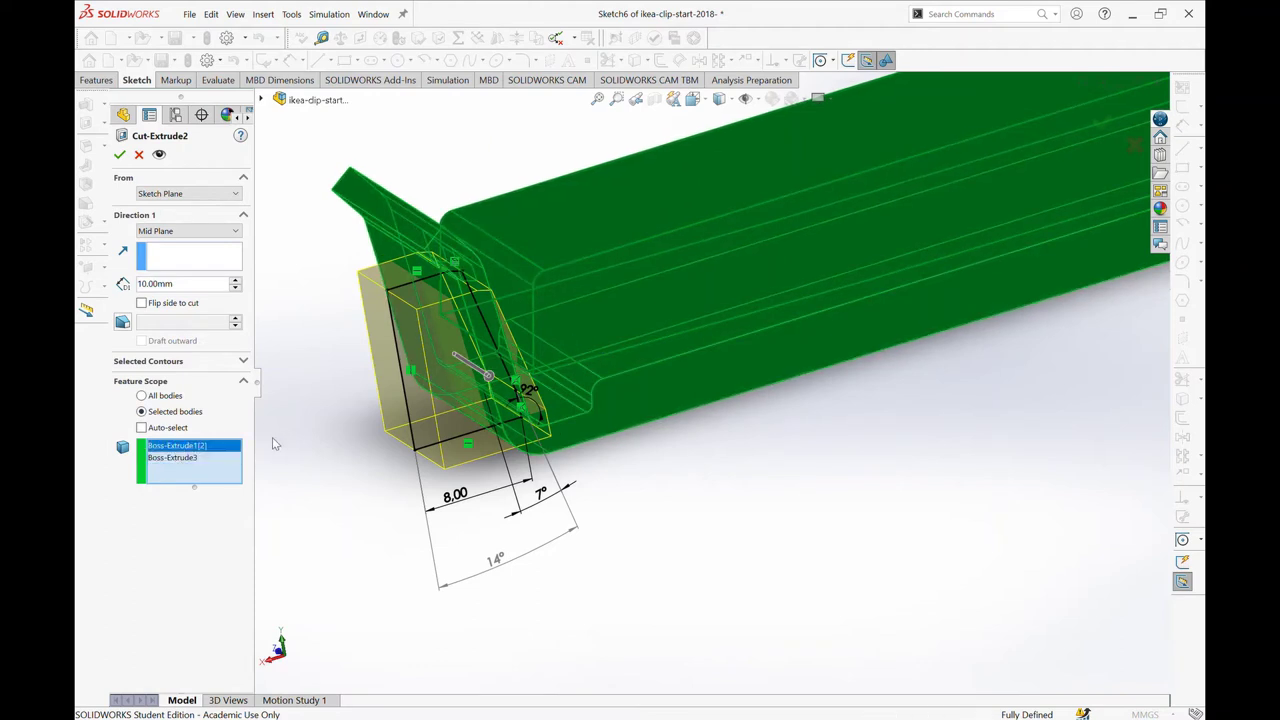
left_click(515, 275)
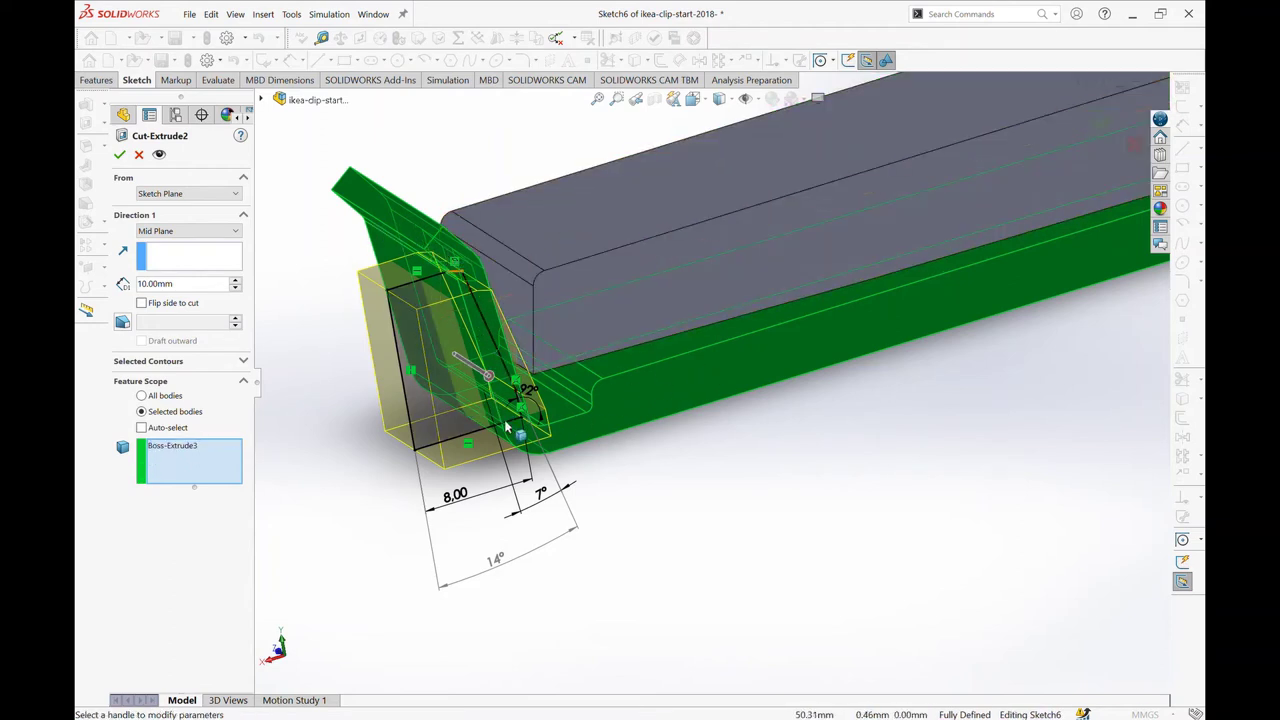
mouse_move(486, 167)
middle_mouse_down()
mouse_move(469, 186)
mouse_move(472, 336)
middle_mouse_up()
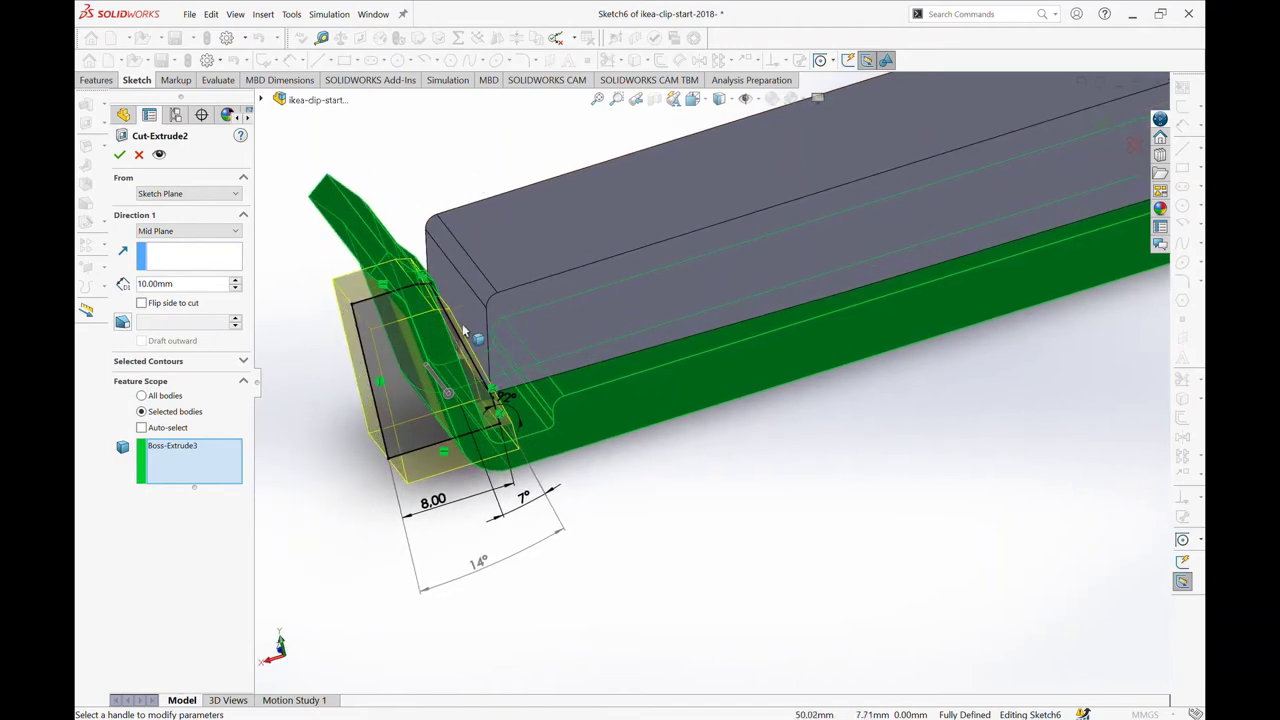
left_click(119, 154)
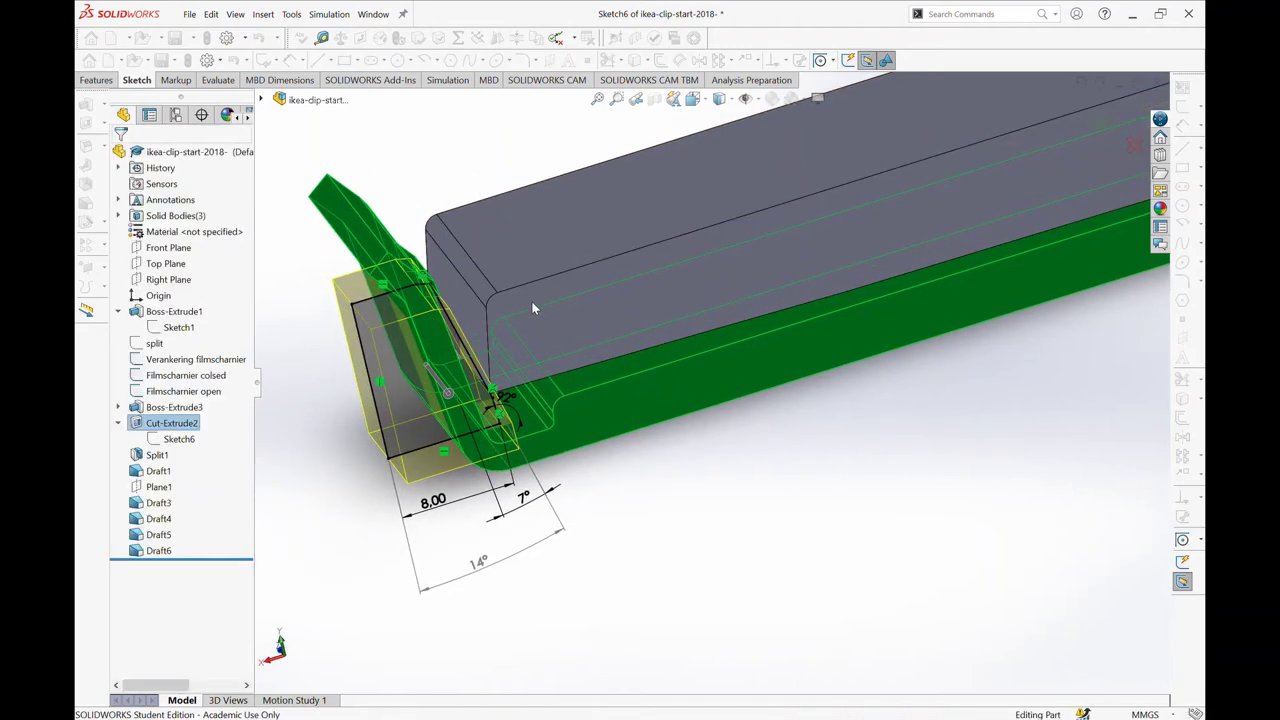
mouse_move(560, 392)
middle_mouse_down()
mouse_move(612, 396)
mouse_move(563, 363)
mouse_move(577, 335)
mouse_move(523, 366)
mouse_move(586, 366)
mouse_move(666, 343)
mouse_move(531, 363)
mouse_move(677, 323)
mouse_move(611, 323)
mouse_move(592, 305)
mouse_move(575, 330)
mouse_move(594, 334)
mouse_move(510, 309)
mouse_move(540, 330)
mouse_move(523, 340)
middle_mouse_up()
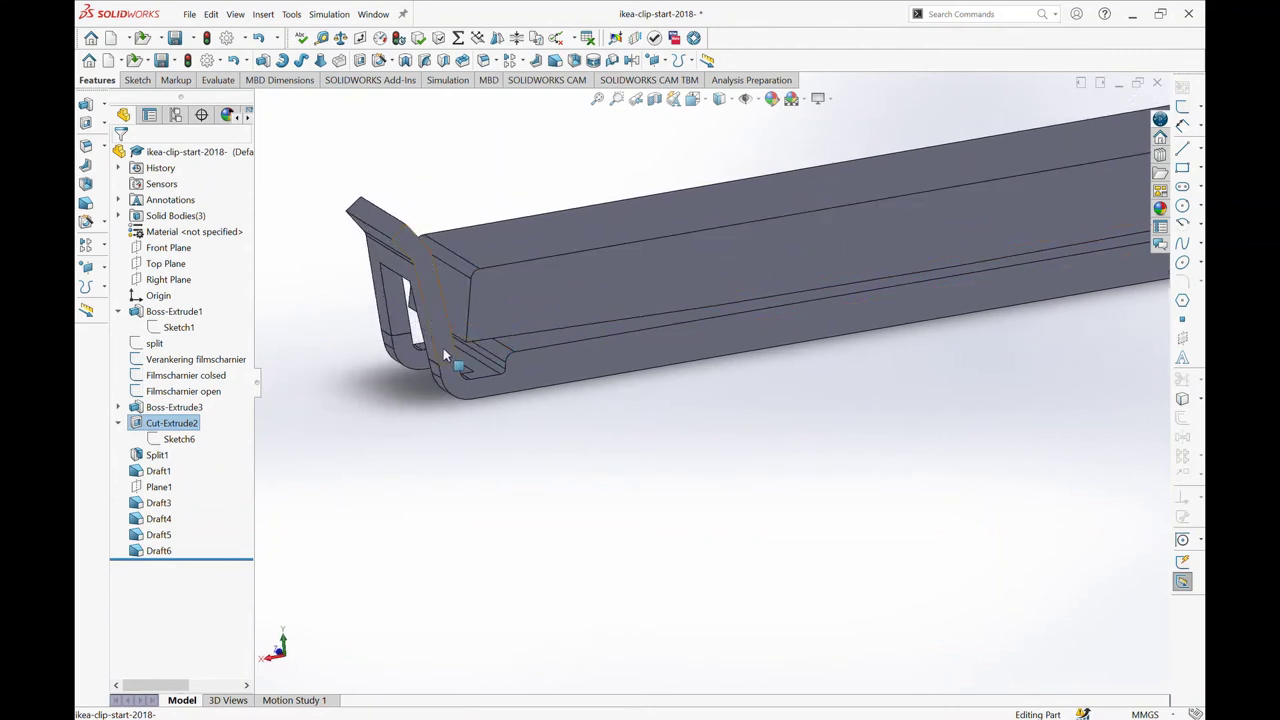
mouse_move(443, 348)
middle_mouse_down()
mouse_move(700, 378)
mouse_move(644, 372)
mouse_move(677, 391)
mouse_move(560, 366)
middle_mouse_up()
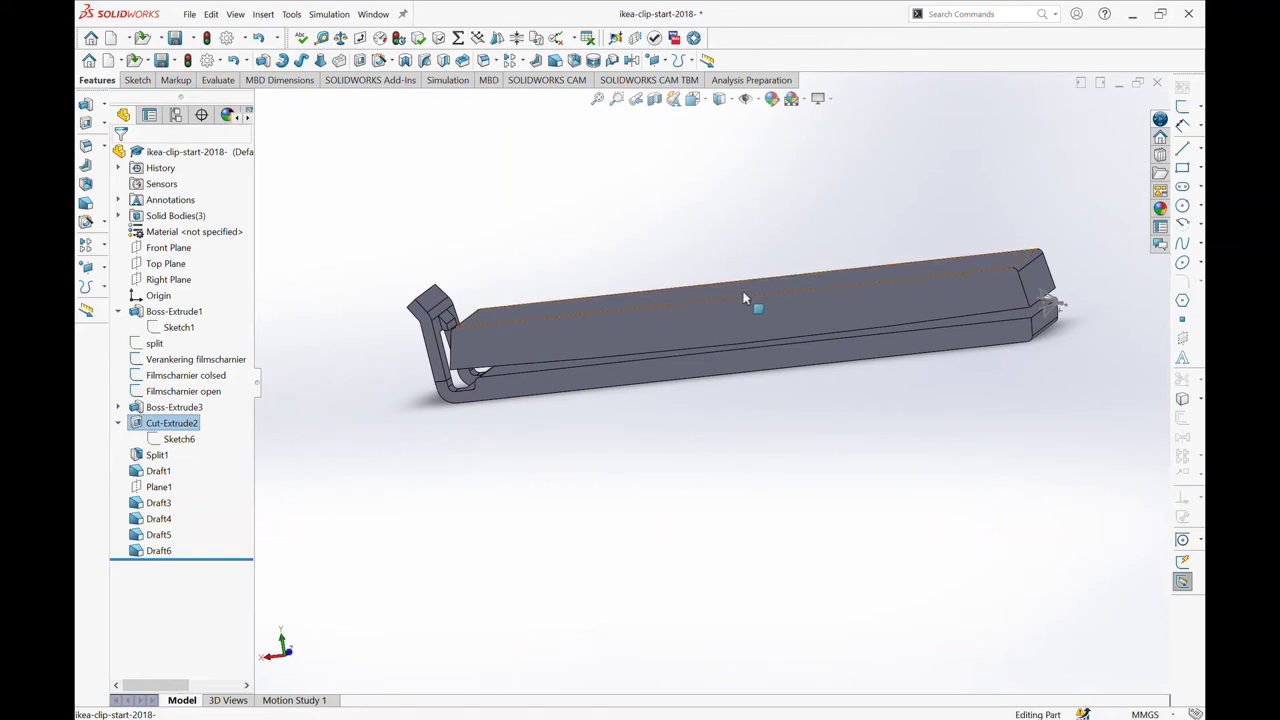
middle_click_drag(749, 297, 766, 297)
middle_click_drag(623, 240, 635, 262)
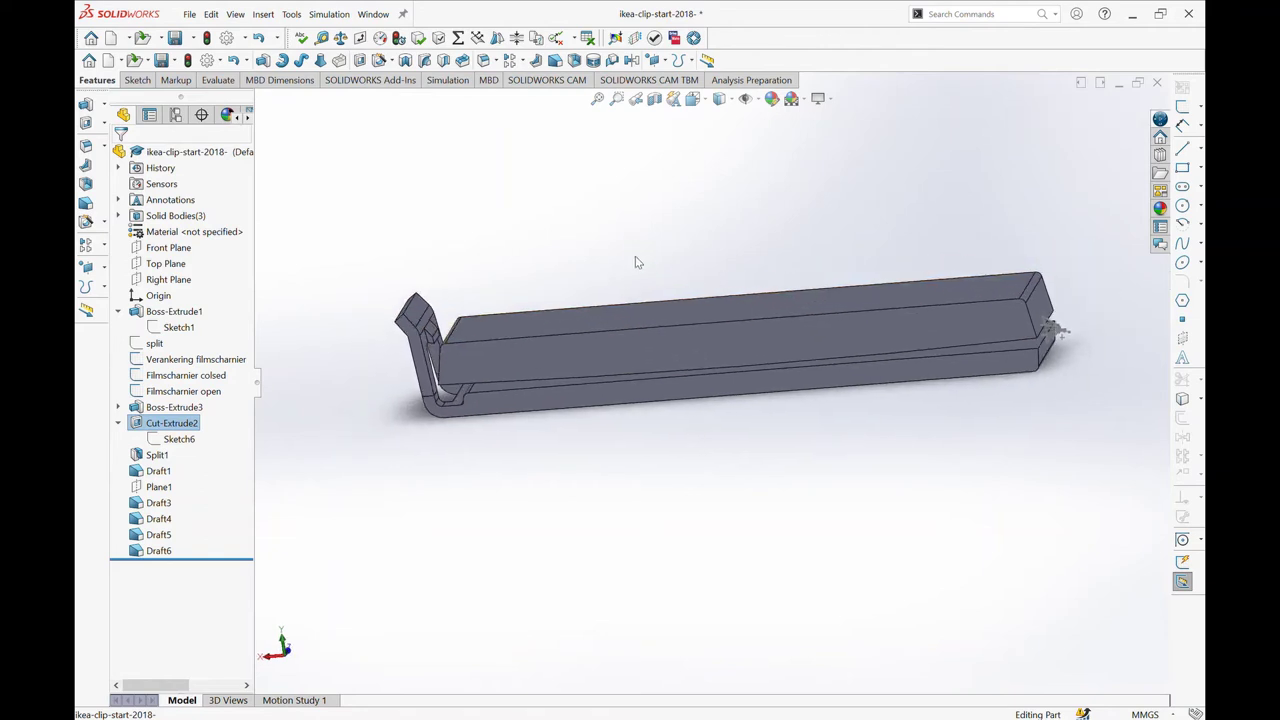
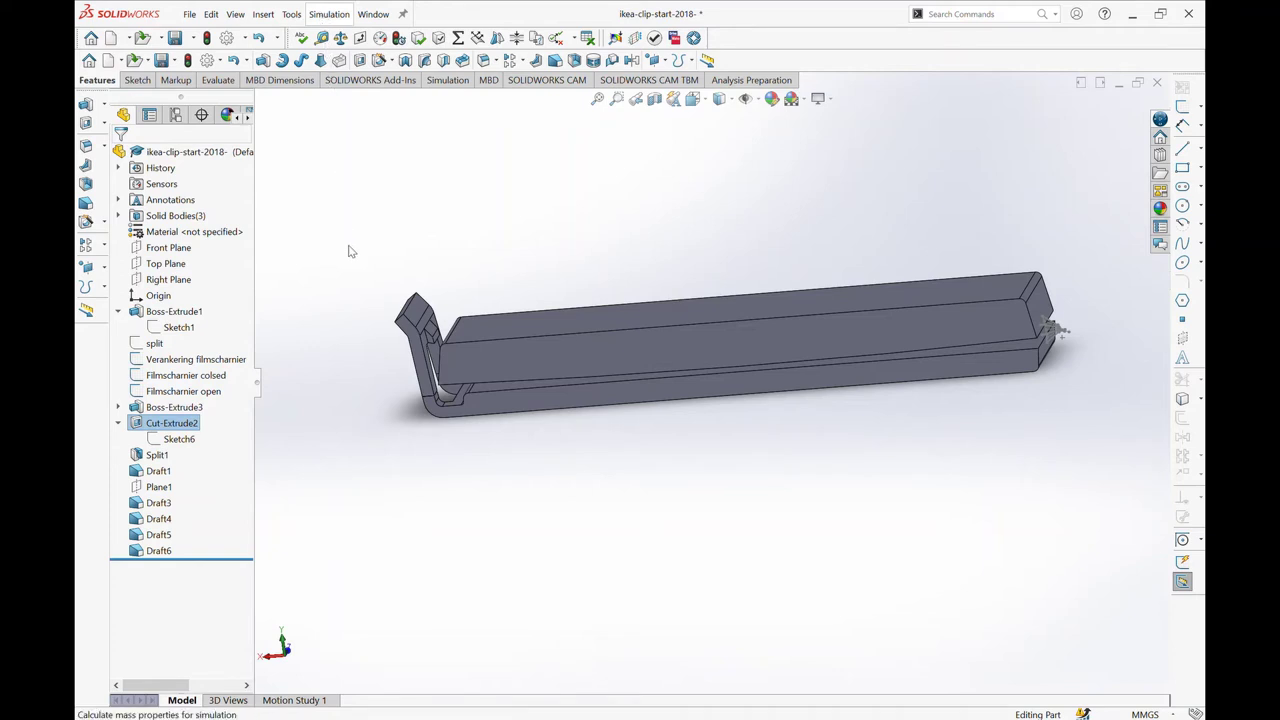
- Start a Draft Analysis at 3° with the clip's top face as the pull direction
left_click(580, 191)
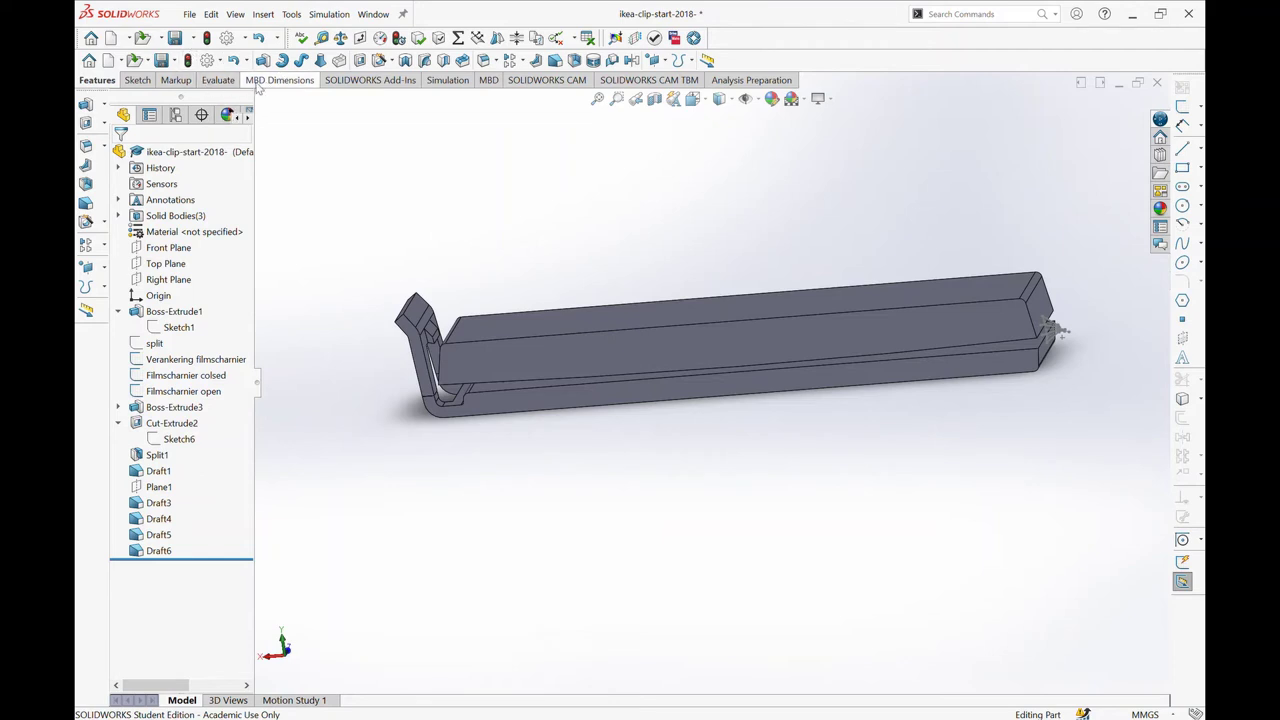
left_click(213, 80)
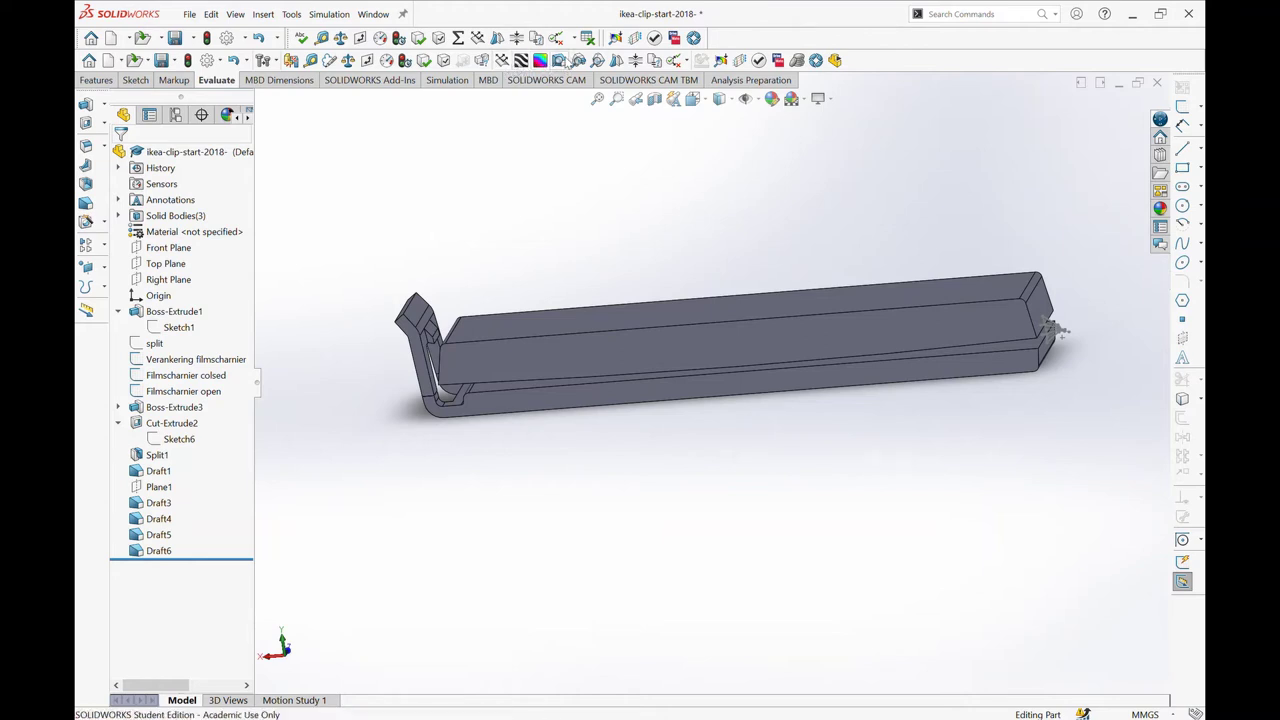
left_click(559, 61)
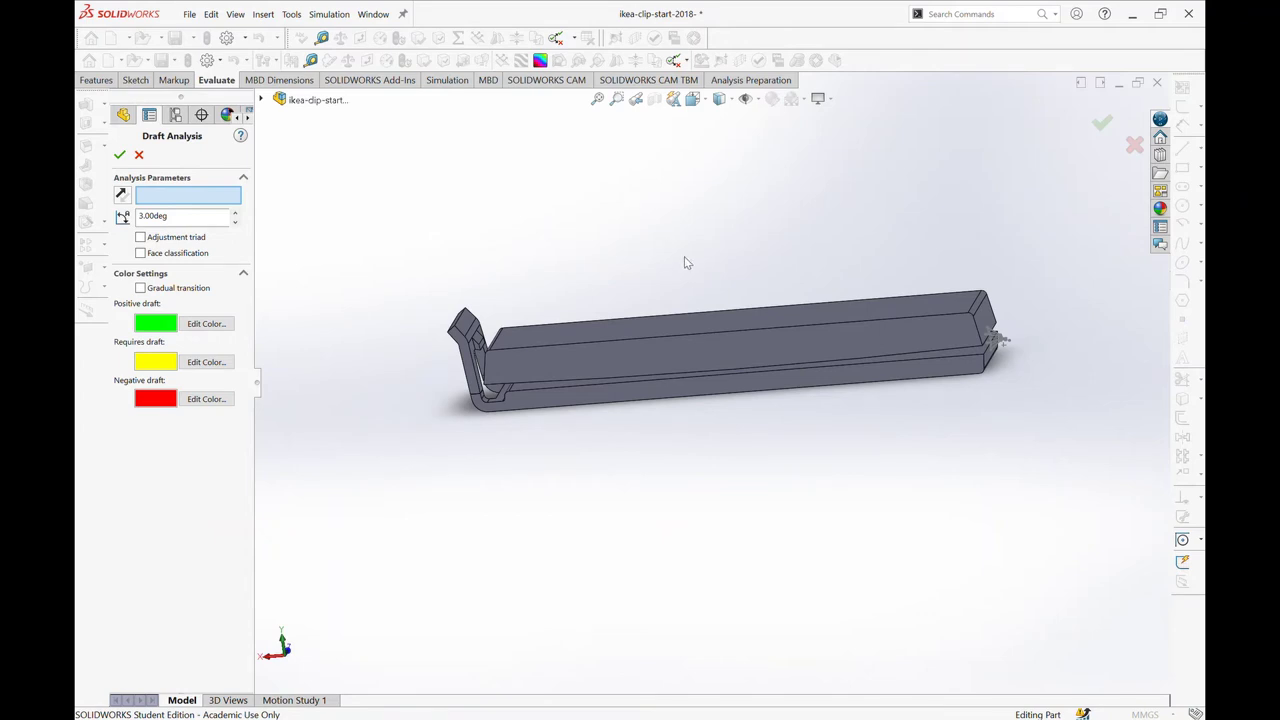
middle_click_drag(685, 262, 644, 260, "ctrl")
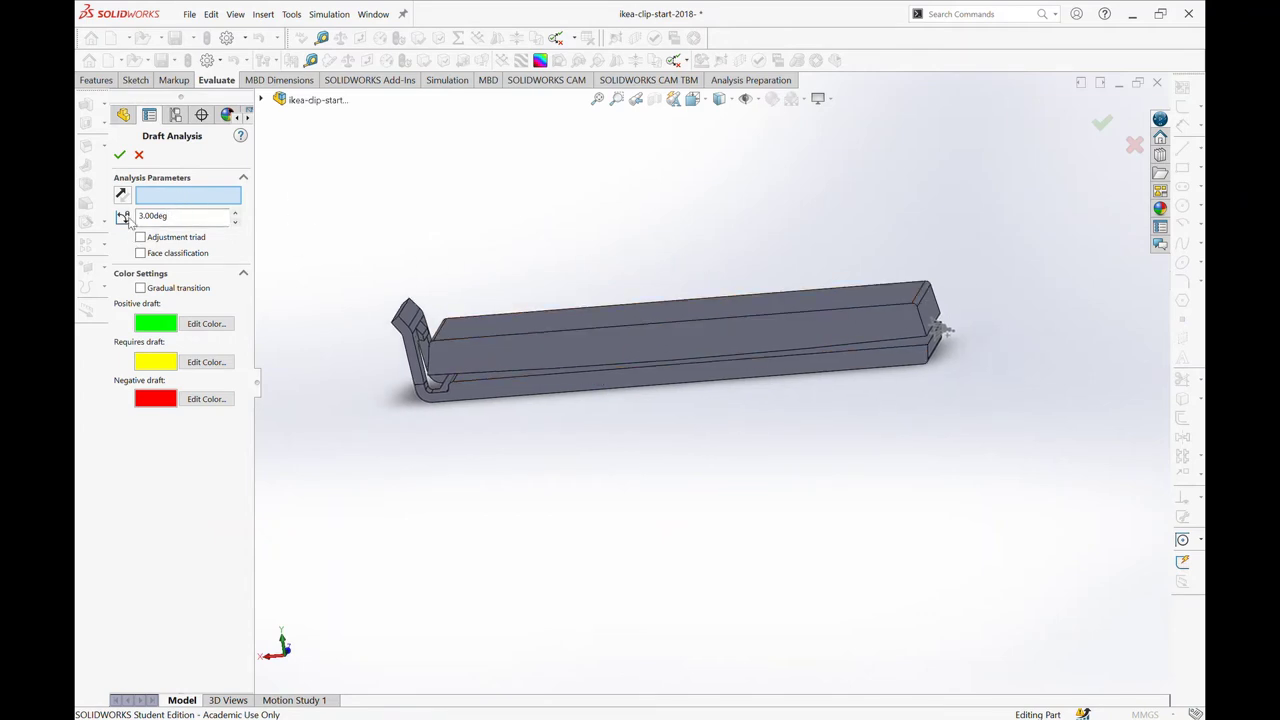
left_click(526, 332)
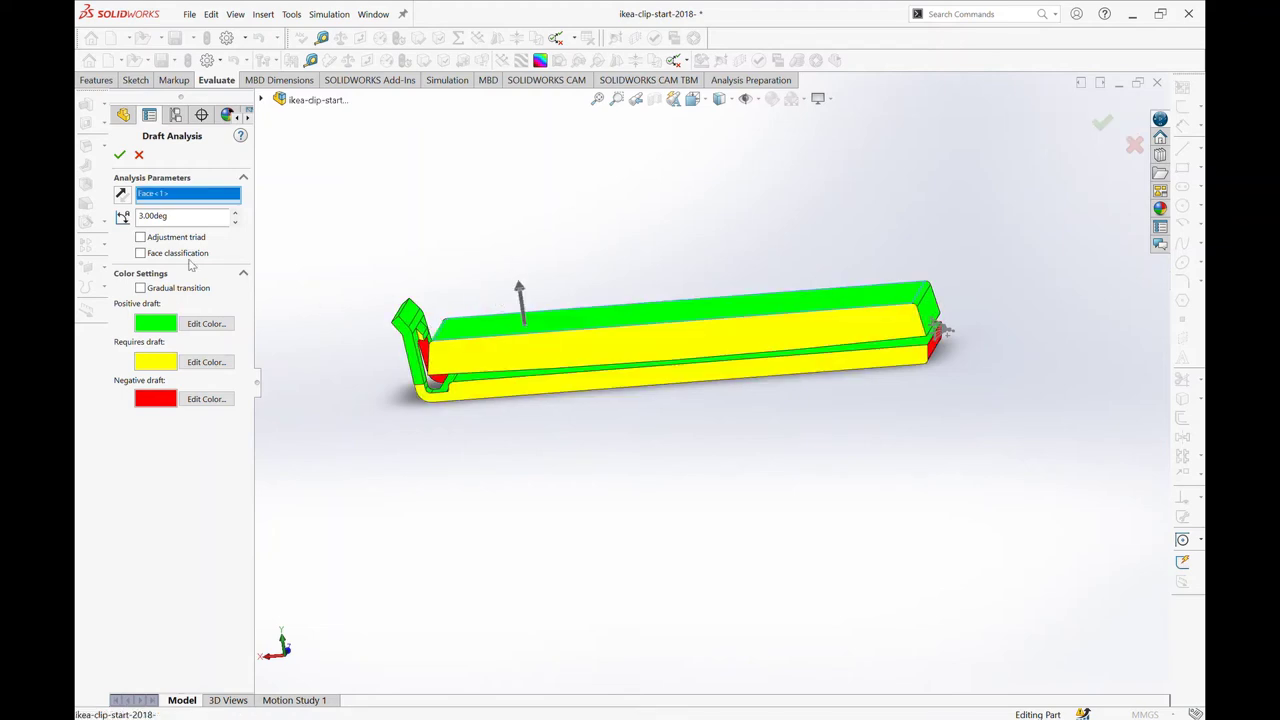
- Orbit the clip to inspect the green positive and red negative draft faces
middle_click_drag(688, 257, 737, 314)
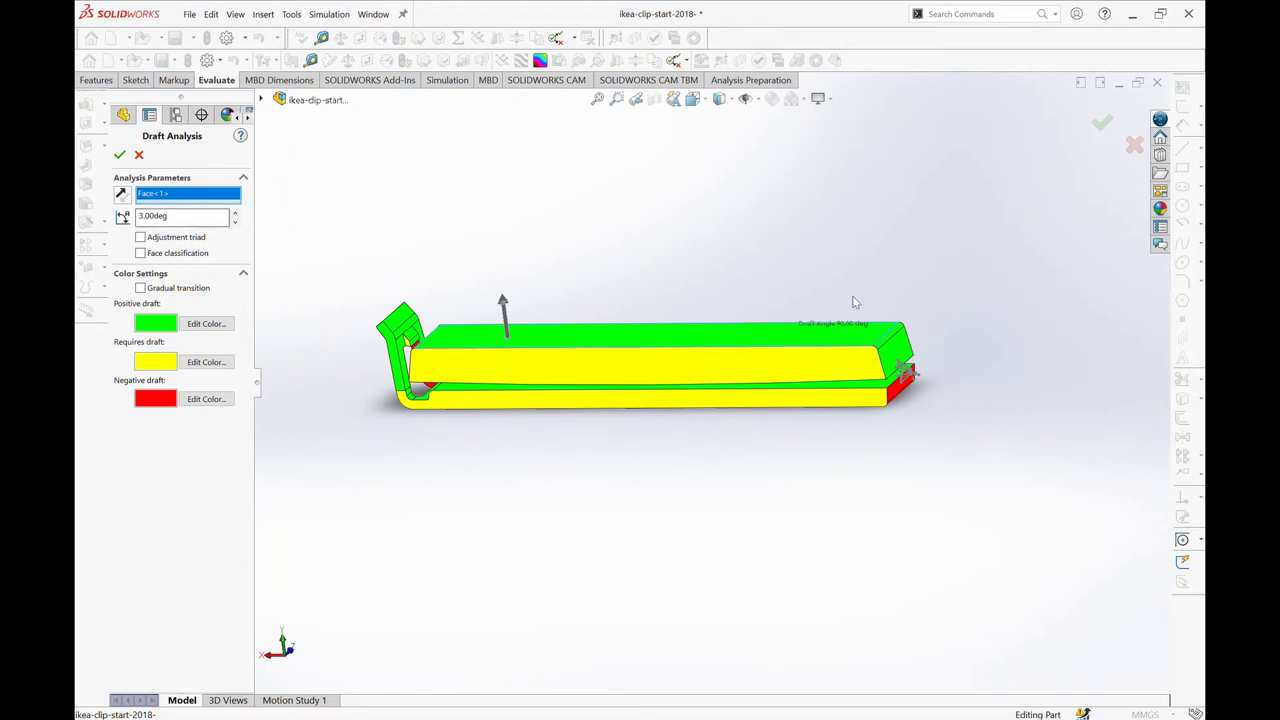
middle_click_drag(851, 300, 834, 309)
middle_click_drag(726, 366, 617, 334)
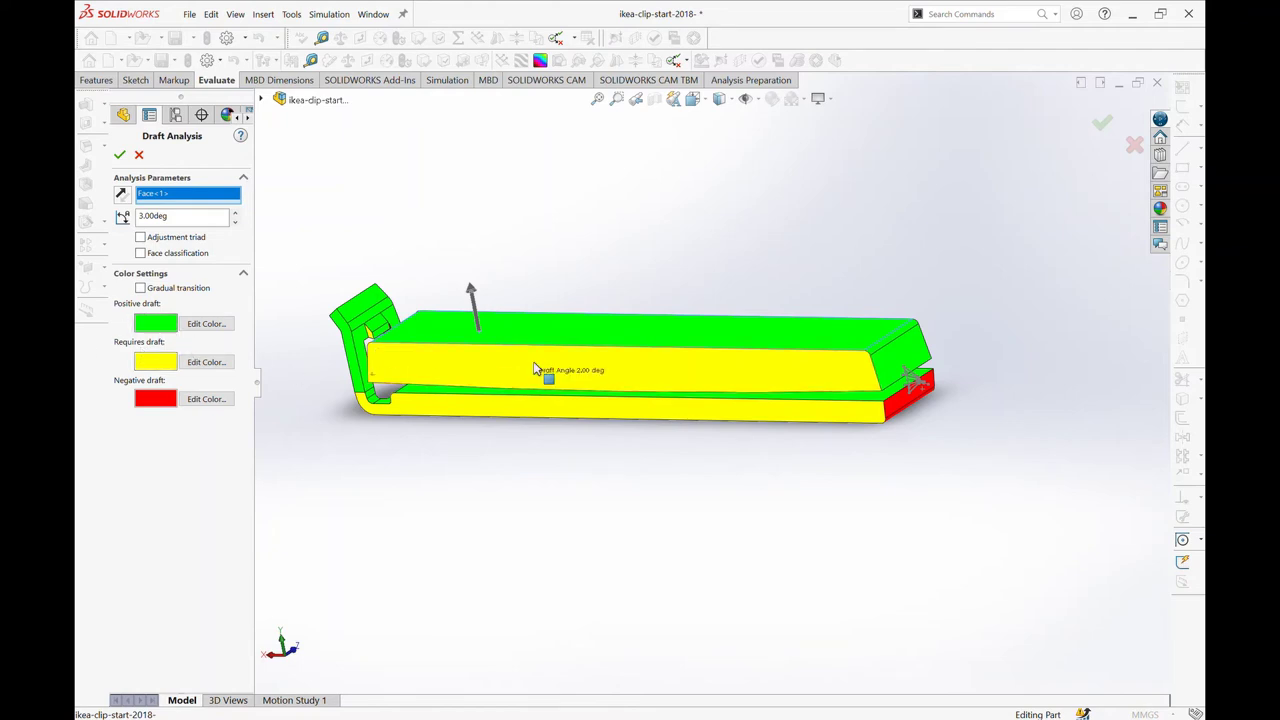
mouse_move(694, 574)
middle_mouse_down()
mouse_move(754, 457)
mouse_move(815, 385)
mouse_move(751, 397)
mouse_move(671, 486)
middle_mouse_up()
mouse_move(560, 352)
middle_mouse_down()
mouse_move(606, 334)
mouse_move(614, 362)
middle_mouse_up()
mouse_move(868, 298)
middle_mouse_down()
mouse_move(834, 329)
mouse_move(686, 343)
mouse_move(840, 314)
mouse_move(489, 352)
middle_mouse_up()
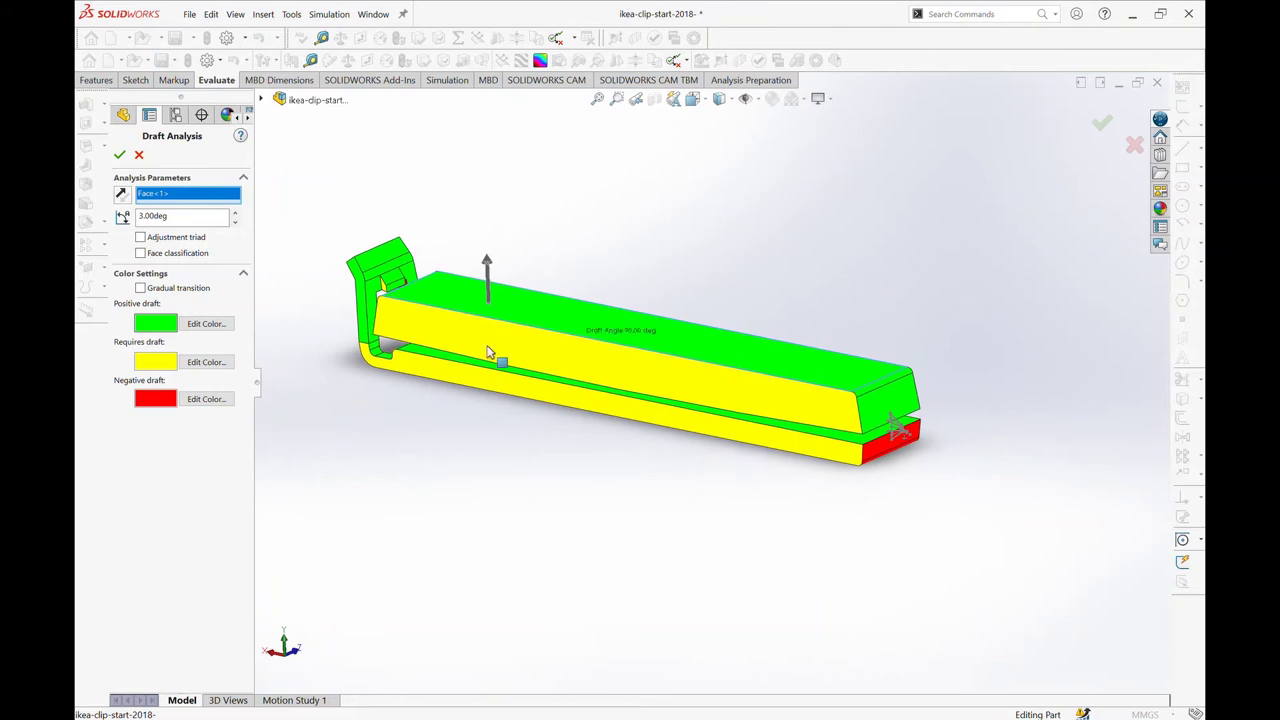
double_click(186, 224)
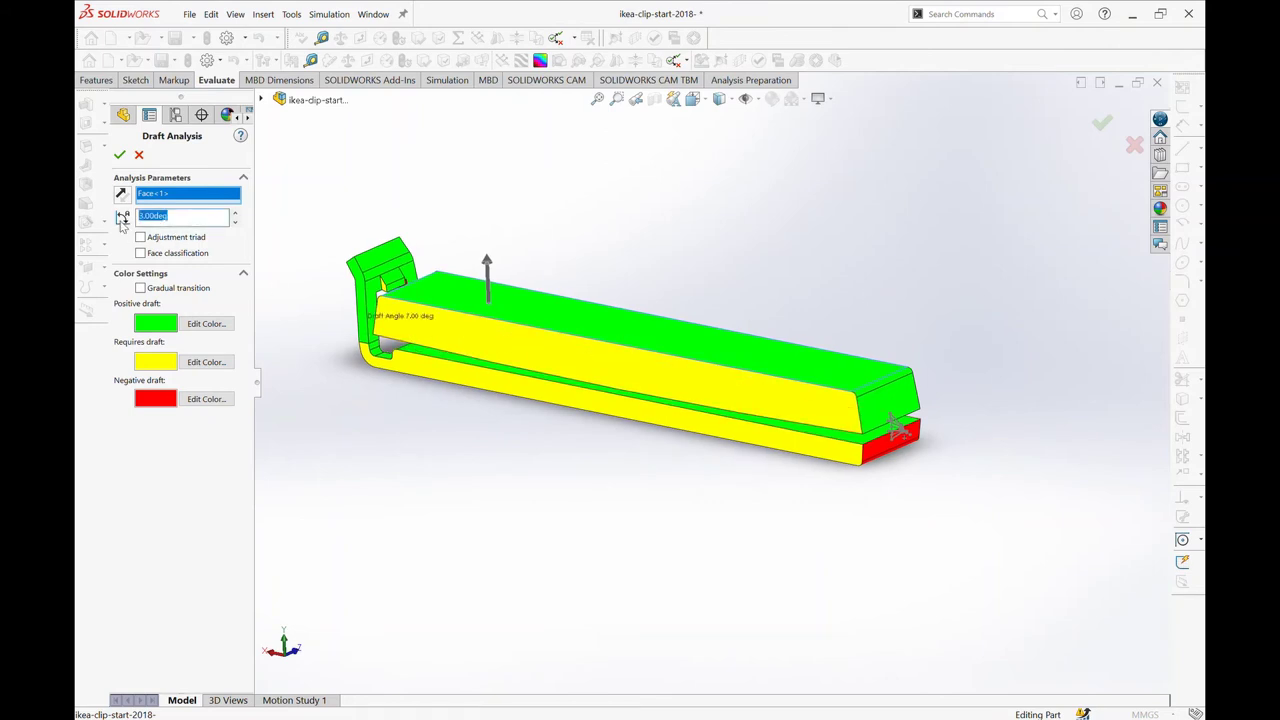
- Change the draft analysis angle to 2° and inspect the hook area
type("2")
key("Return")
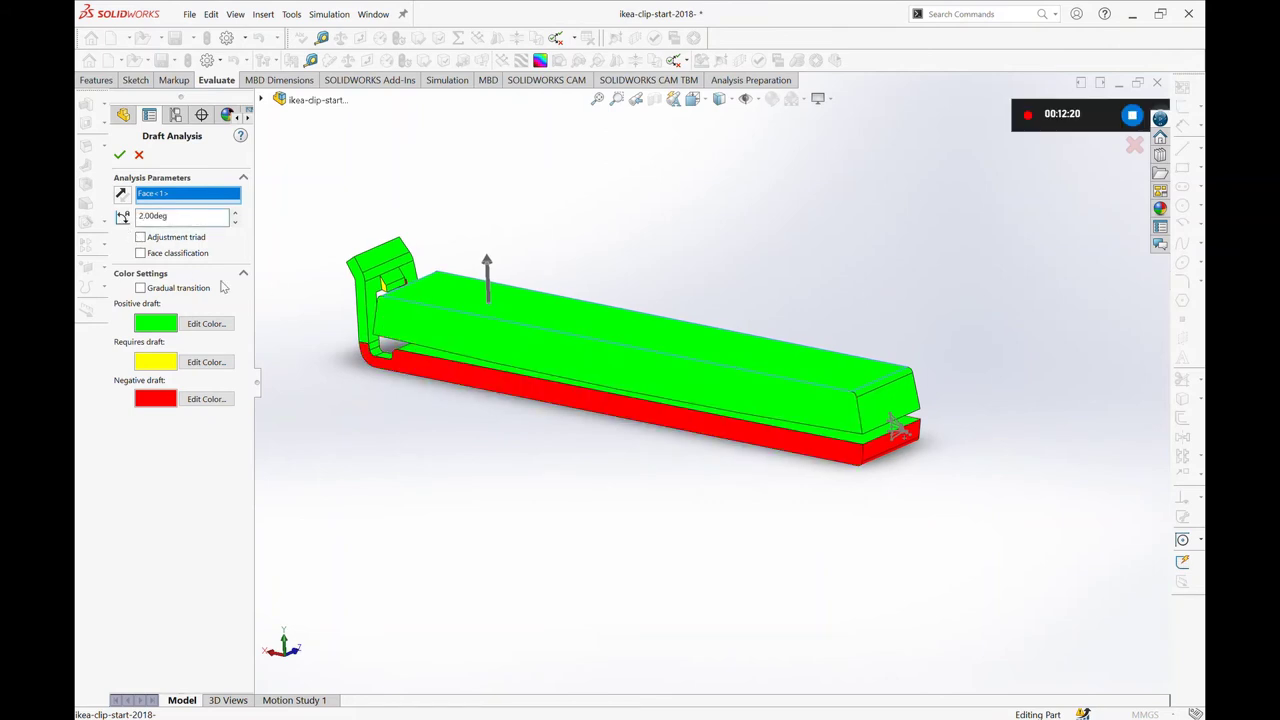
mouse_move(571, 371)
middle_mouse_down()
mouse_move(687, 345)
mouse_move(505, 363)
mouse_move(541, 405)
mouse_move(400, 343)
mouse_move(397, 277)
mouse_move(447, 430)
mouse_move(543, 434)
mouse_move(432, 428)
mouse_move(423, 443)
mouse_move(560, 340)
middle_mouse_up()
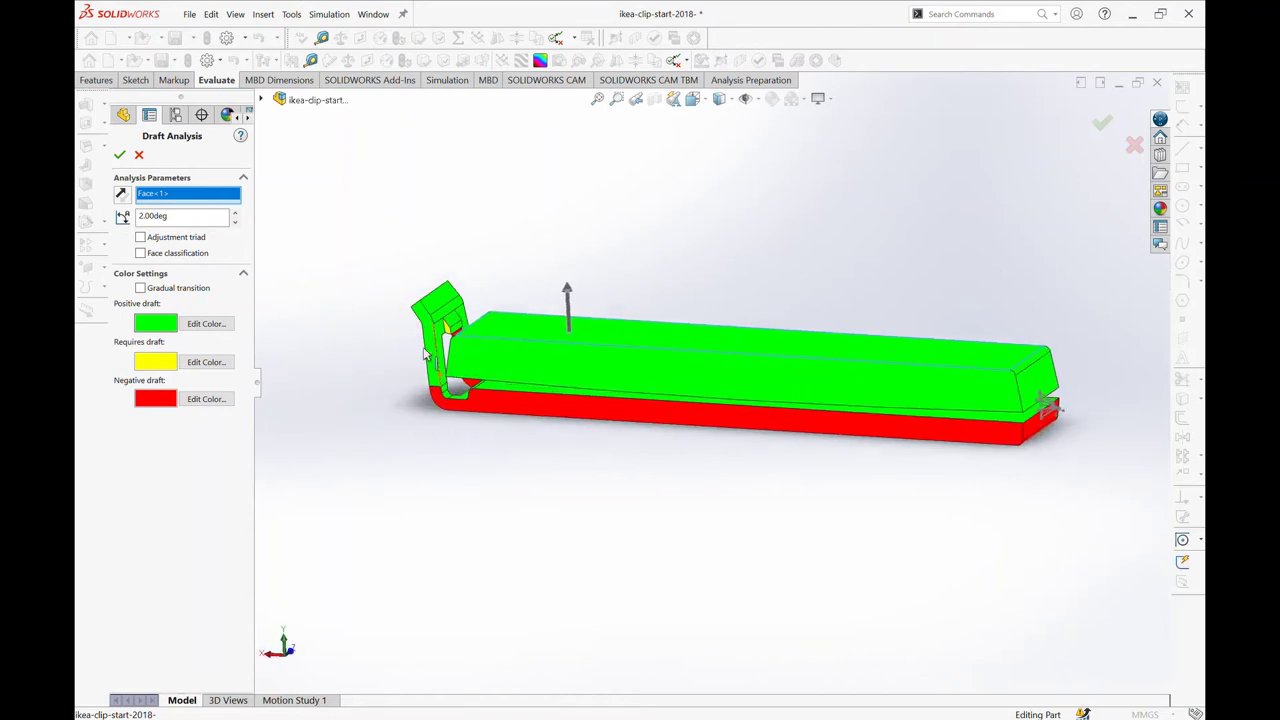
scroll(592, 331, "down", 3)
scroll(592, 331, "down", 2)
scroll(604, 322, "down", 3)
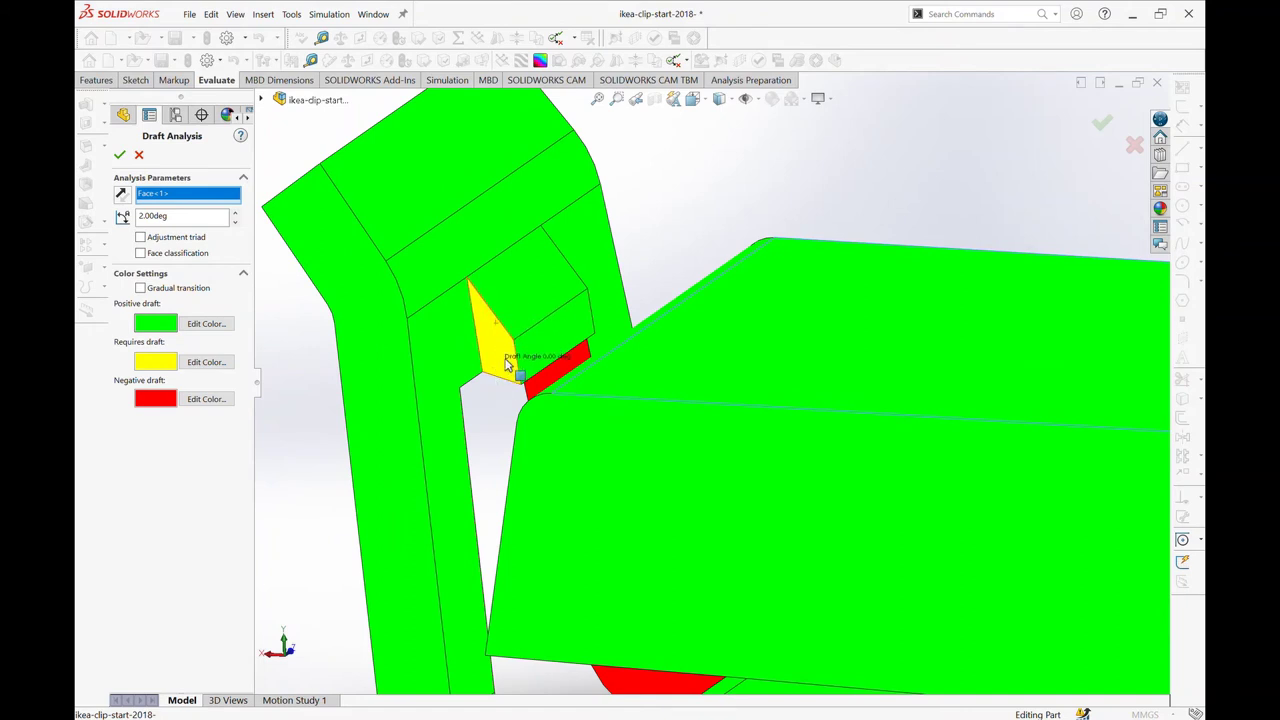
scroll(506, 365, "up", 3)
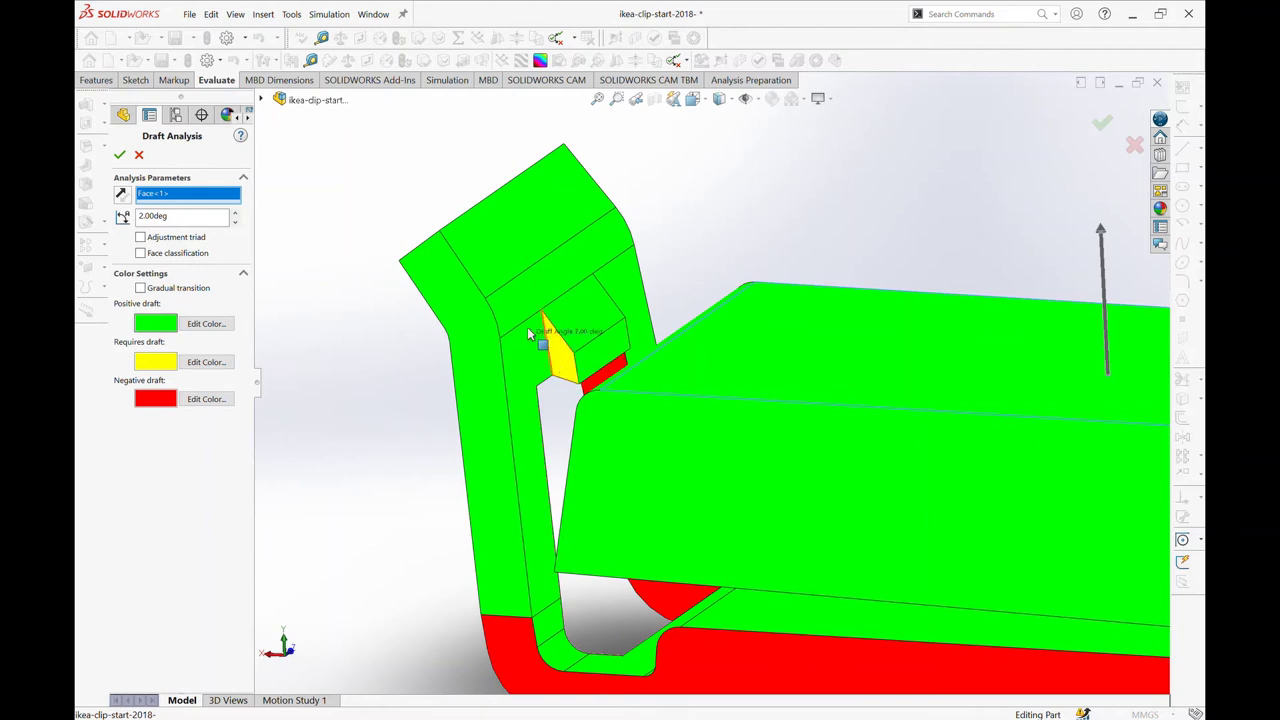
scroll(366, 375, "up", 3)
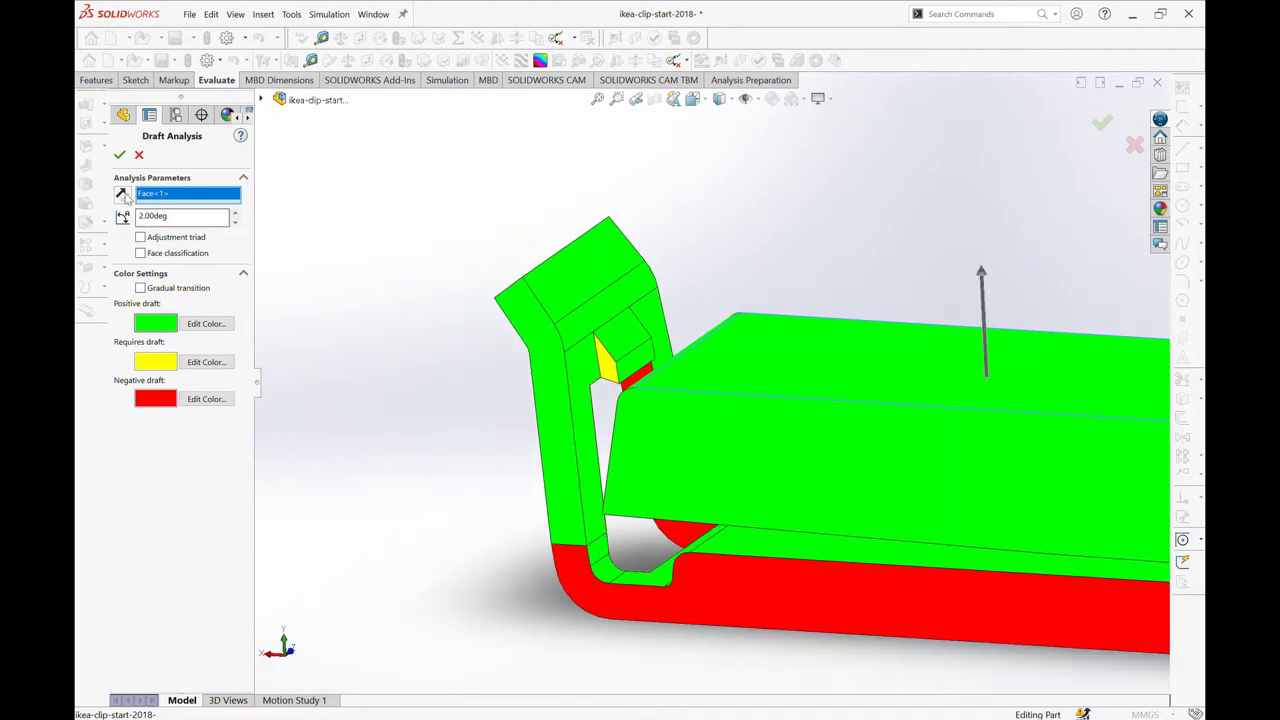
- Close the draft analysis and rotate the clip to a near side-on view
left_click(119, 155)
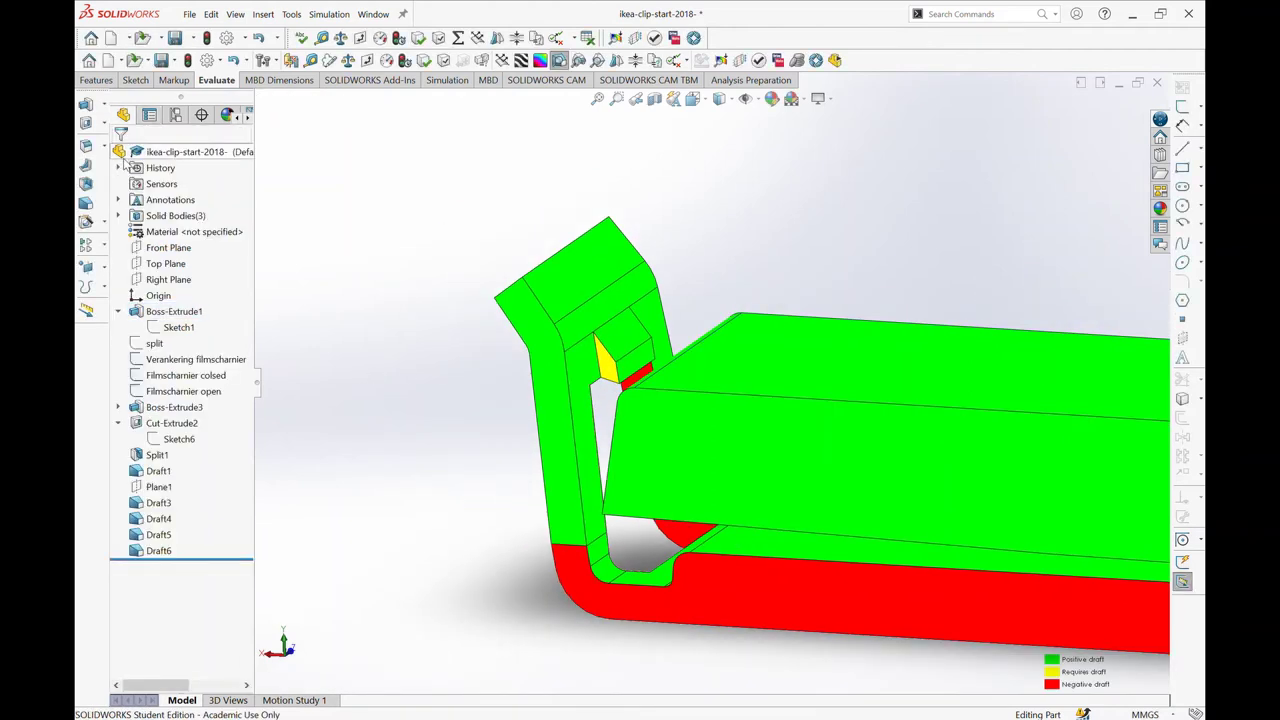
middle_click_drag(613, 462, 683, 373)
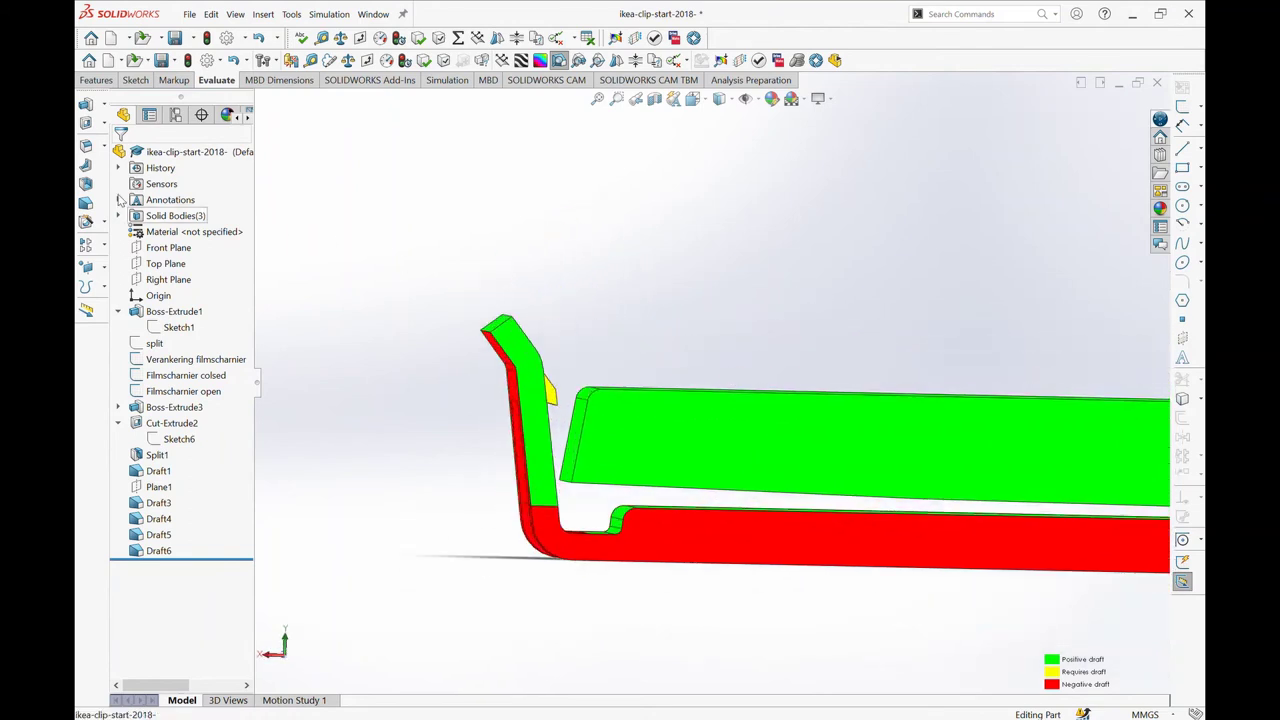
left_click(85, 205)
- Pick the neutral plane face and the two slot faces by the hook to draft
middle_click_drag(522, 455, 508, 420)
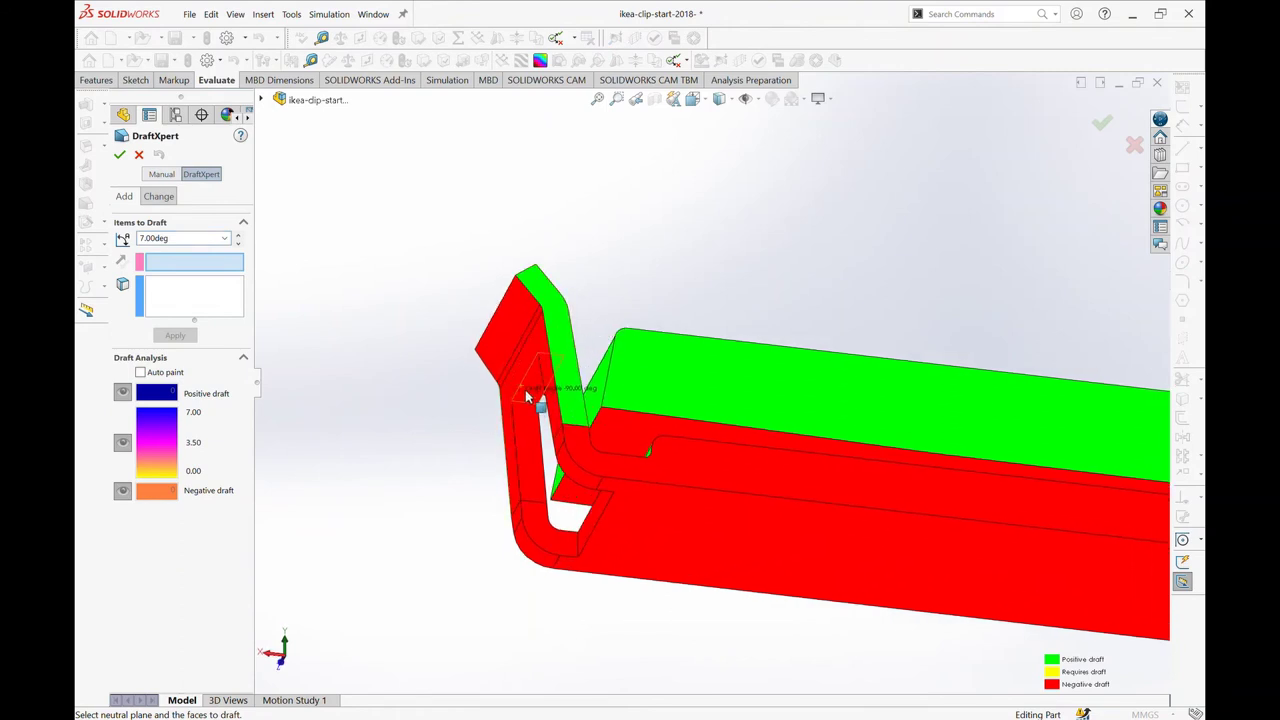
left_click(533, 390)
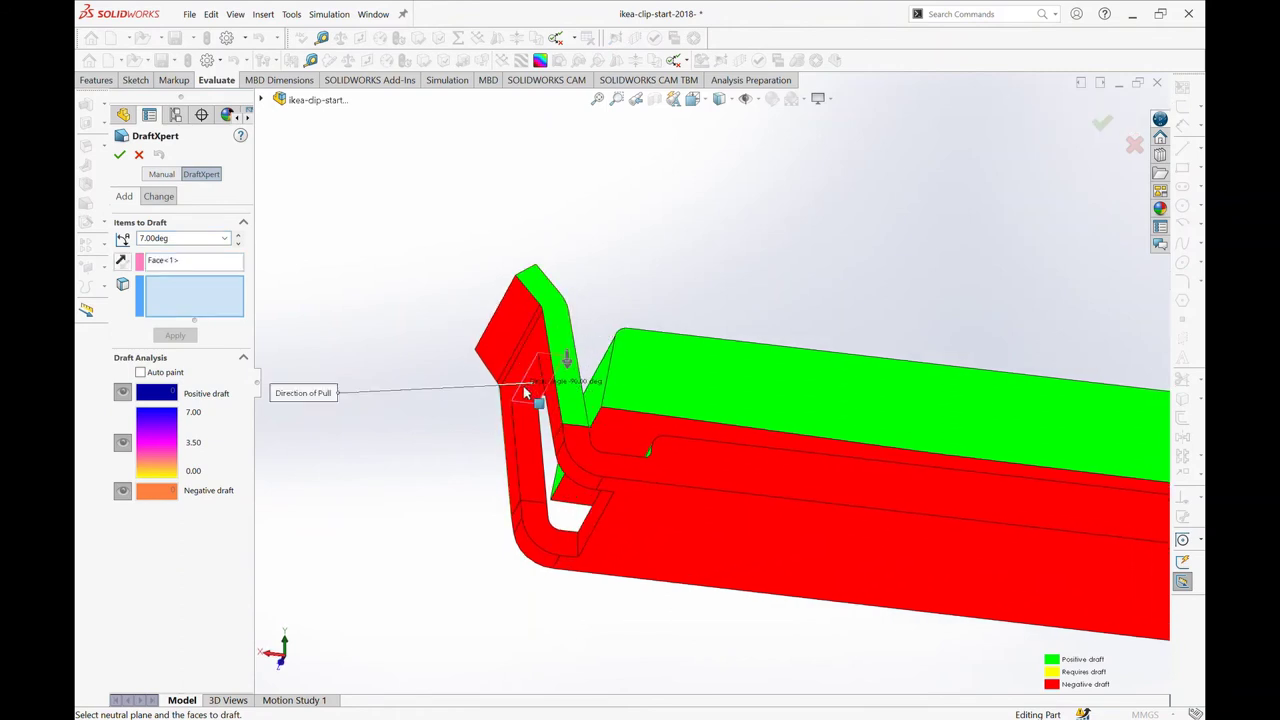
middle_click_drag(646, 230, 593, 323)
left_click(613, 299)
scroll(611, 309, "down", 3)
scroll(611, 309, "down", 3)
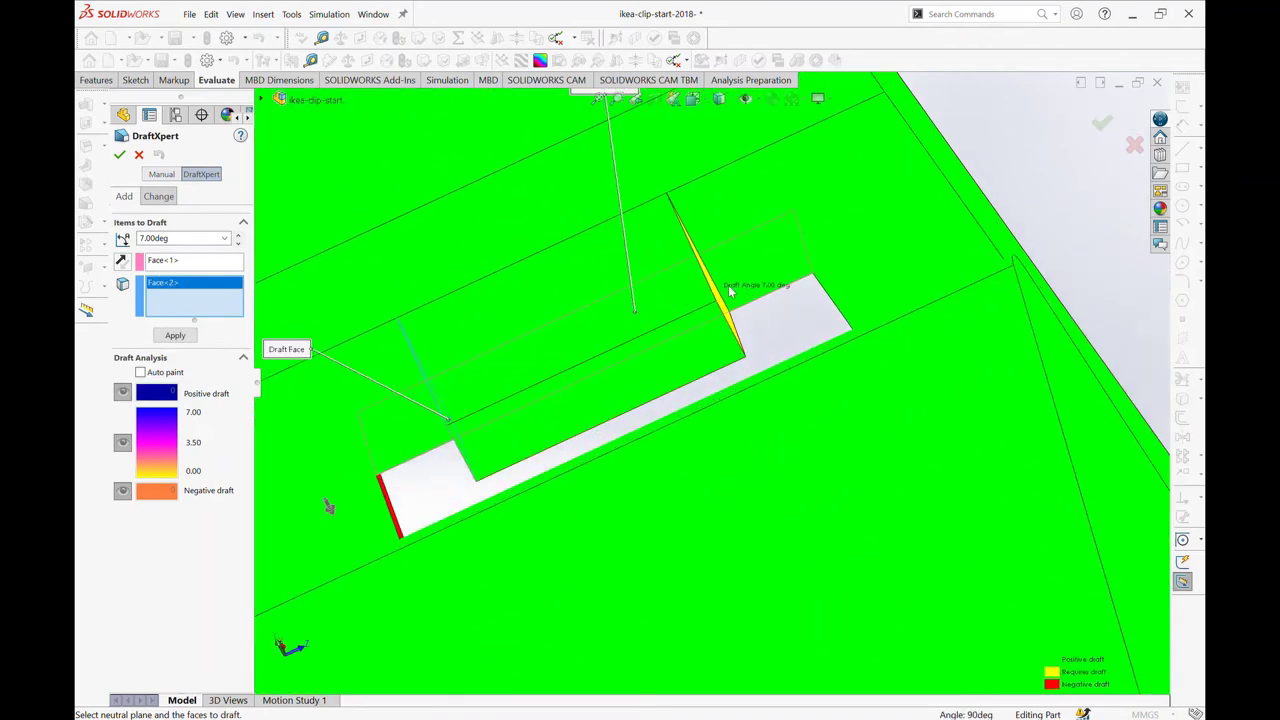
left_click(735, 318)
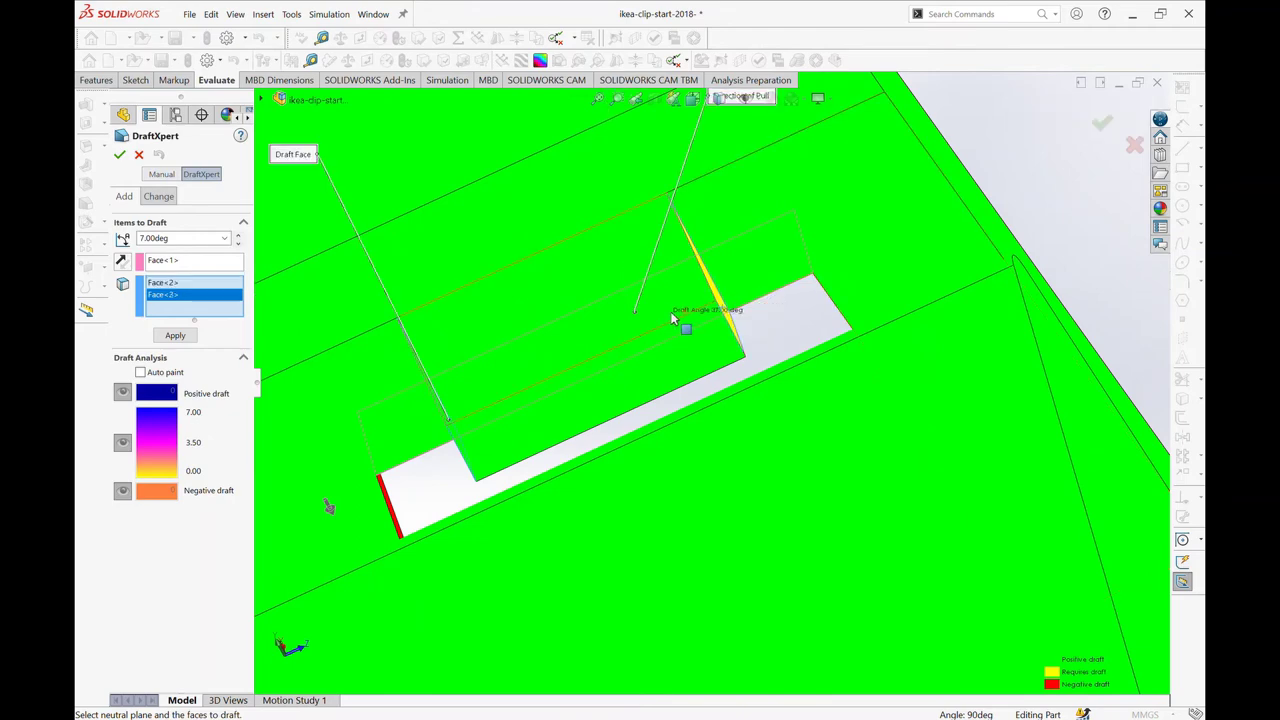
scroll(686, 322, "up", 5)
- Set the draft angle to 2° and create Draft7 on the slot faces
middle_click_drag(509, 346, 598, 298)
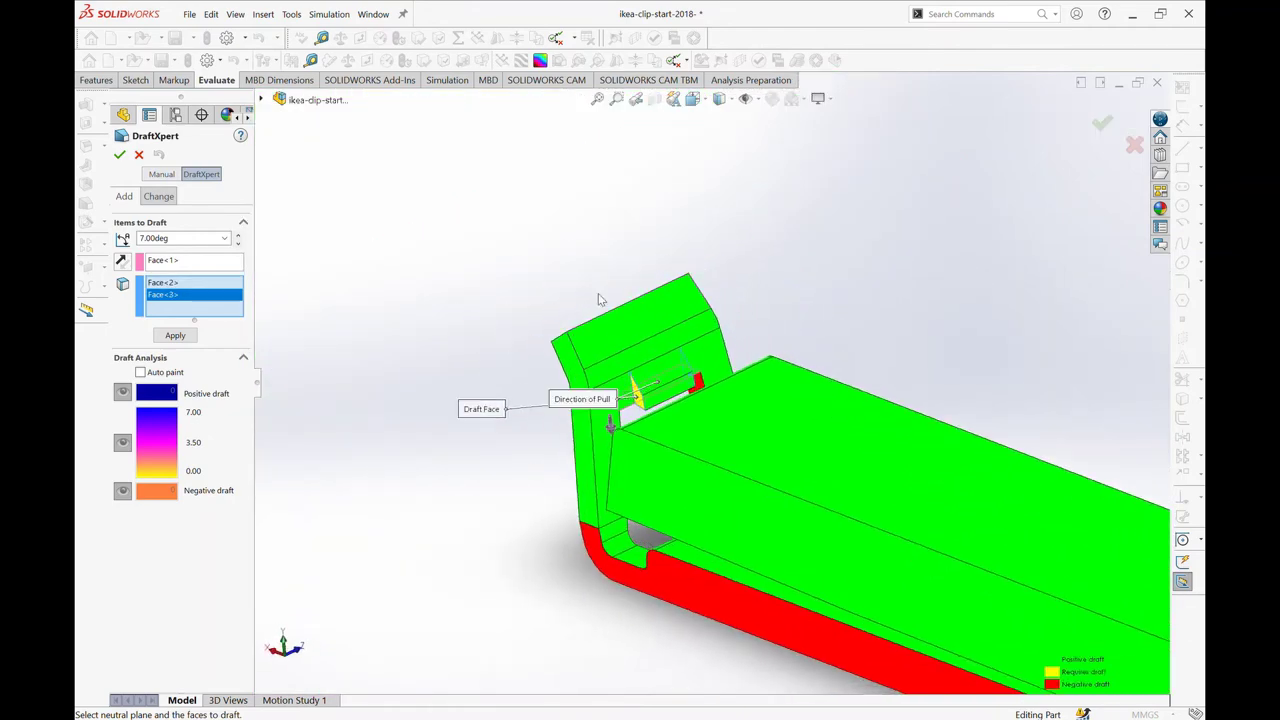
double_click(186, 244)
type("2")
key("Return")
left_click(120, 155)
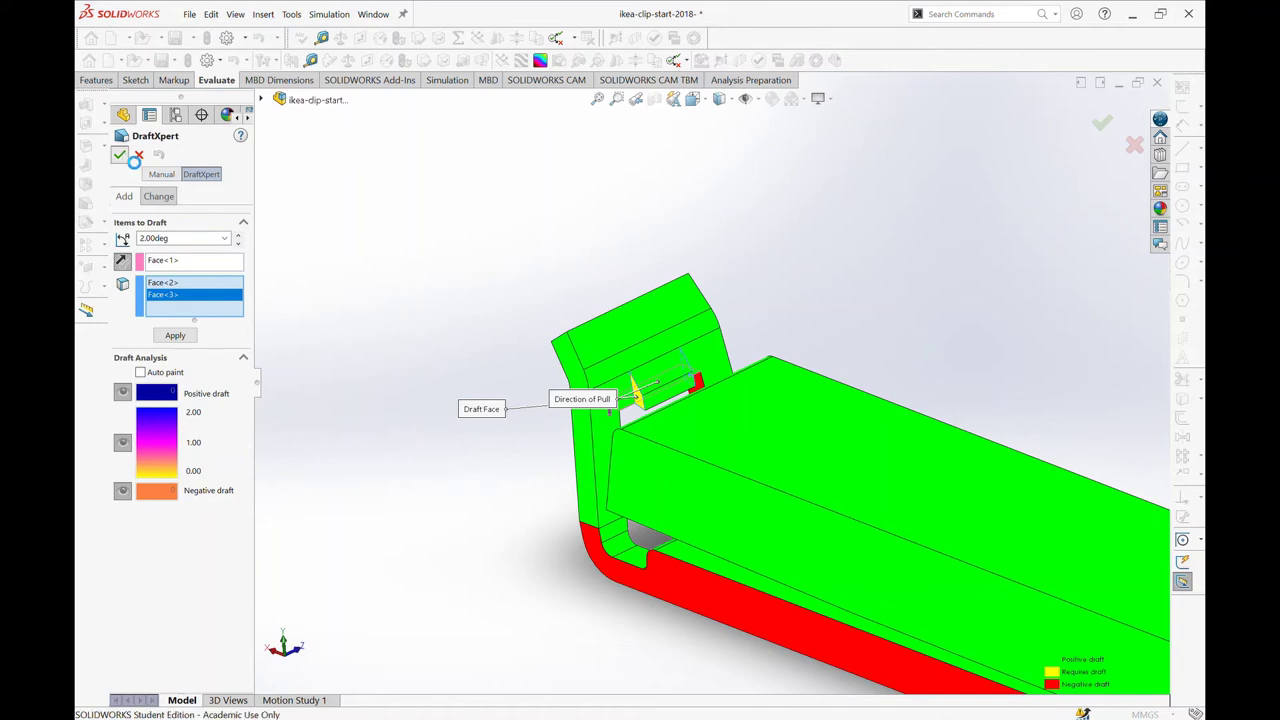
scroll(645, 410, "down", 3)
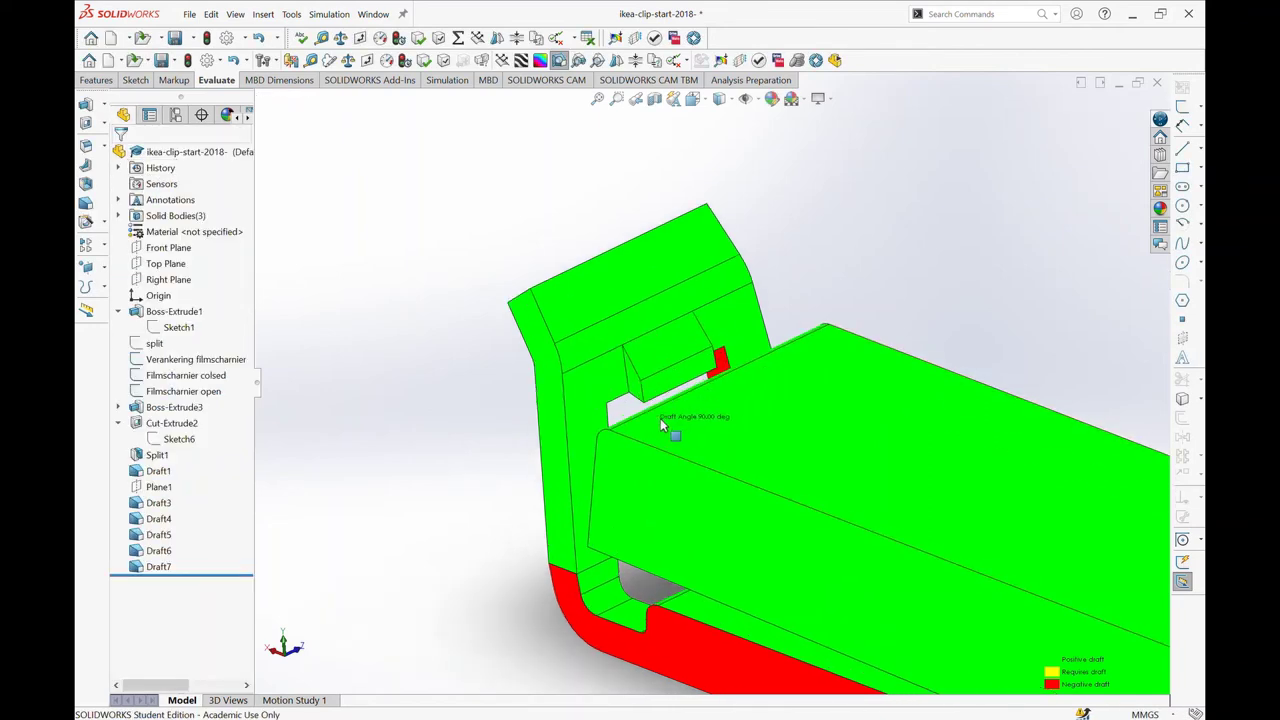
scroll(650, 415, "down", 2)
scroll(655, 400, "up", 2)
scroll(640, 395, "up", 2)
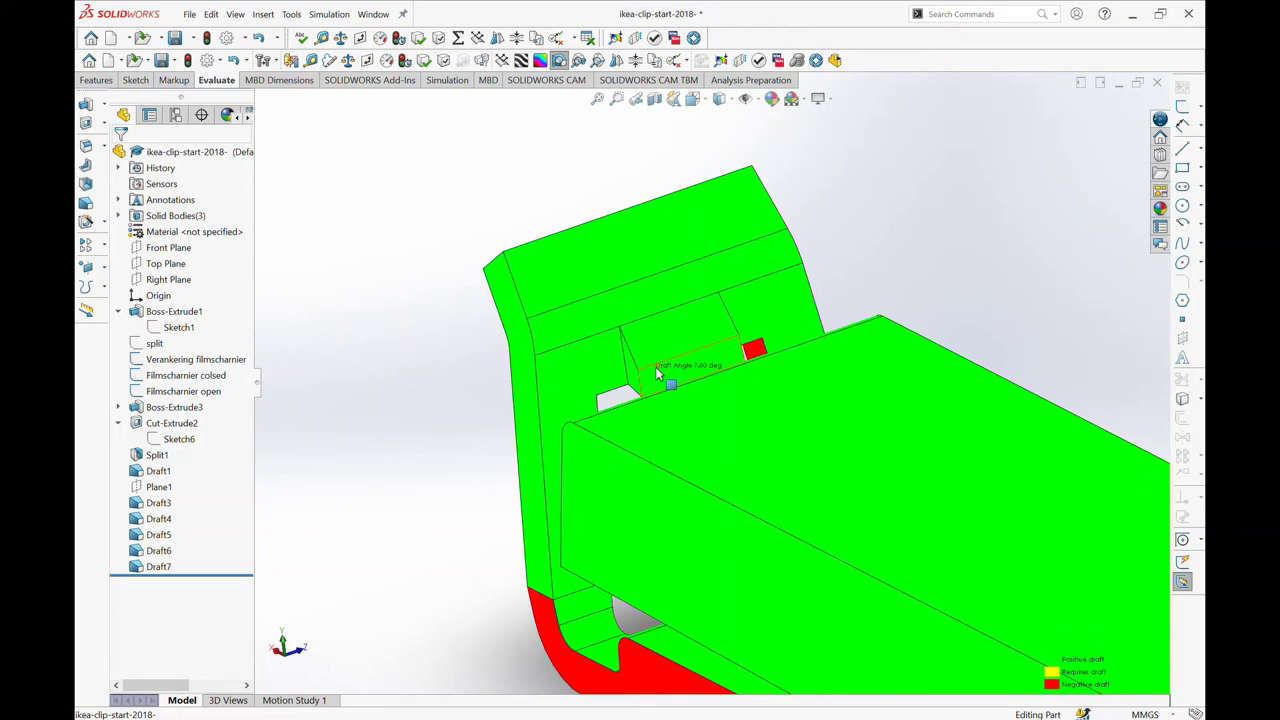
scroll(665, 372, "up", 2)
scroll(675, 375, "down", 2)
middle_click_drag(684, 383, 735, 385)
scroll(735, 385, "up", 3)
scroll(764, 386, "down", 1)
scroll(764, 386, "up", 3)
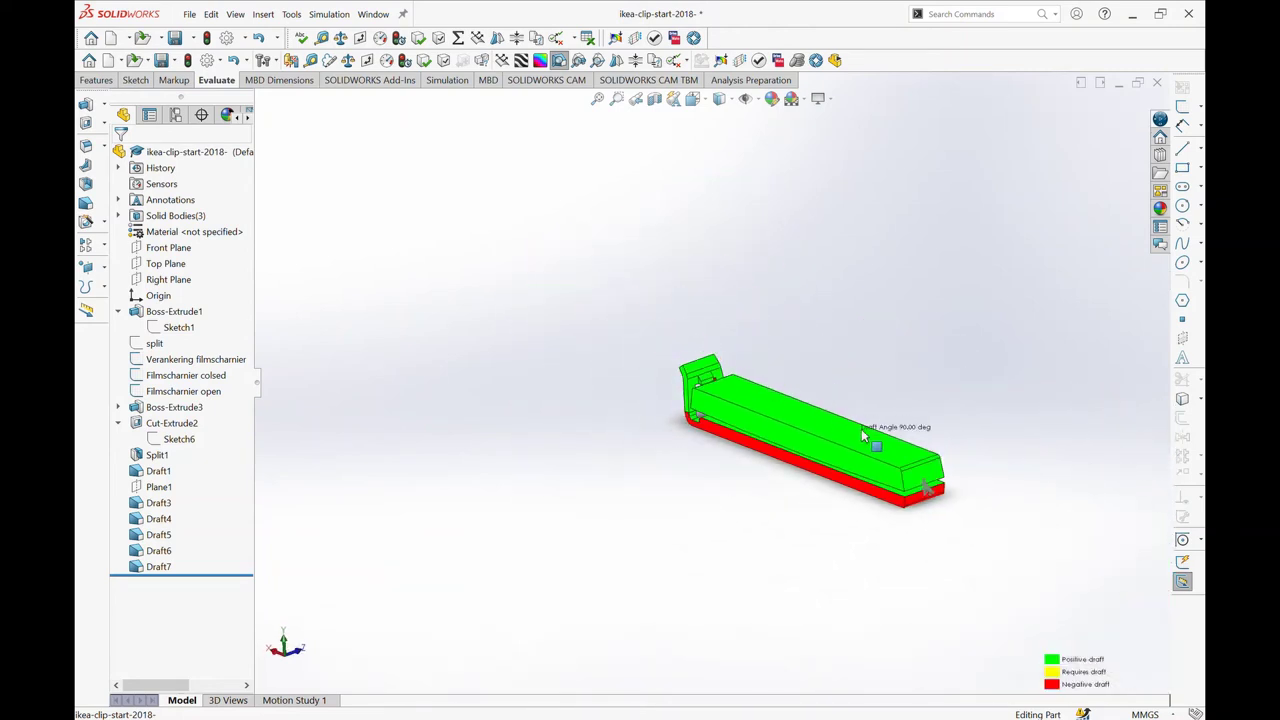
mouse_move(865, 437)
middle_mouse_down()
mouse_move(666, 363)
mouse_move(748, 283)
mouse_move(822, 287)
mouse_move(709, 297)
mouse_move(654, 360)
mouse_move(771, 400)
middle_mouse_up()
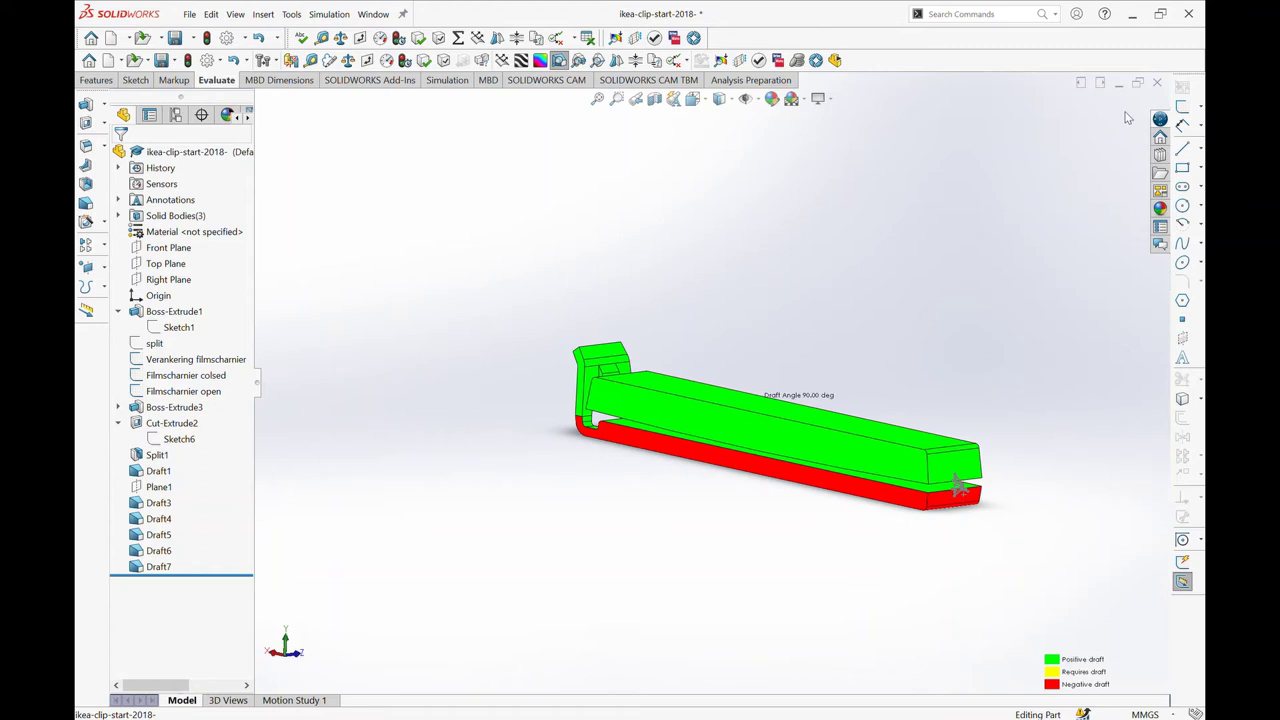
left_click(560, 62)
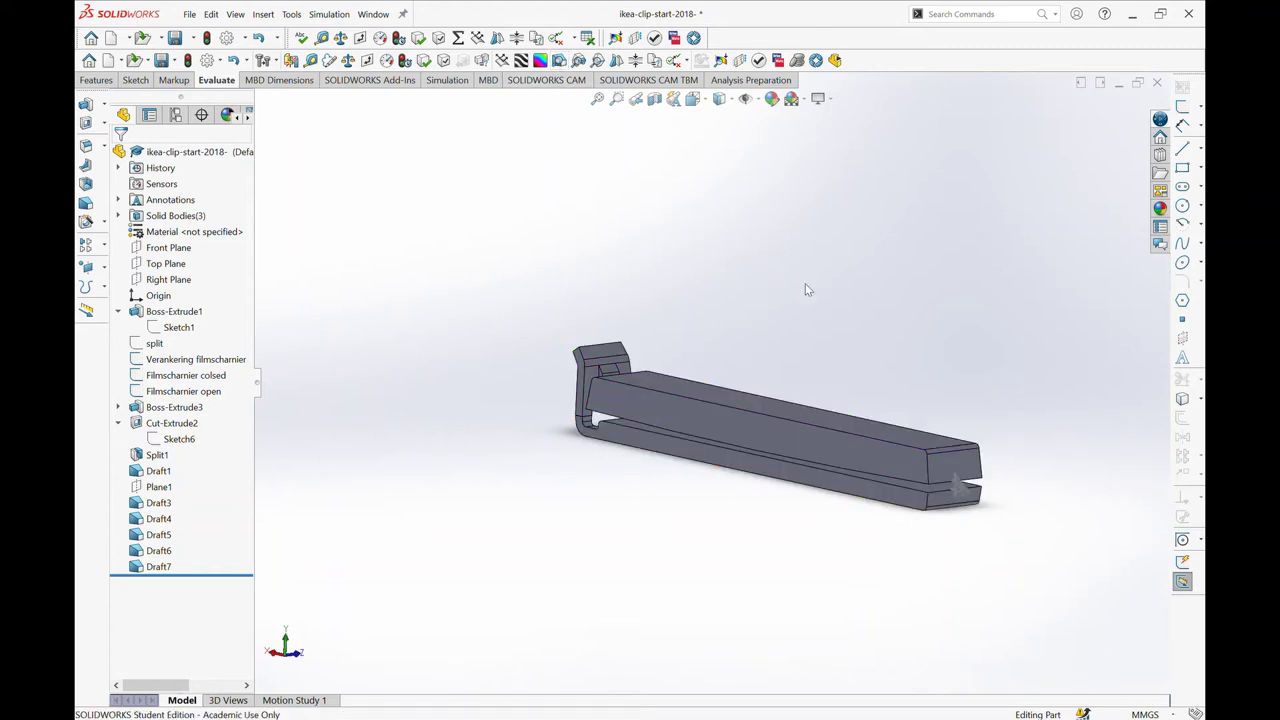
mouse_move(807, 289)
middle_mouse_down()
mouse_move(577, 372)
mouse_move(586, 357)
mouse_move(580, 537)
middle_mouse_up()
left_click(519, 497)
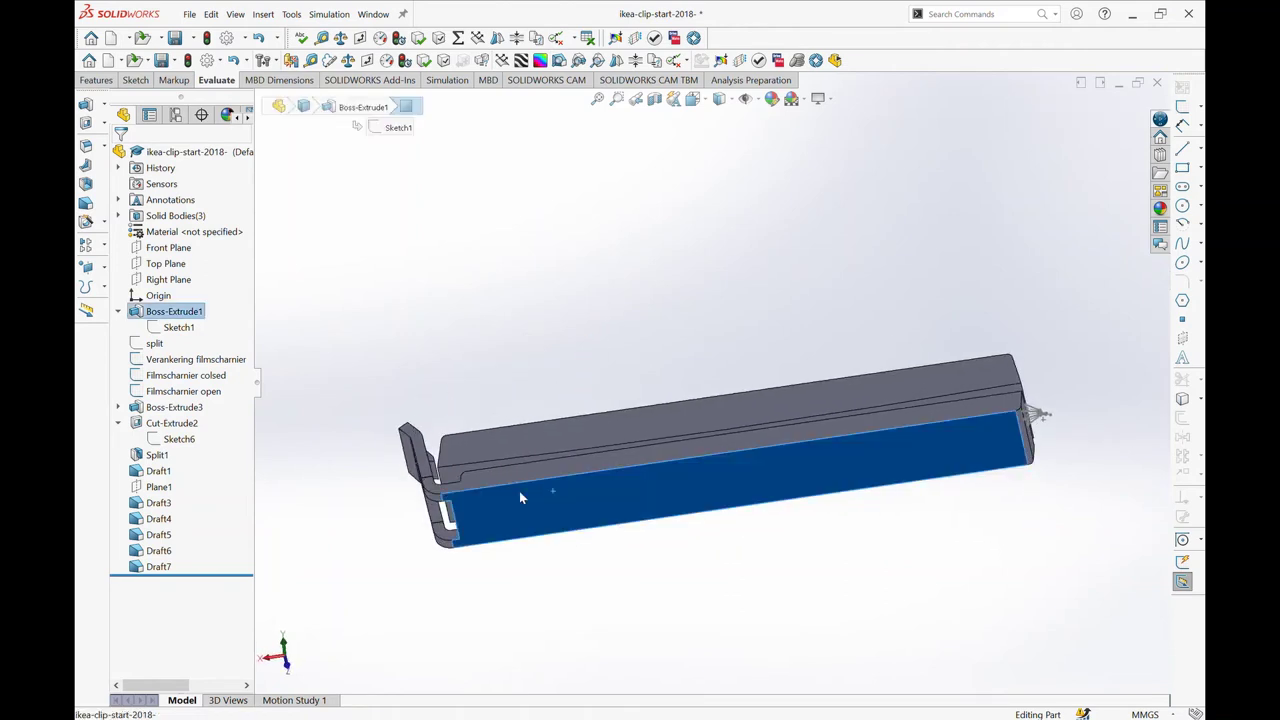
middle_click_drag(519, 497, 511, 363)
left_click(511, 363)
mouse_move(588, 329)
middle_mouse_down()
mouse_move(571, 403)
mouse_move(607, 390)
middle_mouse_up()
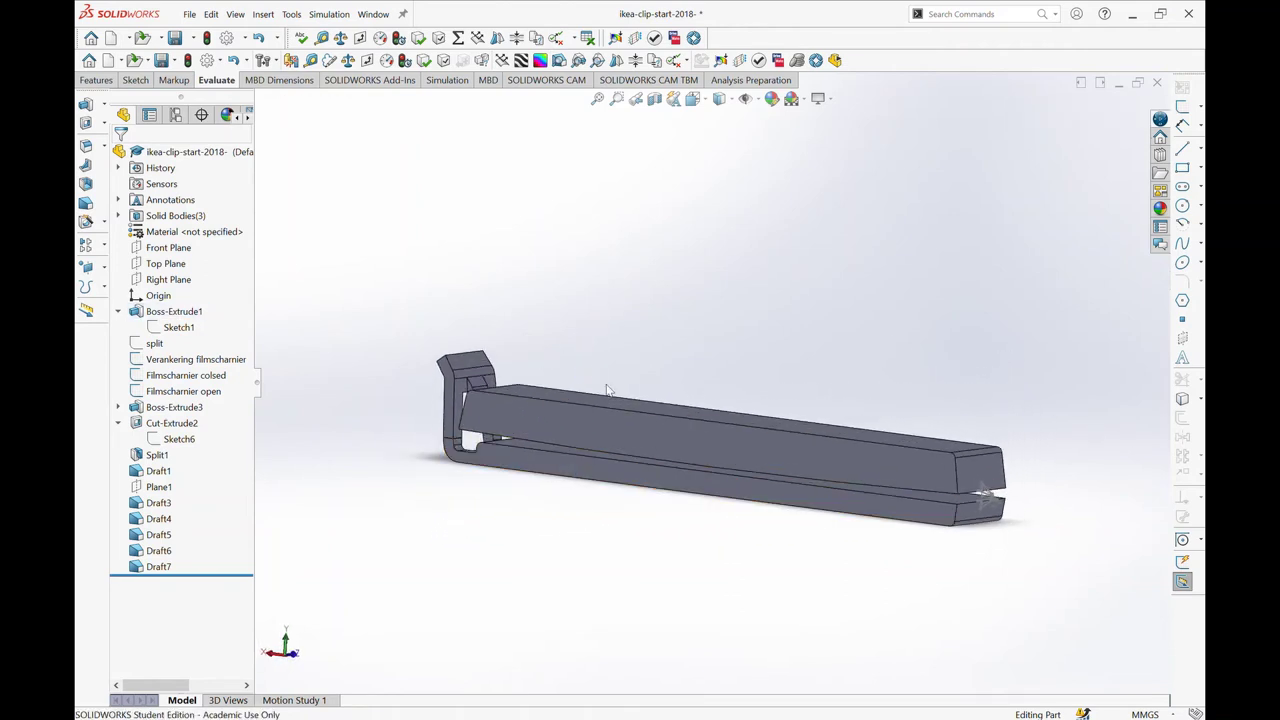
middle_click_drag(590, 332, 585, 347)
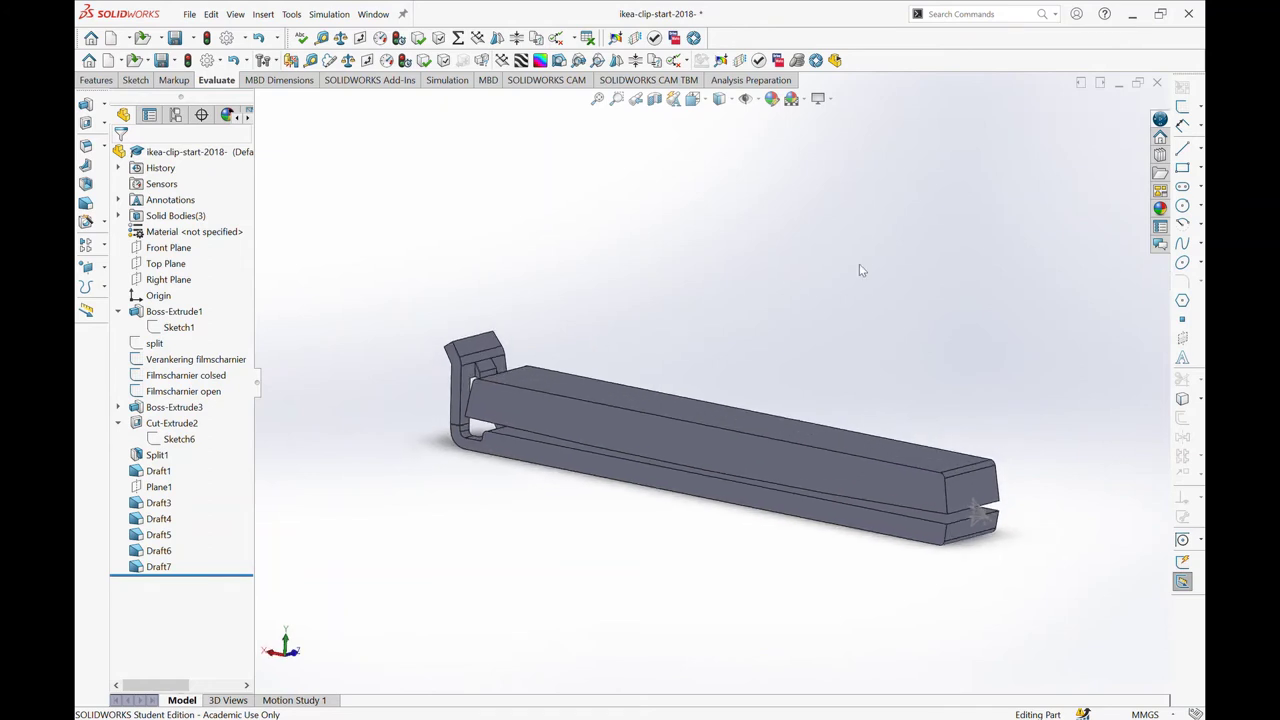
middle_click_drag(1128, 122, 339, 421)
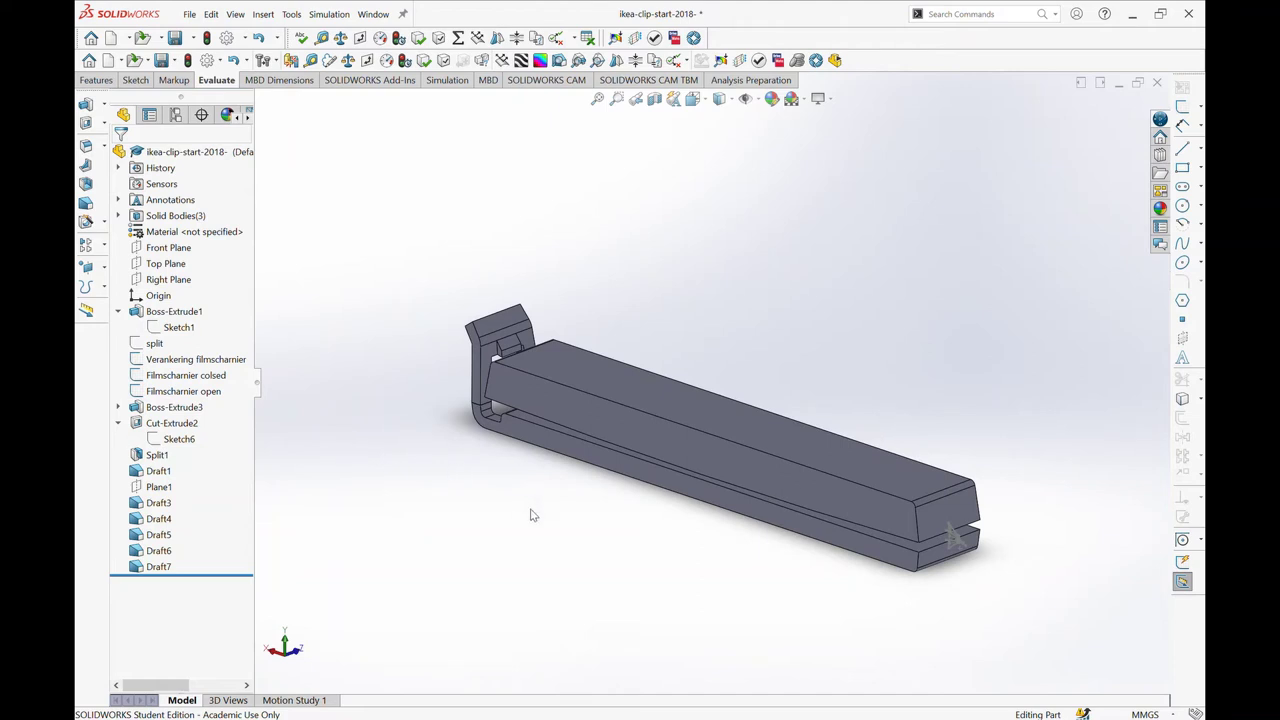
middle_click_drag(532, 515, 531, 440, "ctrl")
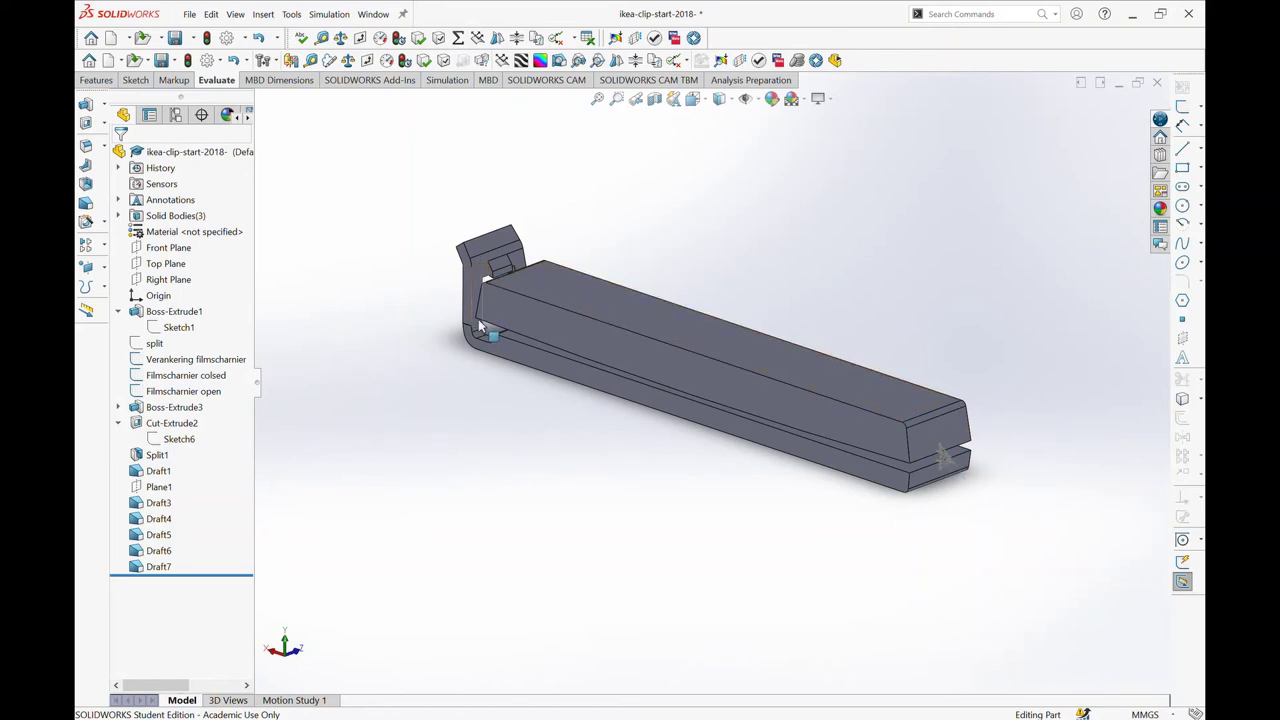
scroll(504, 347, "down", 2)
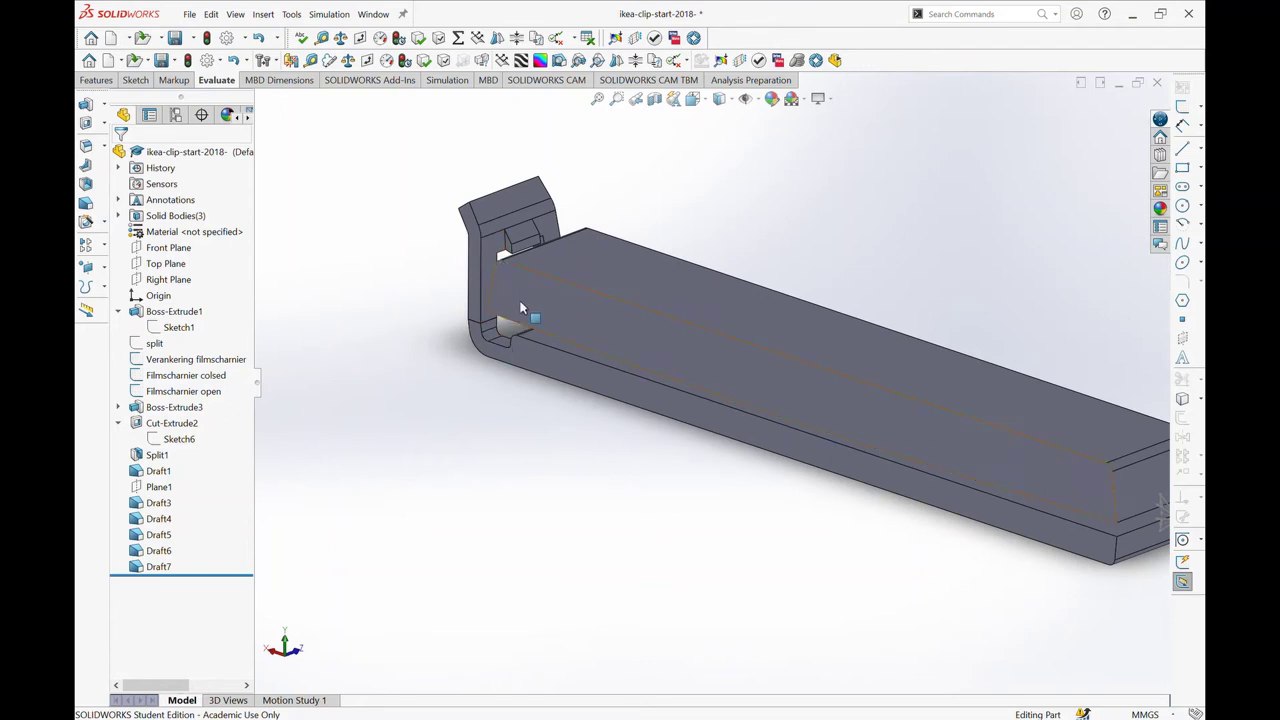
scroll(515, 310, "up", 2)
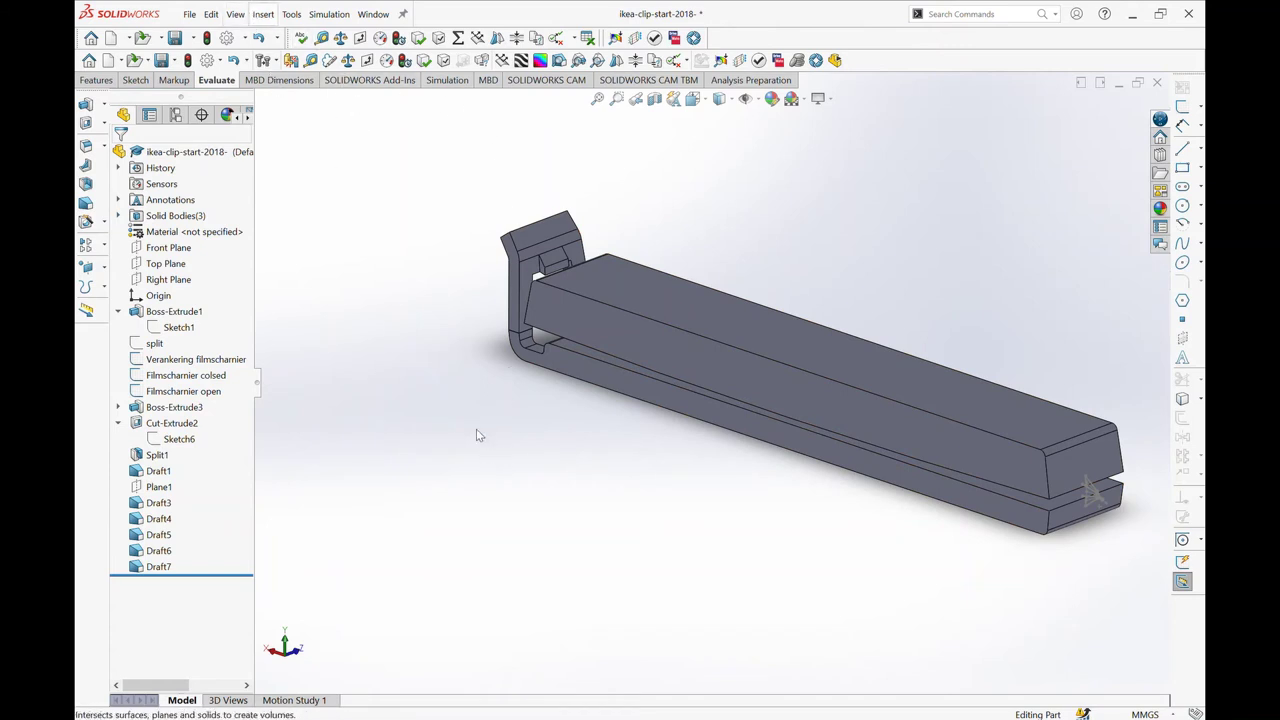
- Add the Draft6 lower body and Draft7 hook body together as Combine1
left_click(547, 352)
left_click(518, 307)
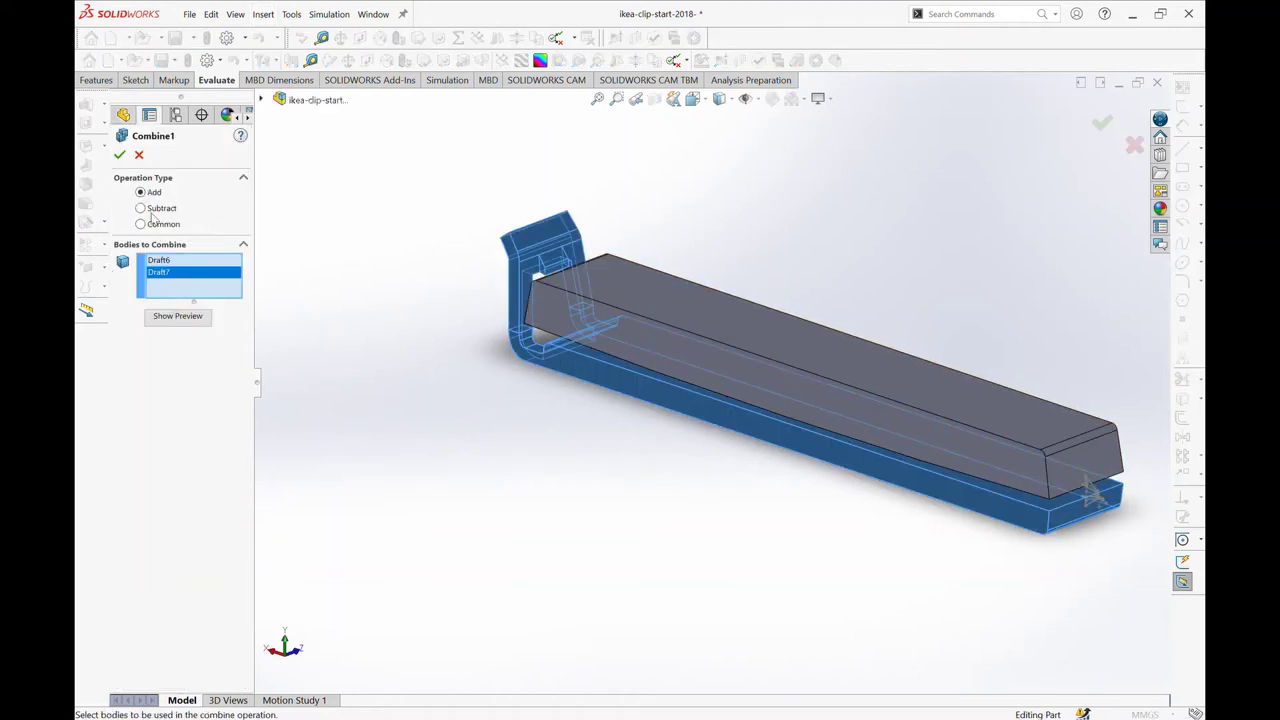
left_click(120, 155)
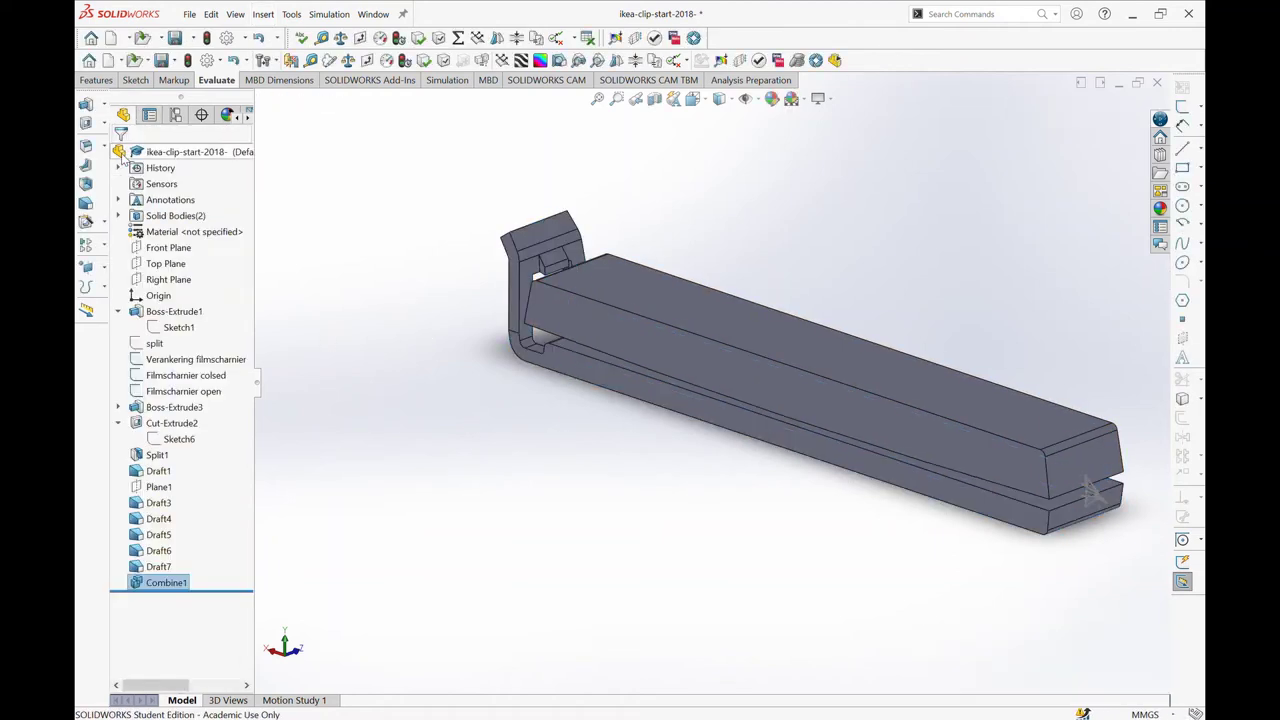
- Zoom out to the whole clip and select the Verankering filmscharnier sketch
key("z")
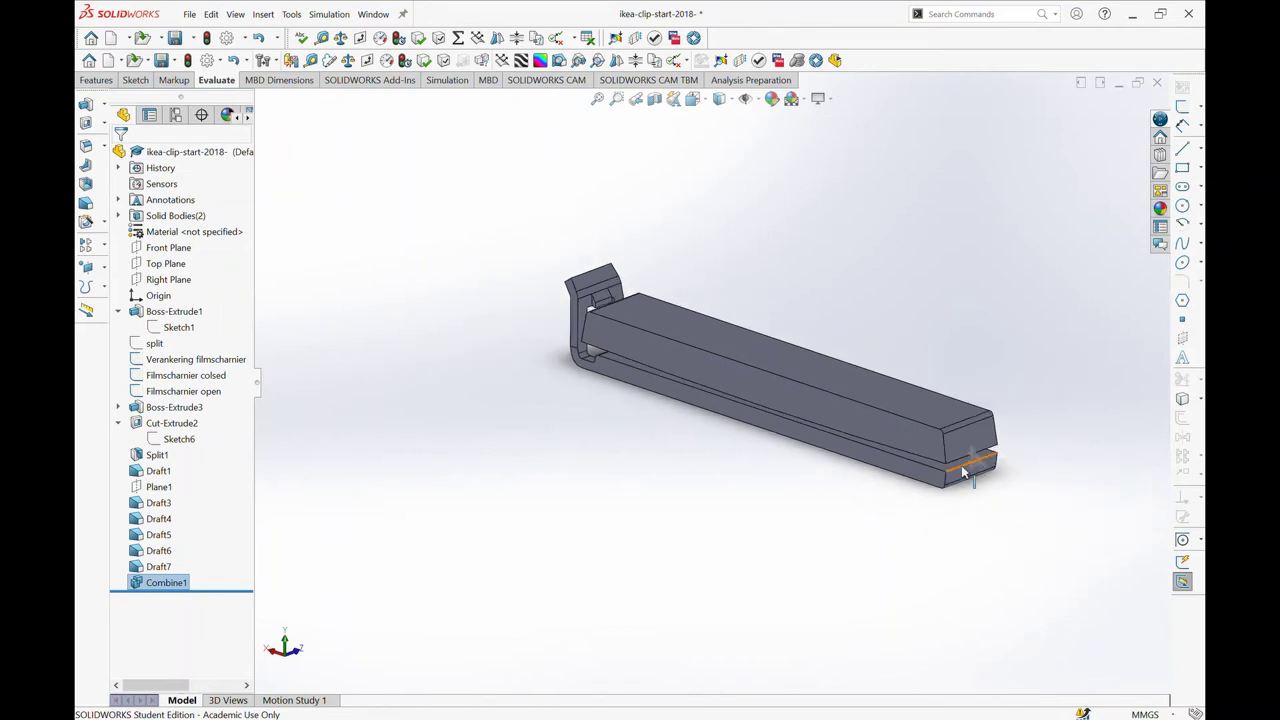
scroll(963, 472, "down", 2)
scroll(695, 360, "down", 3)
scroll(838, 368, "up", 3)
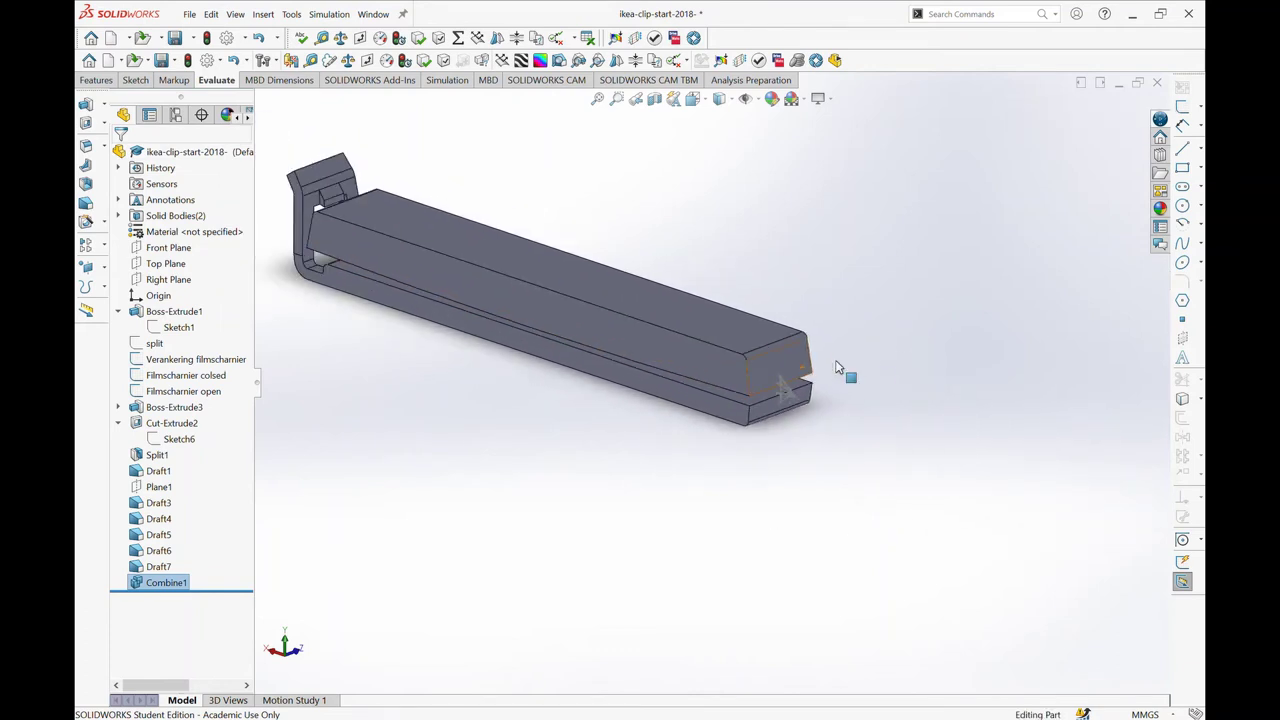
left_click(180, 363)
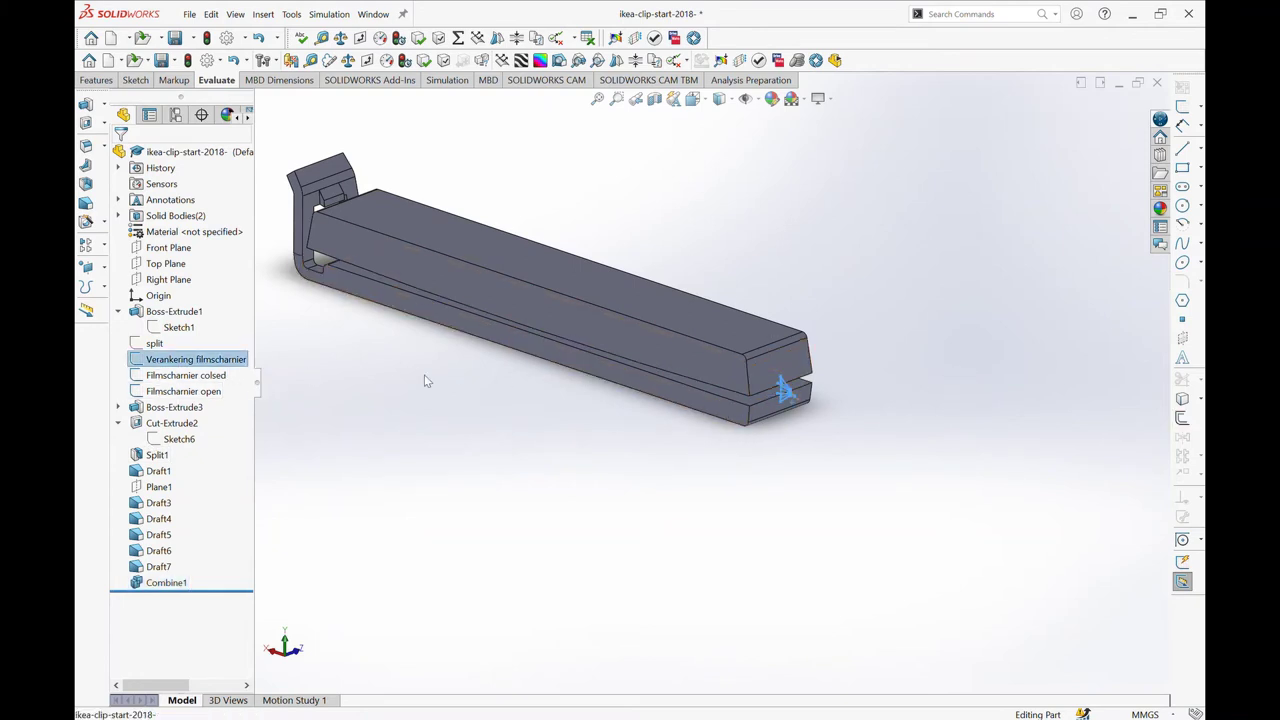
- Extrude the Verankering filmscharnier sketch Up To Vertex in both directions as Boss-Extrude4
left_click(86, 106)
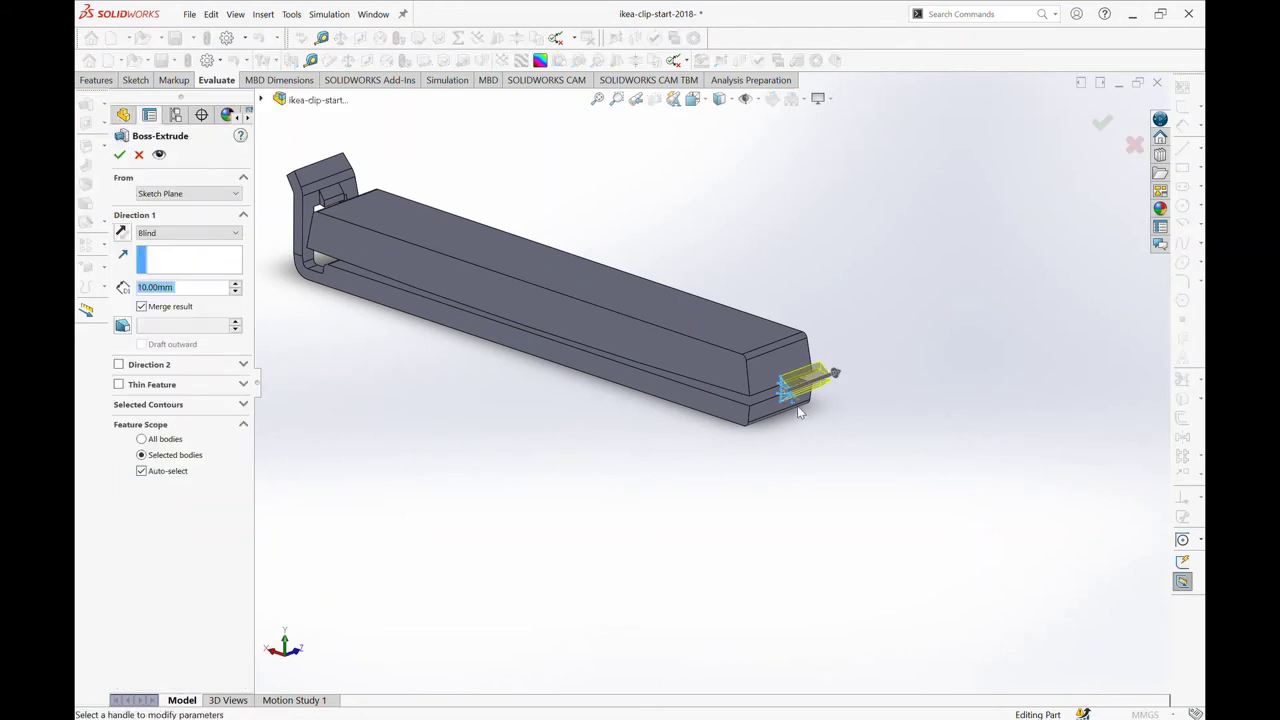
scroll(800, 412, "down", 3)
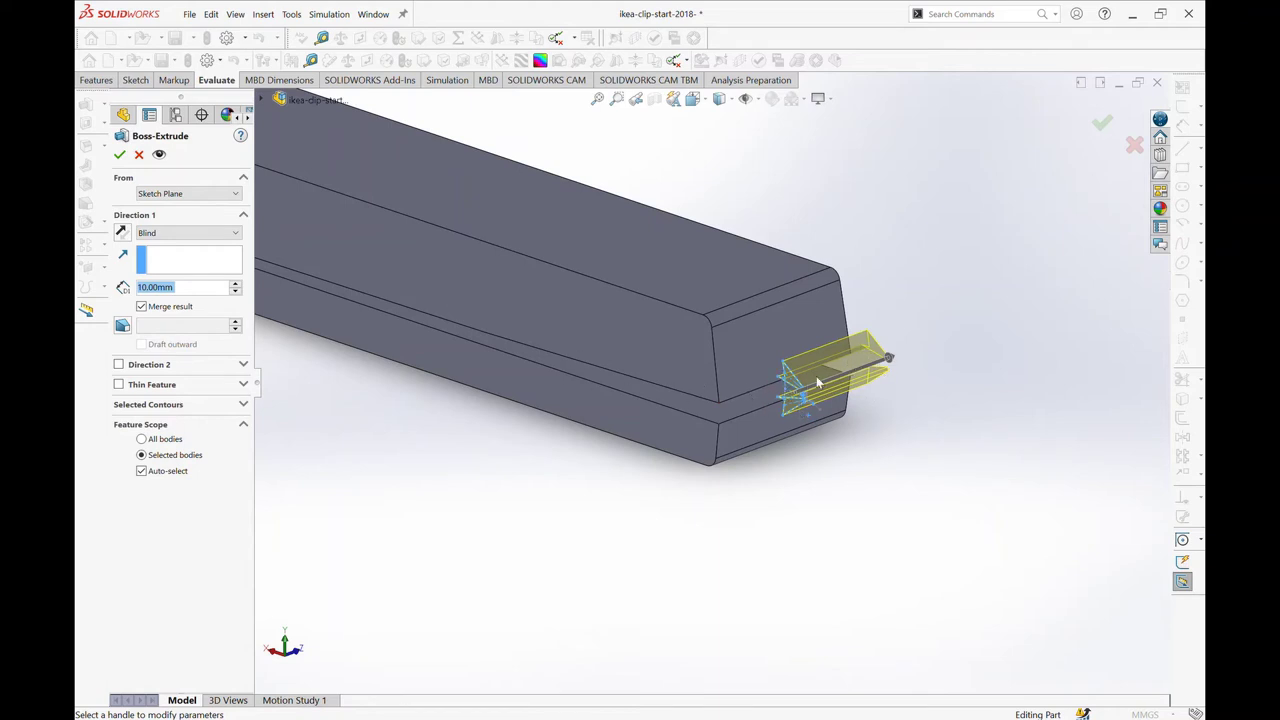
left_click(172, 239)
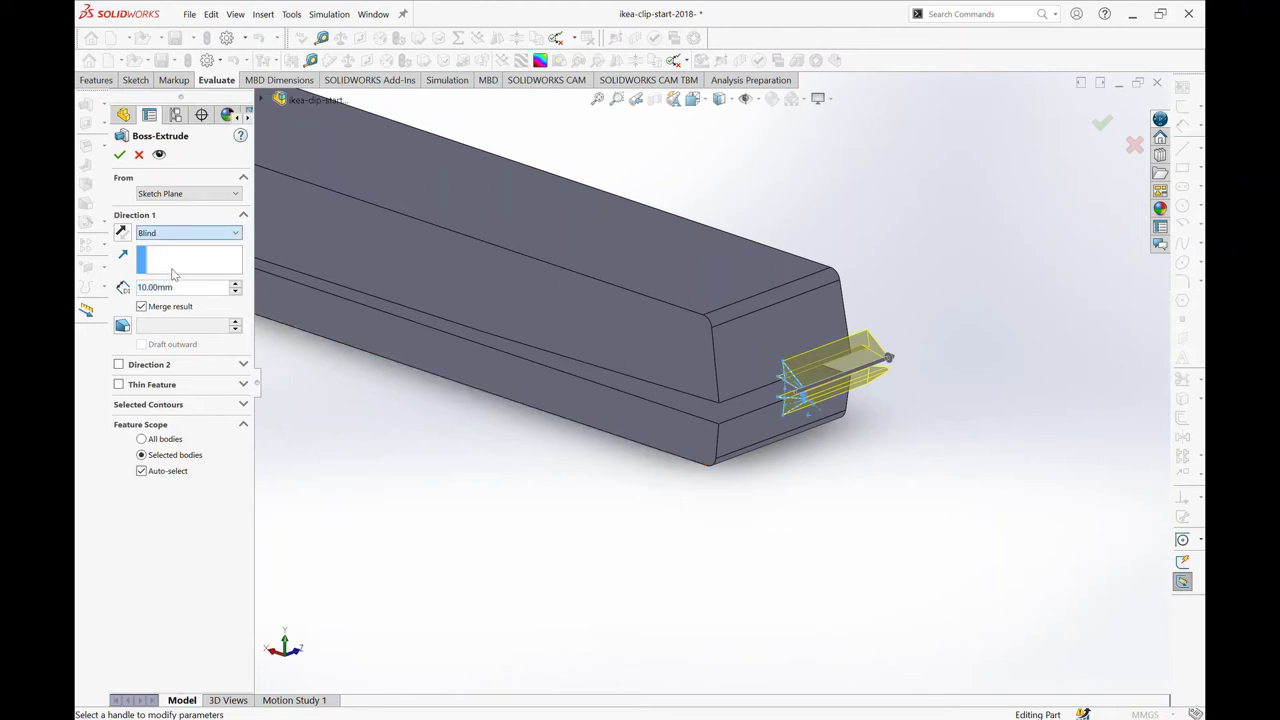
key("Down")
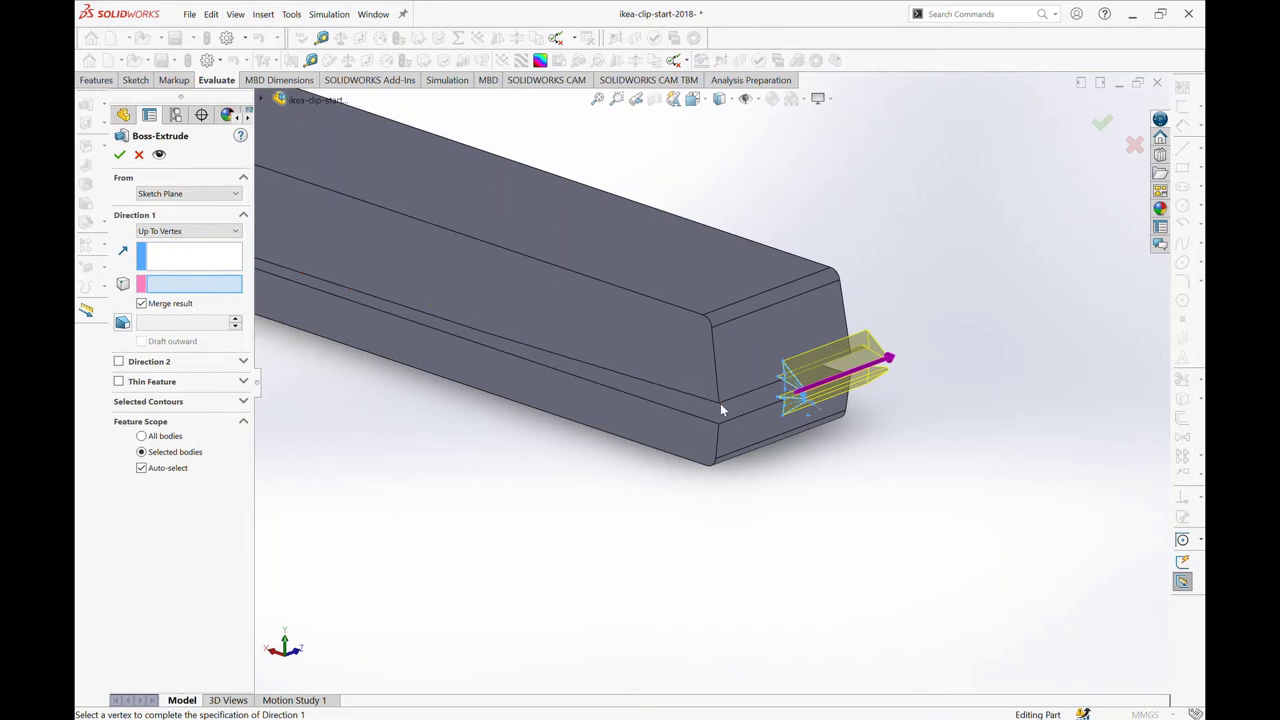
left_click(718, 403)
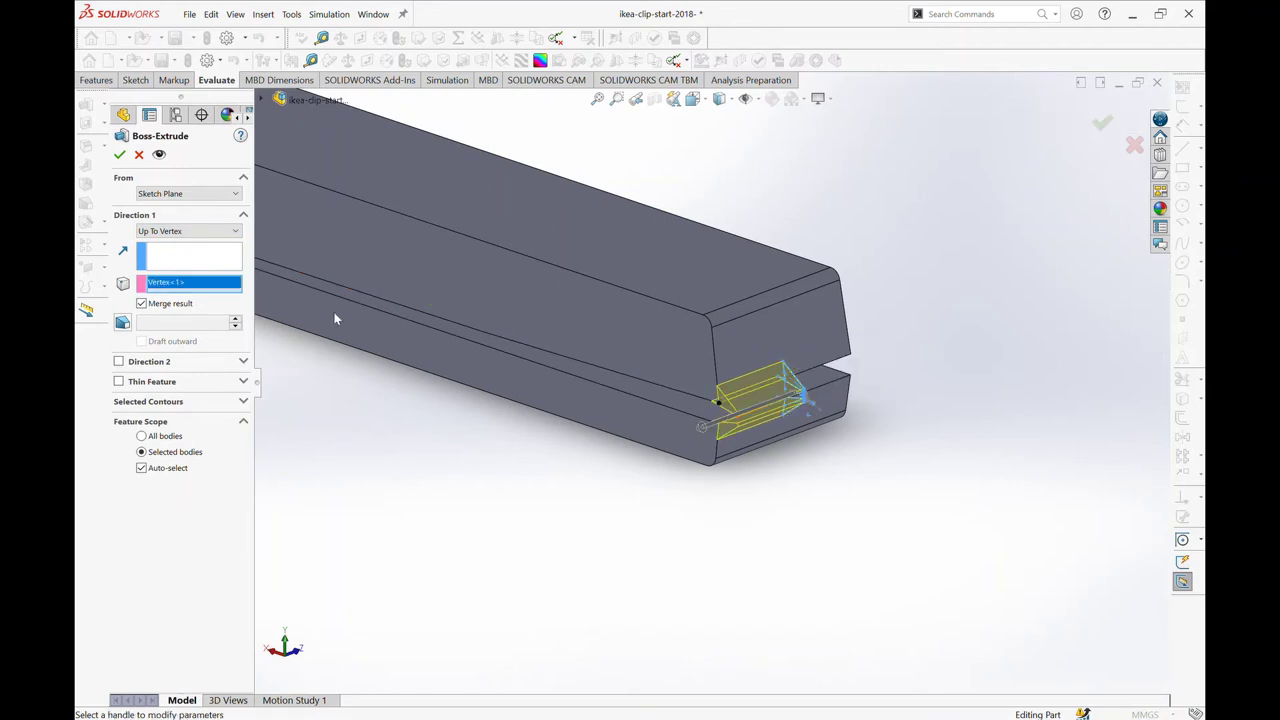
left_click(119, 361)
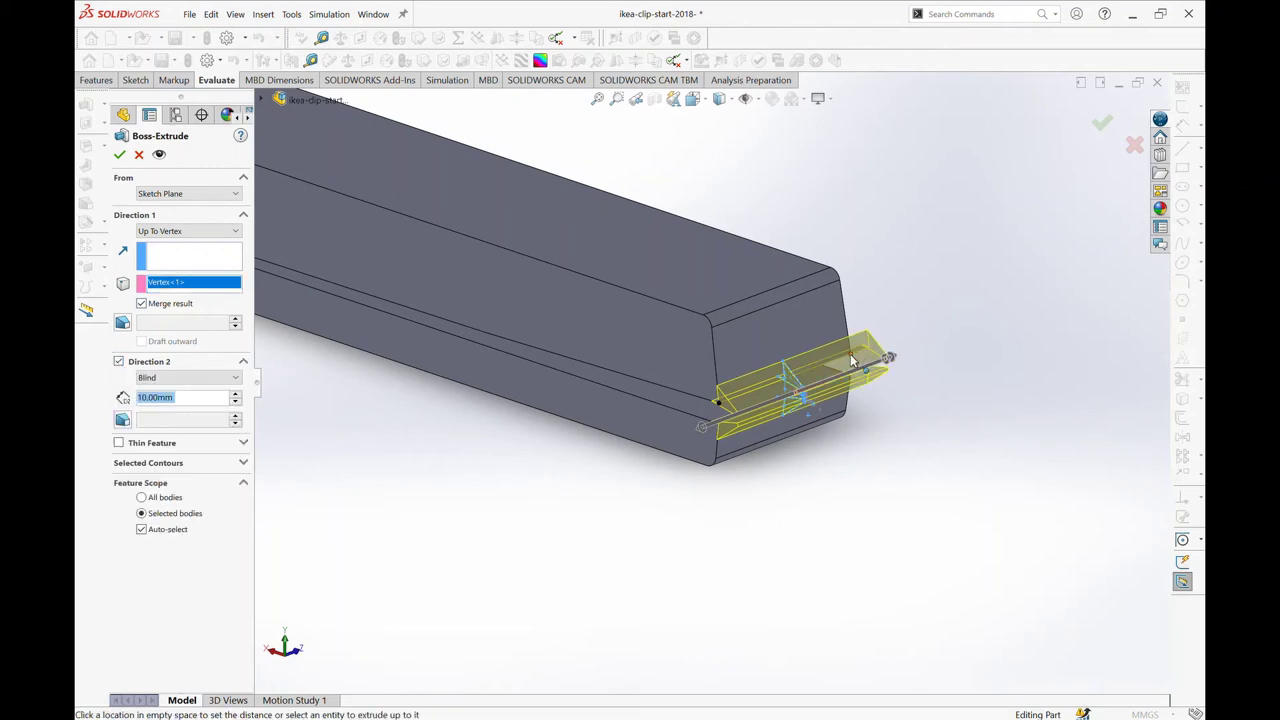
left_click(850, 355)
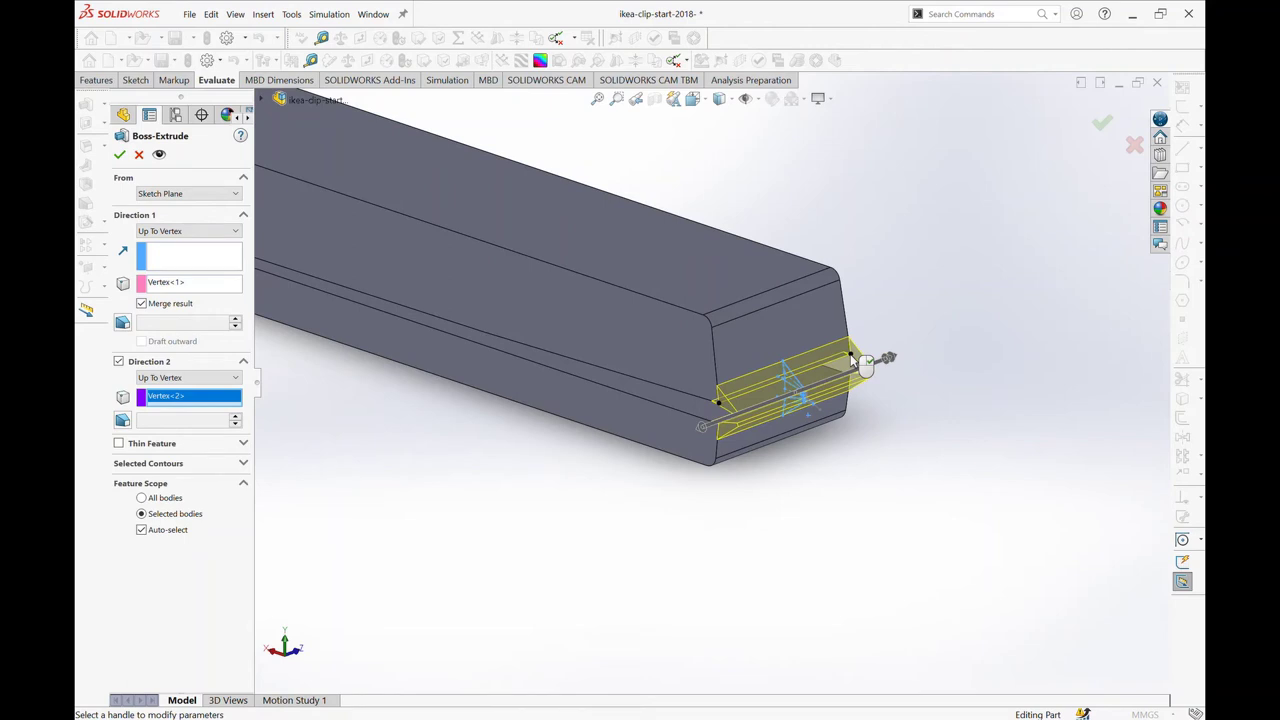
key("Return")
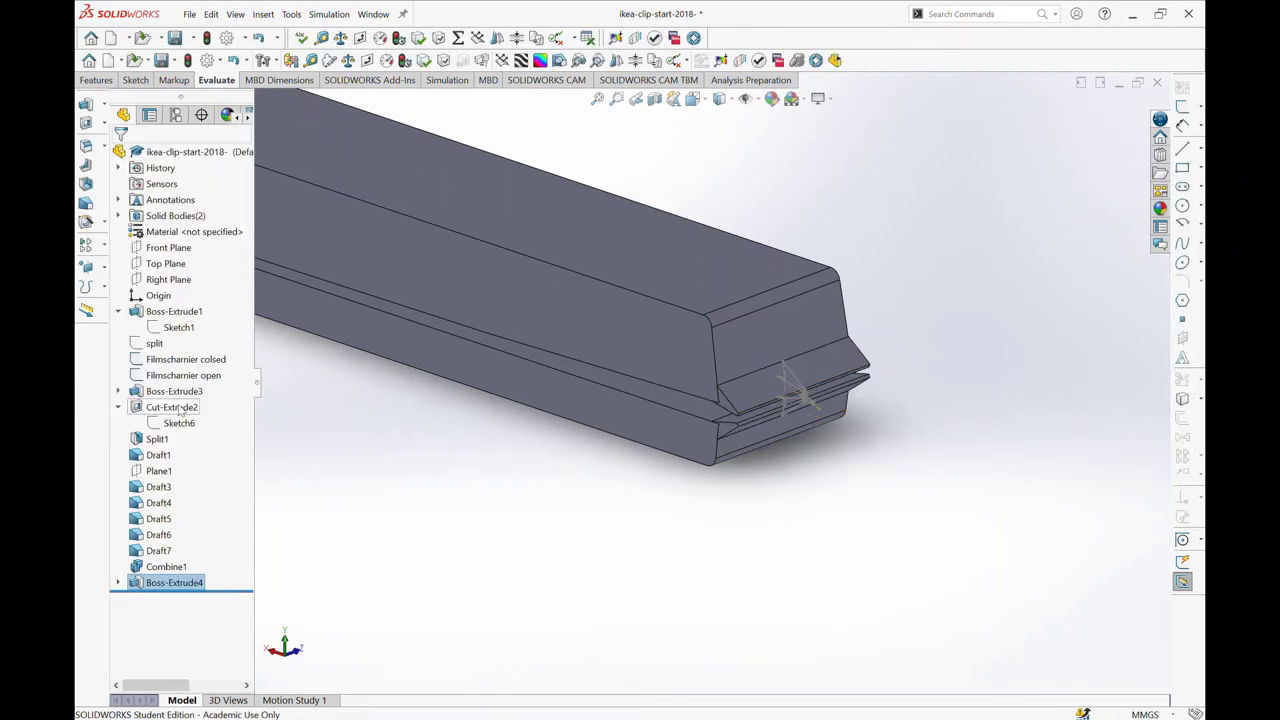
left_click(162, 378)
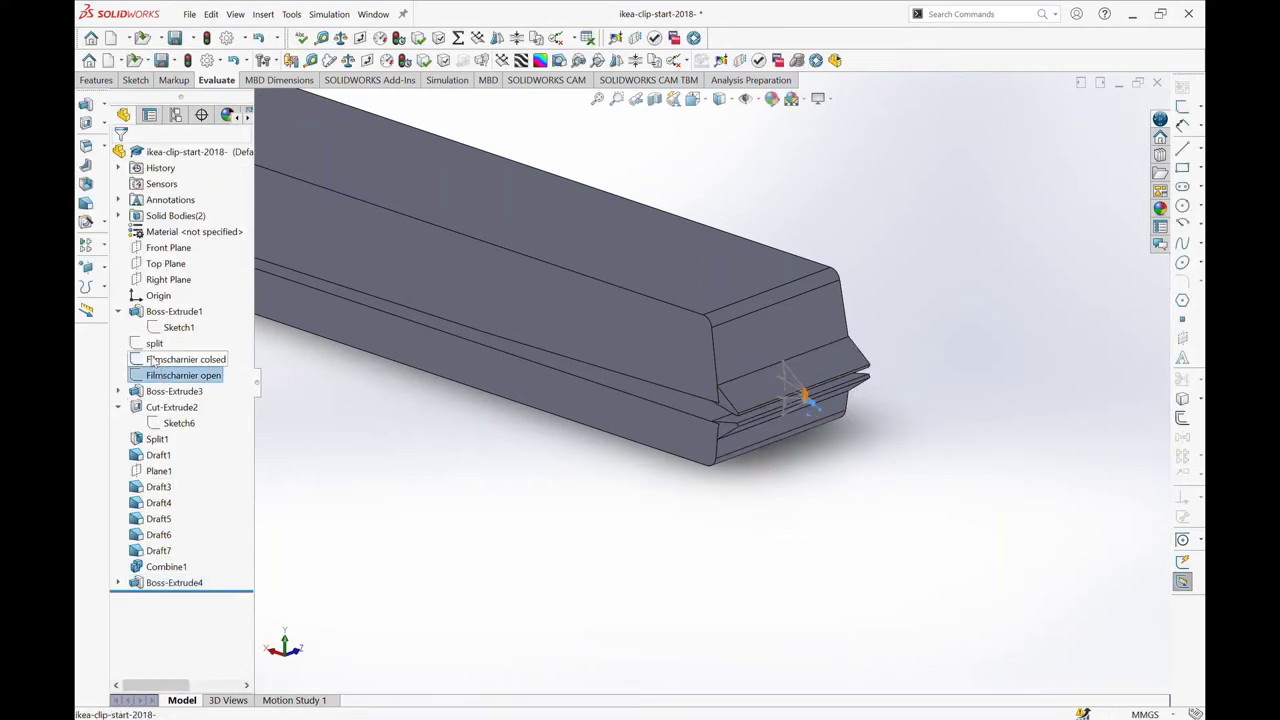
left_click(153, 362)
left_click(410, 443)
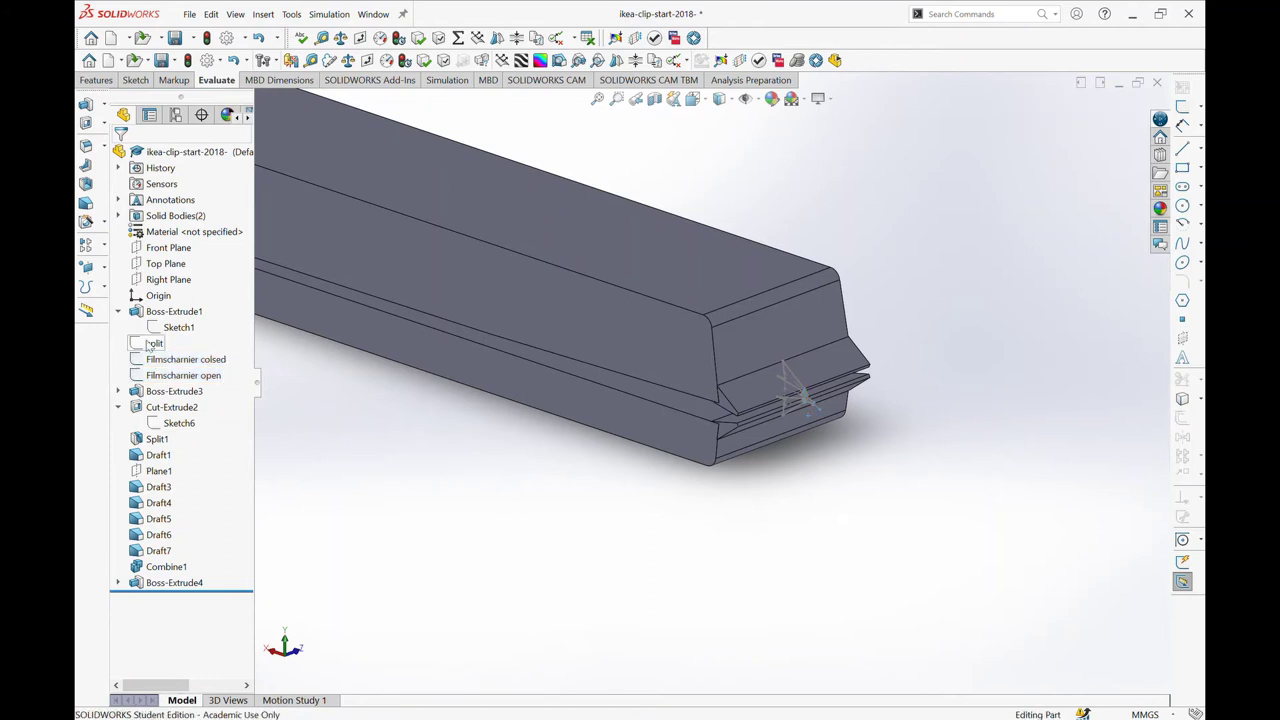
left_click(118, 583)
left_click(182, 598)
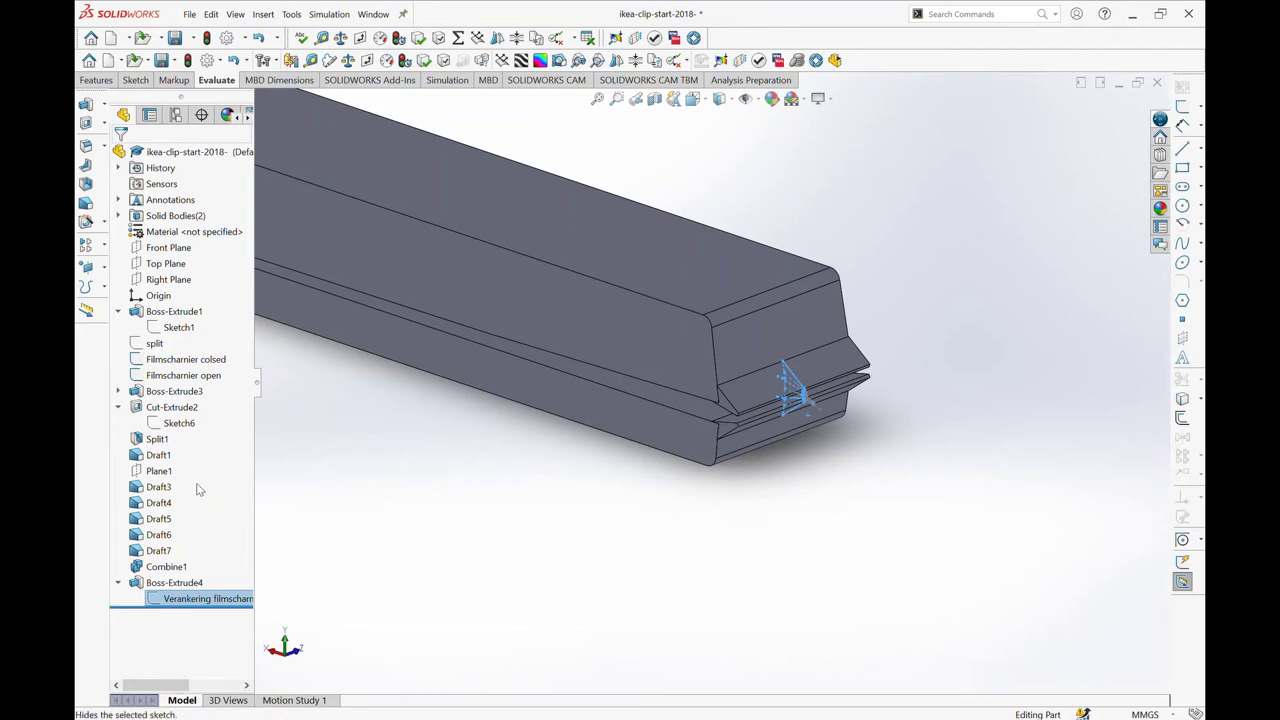
left_click(469, 523)
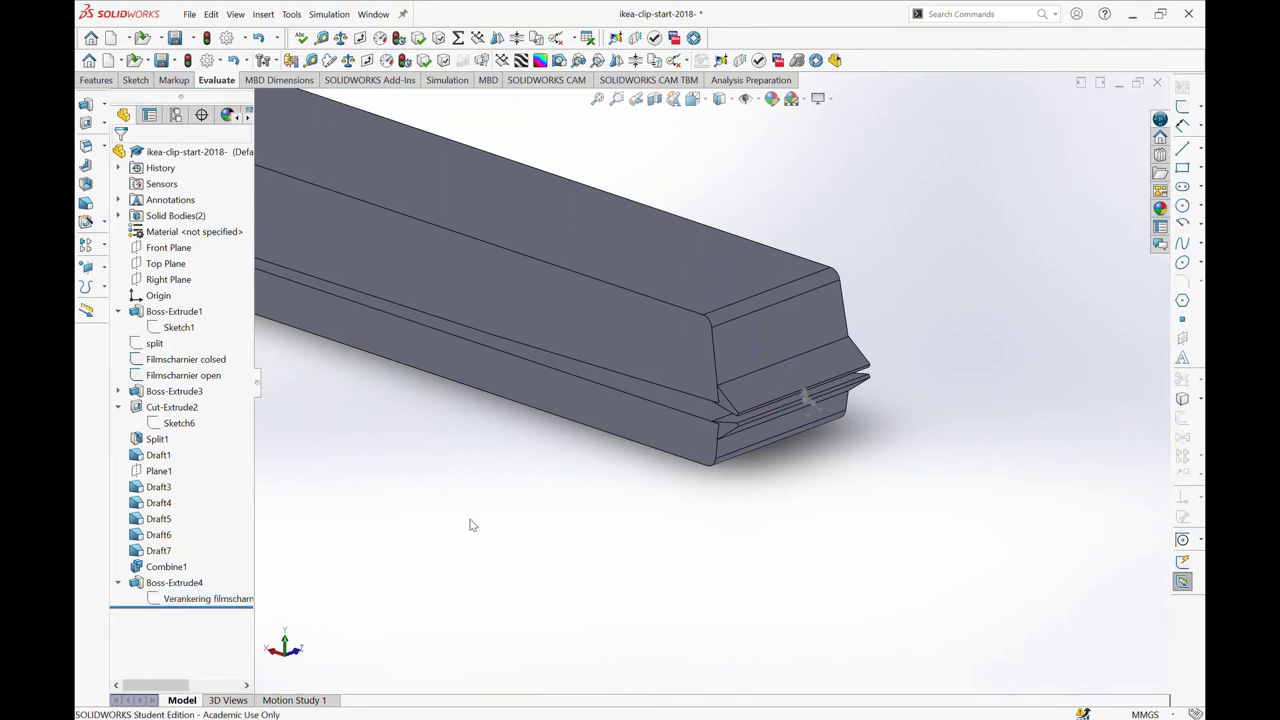
left_click(118, 583)
mouse_move(840, 423)
middle_mouse_down()
mouse_move(710, 337)
mouse_move(667, 380)
middle_mouse_up()
scroll(667, 380, "down", 3)
scroll(680, 390, "down", 2)
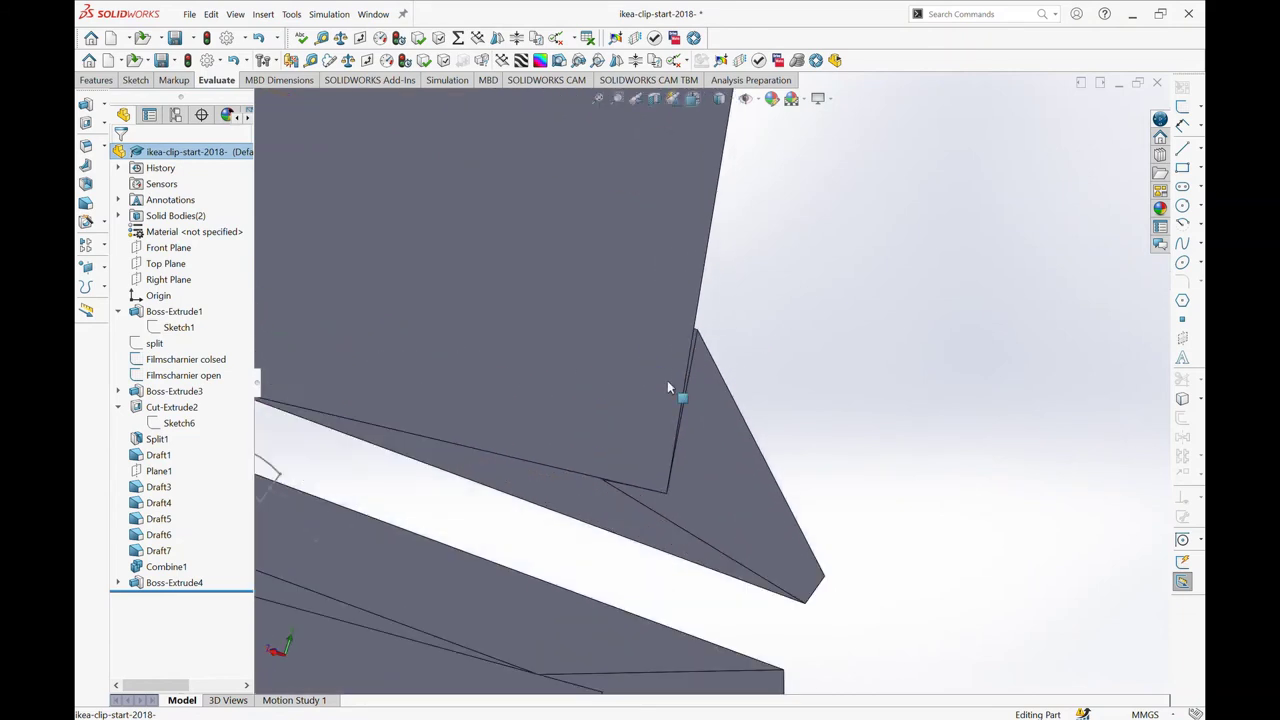
mouse_move(650, 428)
middle_mouse_down()
mouse_move(700, 414)
mouse_move(697, 400)
mouse_move(634, 520)
mouse_move(713, 265)
mouse_move(726, 380)
mouse_move(686, 289)
mouse_move(716, 220)
middle_mouse_up()
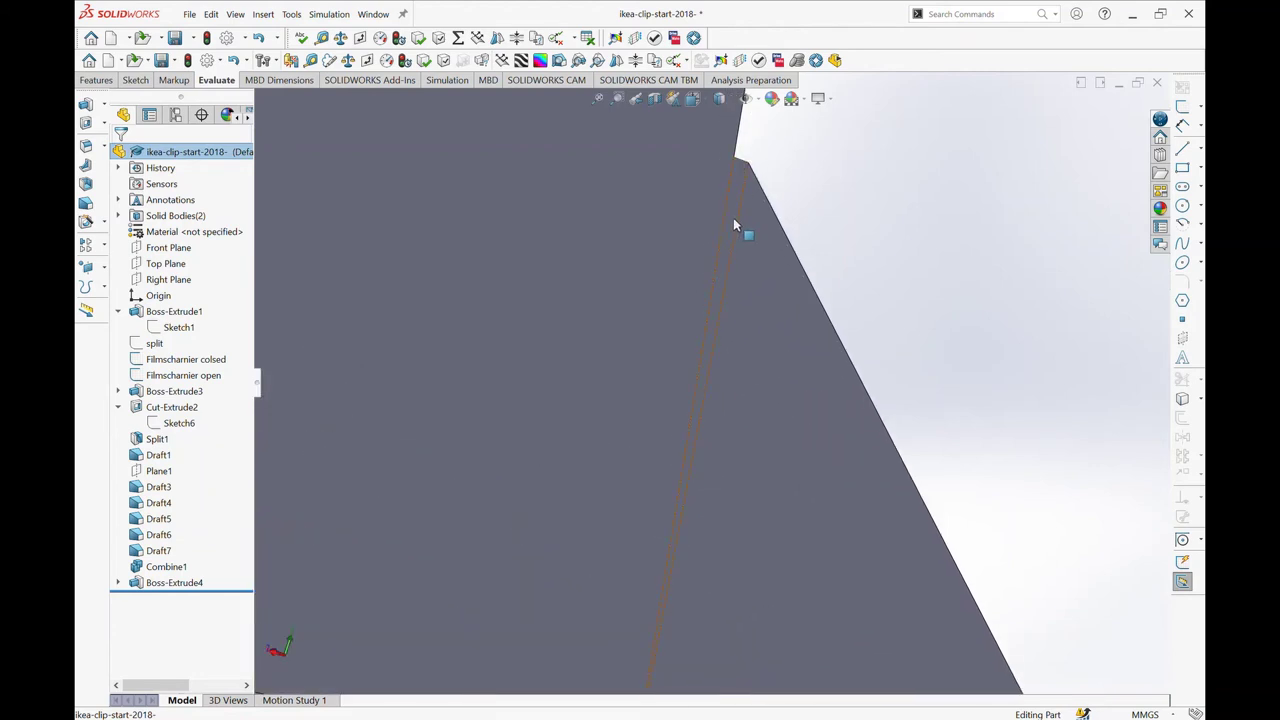
left_click(735, 224)
middle_click_drag(637, 289, 651, 303)
mouse_move(790, 338)
middle_mouse_down()
mouse_move(789, 357)
mouse_move(730, 352)
mouse_move(790, 381)
middle_mouse_up()
scroll(642, 390, "up", 2)
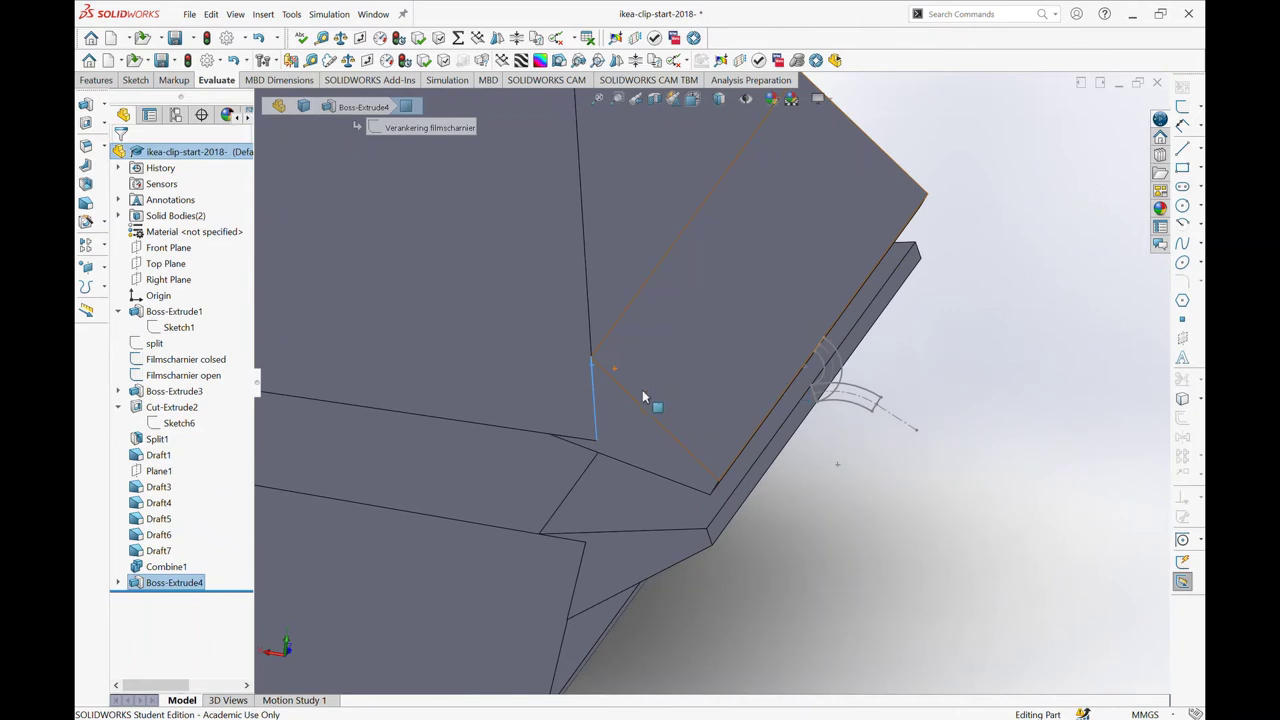
scroll(648, 397, "up", 2)
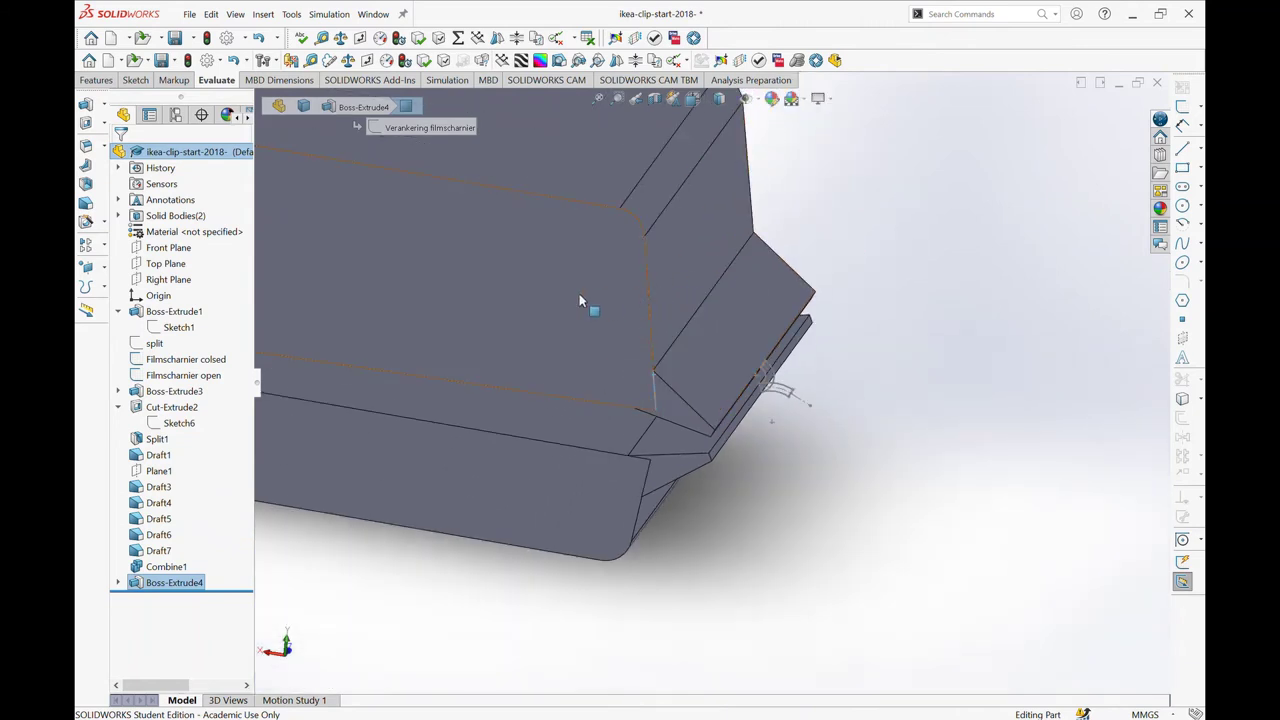
scroll(681, 402, "down", 2)
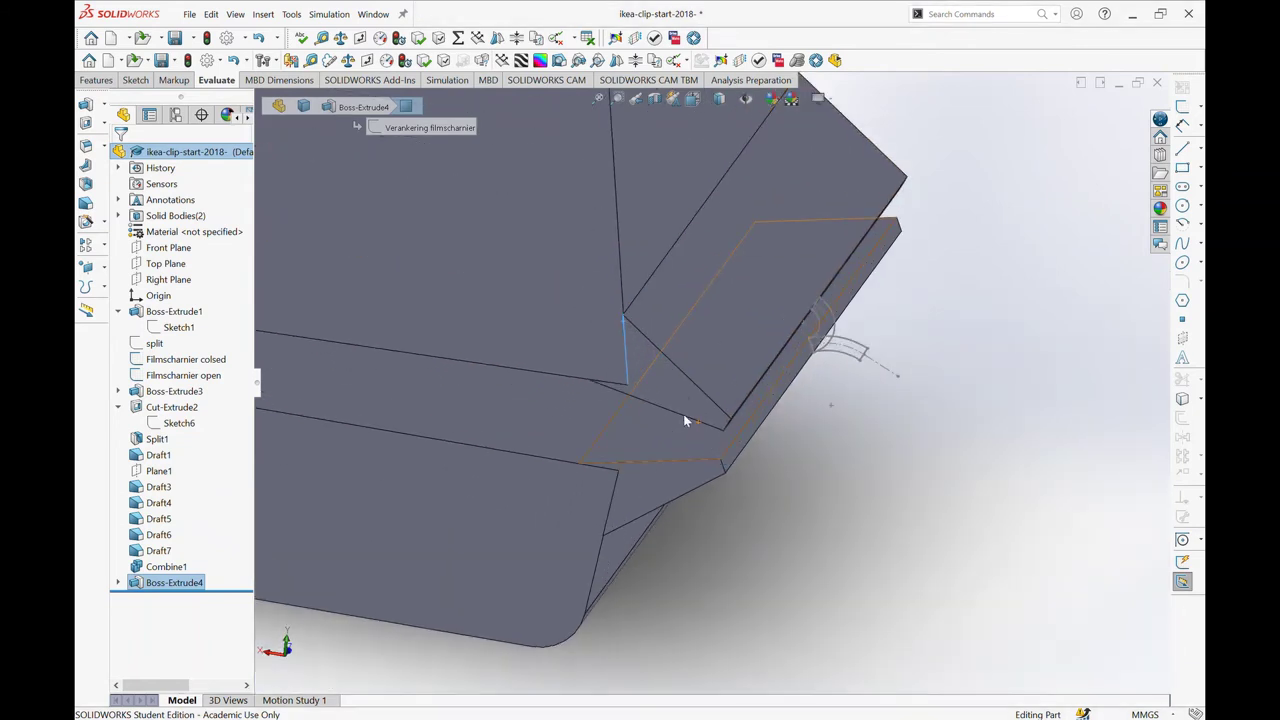
scroll(864, 465, "down", 2)
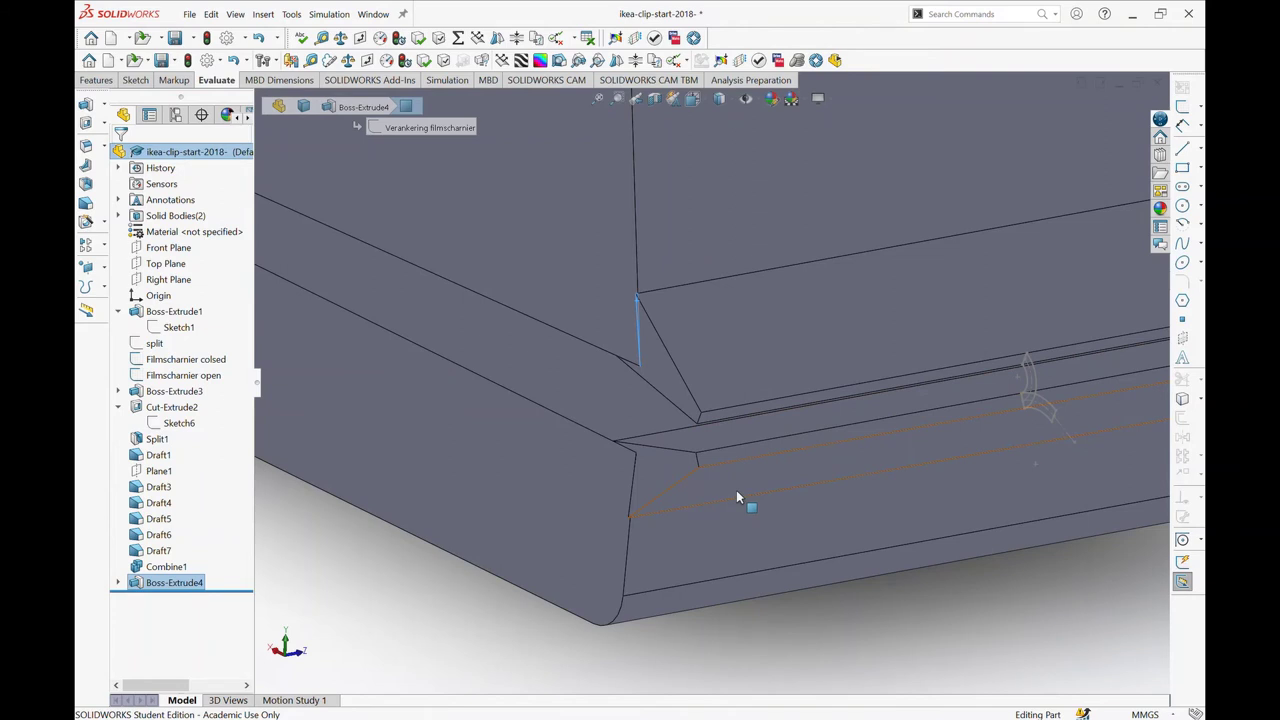
scroll(738, 497, "up", 4)
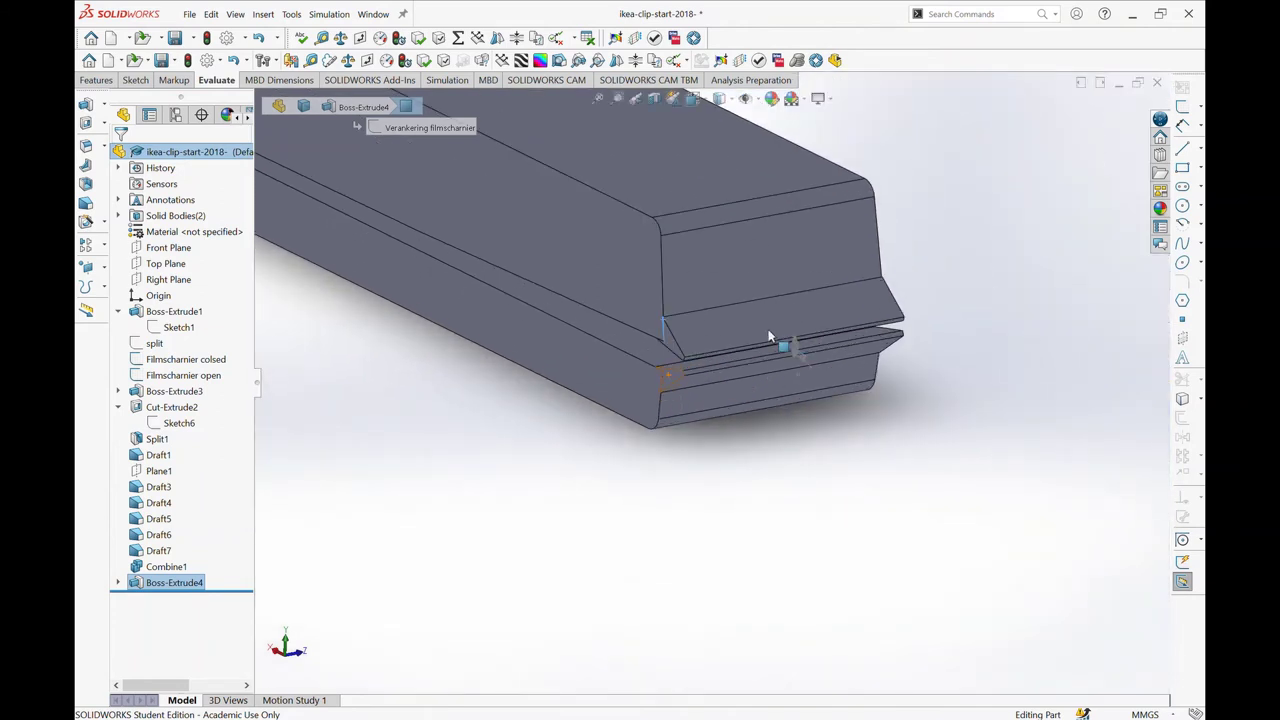
key("Escape")
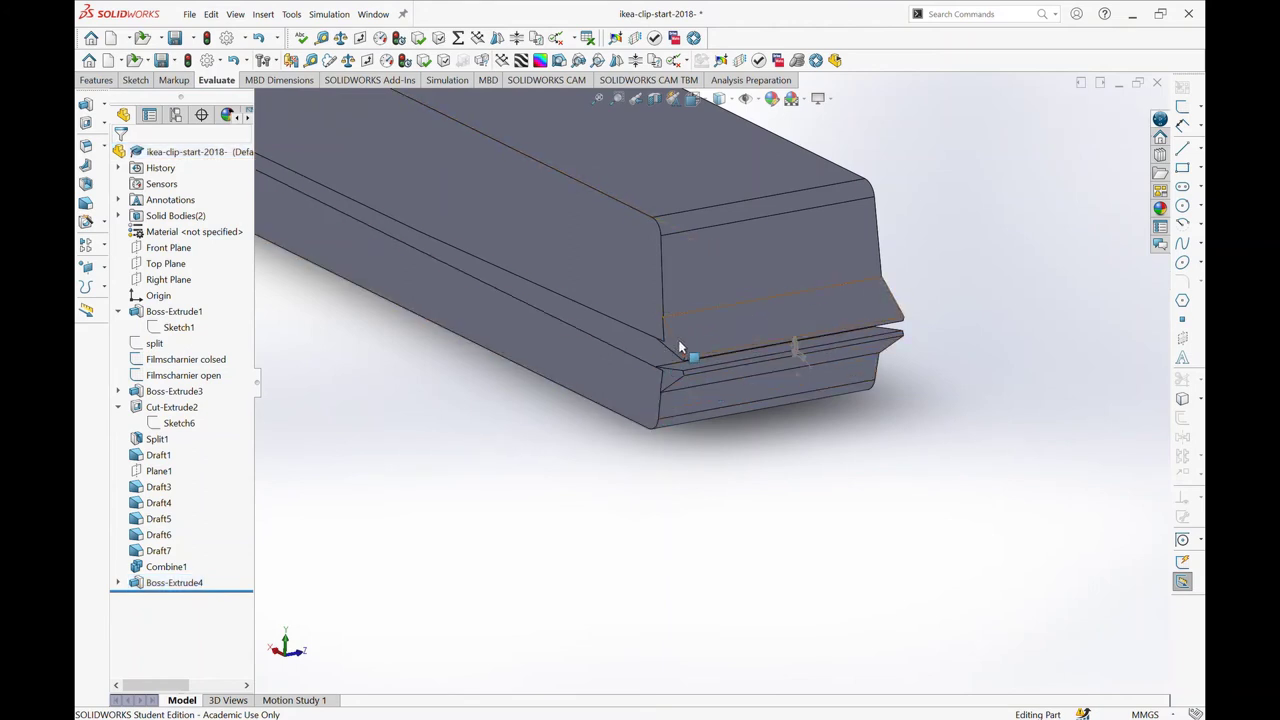
scroll(831, 398, "down", 3)
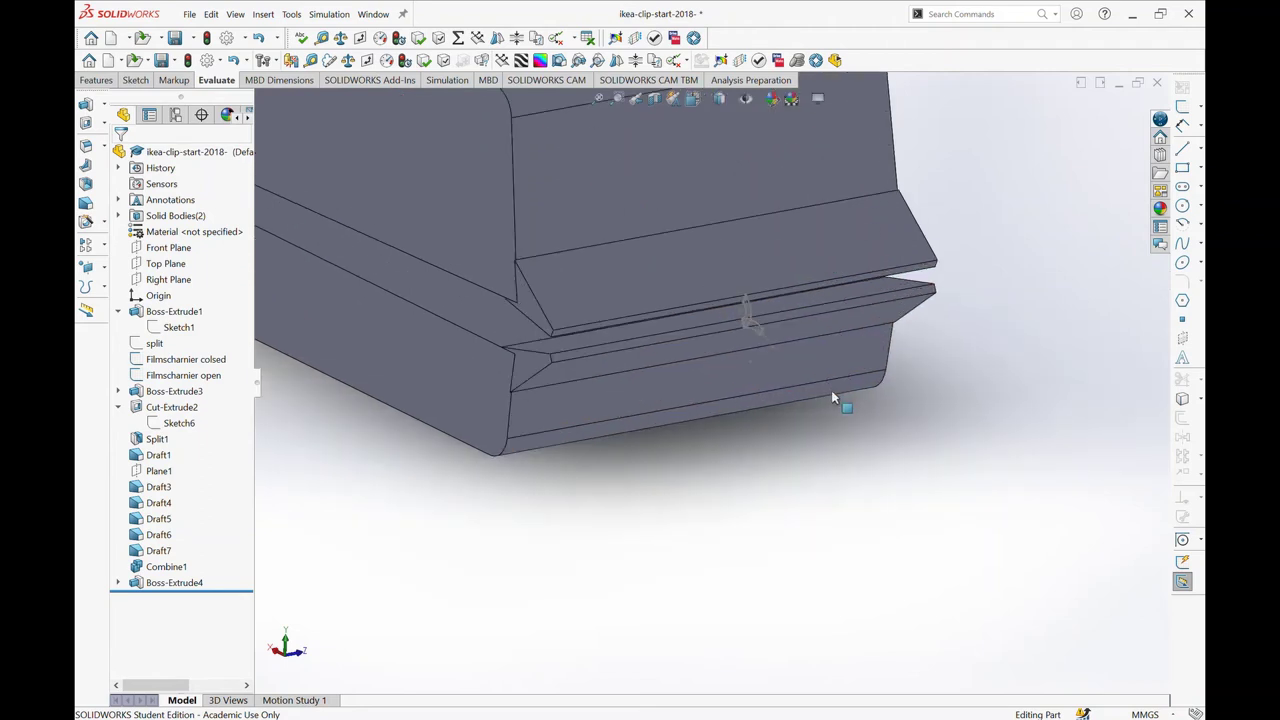
scroll(831, 398, "up", 3)
scroll(669, 395, "down", 2)
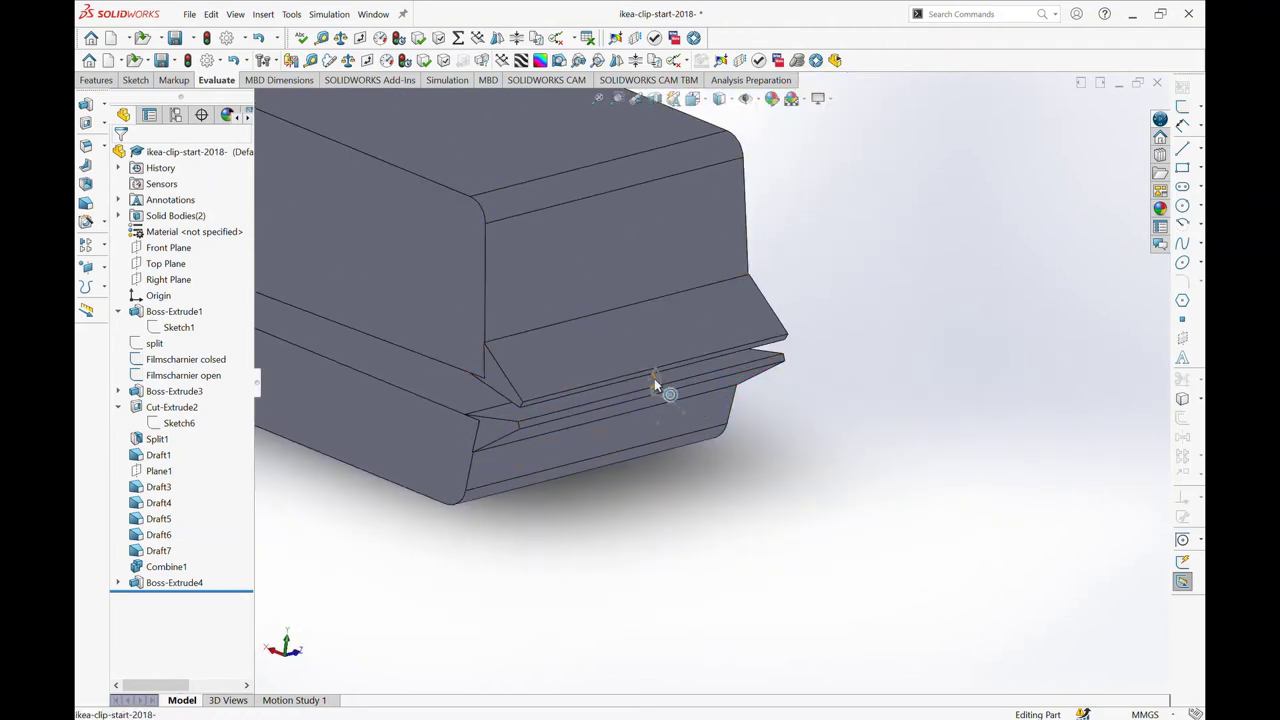
left_click(169, 366)
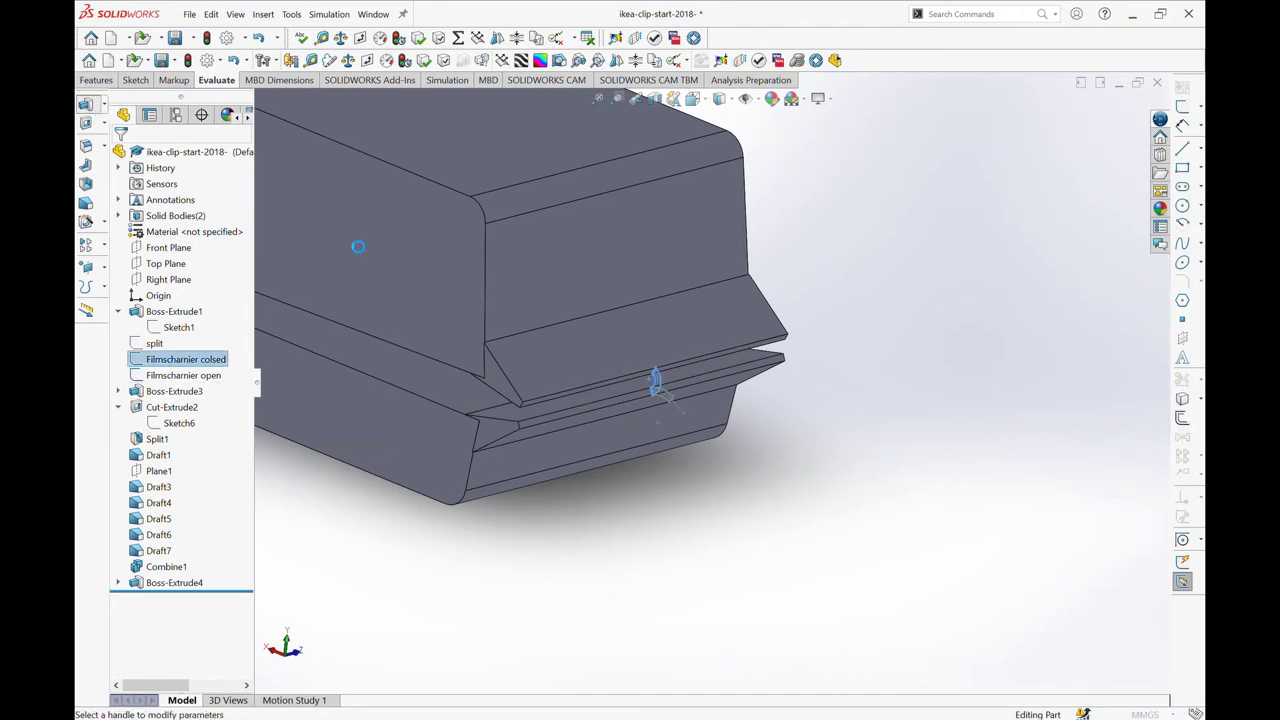
- Extrude the closed-hinge profile Up To Vertex both ways, unmerged, as Boss-Extrude5
left_click(85, 104)
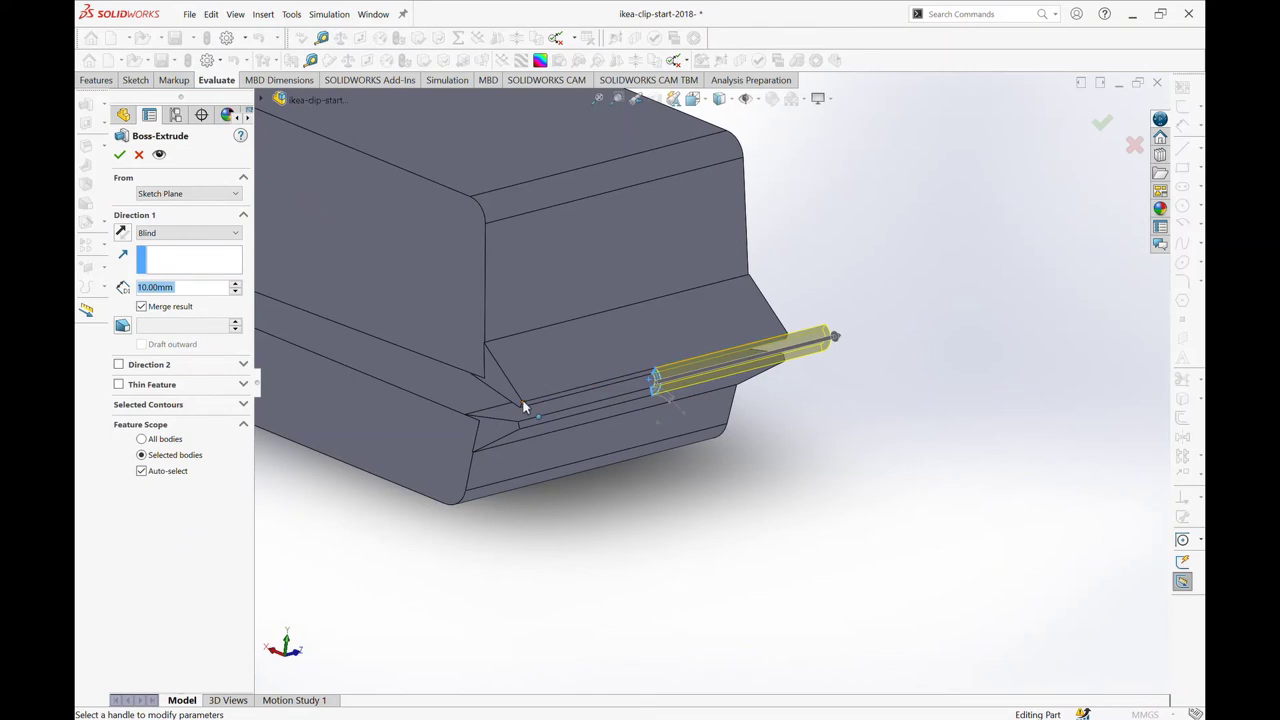
left_click(526, 406)
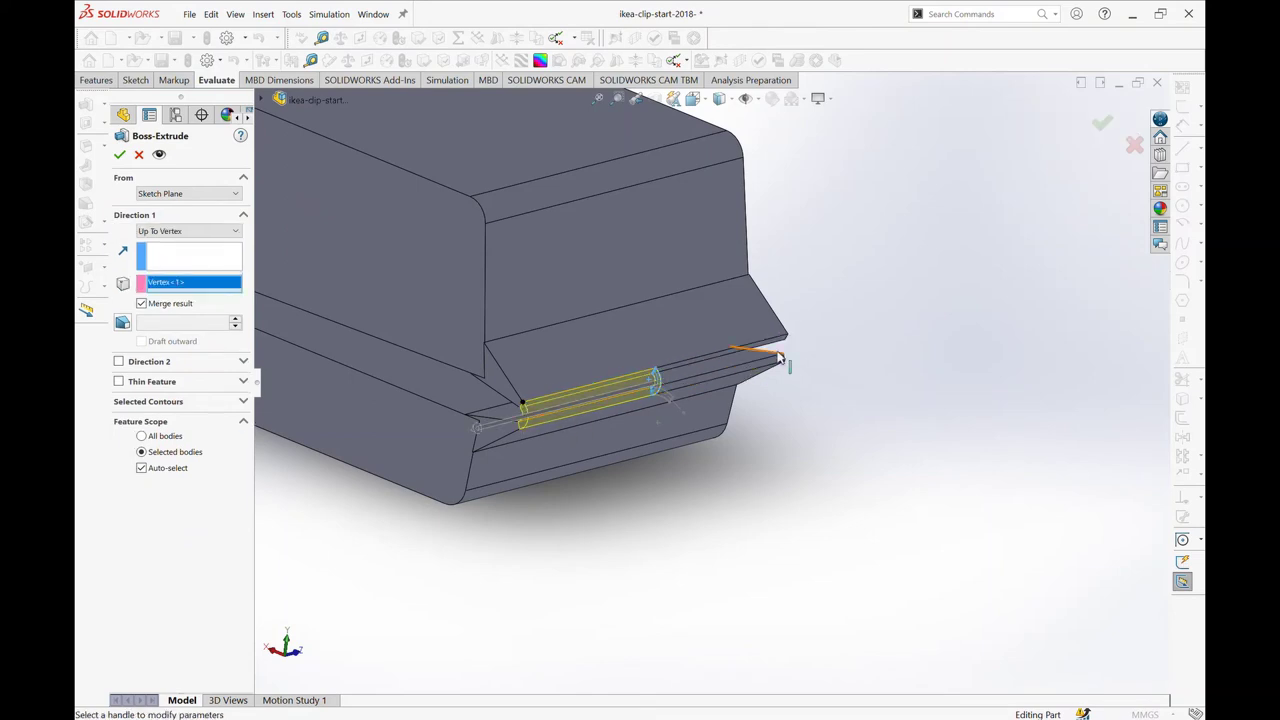
left_click(150, 362)
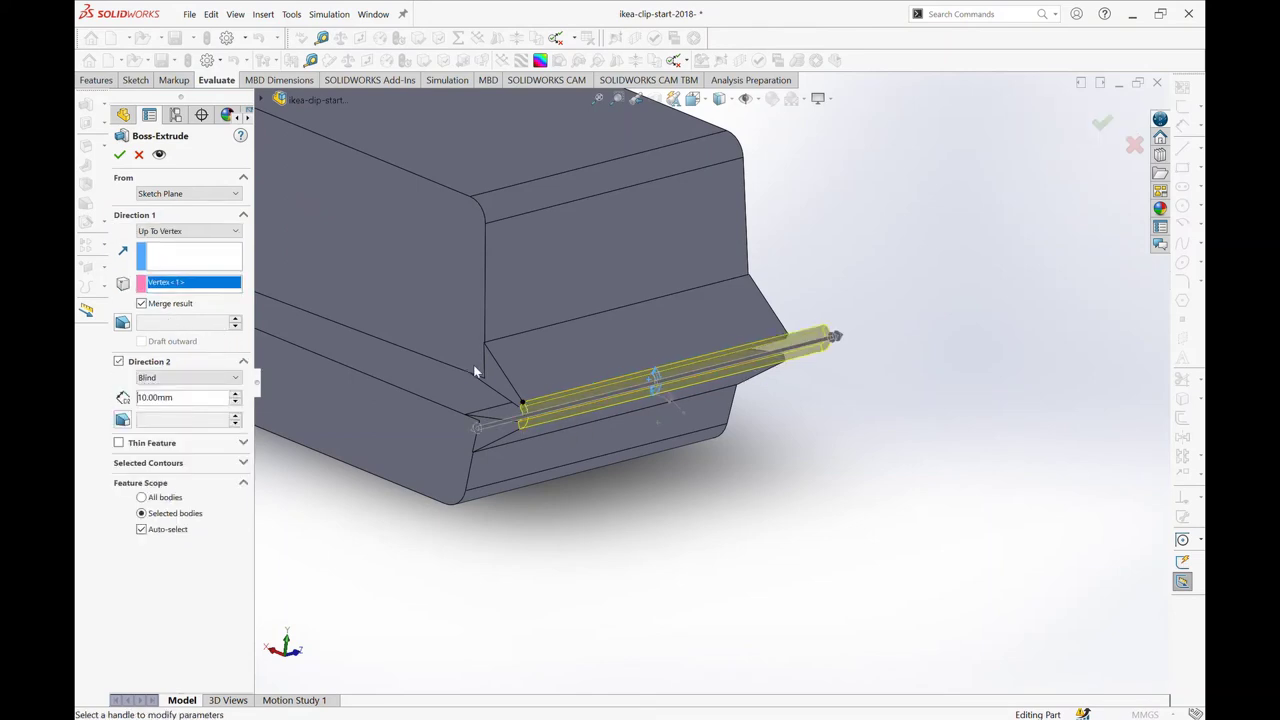
left_click(790, 340)
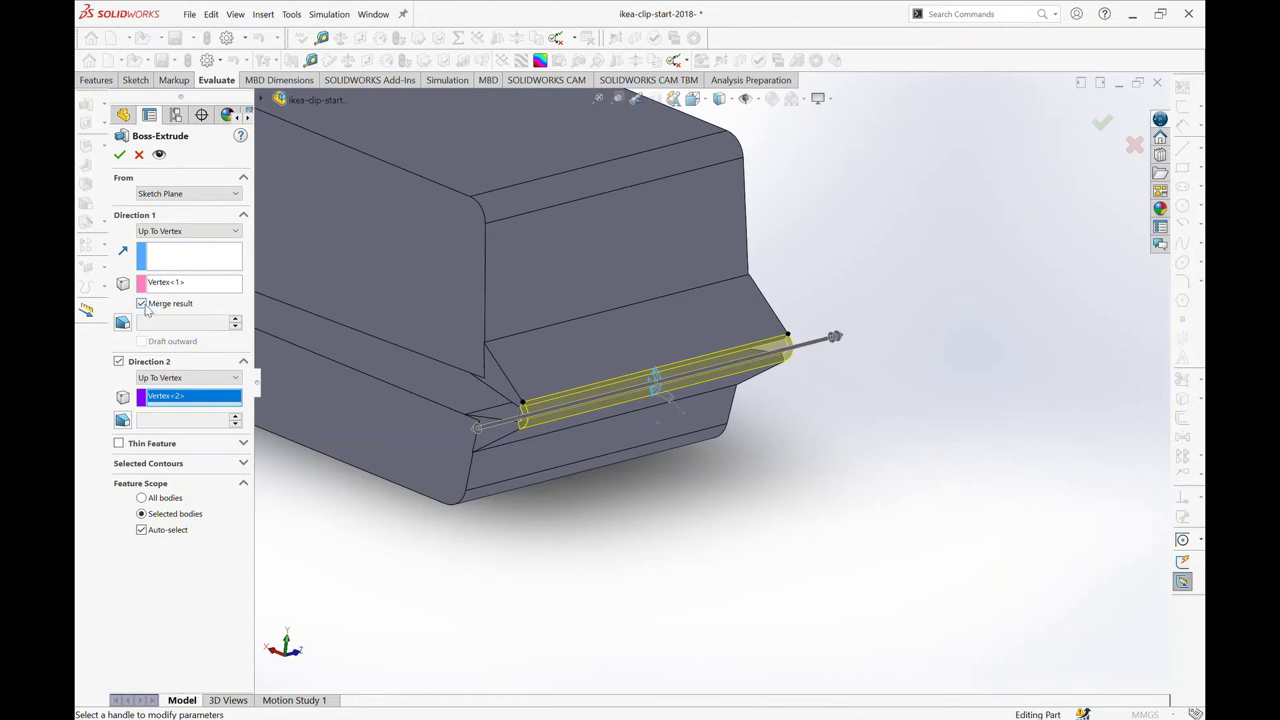
left_click(142, 304)
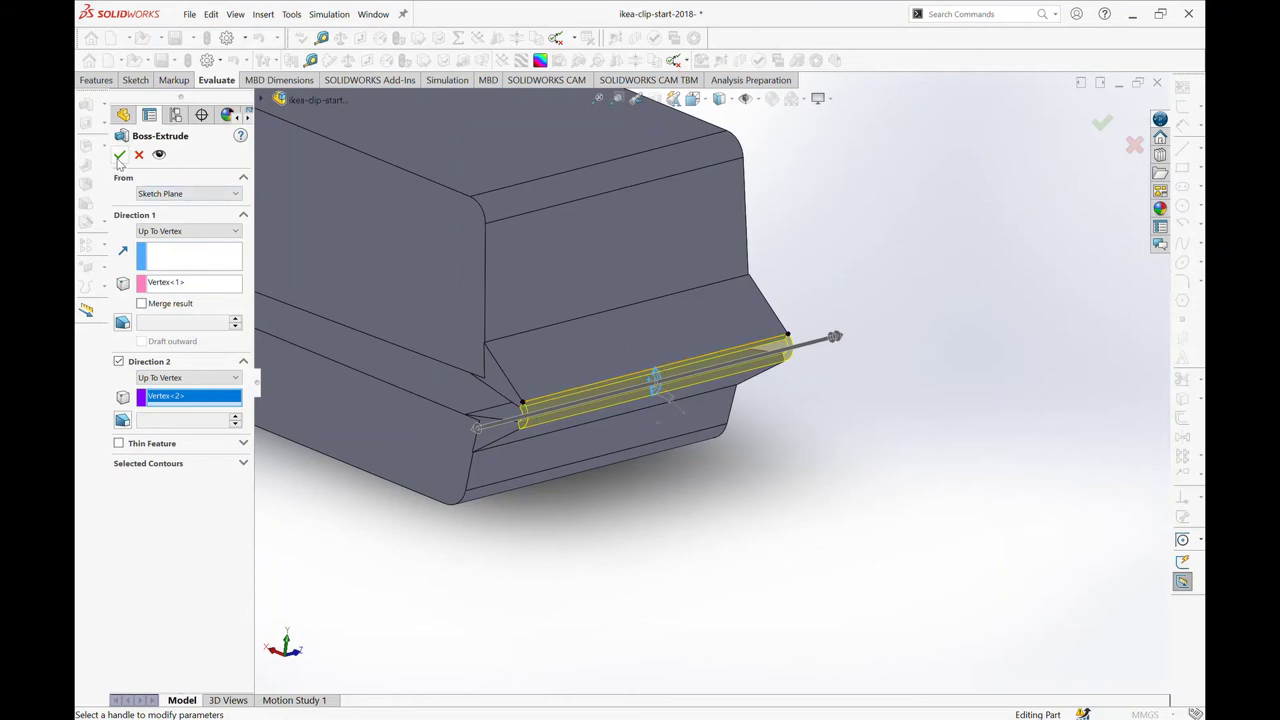
left_click(119, 155)
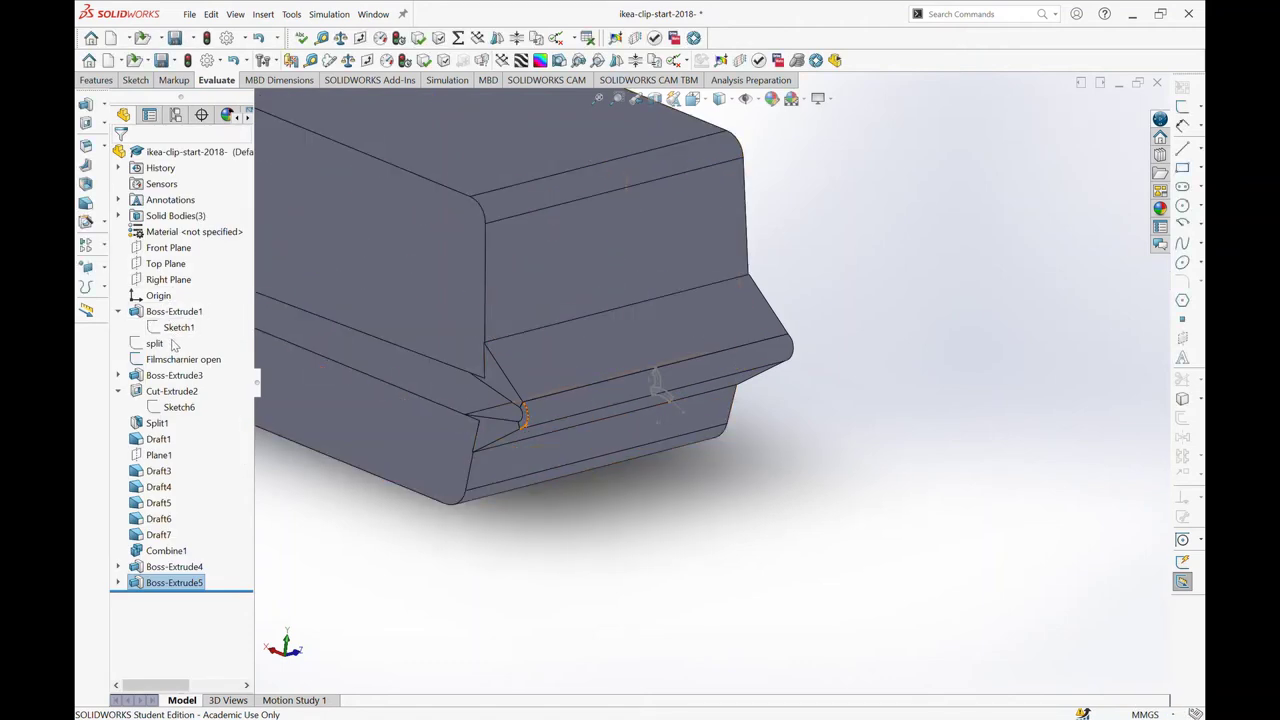
- Expand Solid Bodies and hide the Boss-Extrude5 hinge rod body
left_click(118, 215)
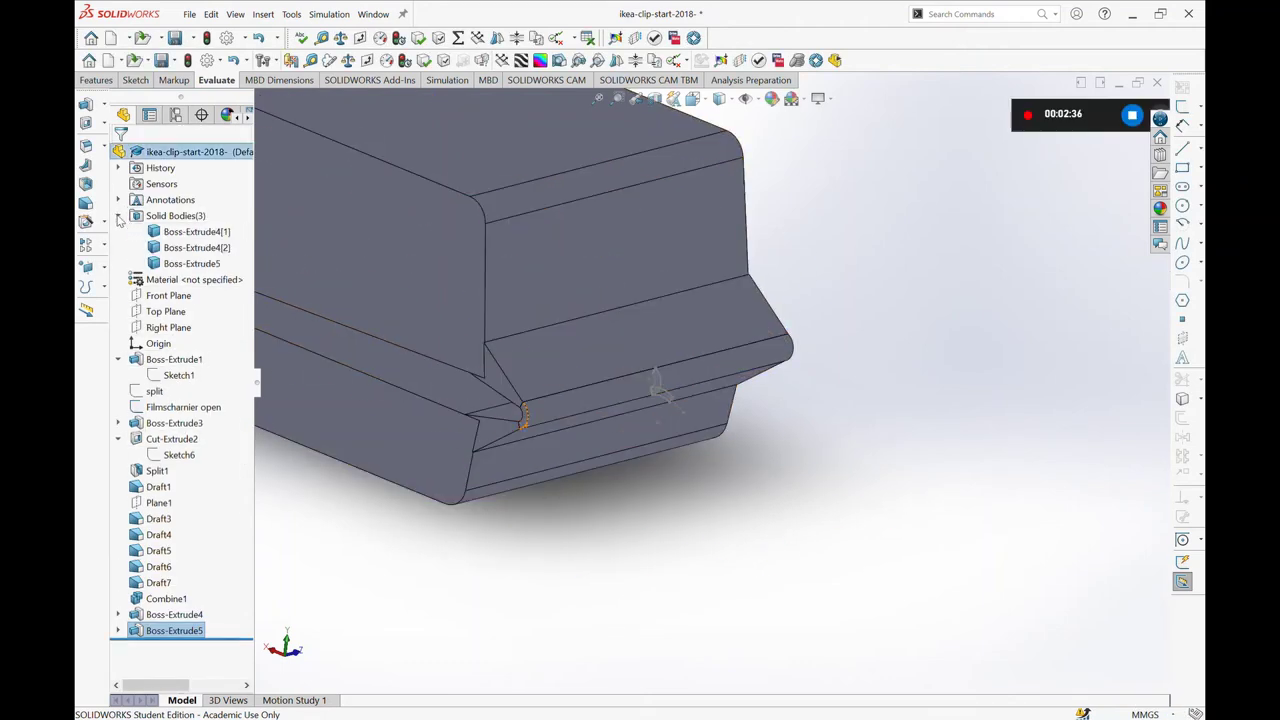
left_click(170, 264)
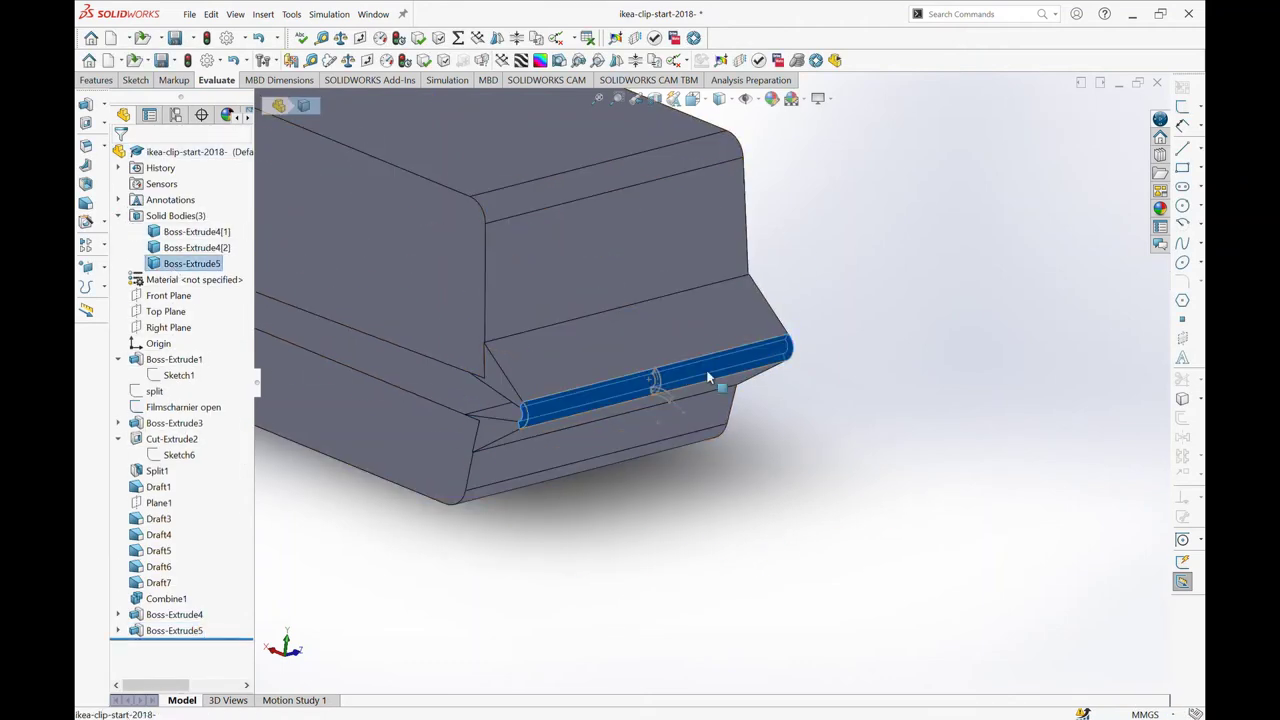
key("Escape")
scroll(682, 393, "up", 5)
scroll(682, 393, "down", 5)
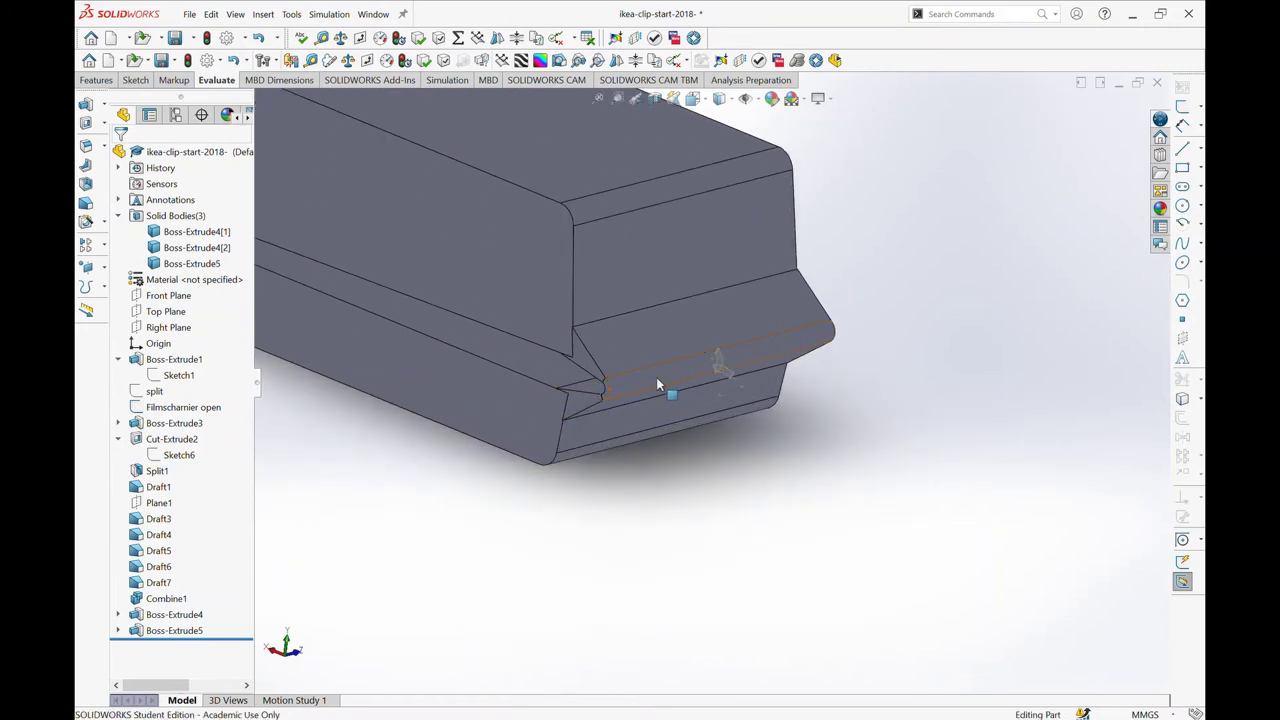
scroll(662, 385, "up", 3)
scroll(720, 374, "up", 2)
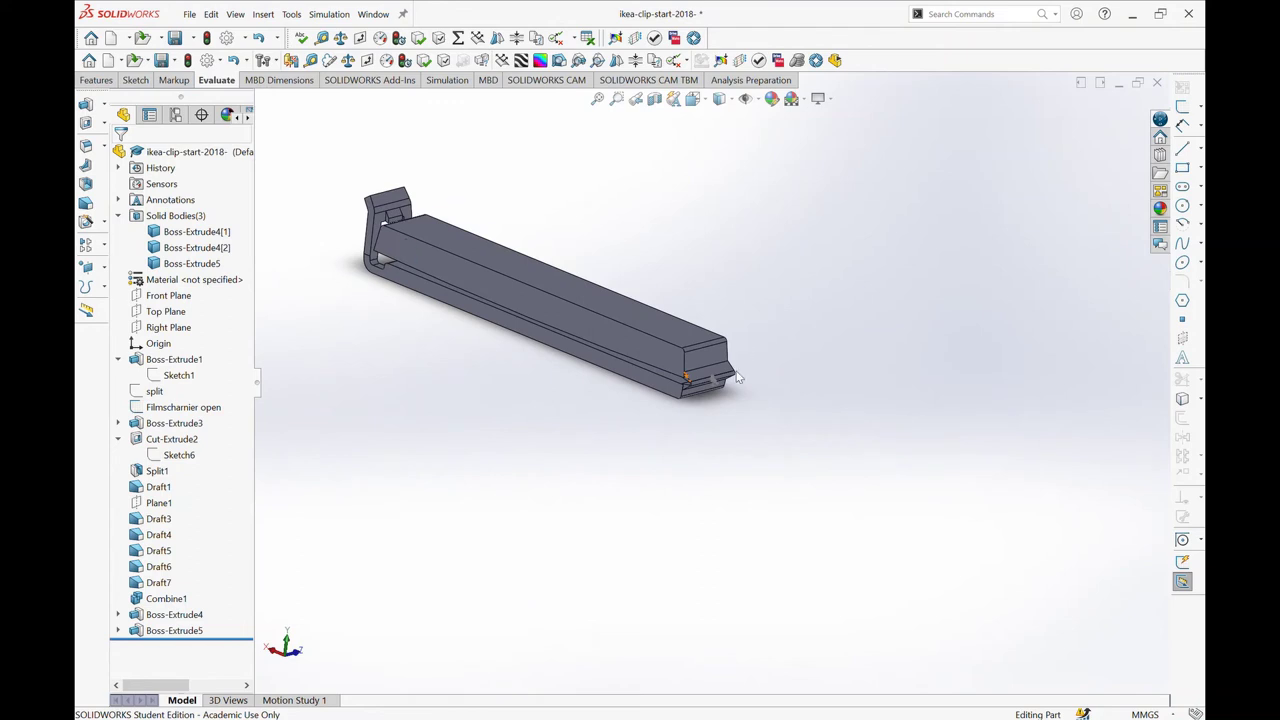
scroll(751, 355, "down", 3)
scroll(697, 410, "down", 1)
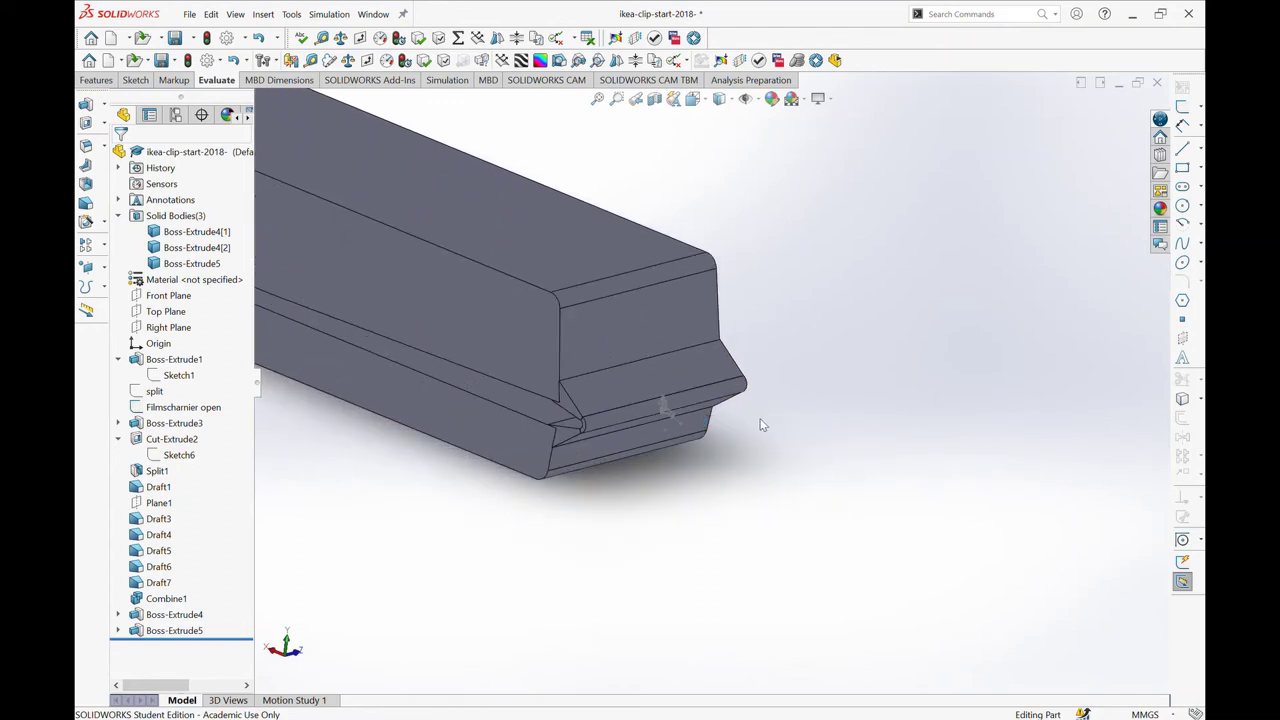
scroll(594, 429, "down", 2)
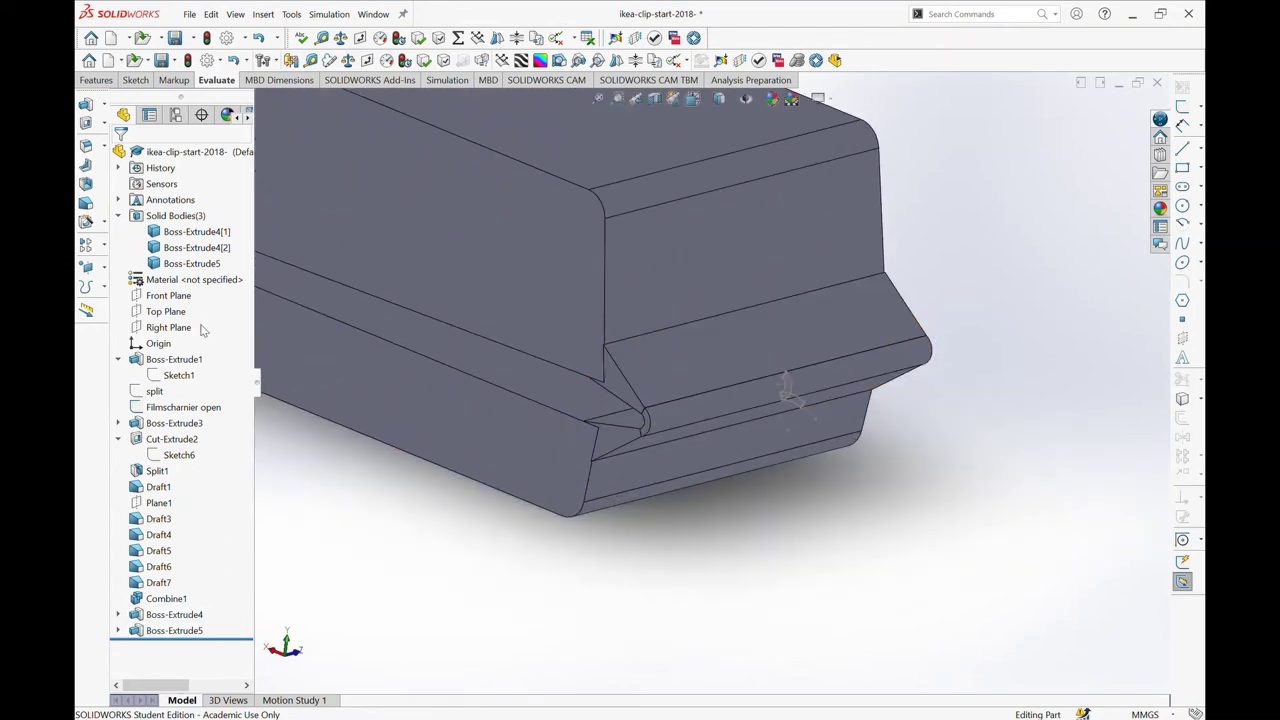
left_click(192, 263)
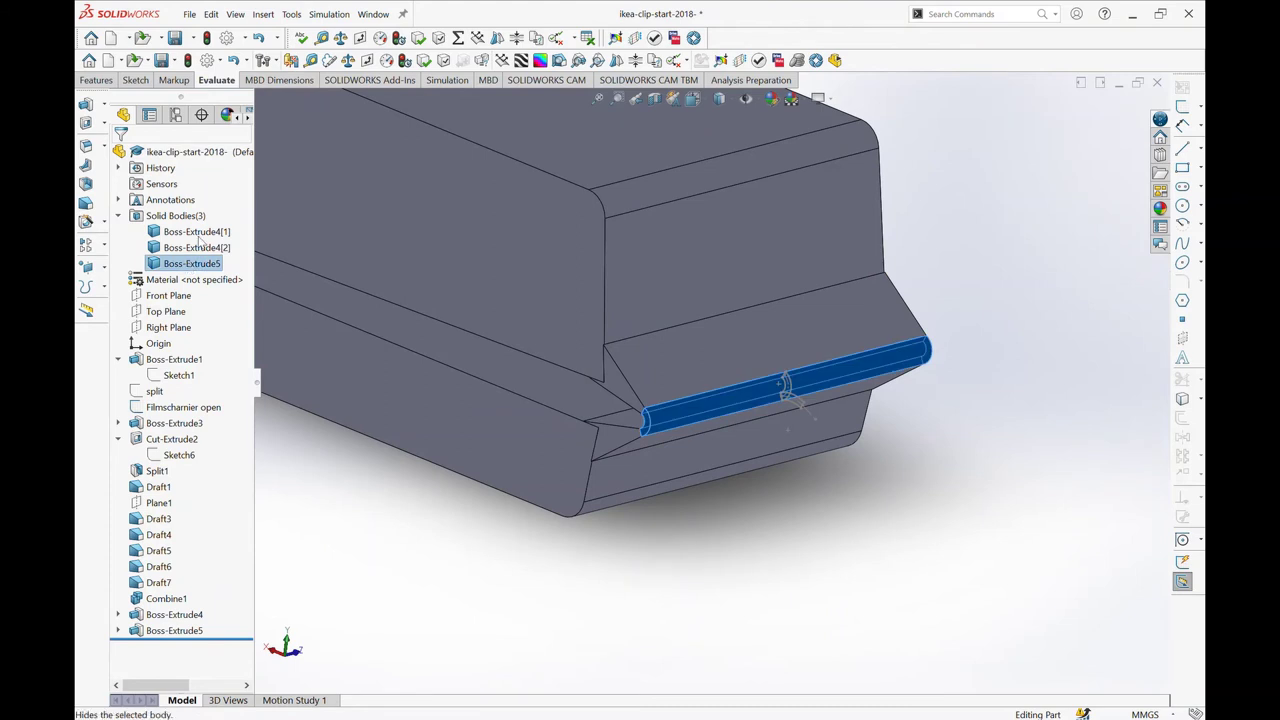
left_click(204, 249)
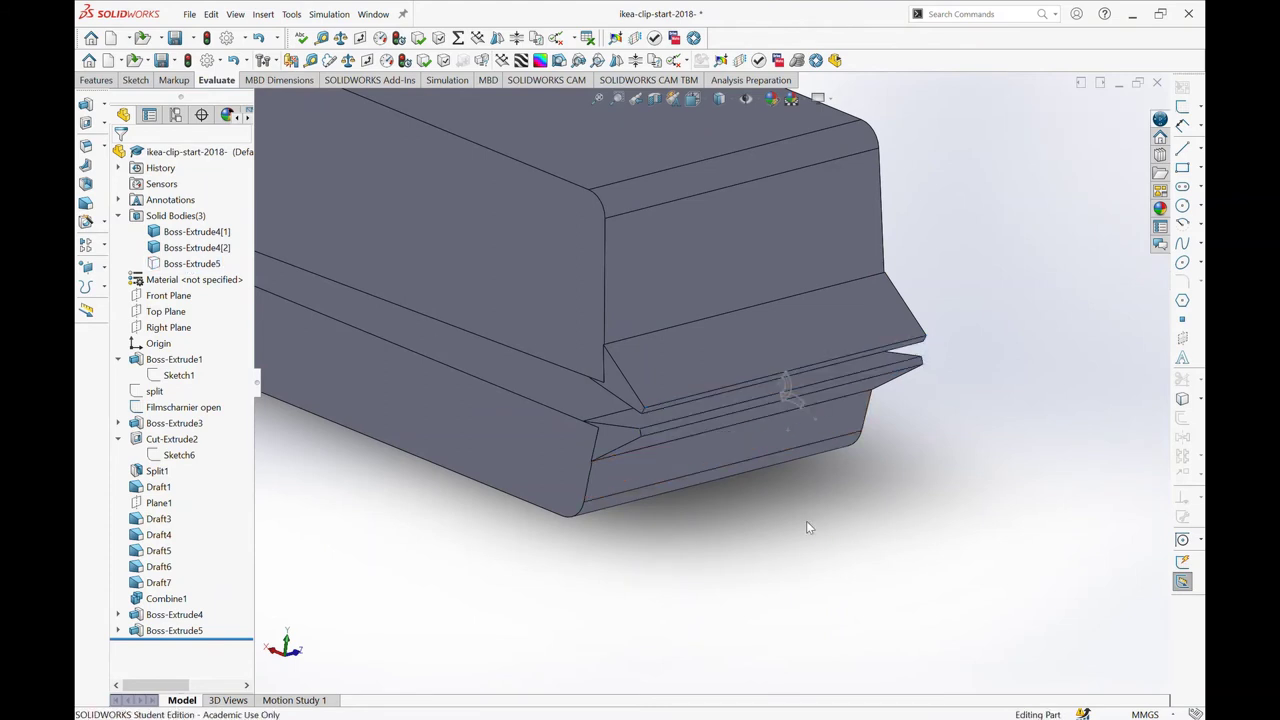
- Zoom in on the hinge gap and select the Filmscharnier open sketch's arc profile
scroll(836, 413, "down", 2)
middle_click_drag(740, 420, 735, 360)
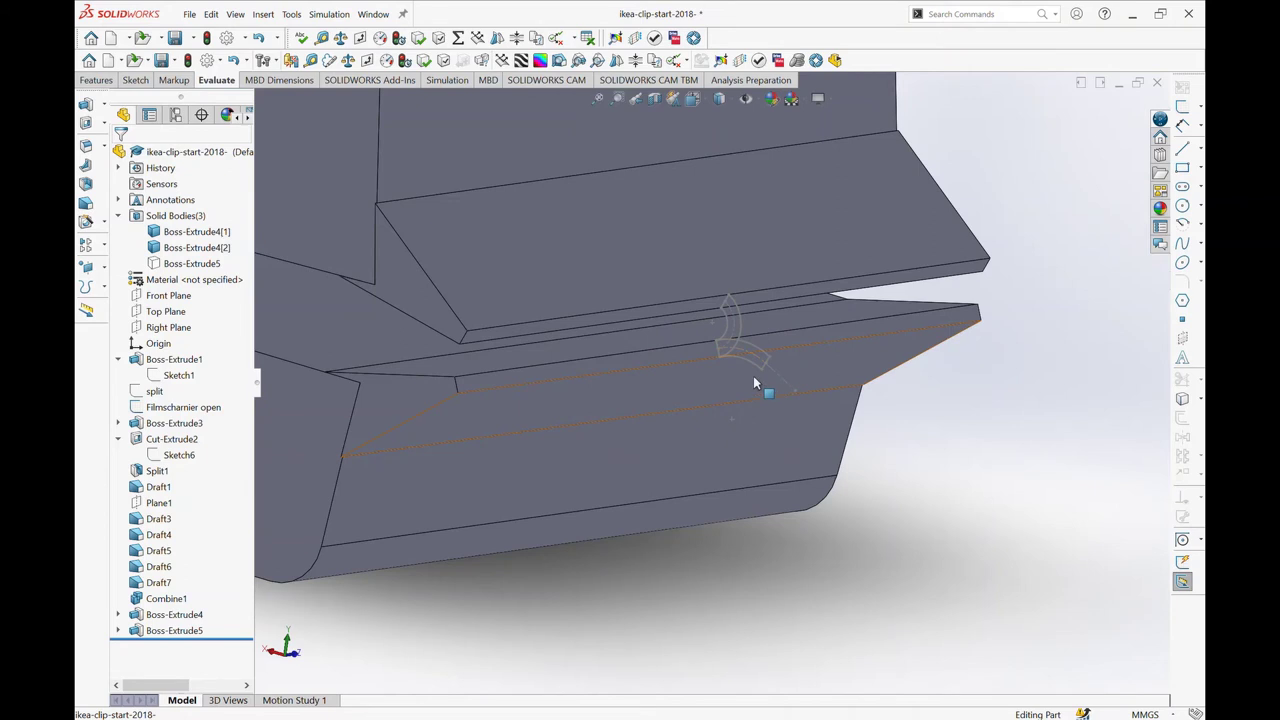
scroll(744, 362, "down", 1)
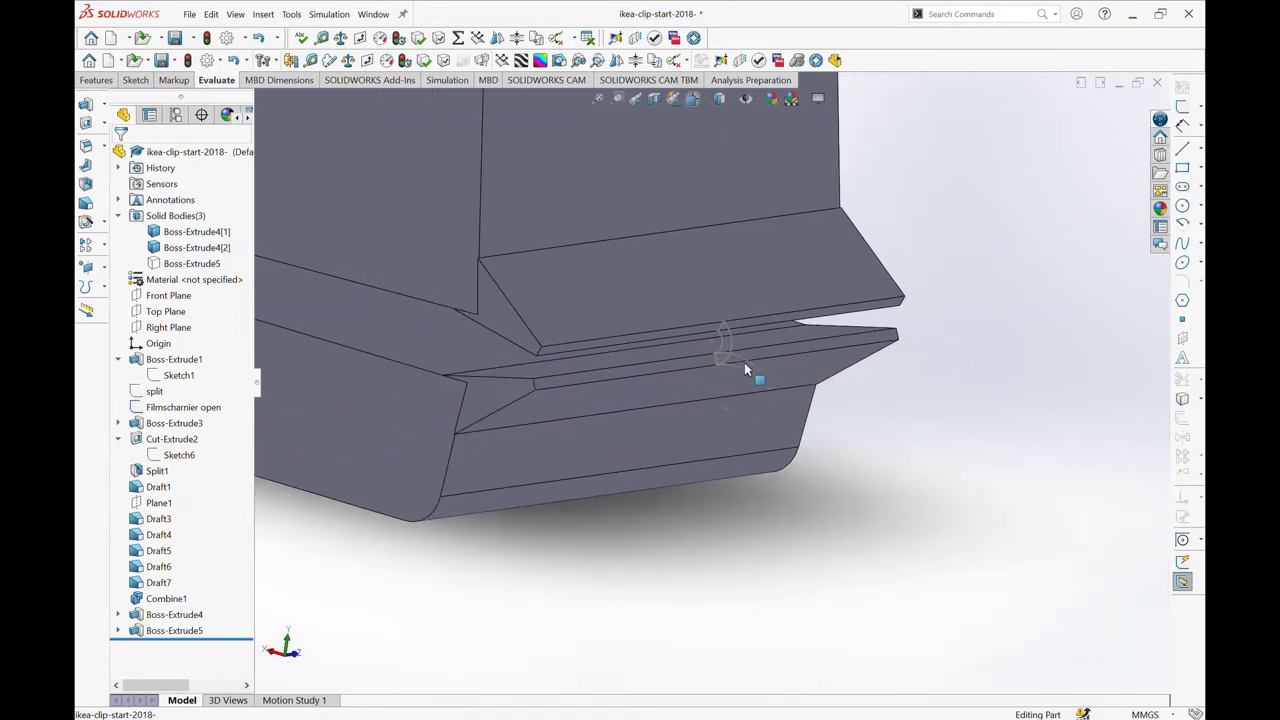
scroll(744, 362, "down", 1)
scroll(705, 400, "down", 2)
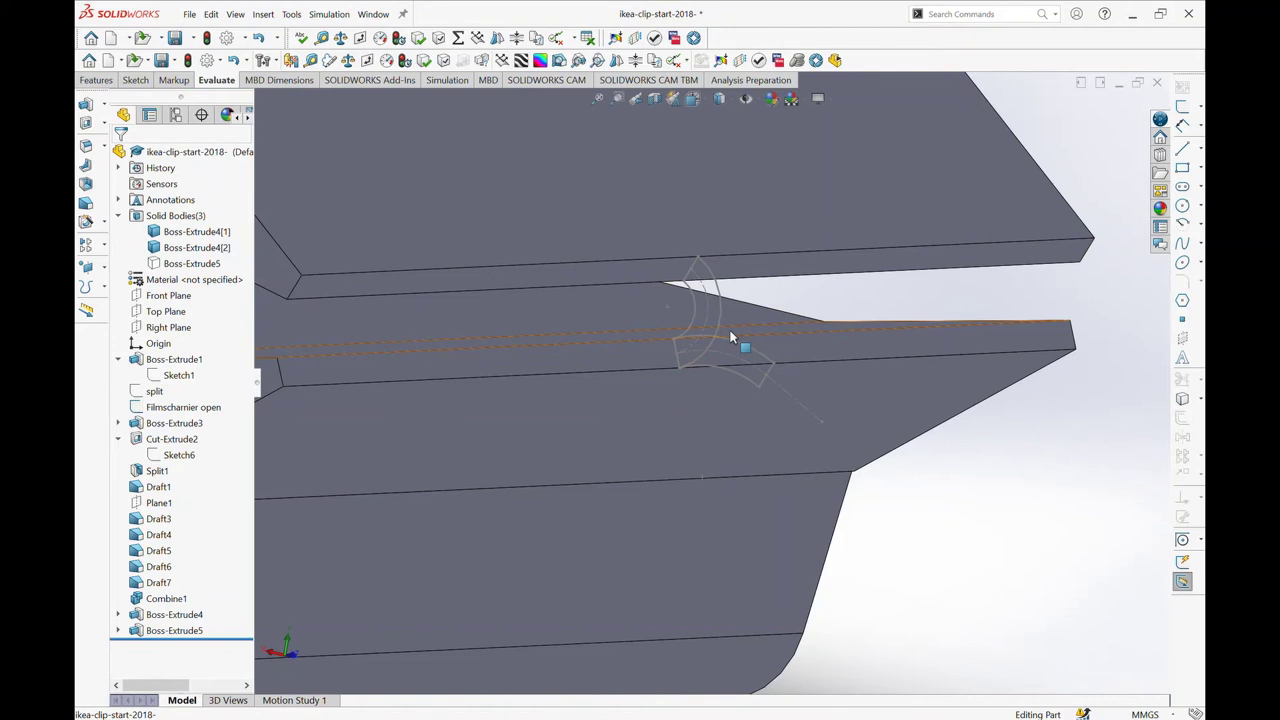
scroll(731, 338, "up", 1)
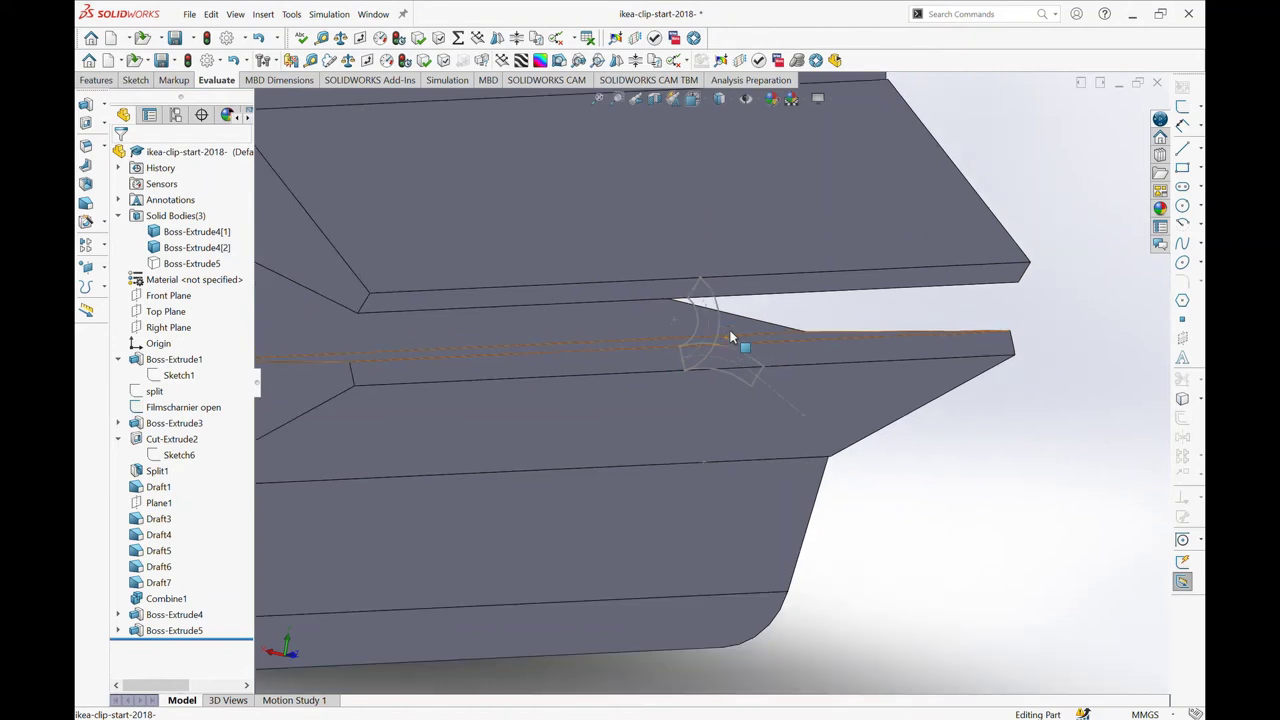
scroll(730, 350, "down", 2)
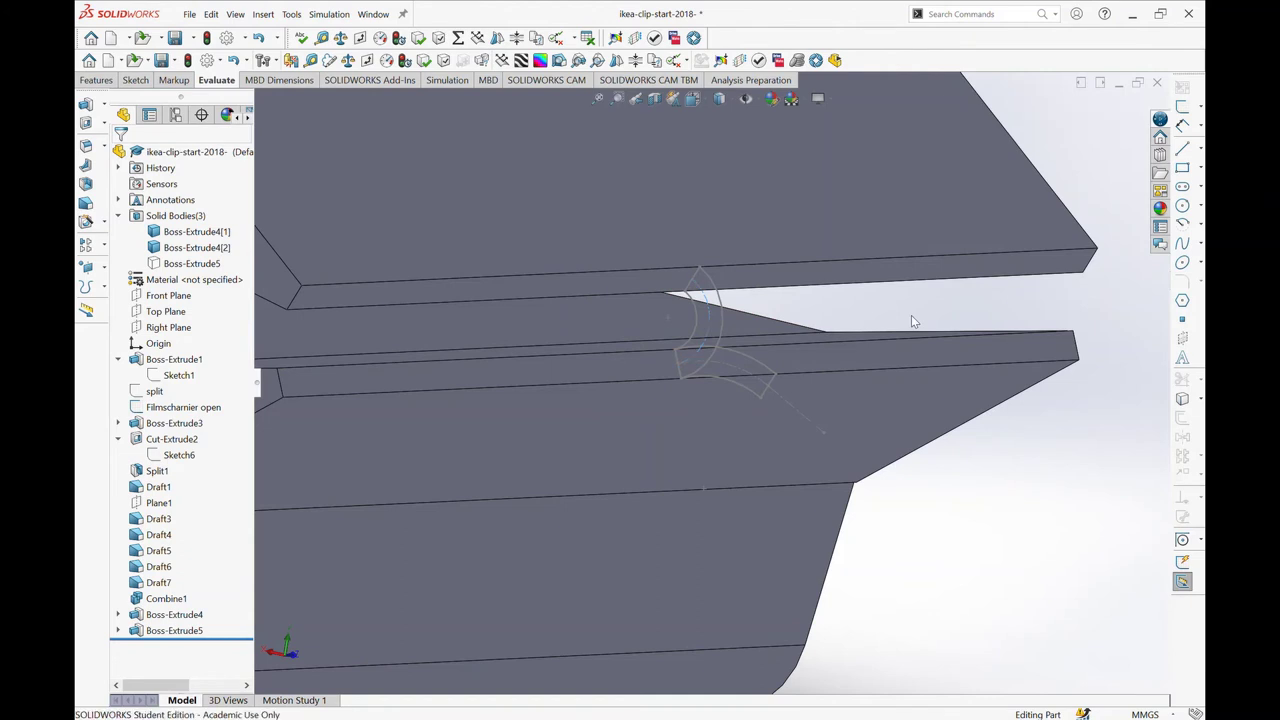
scroll(716, 330, "down", 2)
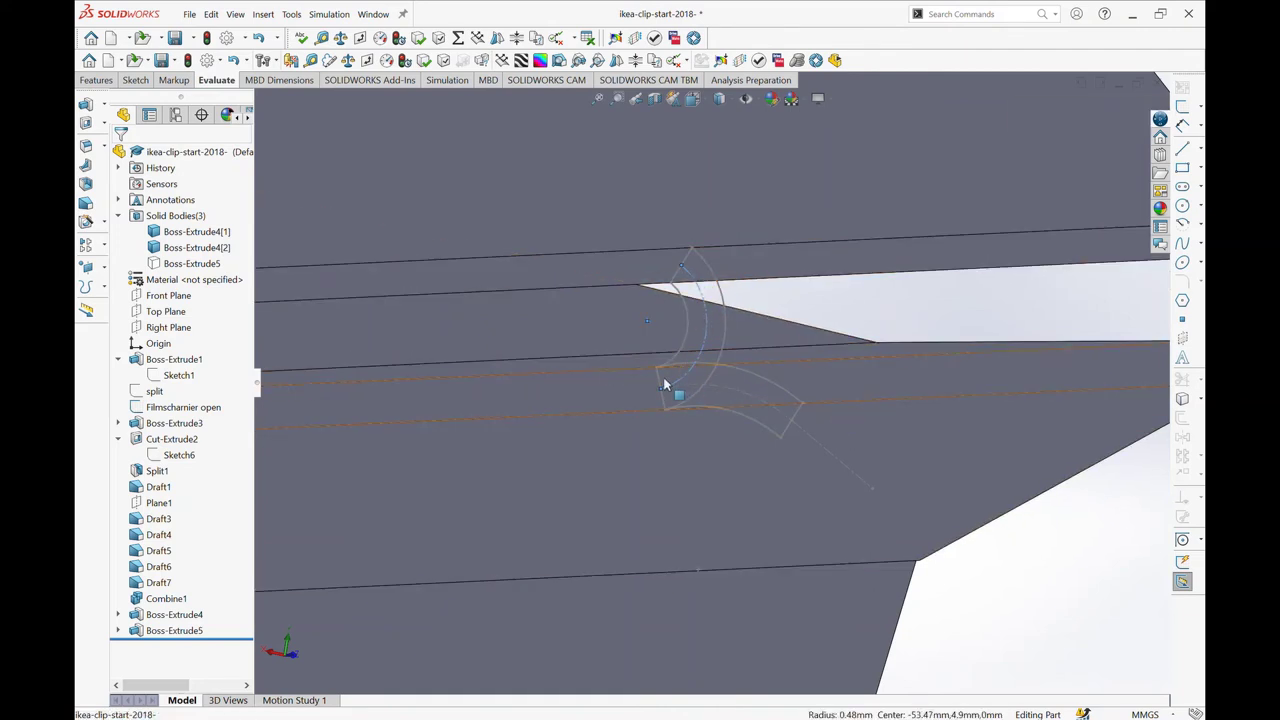
left_click(727, 395)
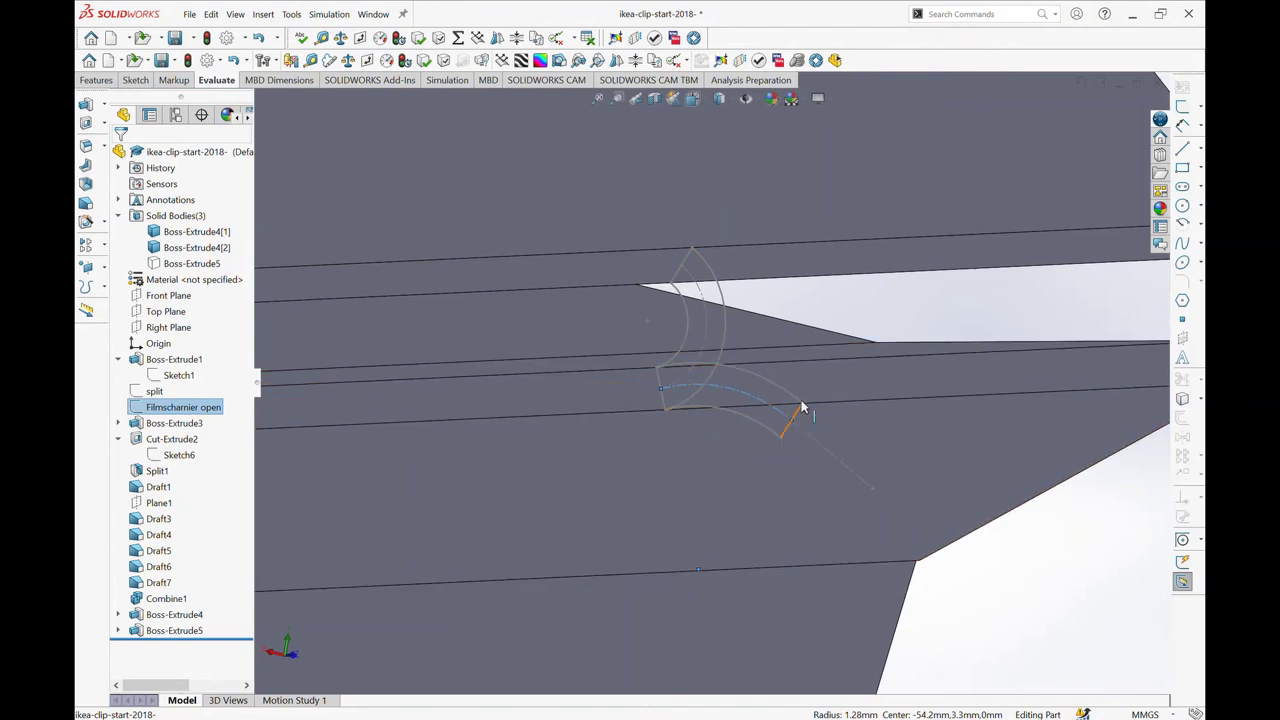
scroll(727, 399, "up", 3)
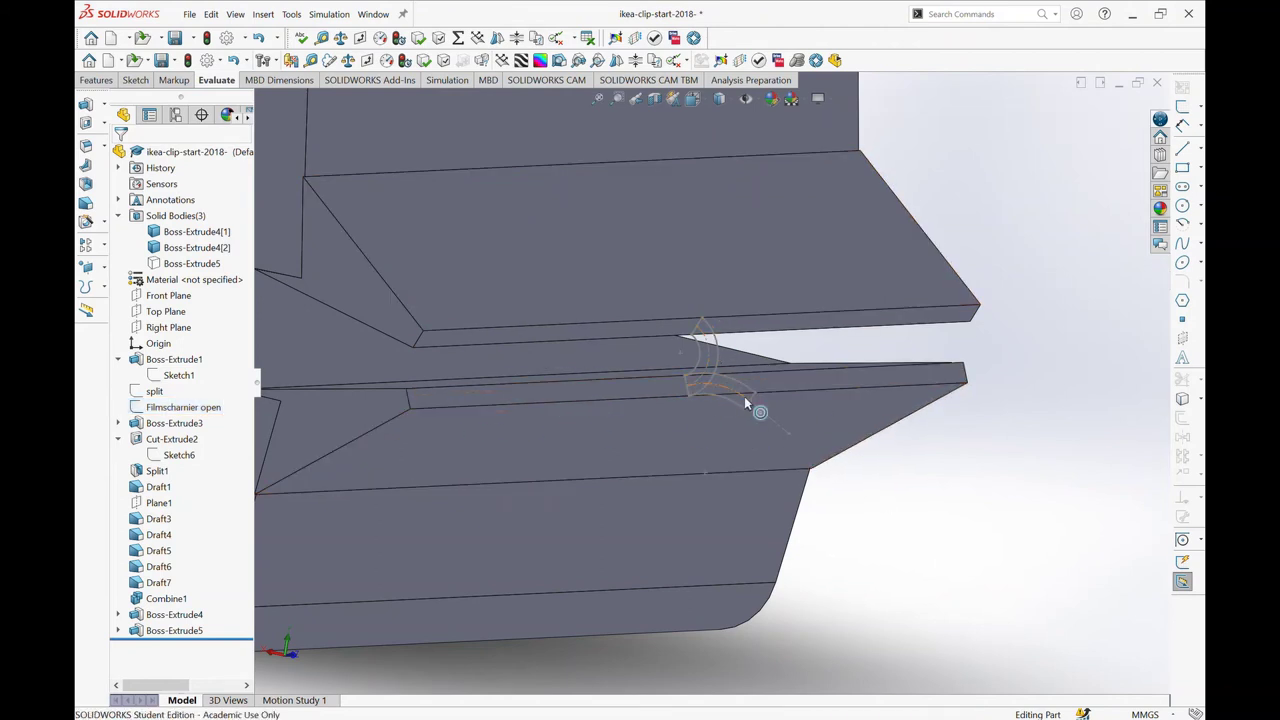
scroll(750, 399, "up", 3)
scroll(690, 375, "down", 2)
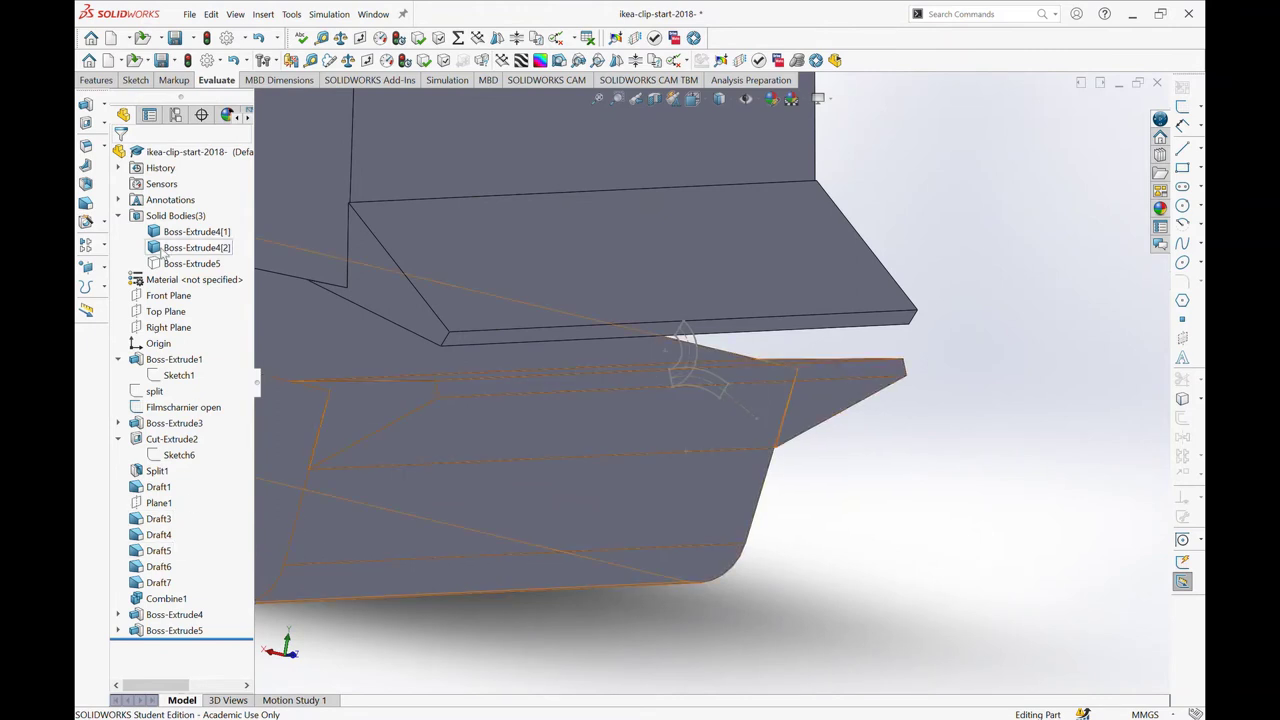
left_click(176, 407)
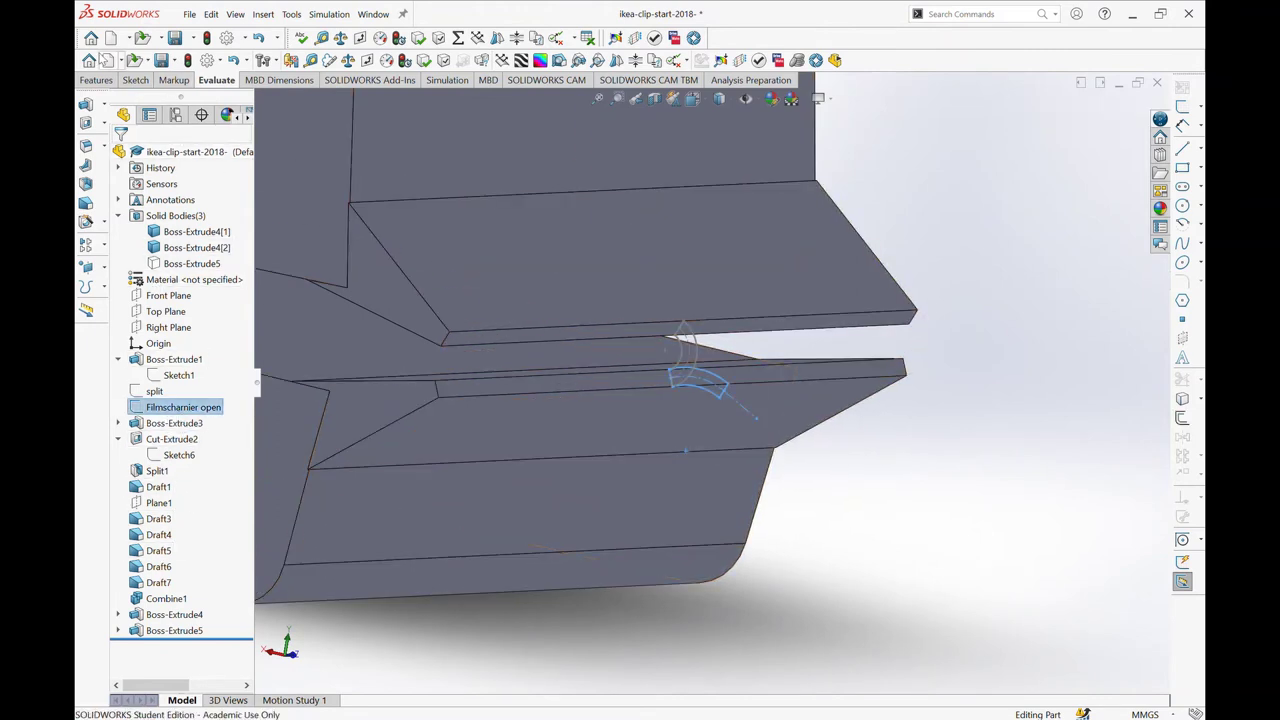
left_click(85, 105)
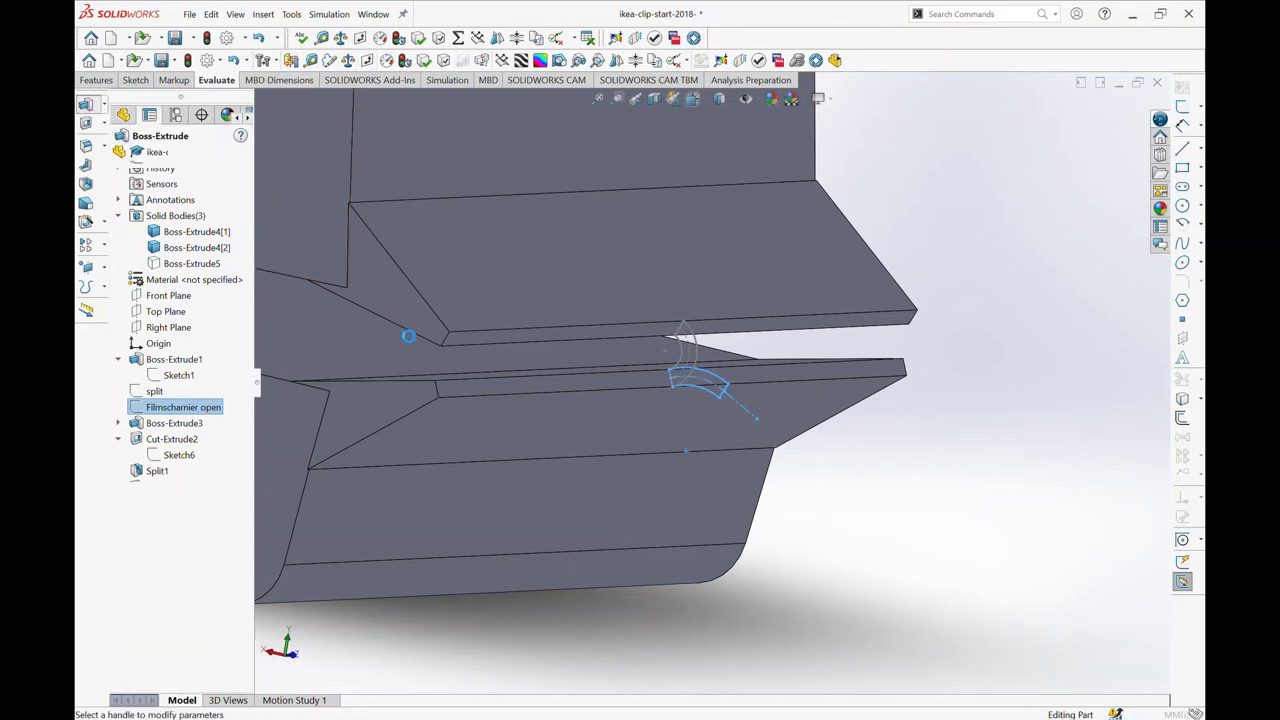
left_click(441, 383)
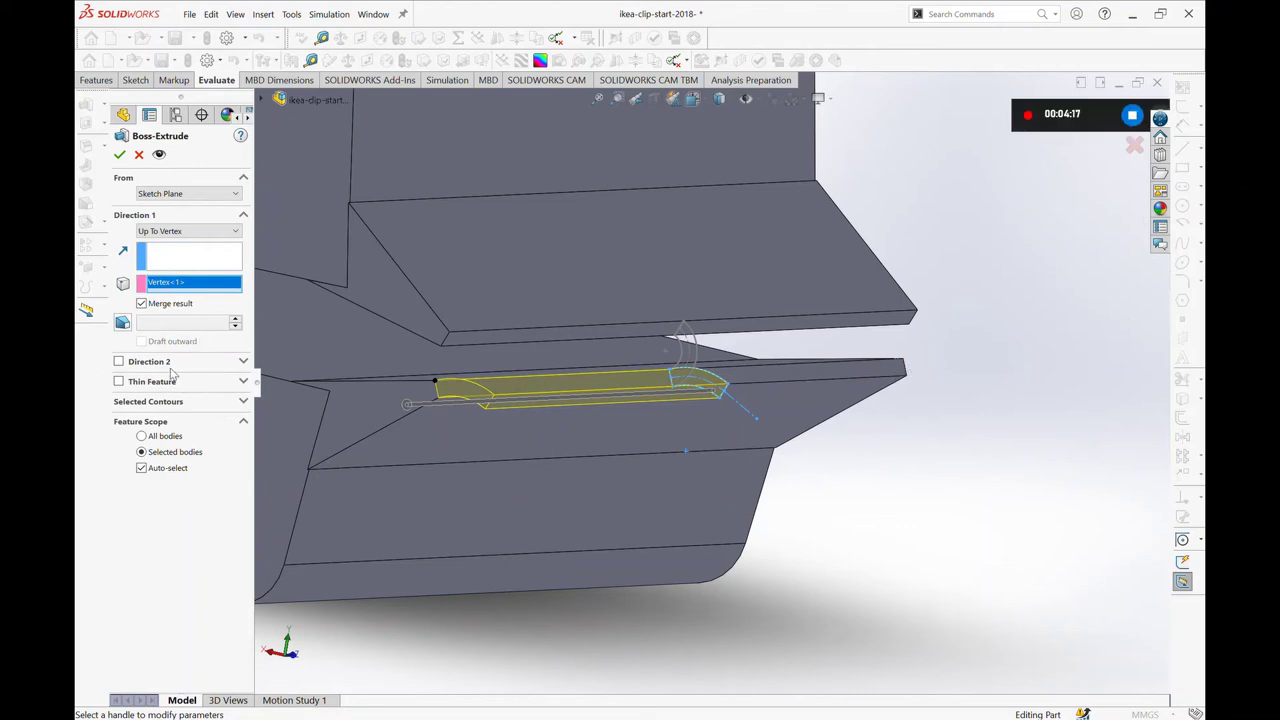
left_click(119, 361)
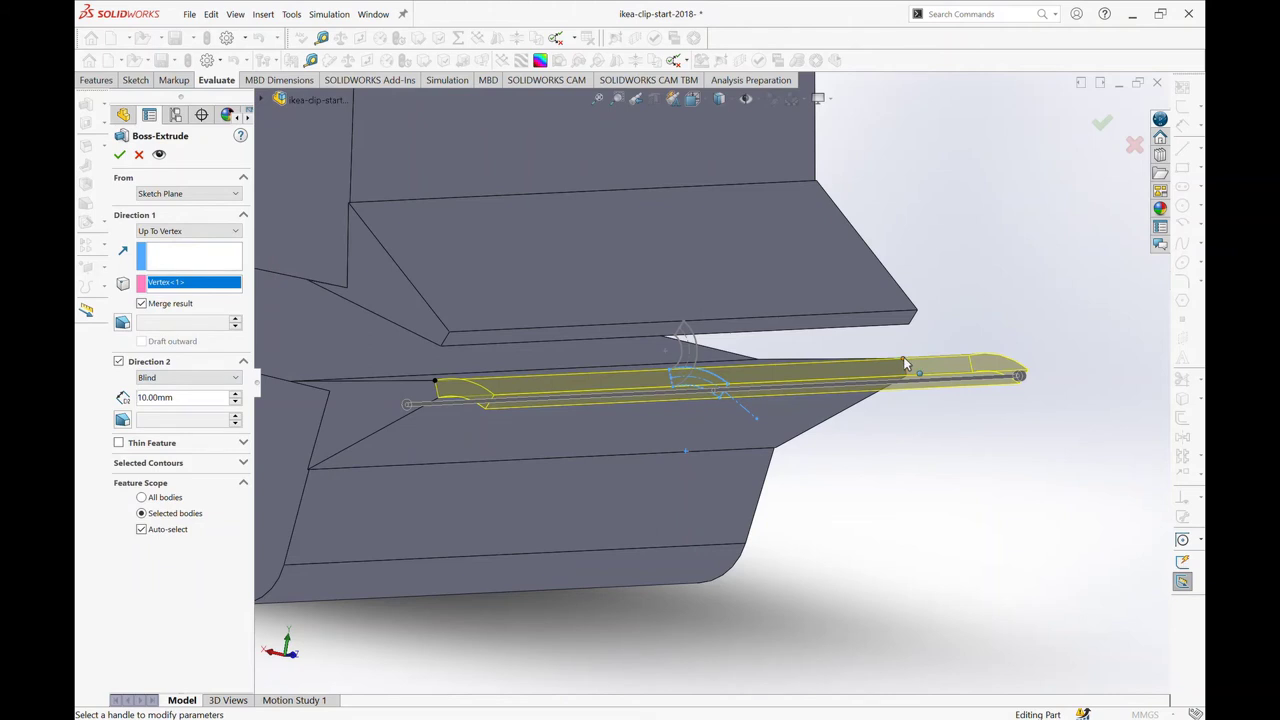
left_click(904, 362)
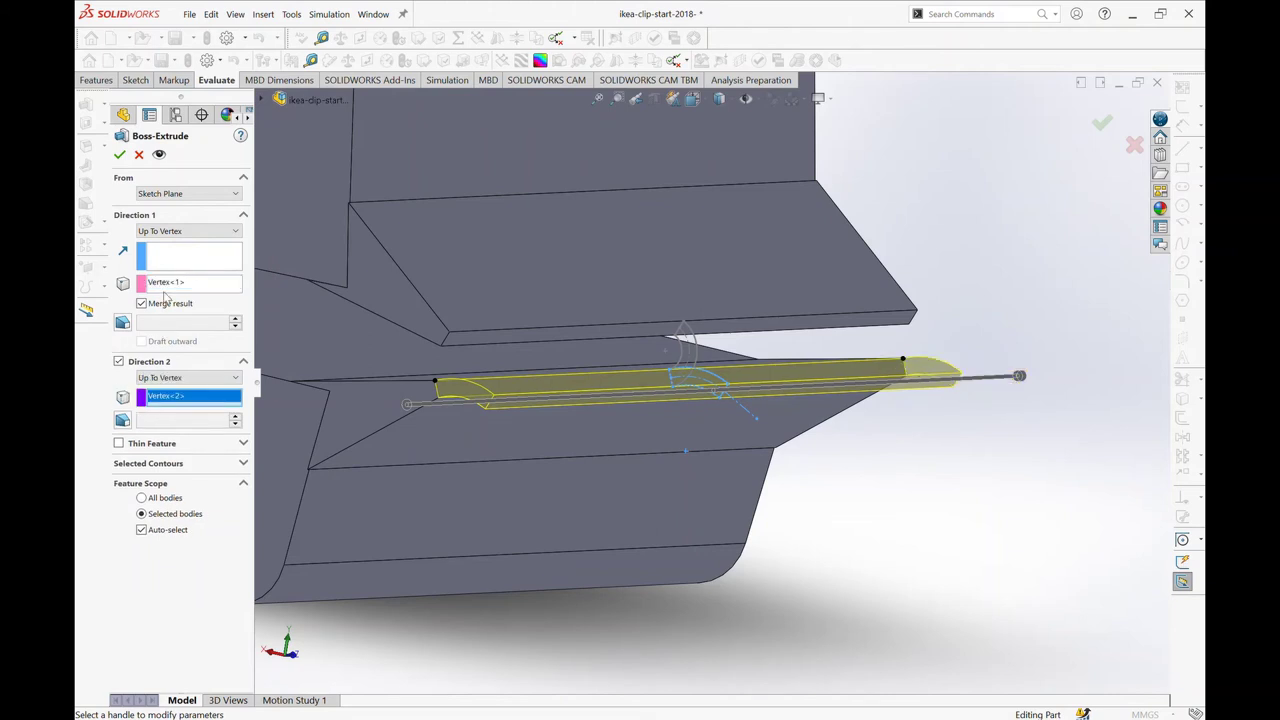
scroll(490, 357, "up", 3)
middle_click_drag(490, 357, 870, 455)
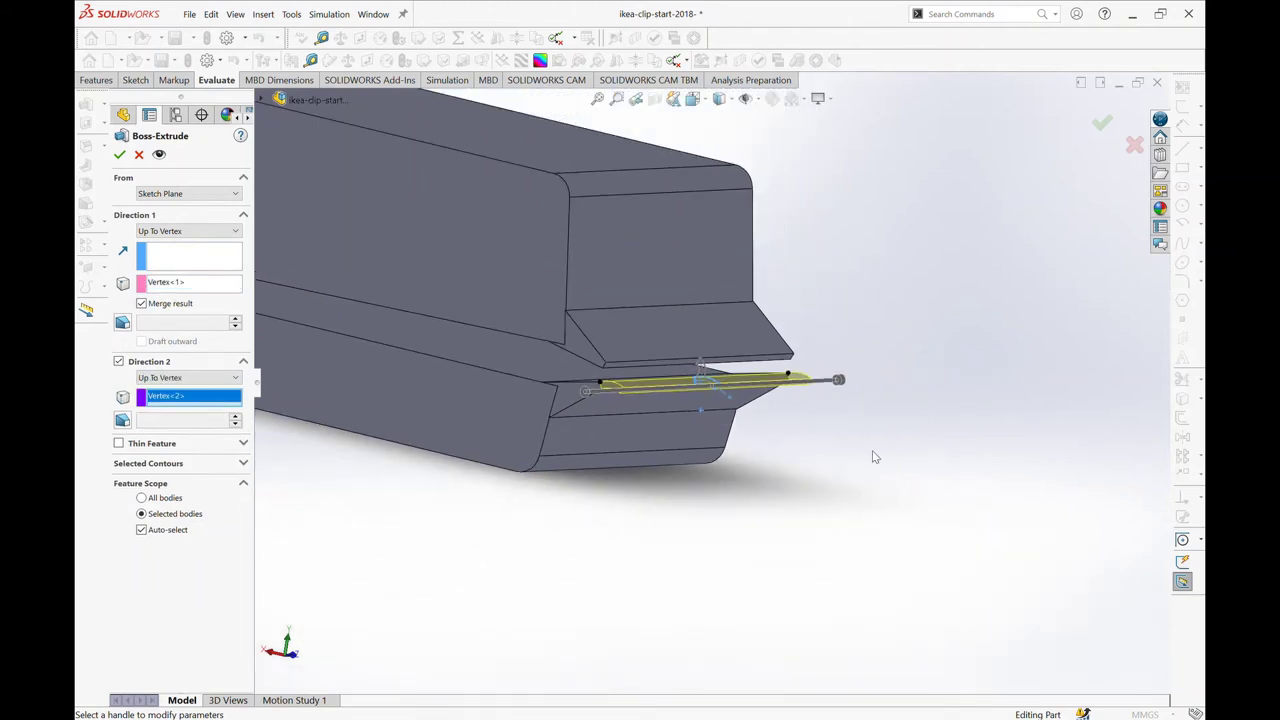
left_click(117, 154)
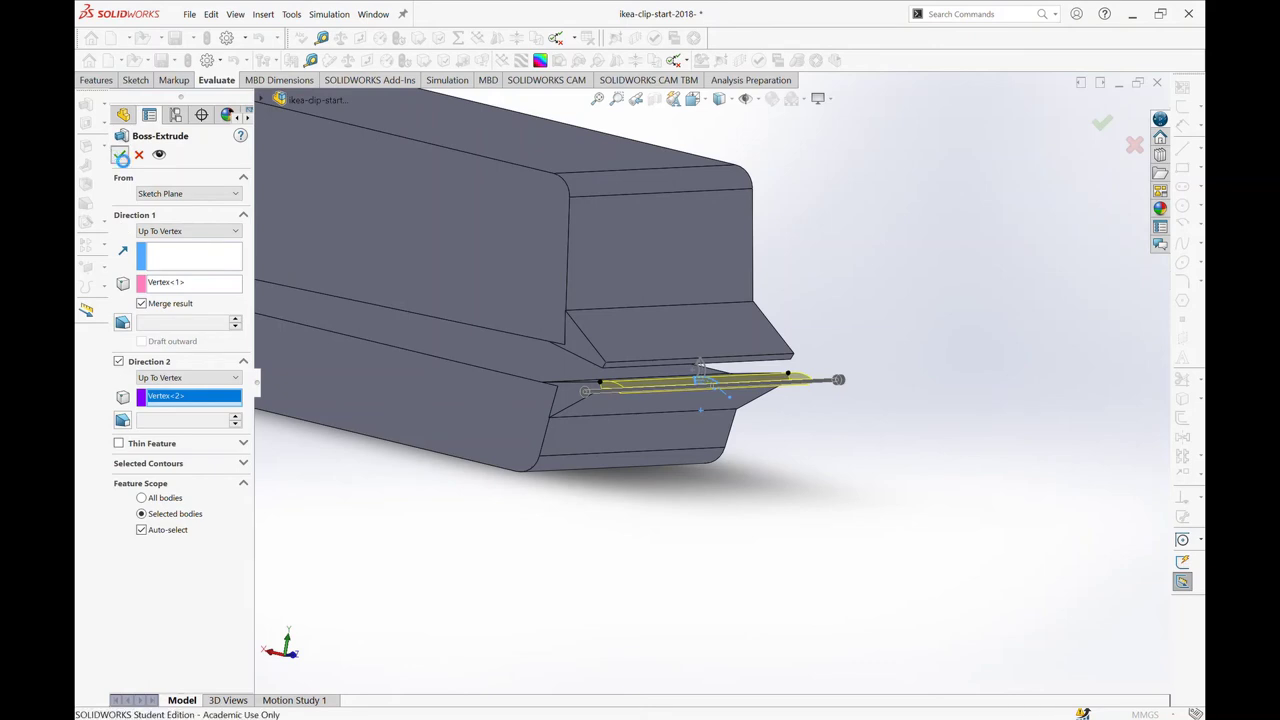
middle_click_drag(571, 400, 593, 408)
scroll(600, 408, "up", 2)
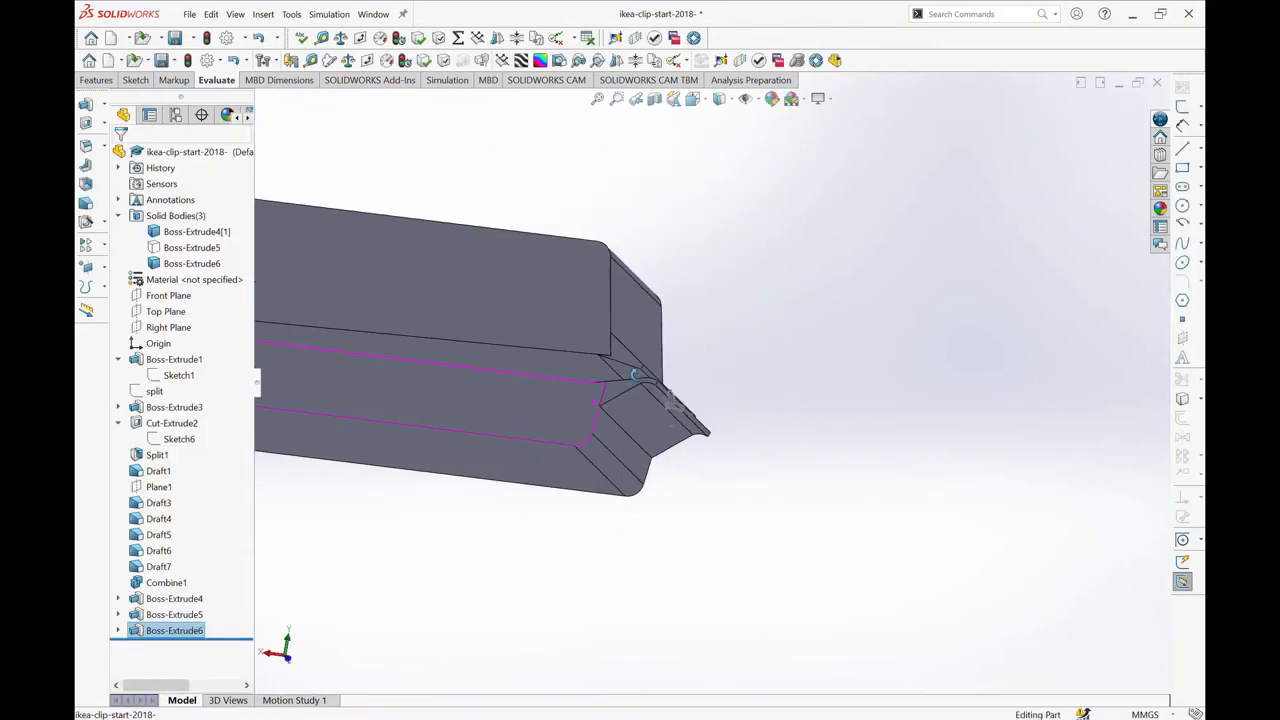
scroll(614, 408, "up", 2)
scroll(650, 410, "up", 2)
scroll(663, 391, "up", 2)
scroll(663, 391, "down", 2)
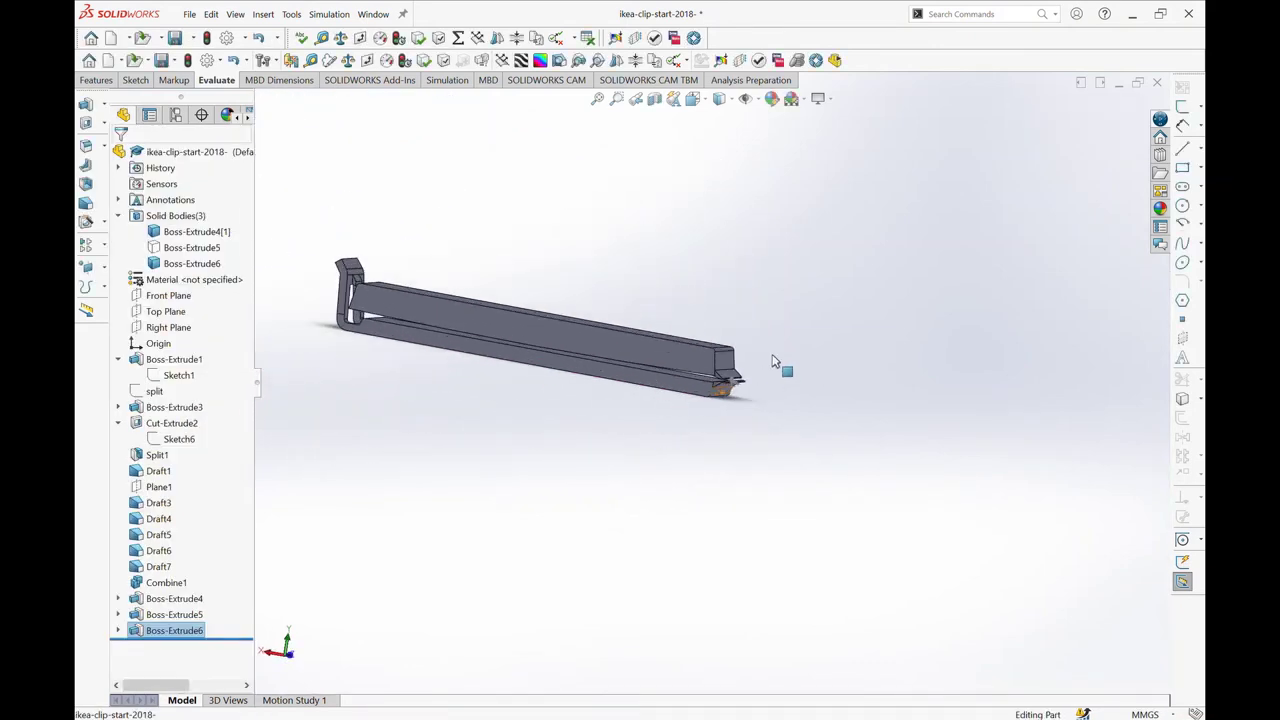
mouse_move(771, 363)
middle_mouse_down()
mouse_move(723, 297)
mouse_move(523, 349)
middle_mouse_up()
scroll(519, 348, "down", 3)
- Expand Boss-Extrude6 and preview its Filmscharnier open sketch on the model
scroll(519, 348, "up", 3)
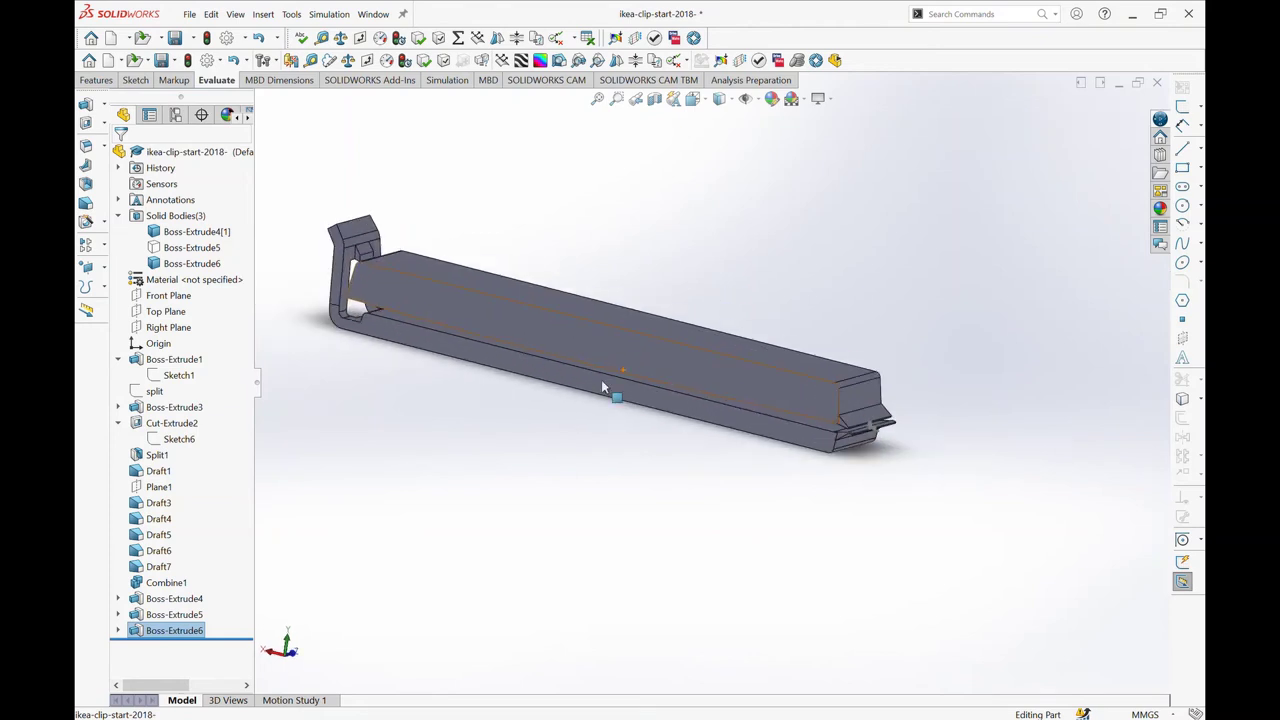
mouse_move(635, 336)
middle_mouse_down()
mouse_move(862, 246)
mouse_move(747, 233)
middle_mouse_up()
scroll(774, 348, "down", 2)
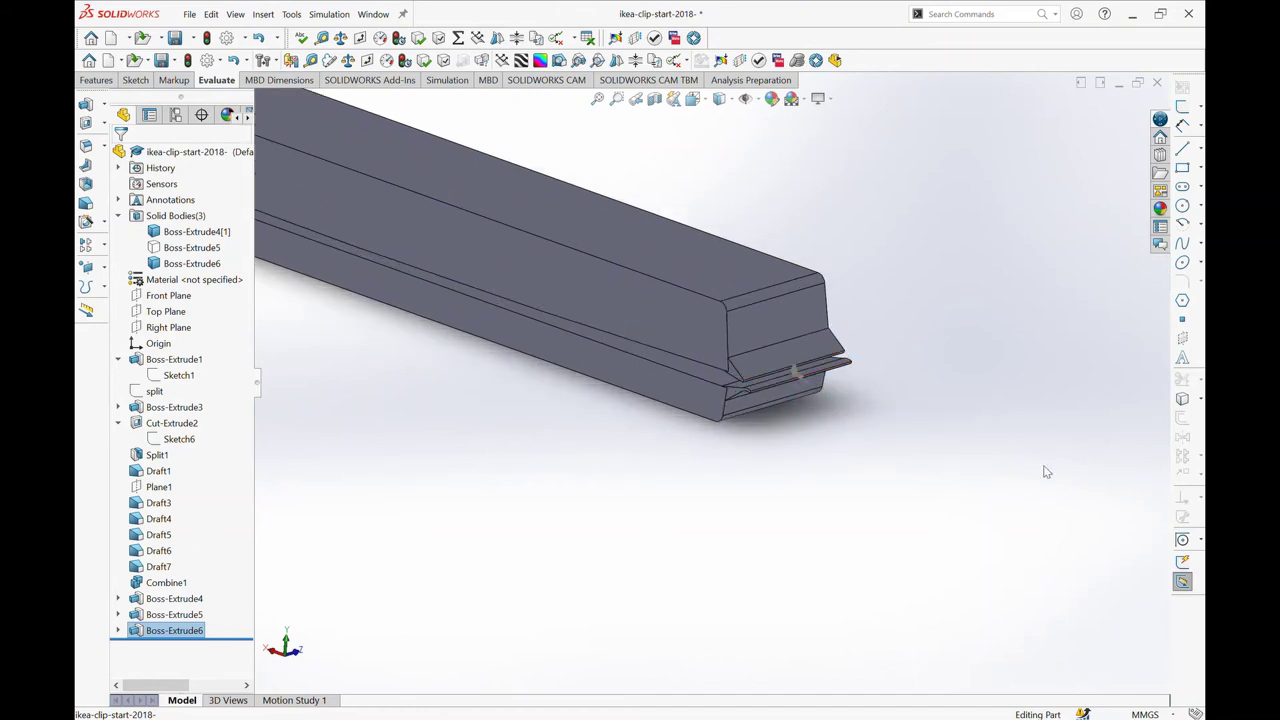
left_click(118, 630)
left_click(182, 647)
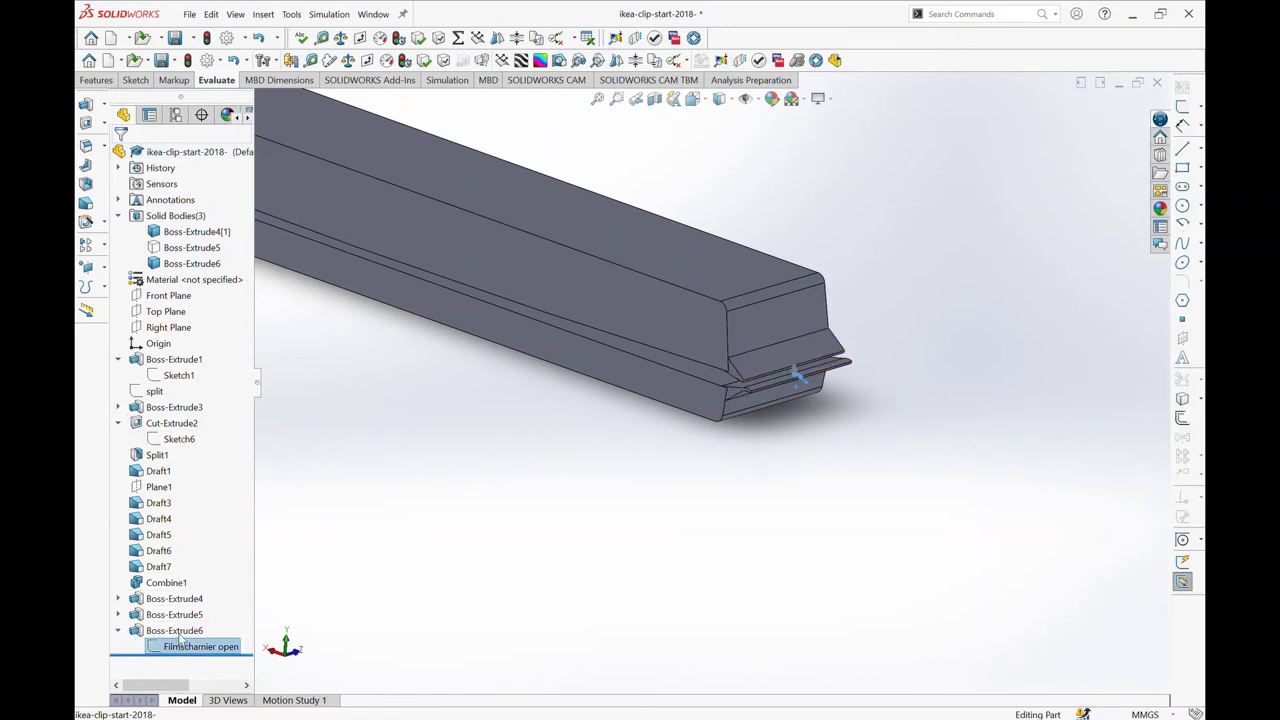
left_click(195, 482)
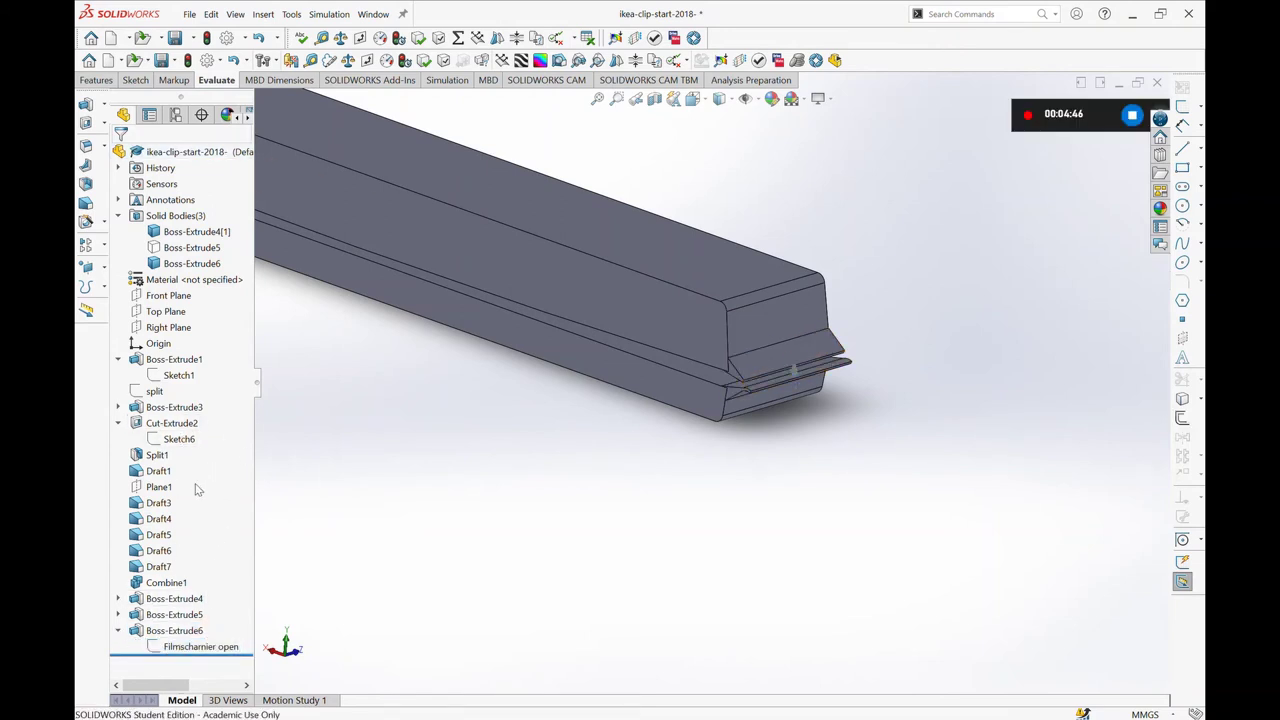
- Expand Boss-Extrude5 to preview its Filmscharnier colsed sketch, then fit the part in view
left_click(117, 614)
left_click(200, 630)
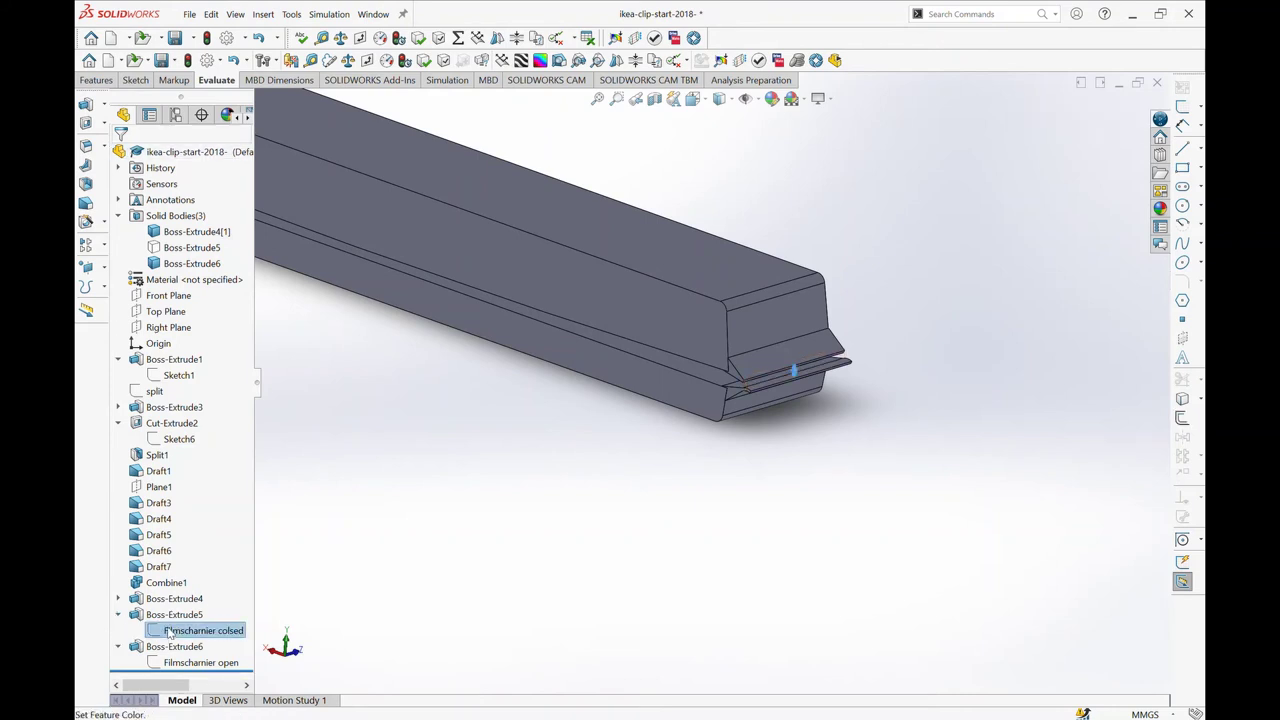
left_click(598, 506)
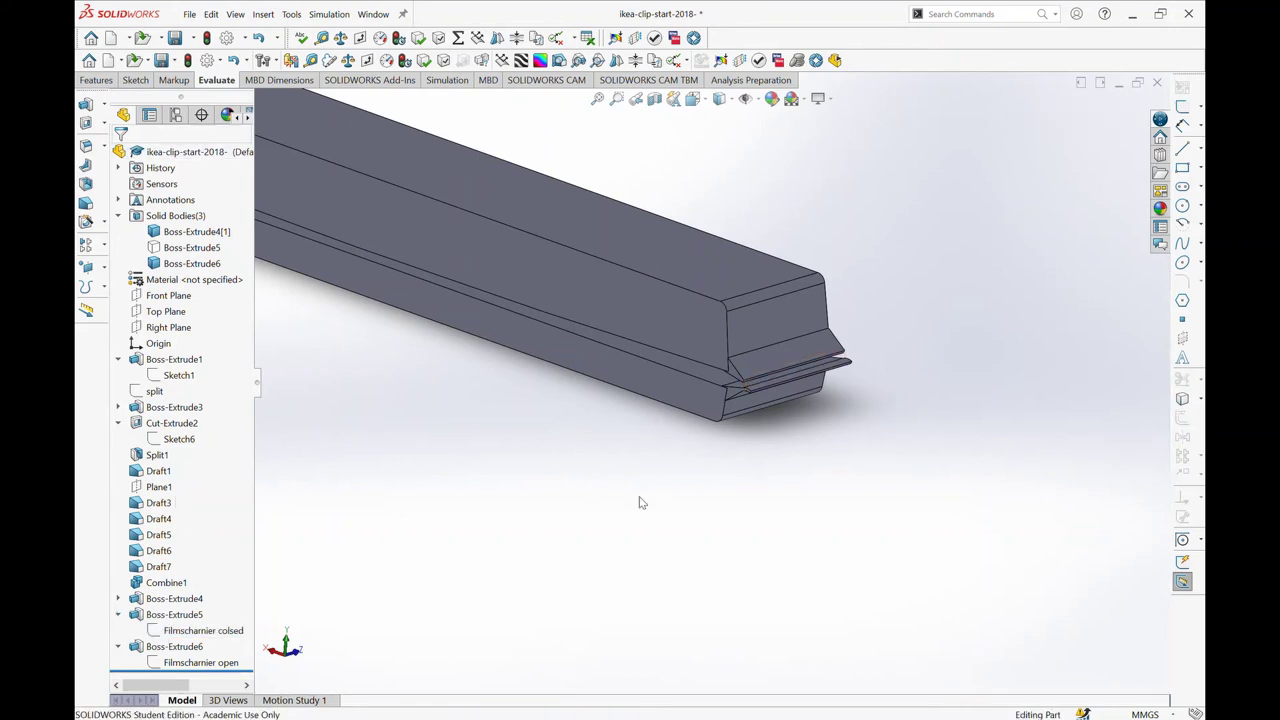
key("f")
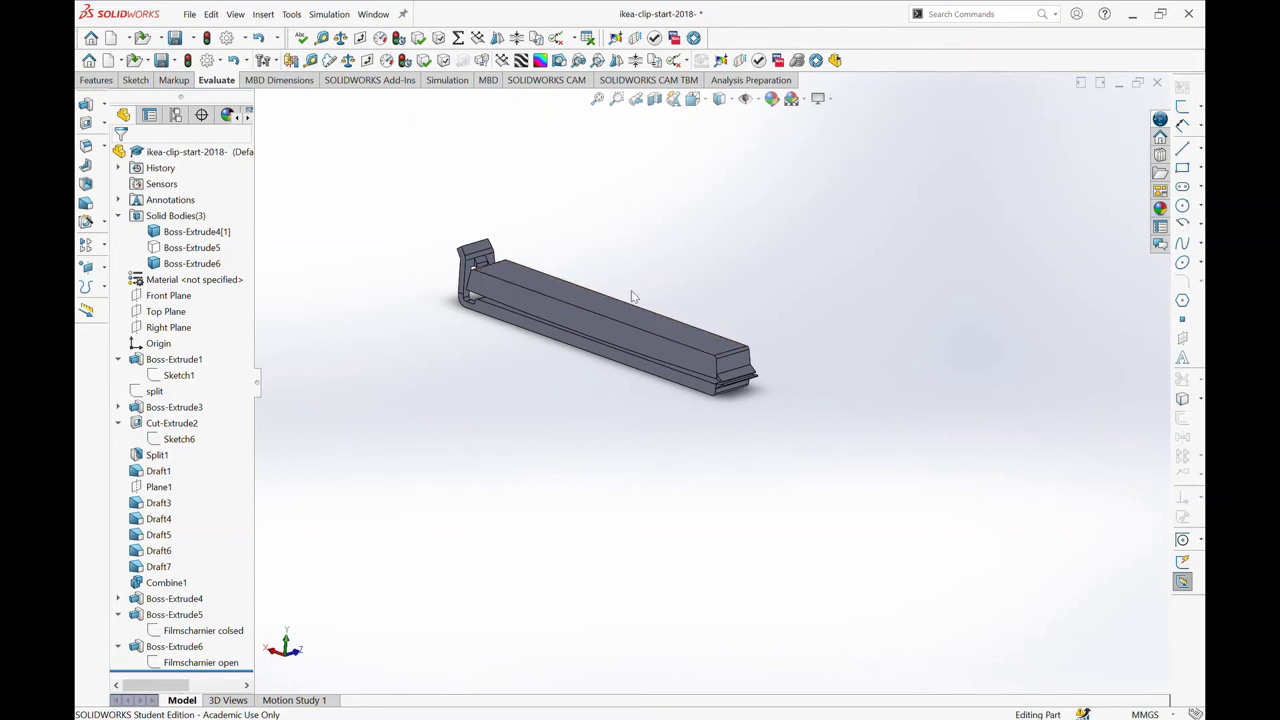
scroll(793, 355, "down", 2)
scroll(600, 310, "down", 2)
scroll(468, 281, "down", 2)
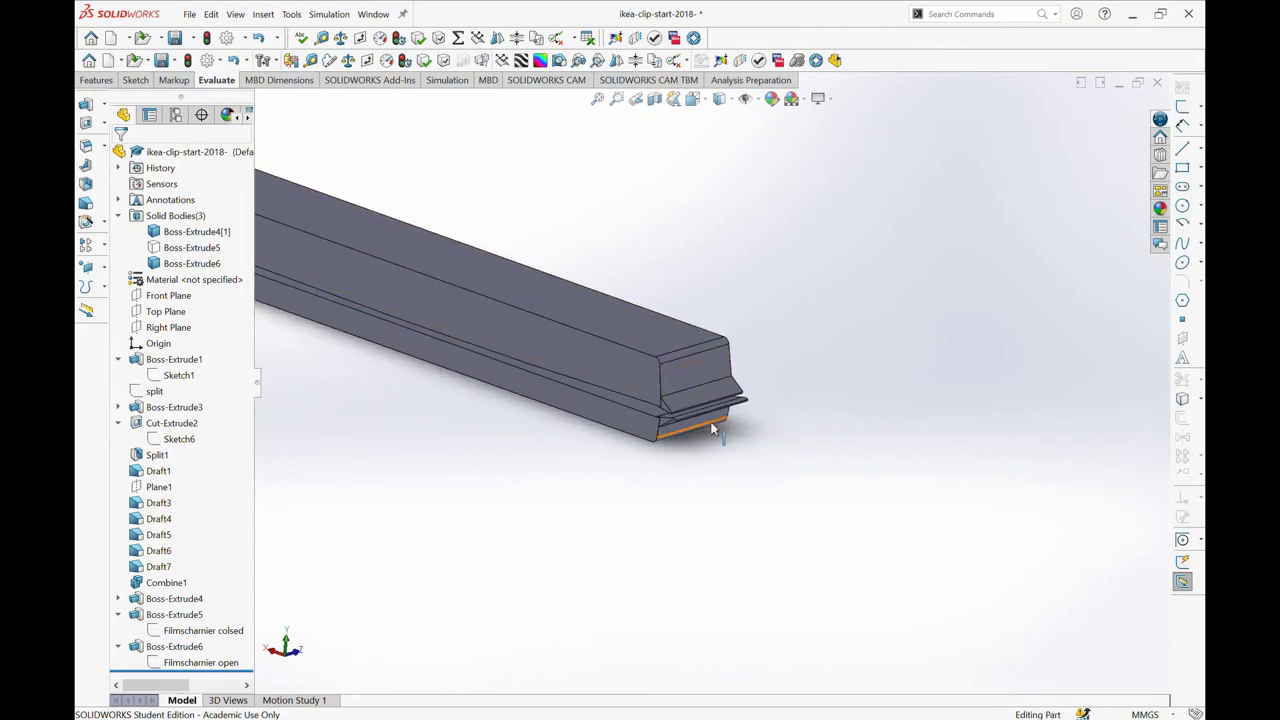
scroll(710, 415, "down", 3)
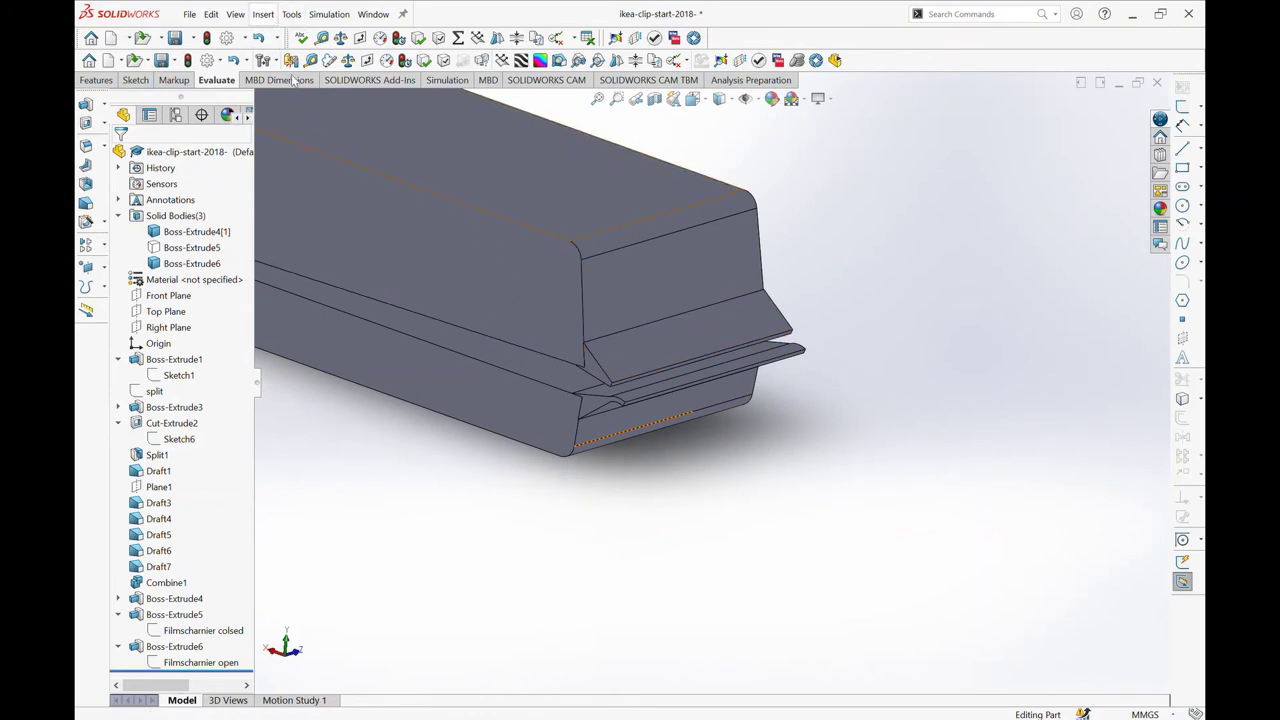
- Start Move/Copy on the Boss-Extrude4[1] lid body and switch to Constraints mode
left_click(486, 471)
key("f")
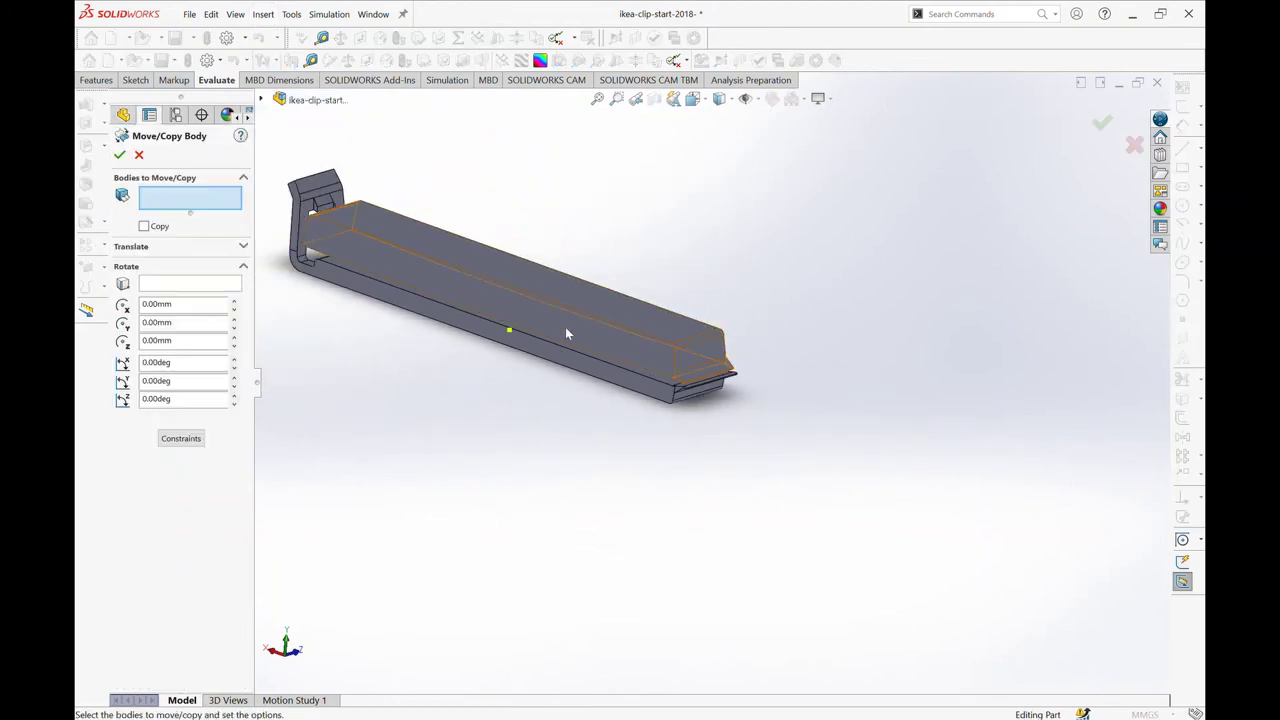
left_click(495, 286)
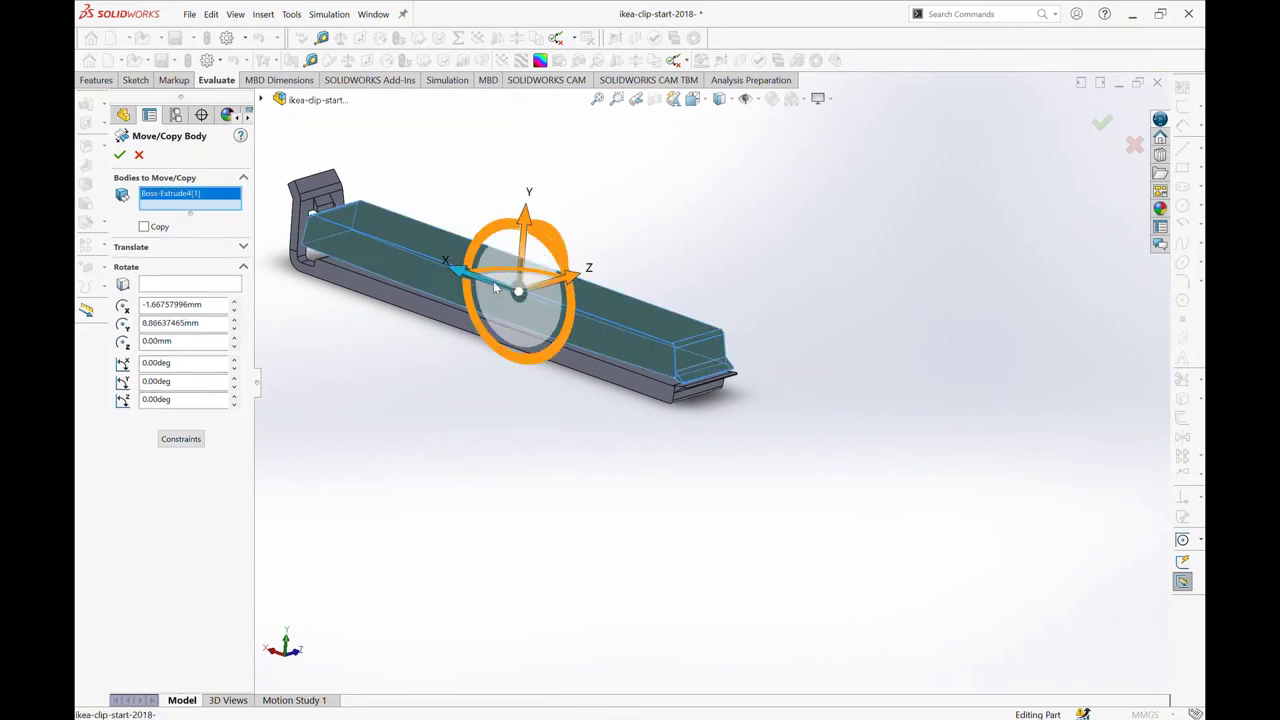
left_click_drag(467, 276, 484, 282)
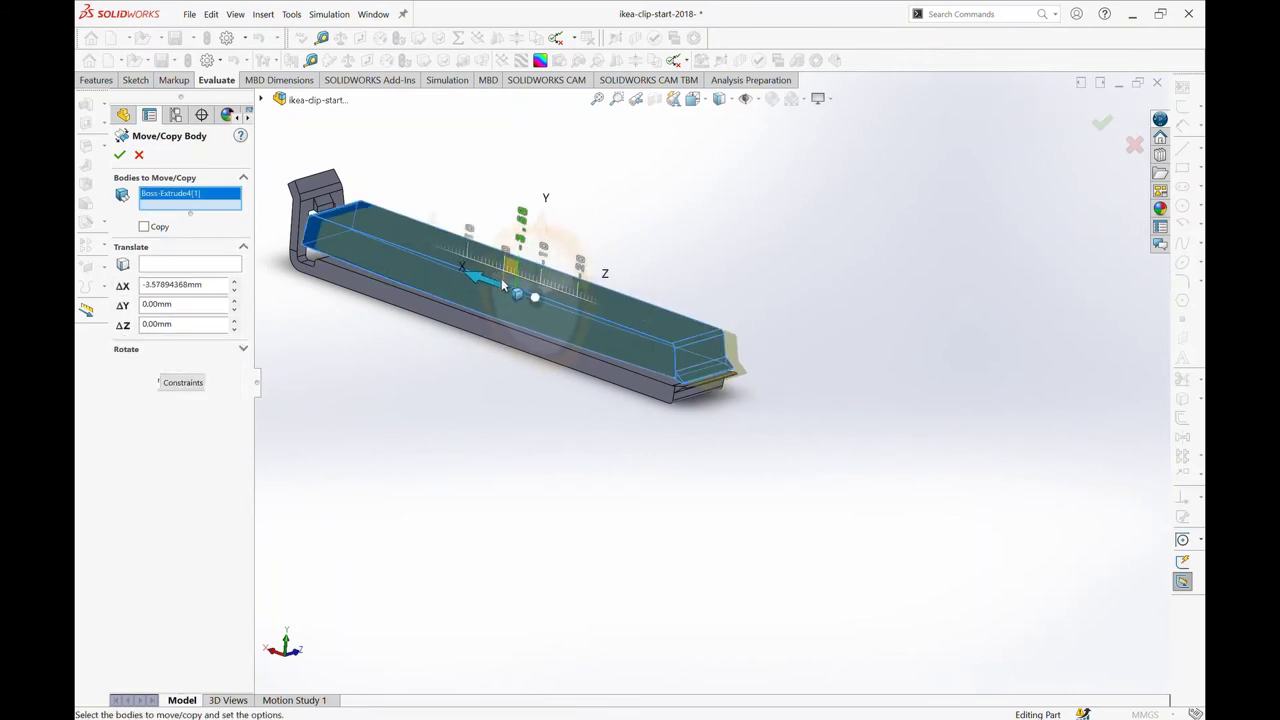
left_click_drag(583, 228, 466, 270)
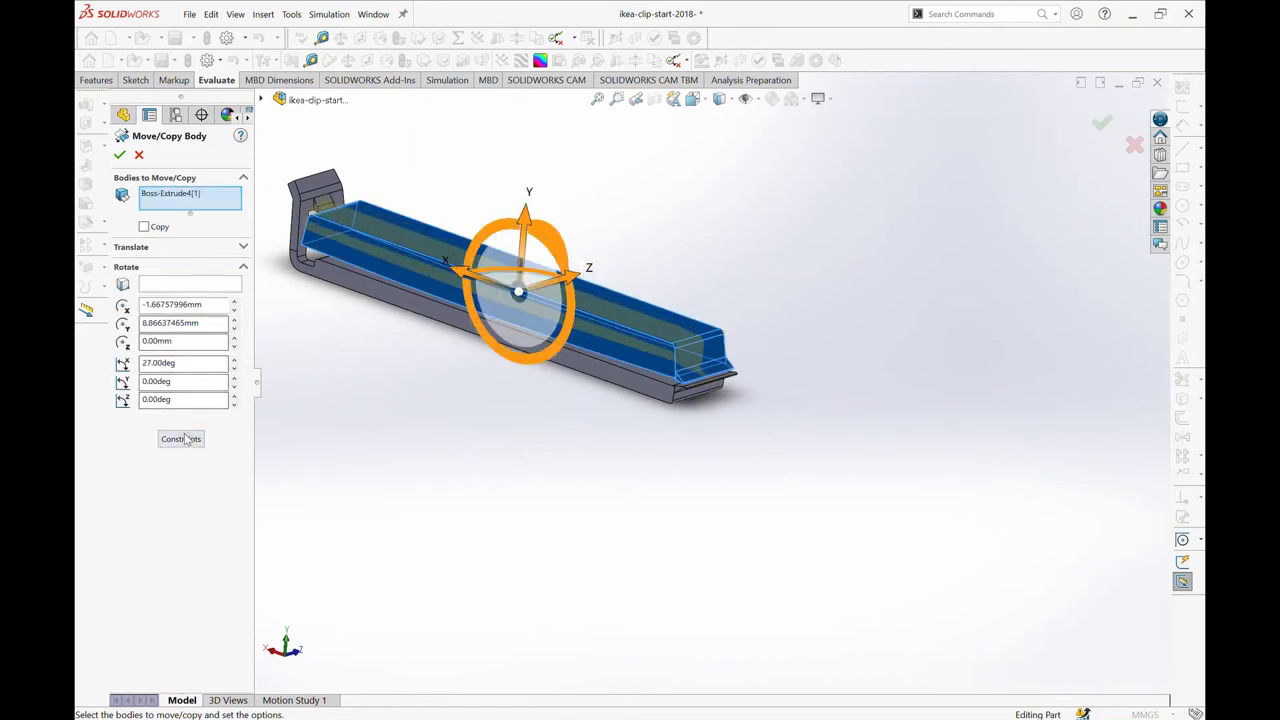
left_click(184, 437)
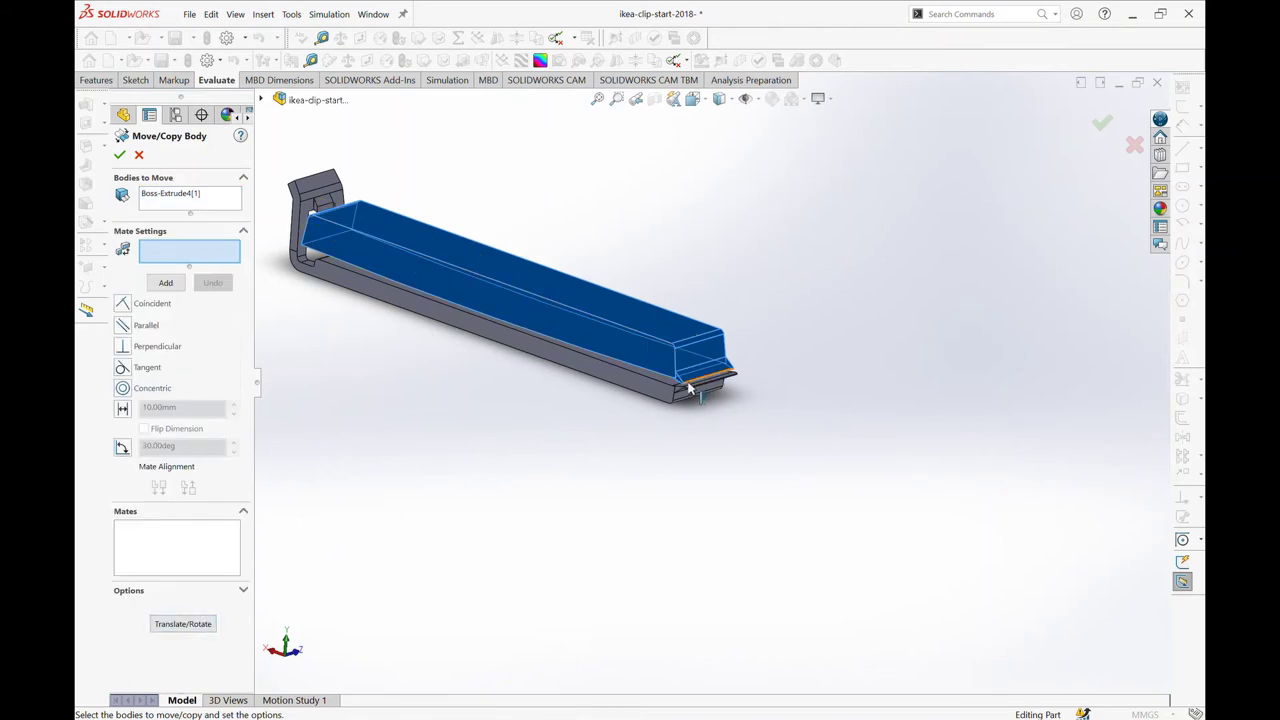
scroll(688, 389, "down", 3)
scroll(688, 389, "up", 3)
left_click(183, 623)
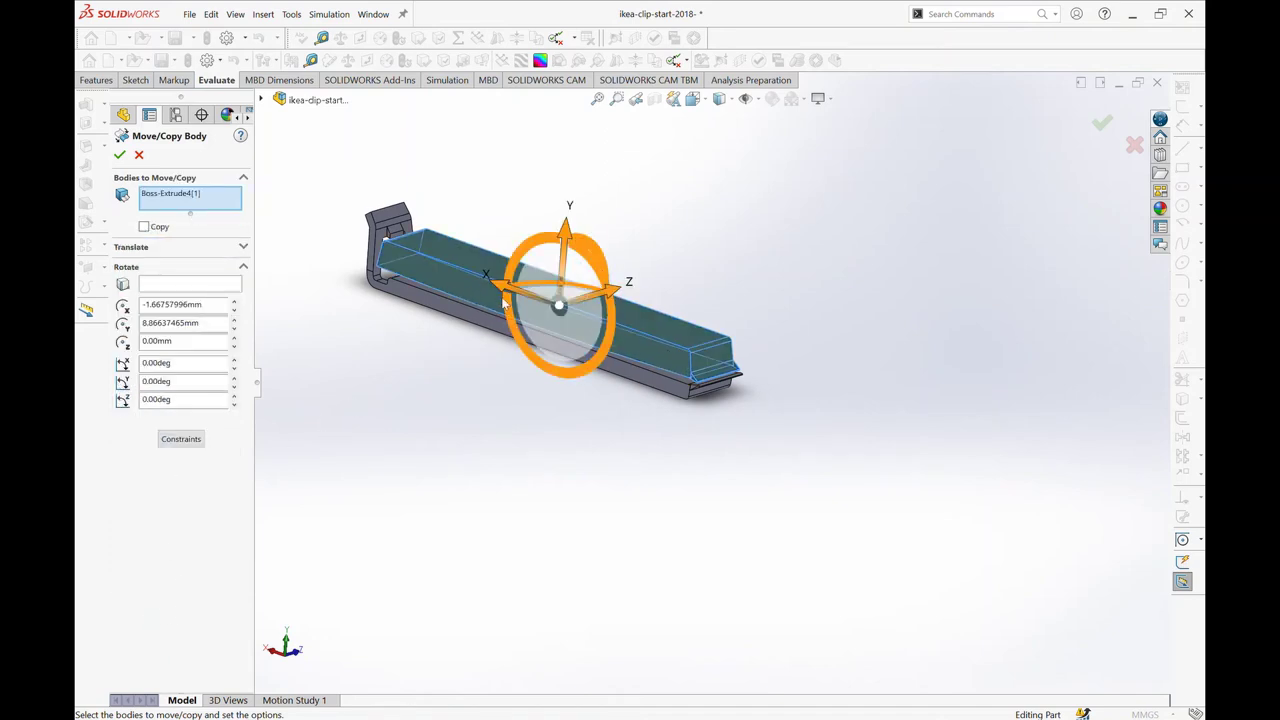
left_click(176, 441)
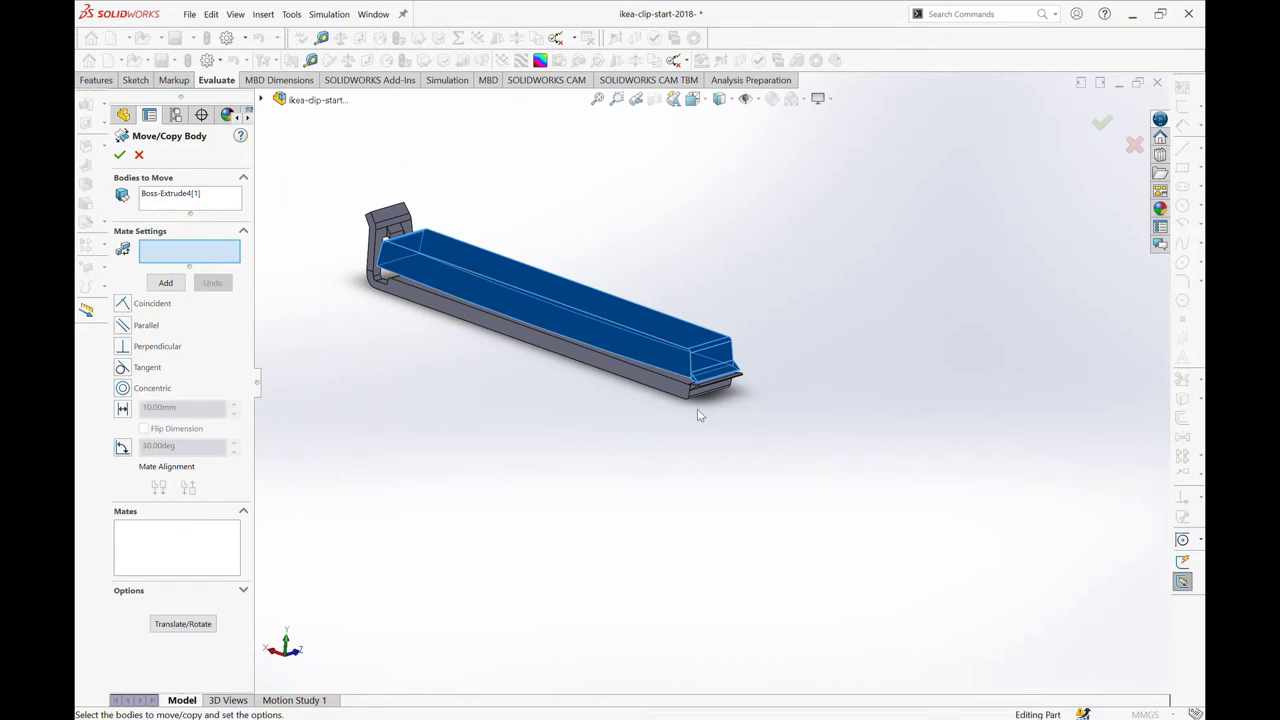
- Mate the lid's corner vertex coincident with the bar-end vertex, creating Body-Move/Copy1
middle_click_drag(700, 415, 642, 343)
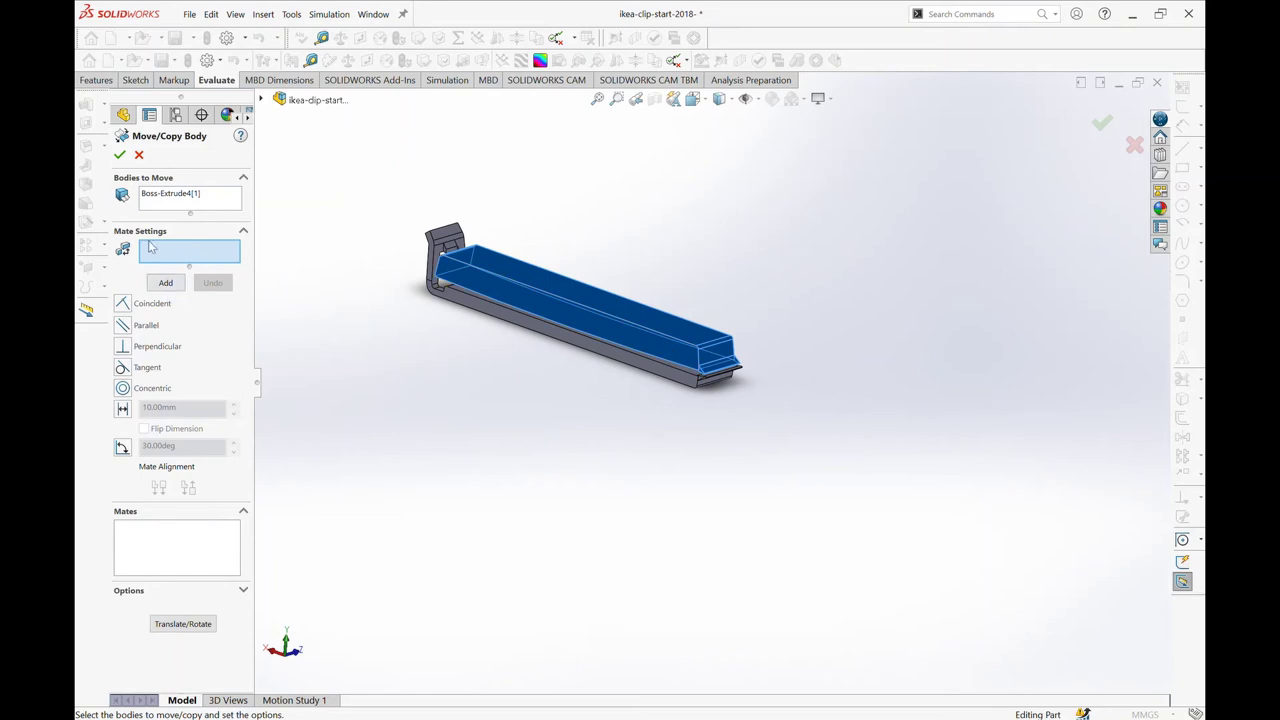
scroll(776, 401, "down", 3)
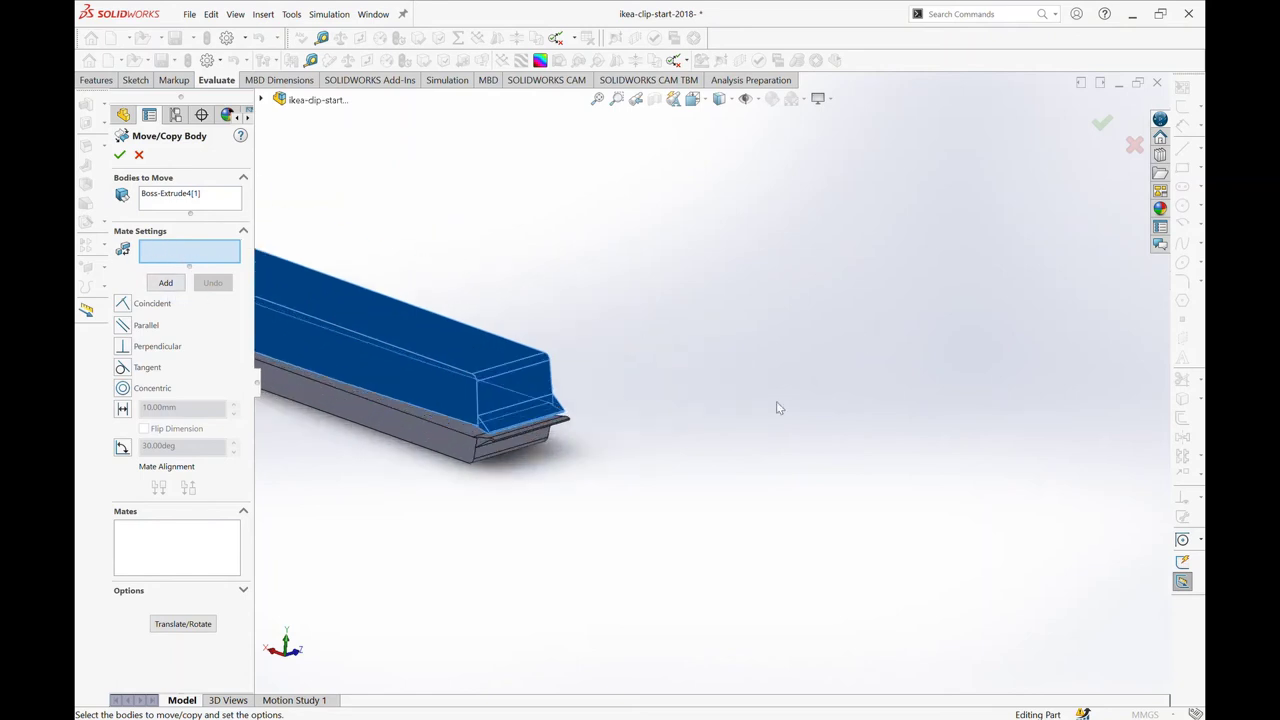
scroll(497, 474, "down", 3)
scroll(577, 368, "down", 4)
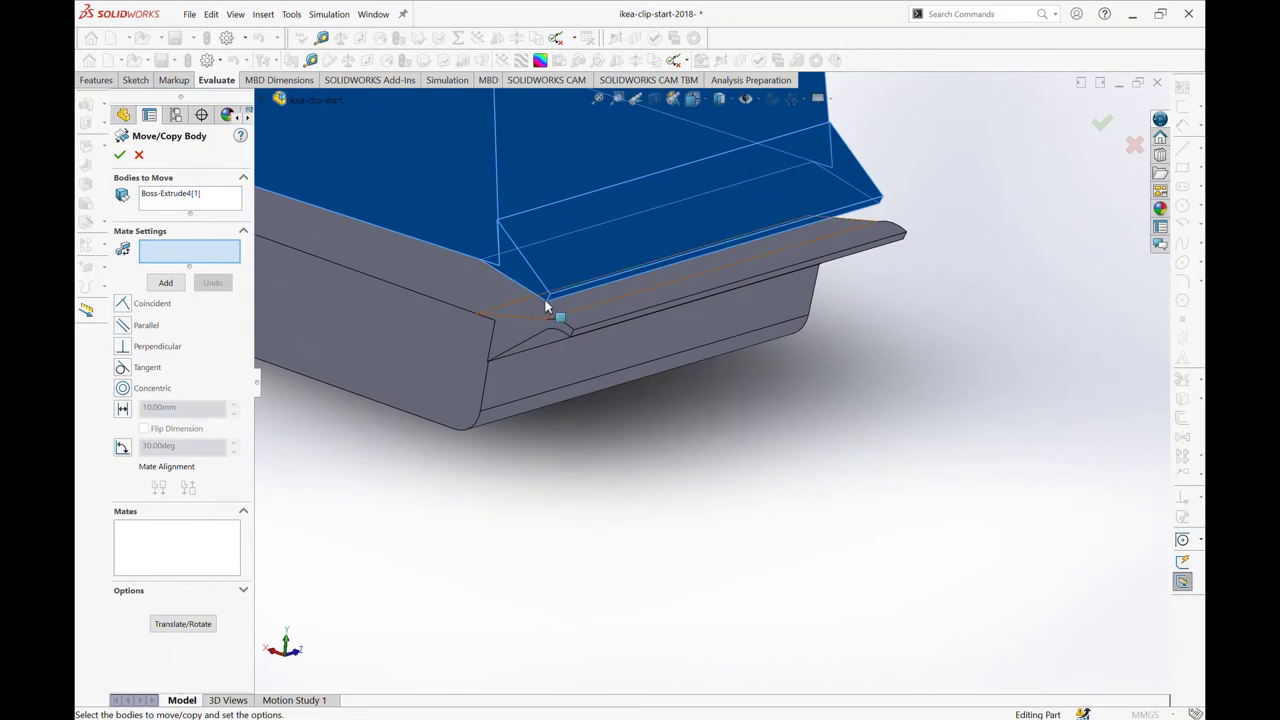
scroll(556, 310, "down", 1)
scroll(559, 312, "down", 1)
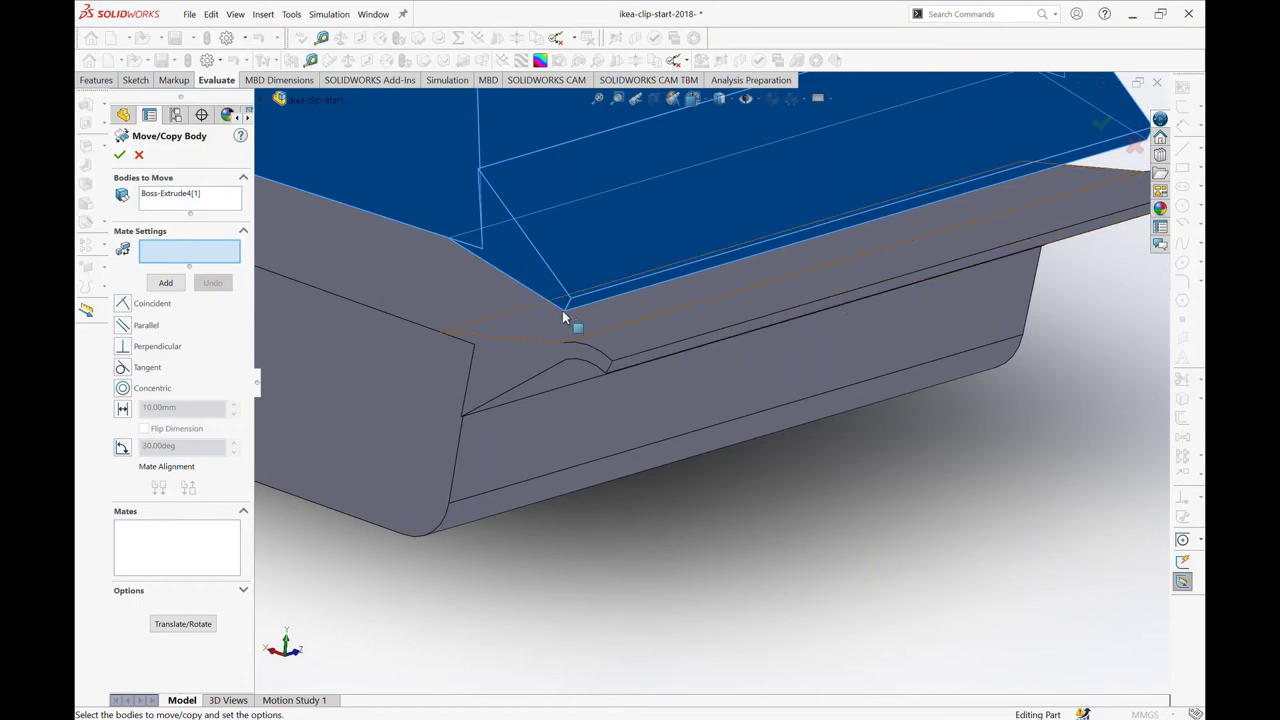
scroll(563, 316, "down", 2)
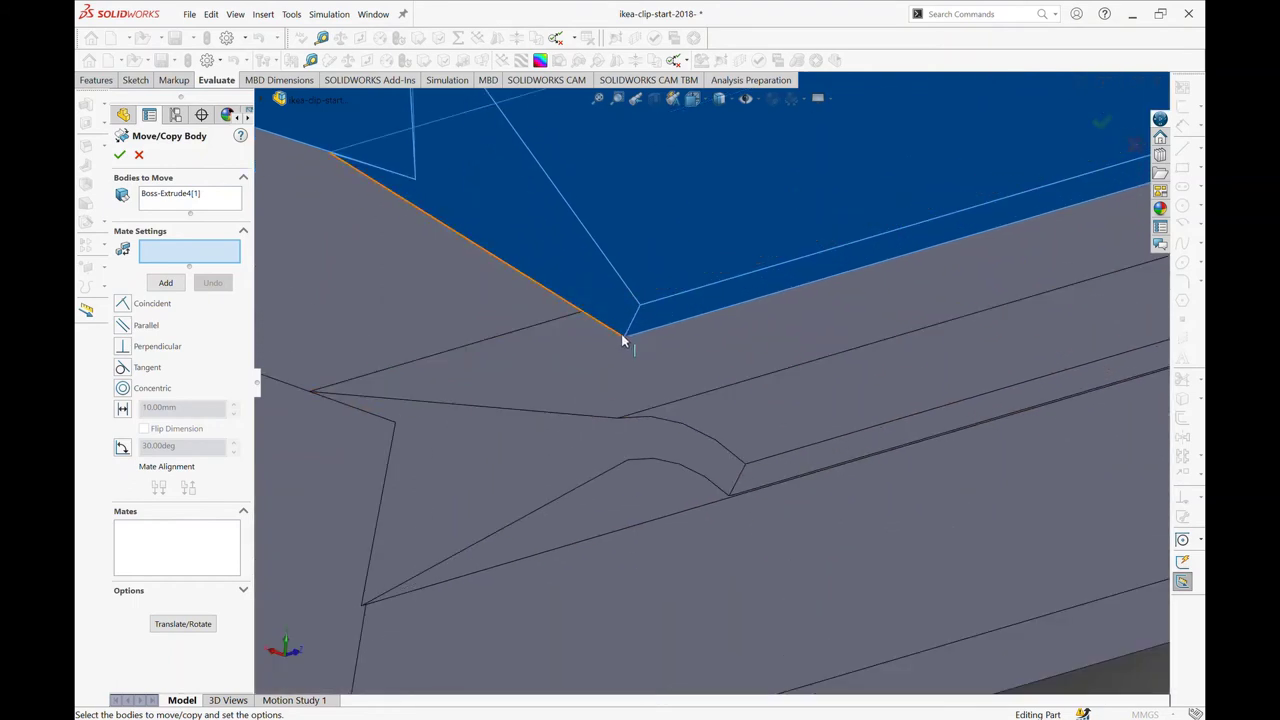
left_click(624, 336)
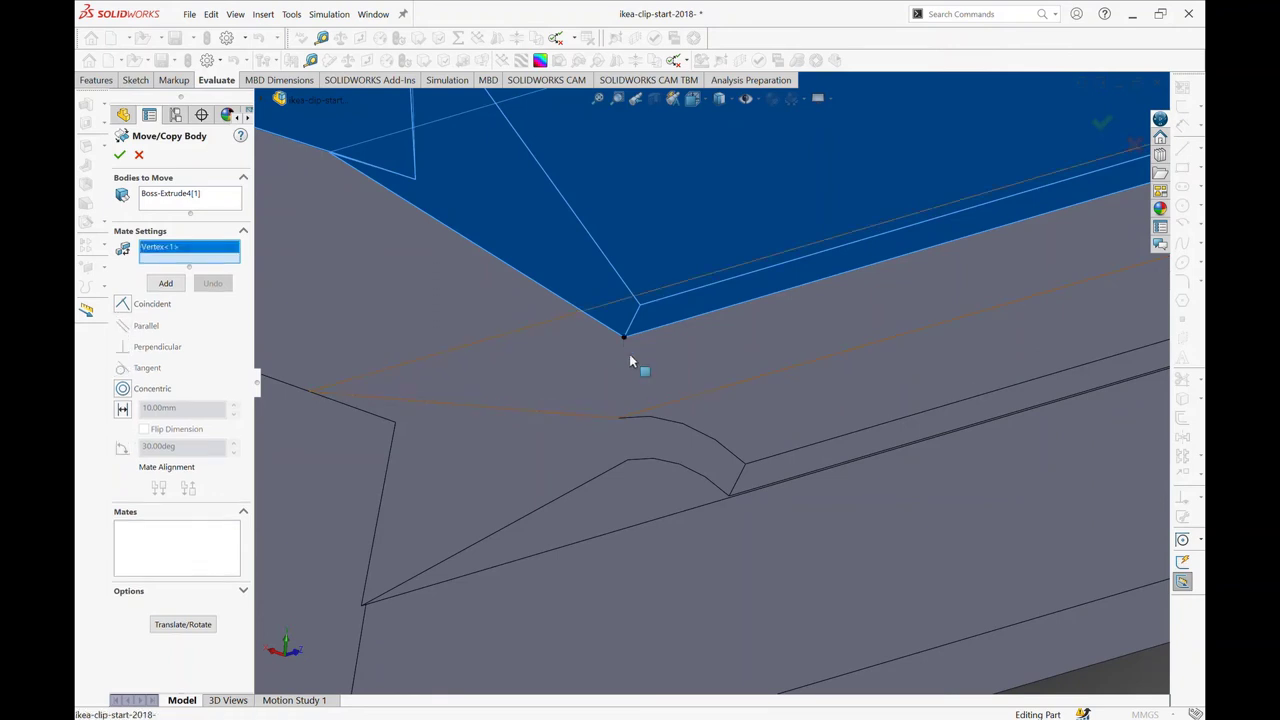
left_click(746, 466)
scroll(772, 481, "up", 5)
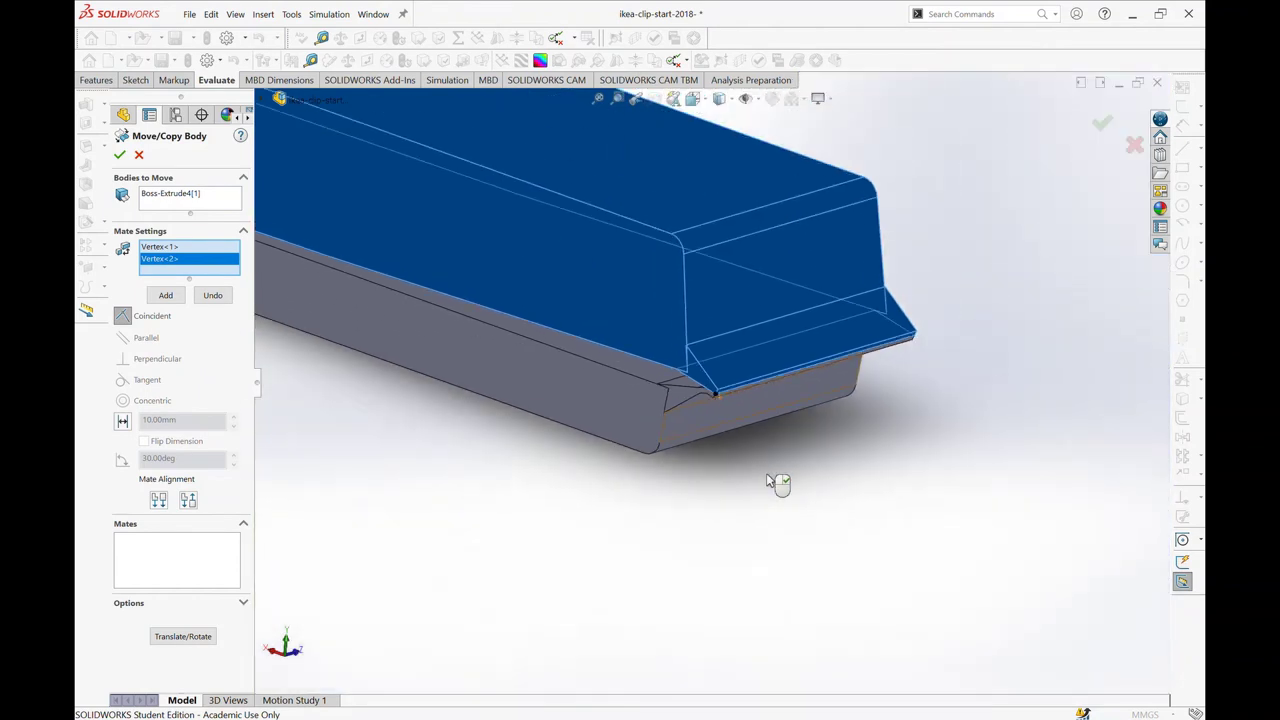
scroll(770, 482, "up", 4)
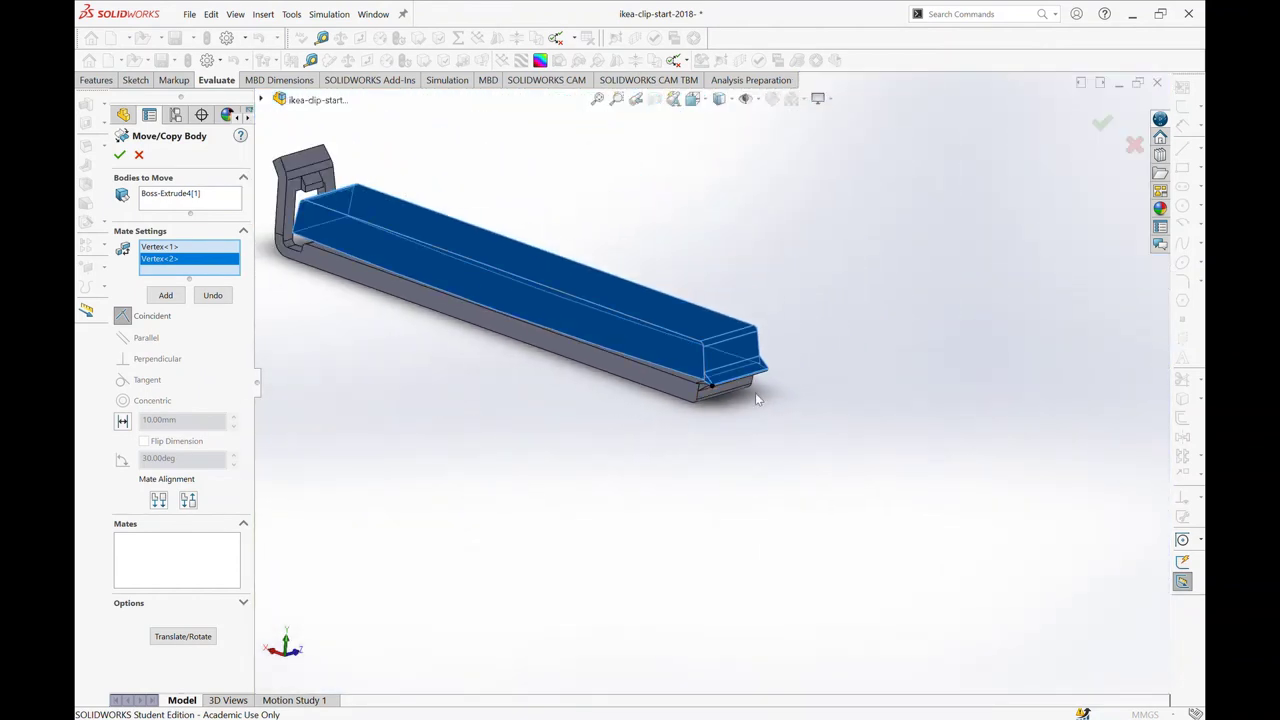
left_click(121, 156)
- Repeat the Move/Copy Body command to adjust the moved lid body again
scroll(651, 372, "down", 5)
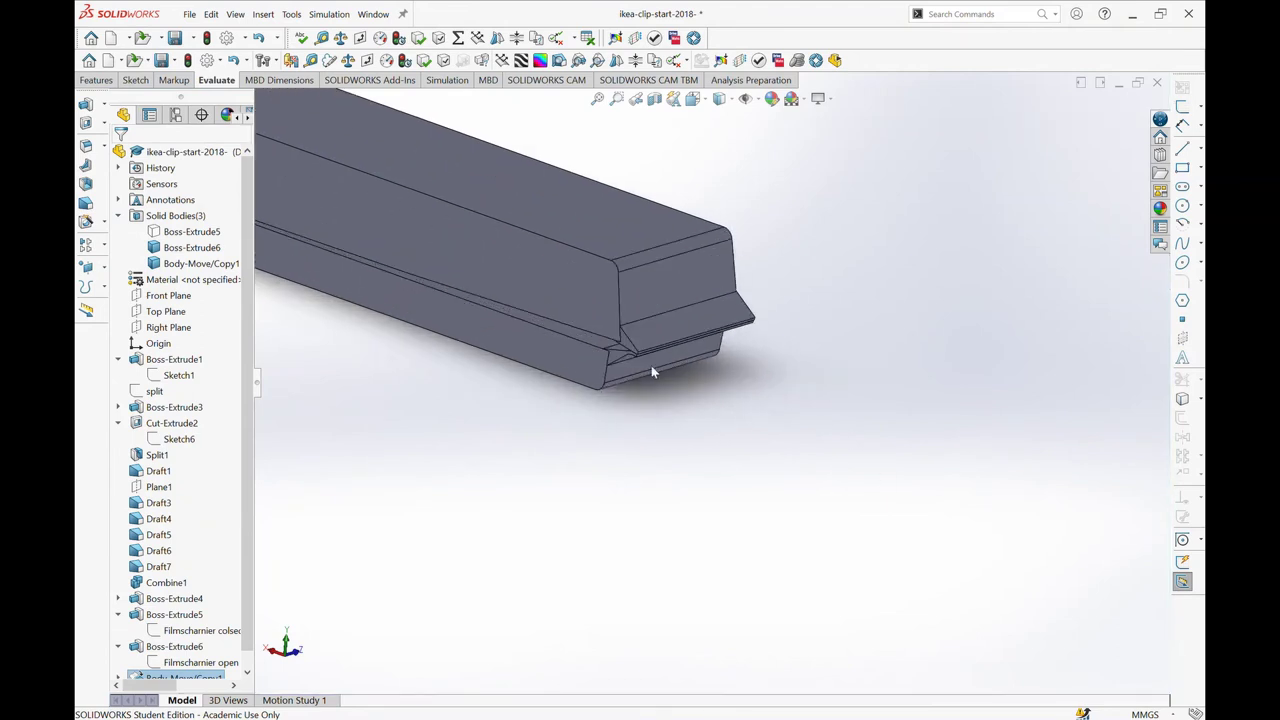
scroll(652, 362, "down", 2)
scroll(653, 359, "up", 3)
scroll(652, 359, "up", 3)
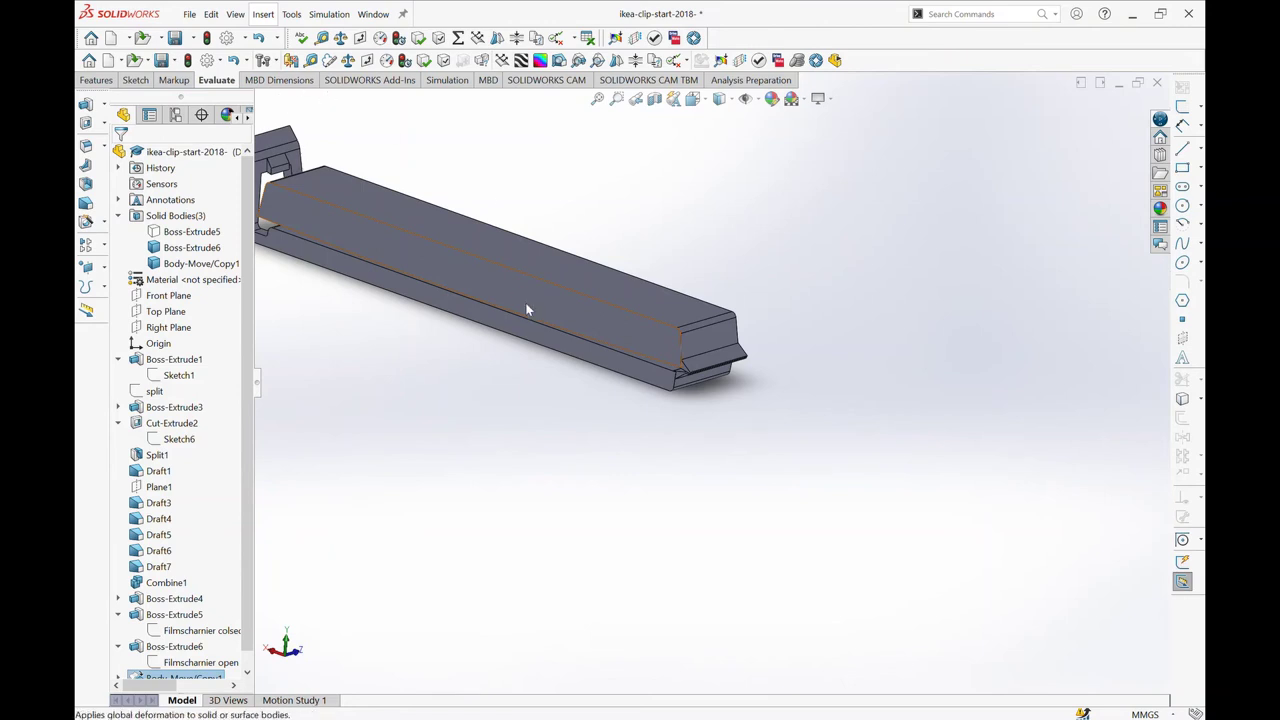
key("Return")
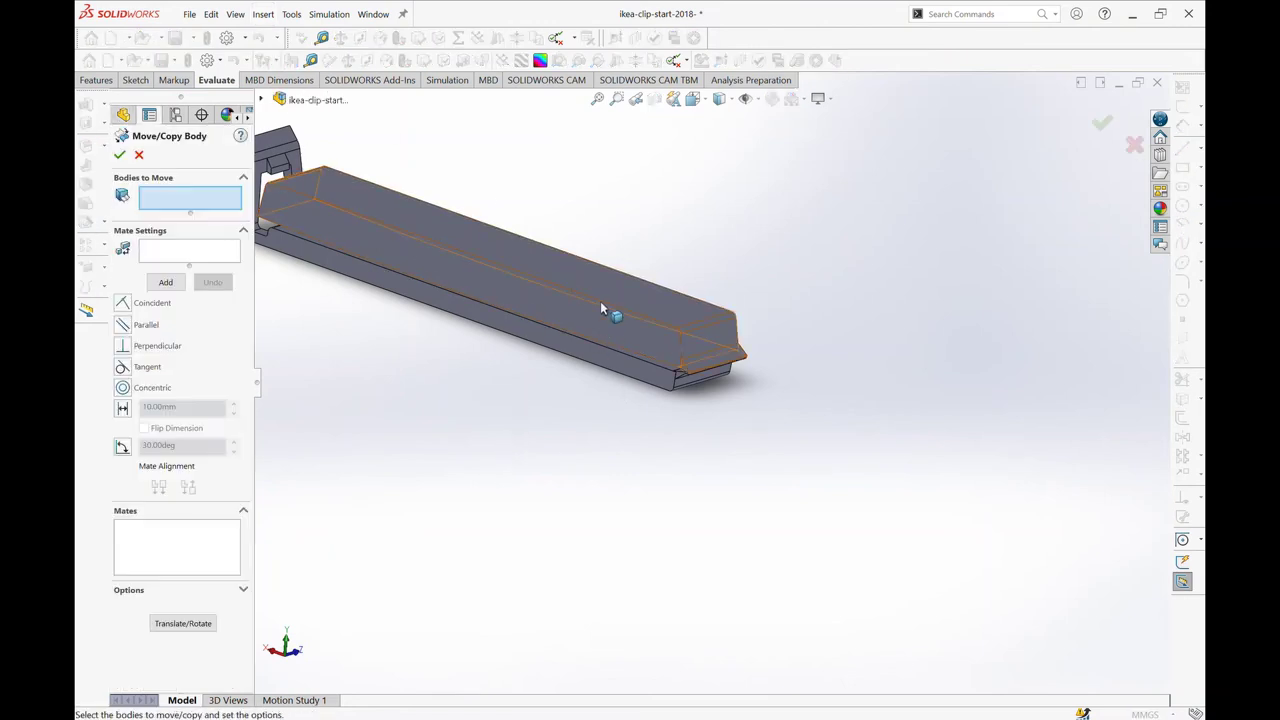
- Rotate the lid body 180° about its edge, folding it flat as Body-Move/Copy2
left_click(600, 302)
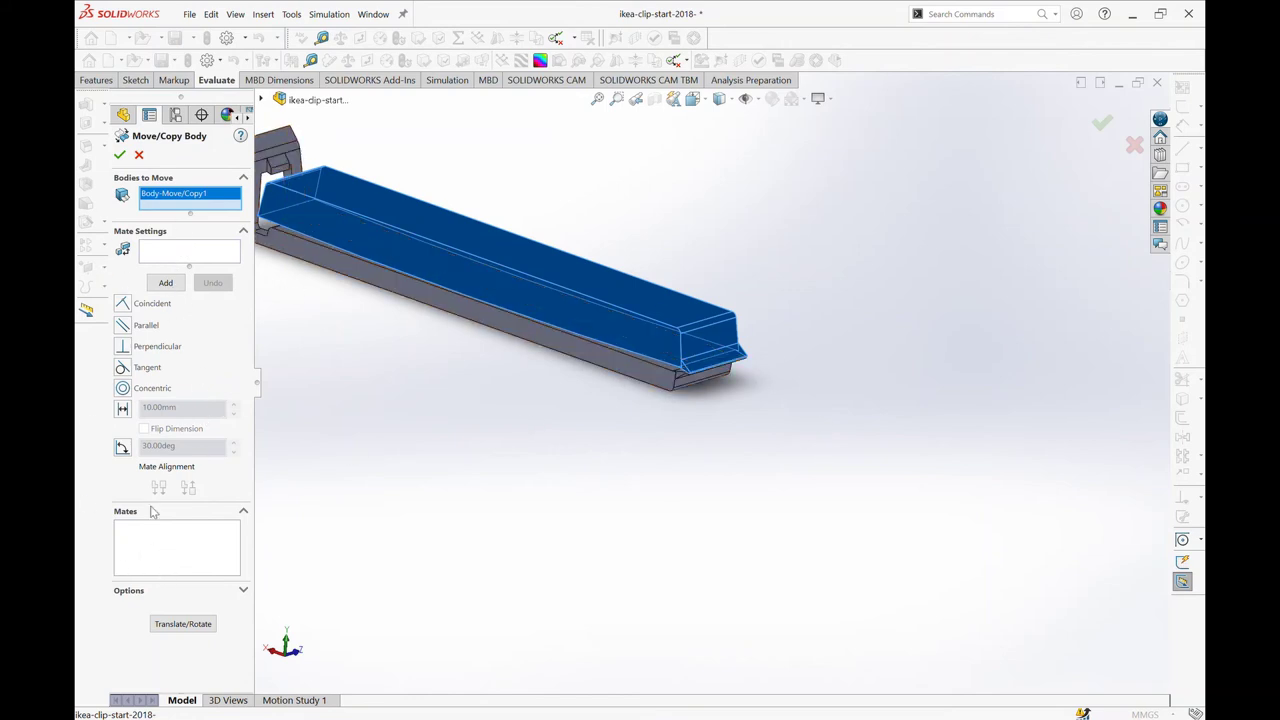
left_click(175, 624)
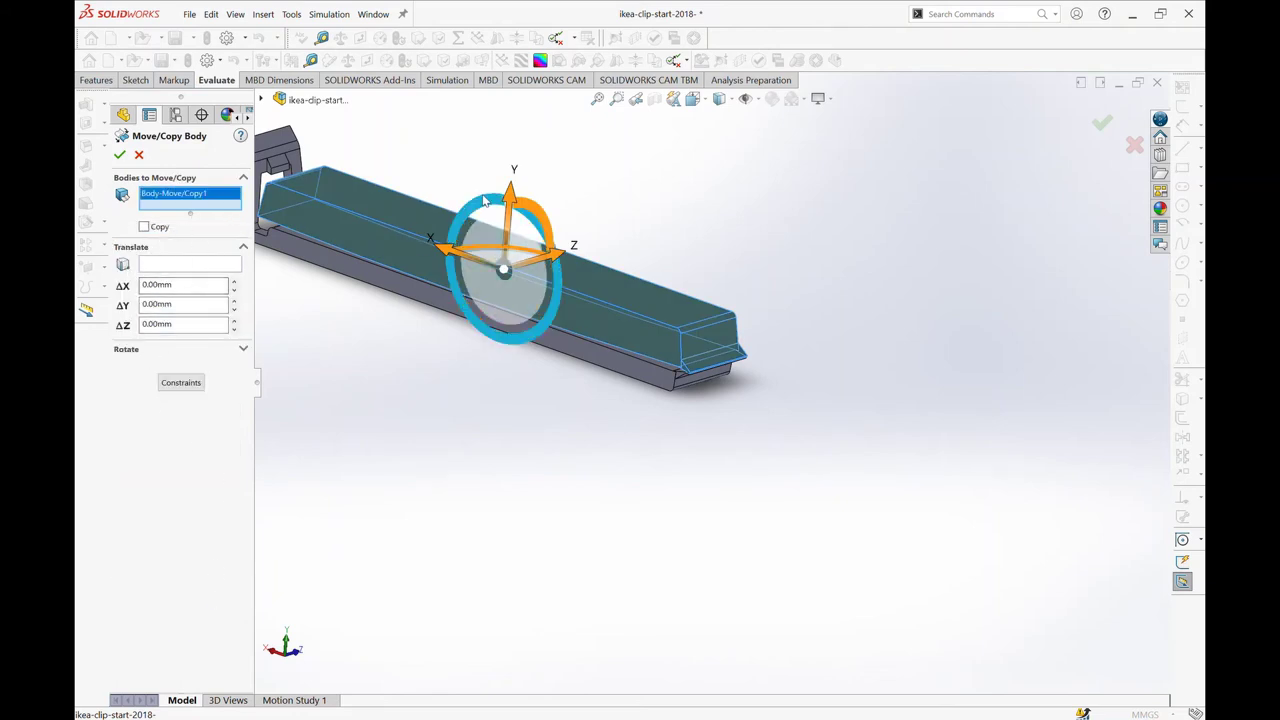
left_click(153, 348)
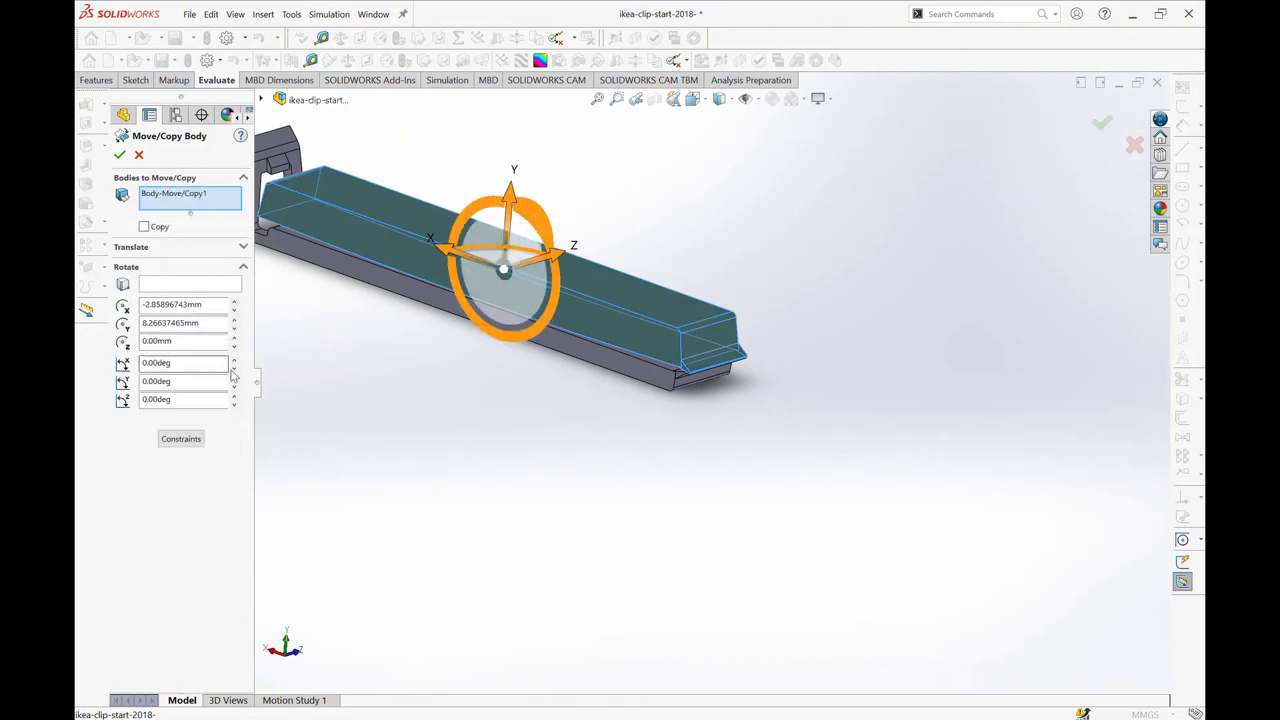
left_click(175, 287)
scroll(755, 386, "down", 5)
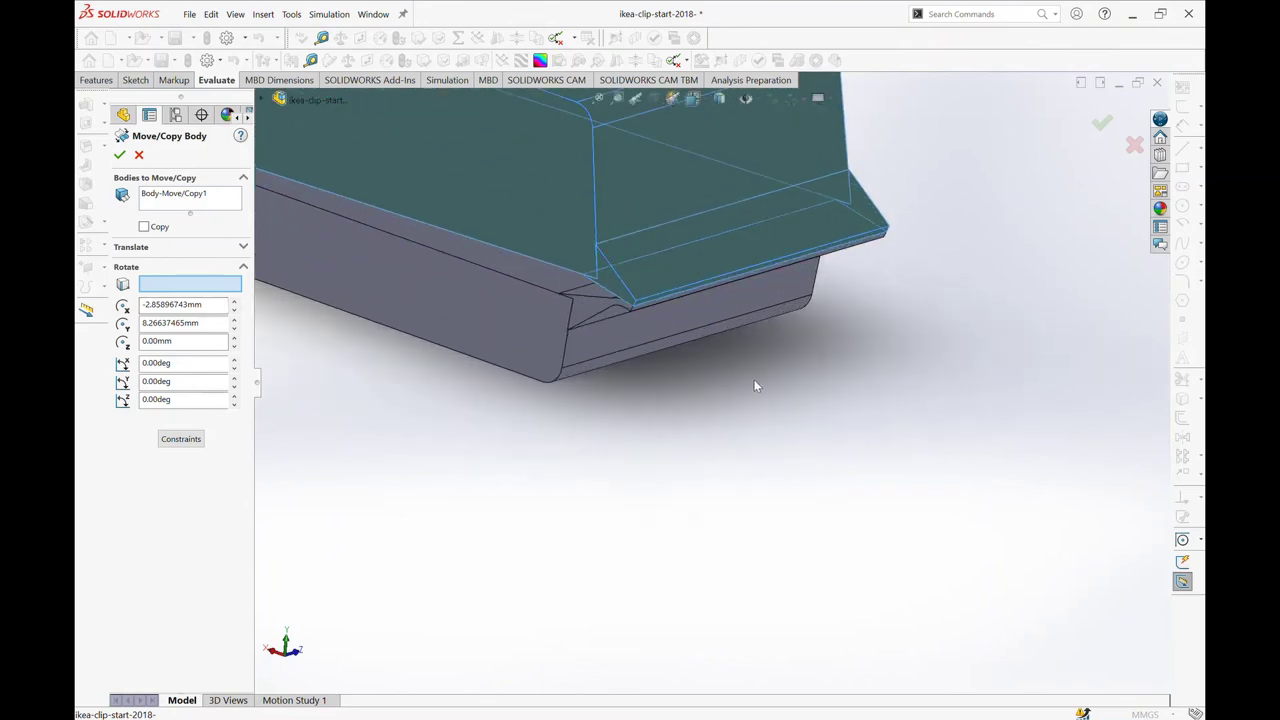
scroll(573, 196, "down", 3)
scroll(504, 296, "down", 3)
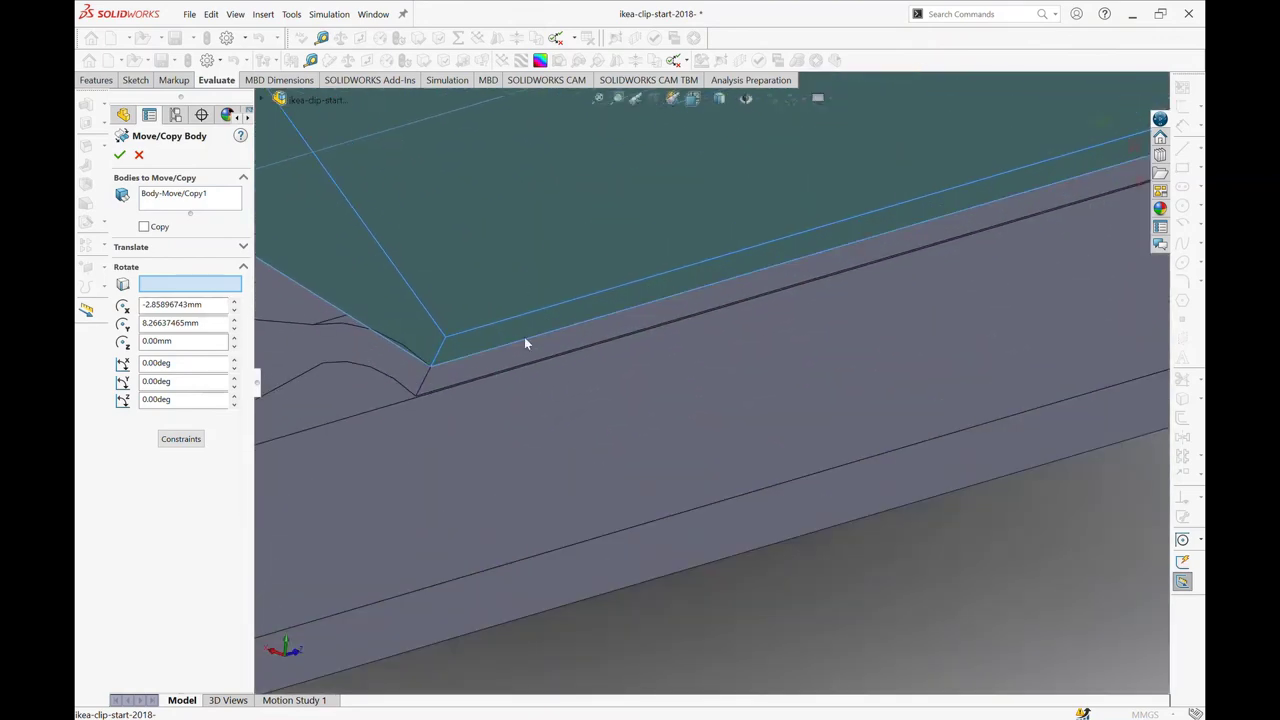
left_click(521, 341)
scroll(591, 419, "up", 3)
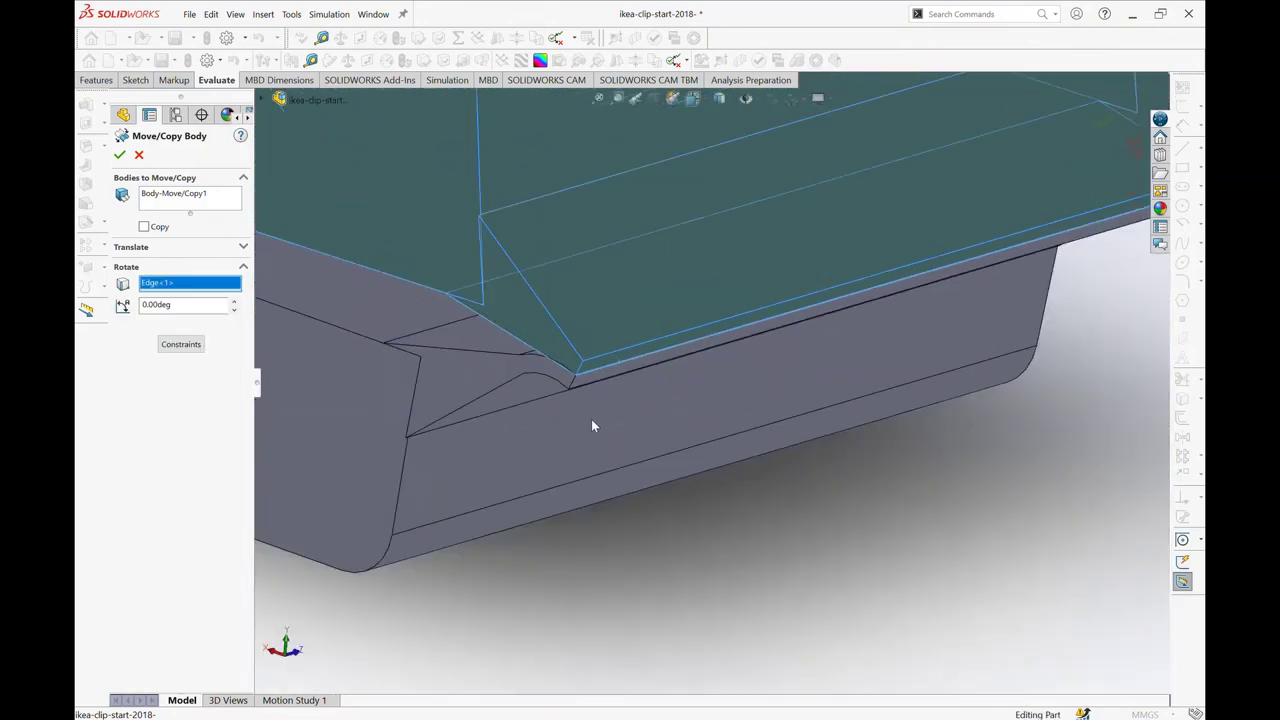
scroll(572, 416, "up", 3)
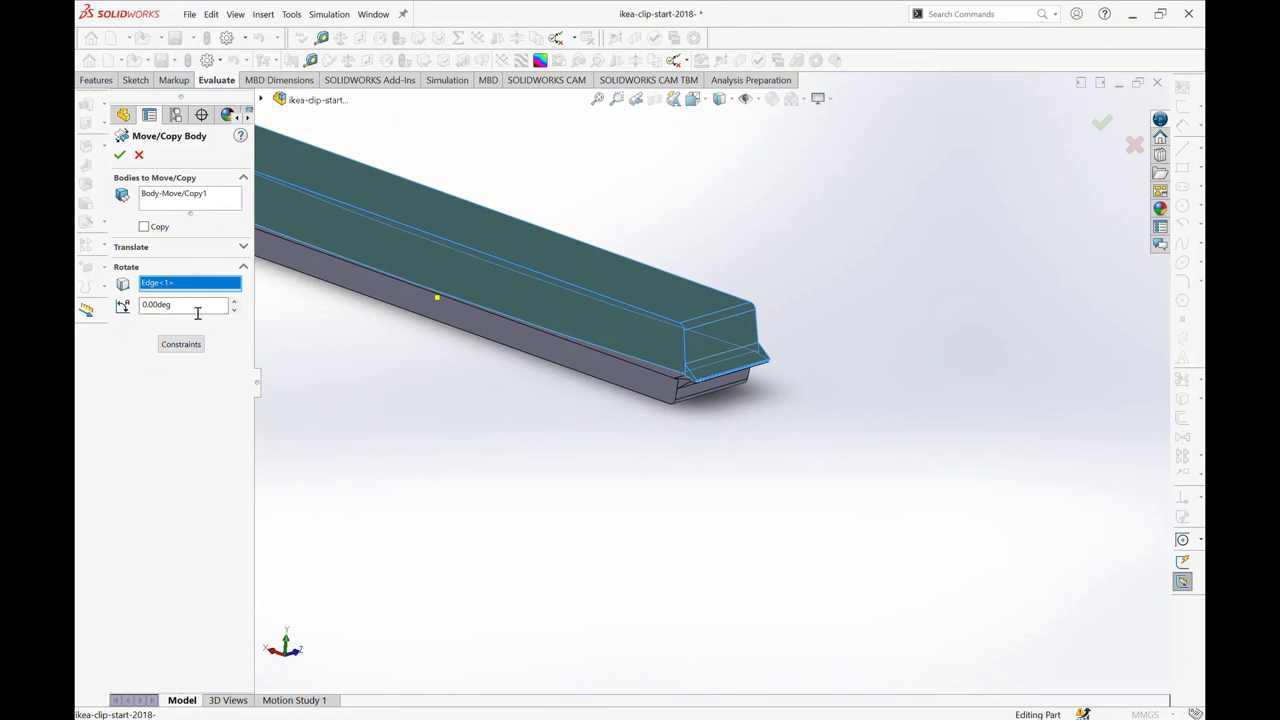
left_click_drag(200, 305, 85, 310)
type("180")
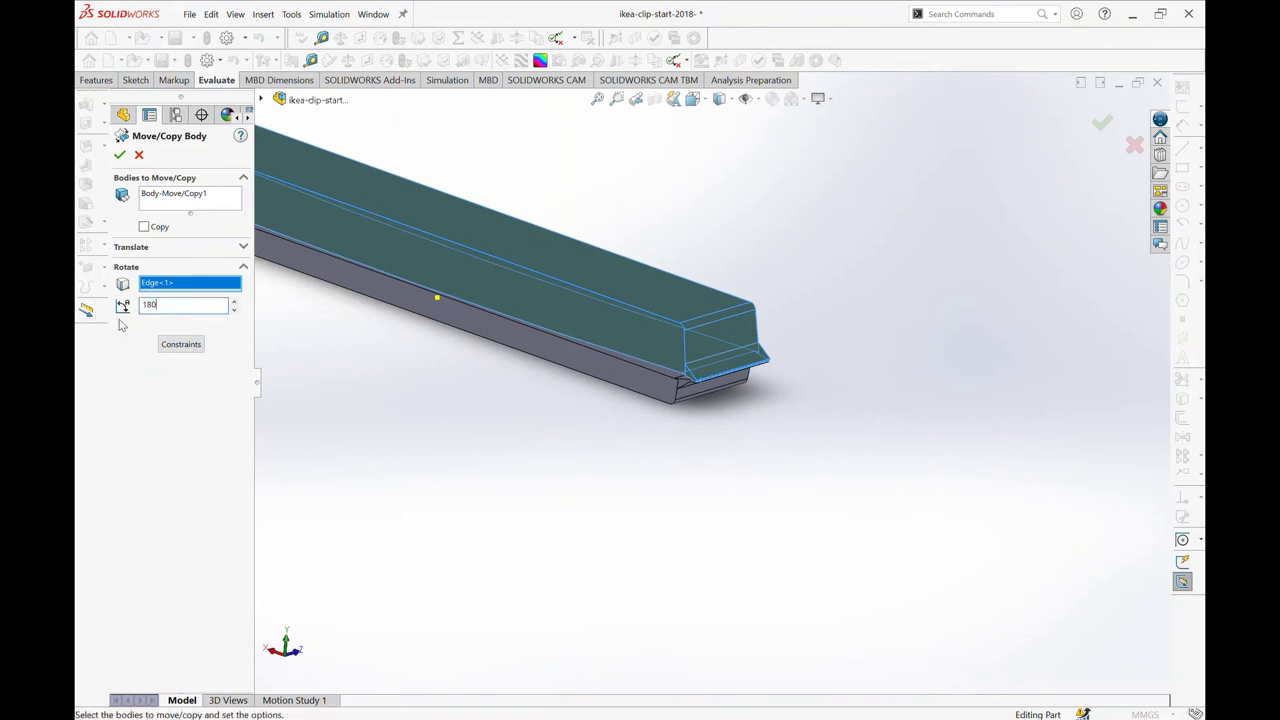
left_click(119, 155)
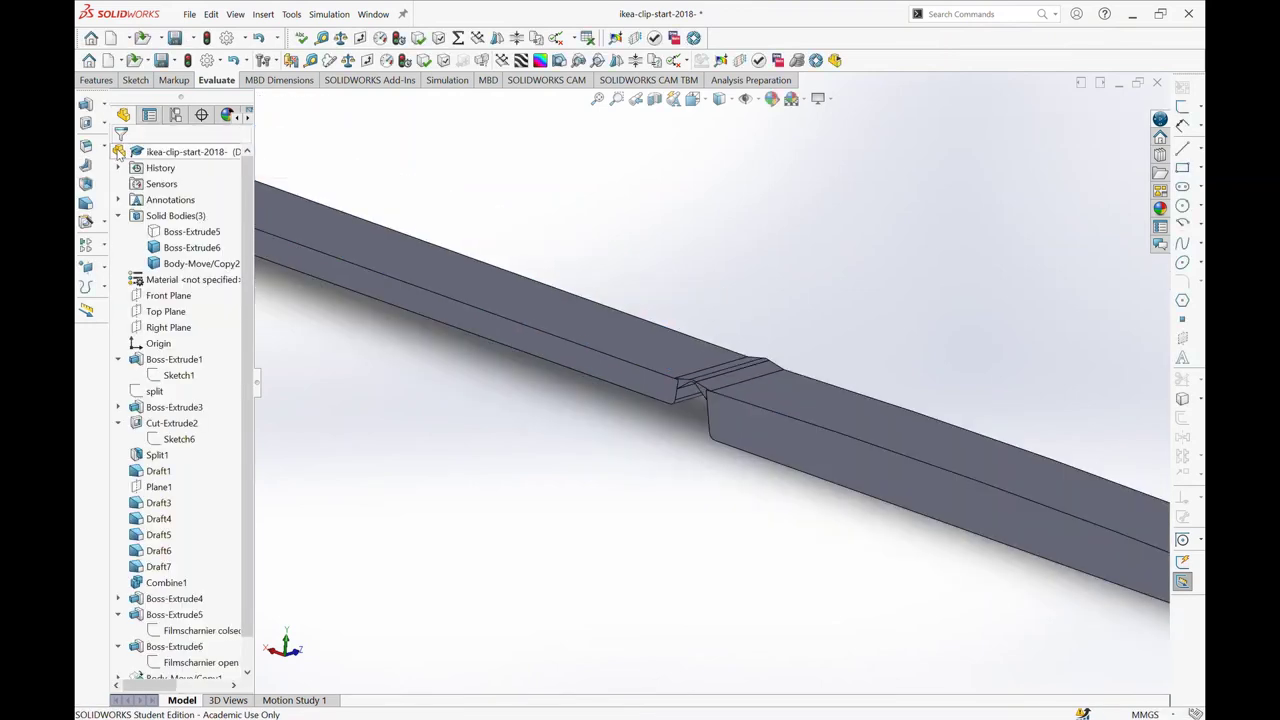
- Fit the flat clip to the view, zoom into the hinge notch and check its faces
key("f")
scroll(768, 445, "down", 2)
scroll(760, 408, "down", 3)
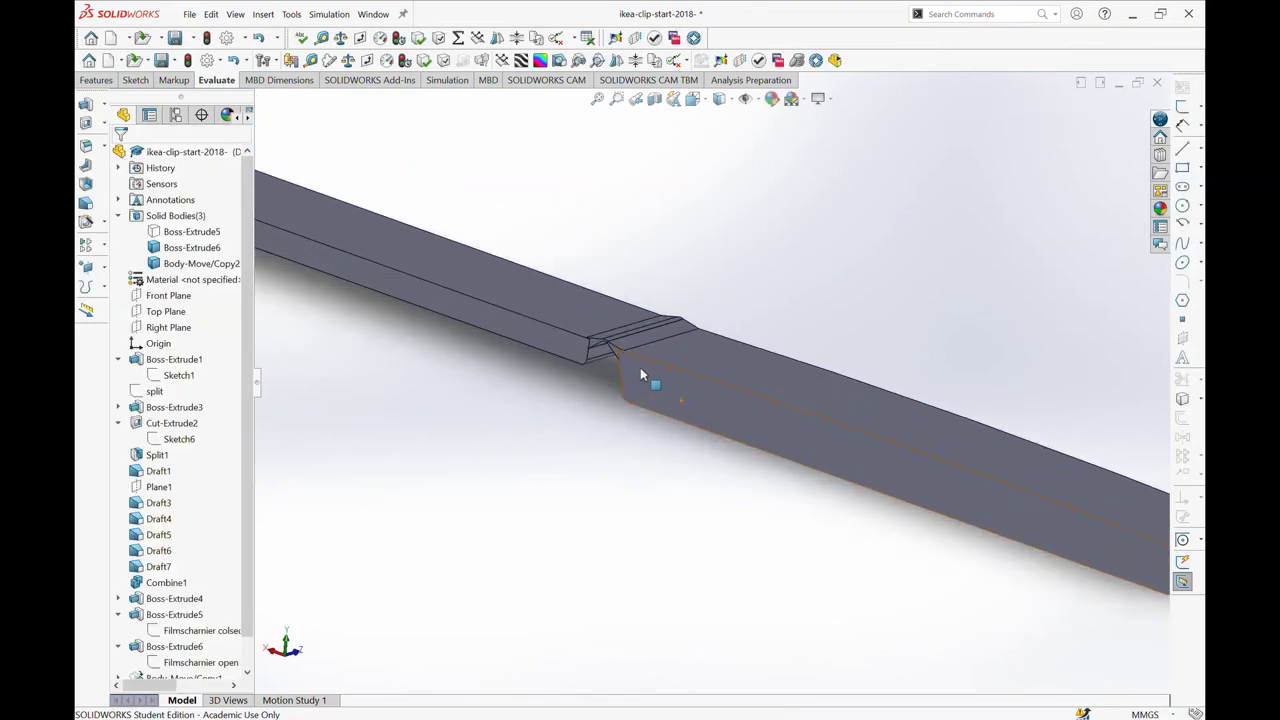
scroll(640, 367, "down", 2)
scroll(625, 350, "down", 2)
scroll(620, 345, "up", 3)
scroll(614, 322, "up", 2)
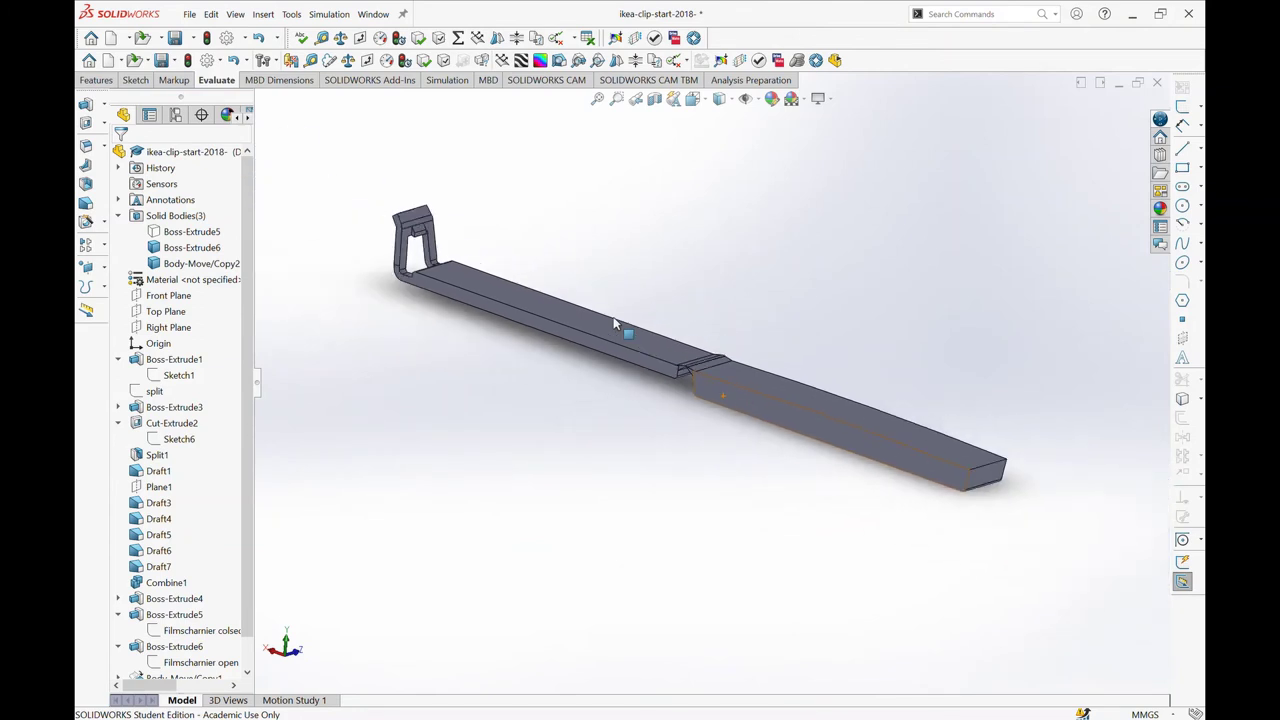
scroll(614, 322, "down", 1)
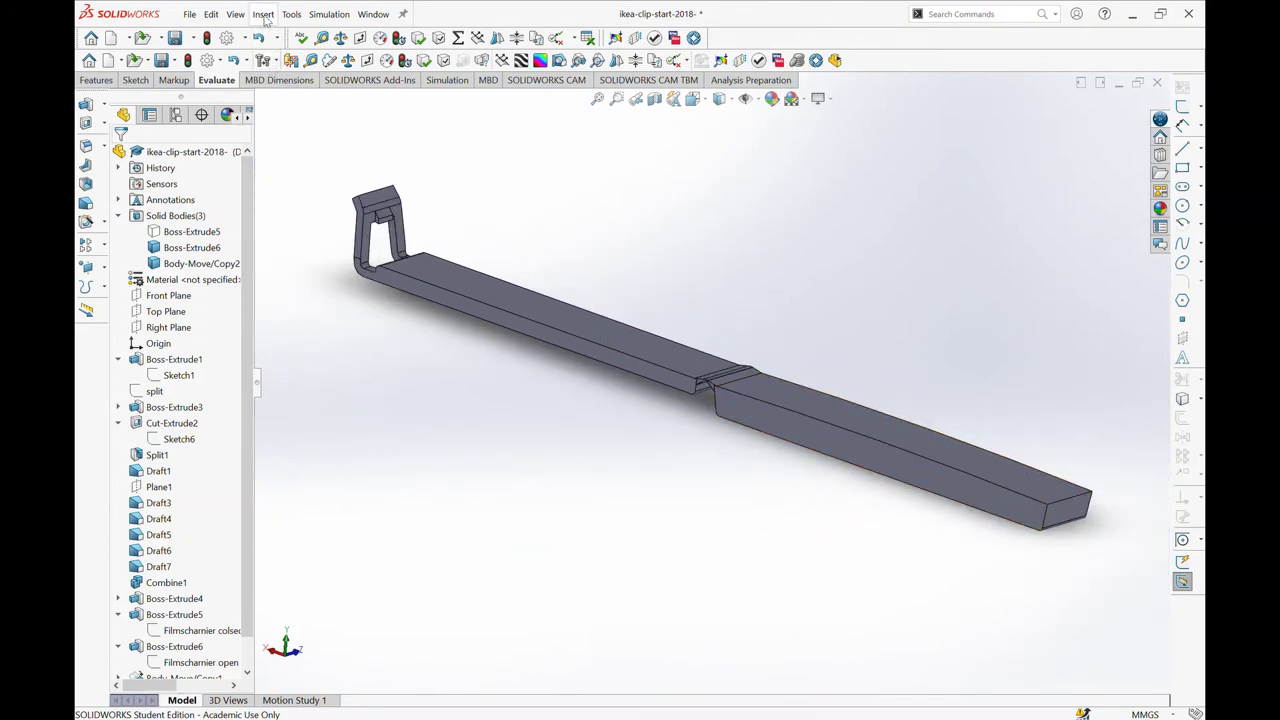
scroll(757, 418, "down", 3)
scroll(752, 375, "down", 3)
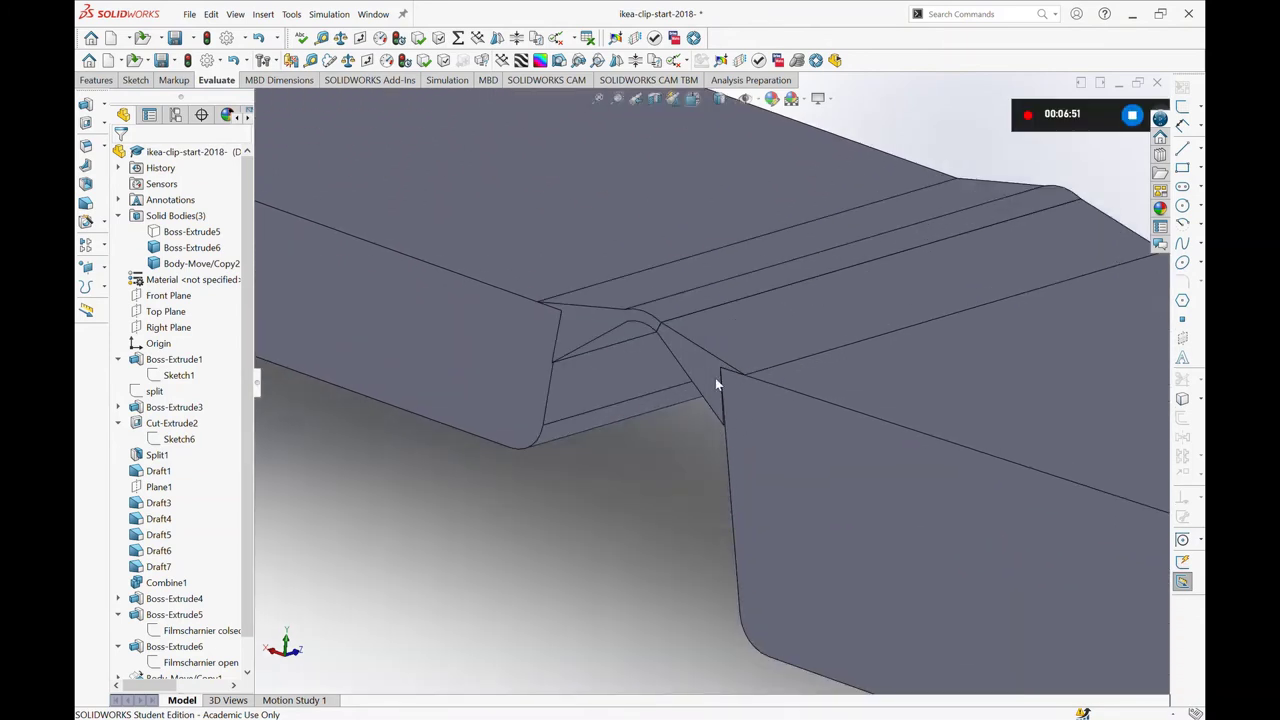
left_click(720, 377)
left_click(605, 325)
left_click(644, 544)
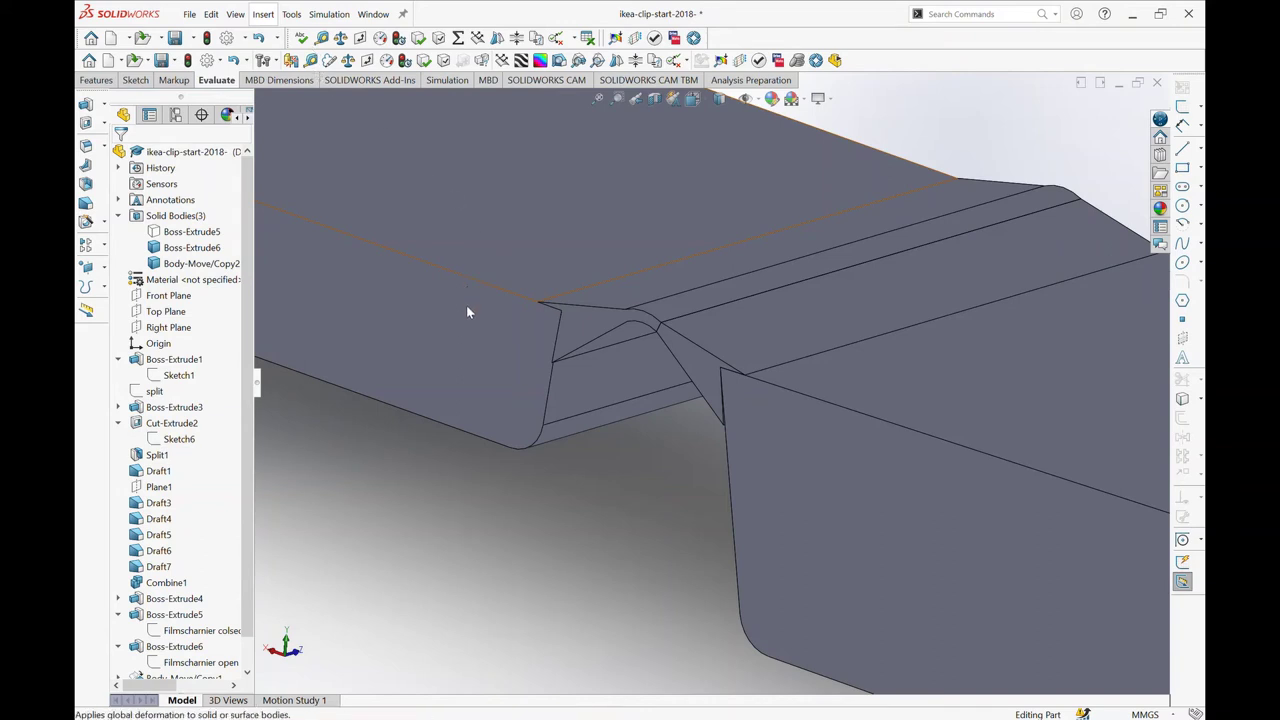
- Combine Body-Move/Copy2 with Boss-Extrude6 using Add, creating Combine2
left_click(738, 356)
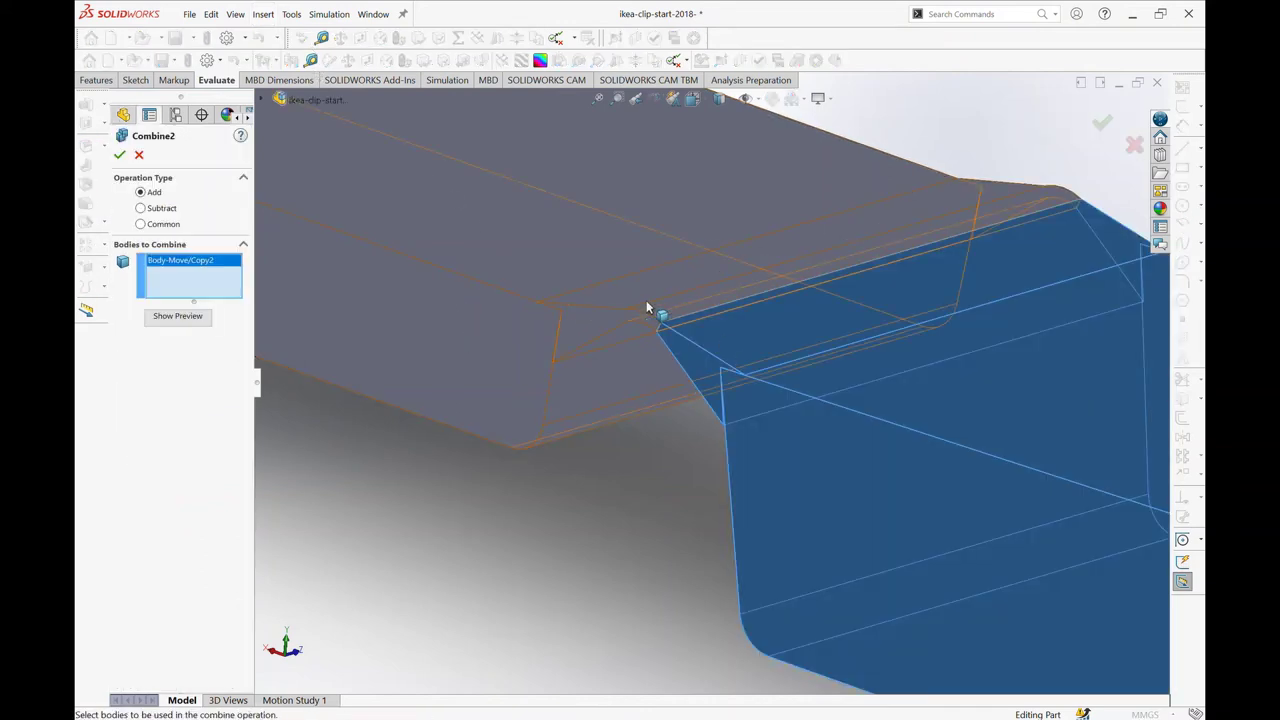
left_click(646, 308)
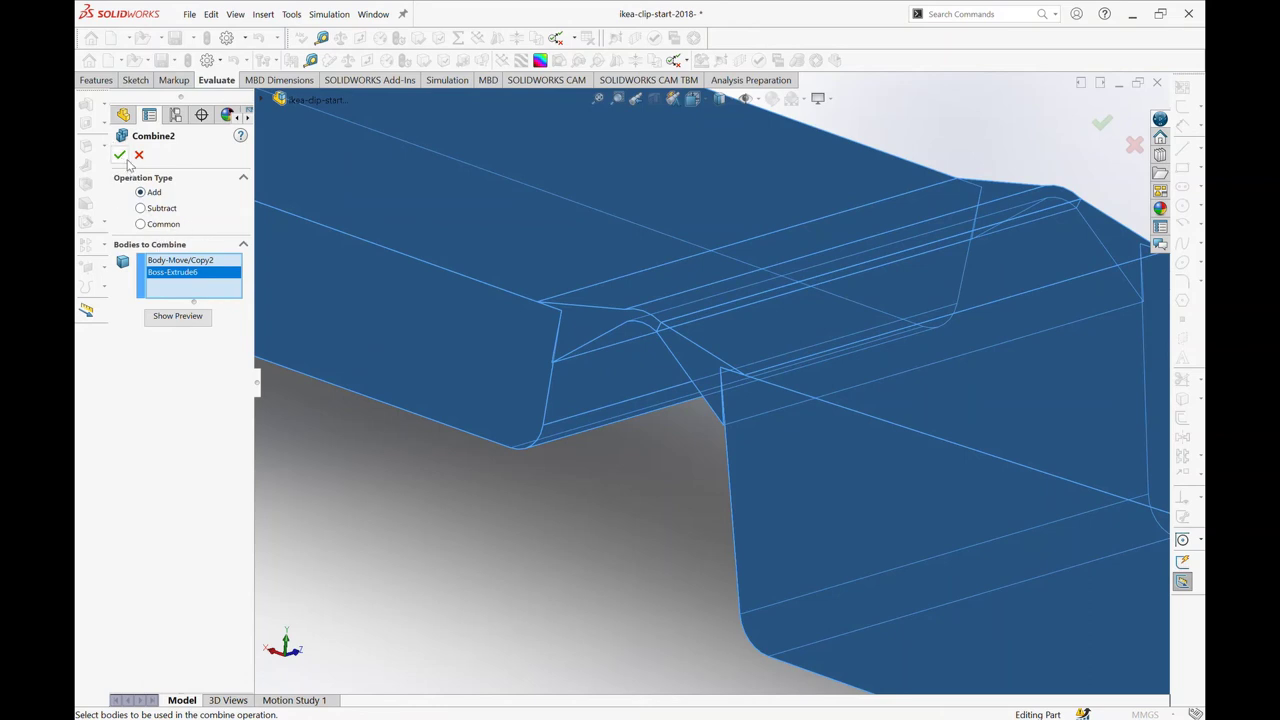
left_click(119, 156)
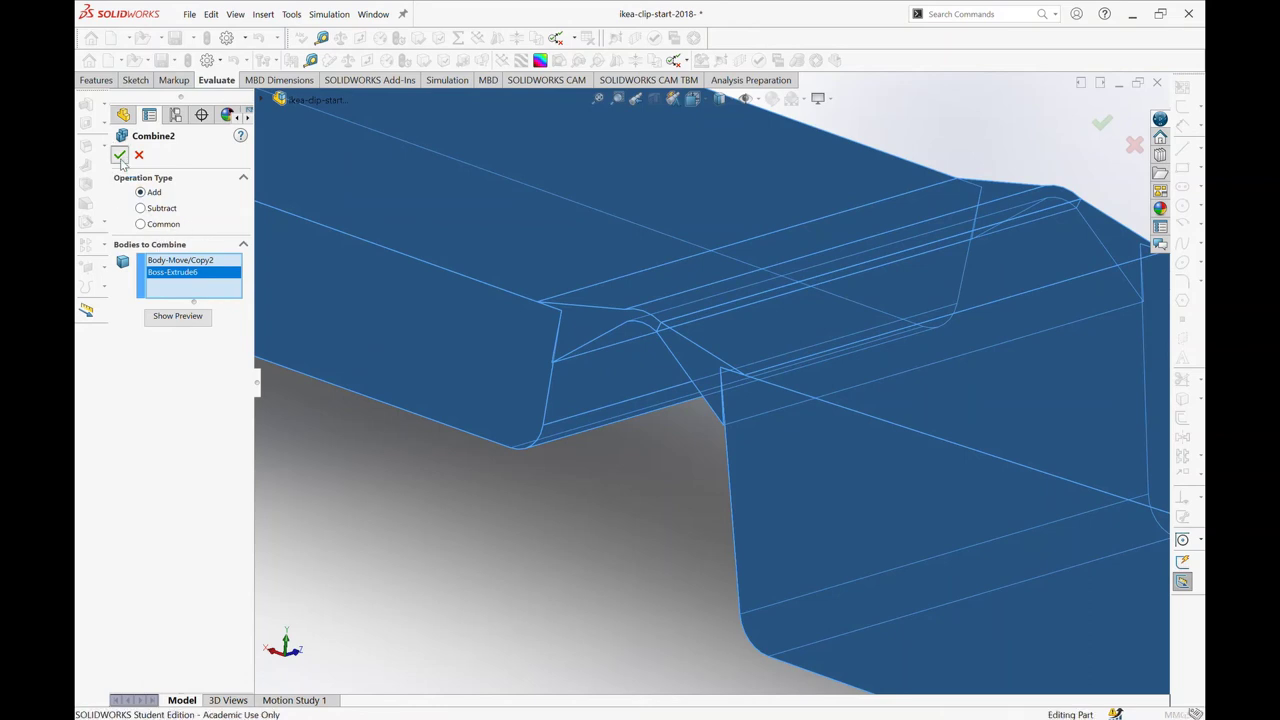
- Hide the small Boss-Extrude5 body
scroll(715, 292, "up", 3)
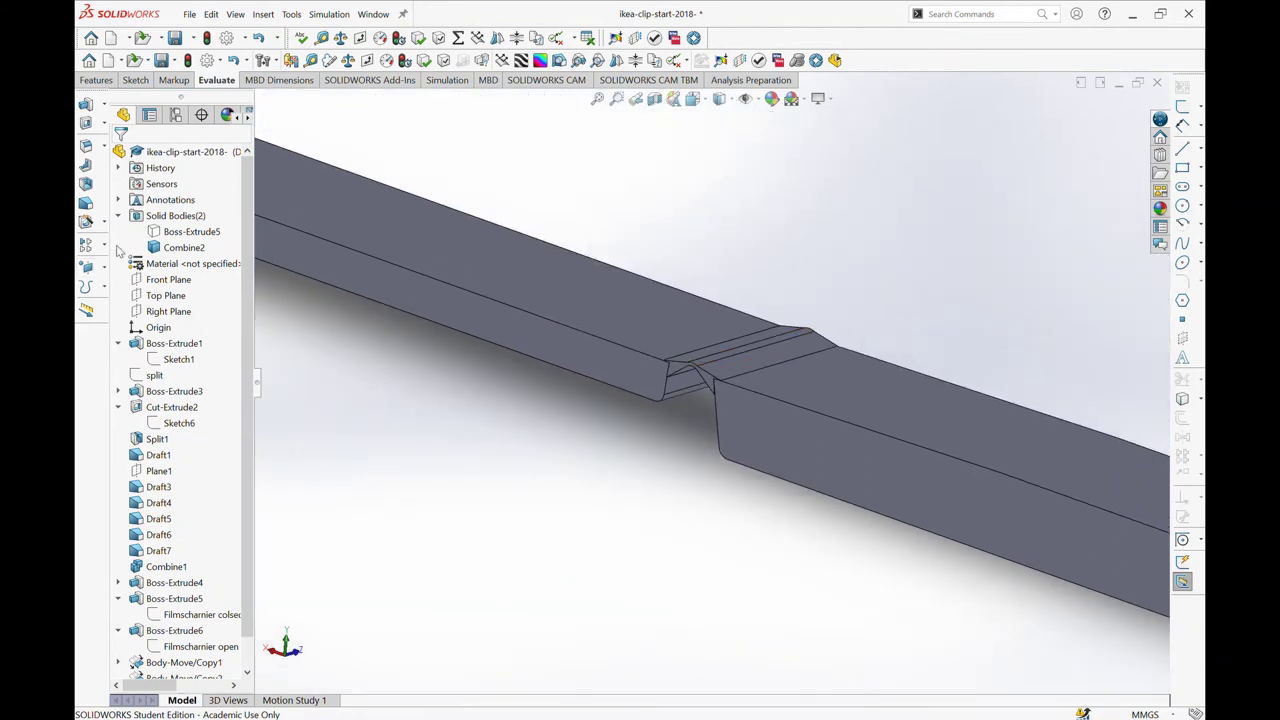
left_click(183, 246)
left_click(190, 231)
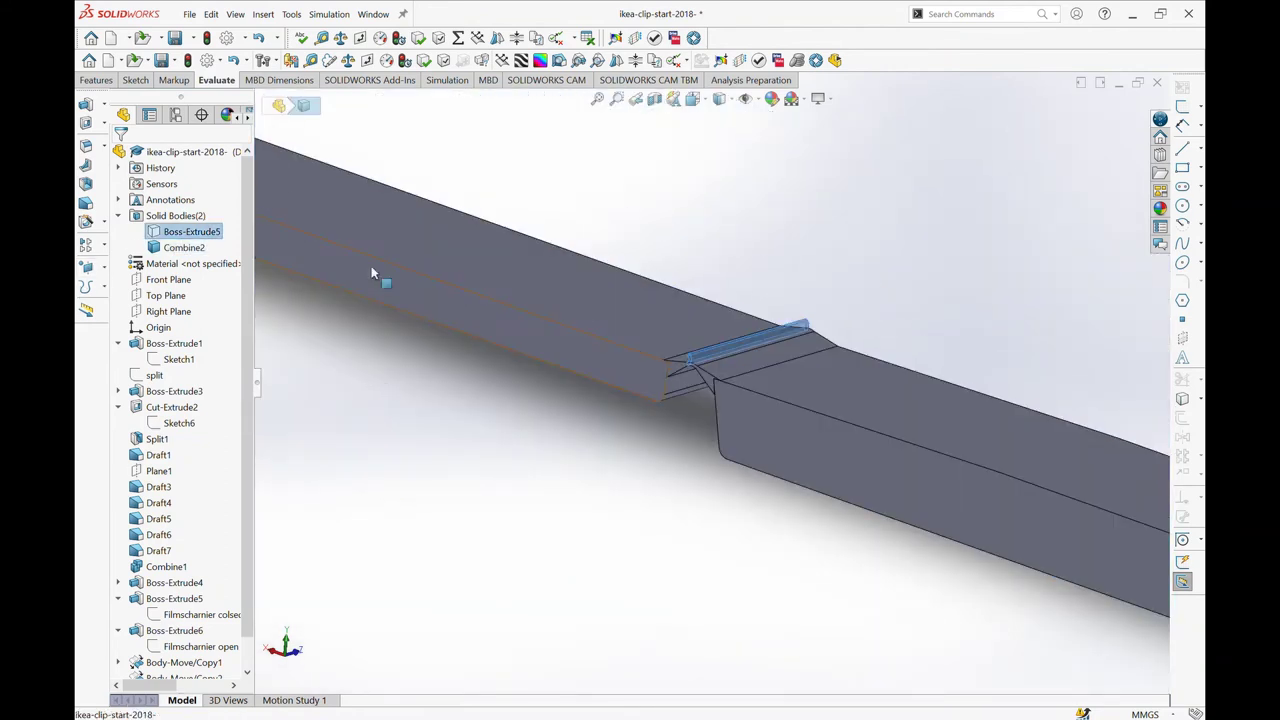
left_click(190, 247)
left_click(615, 483)
- Select the top face of the combined part
scroll(748, 406, "down", 2)
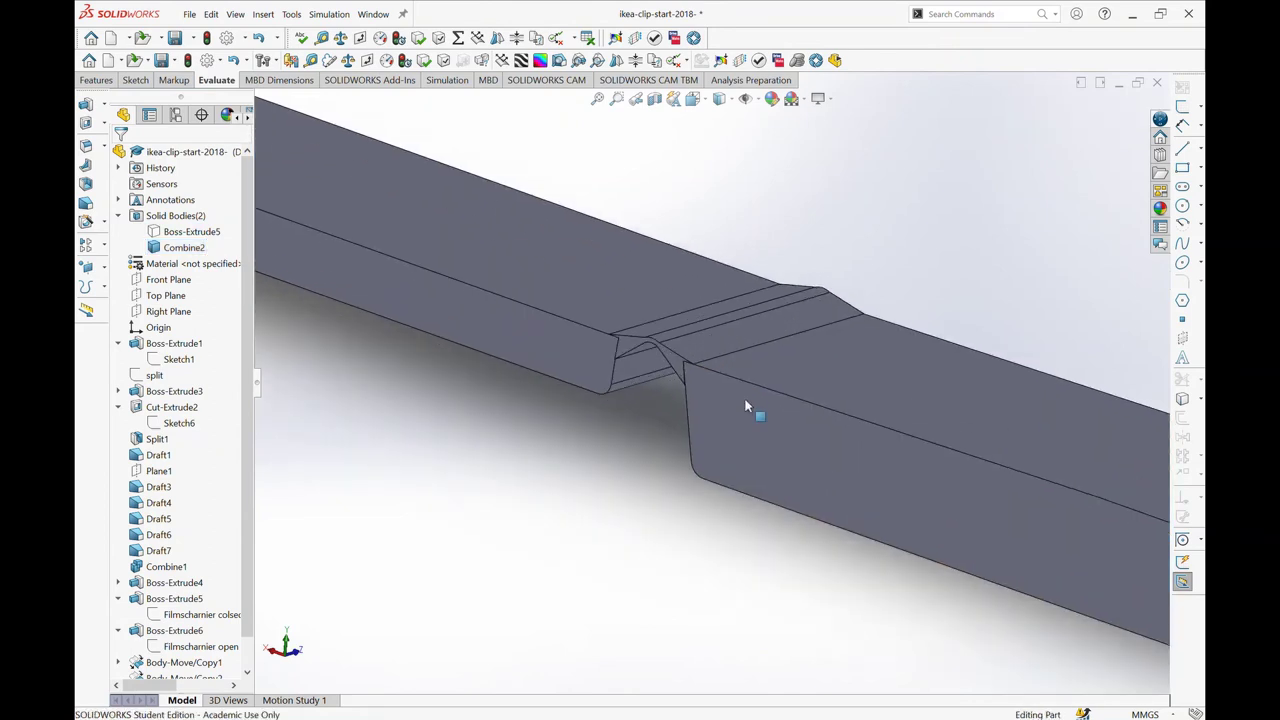
scroll(686, 403, "down", 2)
scroll(690, 395, "down", 2)
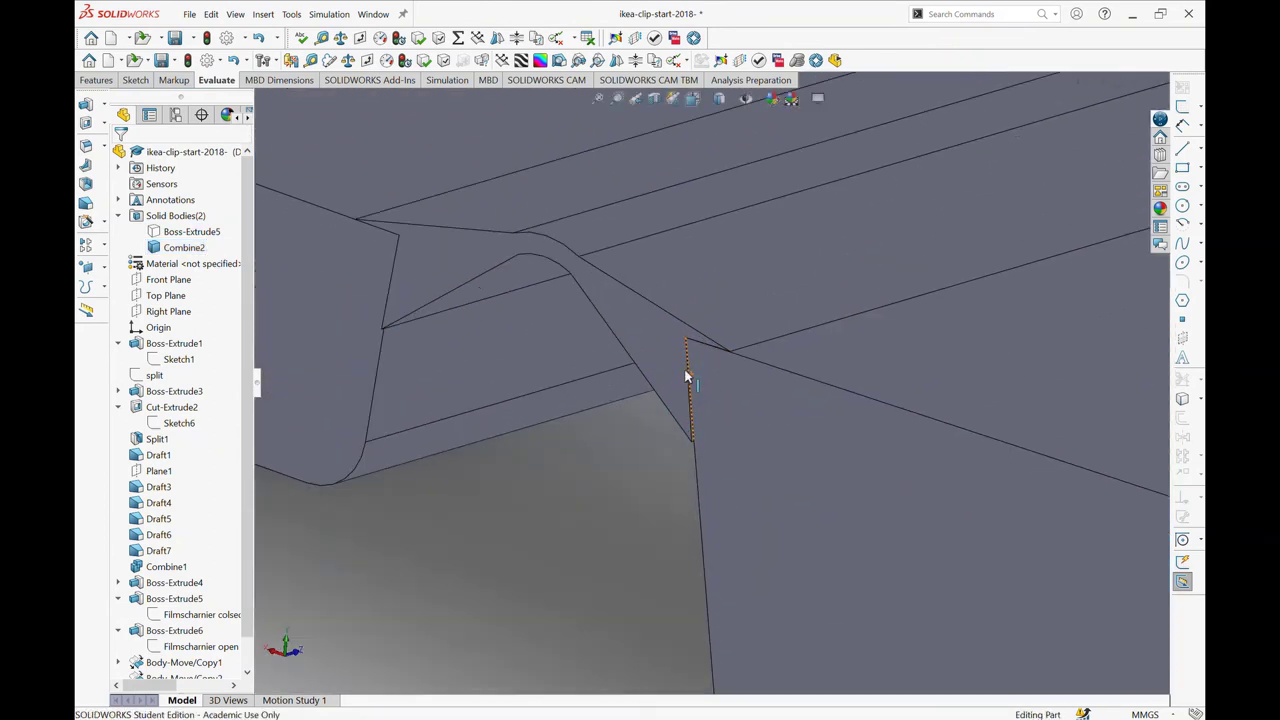
scroll(690, 400, "down", 1)
scroll(618, 328, "up", 3)
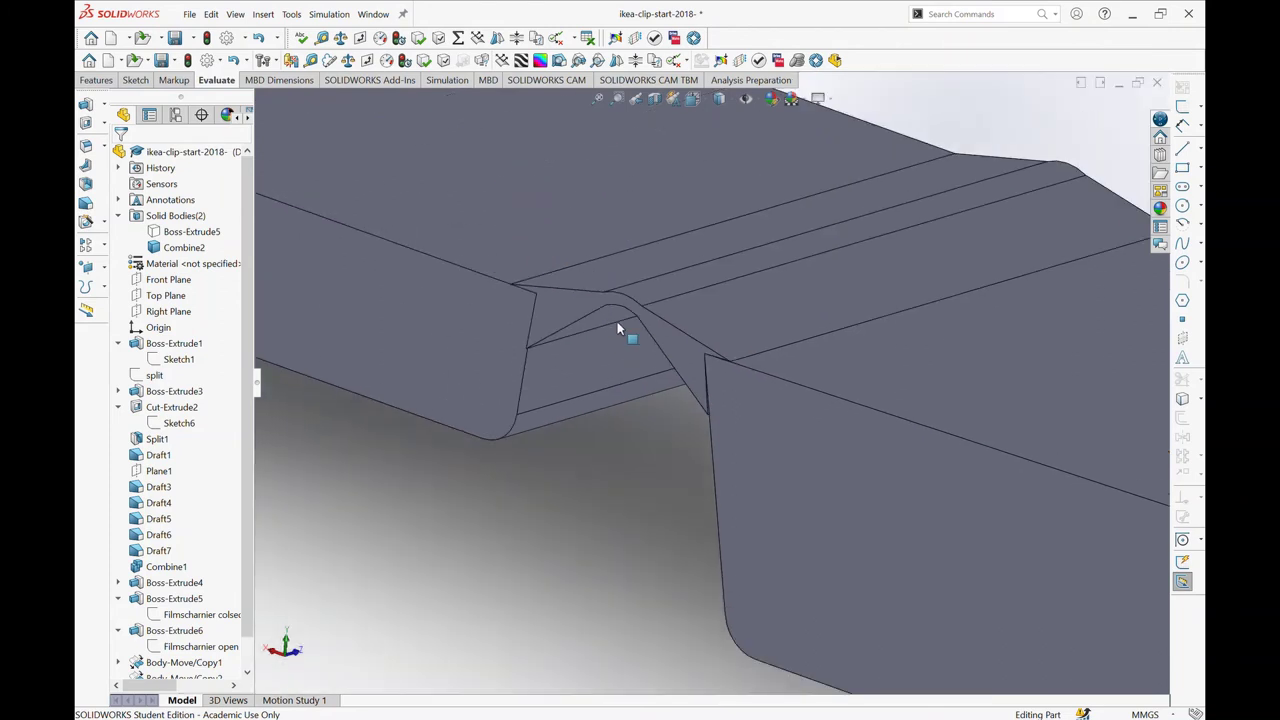
scroll(694, 400, "up", 1)
scroll(690, 397, "up", 1)
scroll(689, 397, "up", 2)
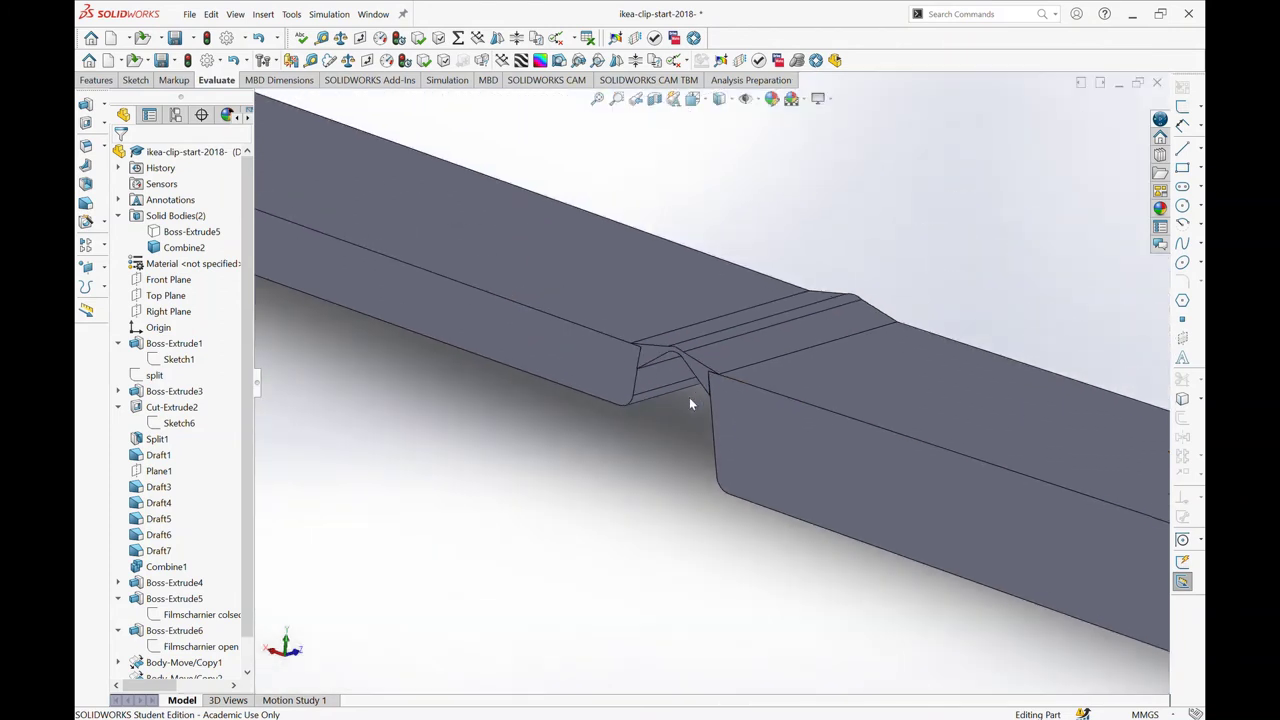
scroll(689, 397, "up", 2)
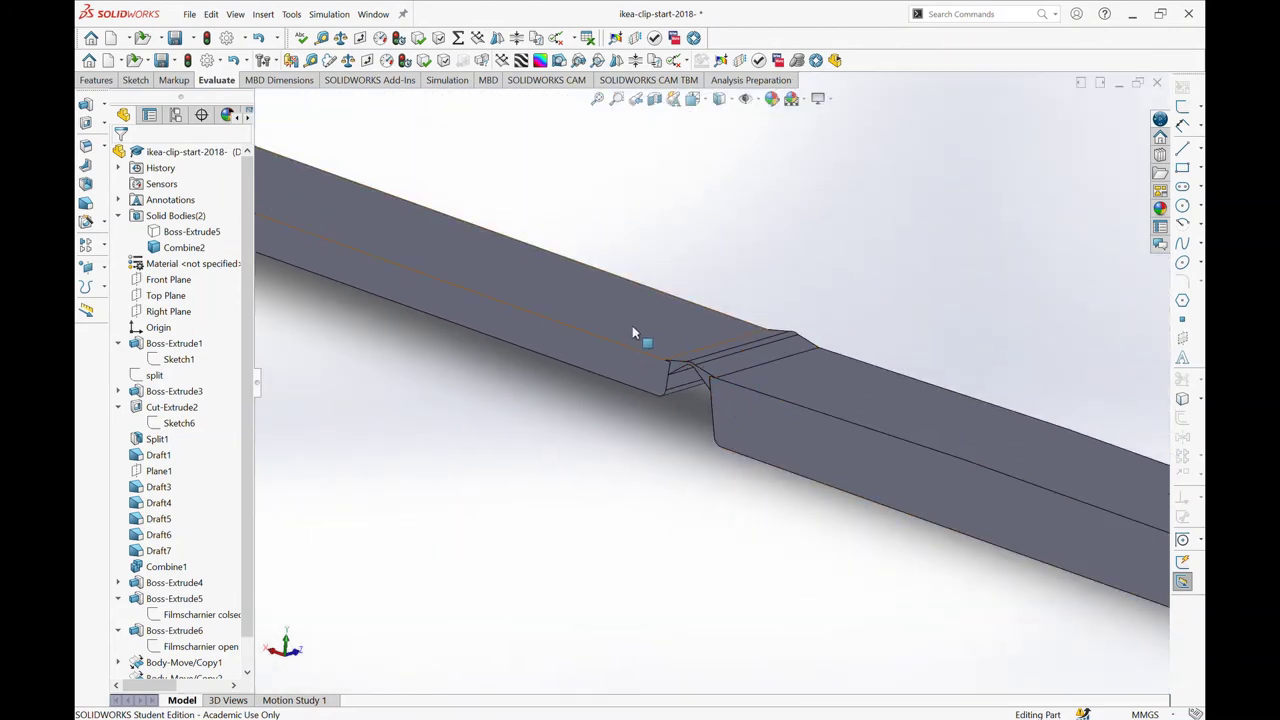
left_click(603, 330)
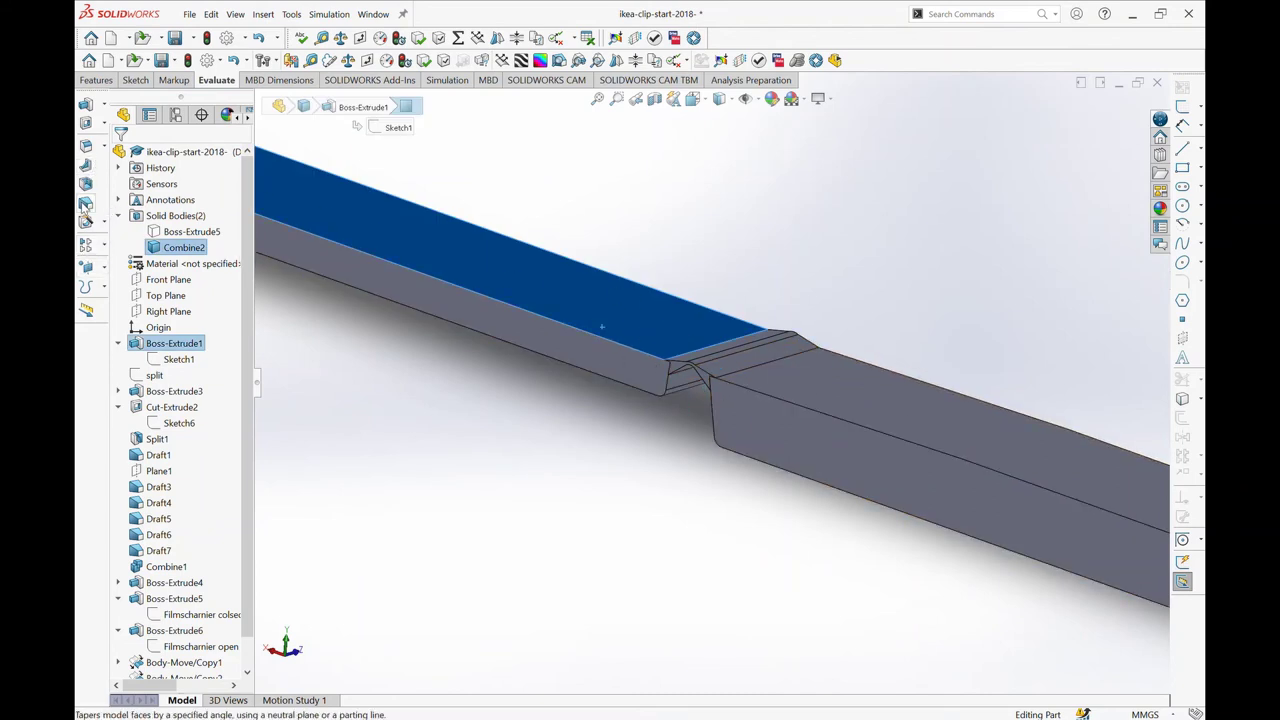
- Draft the two hinge-notch faces 2.00° from the top face neutral plane, creating Draft8
left_click(86, 205)
scroll(690, 350, "down", 2)
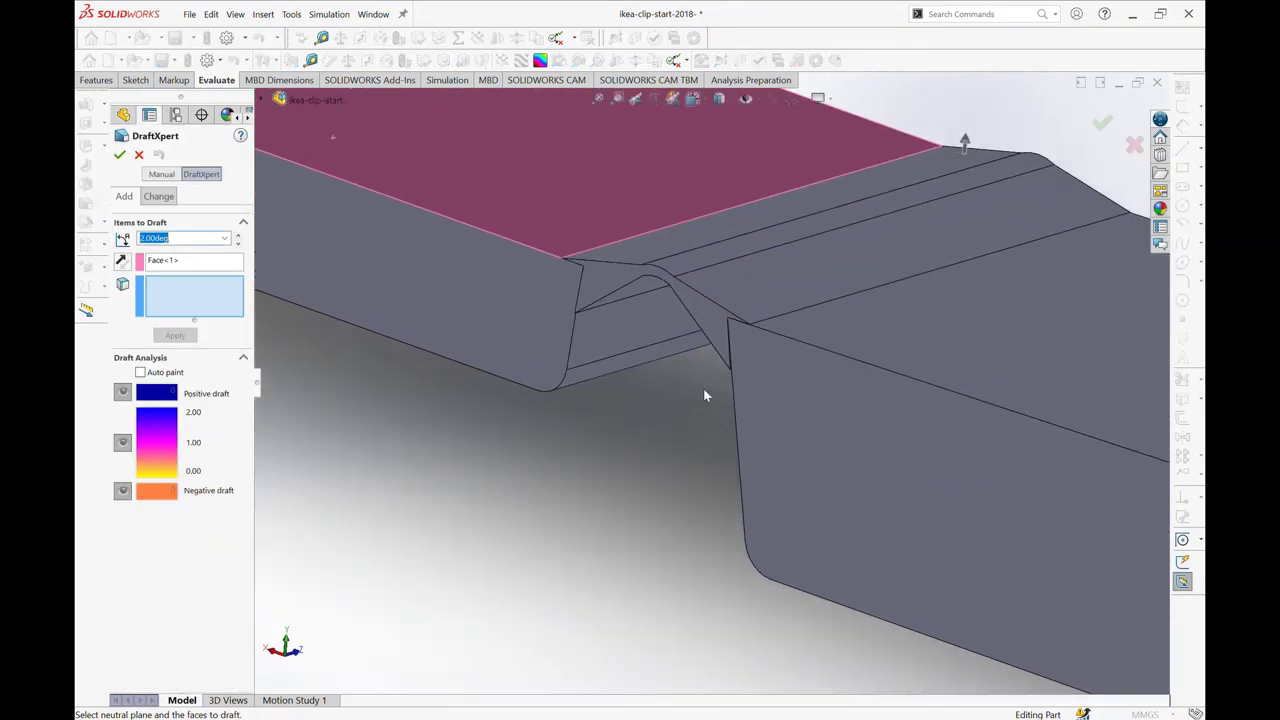
scroll(650, 260, "up", 2)
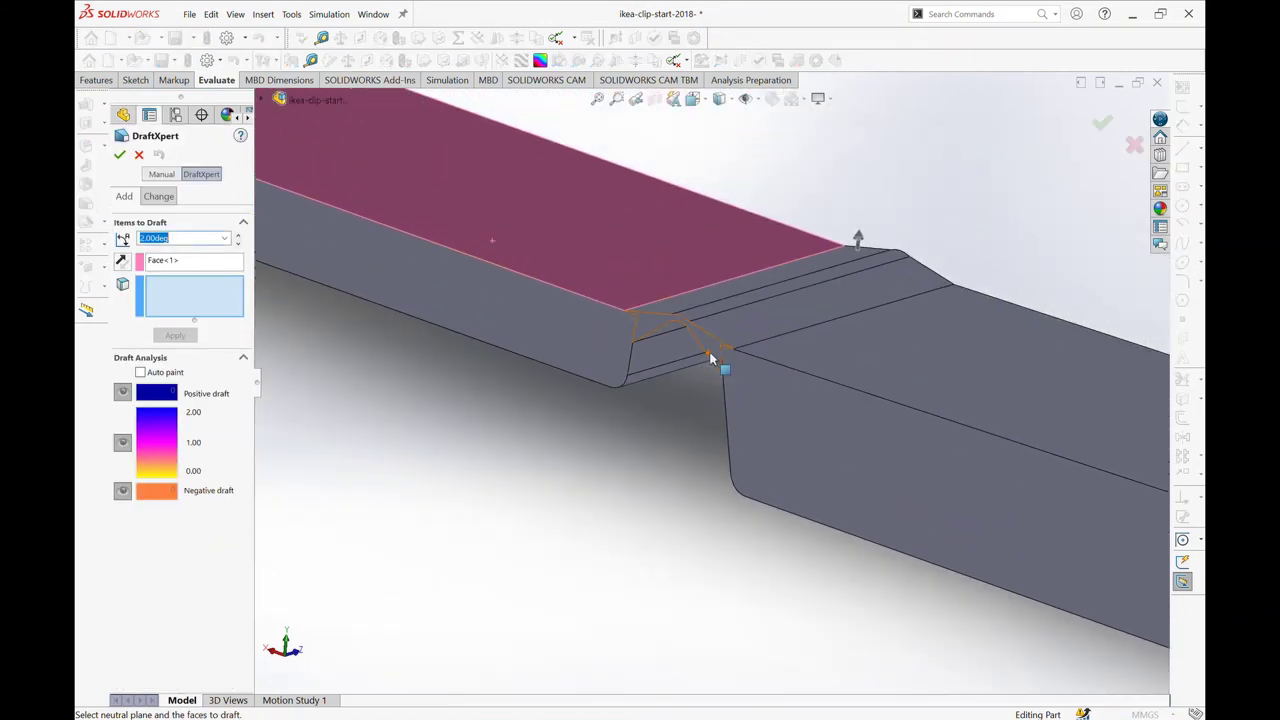
left_click(712, 358)
middle_click_drag(960, 265, 600, 300)
left_click(965, 280)
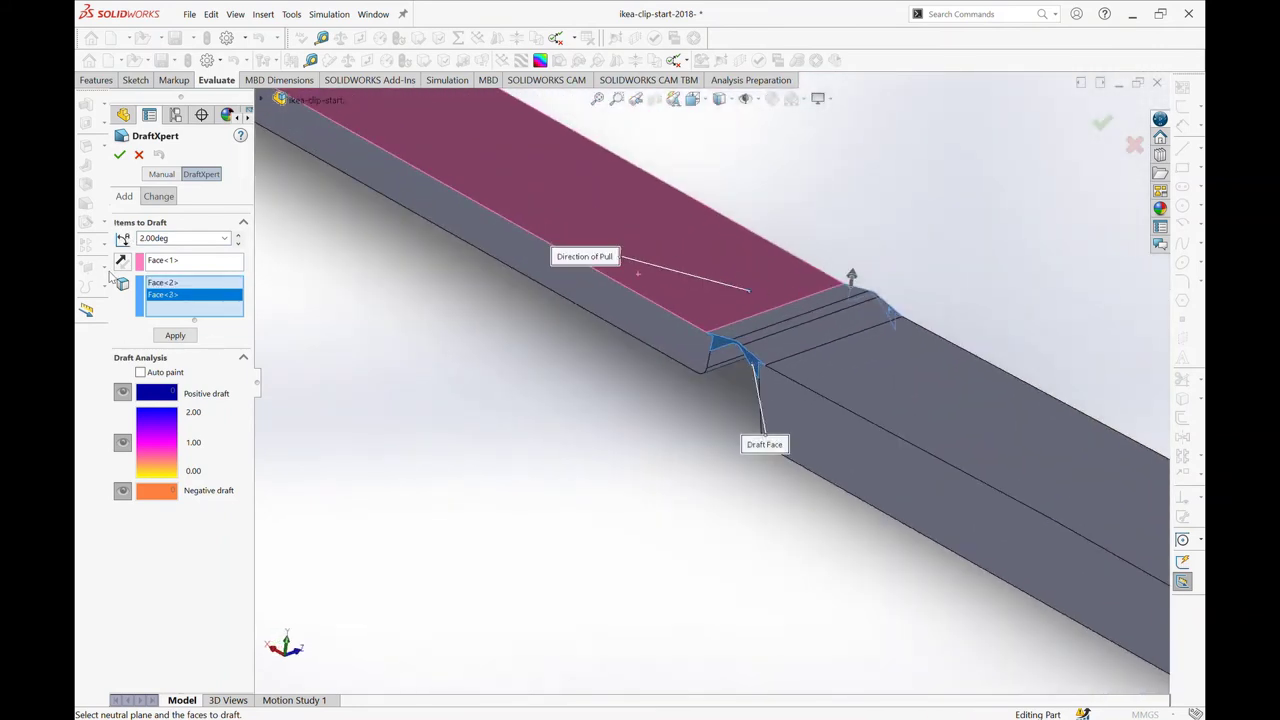
left_click(166, 240)
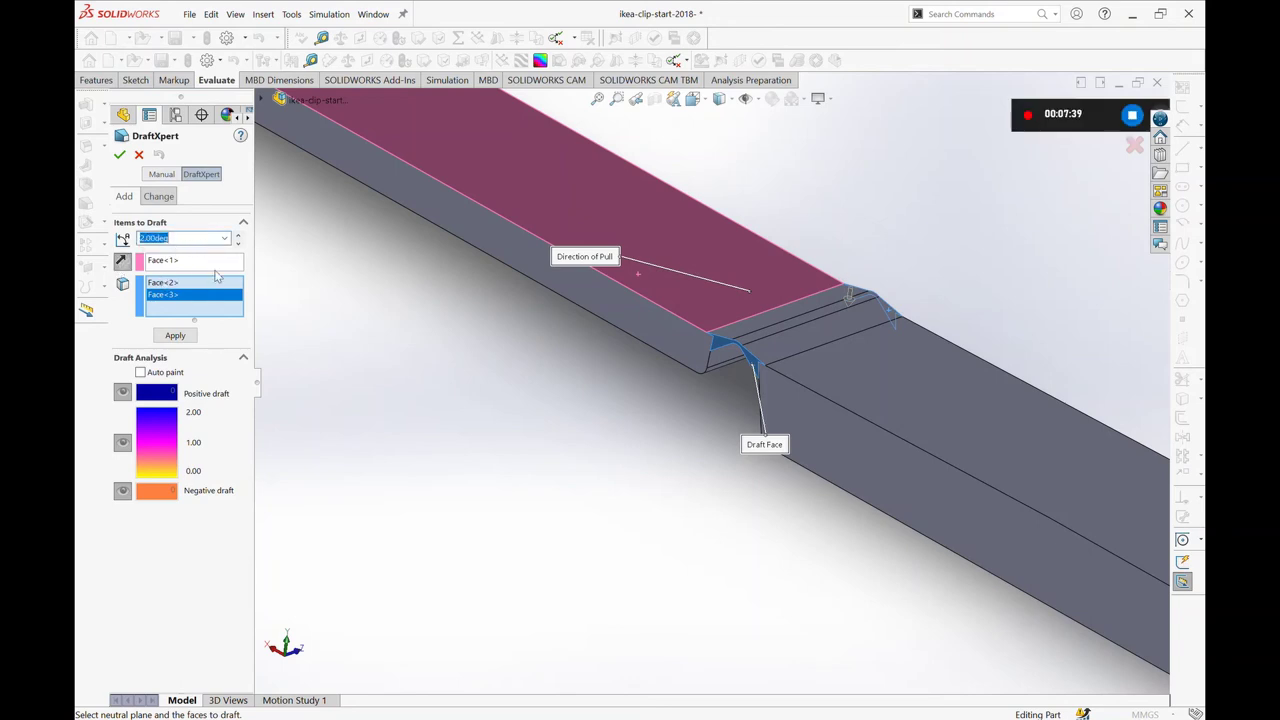
mouse_move(826, 428)
middle_mouse_down()
mouse_move(935, 429)
mouse_move(897, 422)
middle_mouse_up()
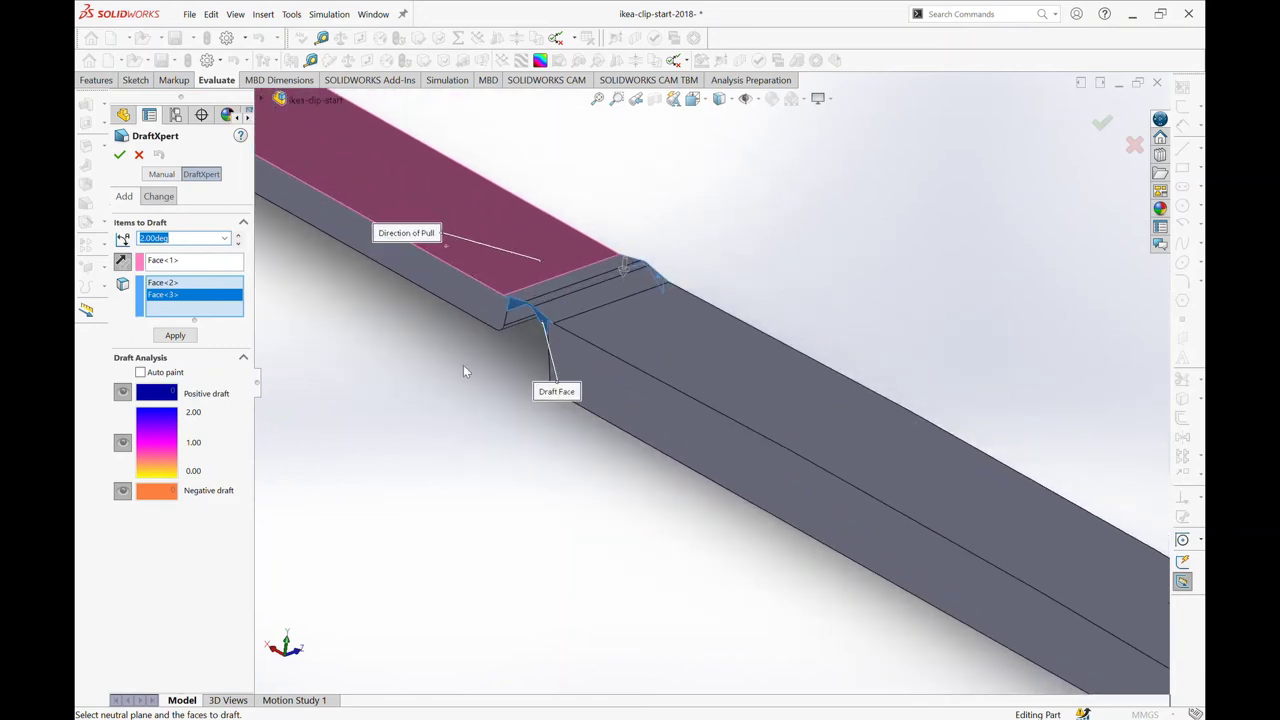
mouse_move(380, 431)
middle_mouse_down()
mouse_move(391, 408)
mouse_move(420, 400)
mouse_move(239, 333)
middle_mouse_up()
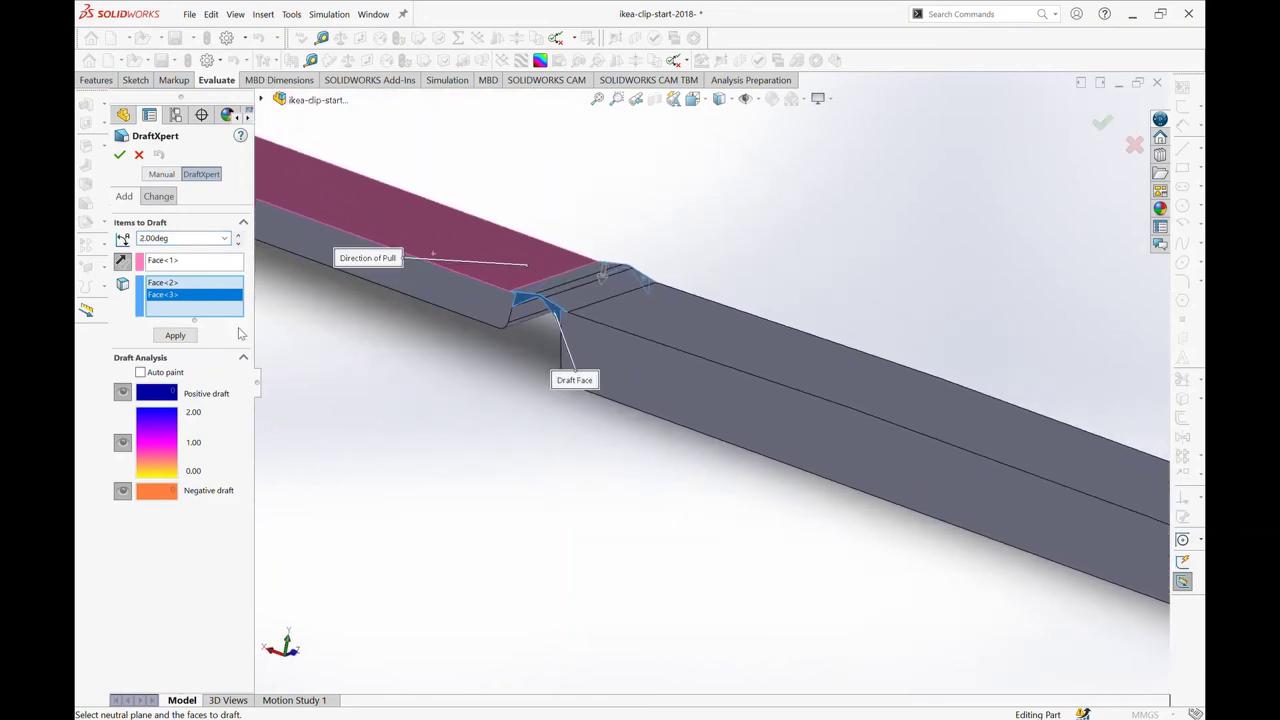
left_click(119, 155)
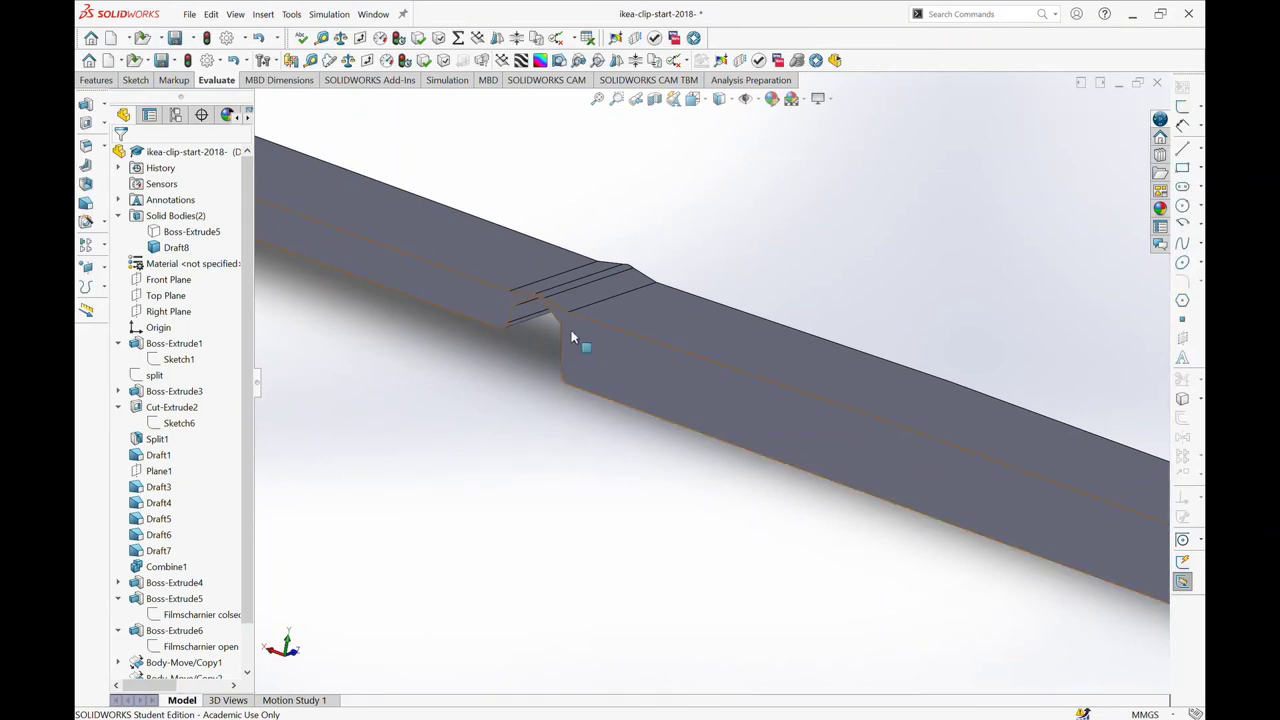
- Orbit and zoom around the clip to inspect it from side-on and diagonal views
scroll(530, 428, "up", 3)
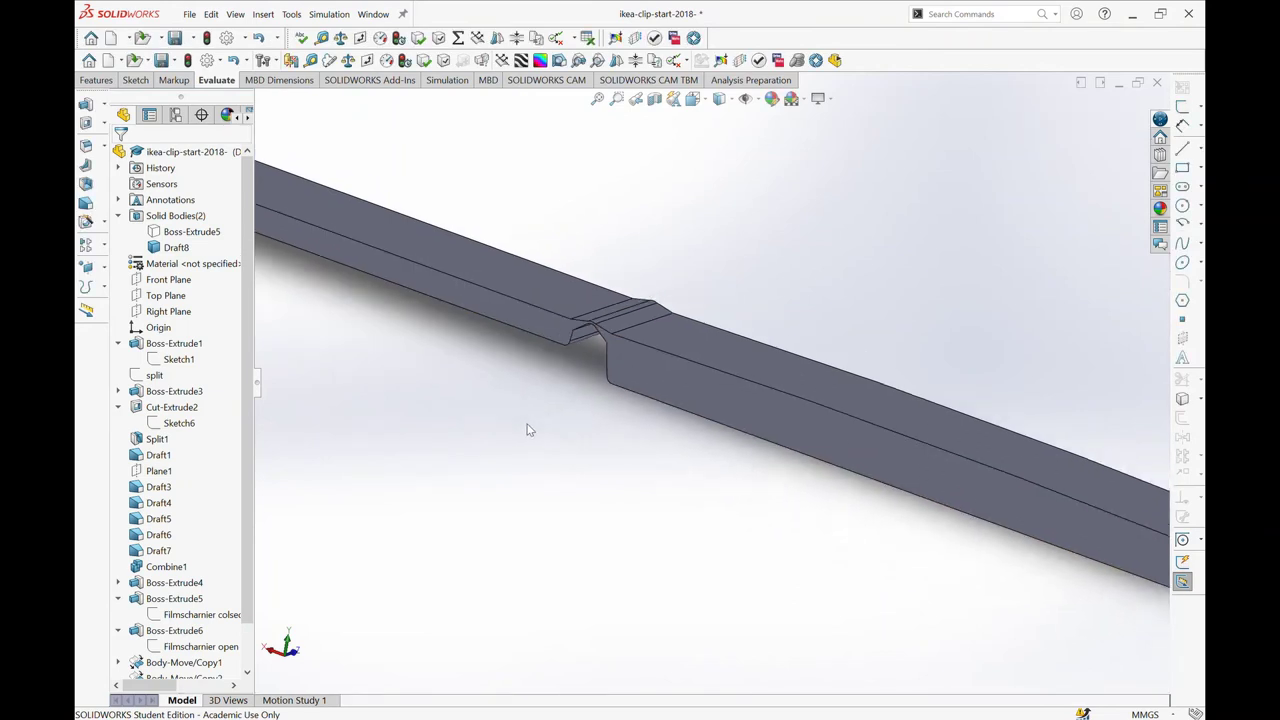
scroll(560, 400, "up", 5)
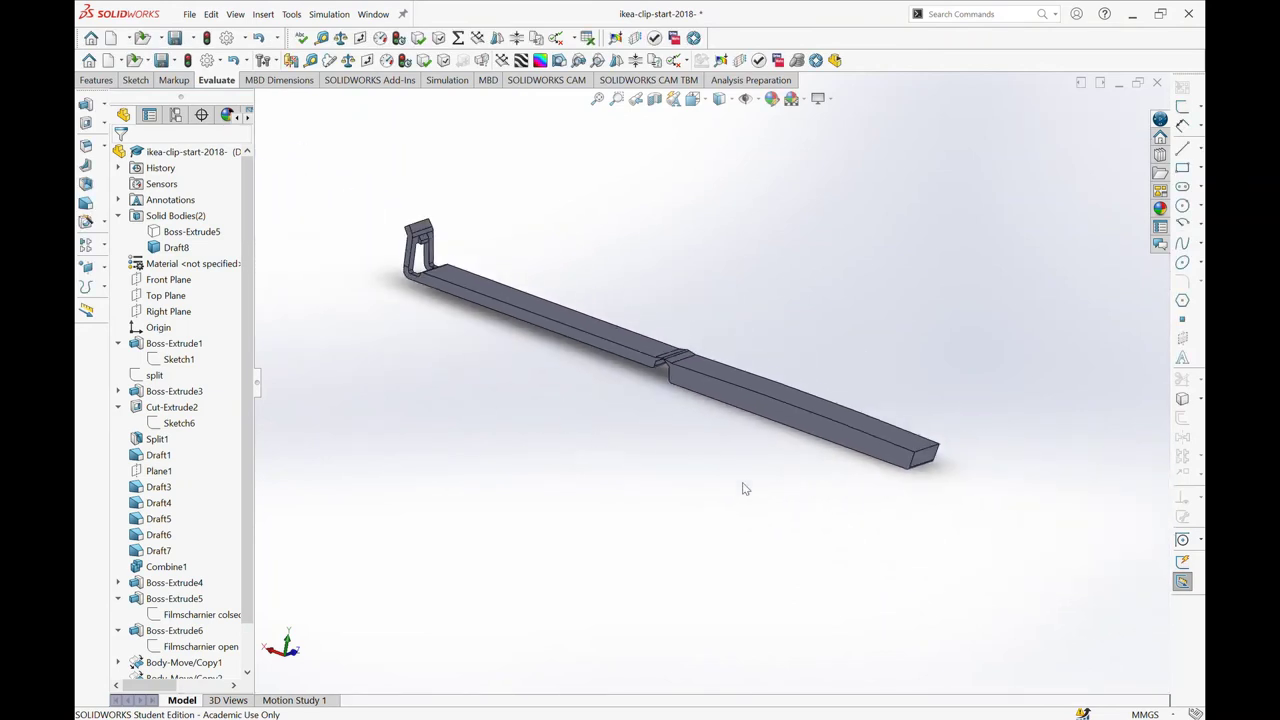
mouse_move(743, 488)
middle_mouse_down()
mouse_move(766, 449)
mouse_move(724, 498)
middle_mouse_up()
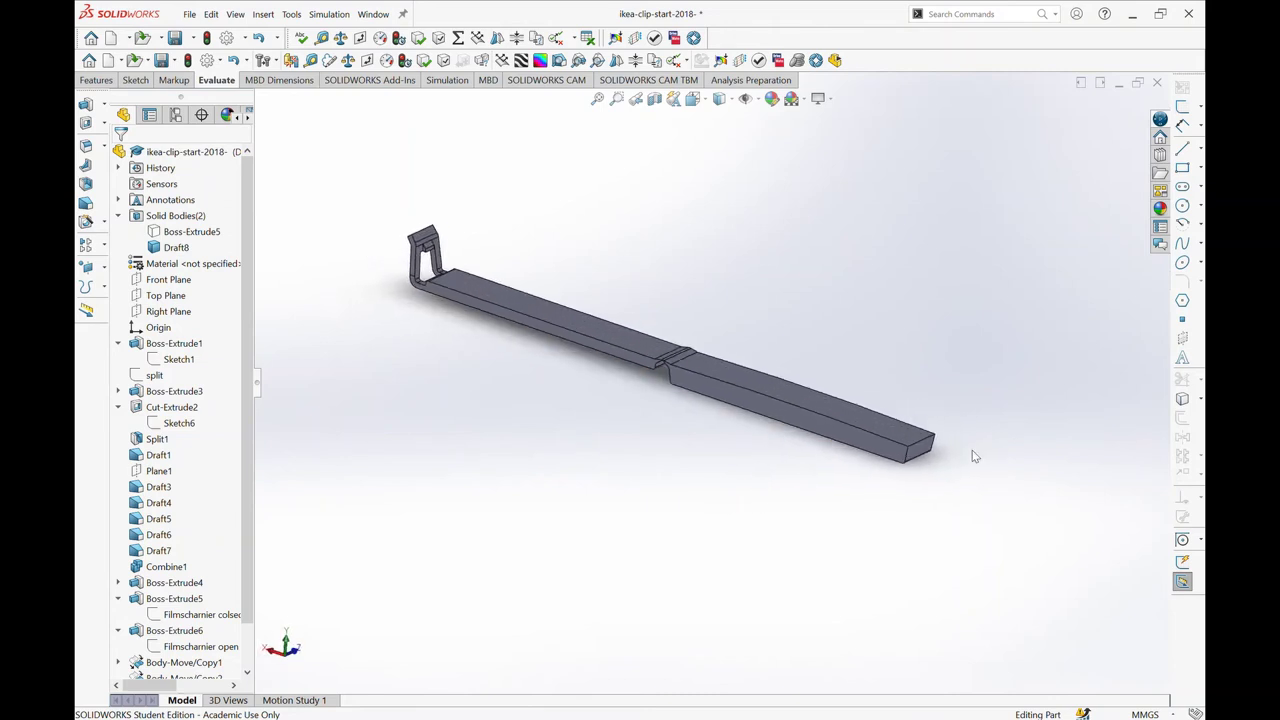
scroll(883, 477, "down", 3)
scroll(586, 449, "up", 3)
scroll(583, 446, "up", 2)
scroll(588, 431, "down", 2)
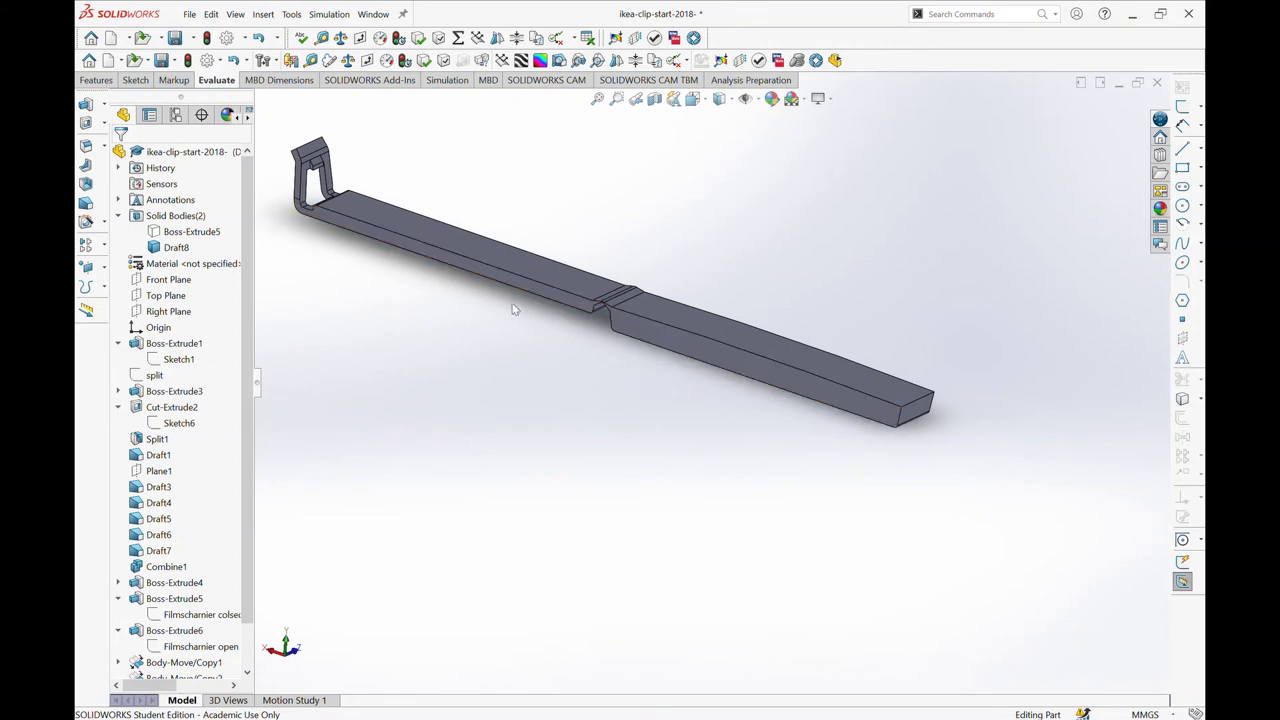
mouse_move(513, 309)
middle_mouse_down()
mouse_move(552, 260)
mouse_move(457, 320)
middle_mouse_up()
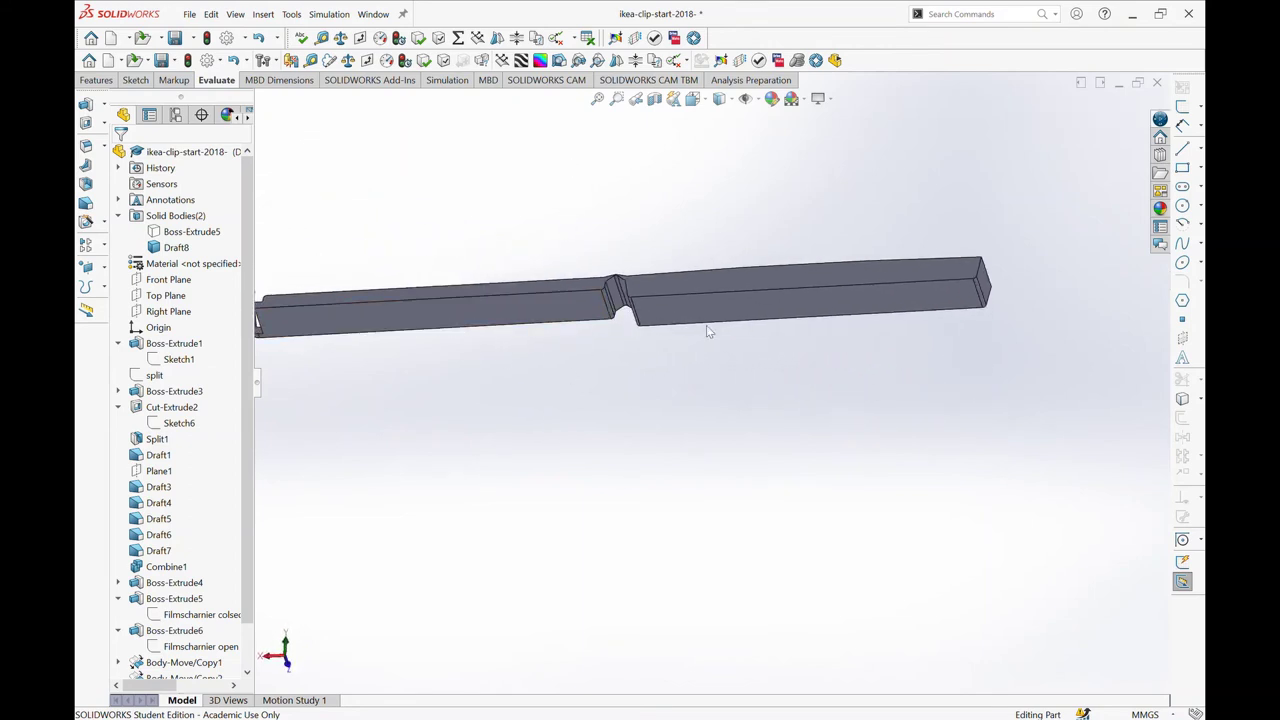
mouse_move(706, 326)
middle_mouse_down()
mouse_move(729, 277)
mouse_move(675, 419)
middle_mouse_up()
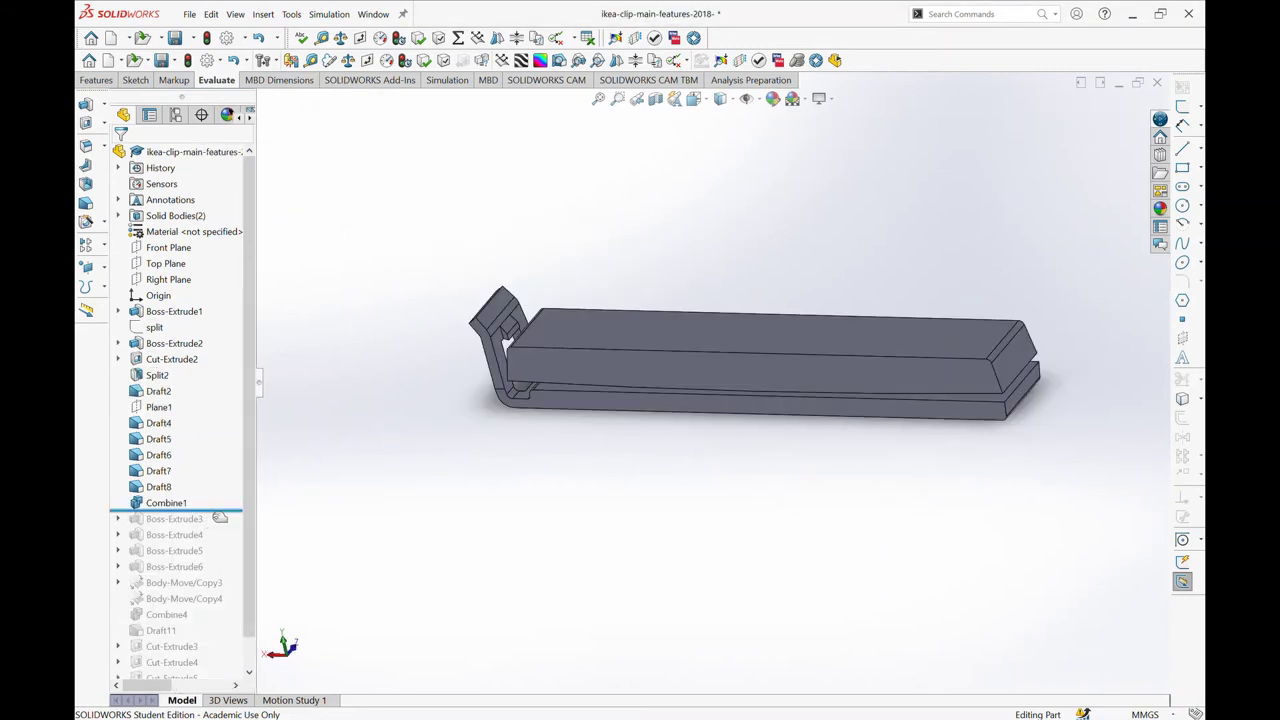
- Roll the reference part forward past Draft11 to include Cut-Extrude3
mouse_move(219, 518)
left_mouse_down()
mouse_move(215, 640)
mouse_move(215, 610)
left_mouse_up()
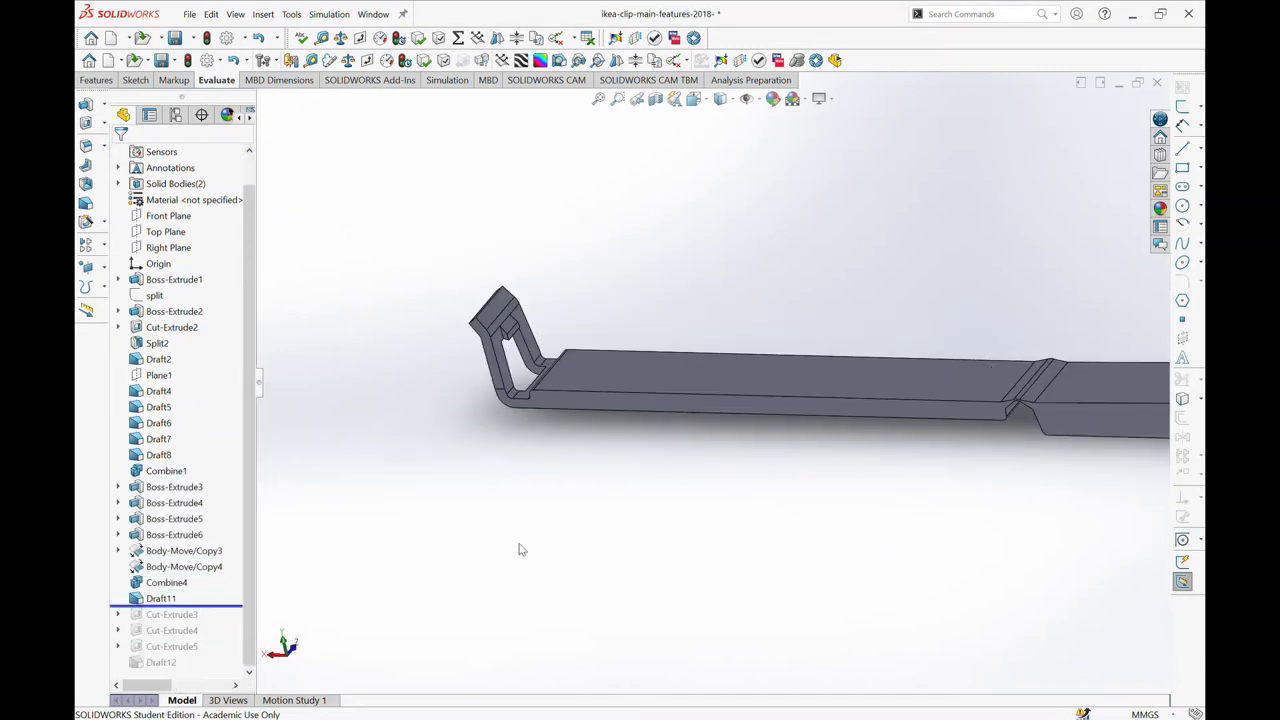
scroll(787, 538, "up", 3)
scroll(786, 534, "down", 3)
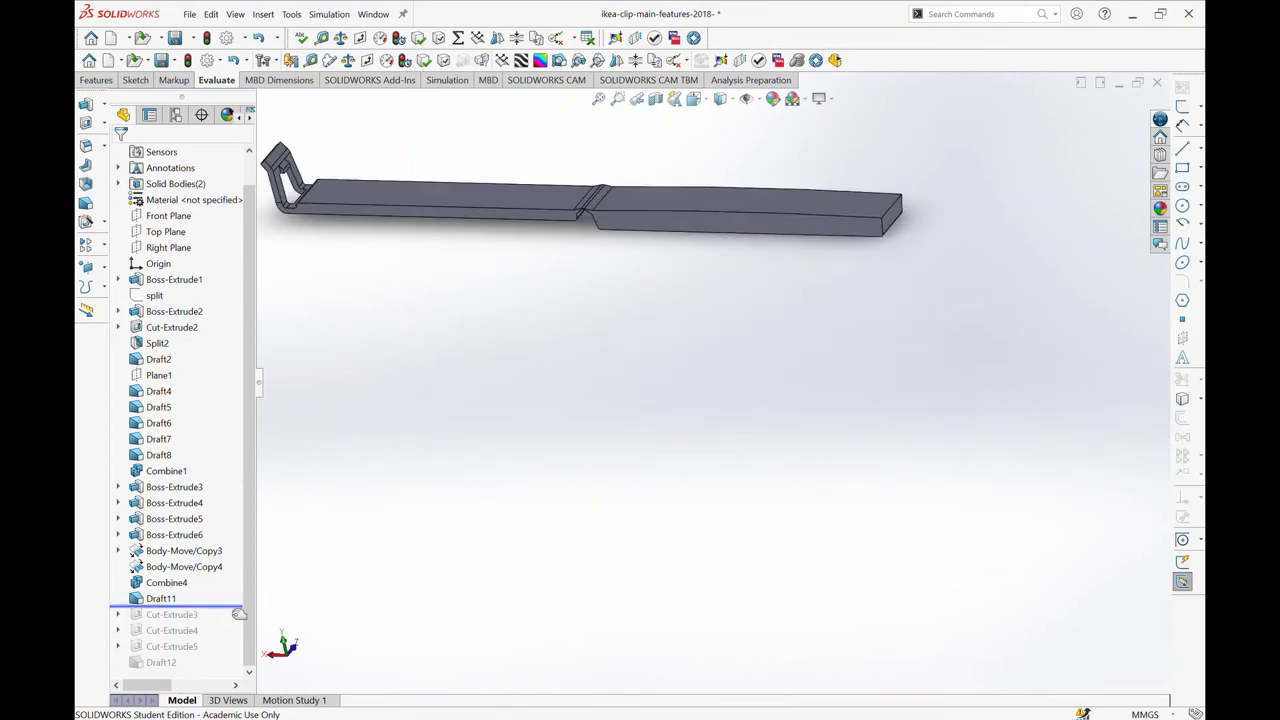
left_click_drag(239, 613, 235, 624)
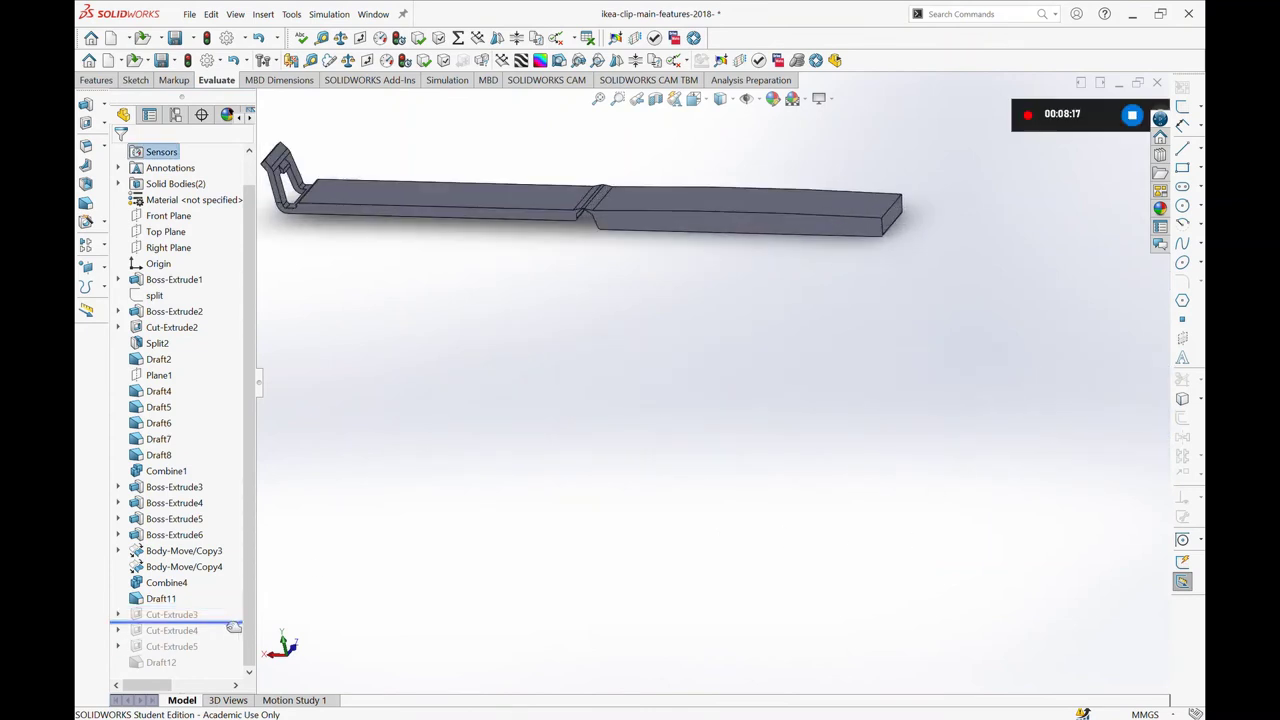
left_click(178, 617)
- Expand Cut-Extrude3 and display Sketch6 to inspect the pocket's dimensions
middle_click_drag(480, 451, 504, 340)
scroll(506, 279, "up", 2)
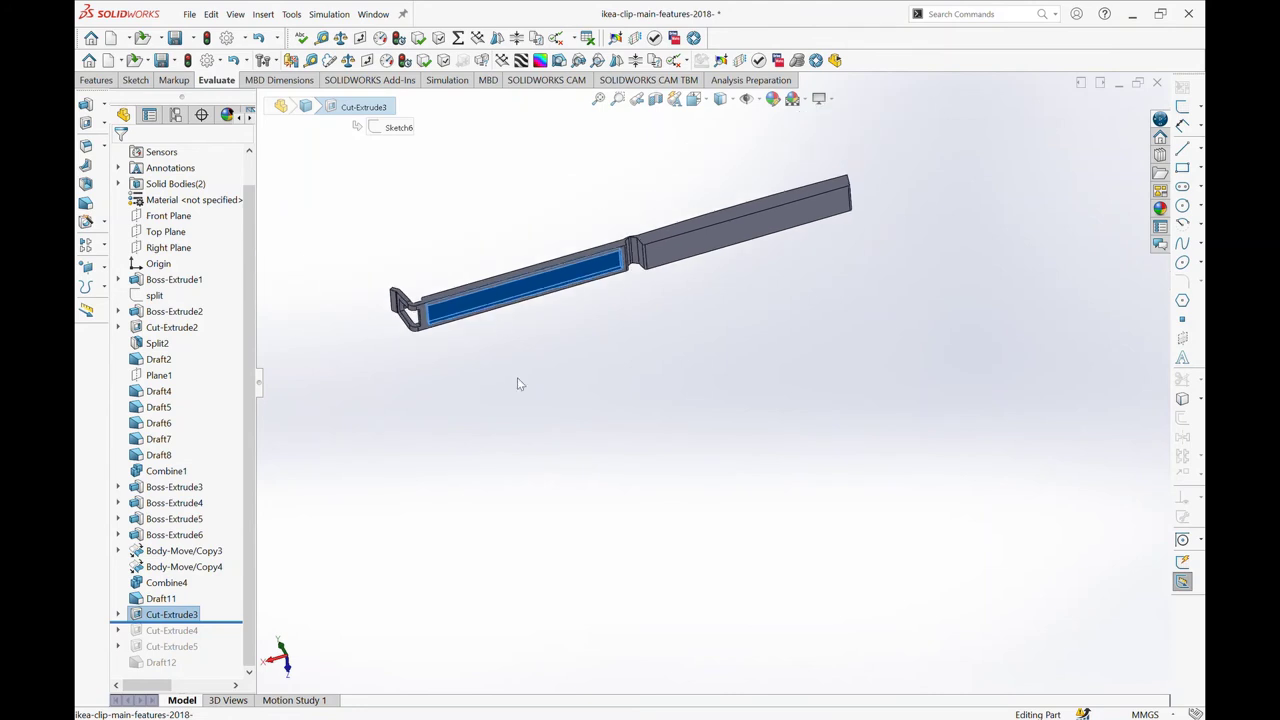
left_click(117, 614)
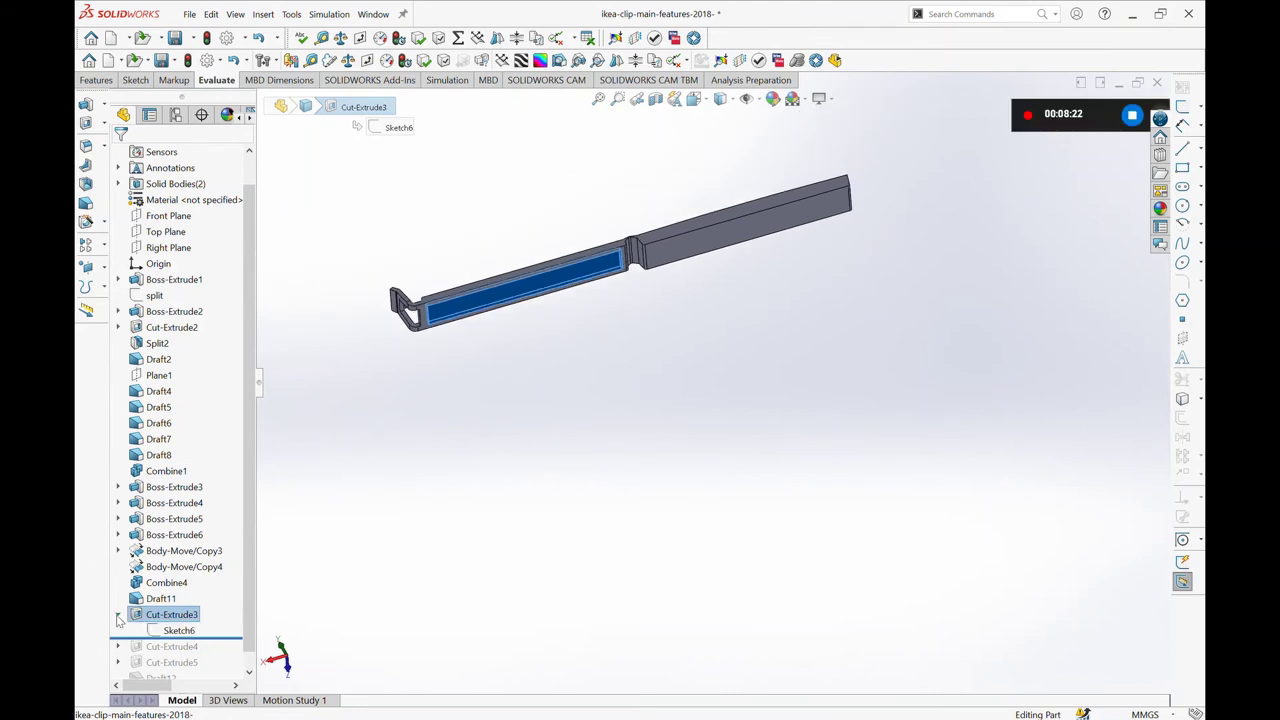
left_click(179, 630)
middle_click_drag(466, 491, 474, 455)
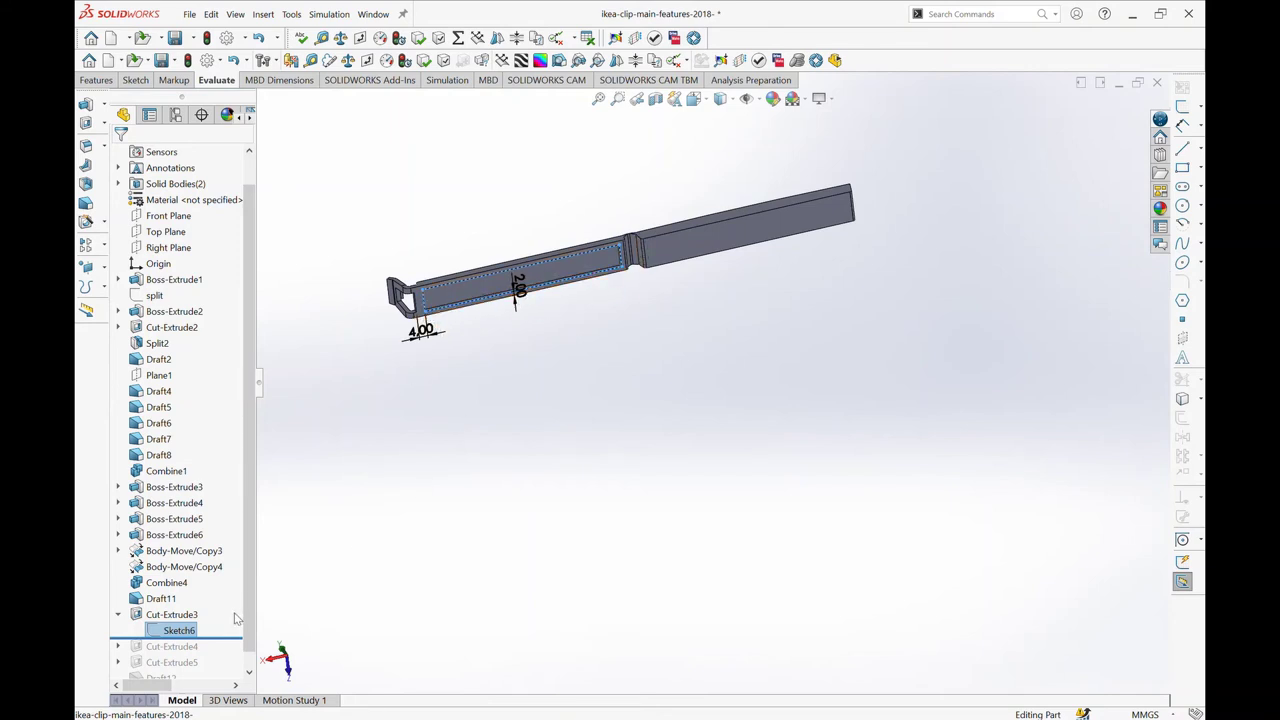
left_click(422, 591)
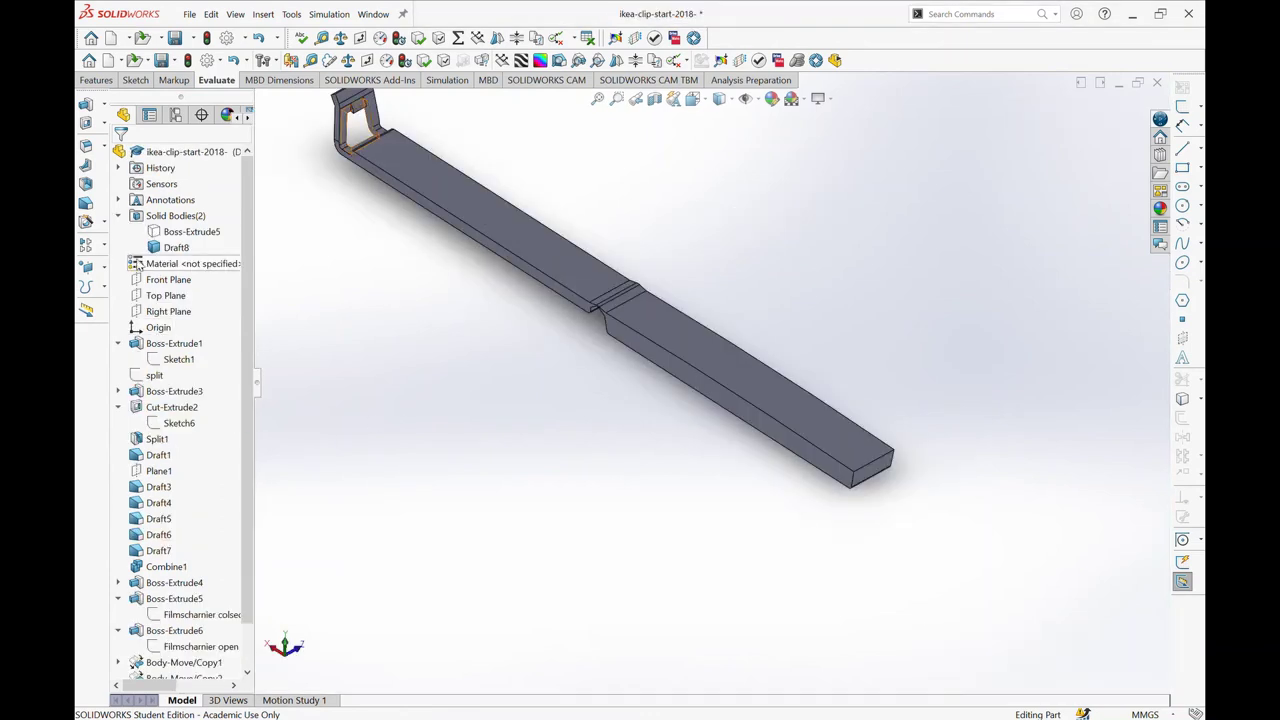
- Start a new sketch on the clip's long flat face
left_click(117, 408)
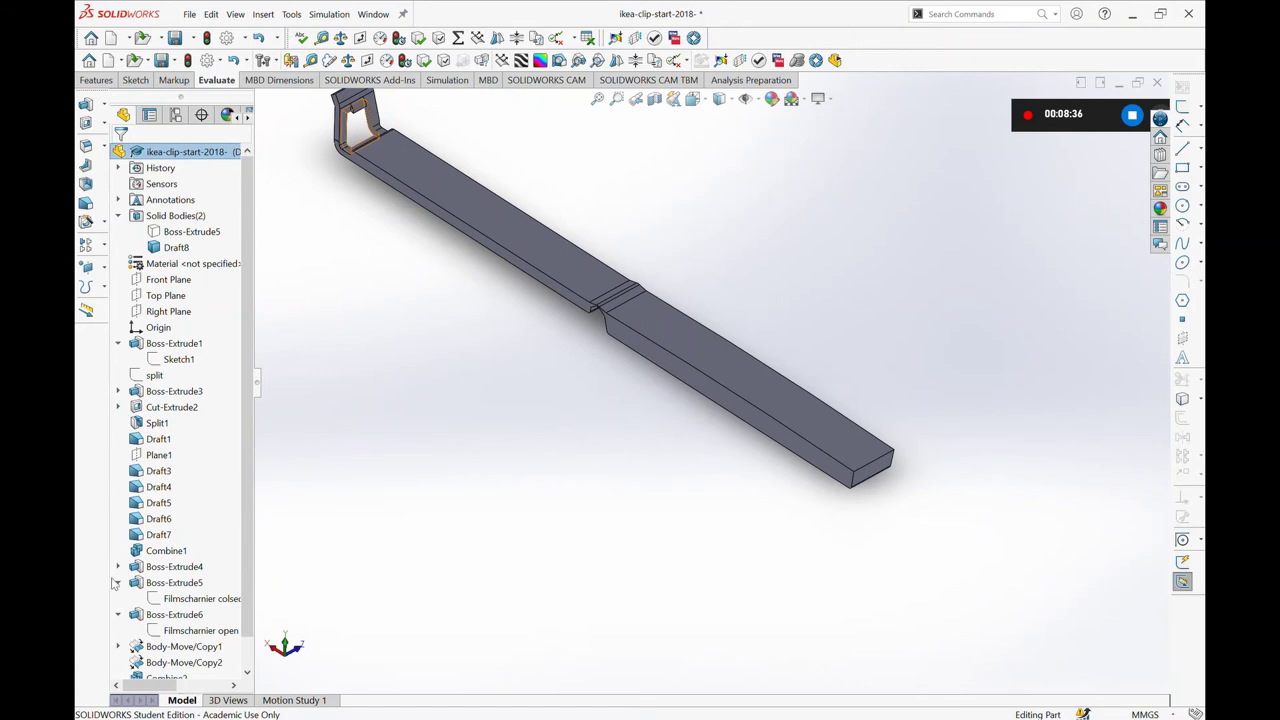
mouse_move(510, 413)
middle_mouse_down()
mouse_move(531, 317)
mouse_move(594, 223)
mouse_move(625, 103)
middle_mouse_up()
left_click(415, 278)
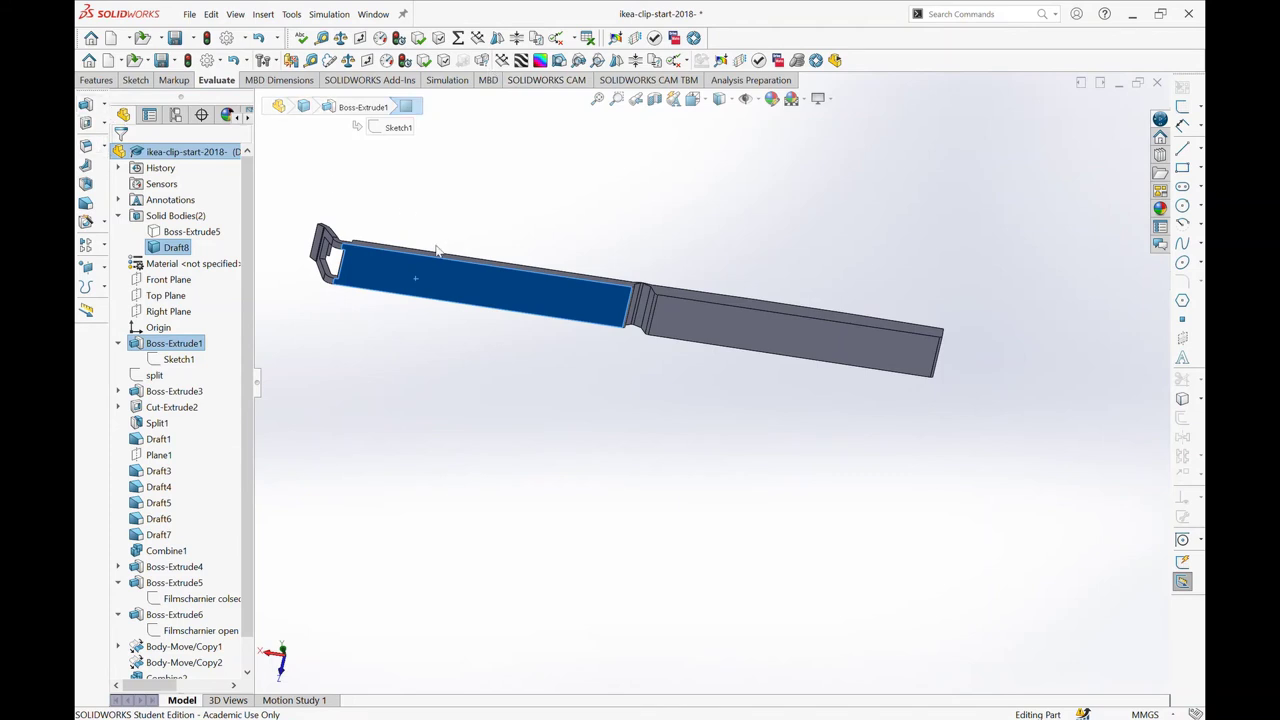
left_click(1184, 106)
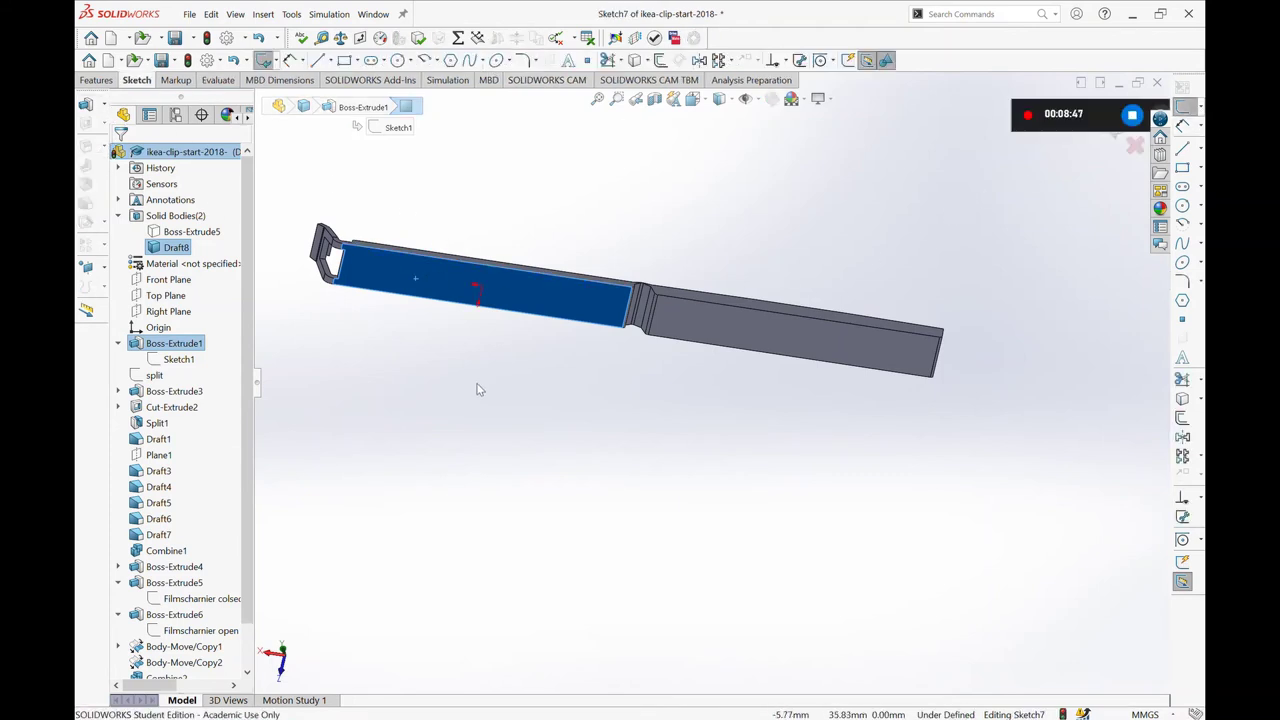
- Draw a corner rectangle on the face from the hook end to just before the film hinge
scroll(486, 286, "down", 3)
middle_click_drag(582, 190, 695, 248, "ctrl")
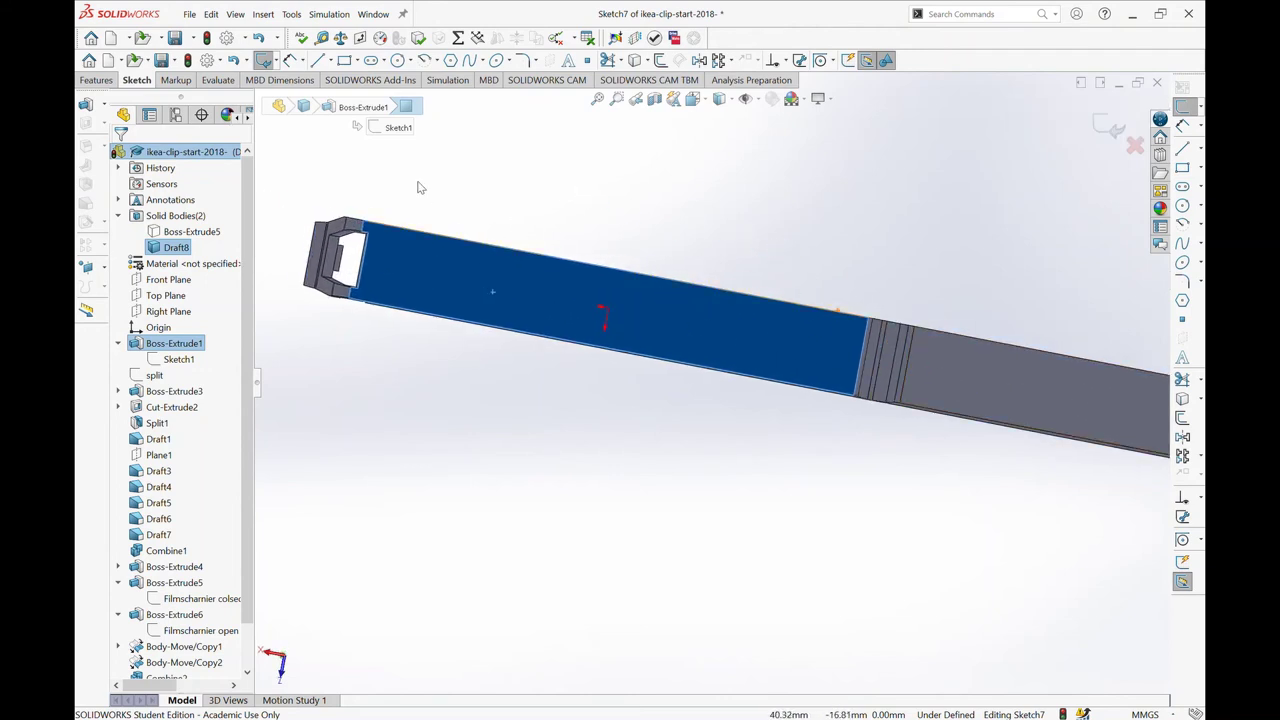
left_click(343, 60)
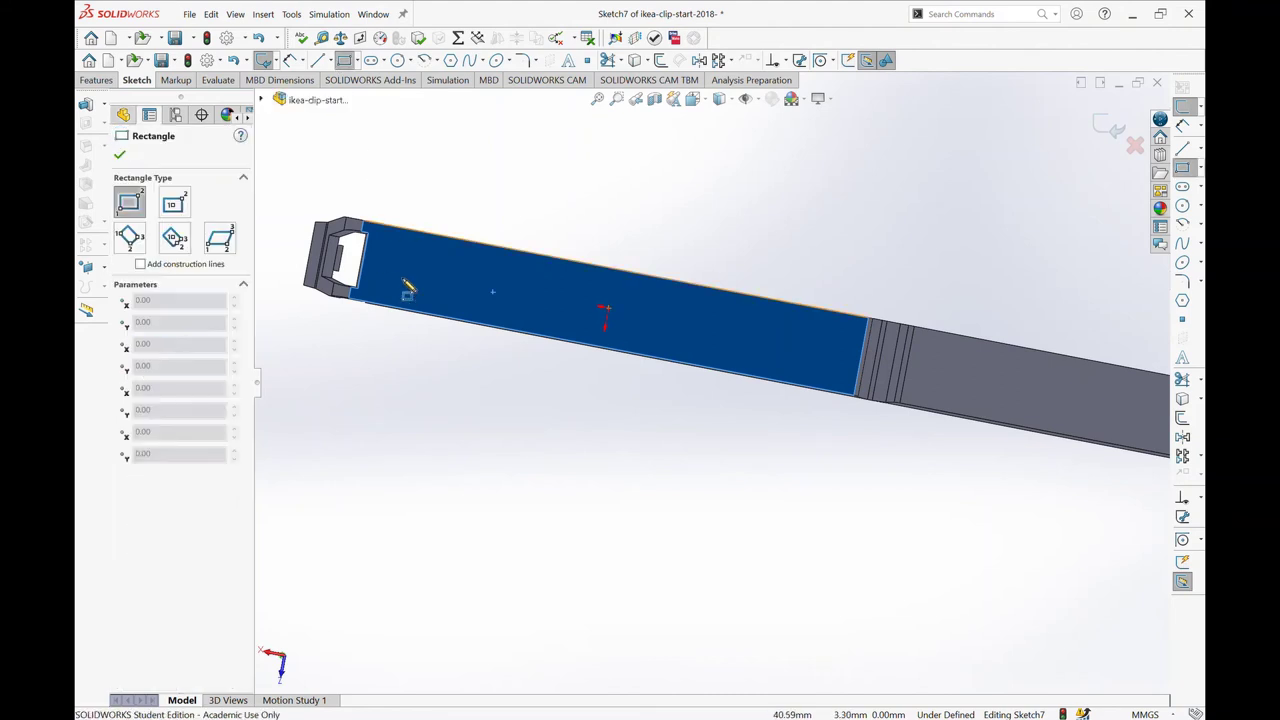
left_click(410, 249)
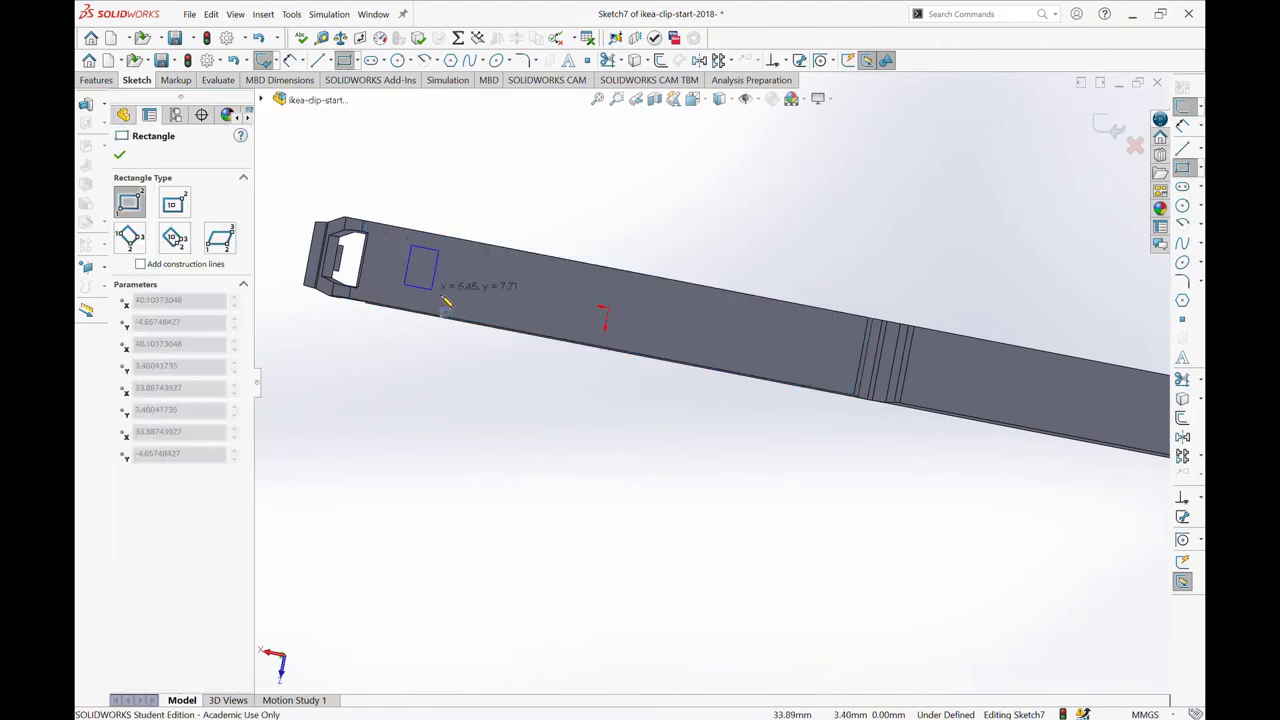
left_click(841, 383)
key("Escape")
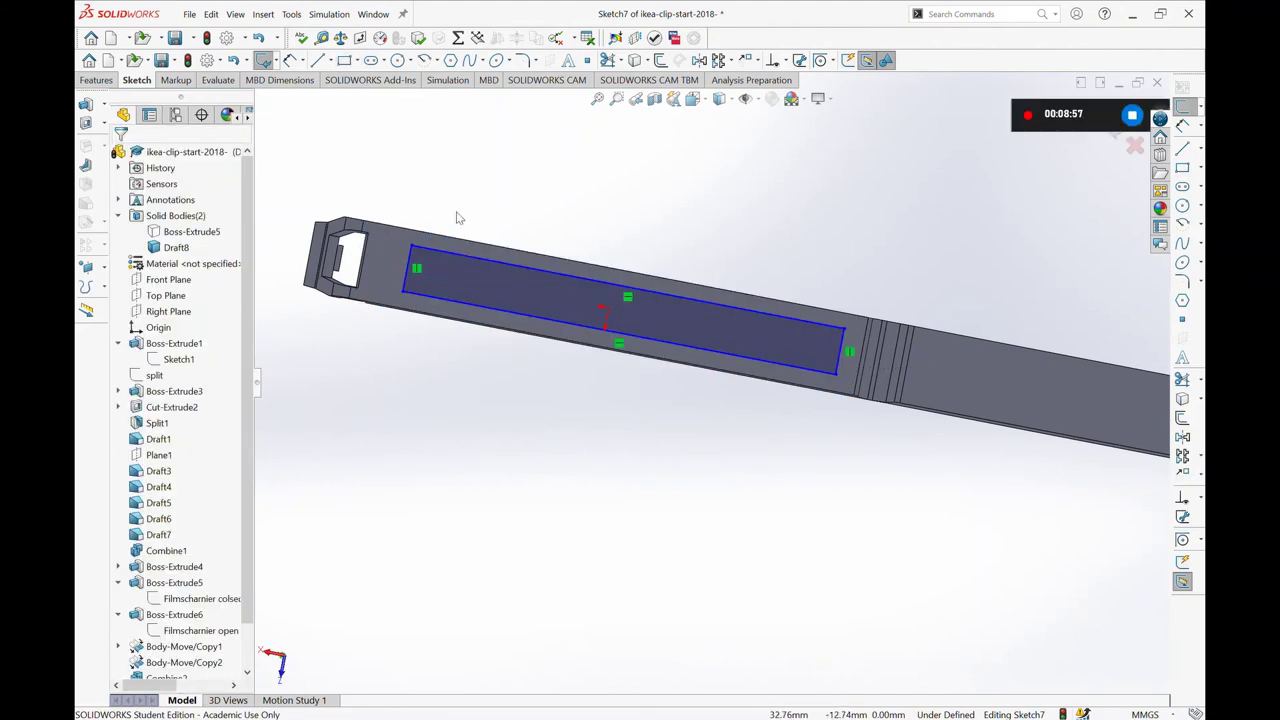
mouse_move(823, 240)
middle_mouse_down()
mouse_move(449, 302)
mouse_move(467, 257)
middle_mouse_up()
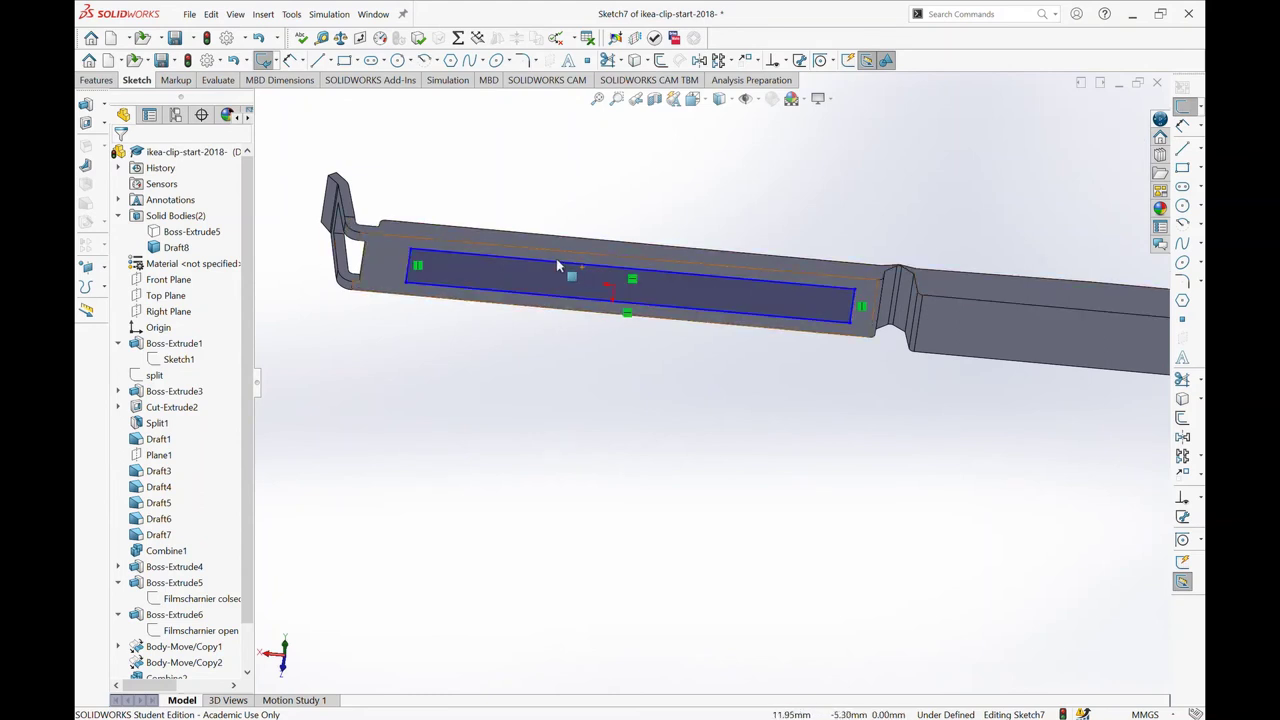
left_click(290, 61)
- Dimension the rectangle's top, bottom and hinge-side gaps to the face edges at 2.00 mm
left_click(497, 256)
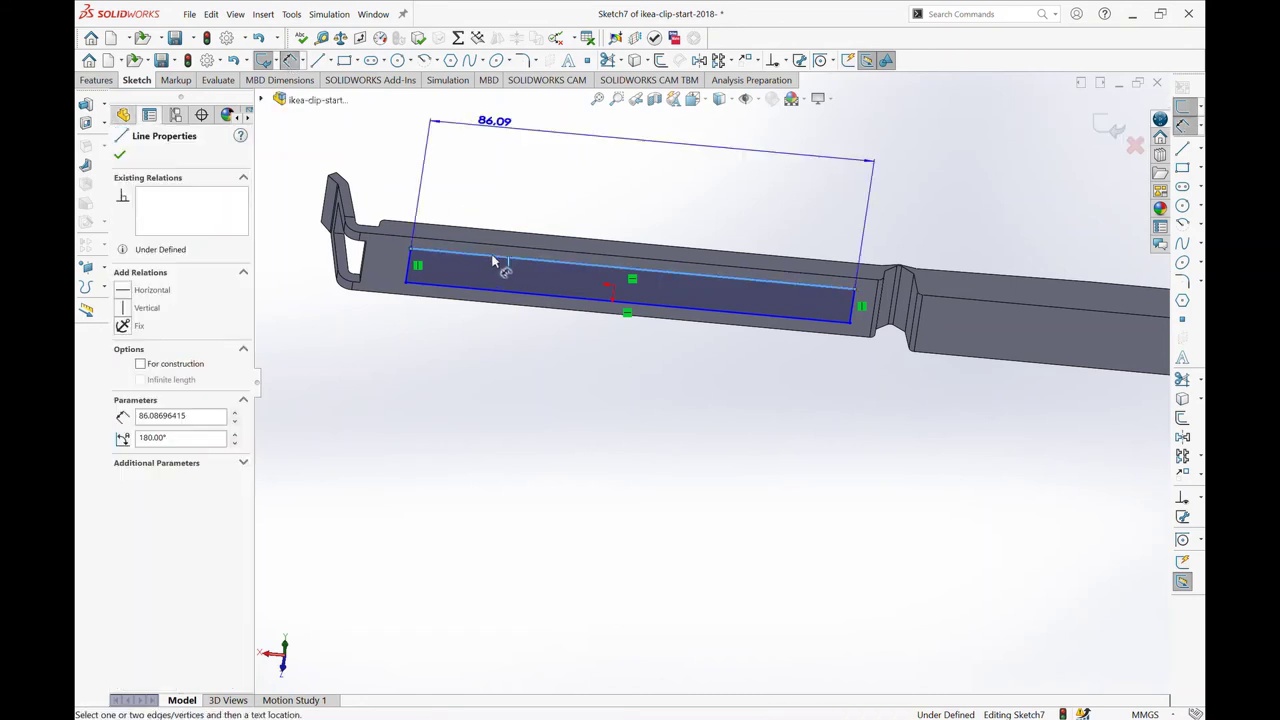
left_click(500, 249)
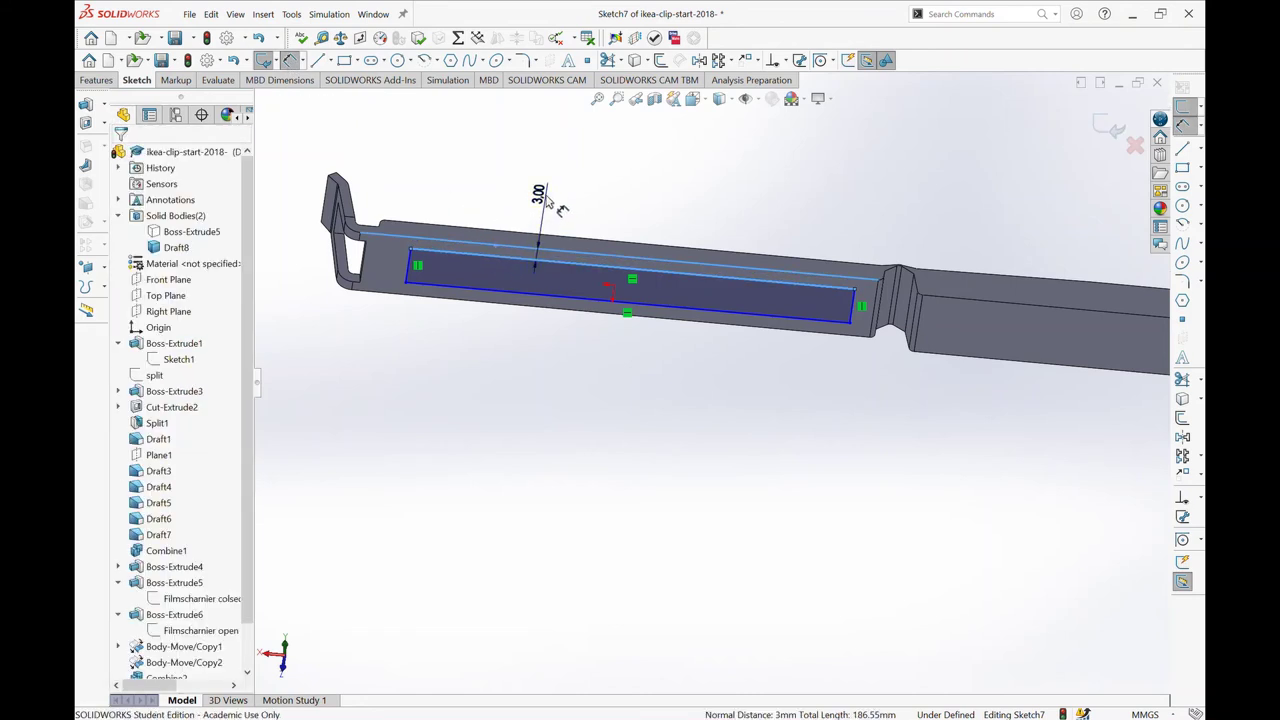
left_click(545, 198)
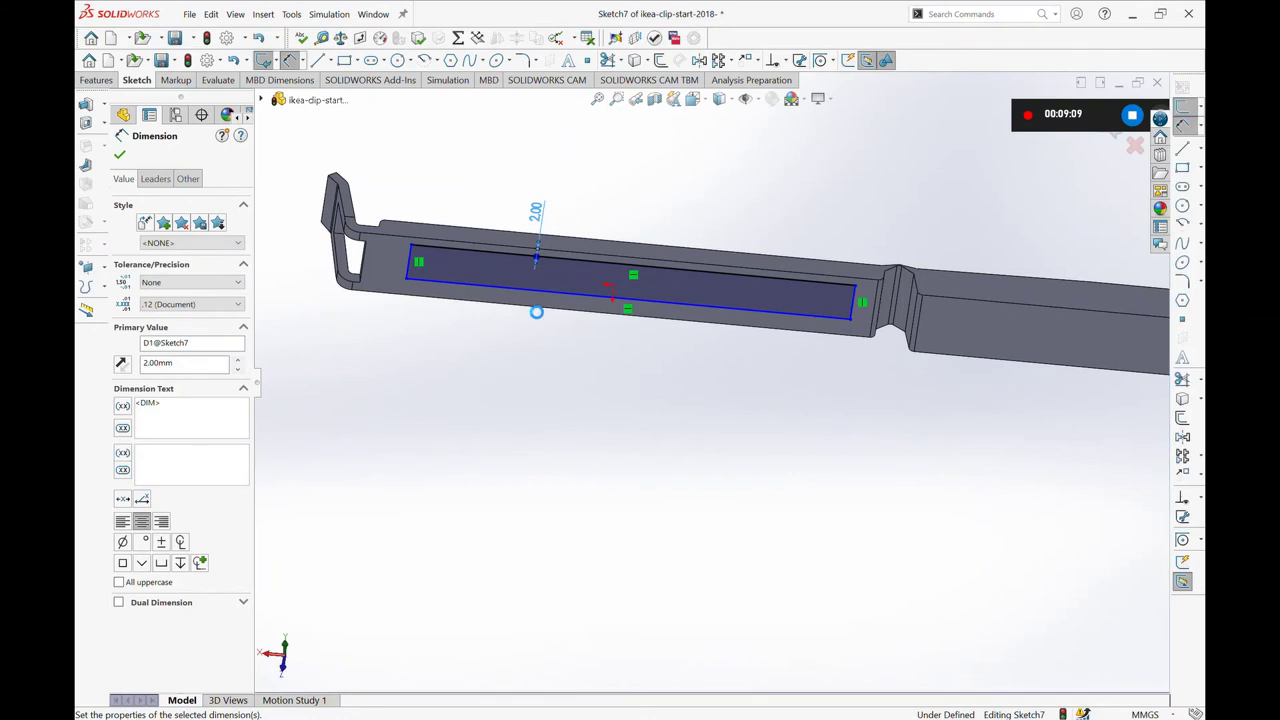
left_click(535, 298)
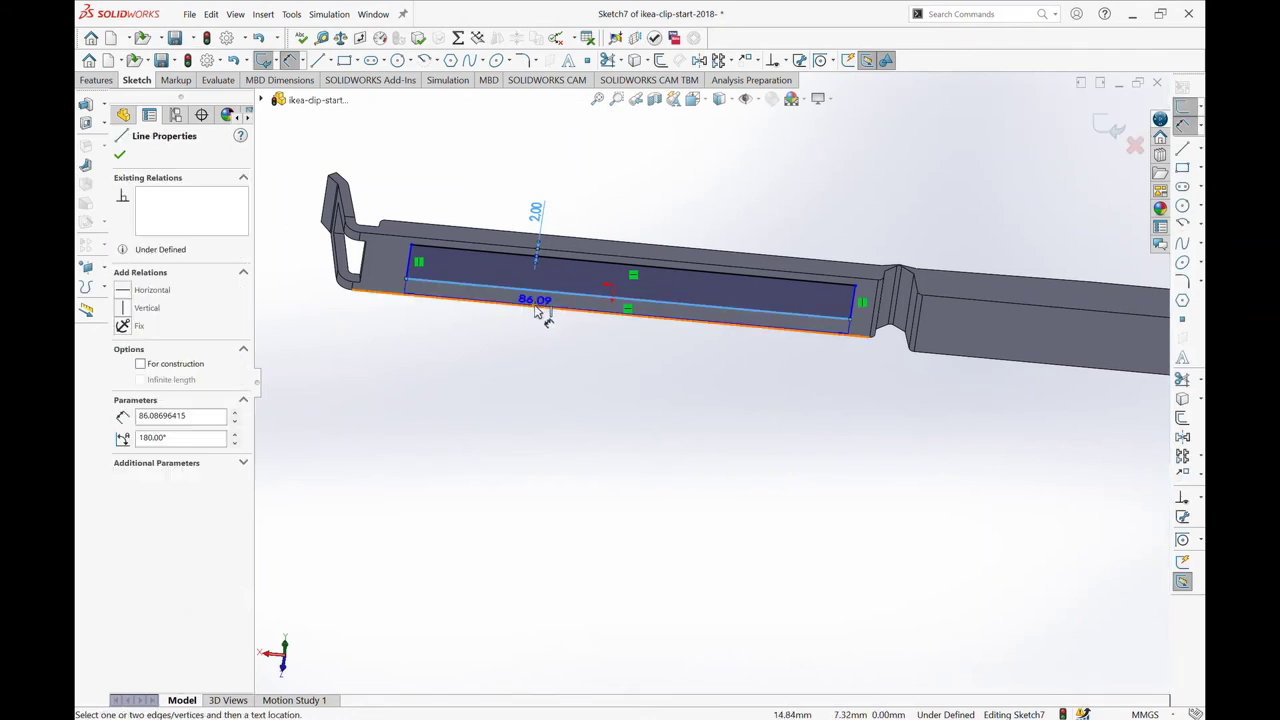
left_click(505, 368)
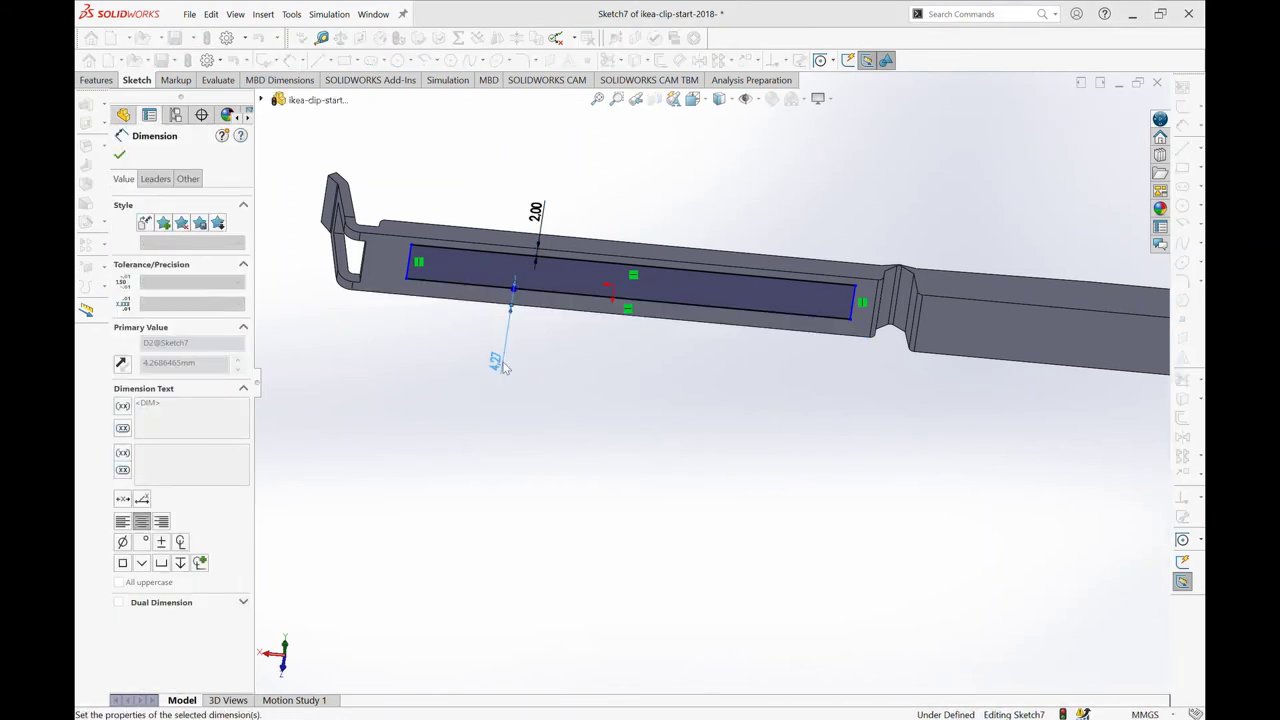
left_click(852, 312)
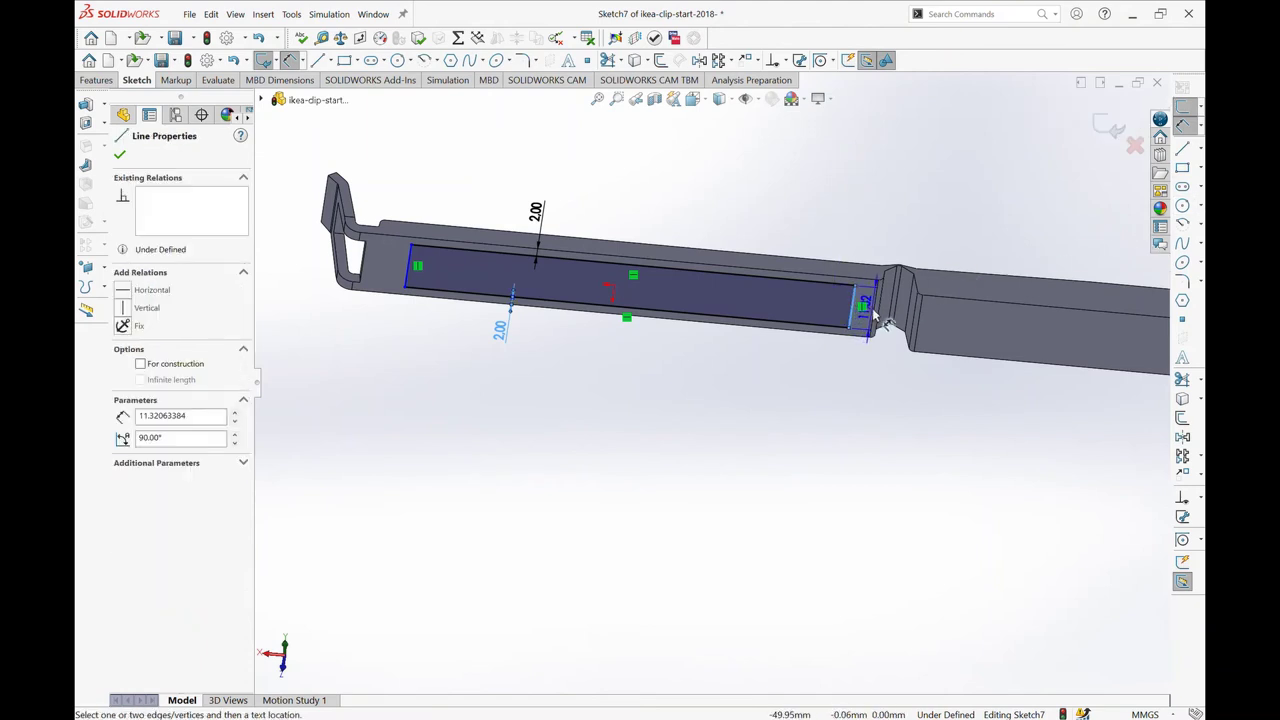
left_click(873, 314)
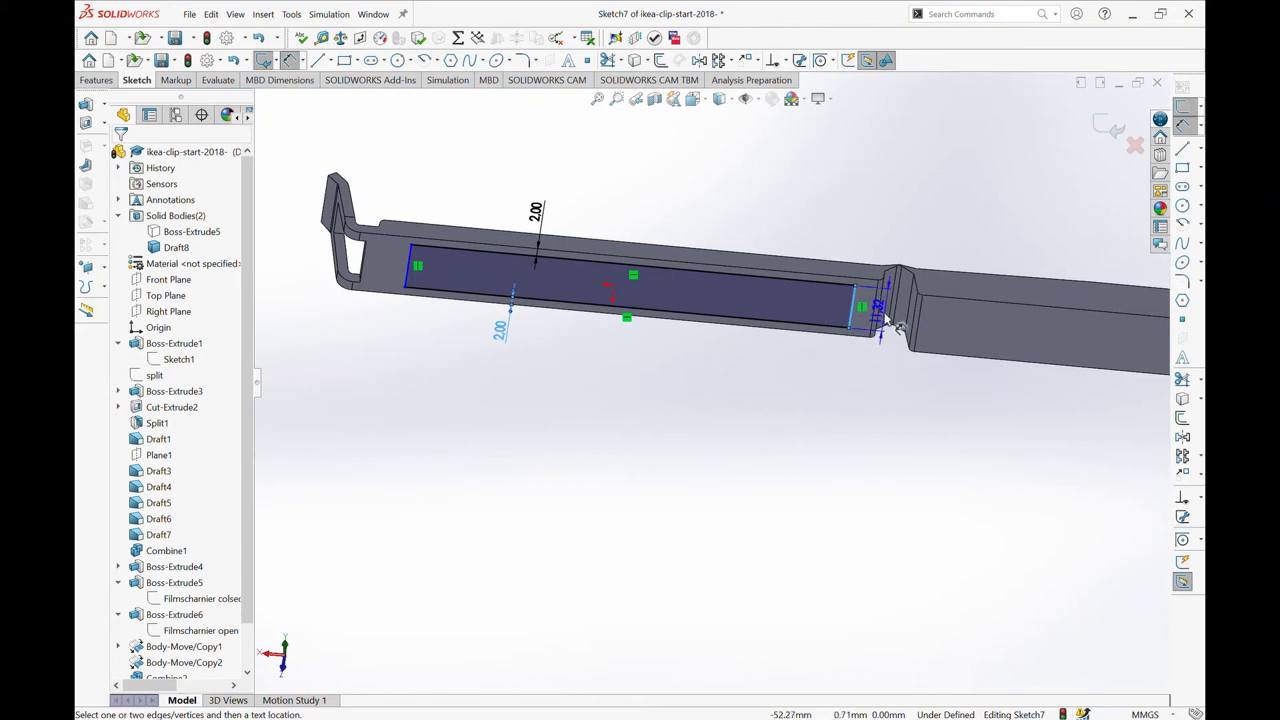
left_click(845, 370)
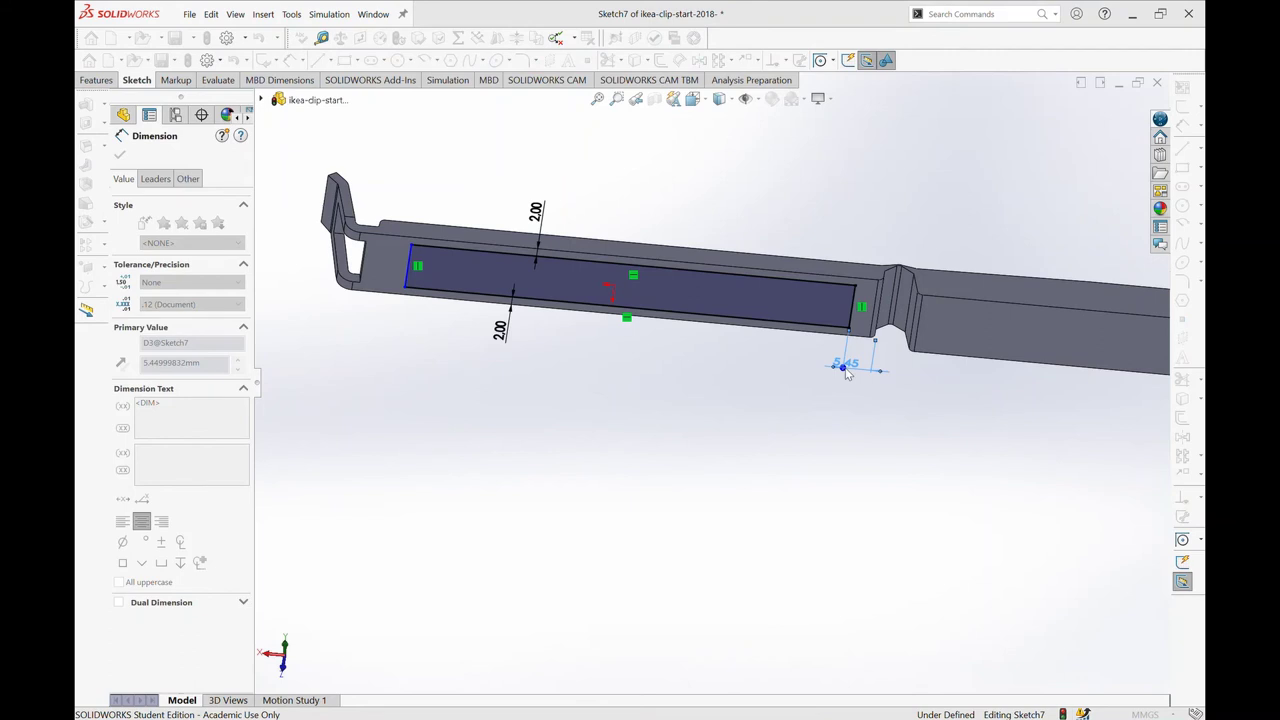
type("2.00mm")
key("Return")
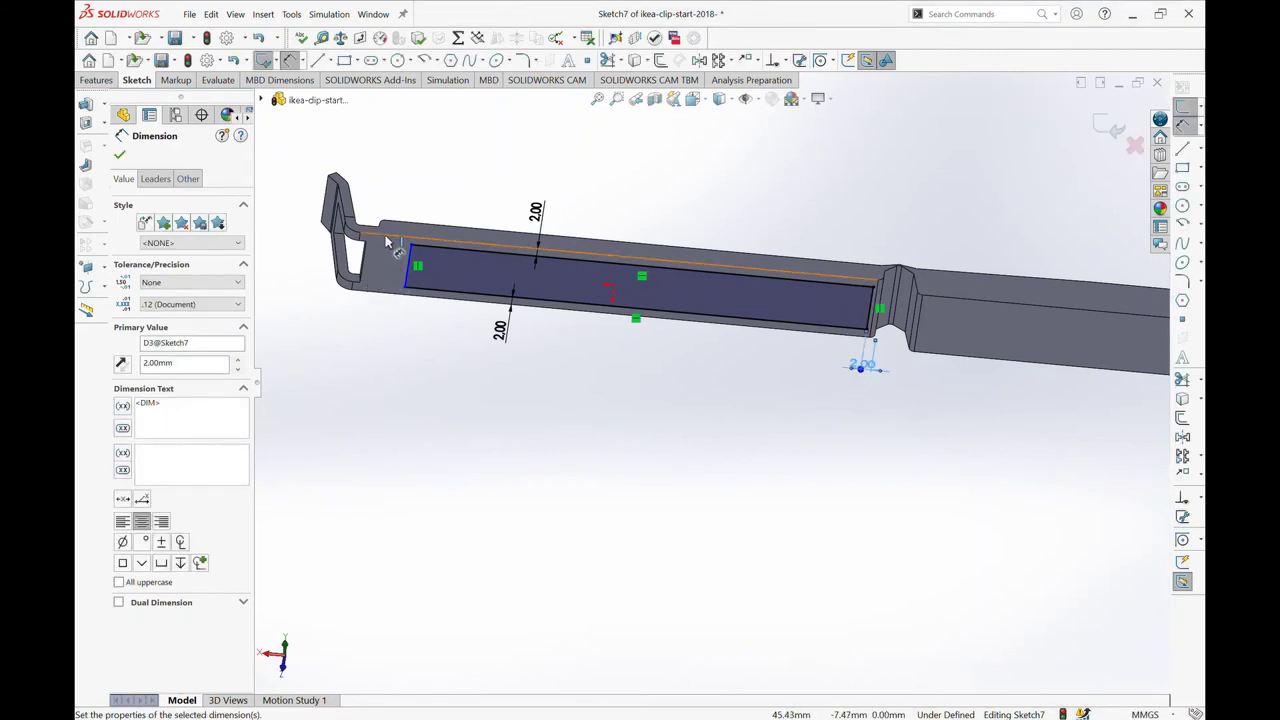
scroll(382, 237, "down", 2)
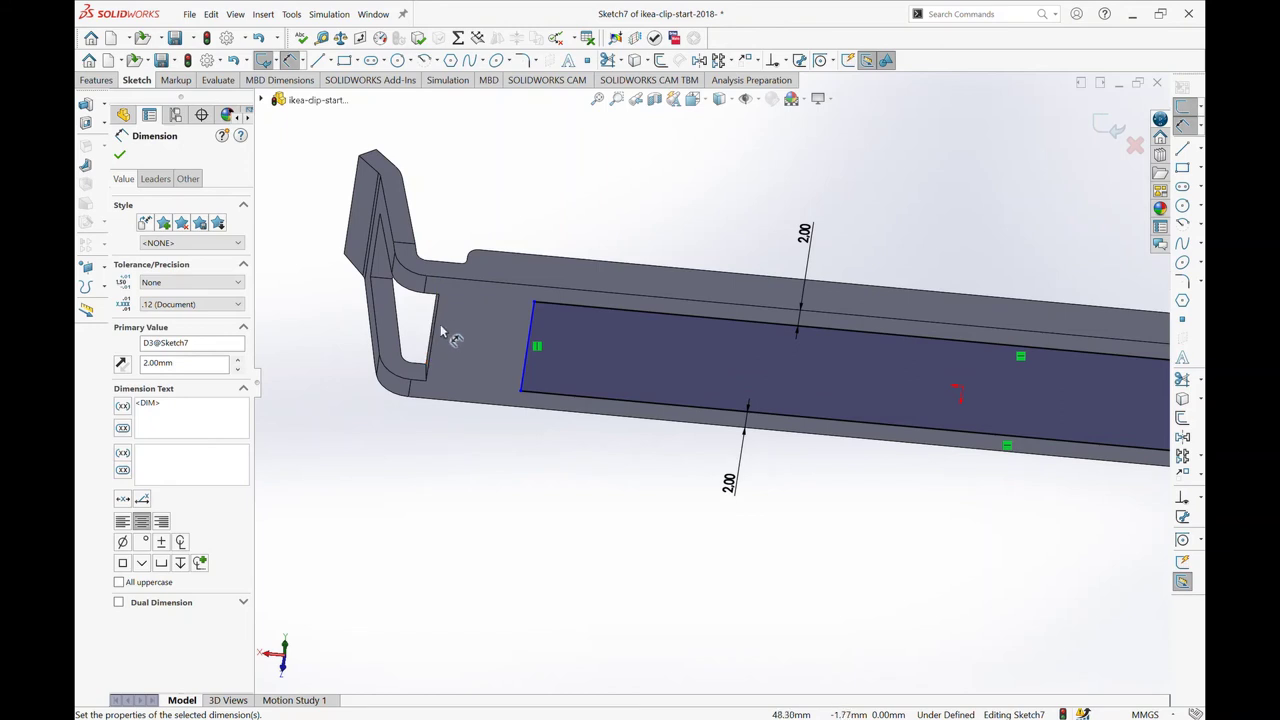
- Set the rectangle's gap from the hook end to 4.00 mm and exit Sketch7
left_click(439, 333)
left_click(532, 310)
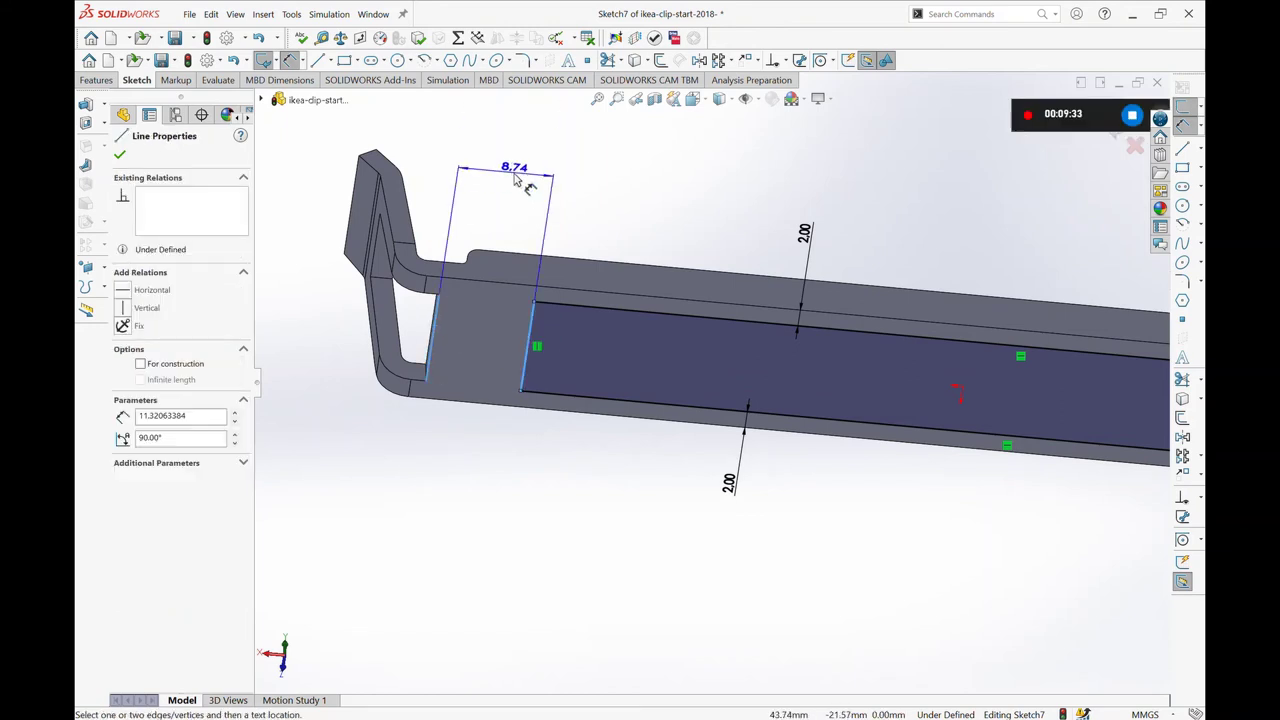
left_click(516, 177)
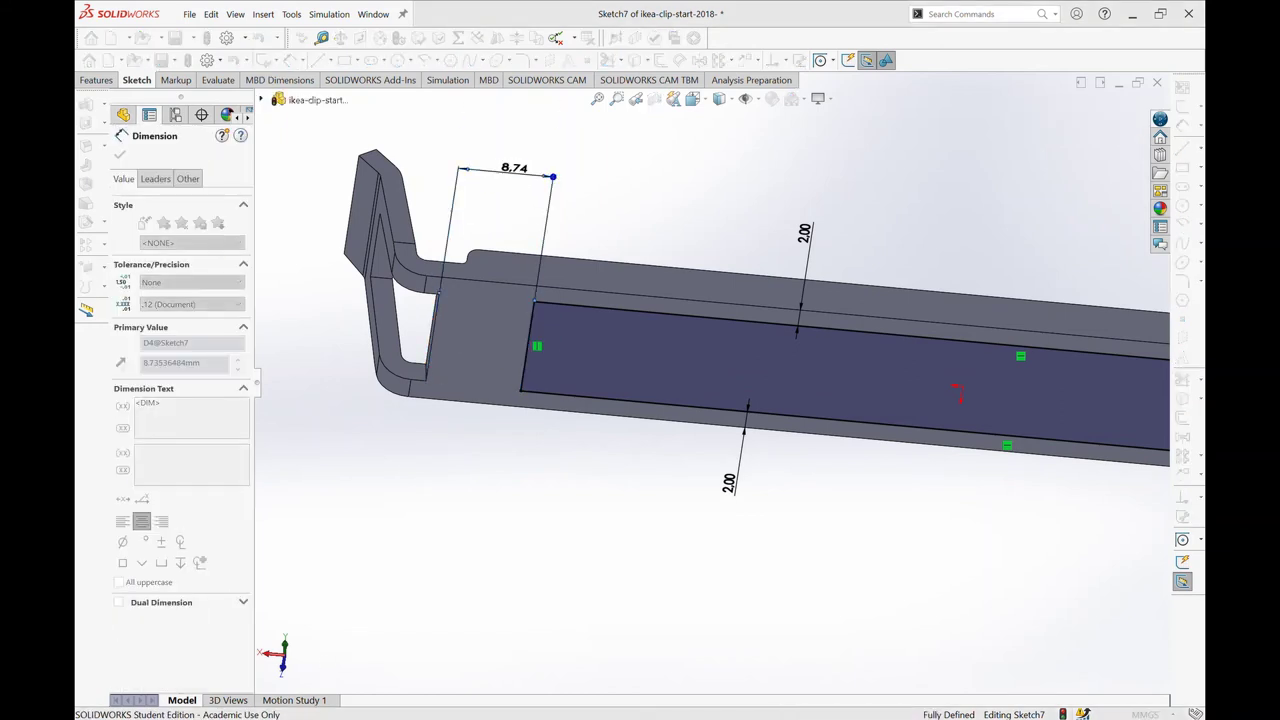
type("4")
key("Return")
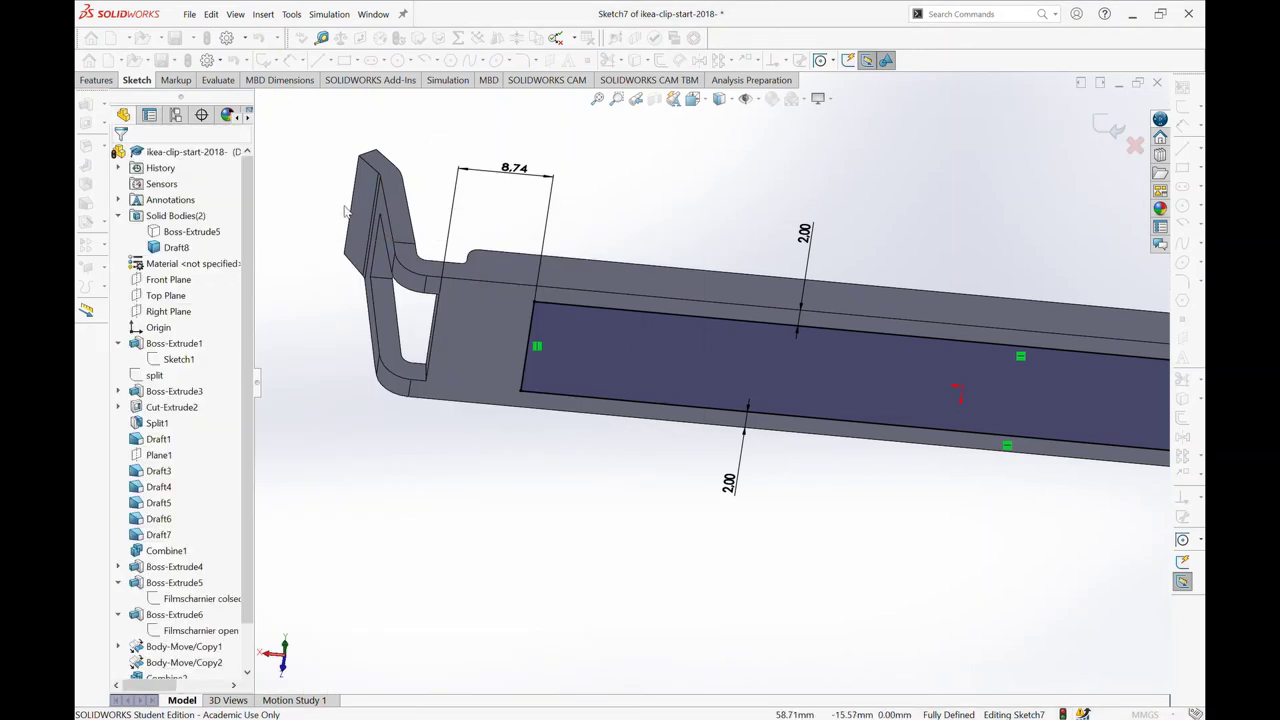
left_click(464, 197)
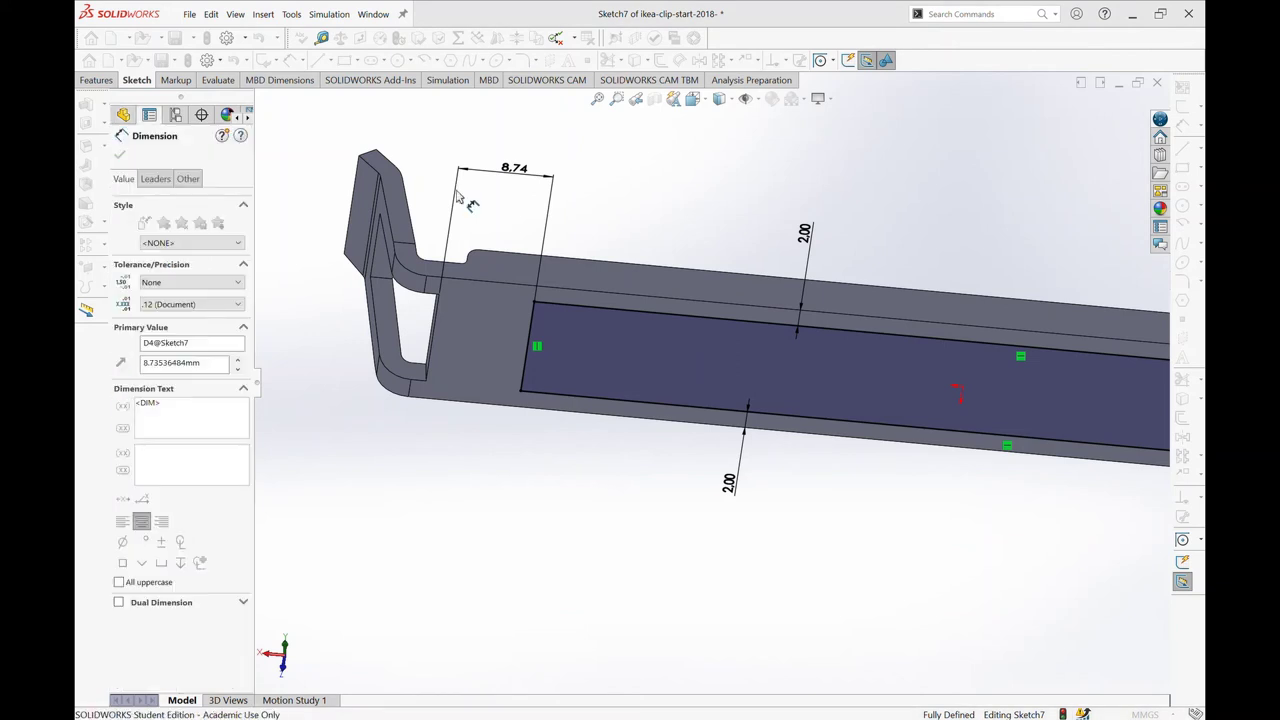
mouse_move(593, 218)
middle_mouse_down()
mouse_move(591, 263)
mouse_move(519, 296)
middle_mouse_up()
scroll(507, 285, "up", 3)
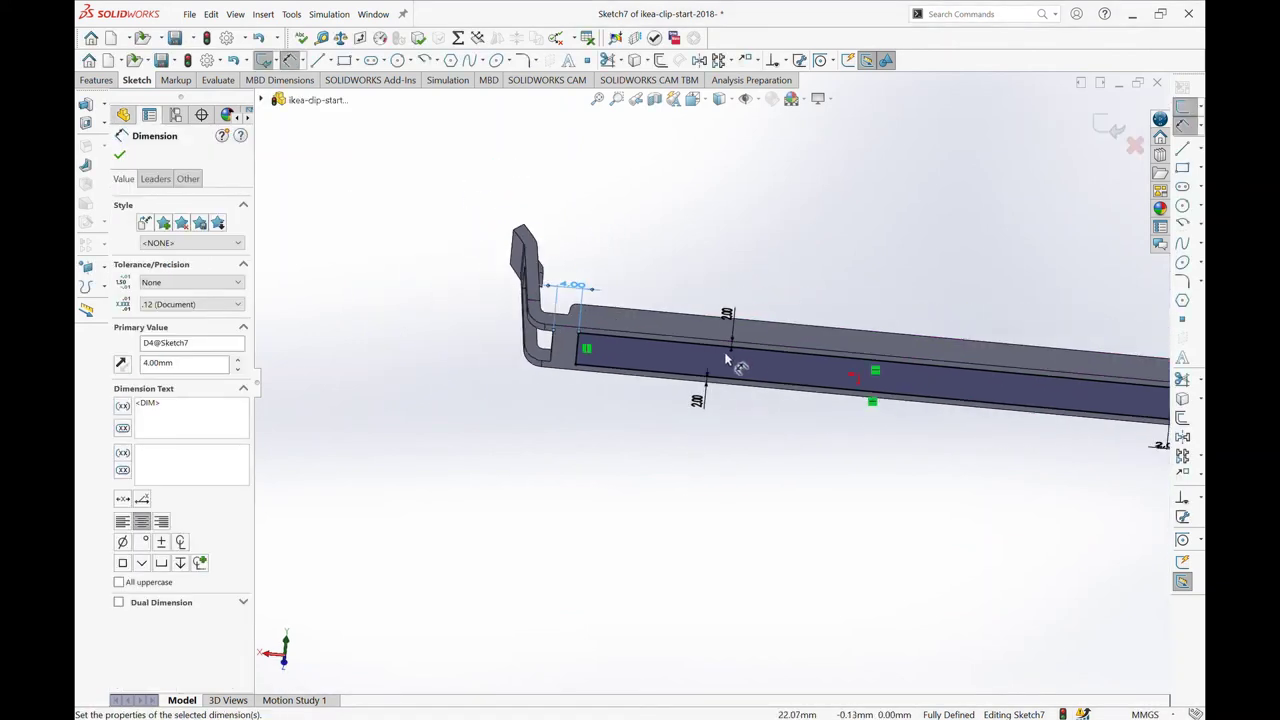
scroll(880, 335, "up", 2)
middle_click_drag(880, 330, 735, 296, "ctrl")
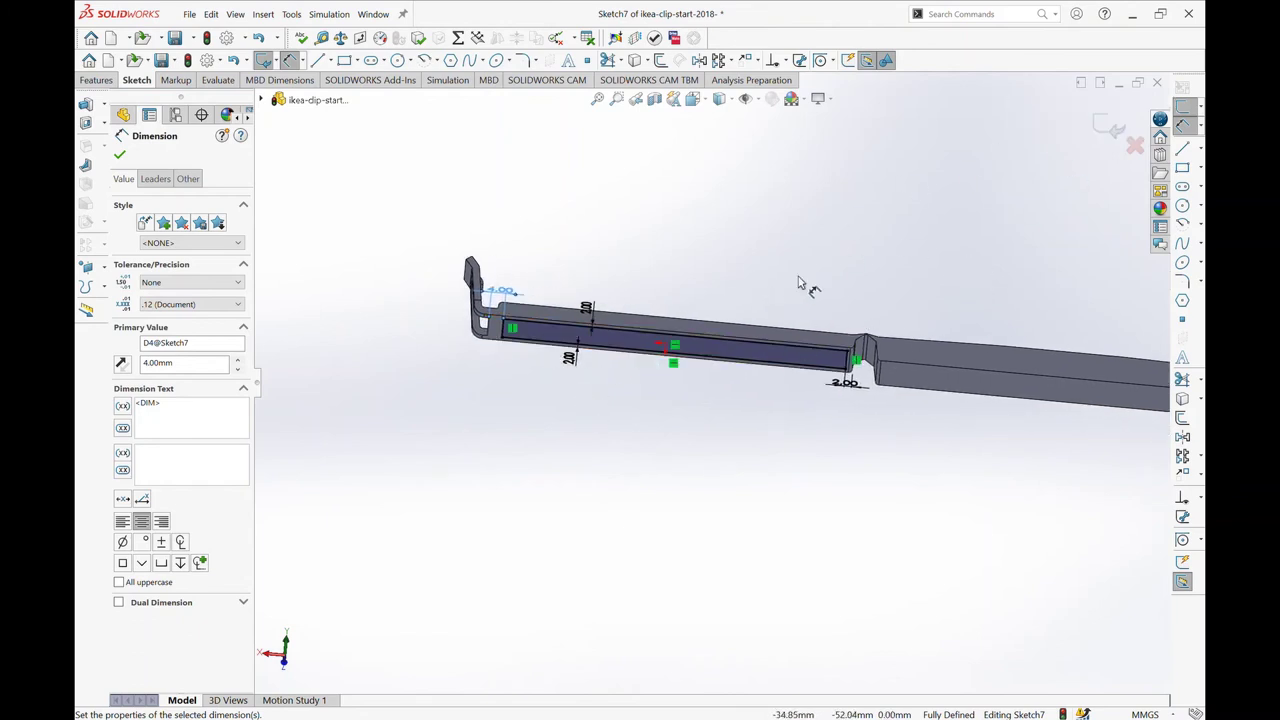
middle_click_drag(671, 349, 652, 302)
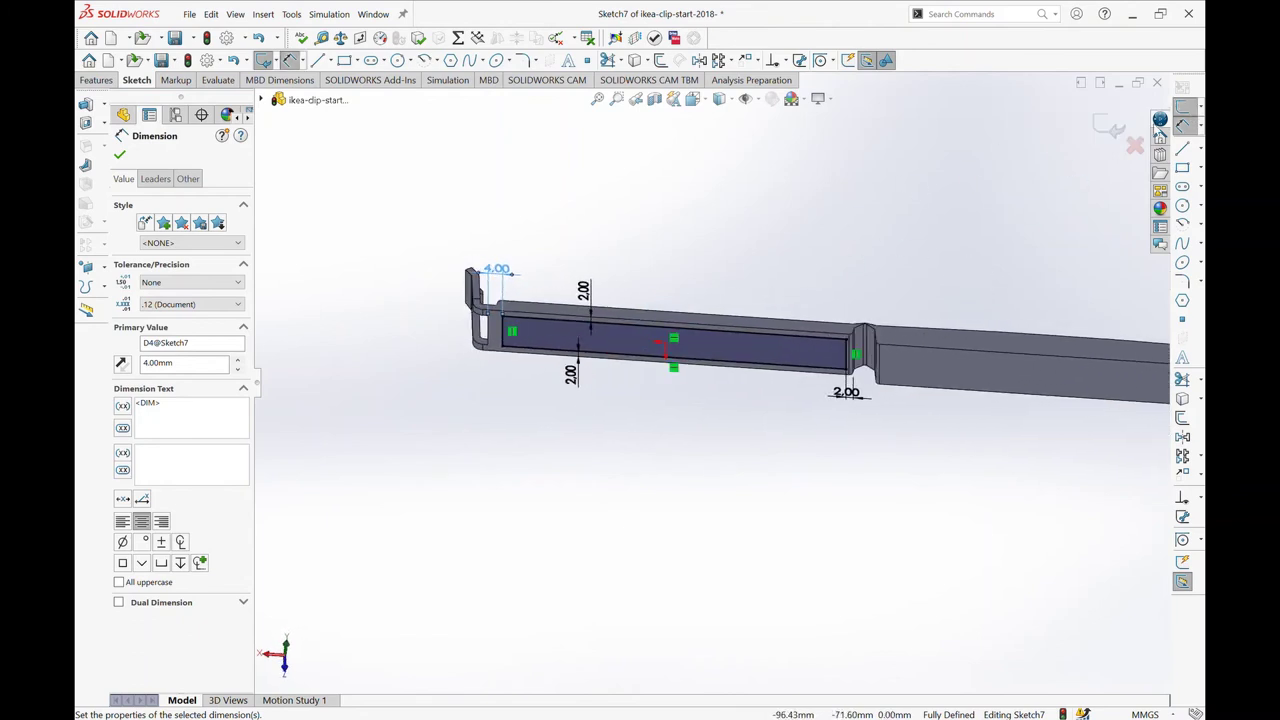
left_click(1112, 142)
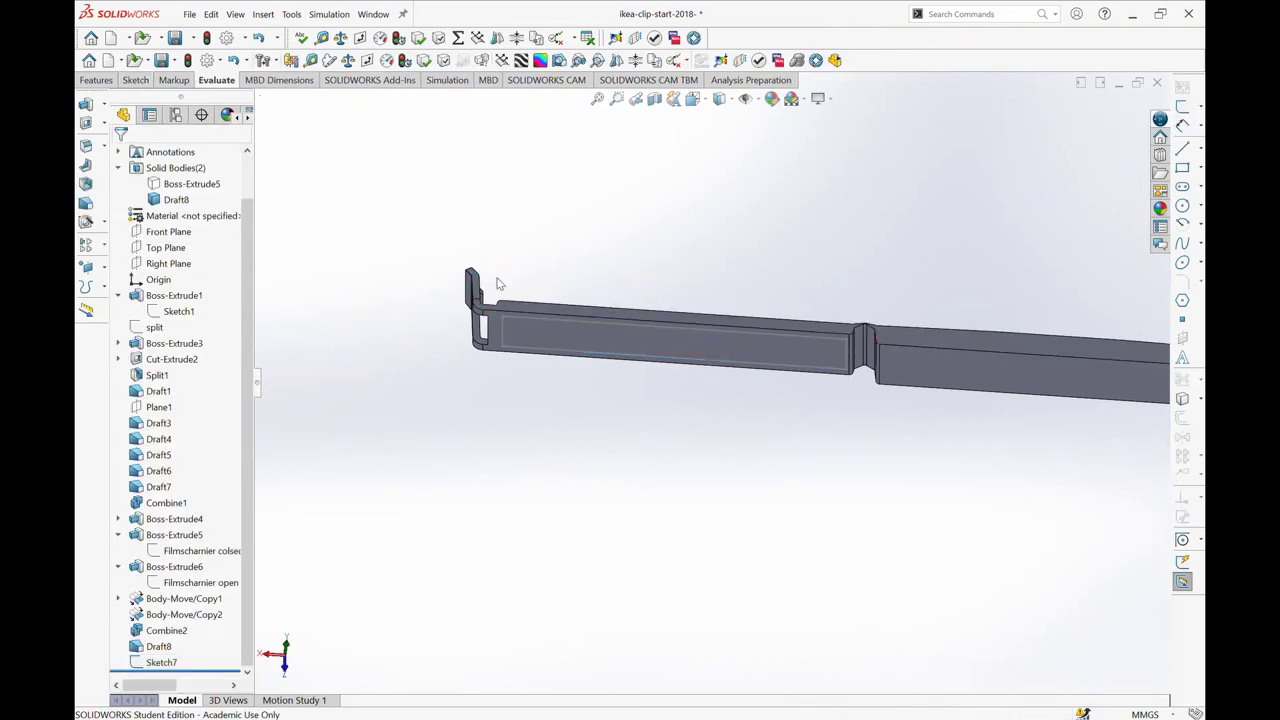
- Start an extruded cut using the Sketch7 rectangle as the profile
left_click(84, 121)
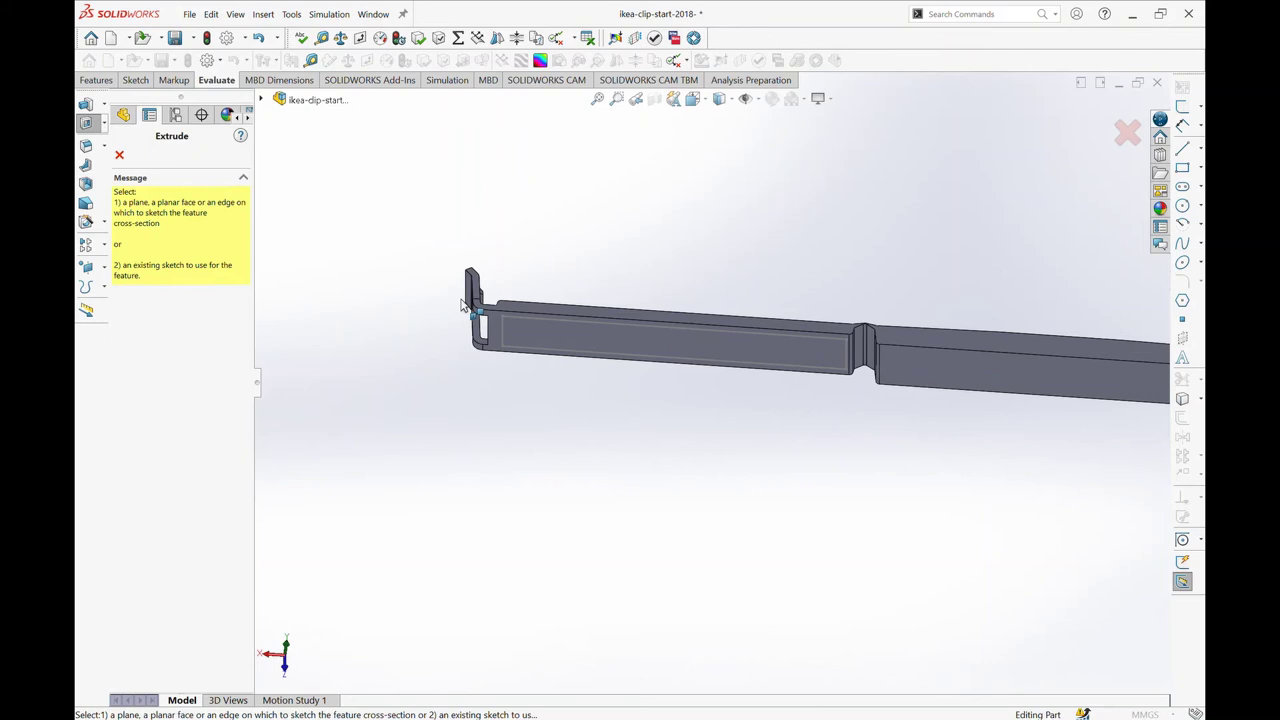
left_click(537, 328)
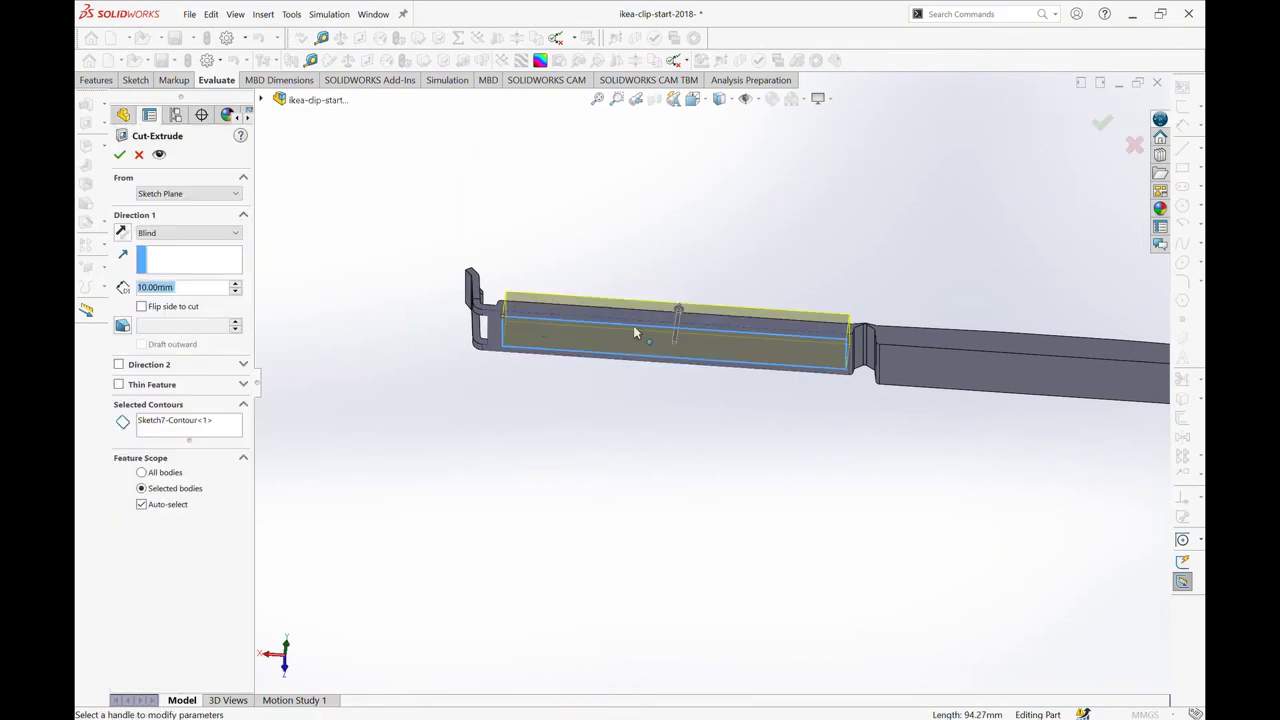
mouse_move(618, 280)
middle_mouse_down()
mouse_move(643, 399)
mouse_move(631, 429)
middle_mouse_up()
left_click(707, 287)
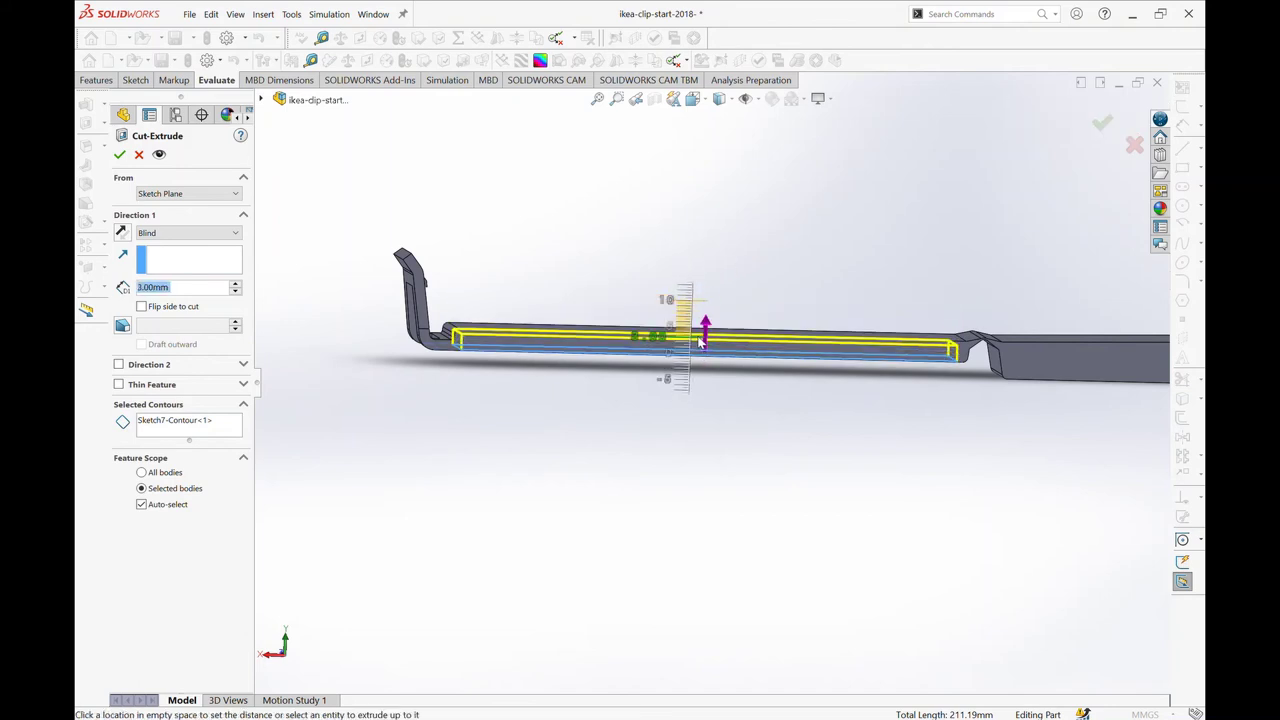
left_click(704, 338)
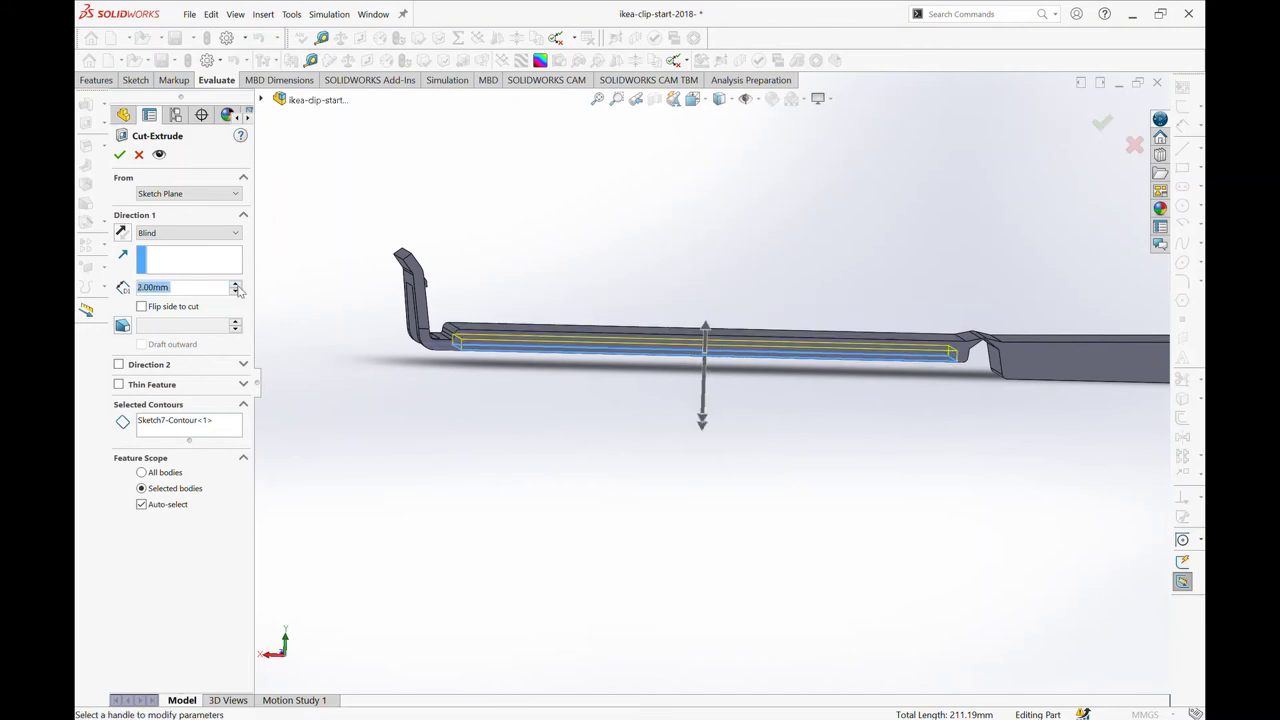
- End the cut 2.00 mm offset from the top face with 2.00° draft, creating Cut-Extrude3
left_click(174, 236)
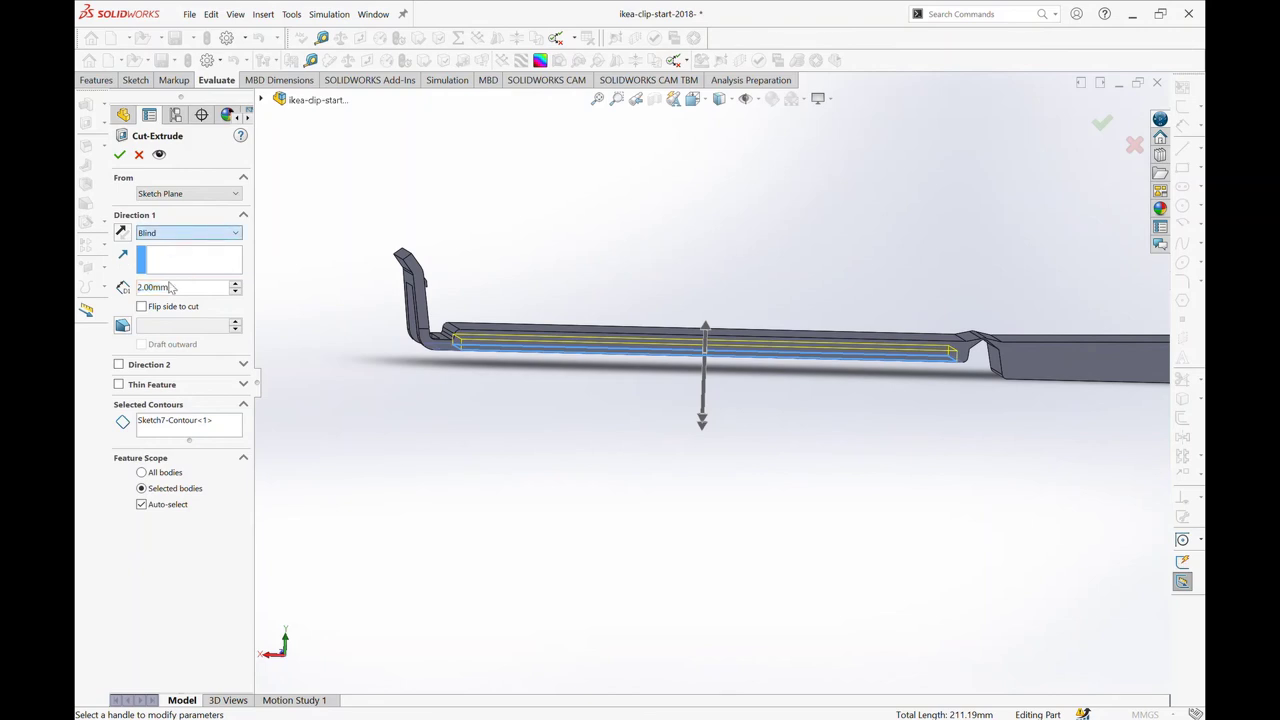
key("o")
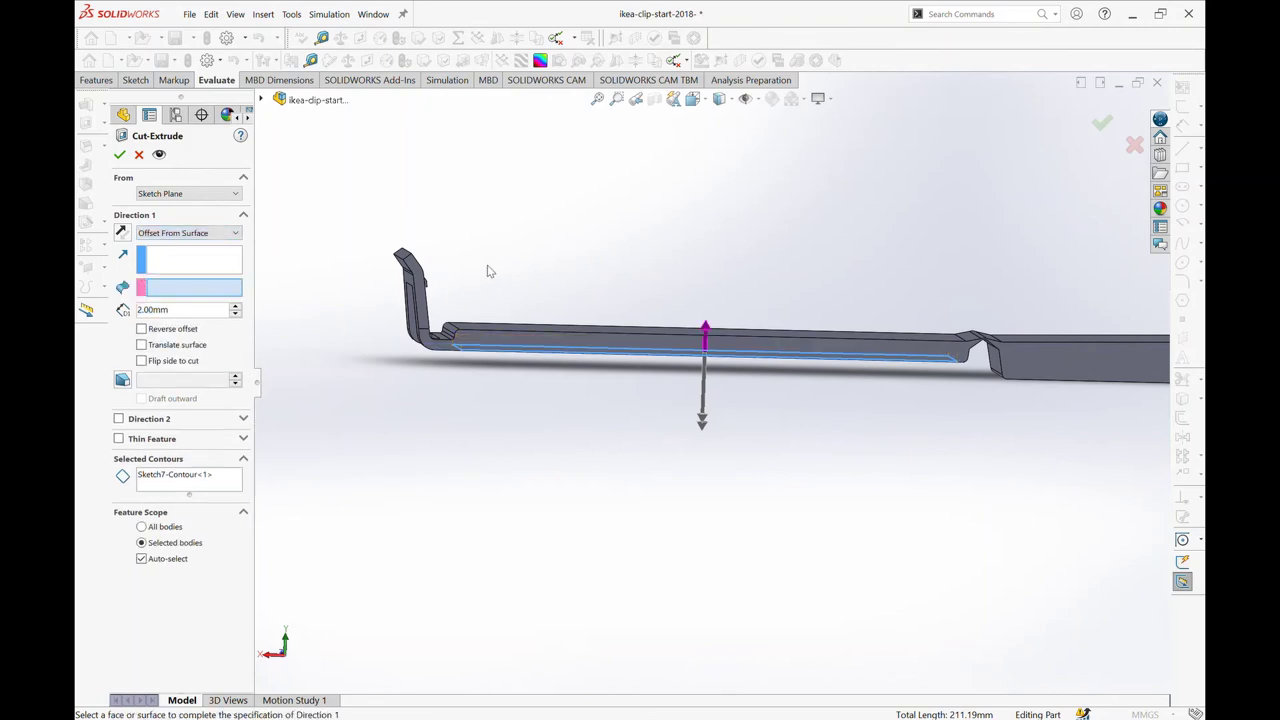
left_click(546, 322)
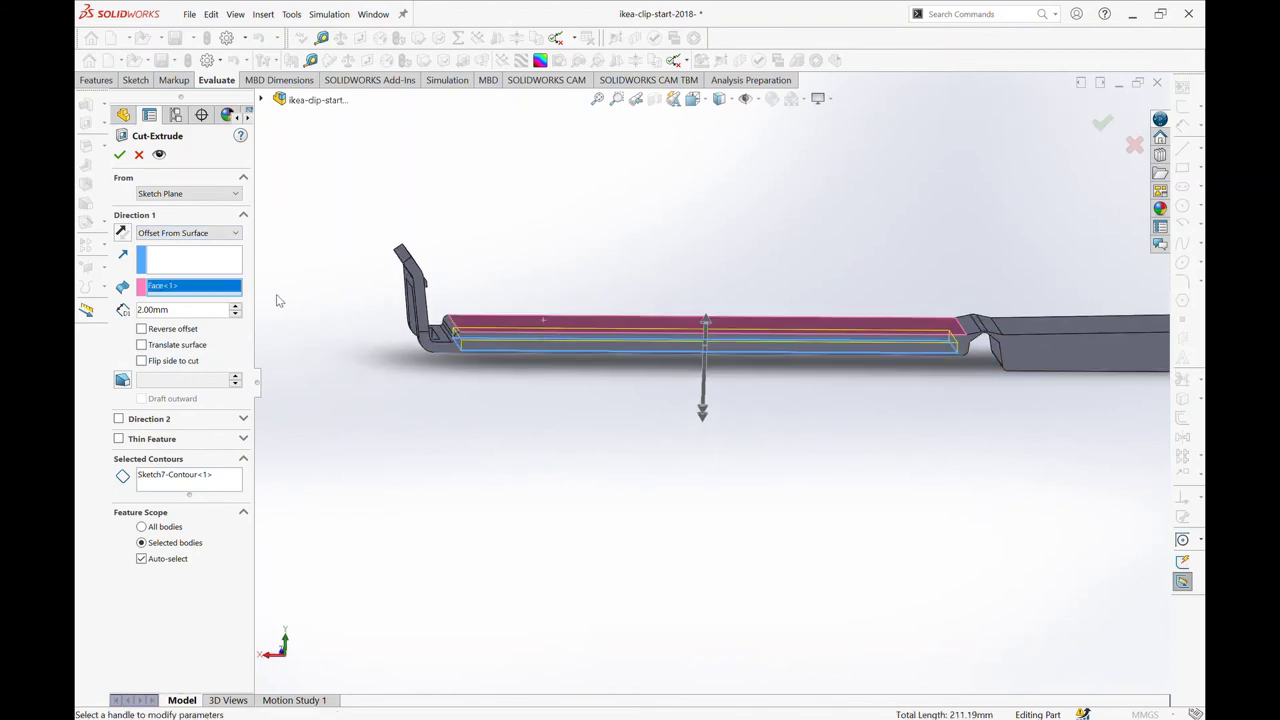
left_click_drag(170, 310, 113, 314)
middle_click_drag(531, 449, 786, 449)
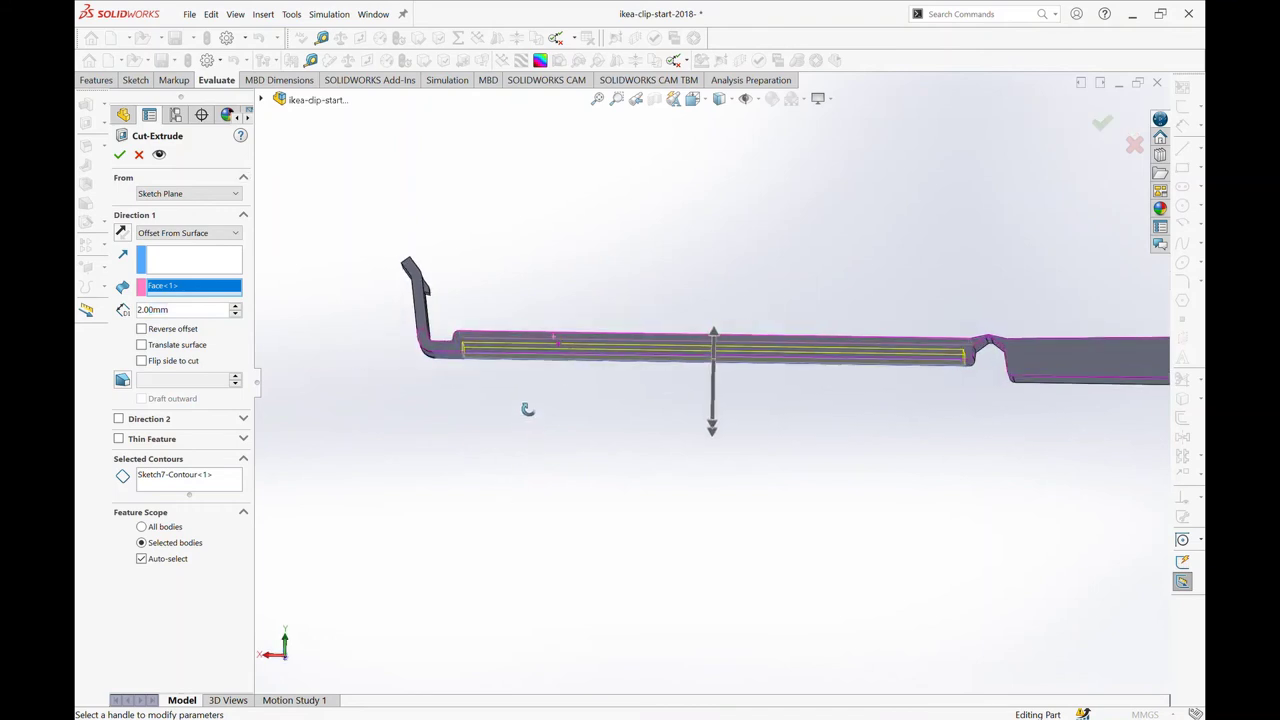
scroll(675, 400, "up", 2)
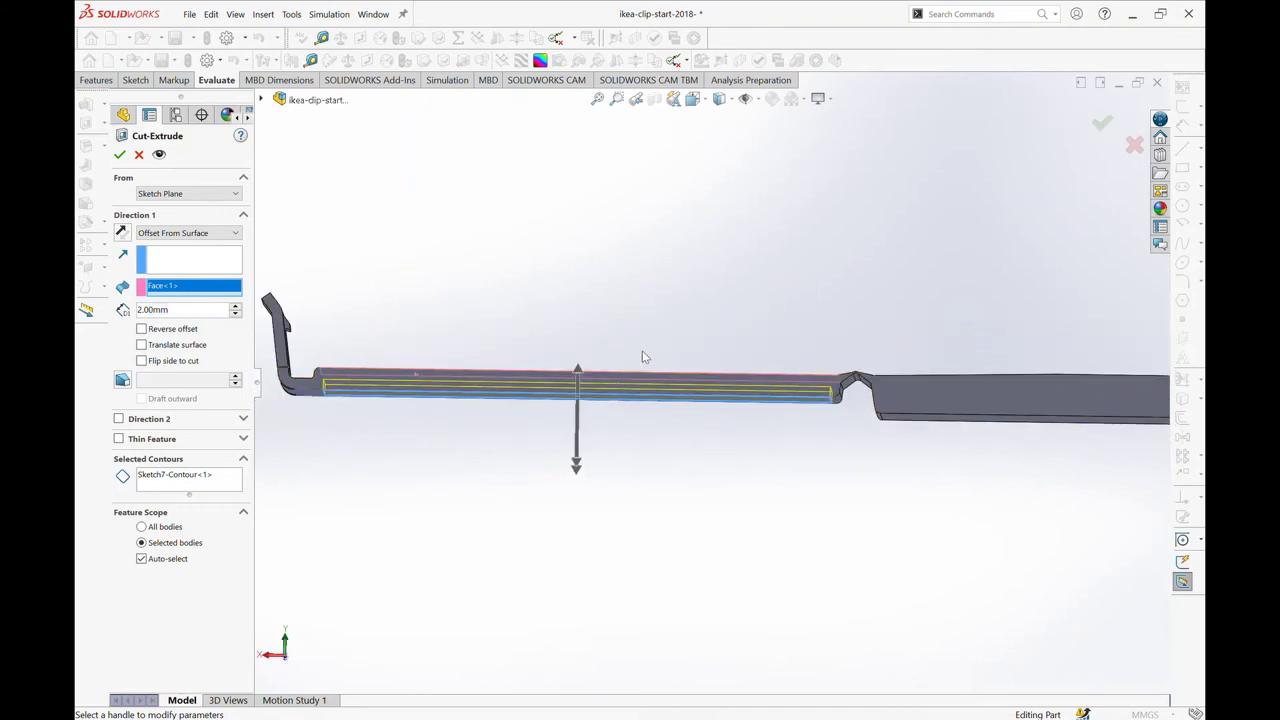
mouse_move(760, 455)
middle_mouse_down()
mouse_move(808, 409)
mouse_move(660, 445)
mouse_move(685, 439)
middle_mouse_up()
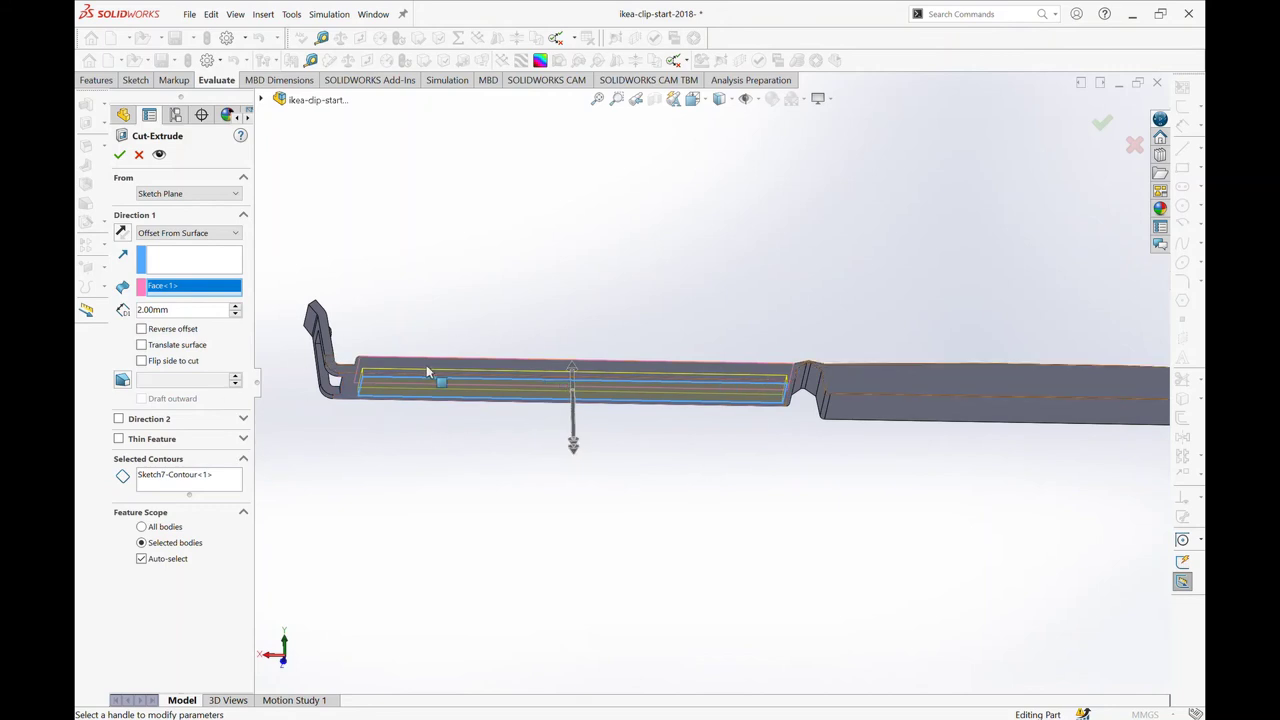
mouse_move(429, 362)
middle_mouse_down()
mouse_move(432, 341)
mouse_move(417, 388)
middle_mouse_up()
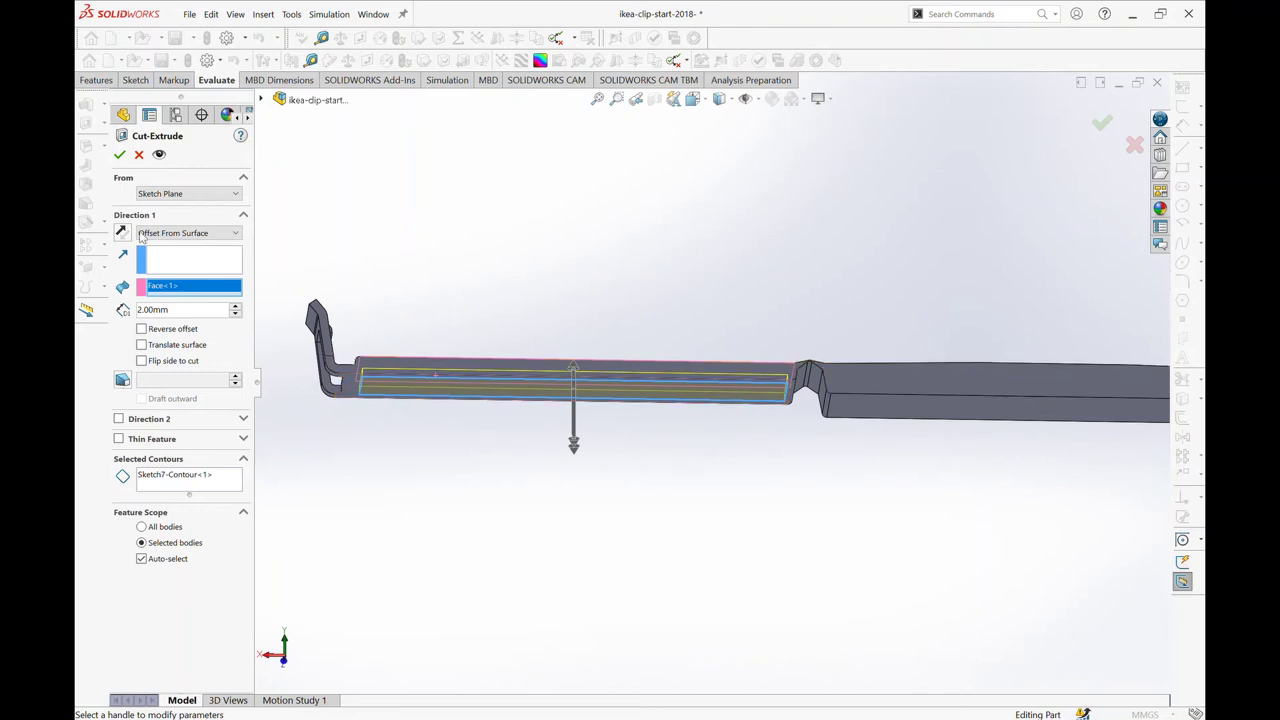
left_click(122, 381)
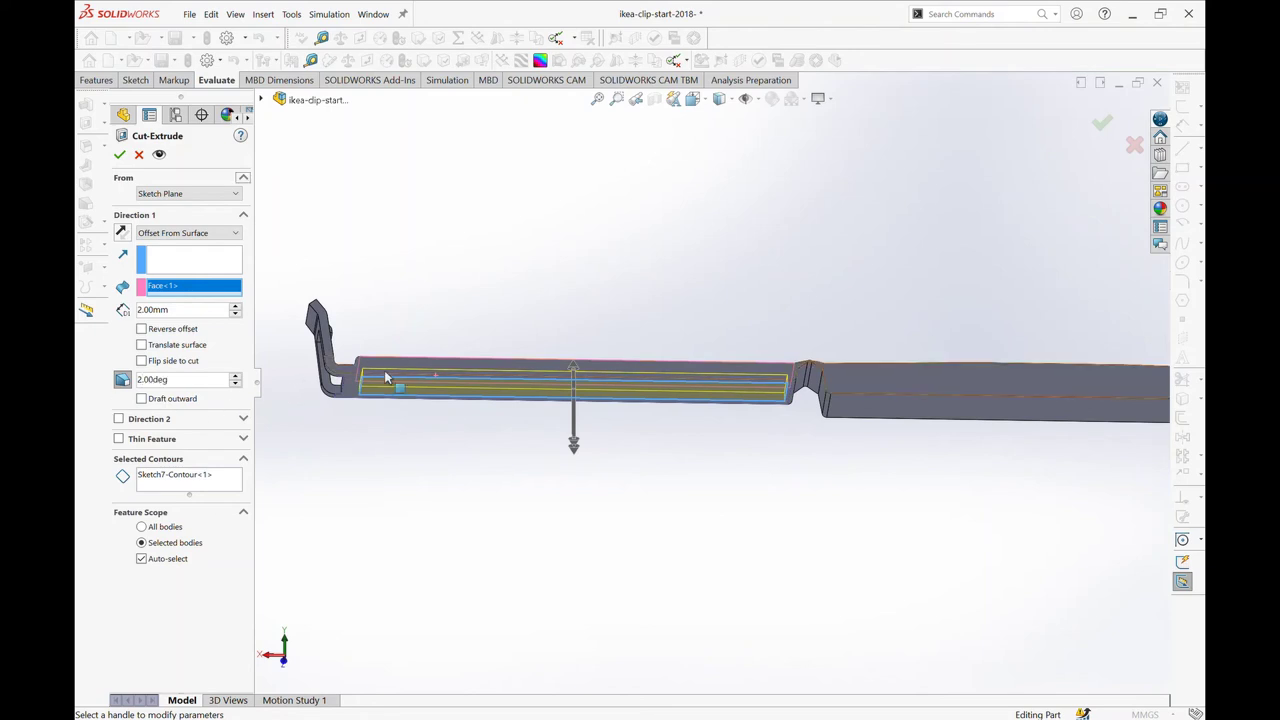
left_click(119, 154)
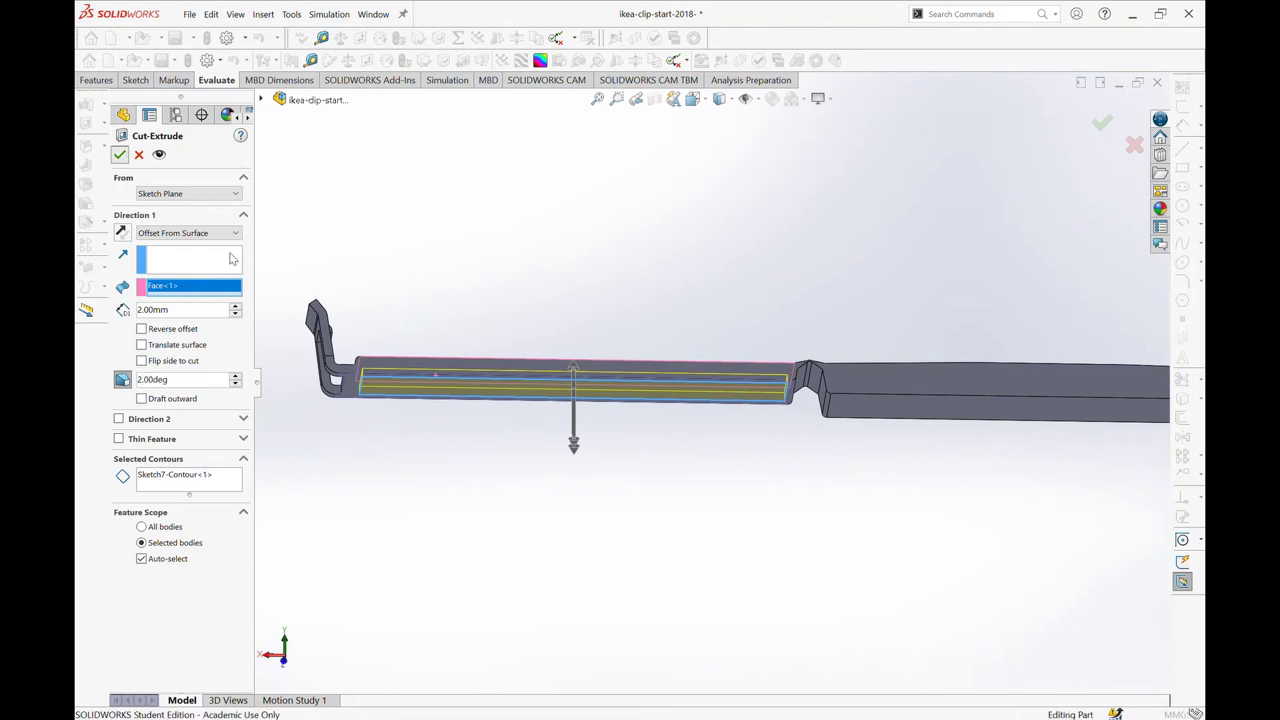
scroll(528, 452, "down", 3)
- Run a 2° draft analysis on the clip using its top face as the pull direction
middle_click_drag(528, 452, 509, 466)
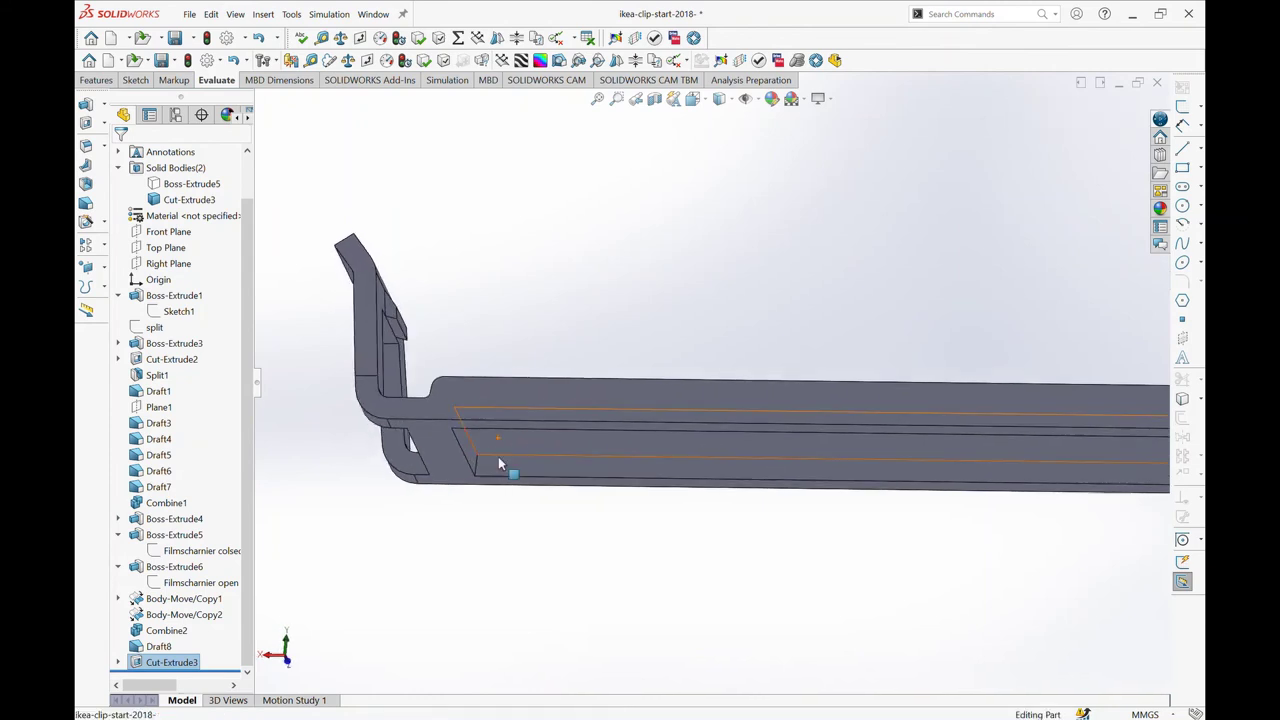
scroll(486, 443, "up", 3)
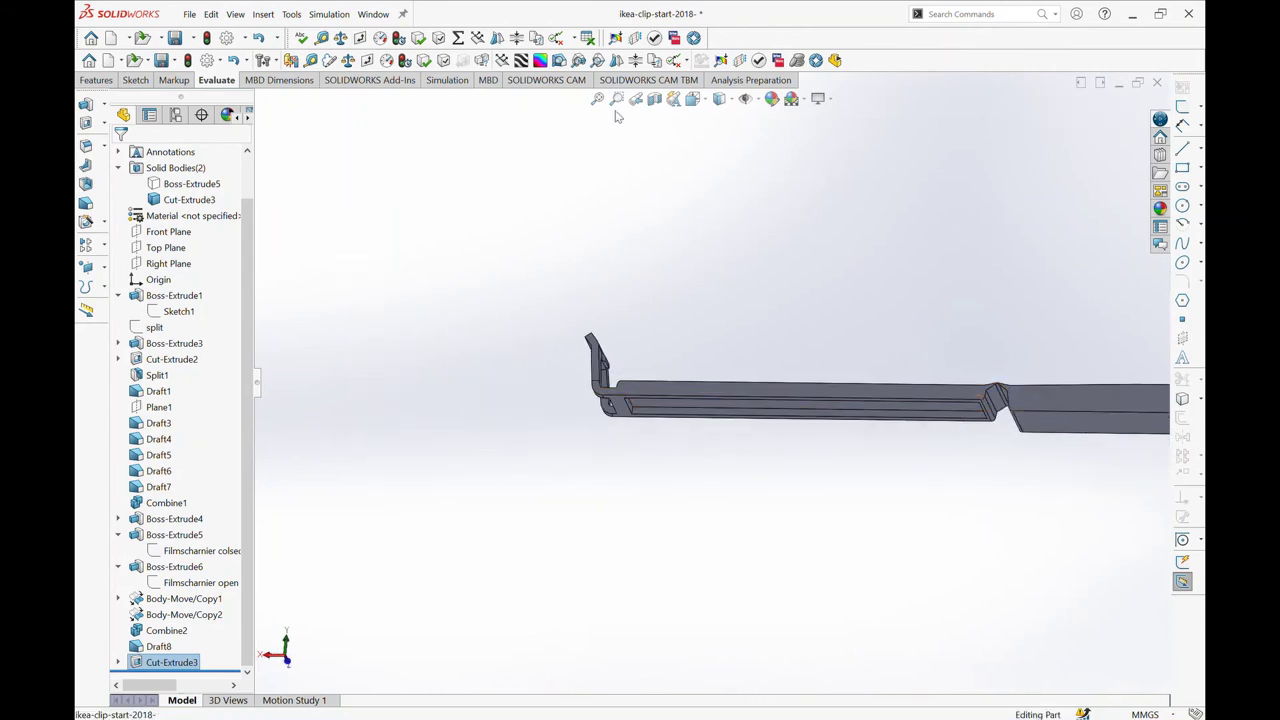
left_click(559, 62)
mouse_move(829, 362)
middle_mouse_down()
mouse_move(763, 371)
mouse_move(771, 283)
mouse_move(1043, 449)
mouse_move(667, 419)
mouse_move(680, 371)
mouse_move(723, 346)
mouse_move(680, 400)
mouse_move(692, 517)
mouse_move(760, 574)
mouse_move(817, 574)
mouse_move(418, 362)
middle_mouse_up()
left_click(762, 390)
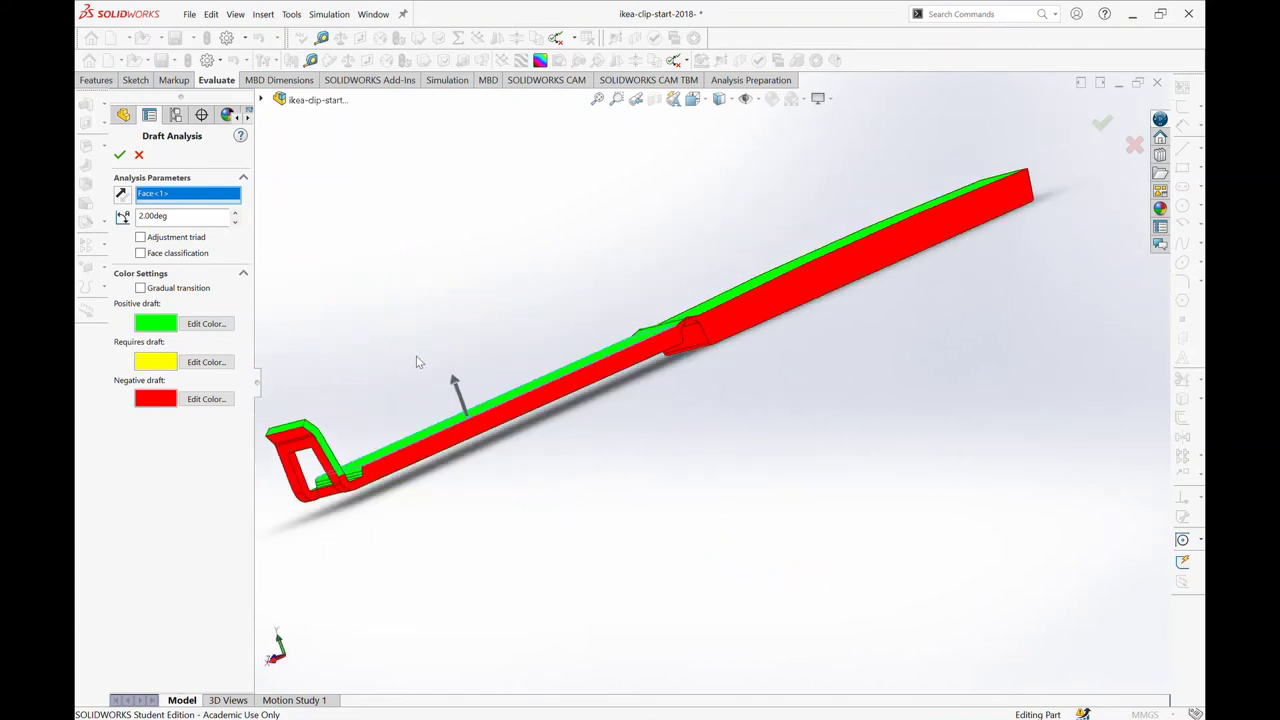
left_click(120, 155)
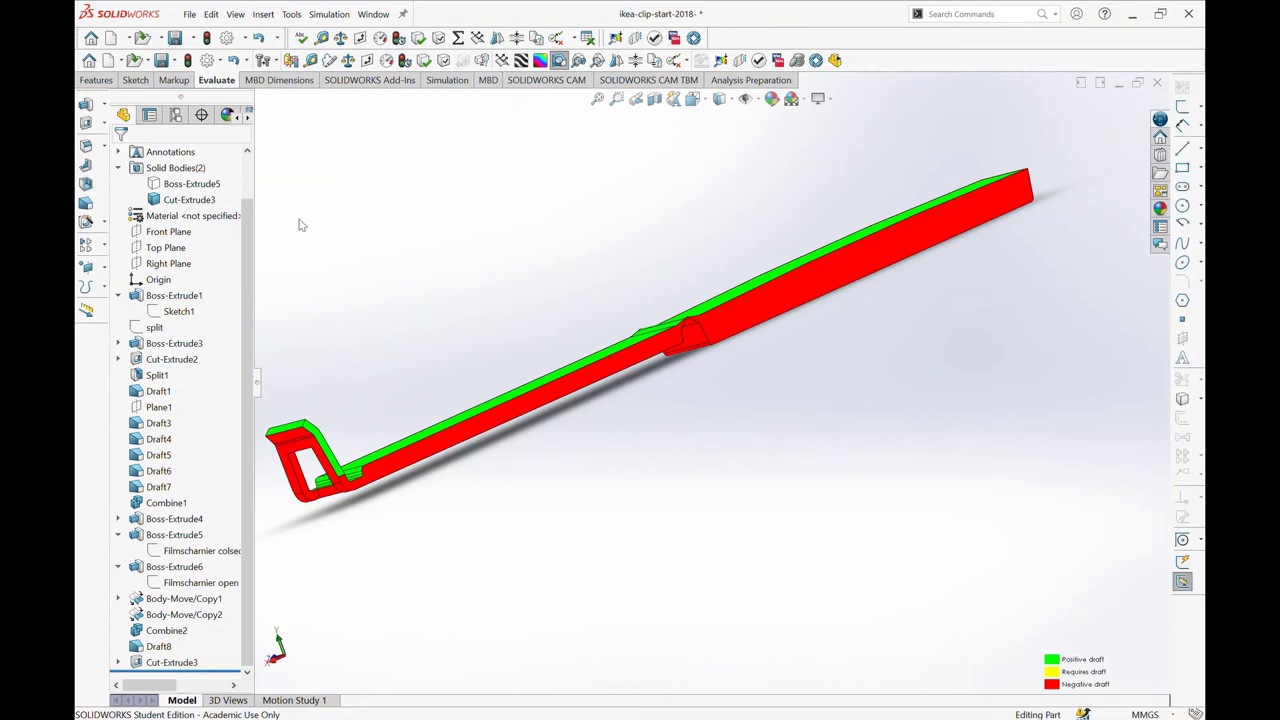
- Turn the draft analysis colours off and return the clip to a flatter view
left_click(559, 60)
mouse_move(737, 337)
middle_mouse_down()
mouse_move(943, 408)
mouse_move(736, 355)
mouse_move(760, 471)
mouse_move(857, 309)
middle_mouse_up()
scroll(900, 400, "down", 3)
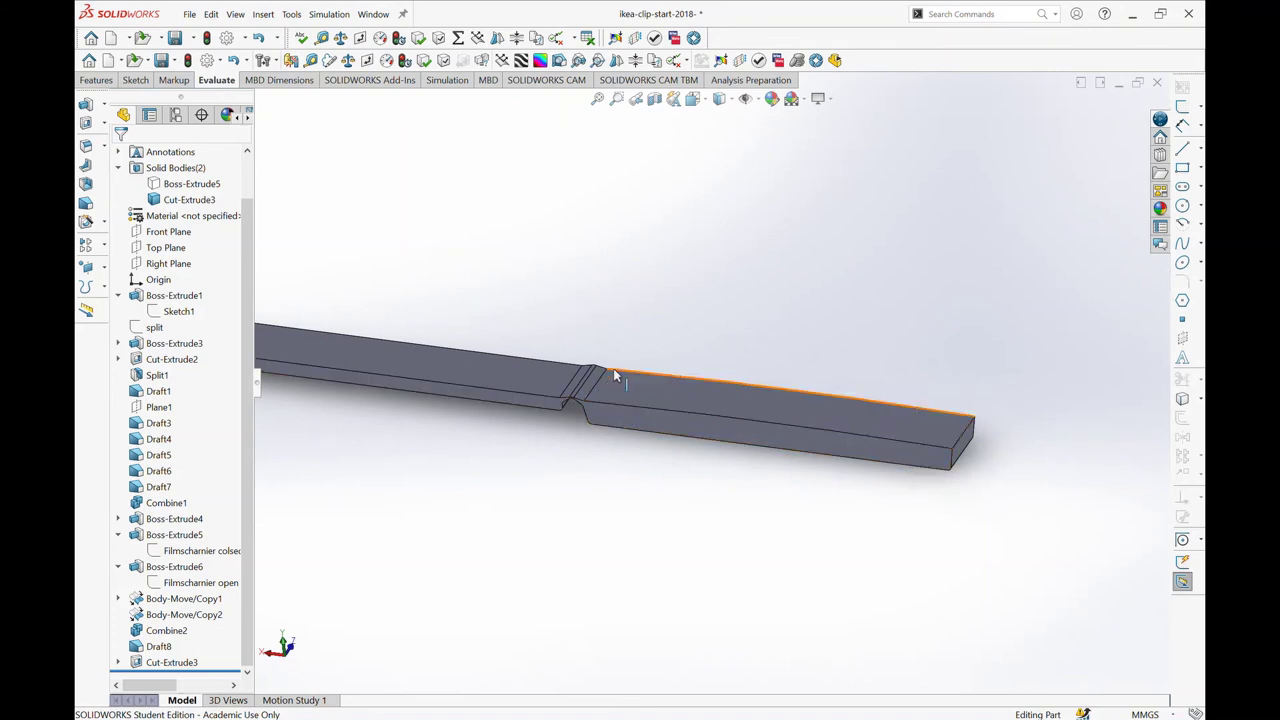
scroll(784, 425, "down", 2)
scroll(643, 579, "up", 2)
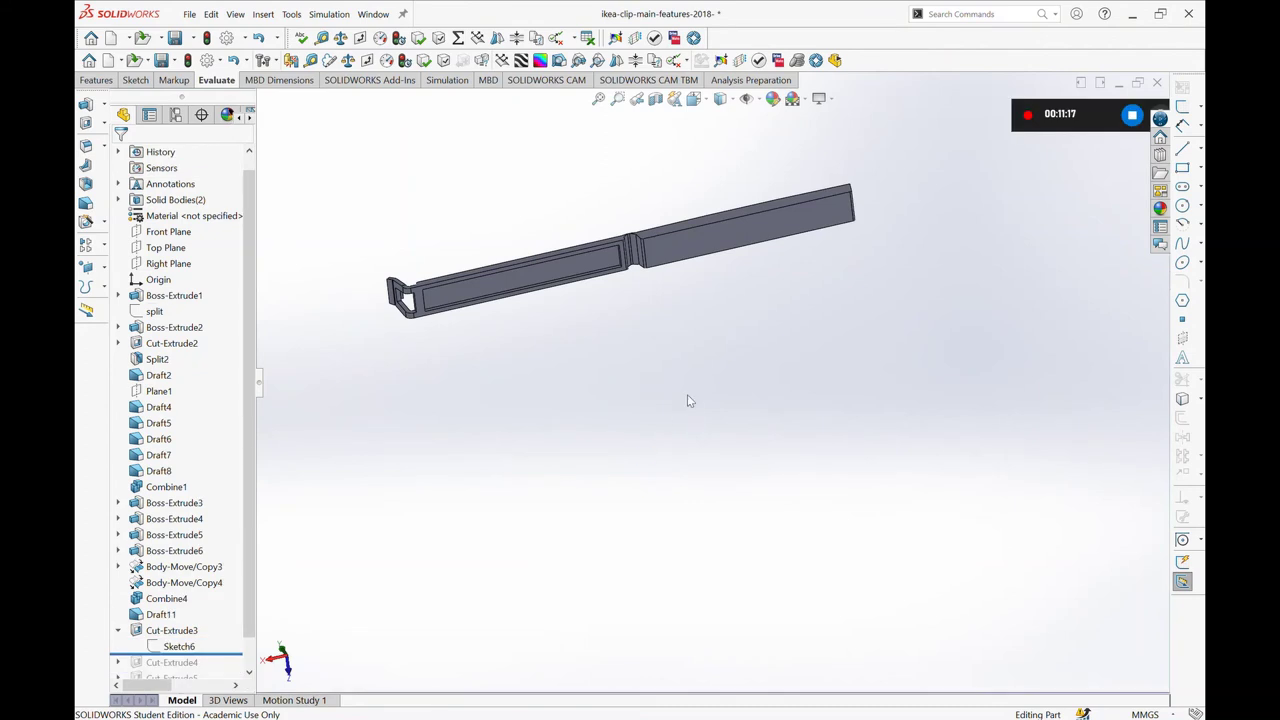
- Inspect the finished clip's groove by selecting Cut-Extrude5 and Draft12 in the tree
mouse_move(626, 489)
middle_mouse_down()
mouse_move(647, 380)
mouse_move(652, 395)
middle_mouse_up()
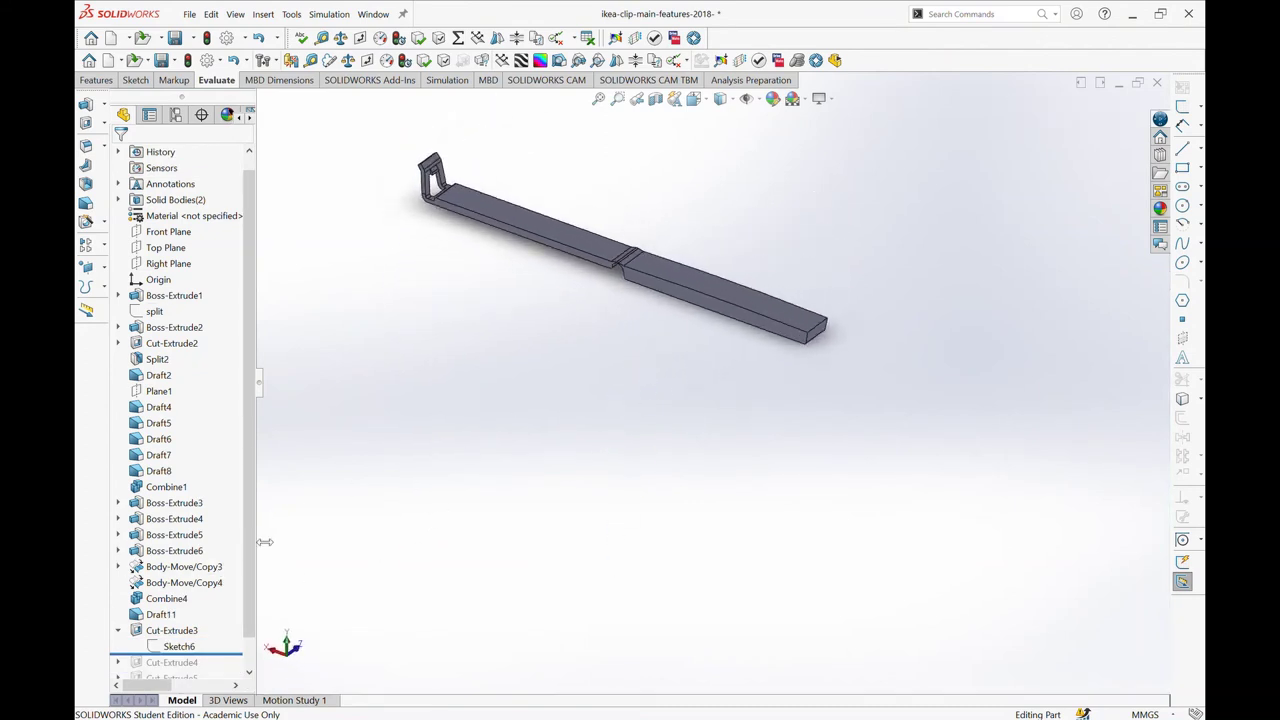
scroll(250, 580, "down", 1)
left_click_drag(213, 623, 230, 653)
scroll(665, 317, "down", 2)
scroll(810, 297, "down", 2)
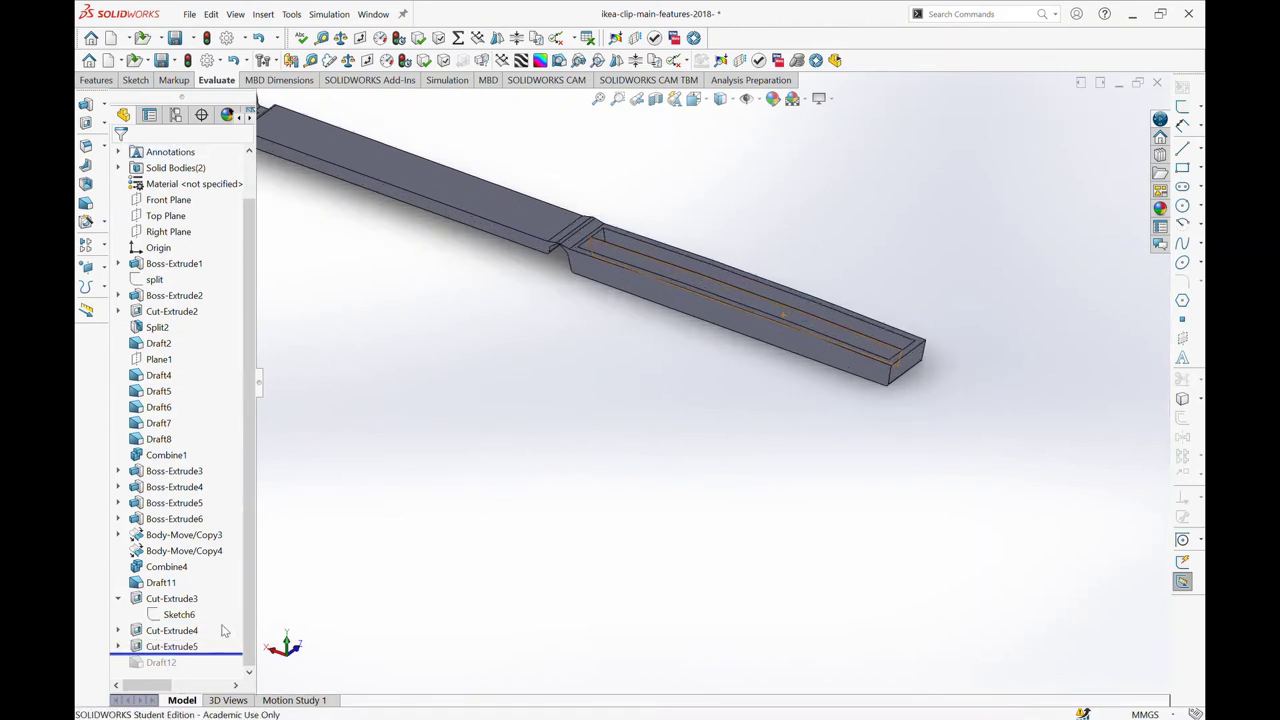
left_click(172, 646)
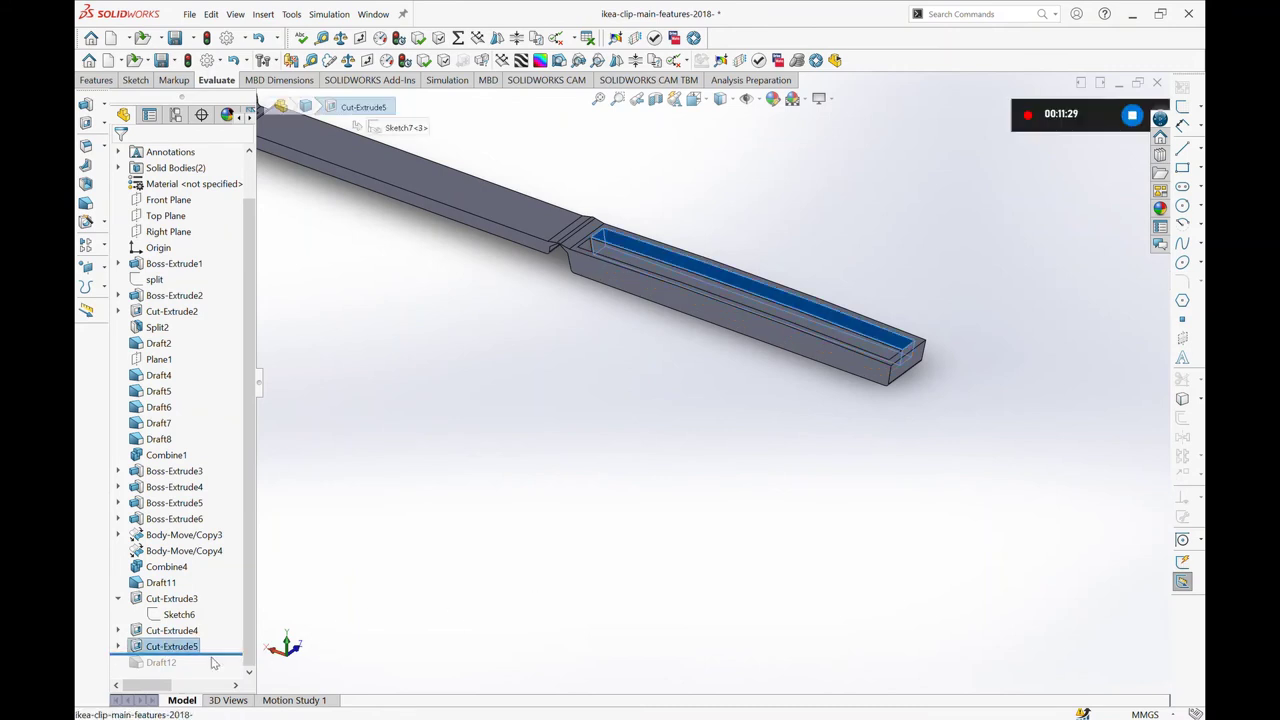
left_click_drag(232, 657, 174, 672)
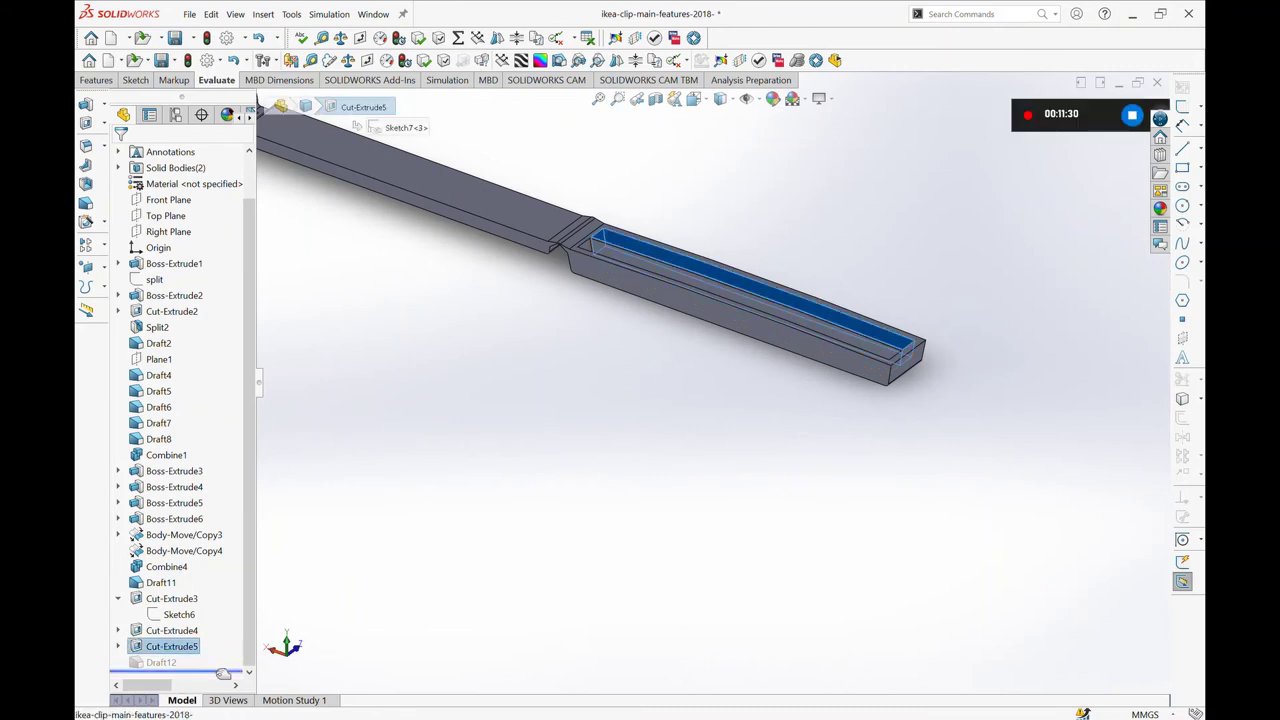
left_click(165, 663)
scroll(571, 414, "down", 2)
scroll(810, 272, "up", 2)
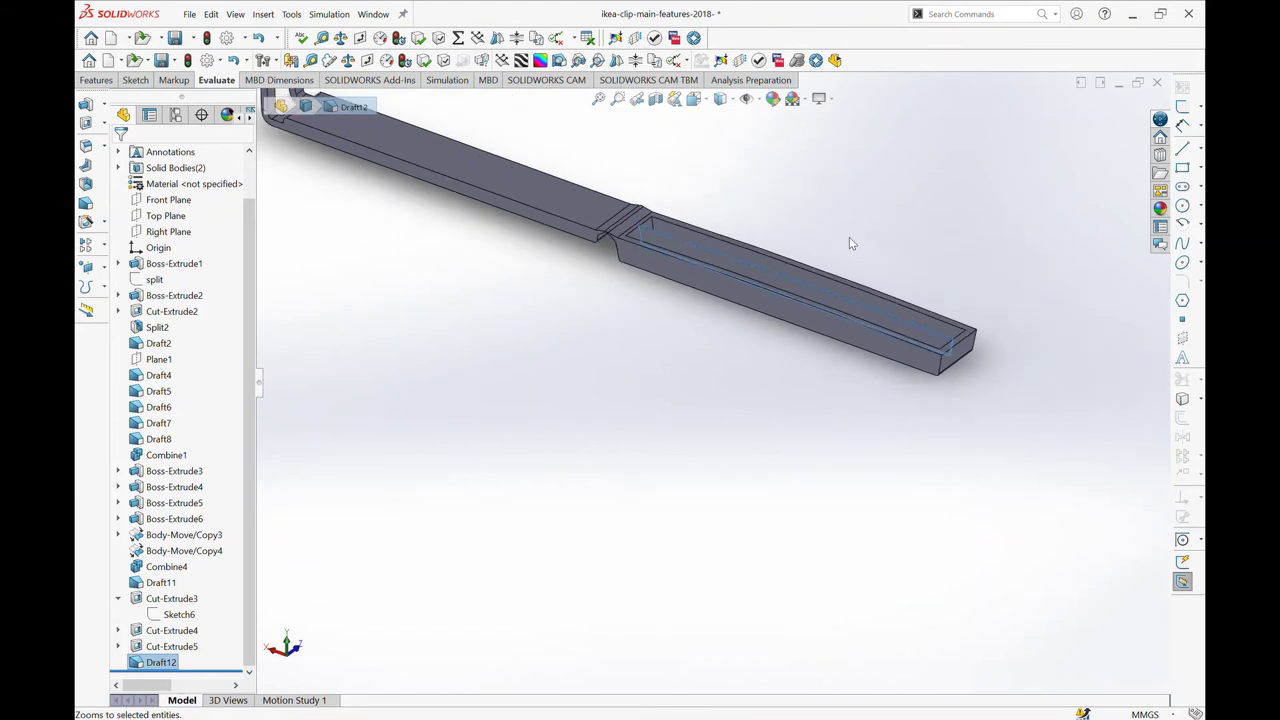
scroll(786, 270, "down", 2)
scroll(628, 290, "down", 2)
middle_click_drag(628, 290, 599, 317)
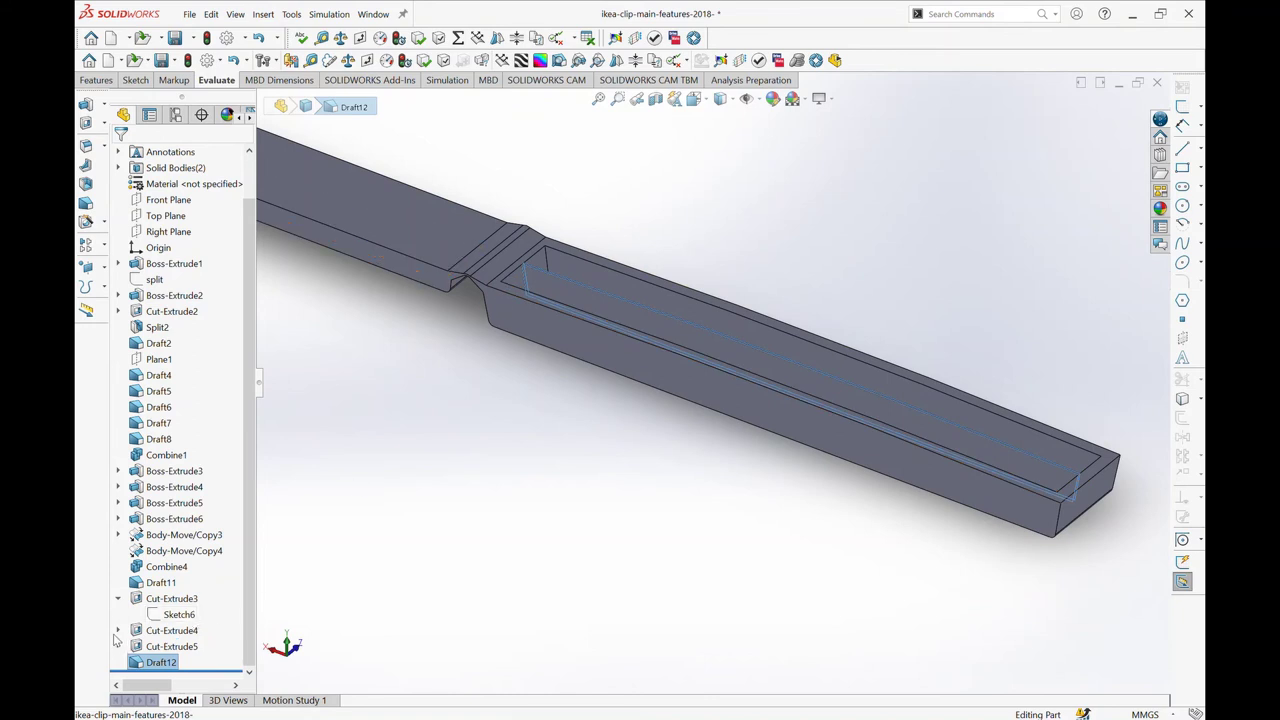
- Expand Cut-Extrude4 to show its sketch and examine the slot's inner faces
left_click(118, 631)
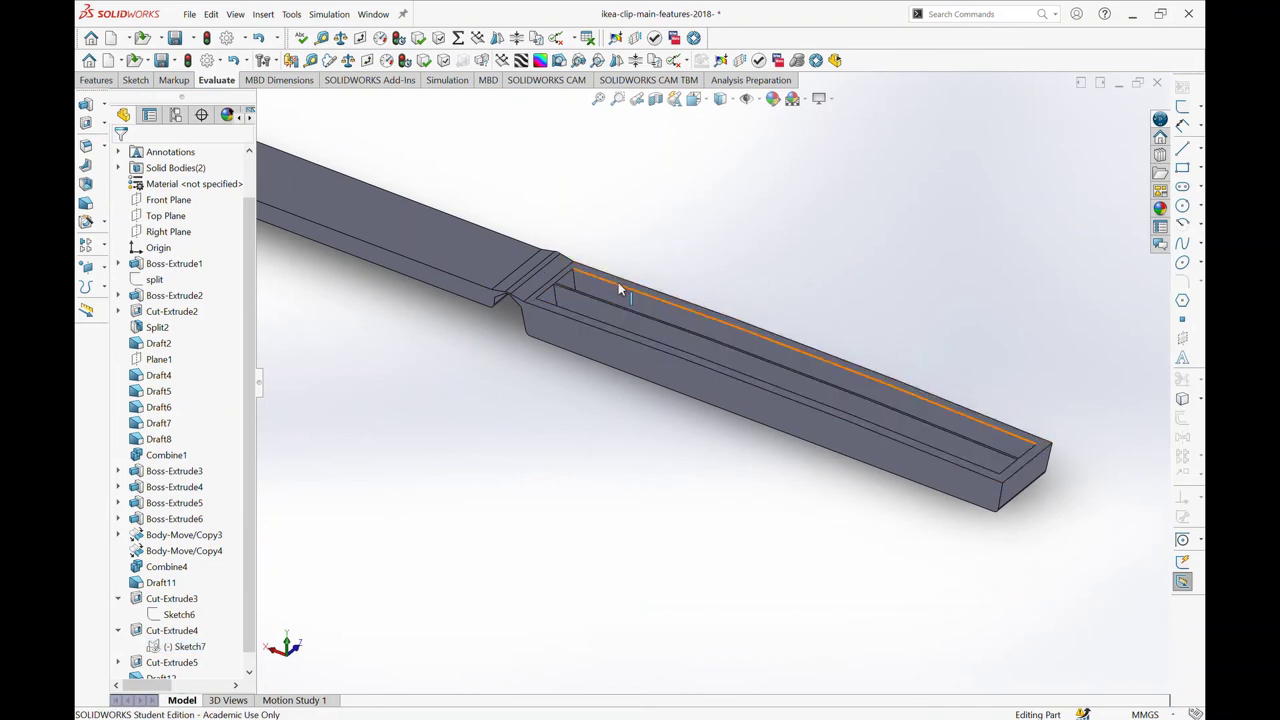
scroll(618, 300, "down", 3)
middle_click_drag(618, 308, 590, 344)
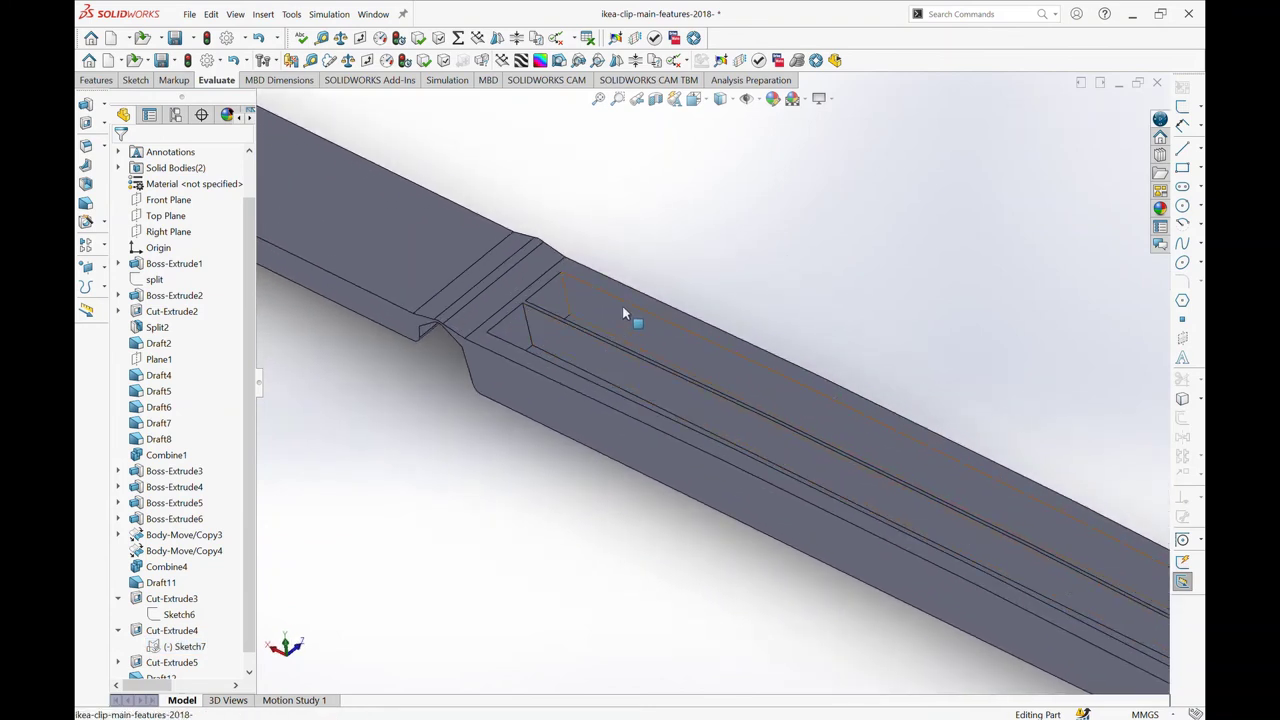
left_click(615, 362)
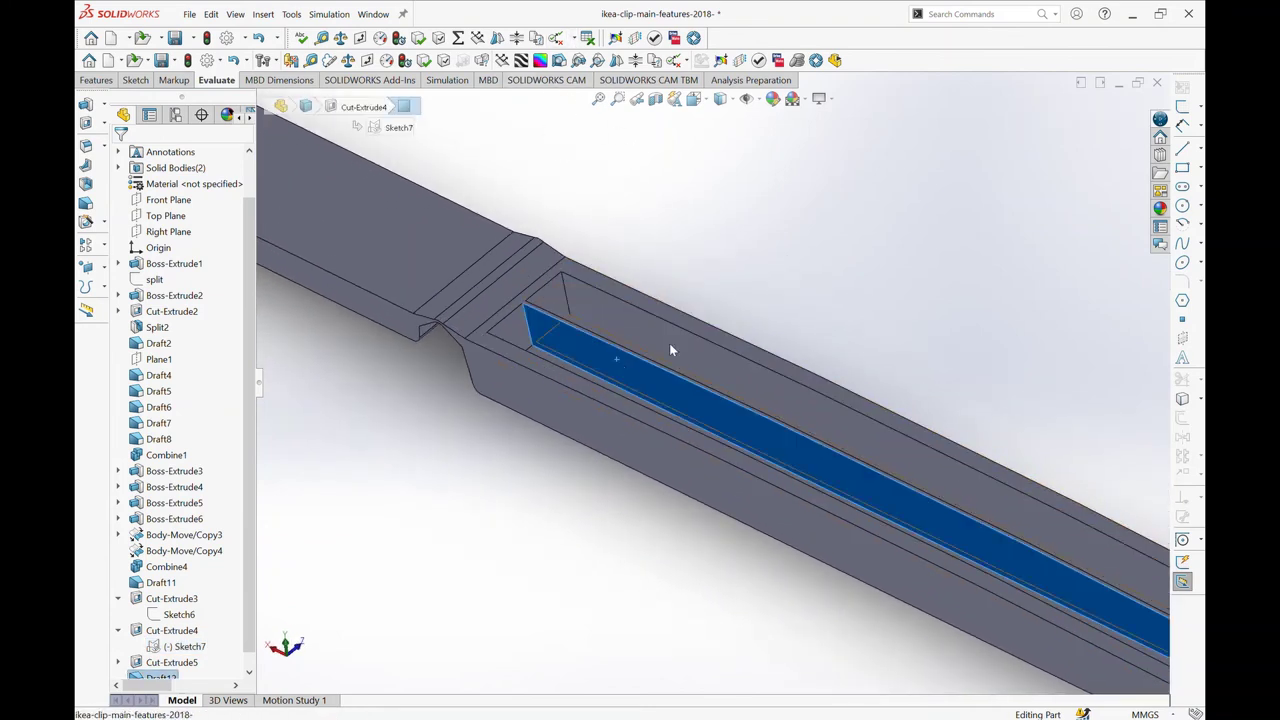
left_click(771, 206)
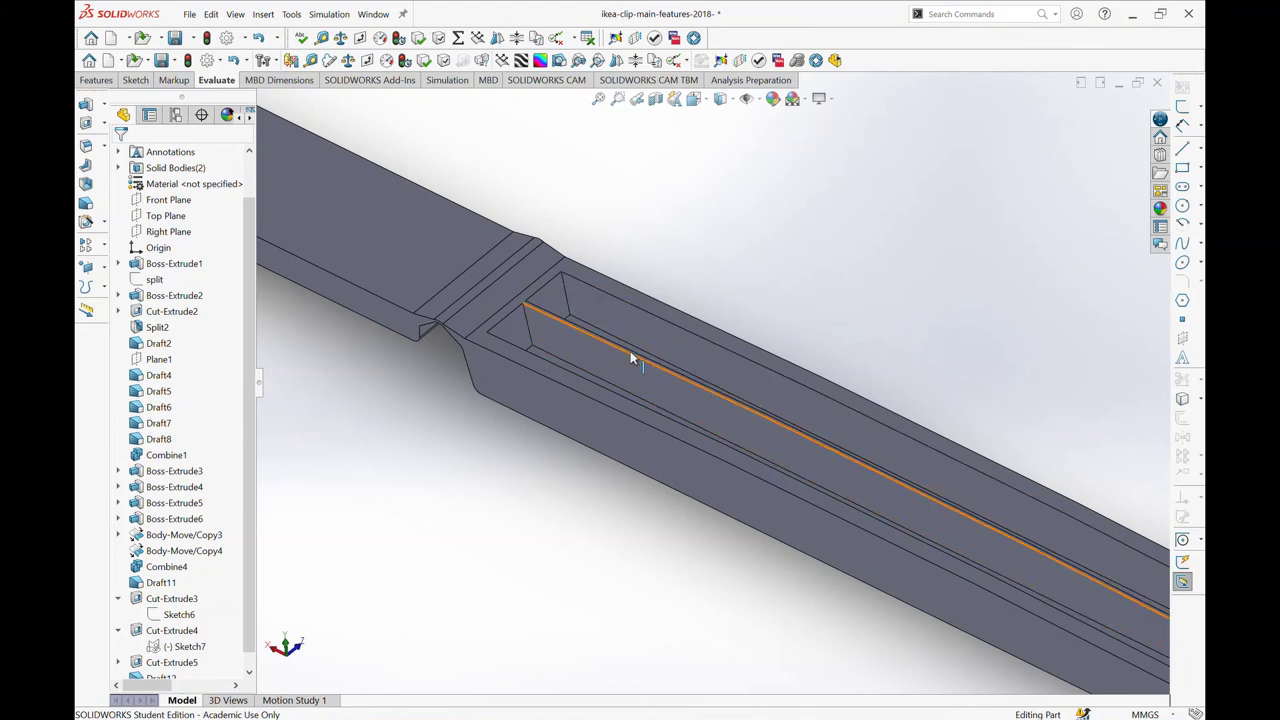
scroll(634, 366, "up", 2)
scroll(634, 366, "up", 2)
scroll(214, 606, "down", 1)
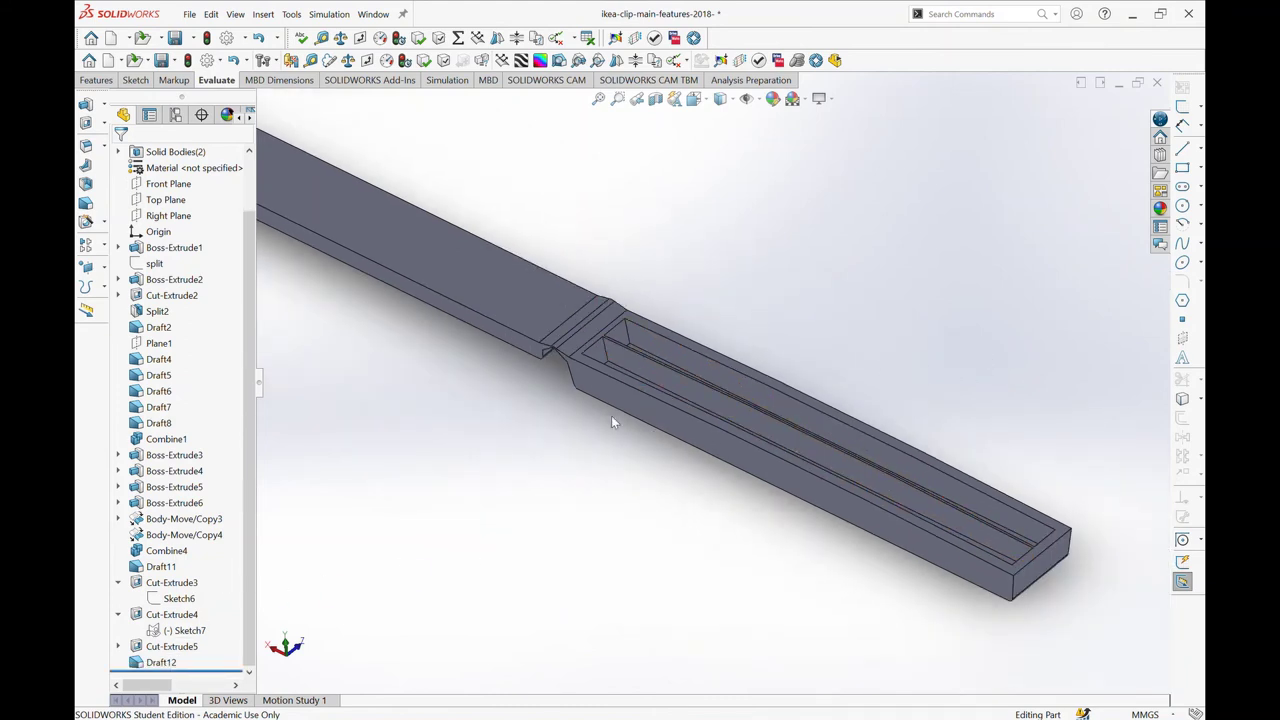
mouse_move(631, 391)
middle_mouse_down()
mouse_move(670, 376)
mouse_move(720, 420)
mouse_move(671, 471)
mouse_move(636, 438)
mouse_move(645, 370)
middle_mouse_up()
scroll(645, 370, "down", 2)
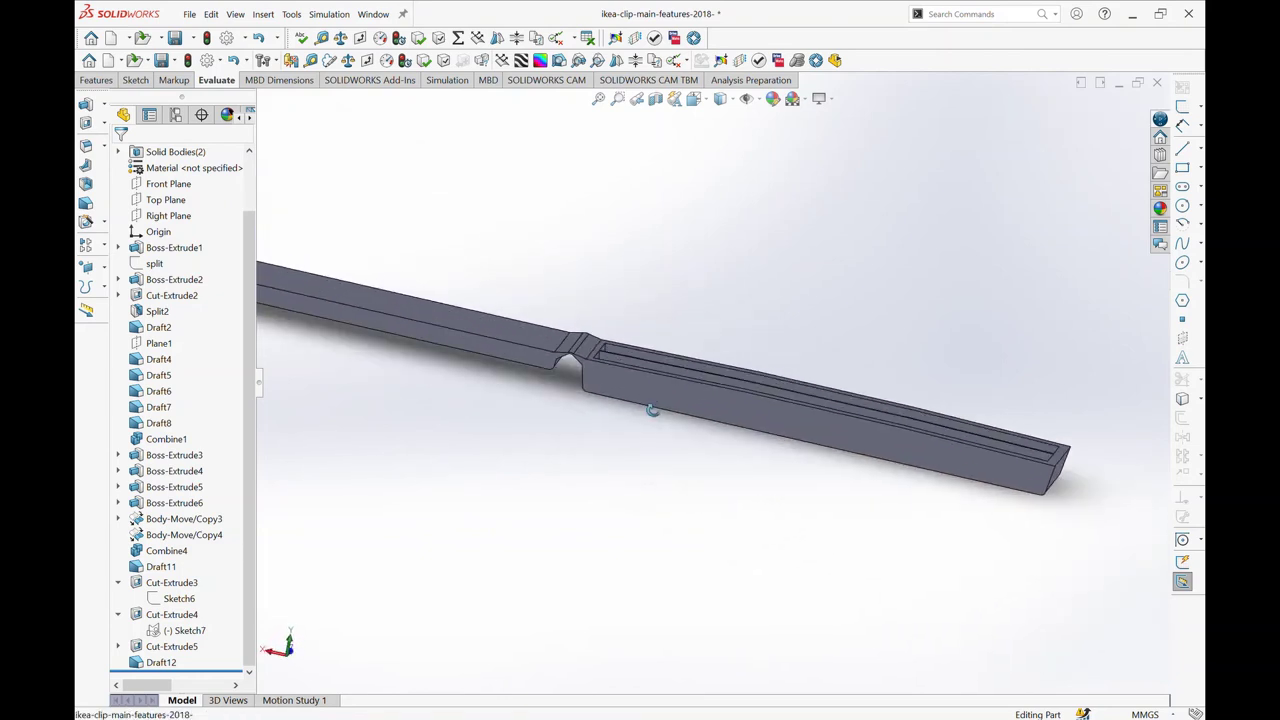
scroll(598, 340, "down", 2)
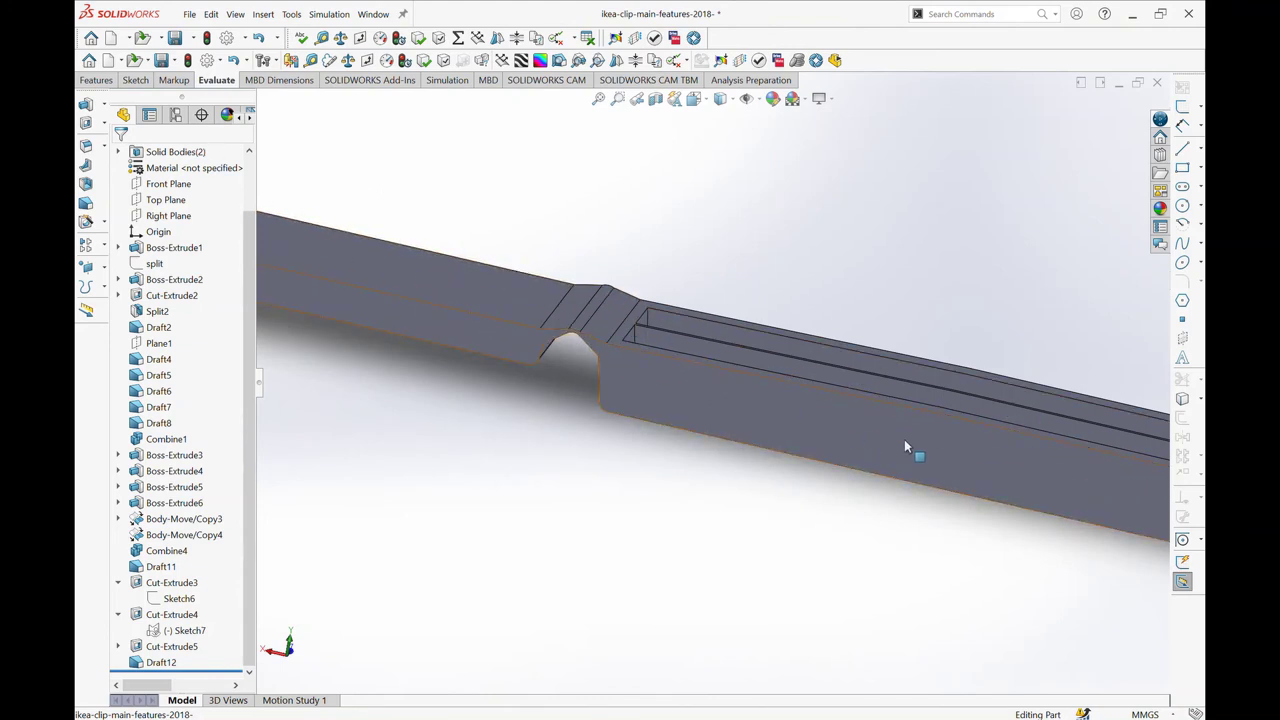
scroll(622, 400, "up", 2)
scroll(622, 400, "down", 2)
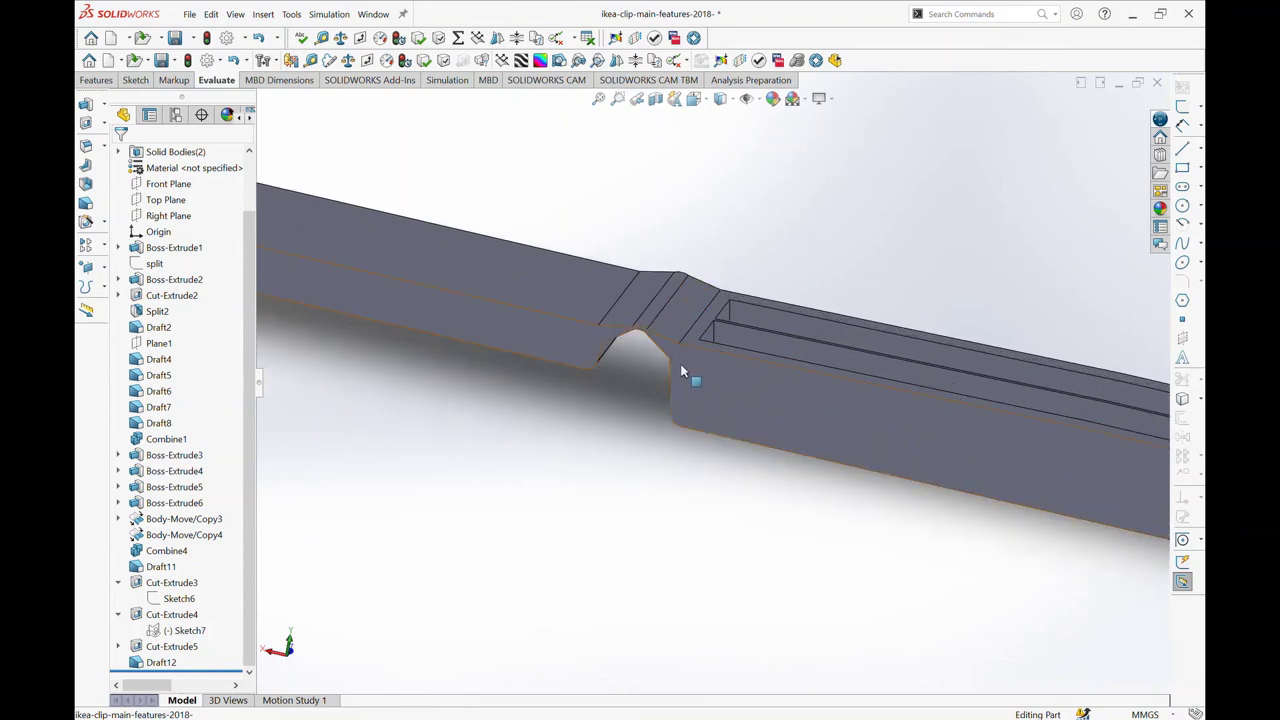
scroll(732, 395, "up", 2)
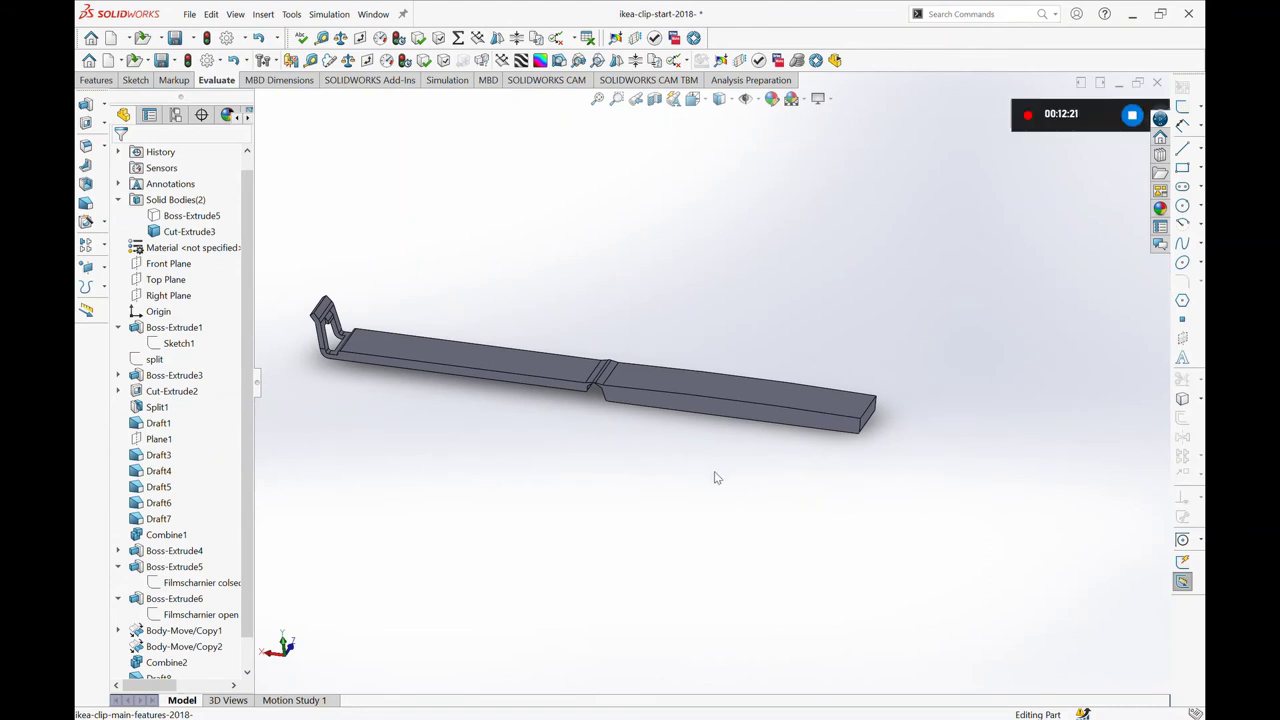
- Try a 2 mm shell removing the lid's top face, then cancel it
middle_click_drag(714, 473, 613, 408)
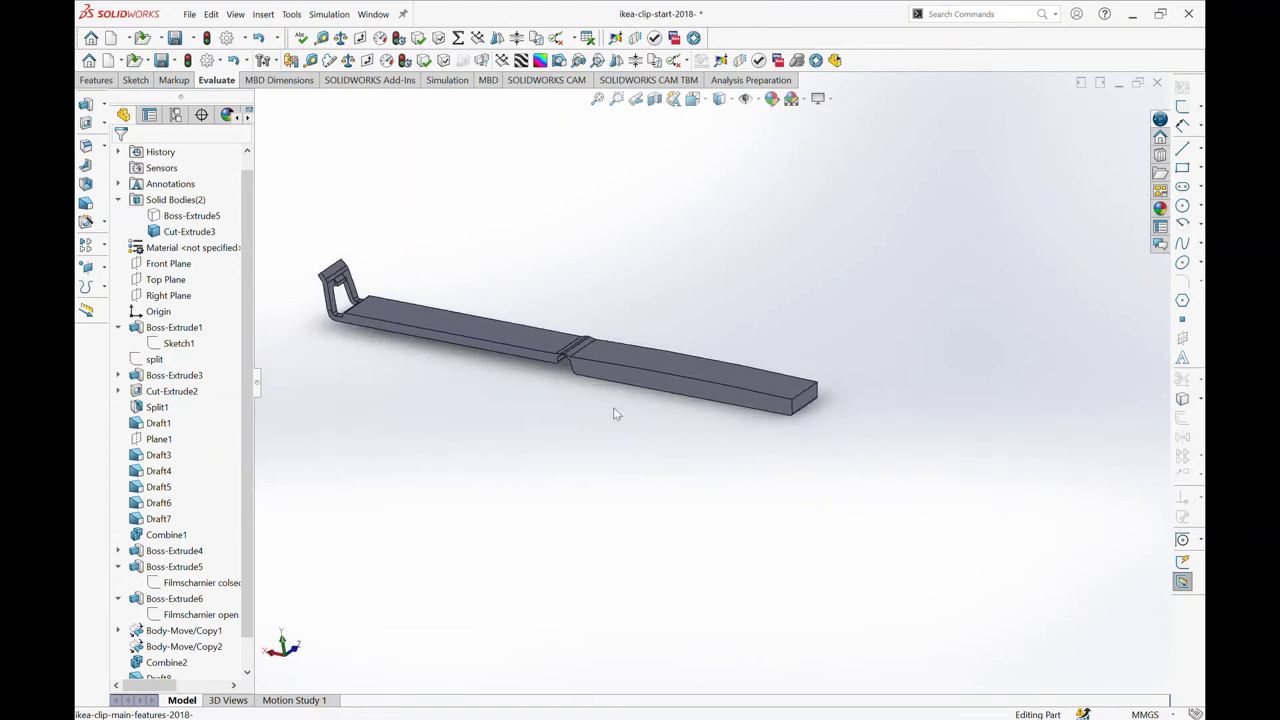
scroll(596, 379, "down", 3)
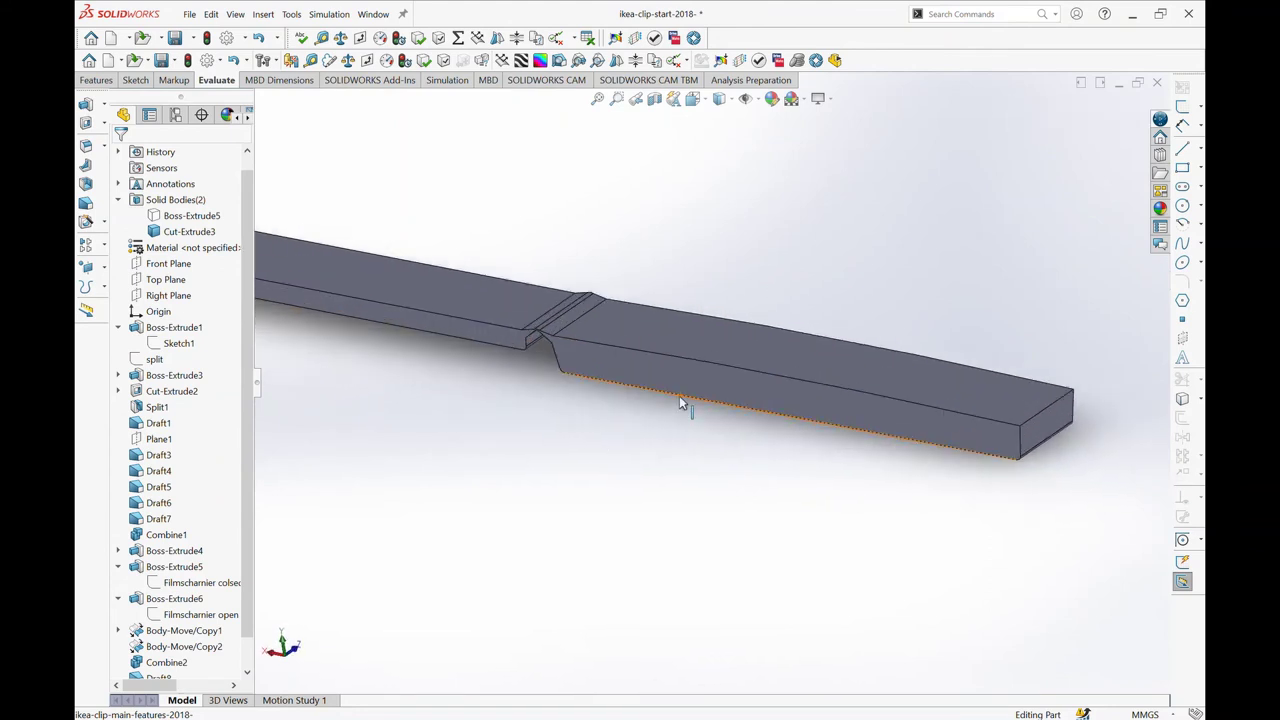
middle_click_drag(615, 408, 641, 357)
scroll(645, 375, "up", 2)
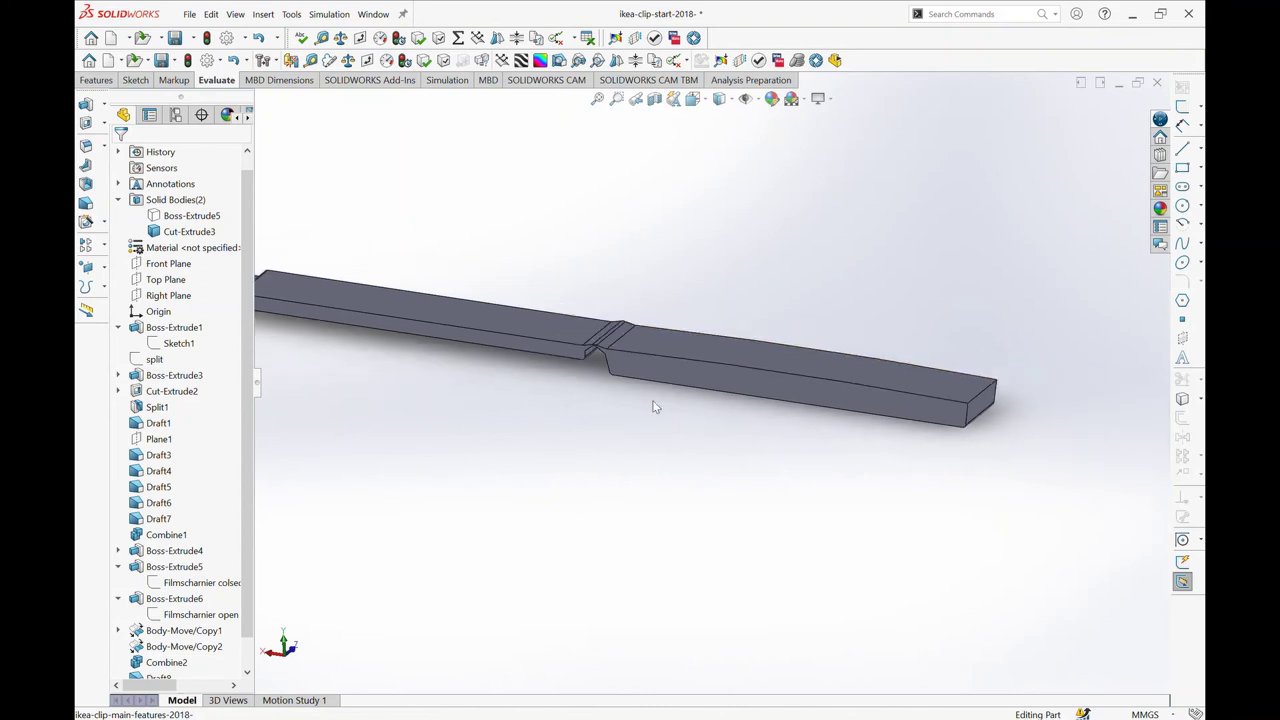
middle_click_drag(661, 401, 677, 420)
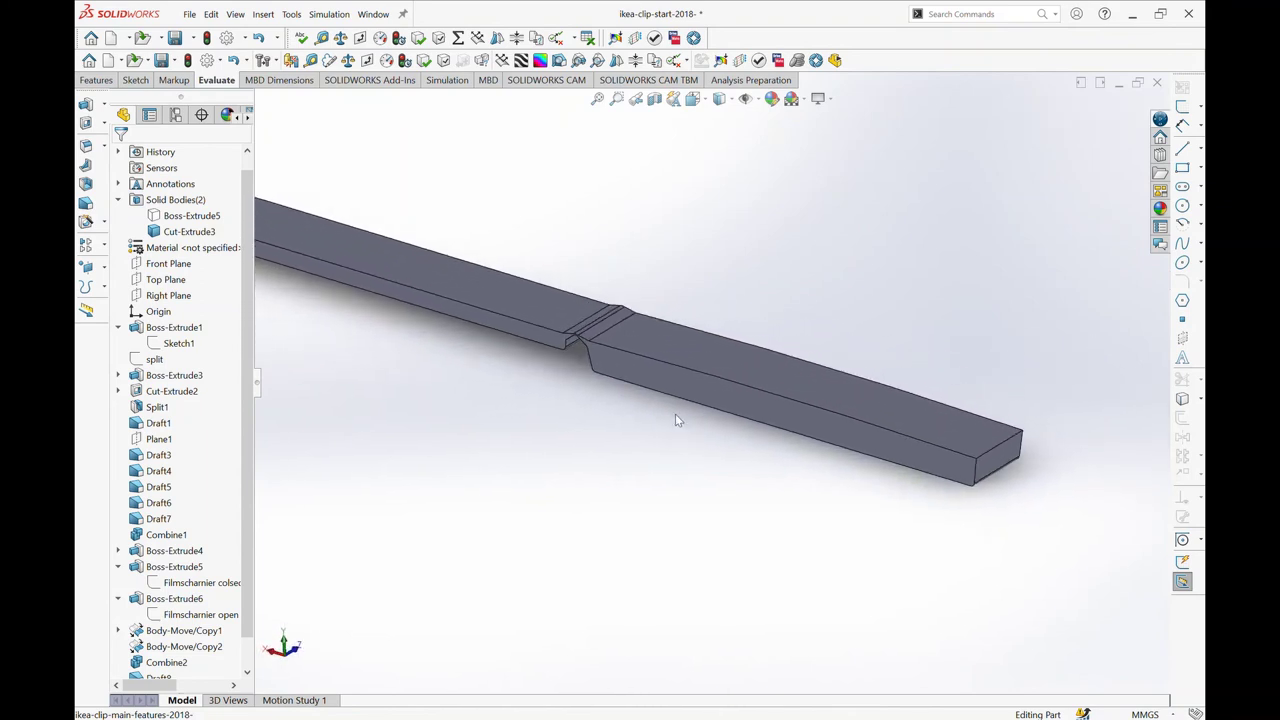
left_click(86, 184)
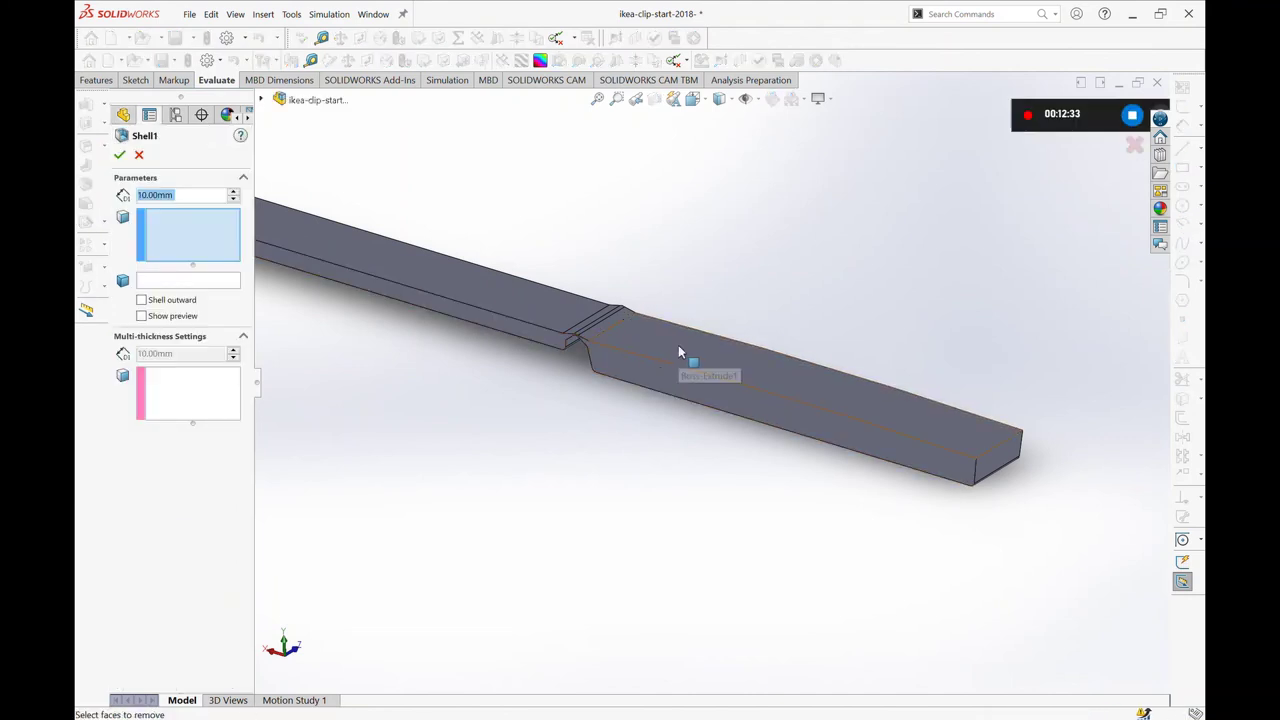
left_click(678, 345)
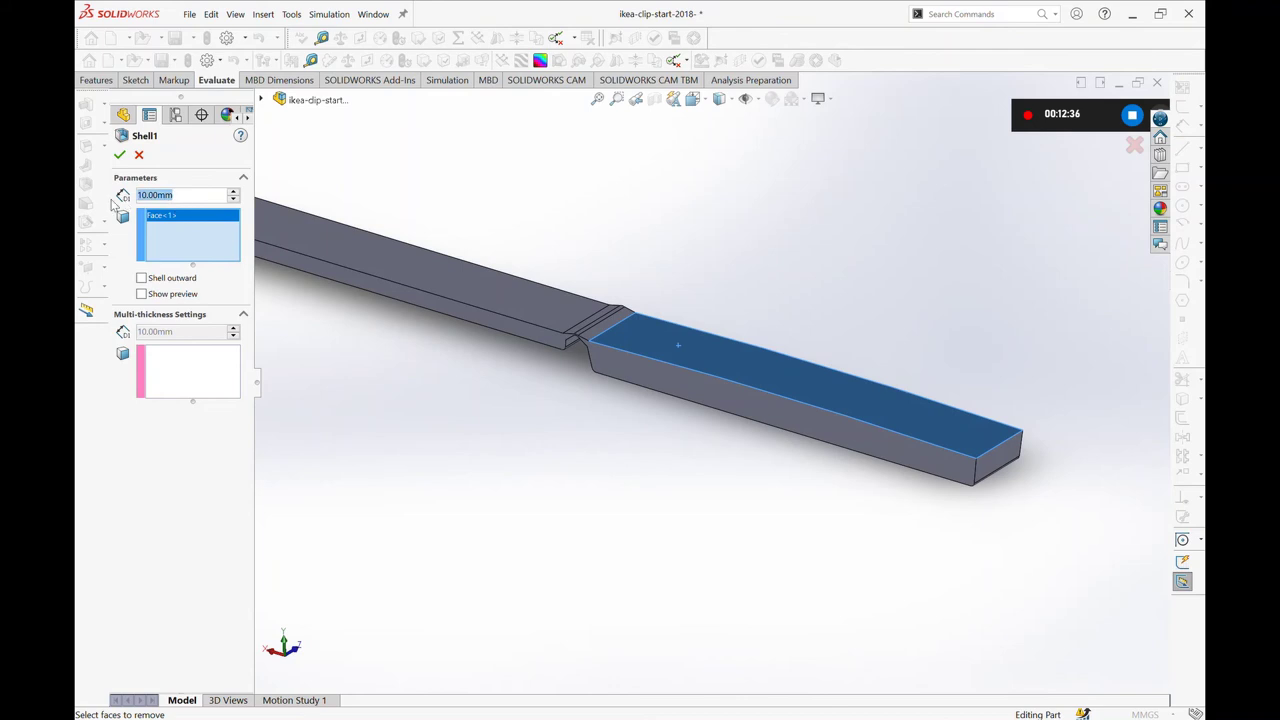
type("2")
key("Return")
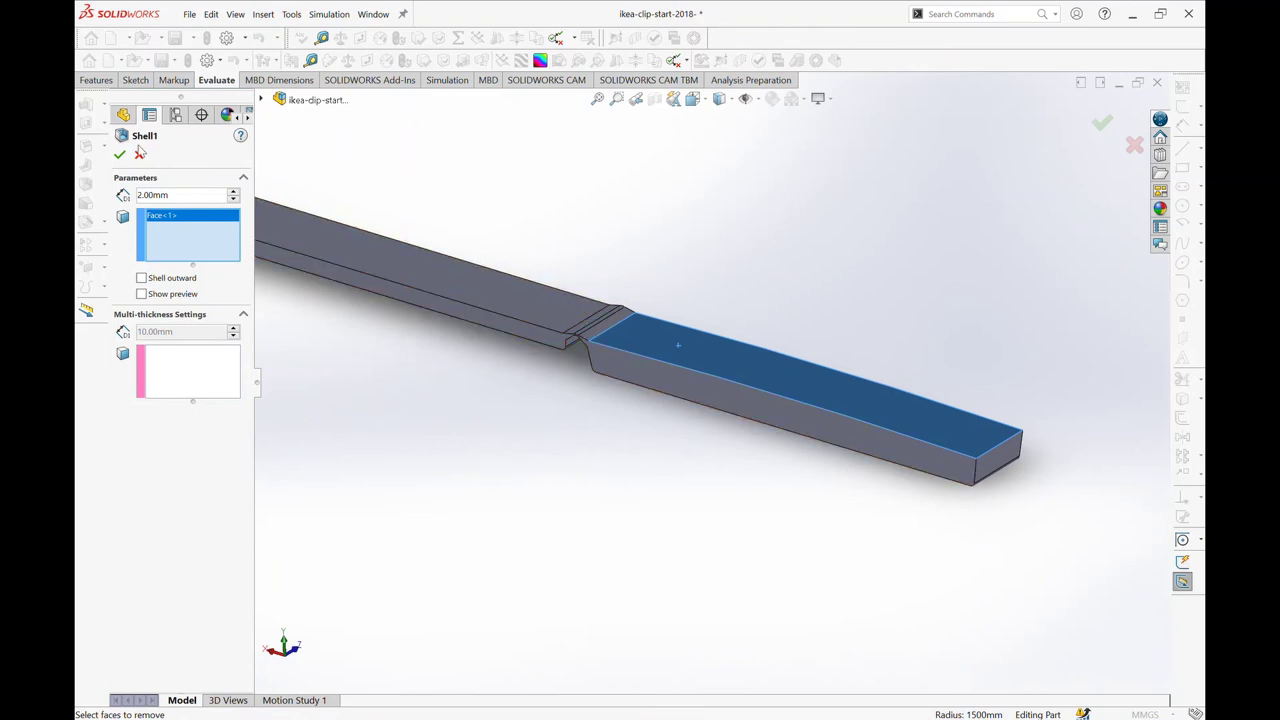
left_click(140, 153)
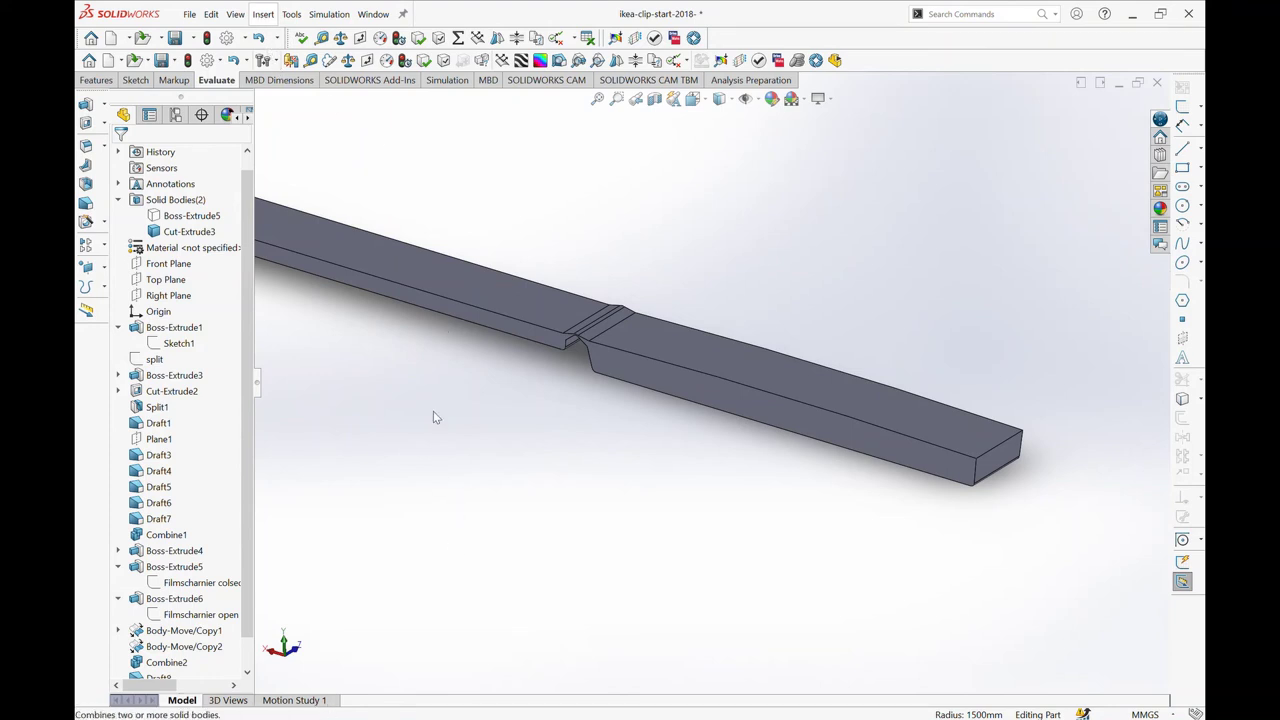
- Split the part at the notch face with Cut Bodies, keeping both resulting bodies
left_click(455, 330)
scroll(645, 392, "down", 2)
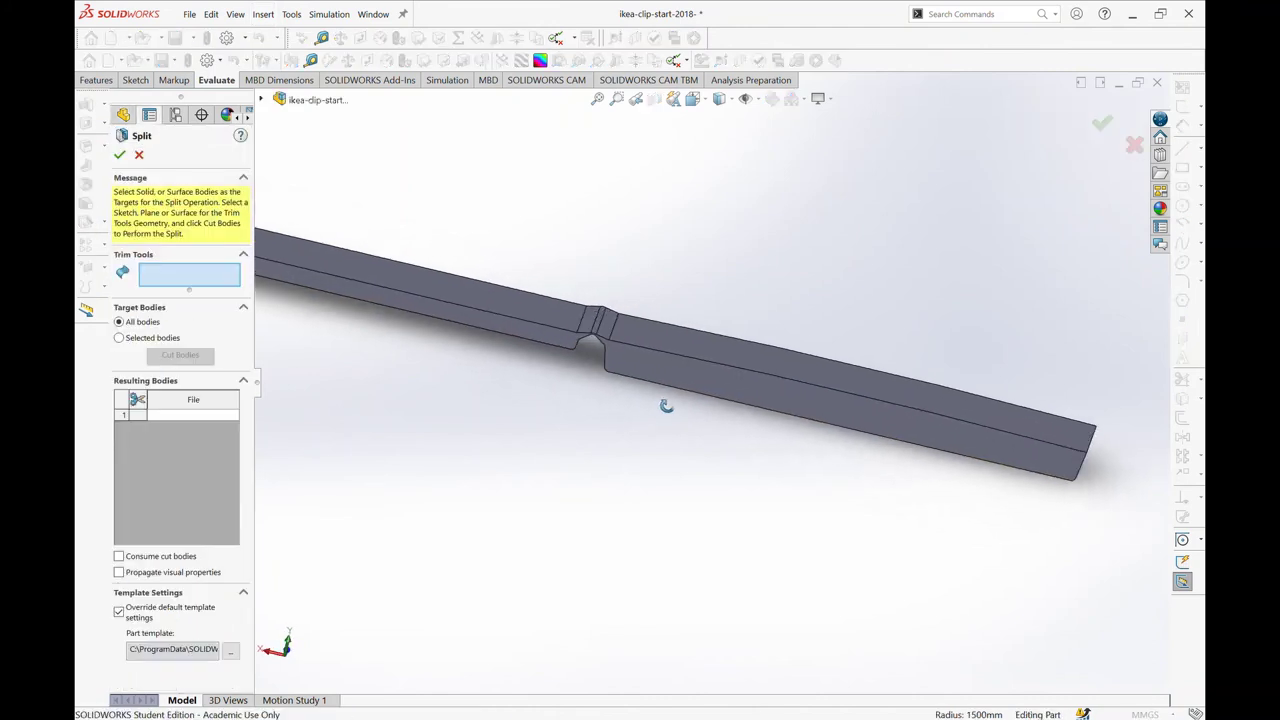
scroll(620, 375, "down", 2)
scroll(625, 360, "down", 2)
left_click(615, 344)
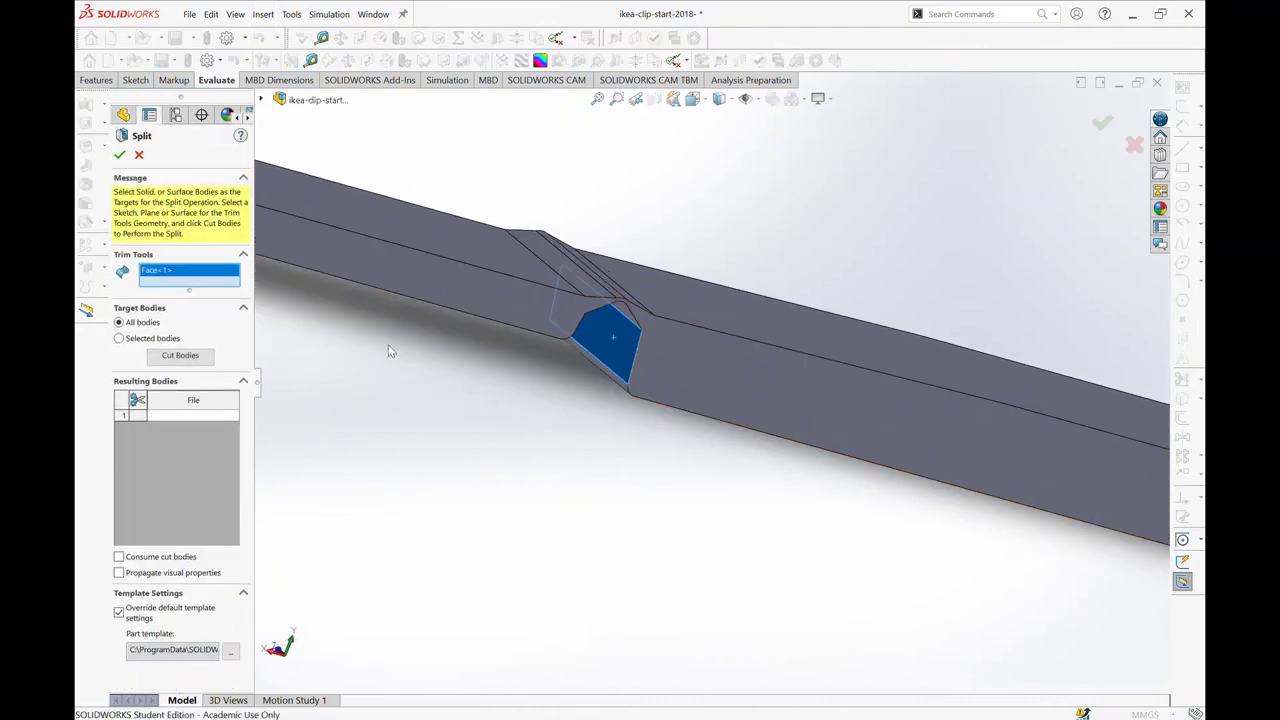
left_click(180, 356)
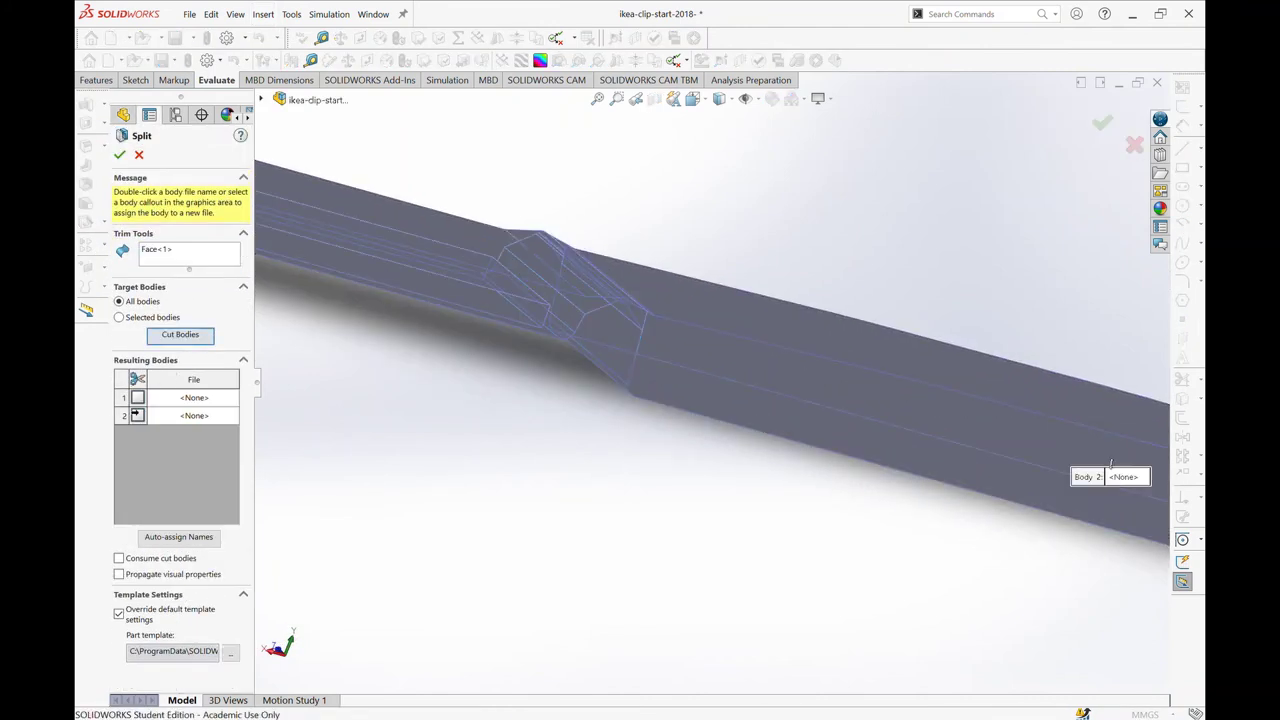
left_click(138, 416)
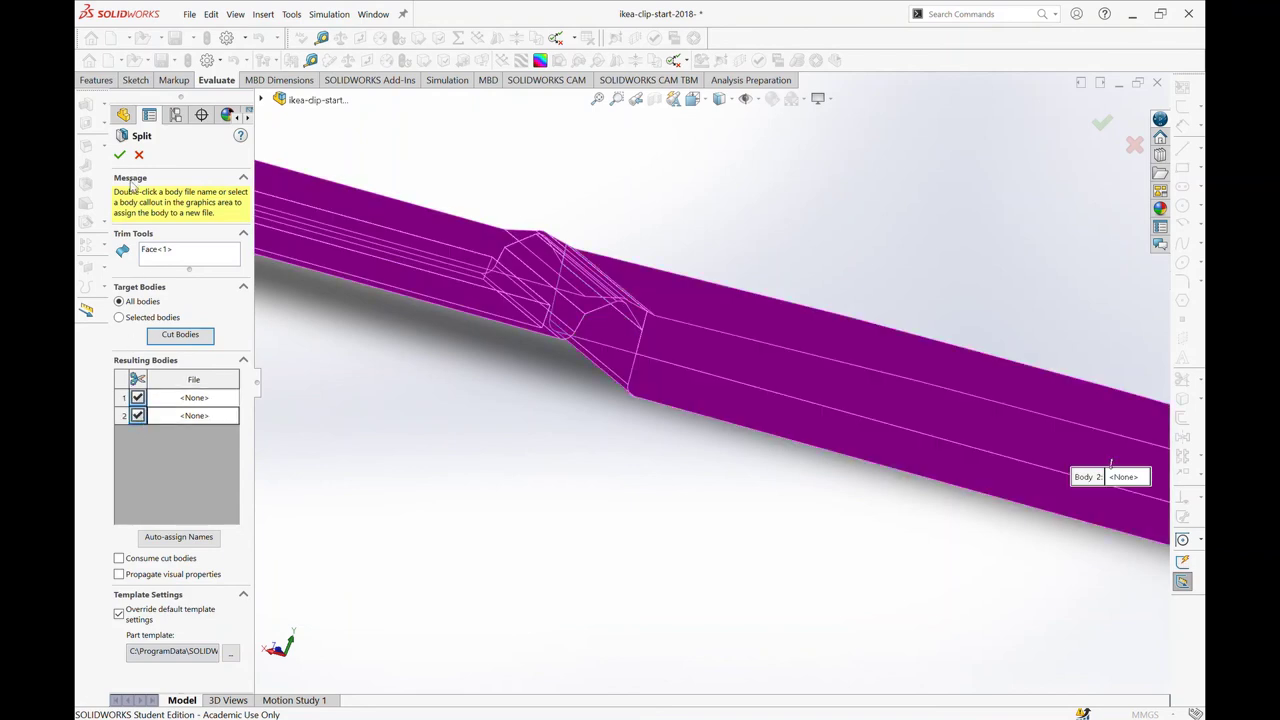
left_click(119, 154)
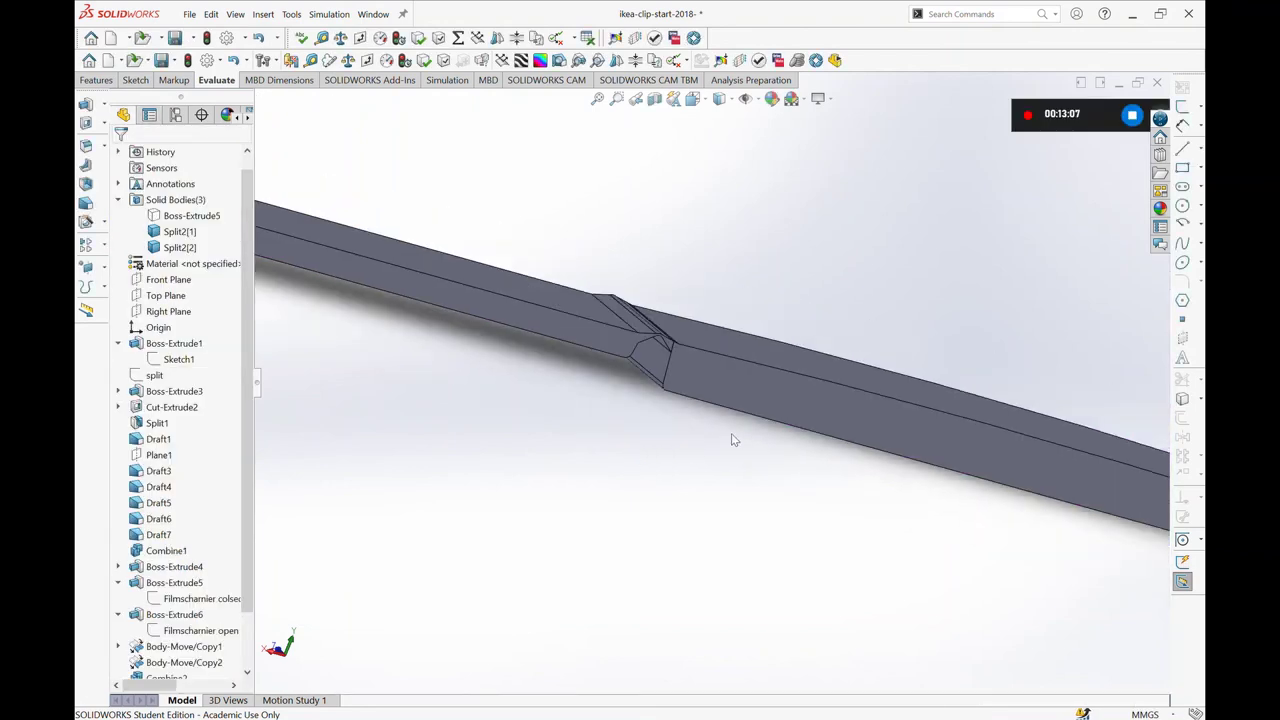
scroll(732, 440, "down", 3)
scroll(1019, 385, "up", 3)
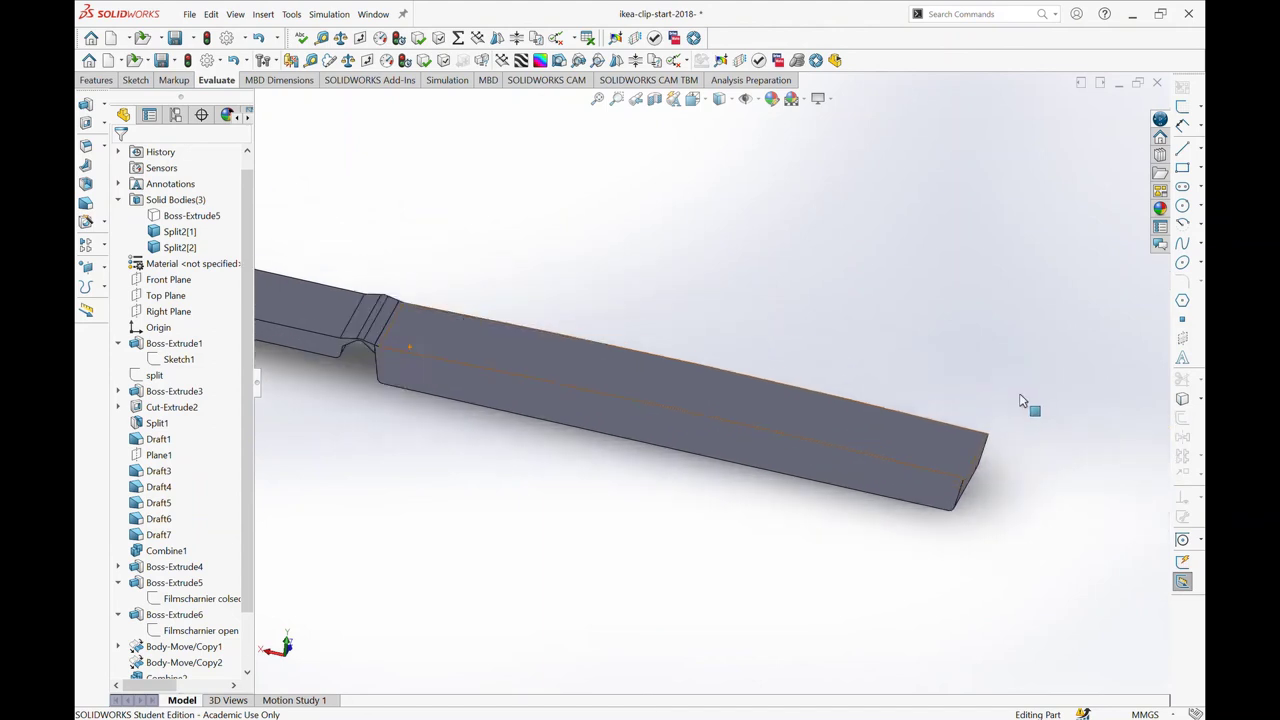
scroll(508, 386, "down", 3)
scroll(400, 350, "up", 5)
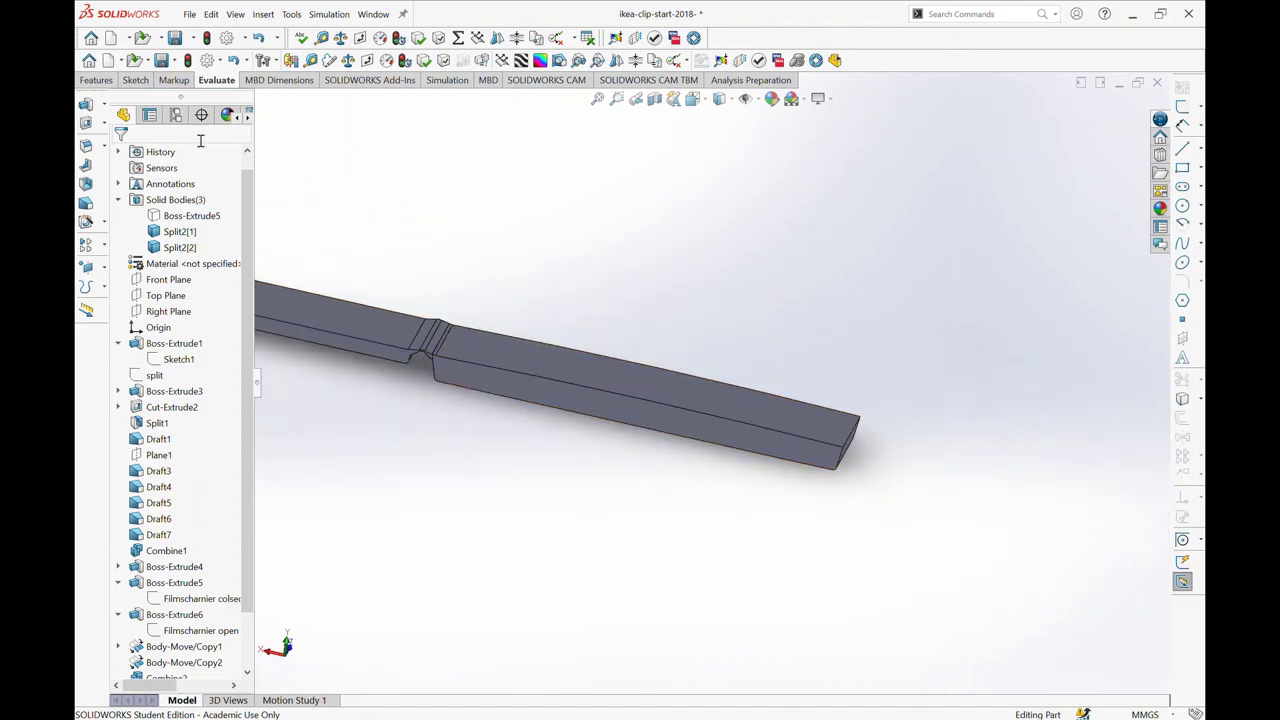
- Shell the split-off lid to 2 mm with its top face removed, then inspect the cavity
left_click(86, 185)
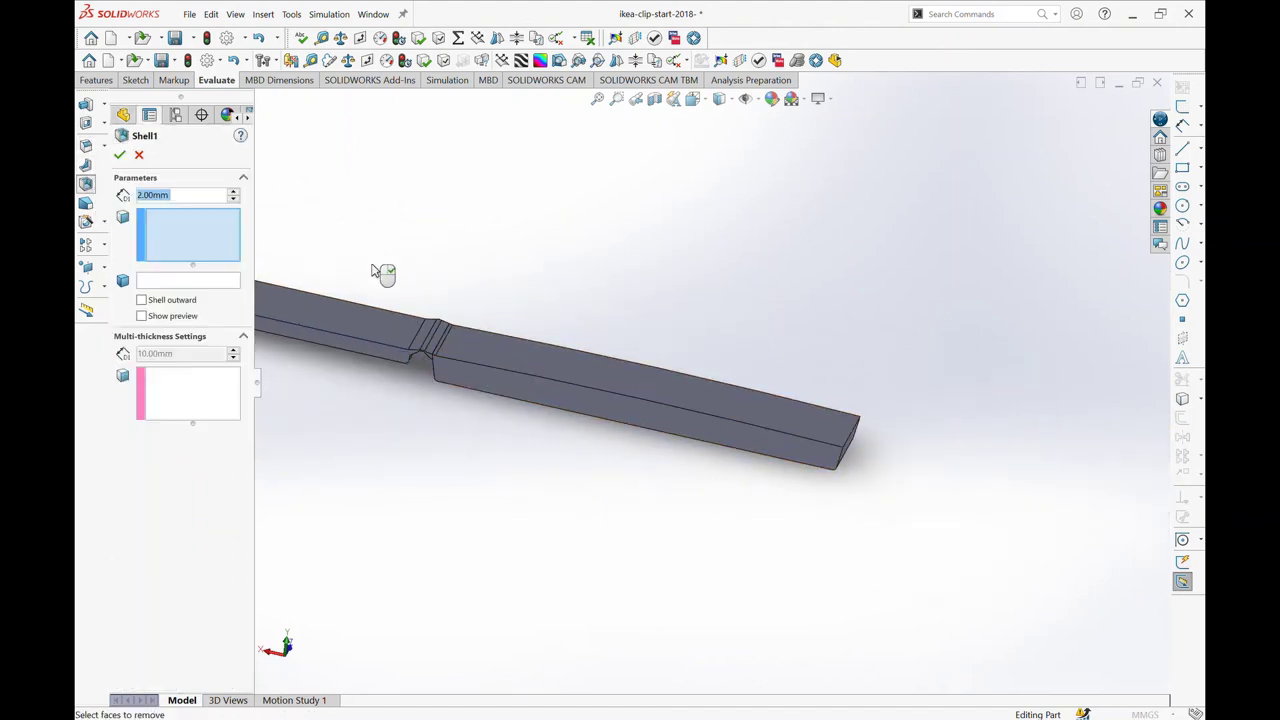
left_click(521, 370)
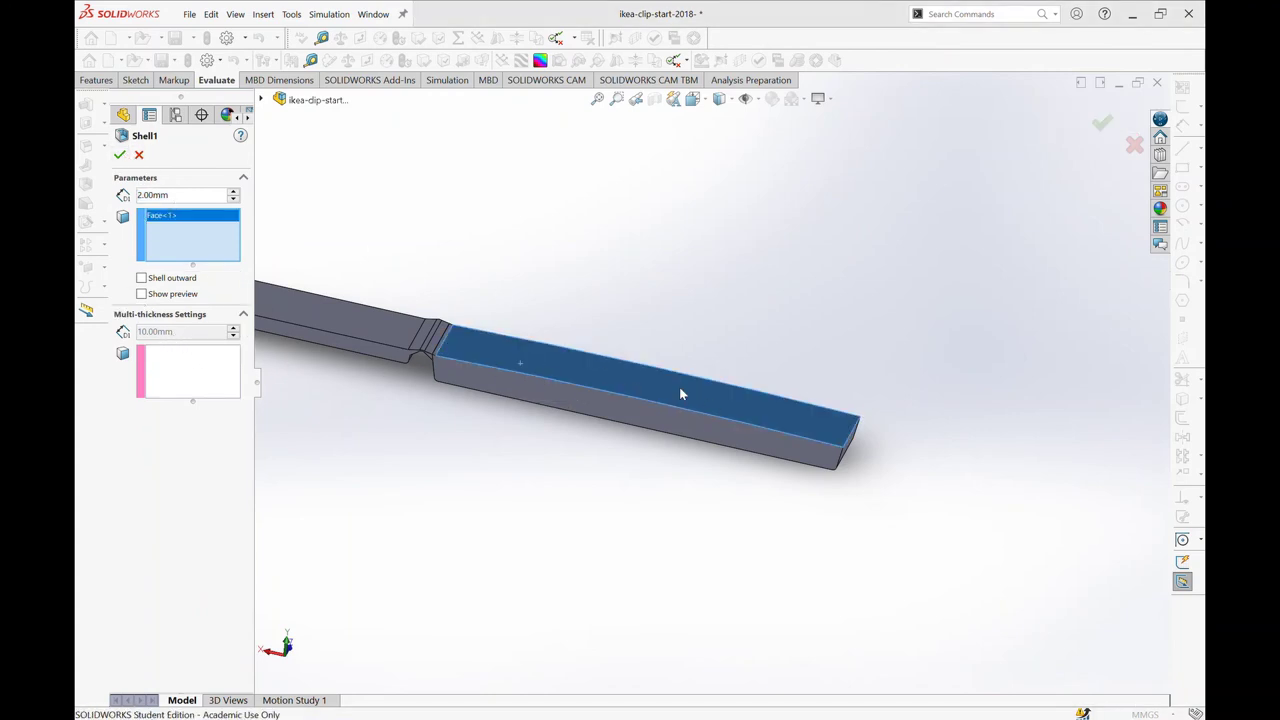
key("Return")
mouse_move(731, 352)
middle_mouse_down()
mouse_move(722, 405)
mouse_move(757, 351)
mouse_move(960, 417)
mouse_move(908, 400)
mouse_move(903, 491)
mouse_move(769, 366)
middle_mouse_up()
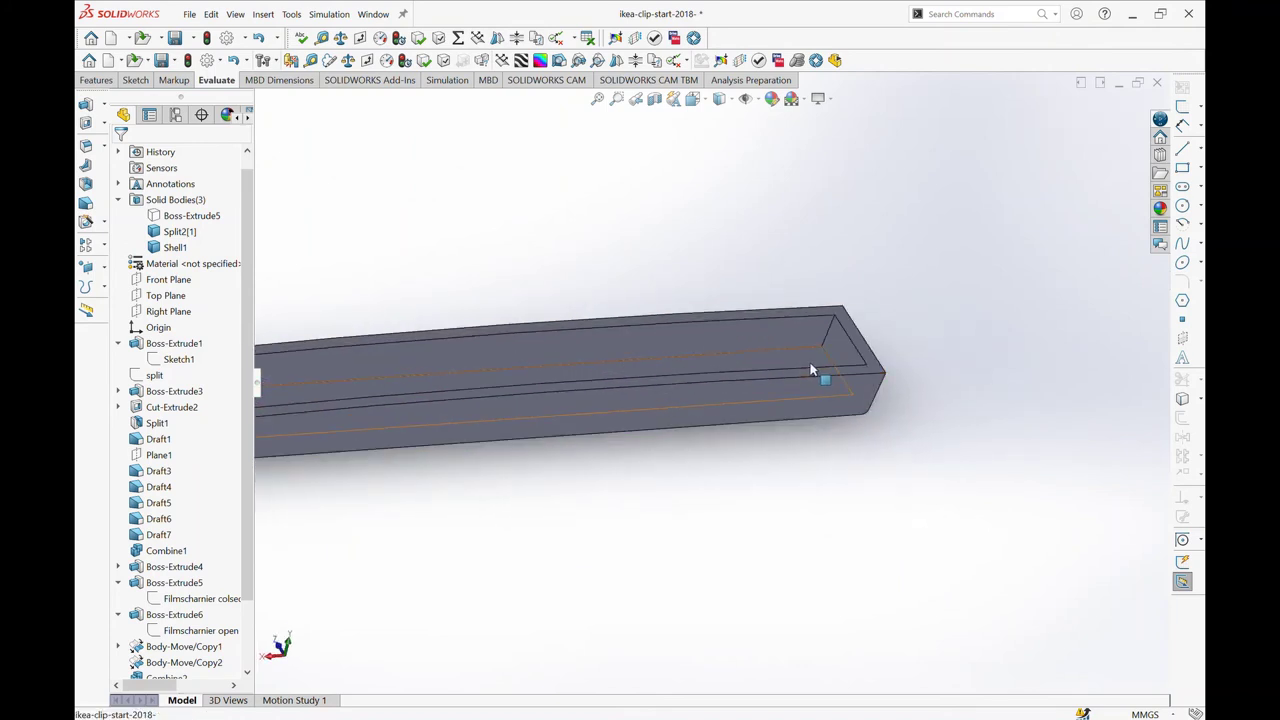
scroll(835, 342, "up", 3)
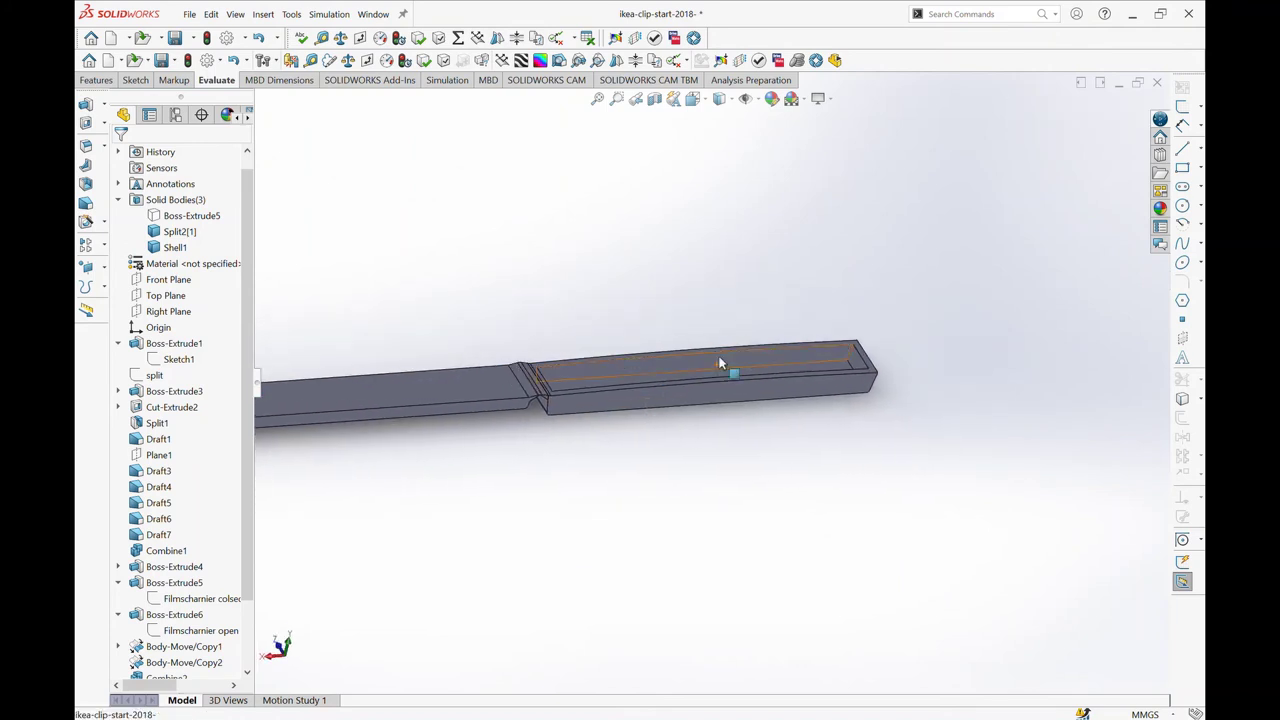
mouse_move(719, 363)
middle_mouse_down()
mouse_move(697, 346)
mouse_move(654, 429)
mouse_move(814, 457)
mouse_move(713, 400)
middle_mouse_up()
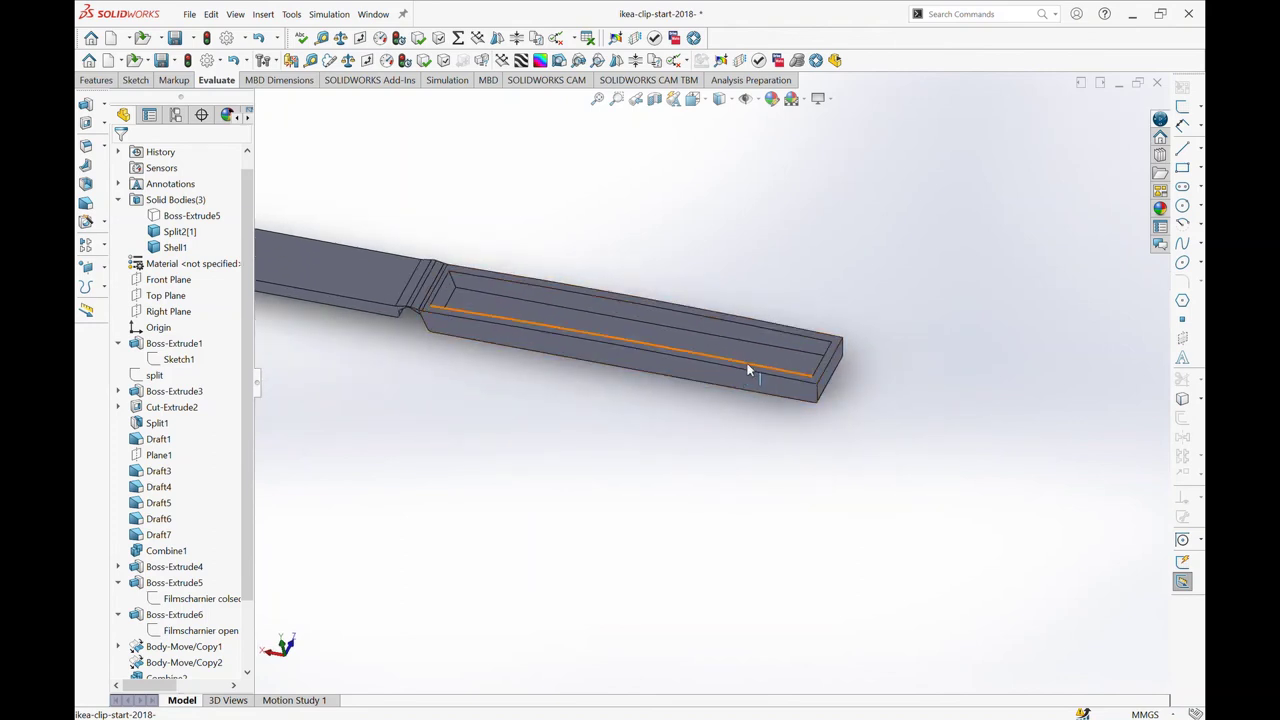
middle_click_drag(560, 360, 455, 338)
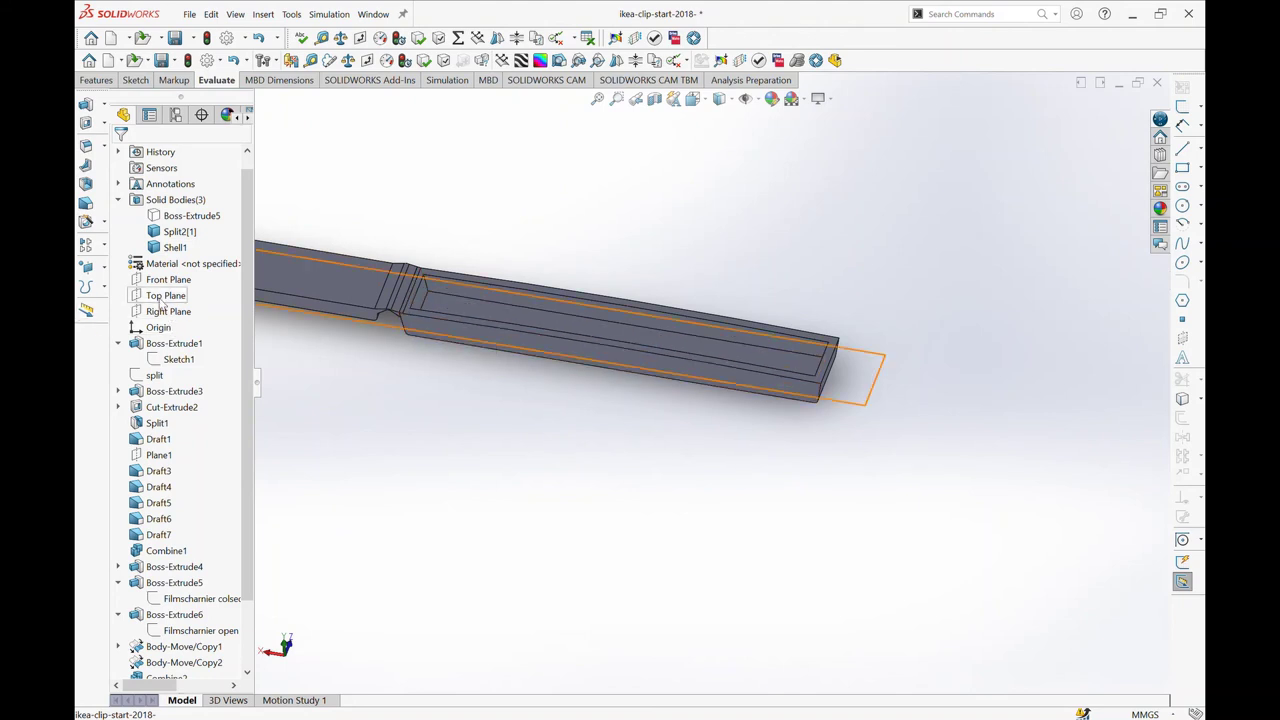
left_click(170, 284)
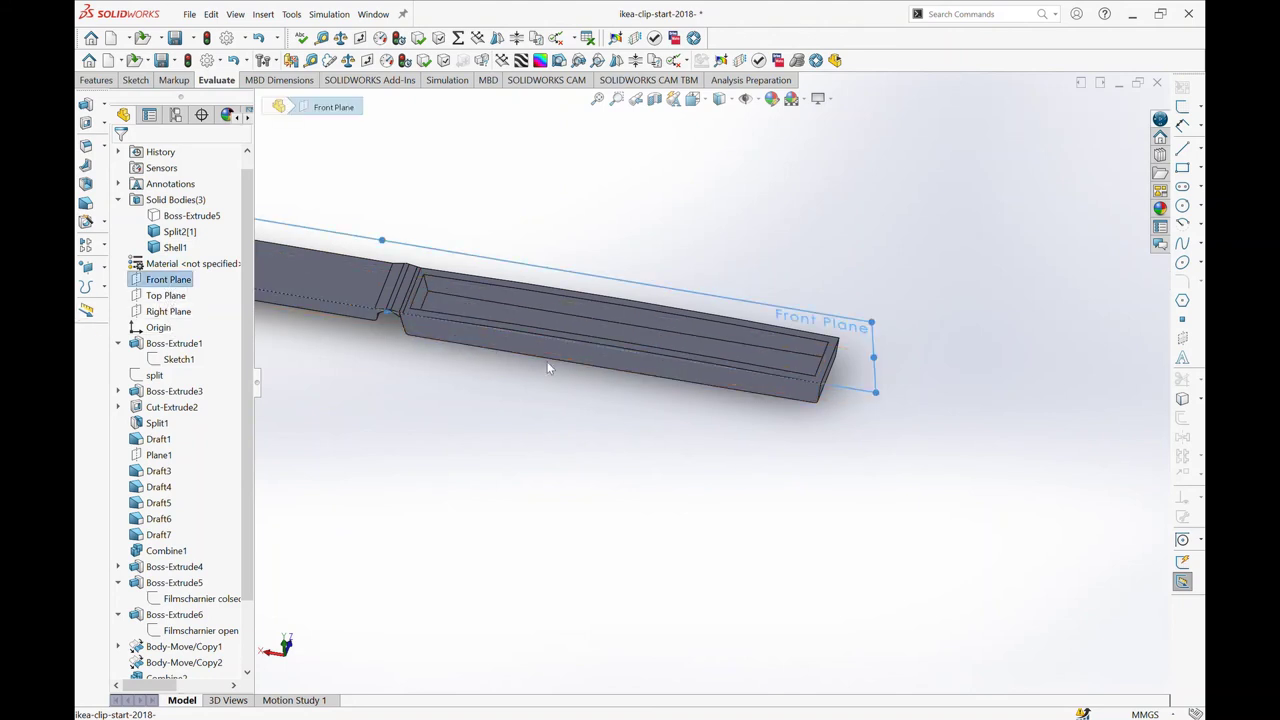
- Start a Front Plane sketch with a long line and short end lines along the lid edge
left_click(1183, 108)
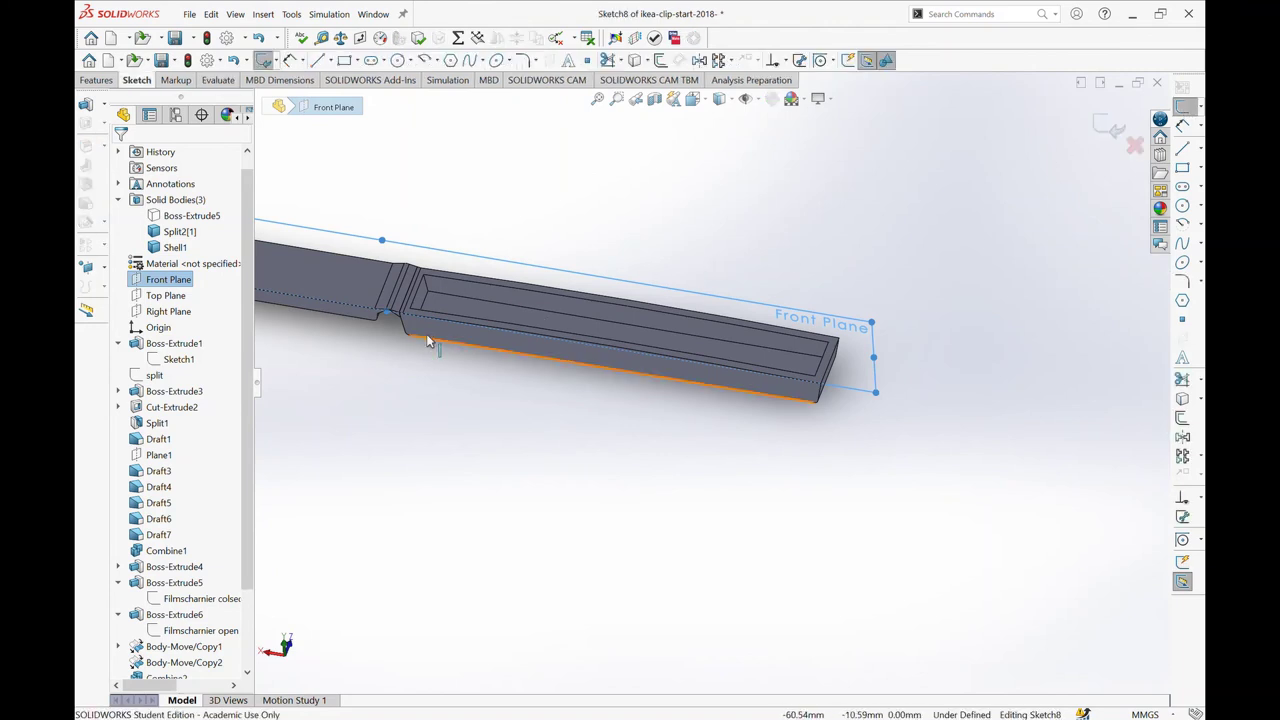
scroll(625, 335, "down", 2)
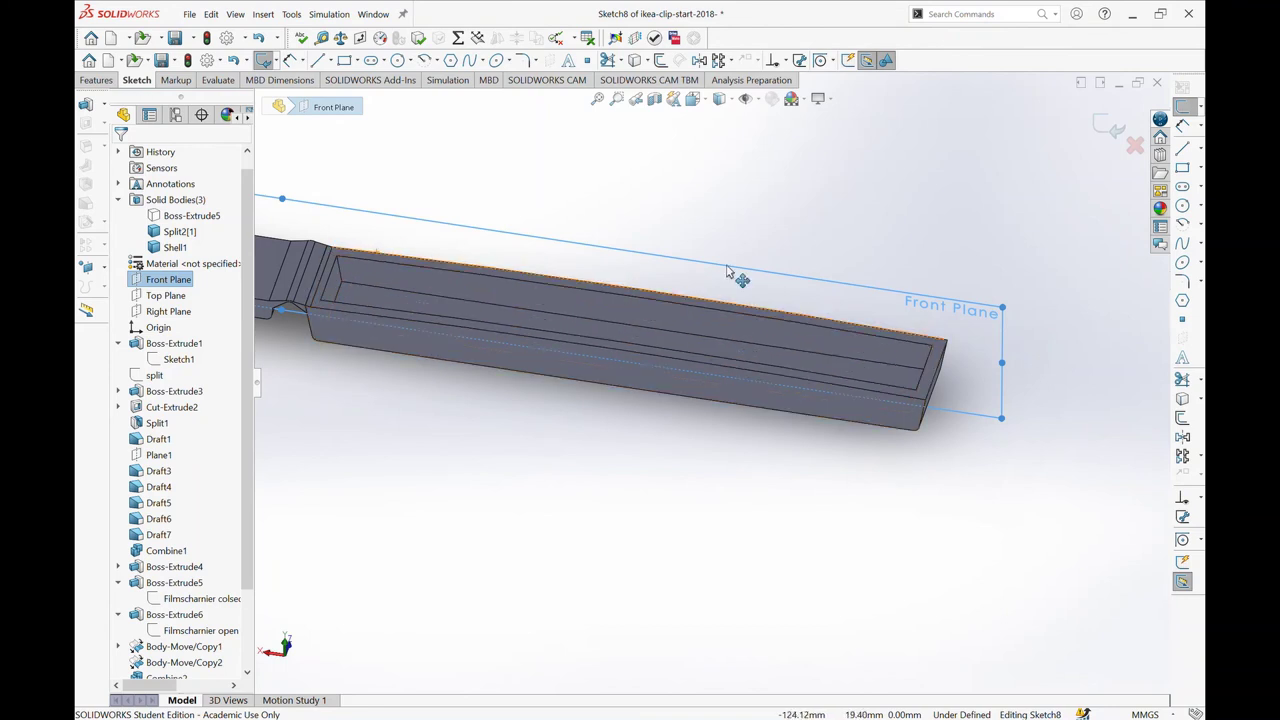
left_click(340, 270)
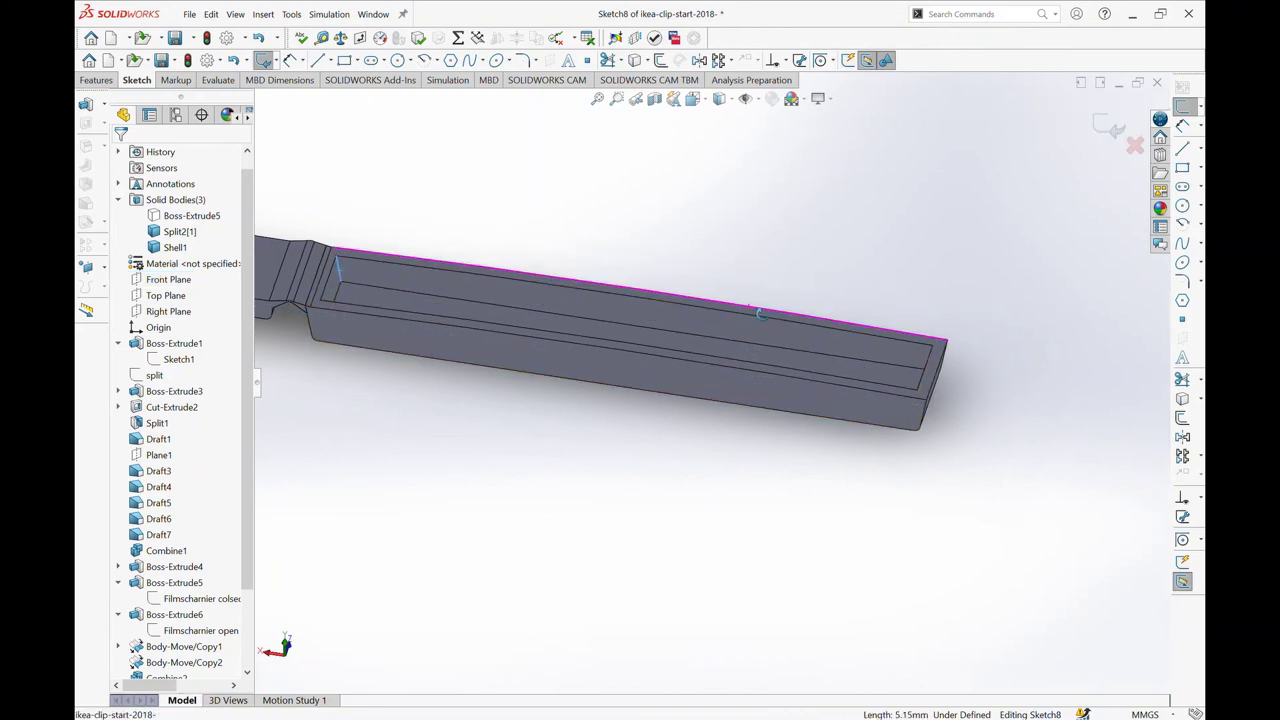
left_click(922, 360)
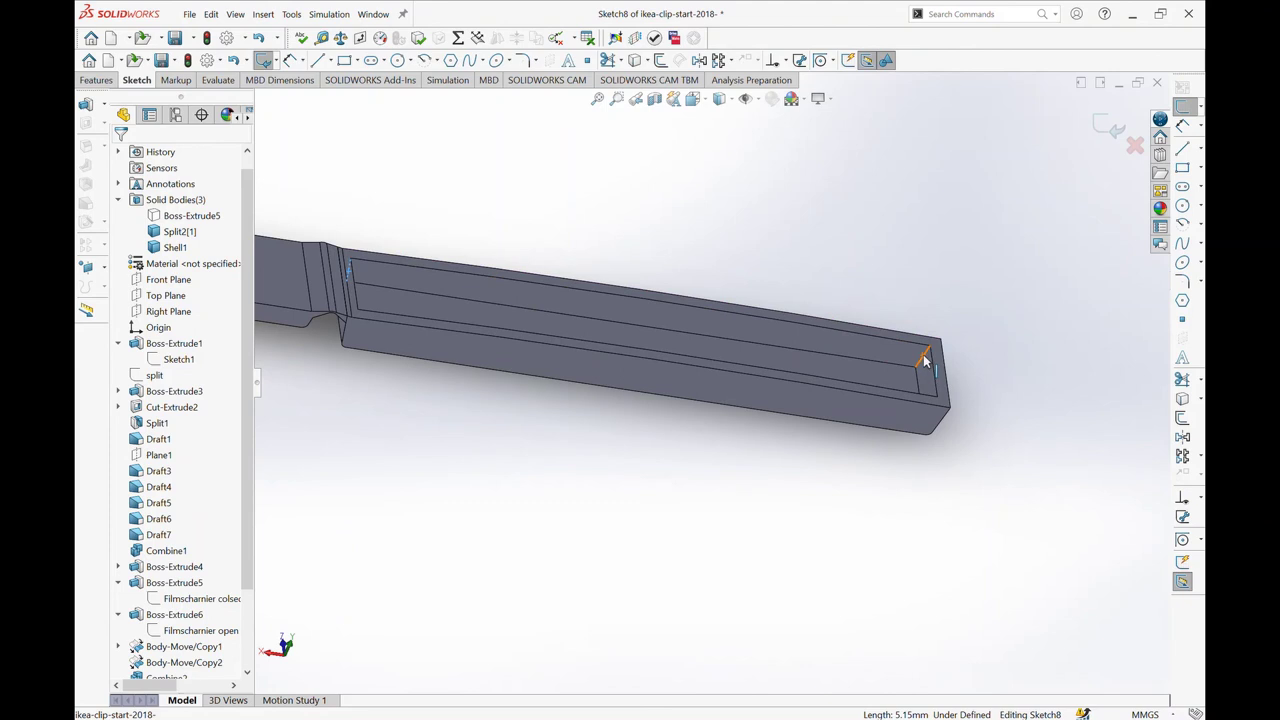
middle_click_drag(874, 300, 851, 280)
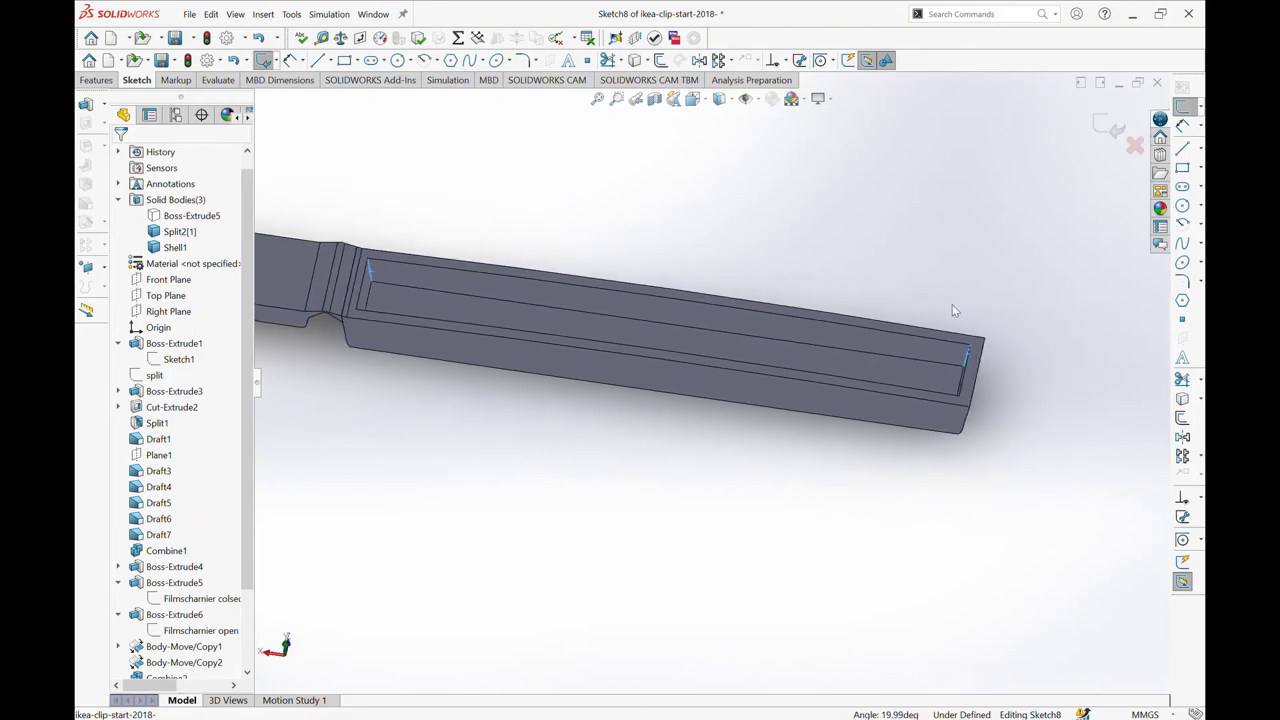
left_click(1181, 400)
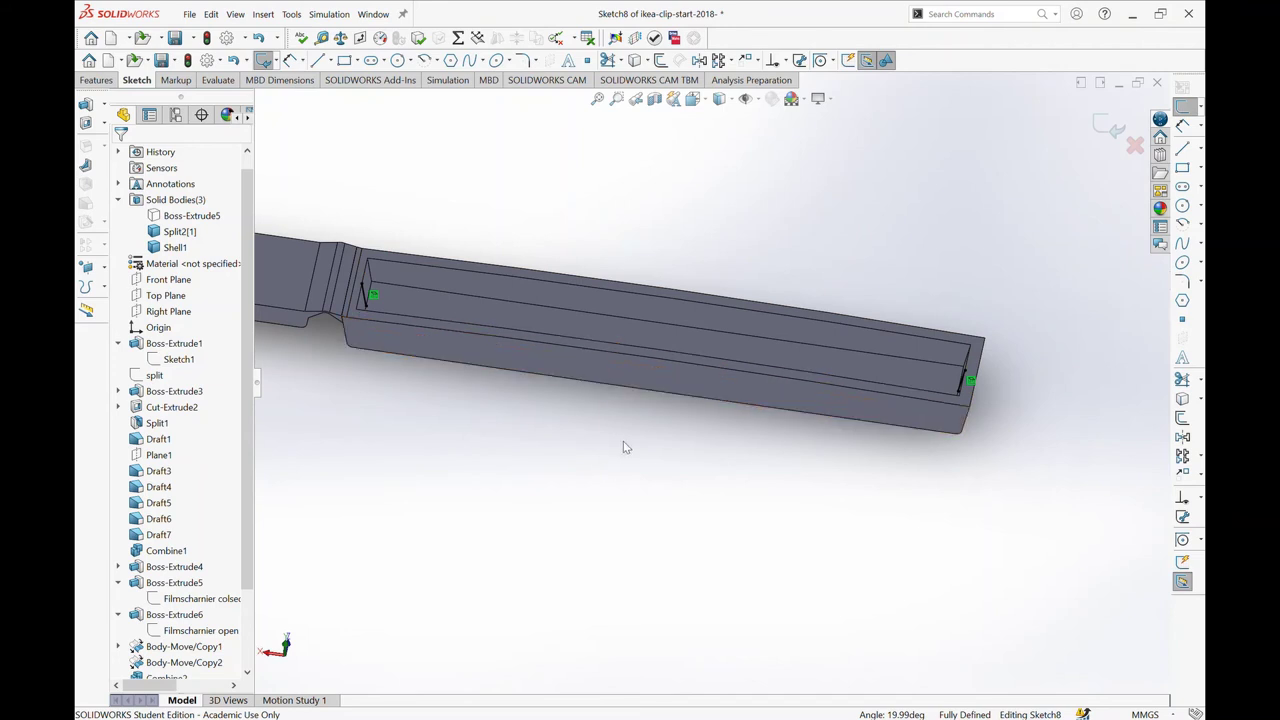
- Draw a line across the pocket and convert the pocket's long top edge into the sketch
key("l")
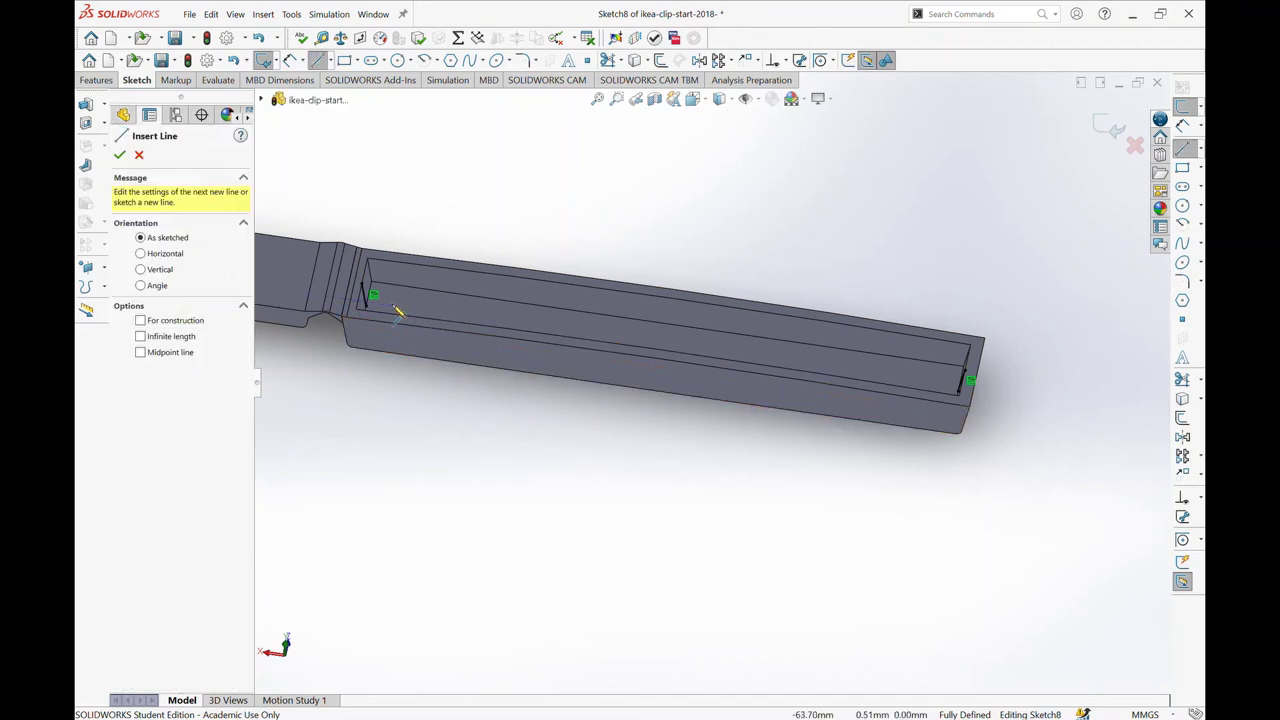
left_click(368, 305)
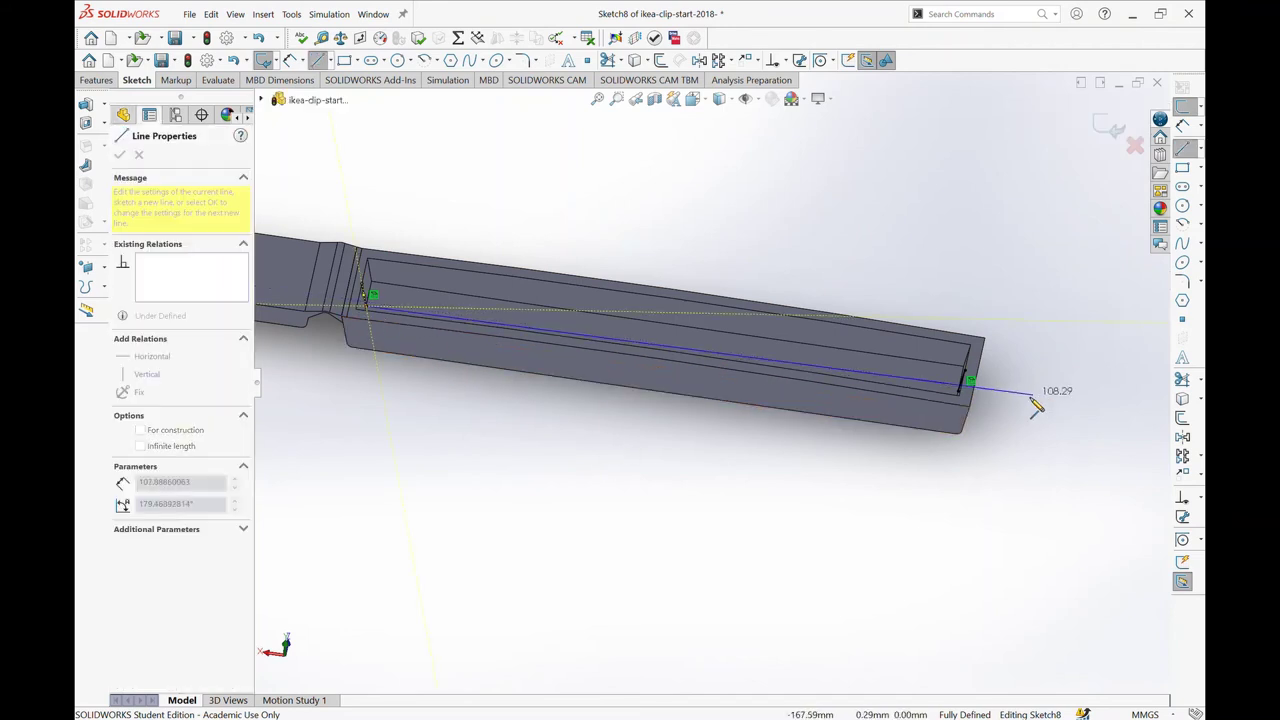
left_click(968, 390)
key("Escape")
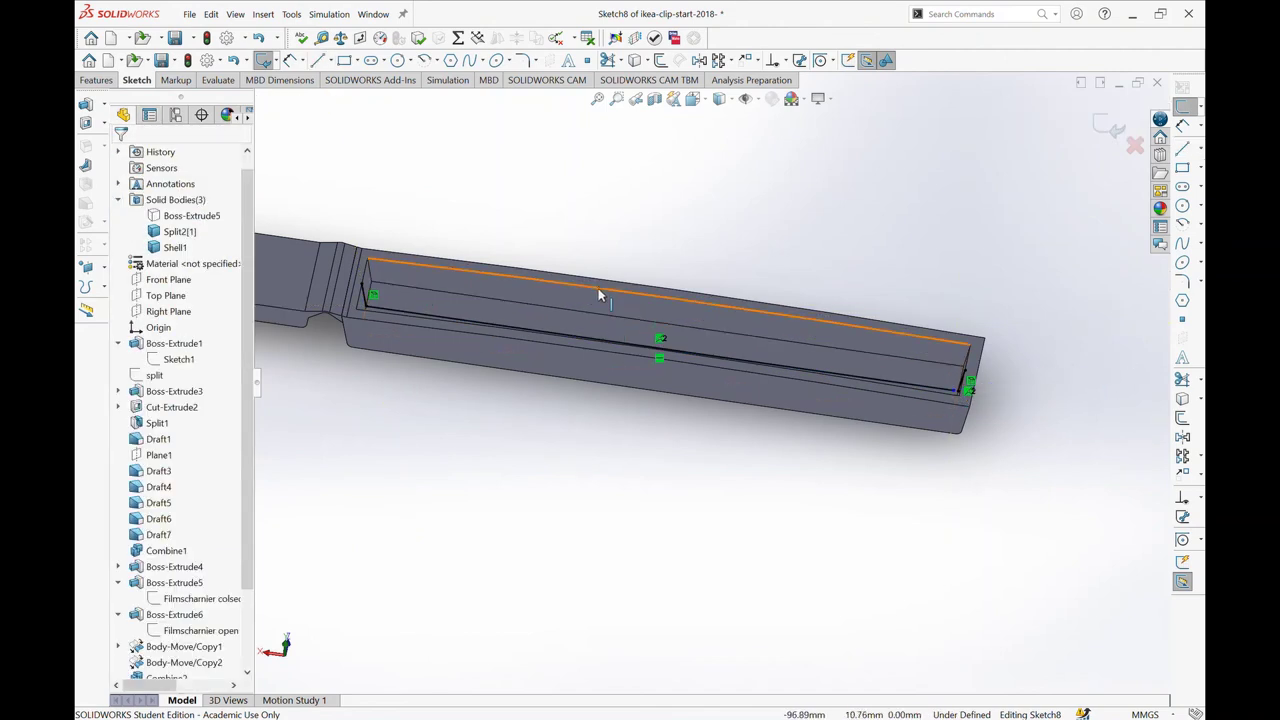
left_click(600, 292)
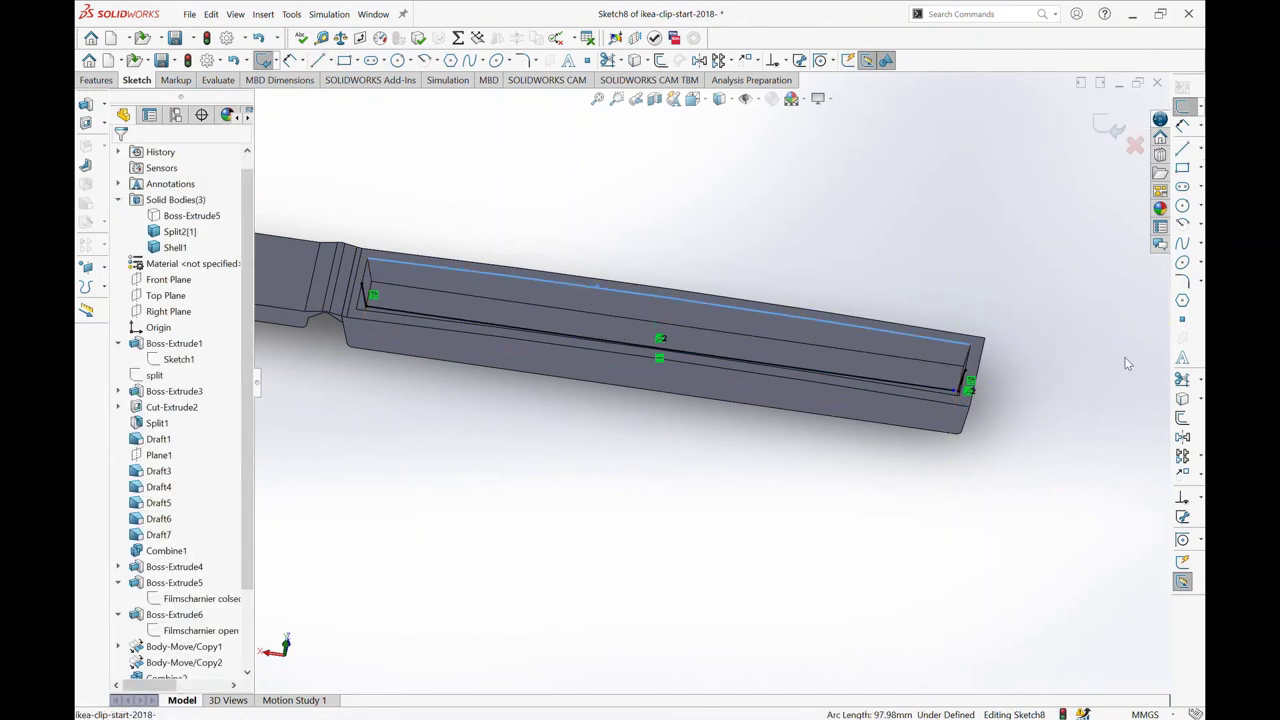
left_click(1182, 400)
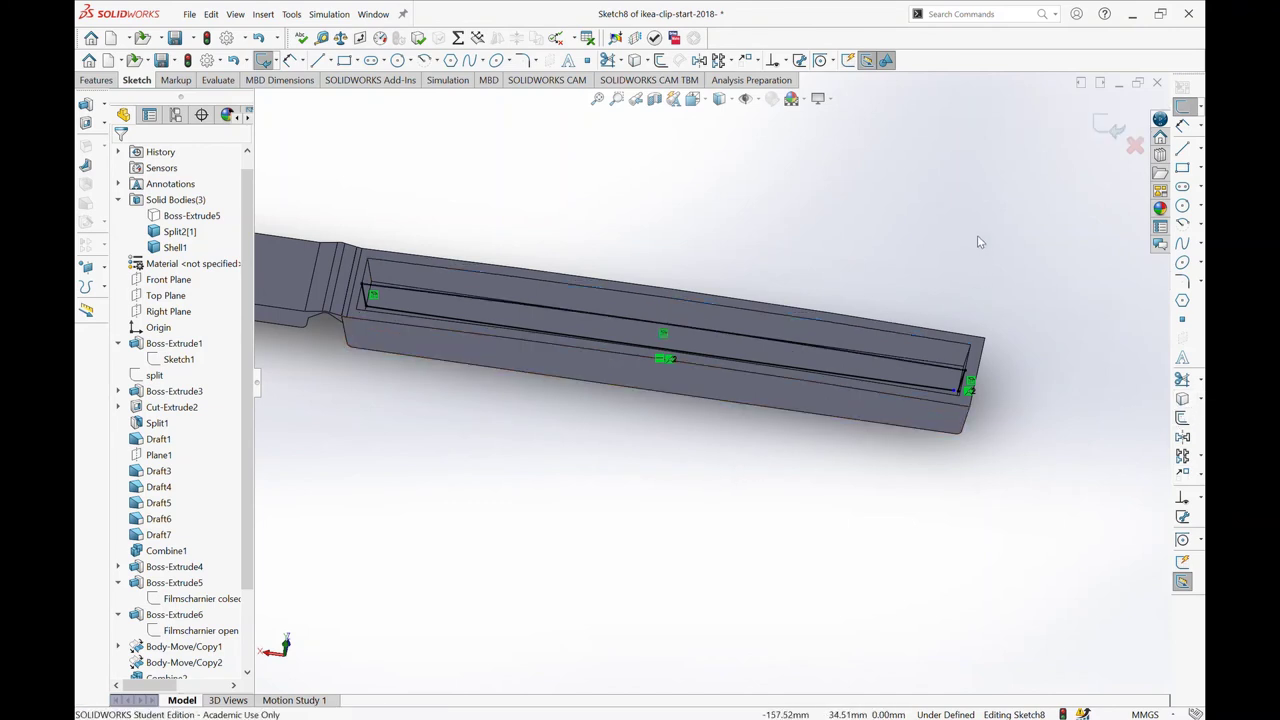
left_click(1108, 127)
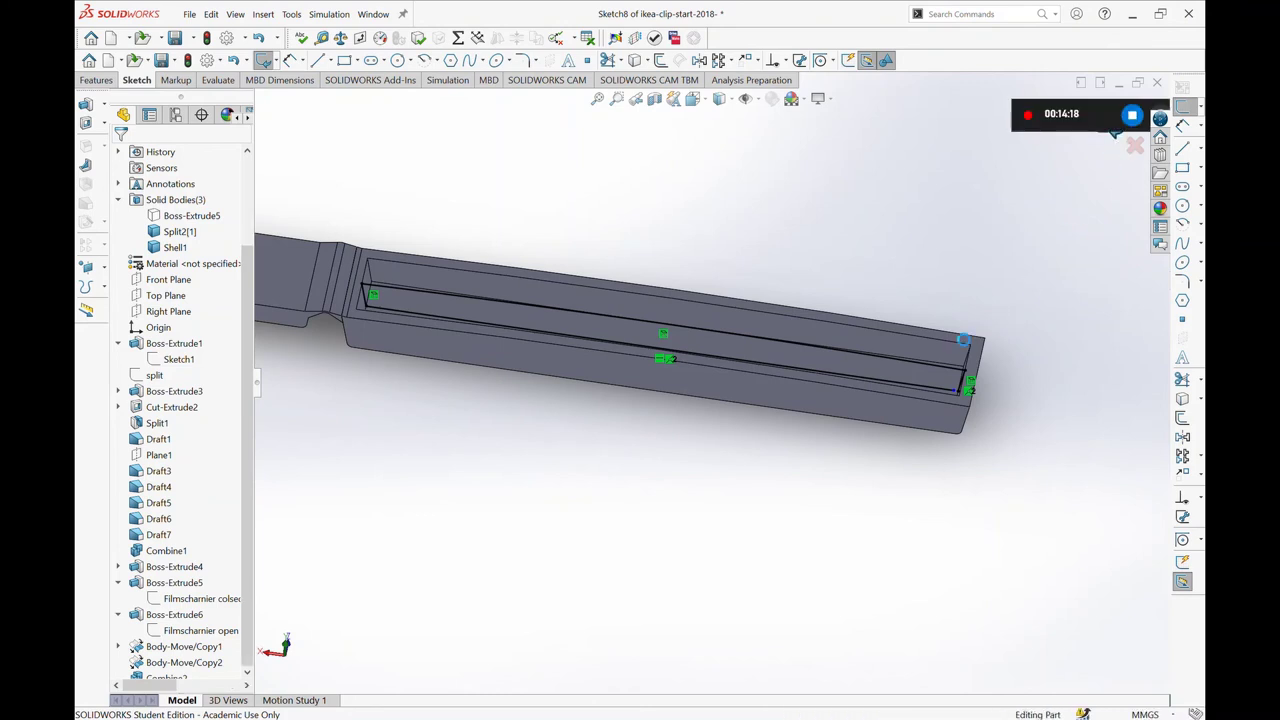
- Reopen Sketch8 and merge the two unjoined end points to close the rib outline
middle_click_drag(895, 323, 925, 357)
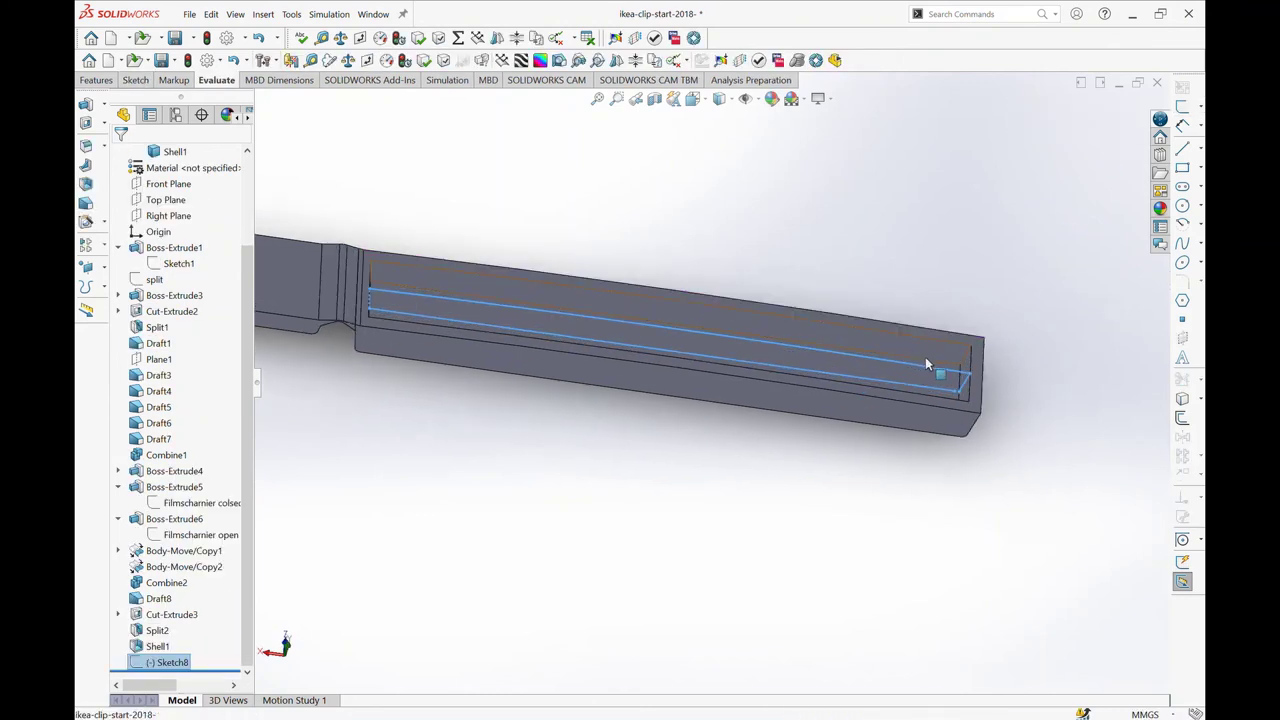
scroll(954, 413, "down", 3)
middle_click_drag(866, 404, 880, 410)
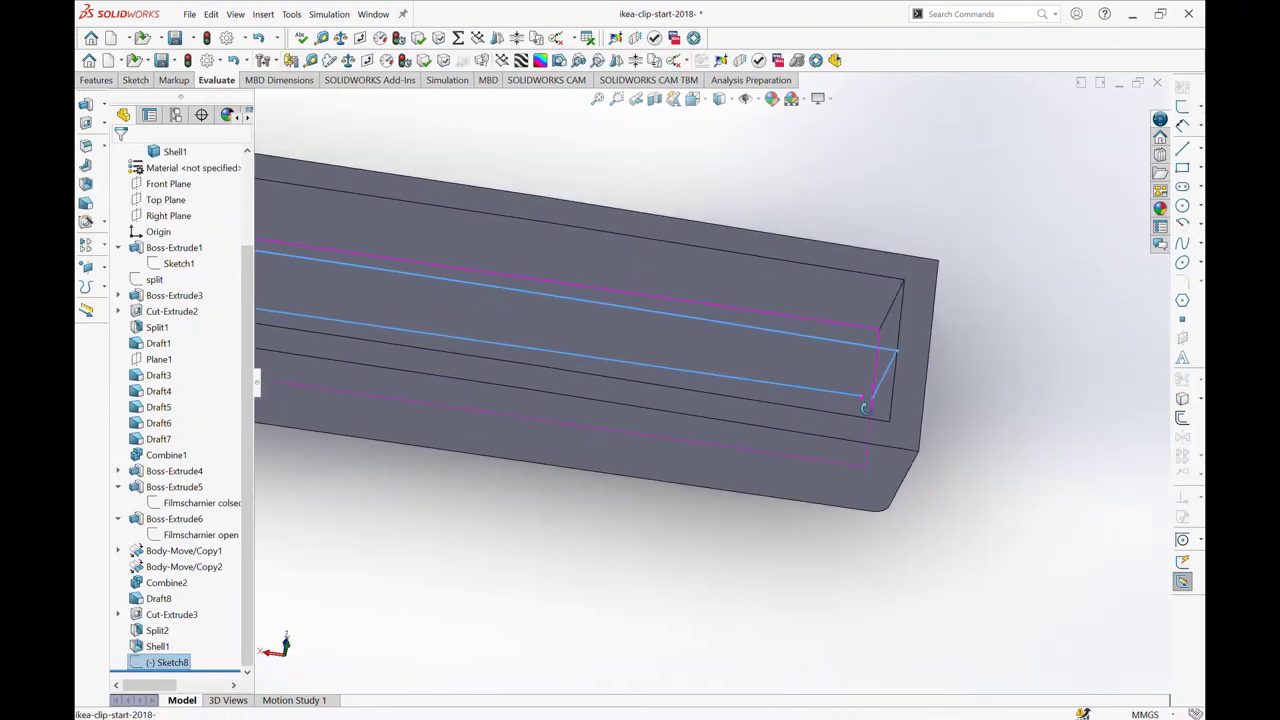
left_click(860, 393)
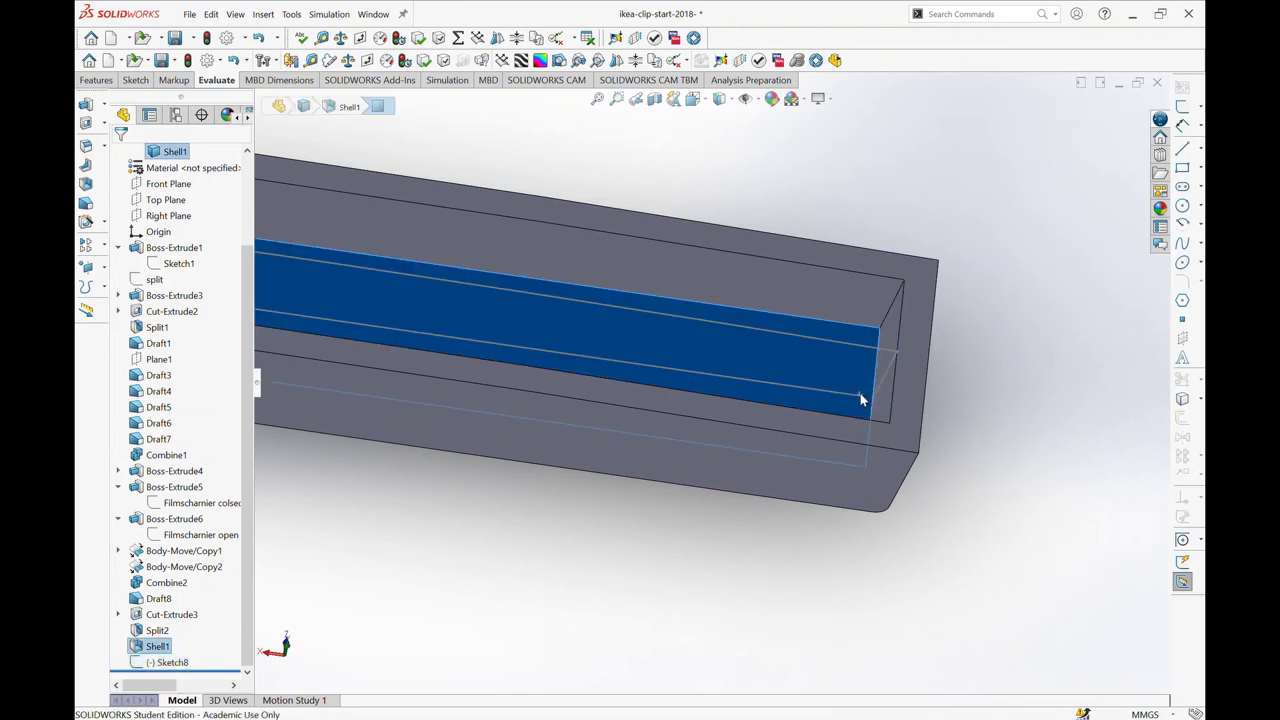
scroll(789, 410, "up", 1)
left_click(796, 387)
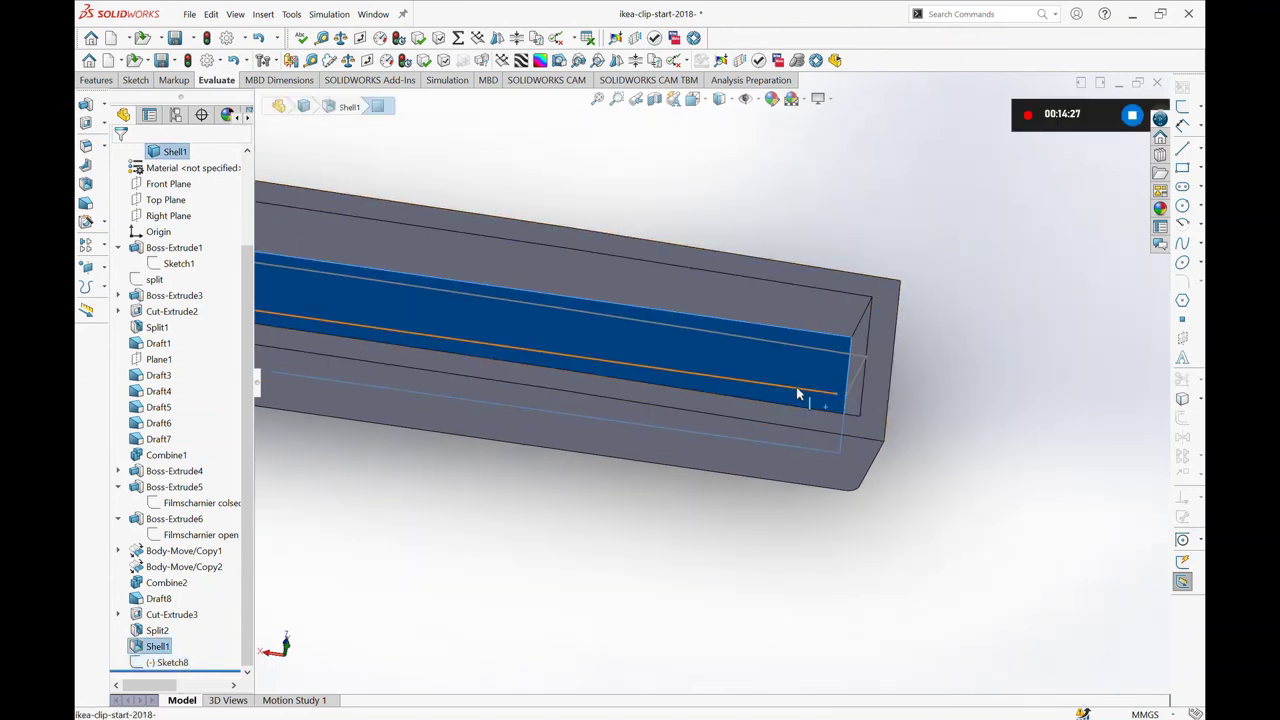
left_click(806, 358)
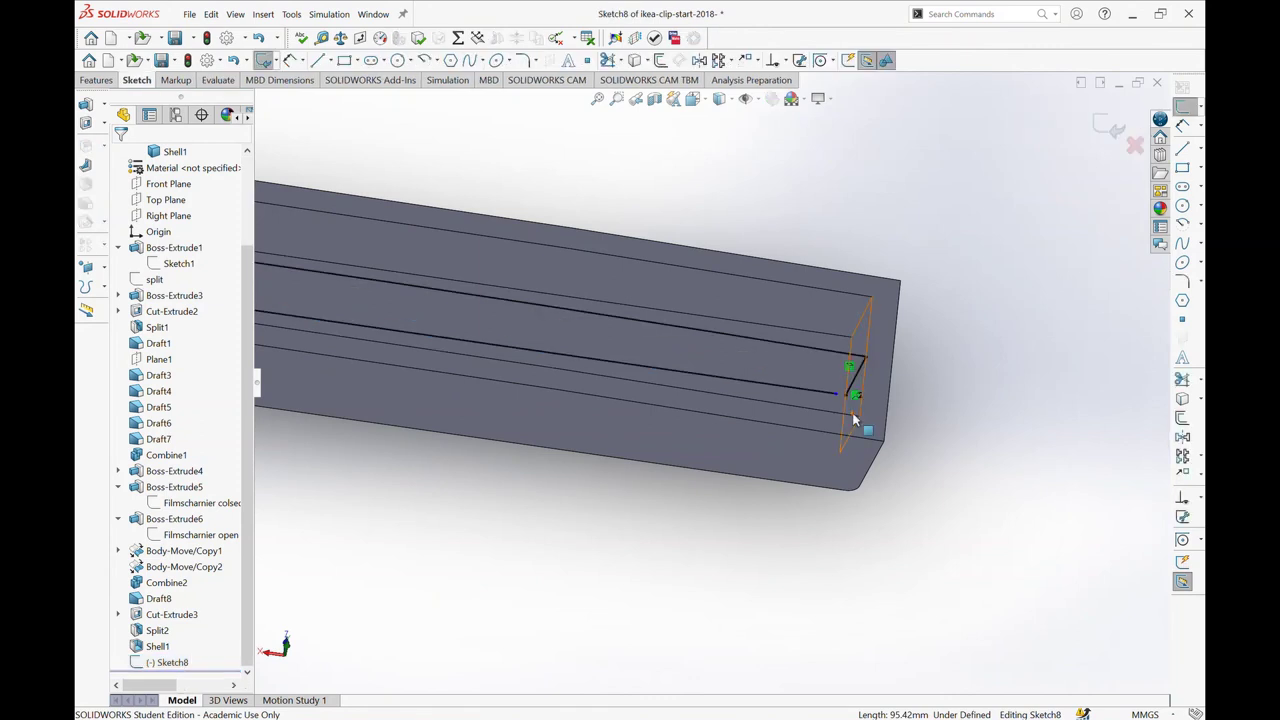
left_click(837, 396)
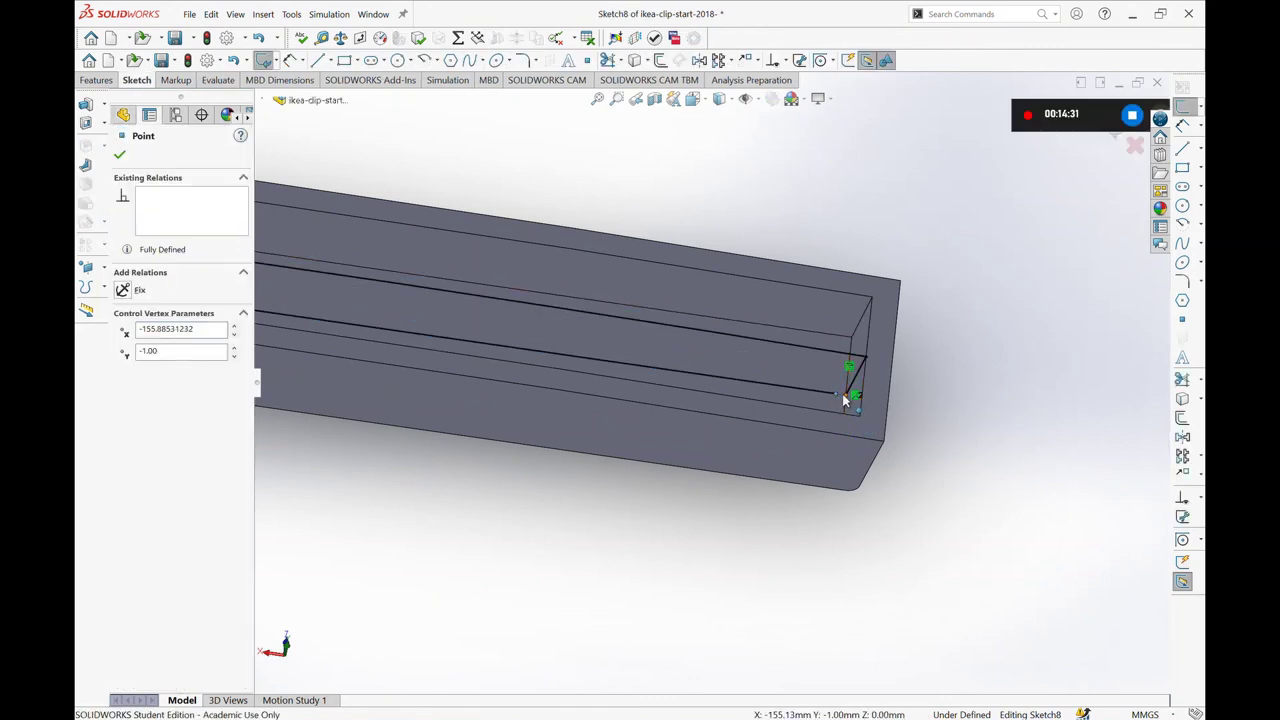
left_click(846, 400, "ctrl")
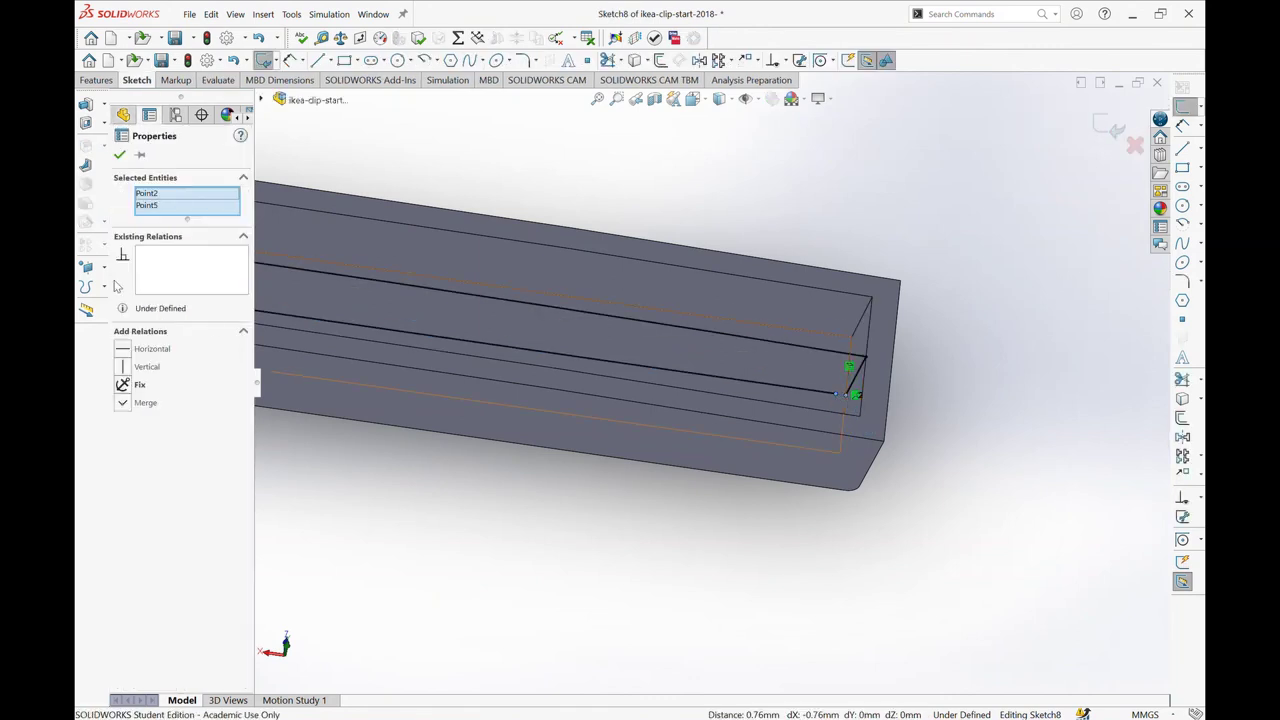
left_click(123, 403)
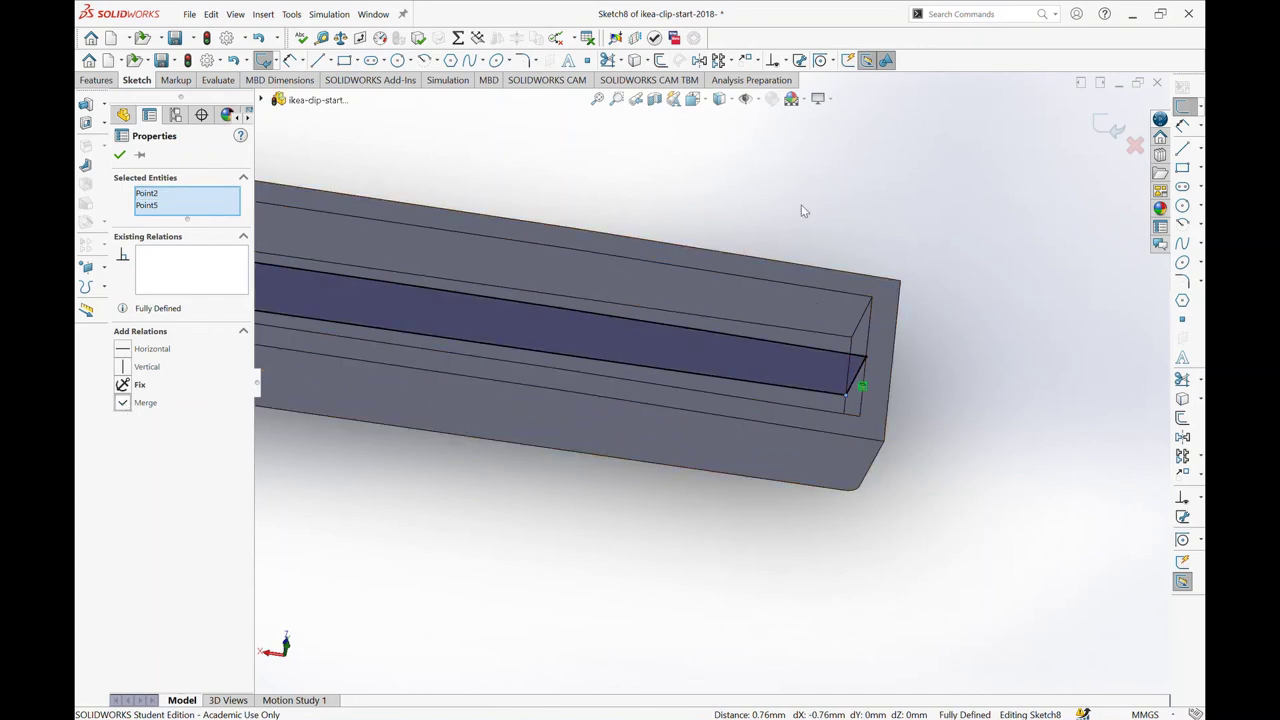
scroll(409, 320, "up", 3)
scroll(405, 343, "down", 3)
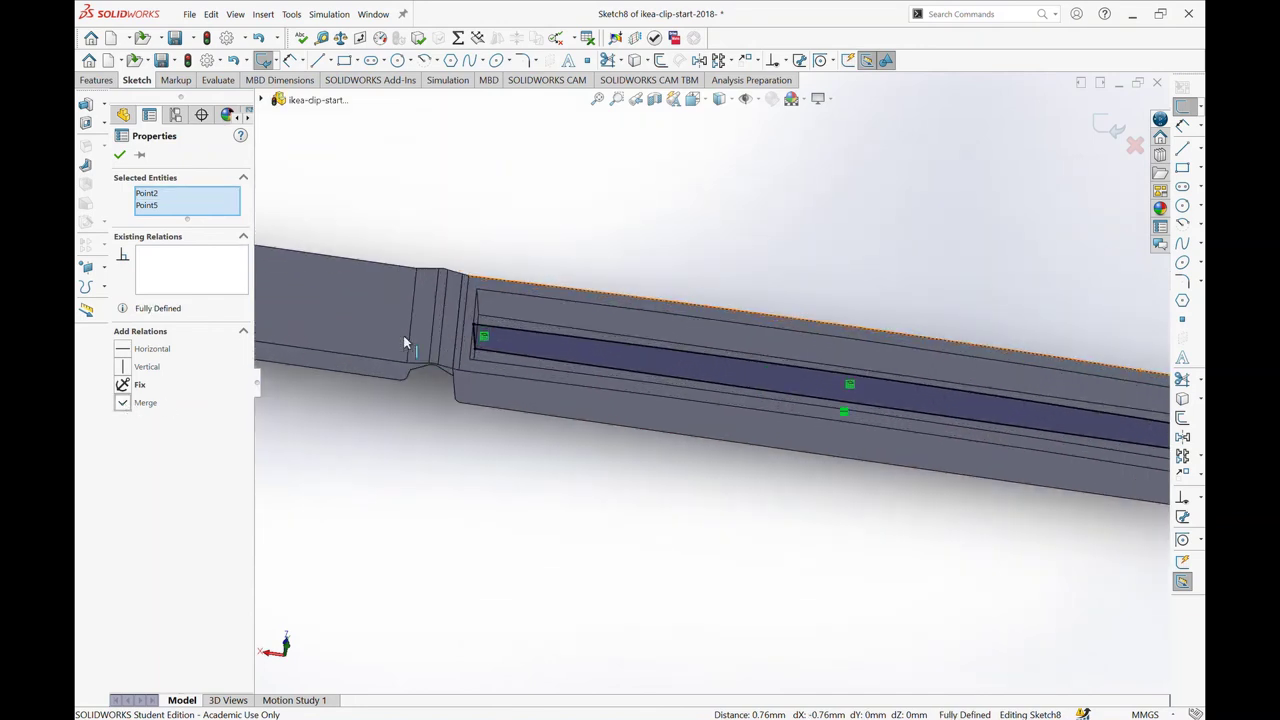
left_click(119, 156)
- Exit the fully defined Sketch8 and view the whole clip
scroll(841, 312, "up", 4)
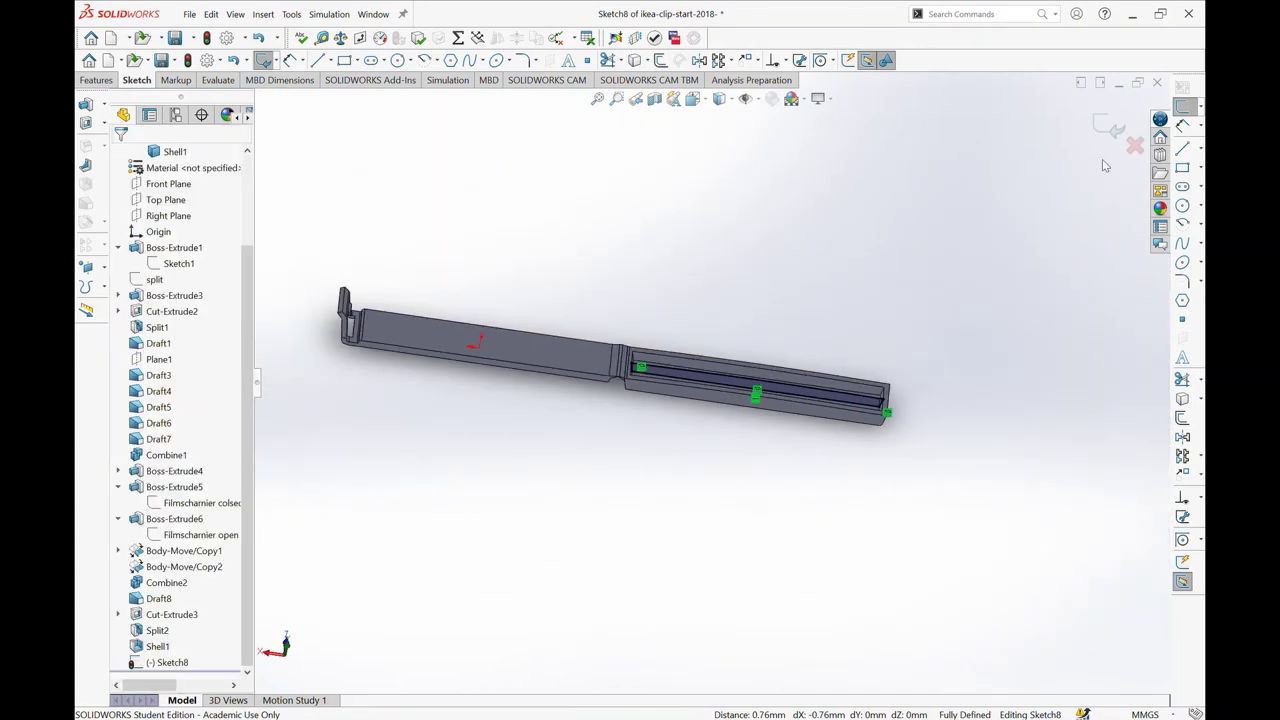
left_click(1115, 140)
middle_click_drag(771, 437, 568, 443)
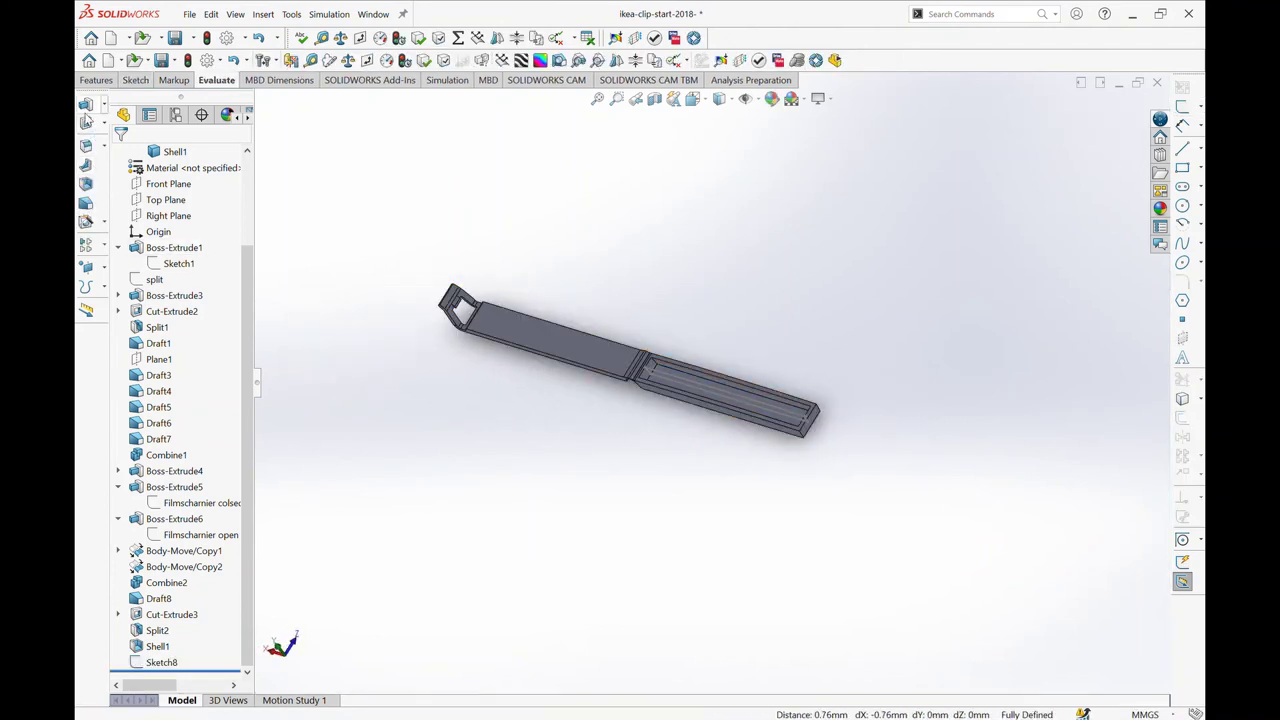
scroll(709, 392, "down", 3)
scroll(703, 418, "down", 2)
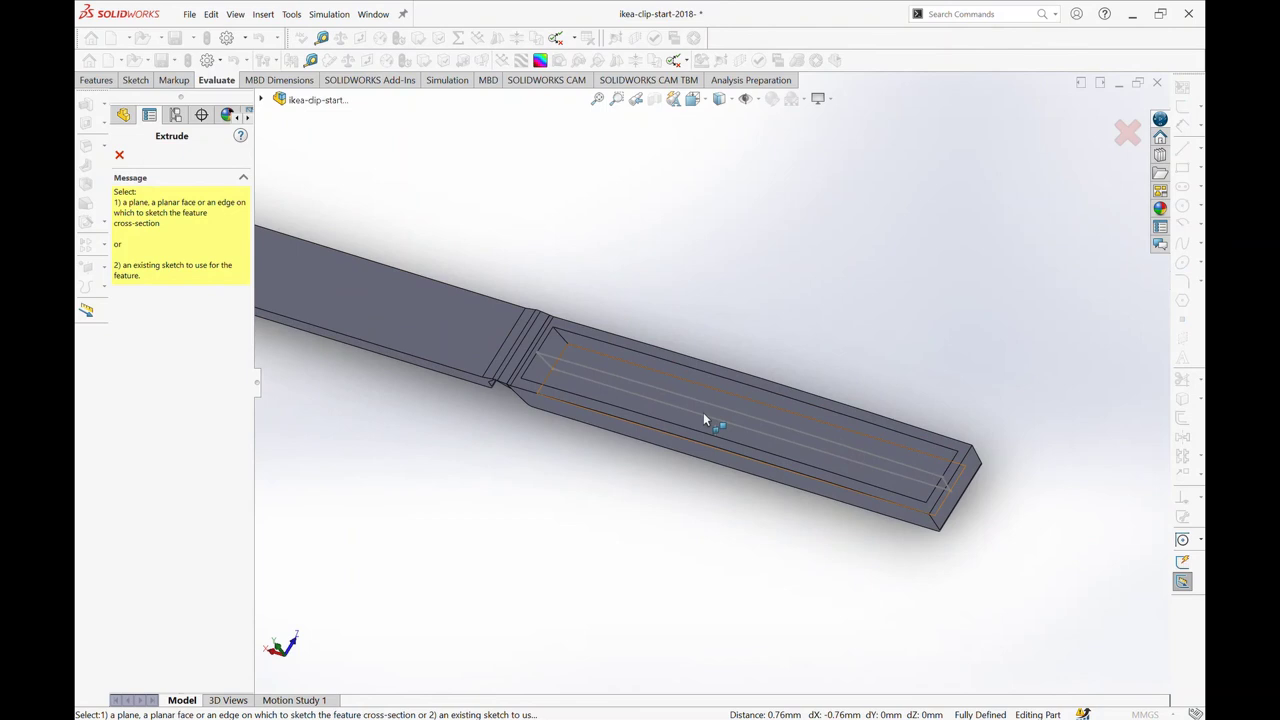
- Use Sketch8 as the boss profile at Blind 0.6 mm depth and check the preview from several angles
left_click(629, 381)
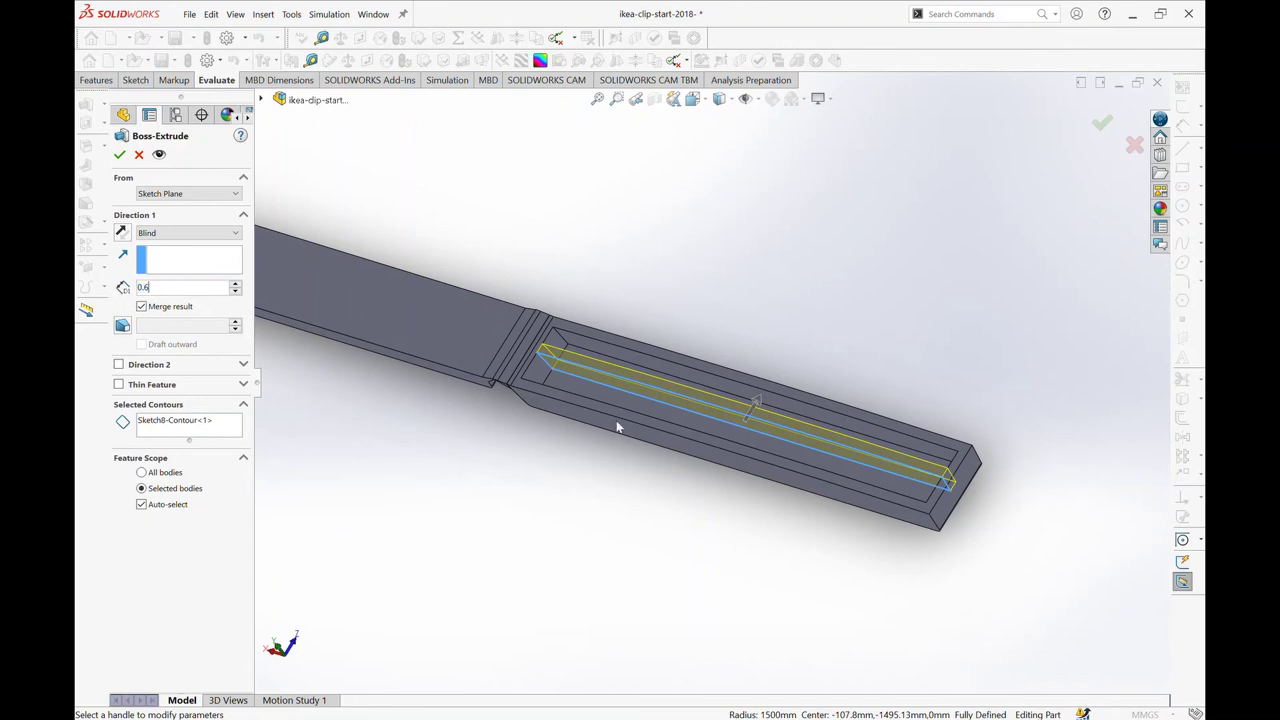
middle_click_drag(405, 502, 537, 397)
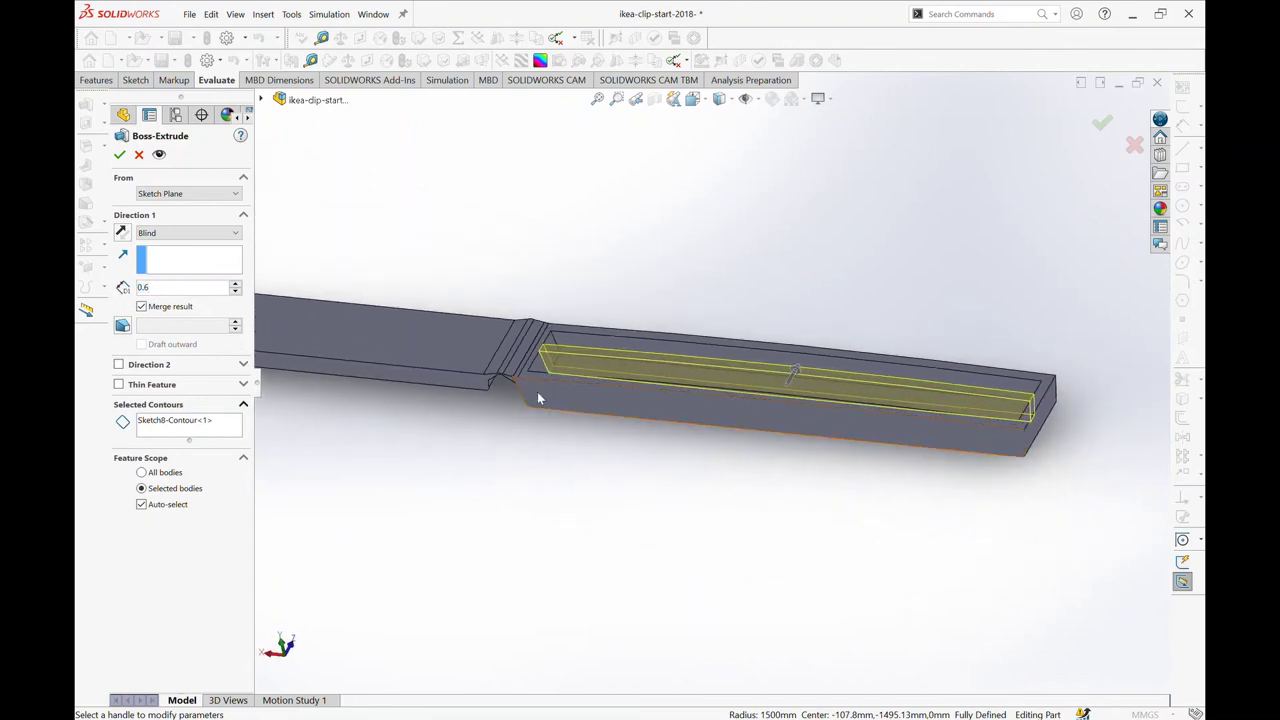
middle_click_drag(695, 440, 681, 399)
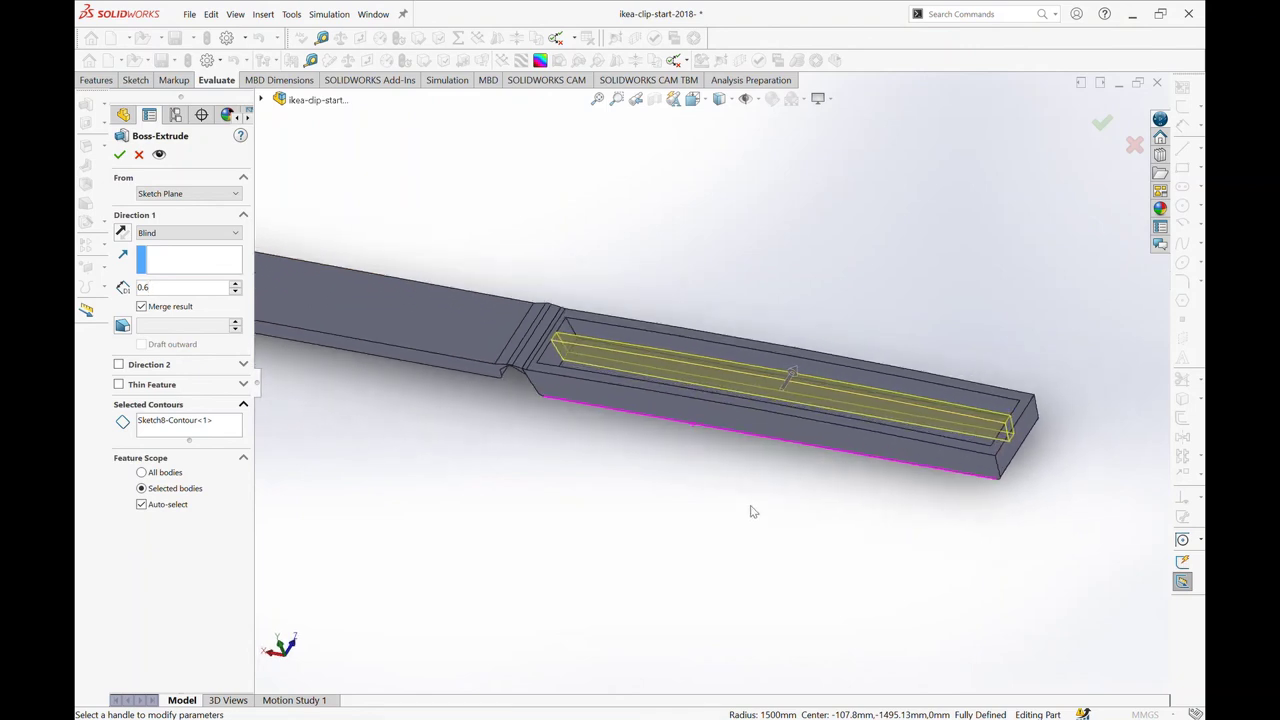
mouse_move(752, 511)
middle_mouse_down()
mouse_move(745, 330)
mouse_move(884, 324)
middle_mouse_up()
middle_click_drag(998, 277, 946, 281)
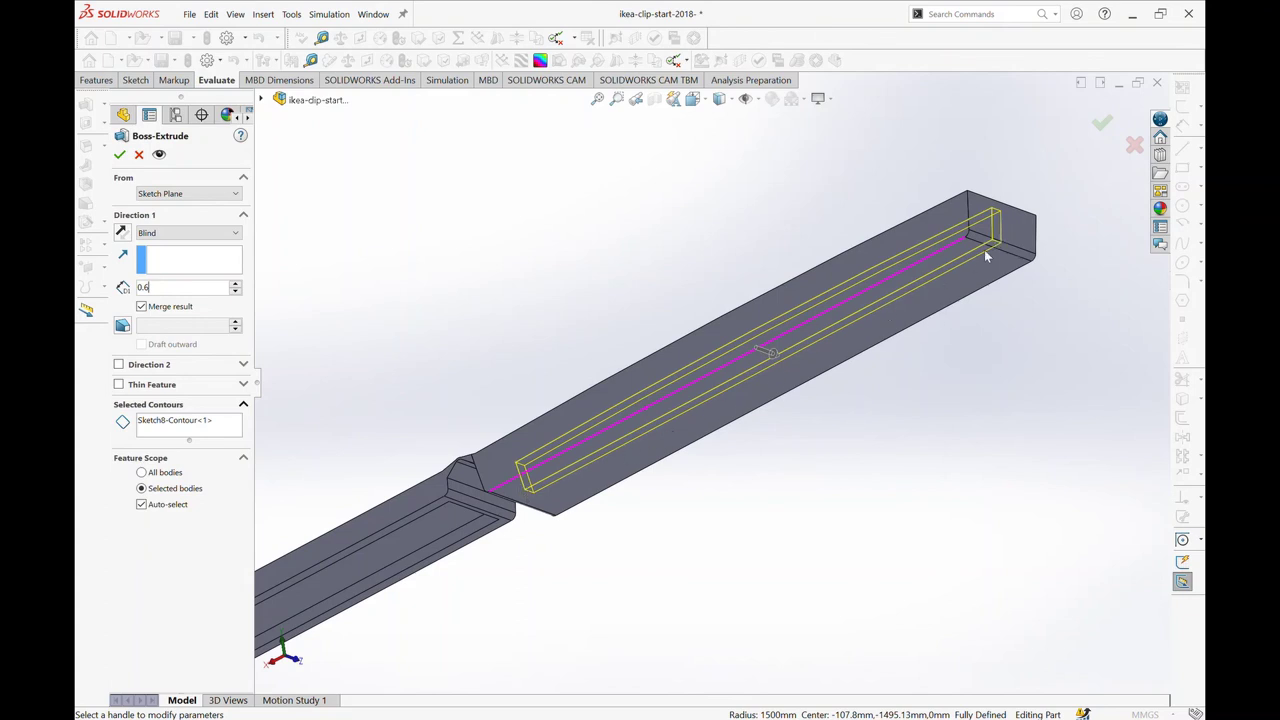
middle_click_drag(794, 266, 752, 418)
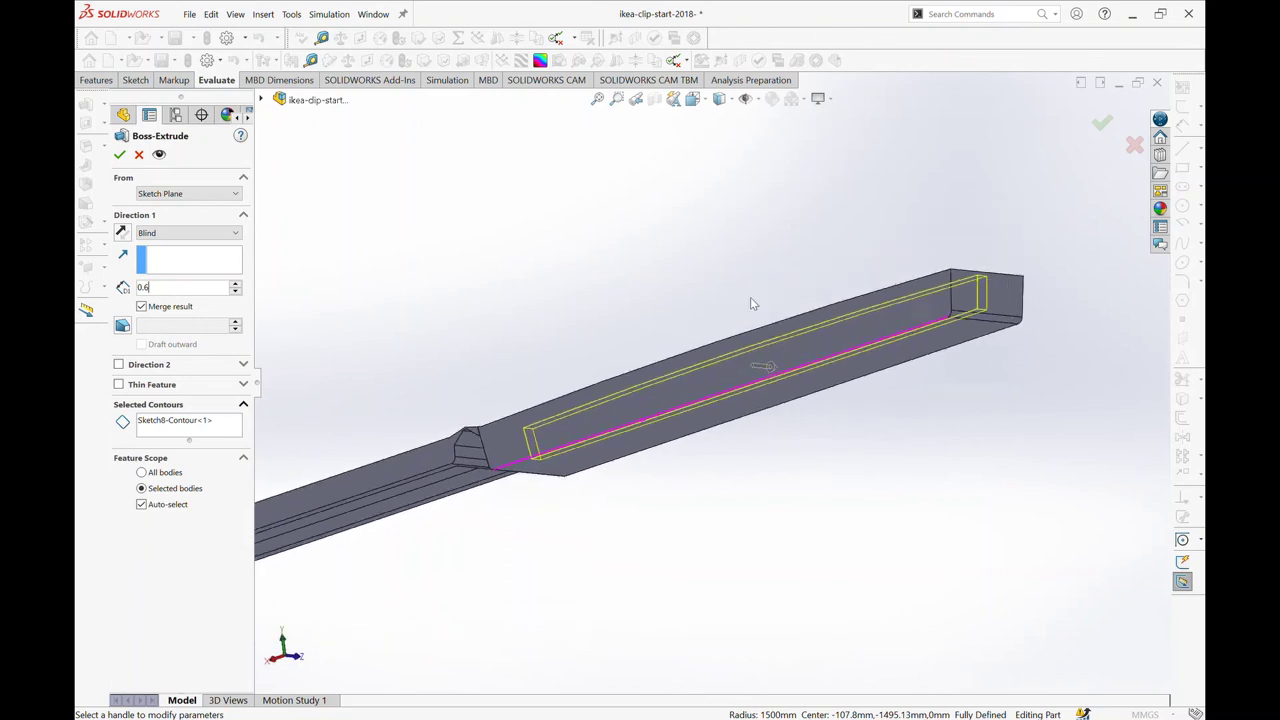
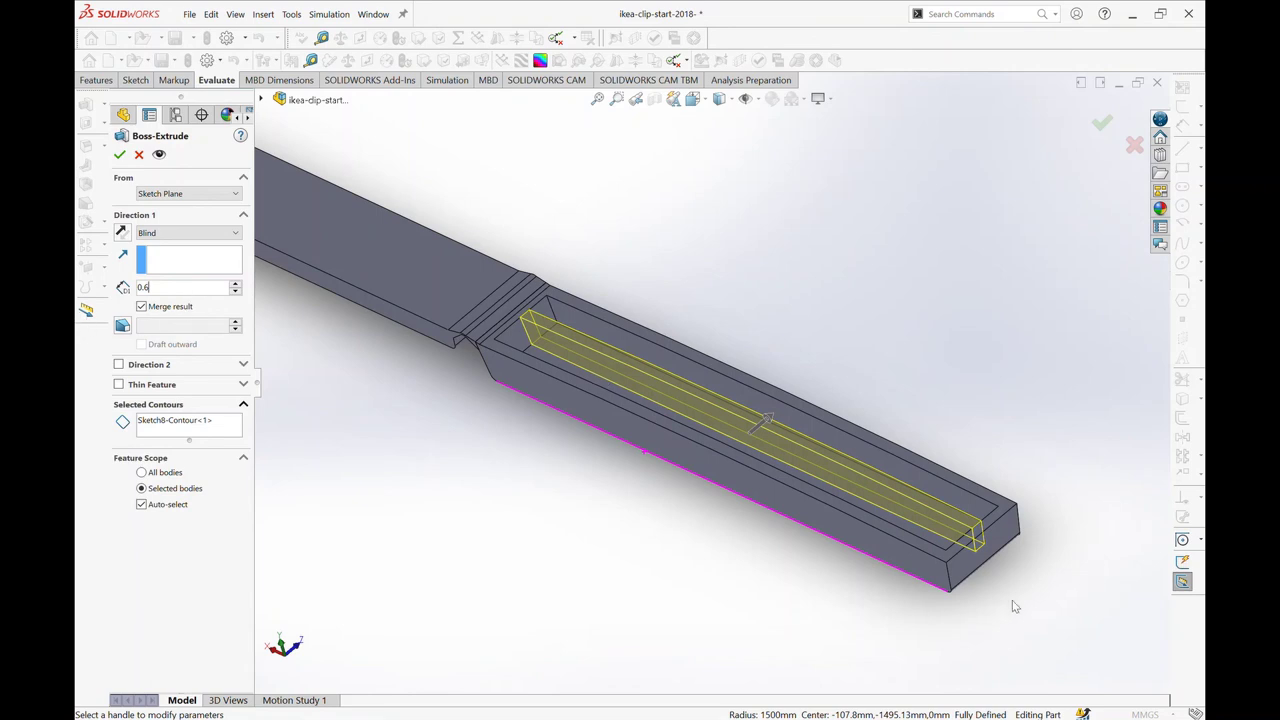
- Set the rib extrusion to 0.60 mm thick with a Mid Plane end condition
middle_click_drag(1012, 600, 922, 428)
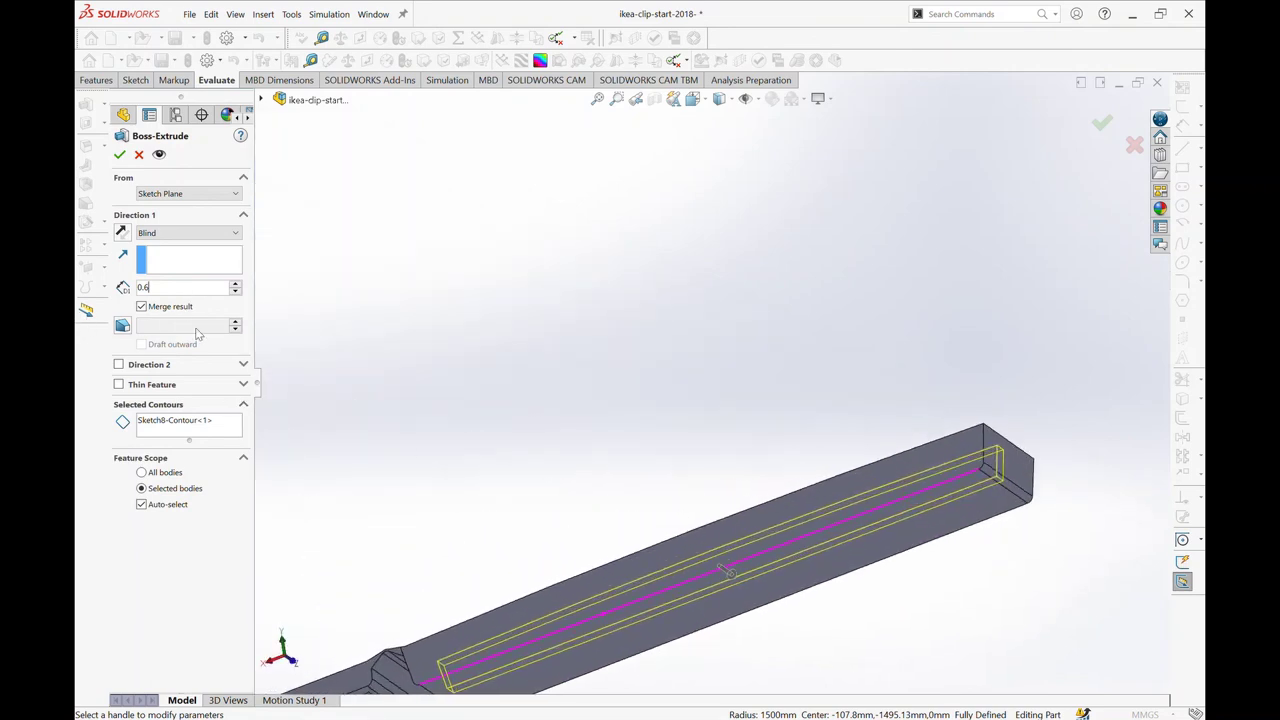
key("Return")
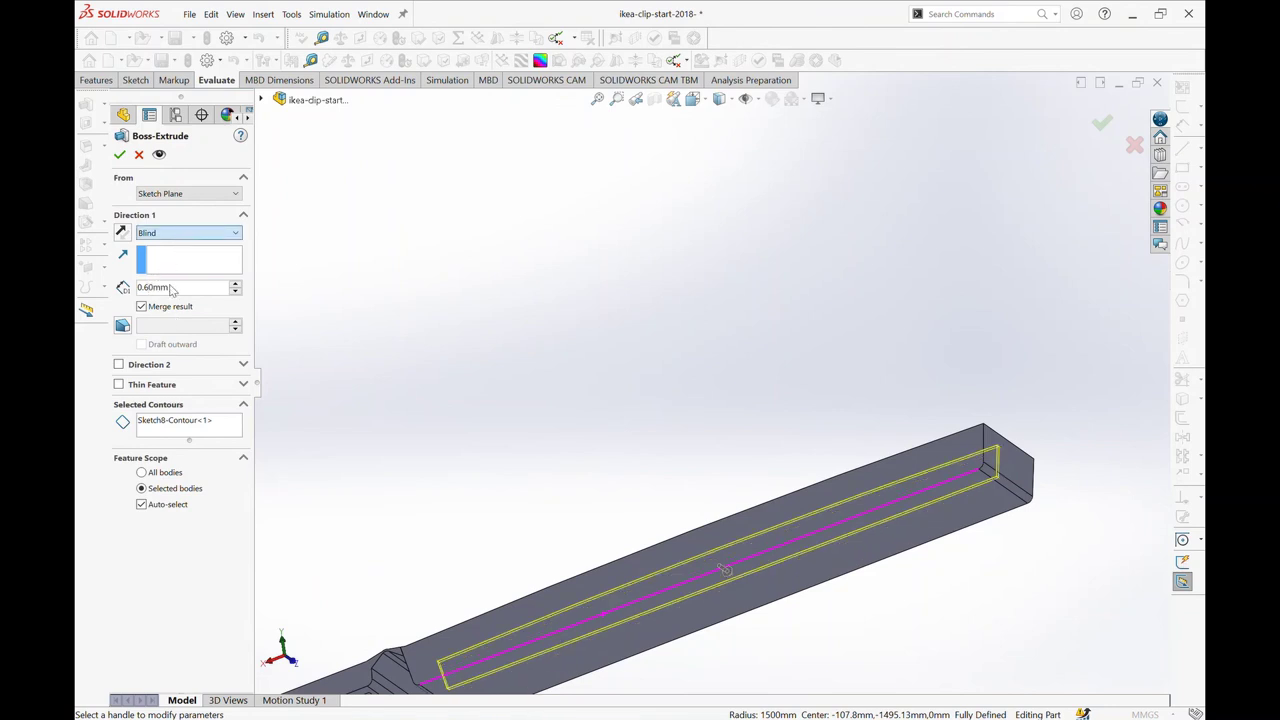
left_click(188, 232)
left_click(175, 311)
- Accept the rib as Boss-Extrude7 and orbit to inspect it inside the channel
scroll(780, 450, "up", 4)
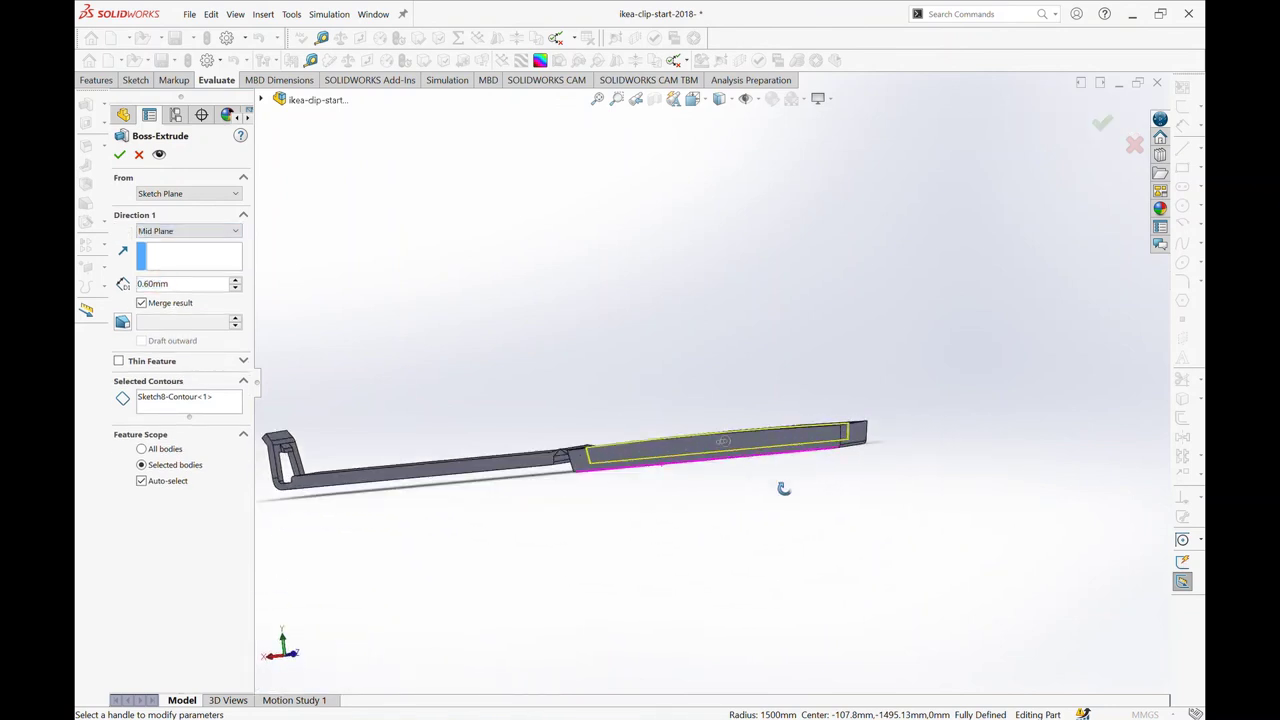
middle_click_drag(786, 486, 770, 452)
scroll(770, 452, "down", 4)
scroll(645, 432, "down", 2)
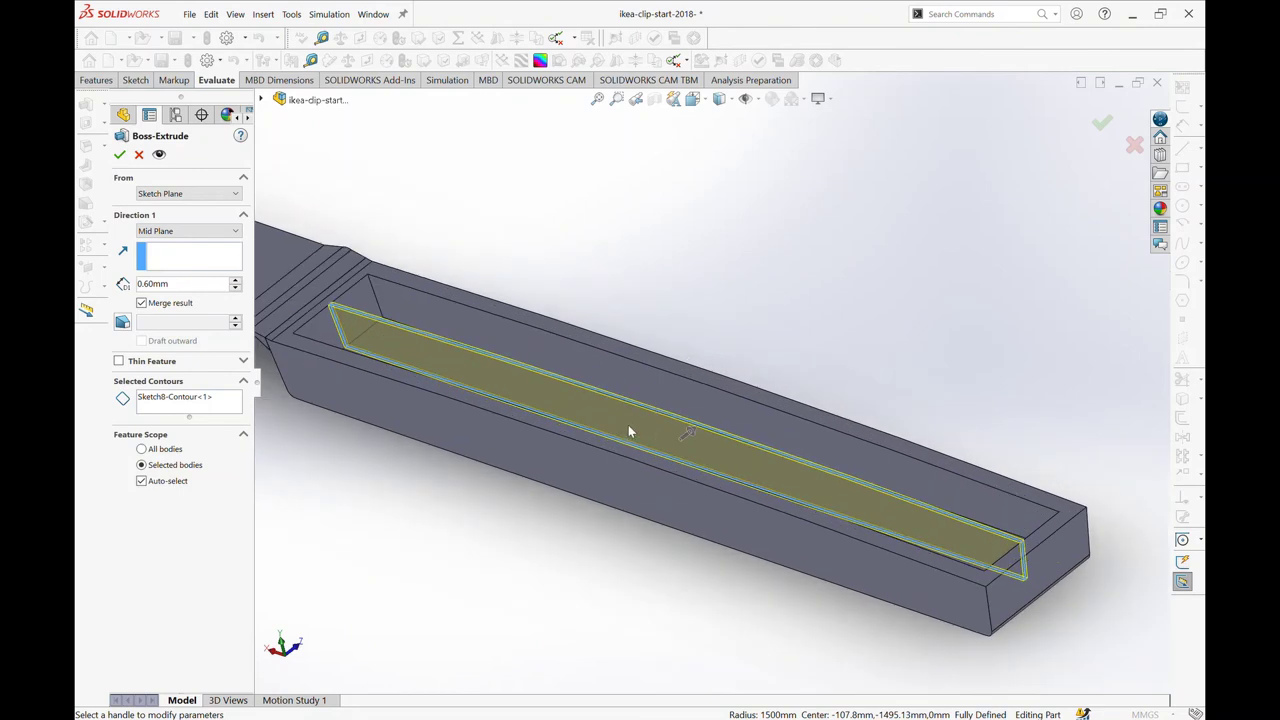
scroll(628, 428, "down", 2)
scroll(700, 428, "up", 4)
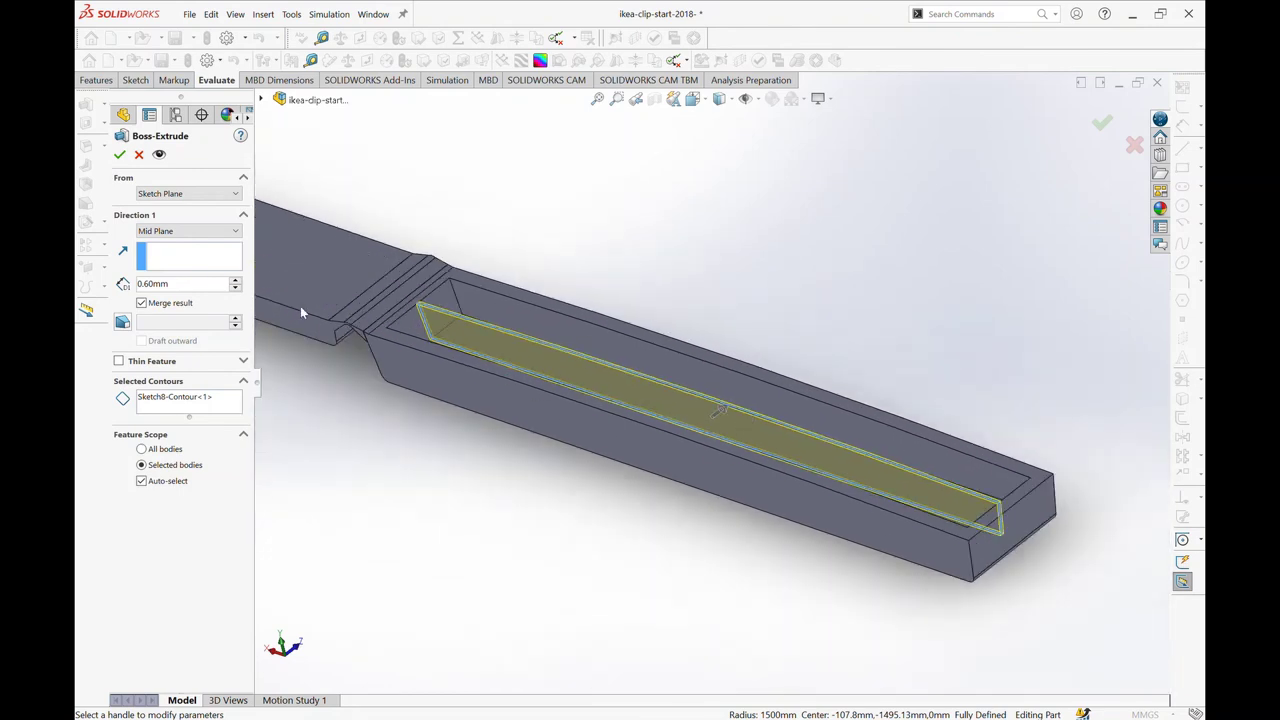
left_click(119, 155)
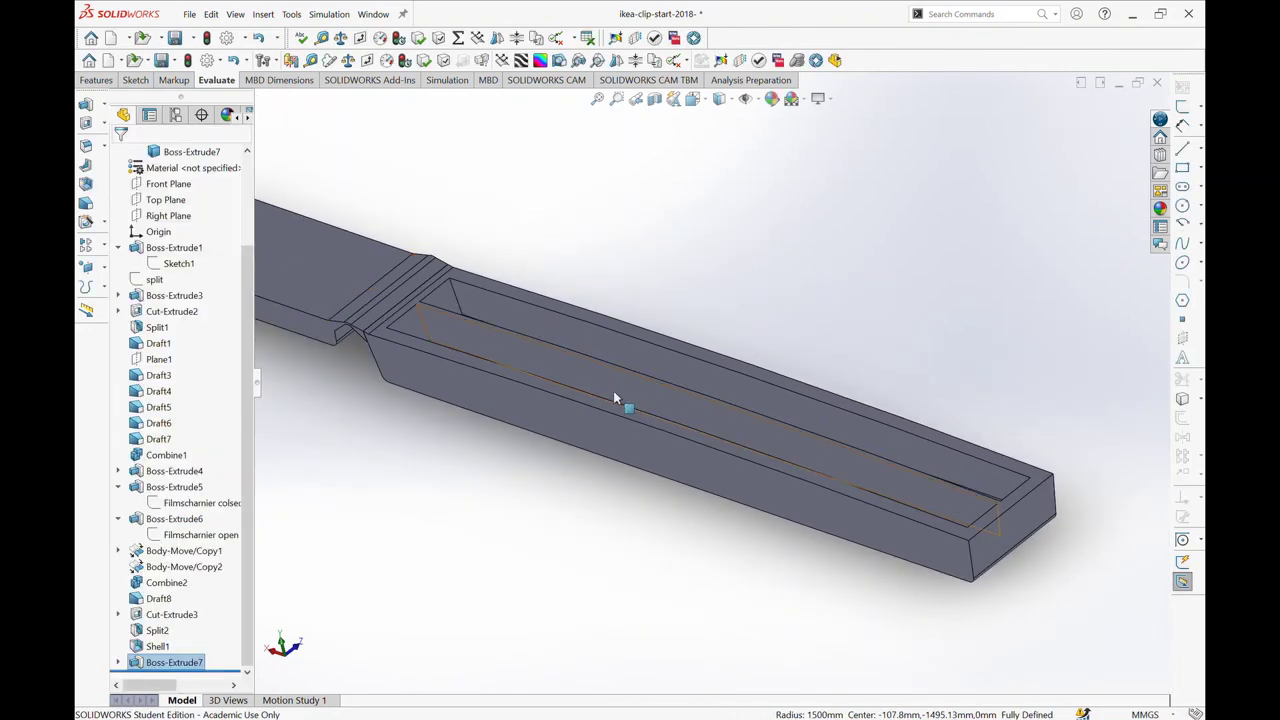
scroll(723, 466, "up", 2)
mouse_move(655, 401)
middle_mouse_down()
mouse_move(661, 452)
mouse_move(640, 429)
mouse_move(694, 334)
mouse_move(686, 414)
mouse_move(672, 375)
mouse_move(658, 398)
middle_mouse_up()
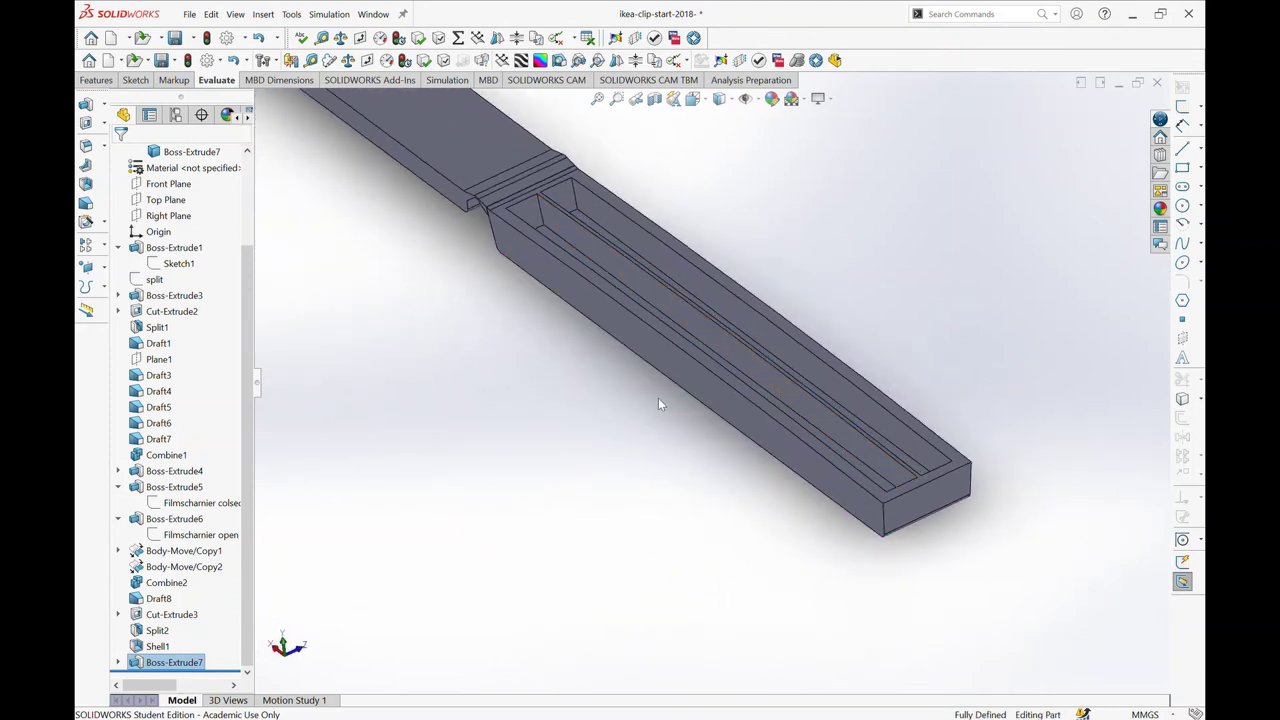
left_click(559, 61)
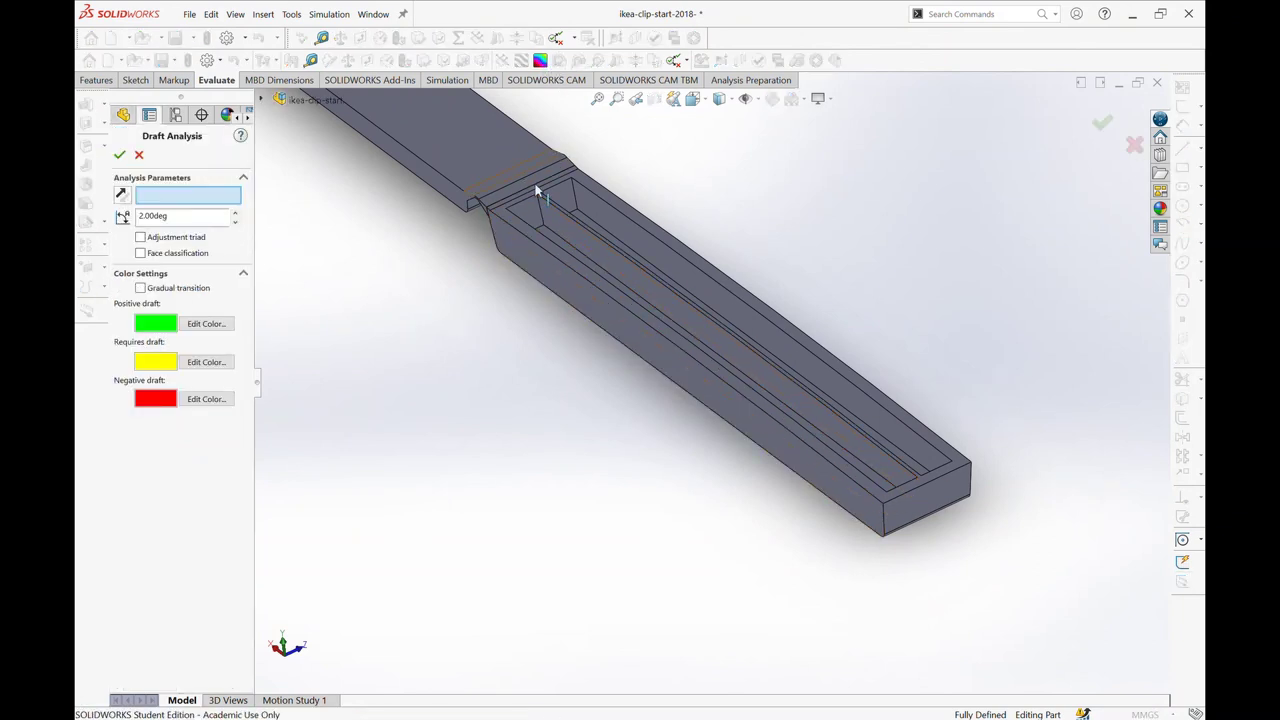
left_click(458, 138)
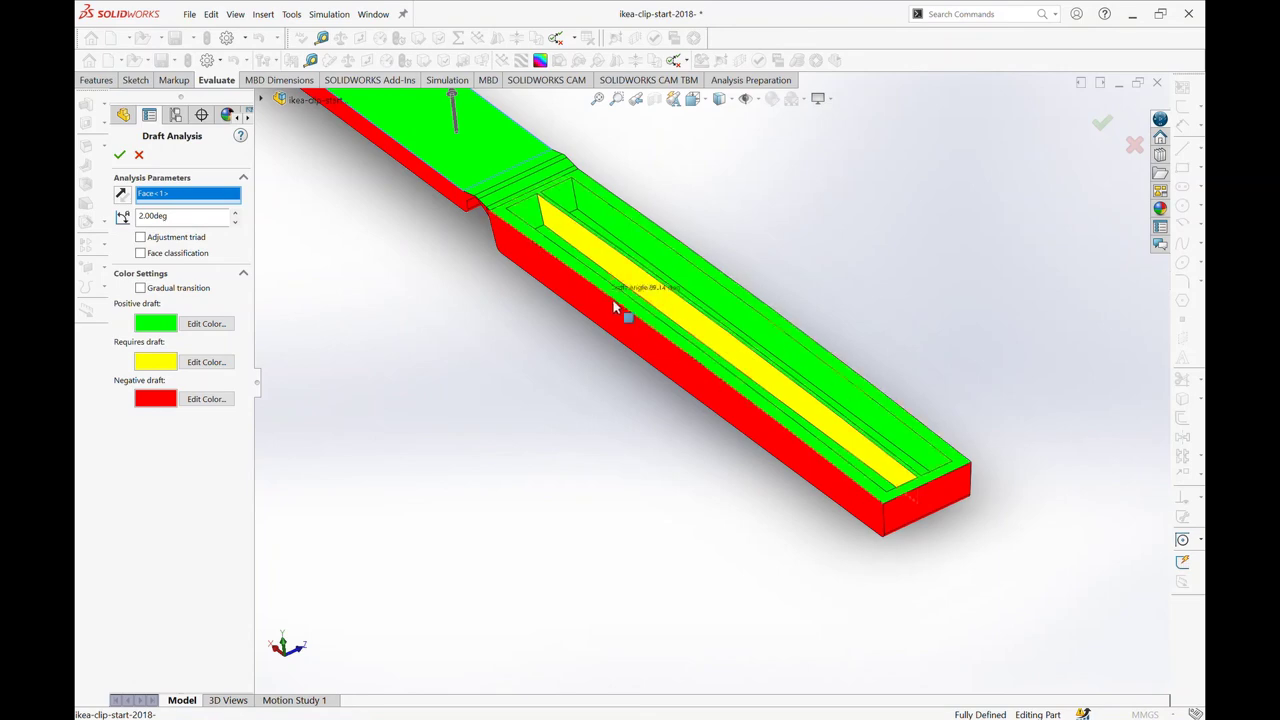
mouse_move(614, 306)
middle_mouse_down()
mouse_move(610, 398)
mouse_move(574, 414)
mouse_move(400, 323)
mouse_move(476, 299)
middle_mouse_up()
scroll(476, 299, "up", 3)
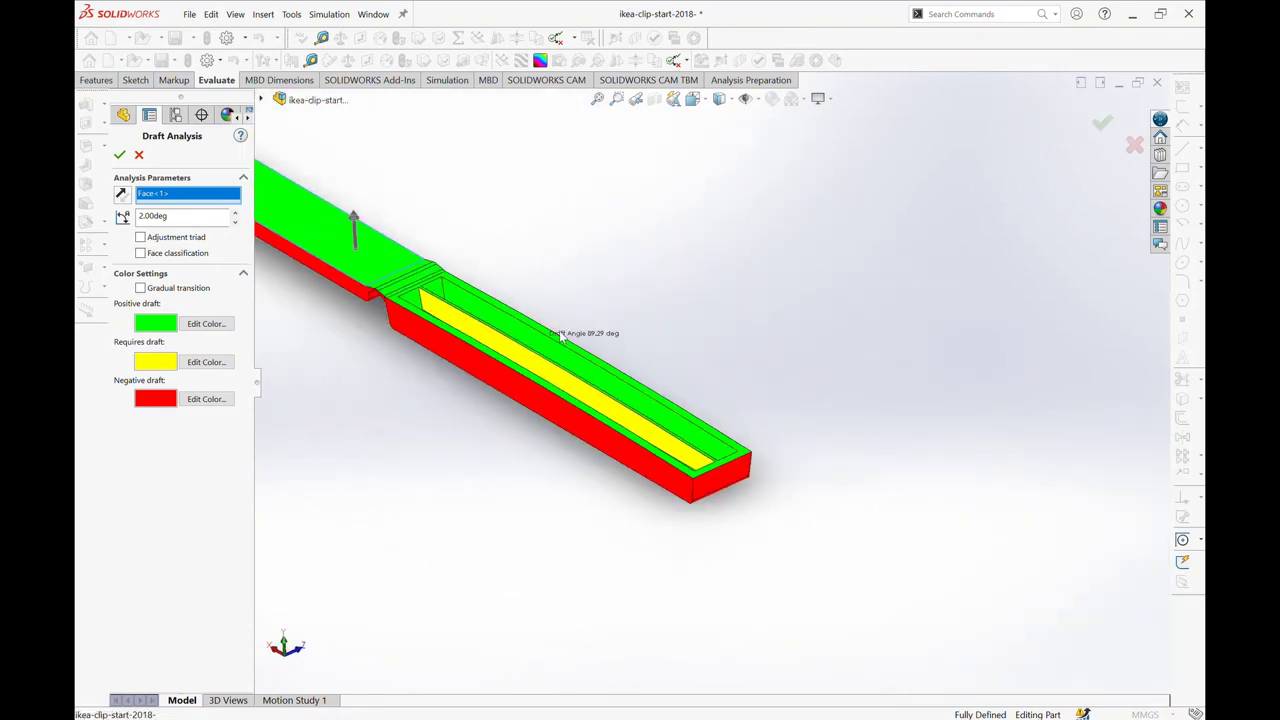
scroll(777, 271, "down", 3)
scroll(615, 387, "down", 2)
scroll(612, 387, "up", 2)
middle_click_drag(832, 306, 871, 314)
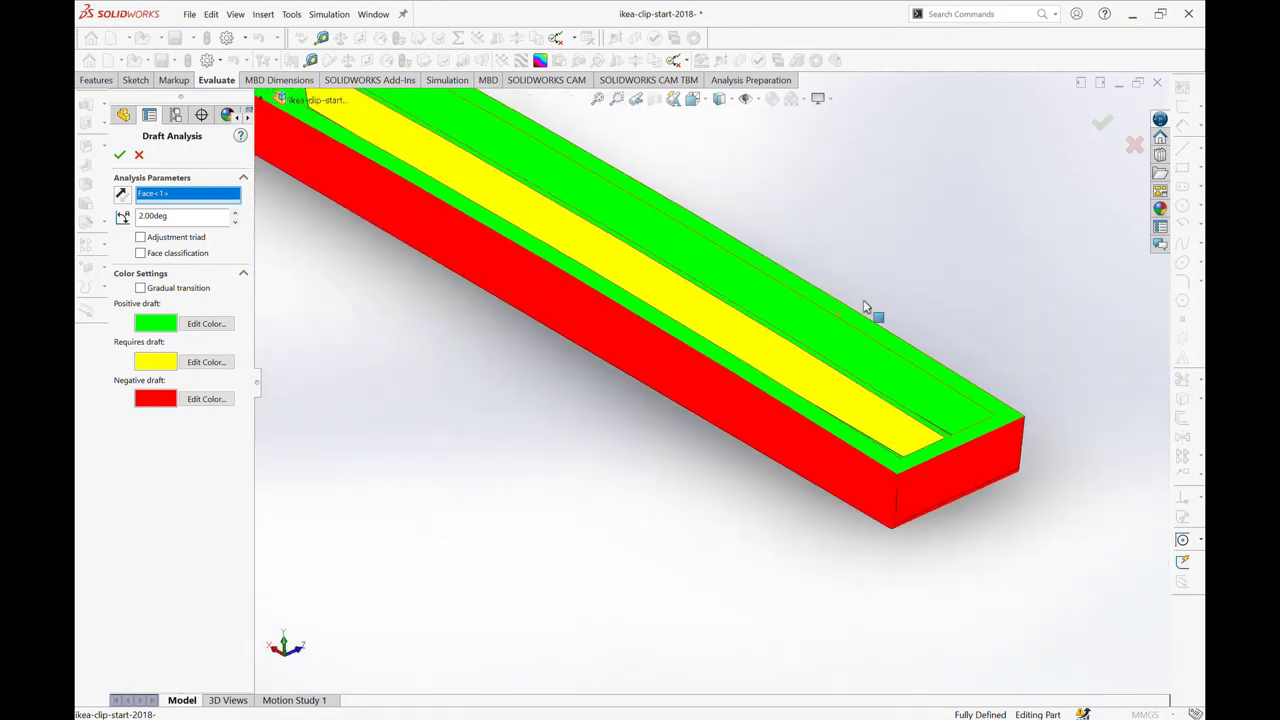
scroll(300, 262, "up", 2)
scroll(448, 343, "down", 2)
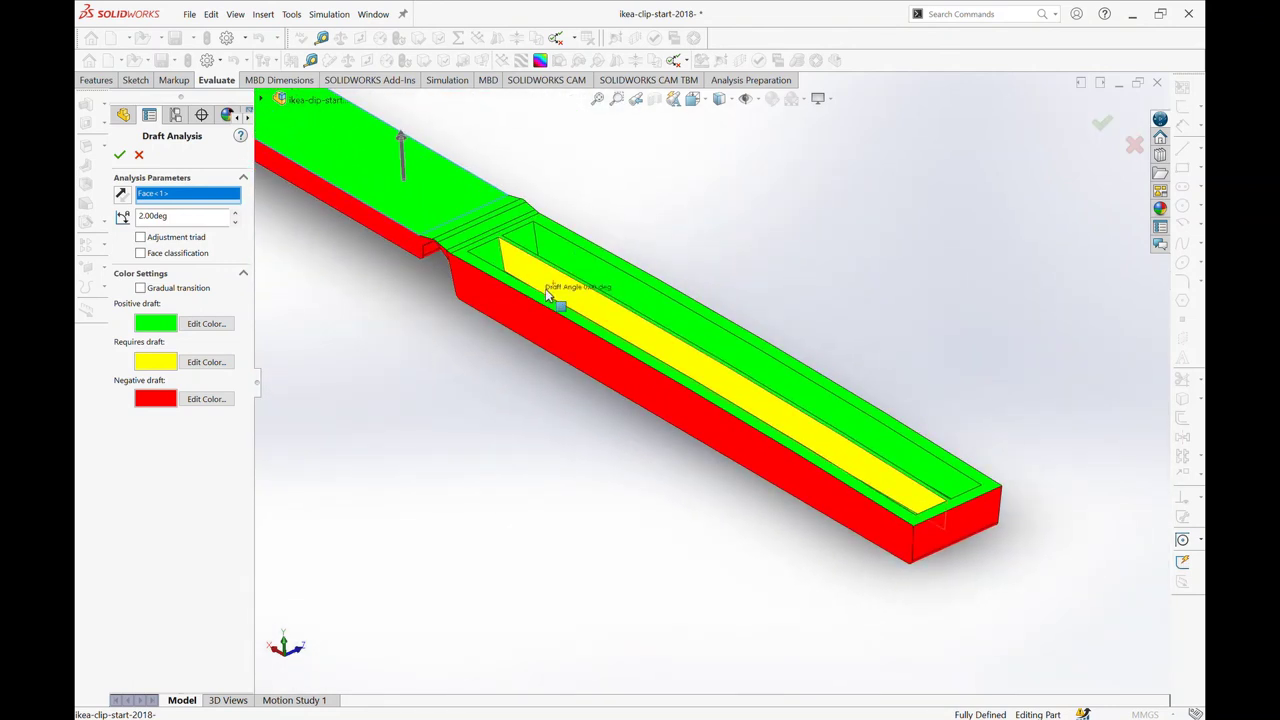
key("Escape")
- Select the part's top face as the neutral plane and start a new draft
left_click(441, 208)
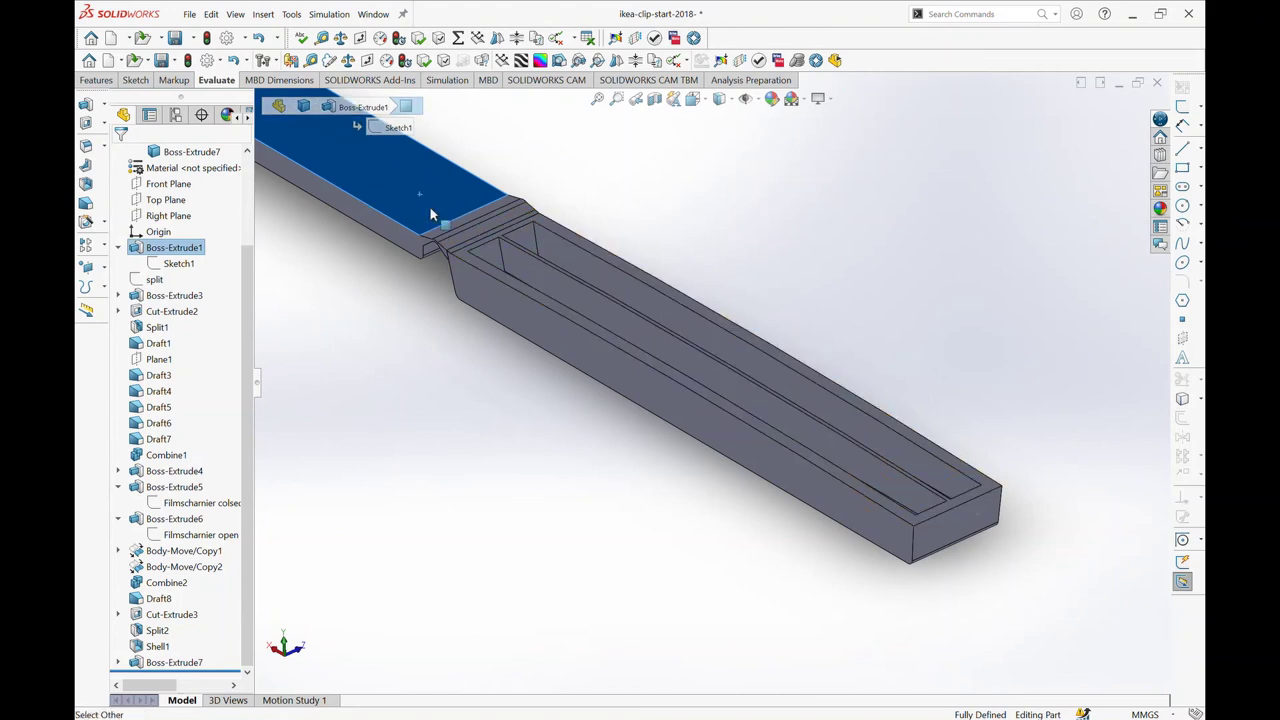
scroll(455, 225, "down", 2)
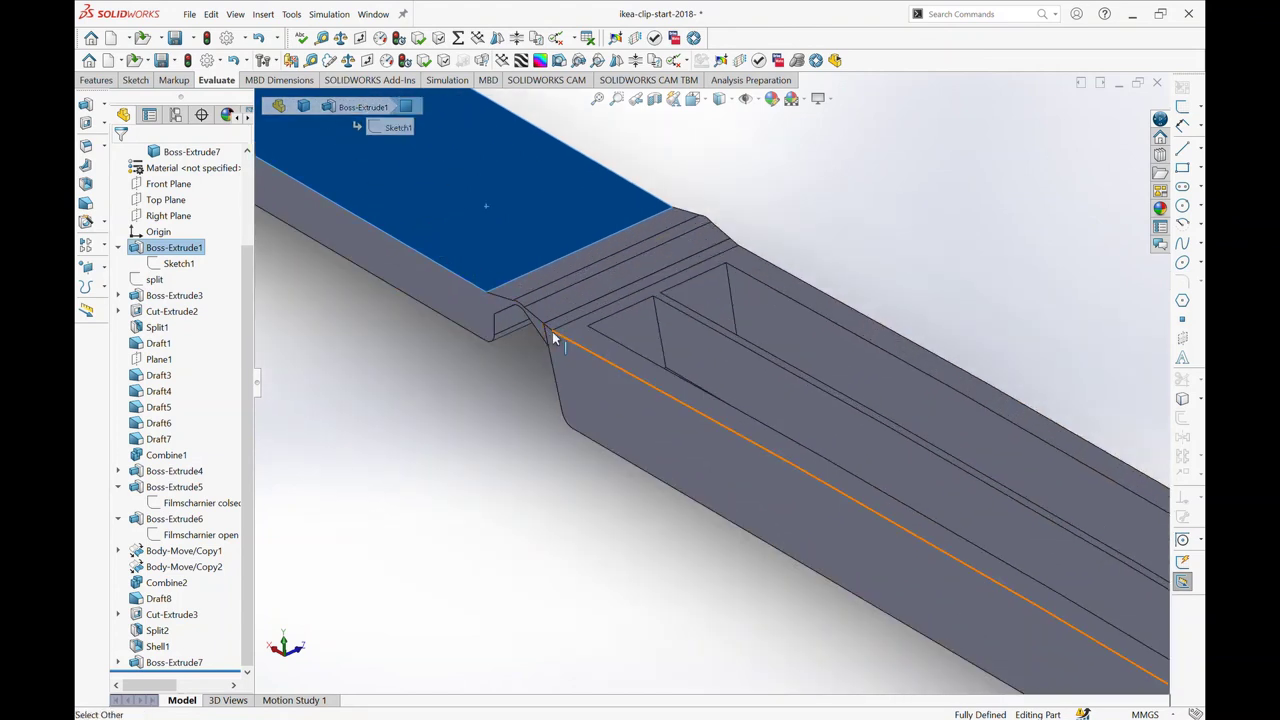
scroll(830, 530, "up", 2)
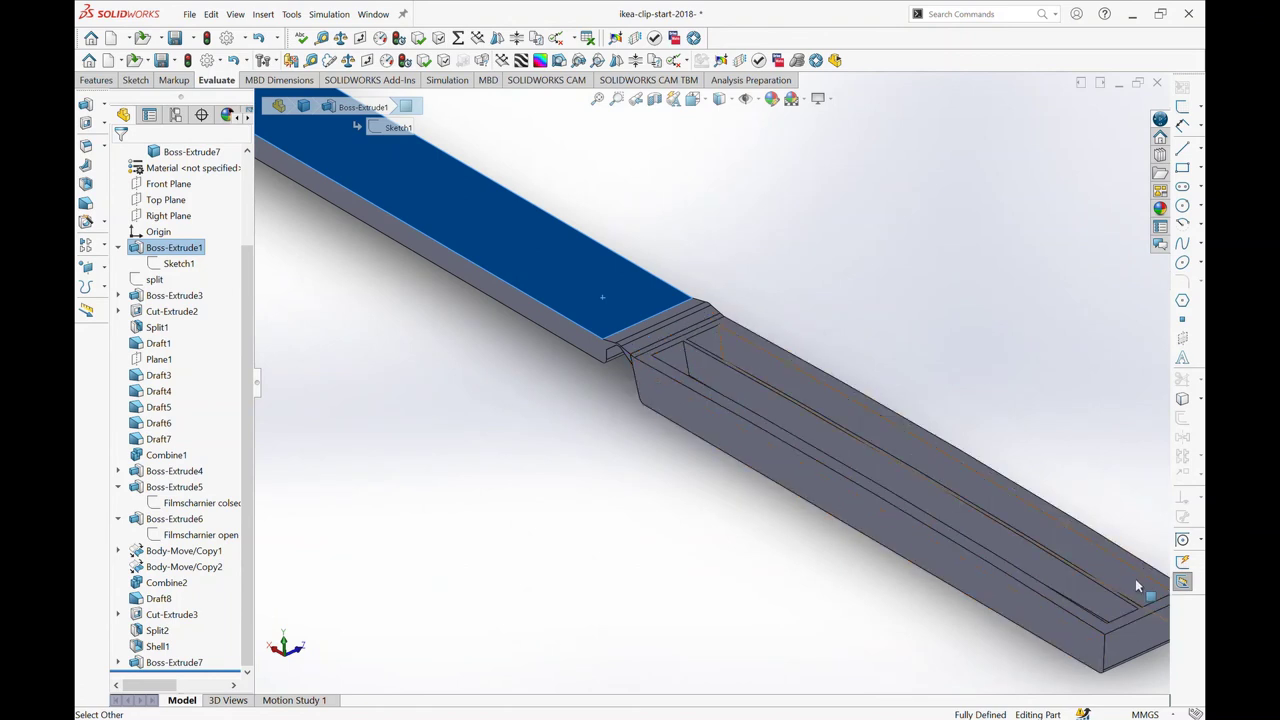
scroll(897, 552, "up", 1)
middle_click_drag(690, 352, 530, 300, "ctrl")
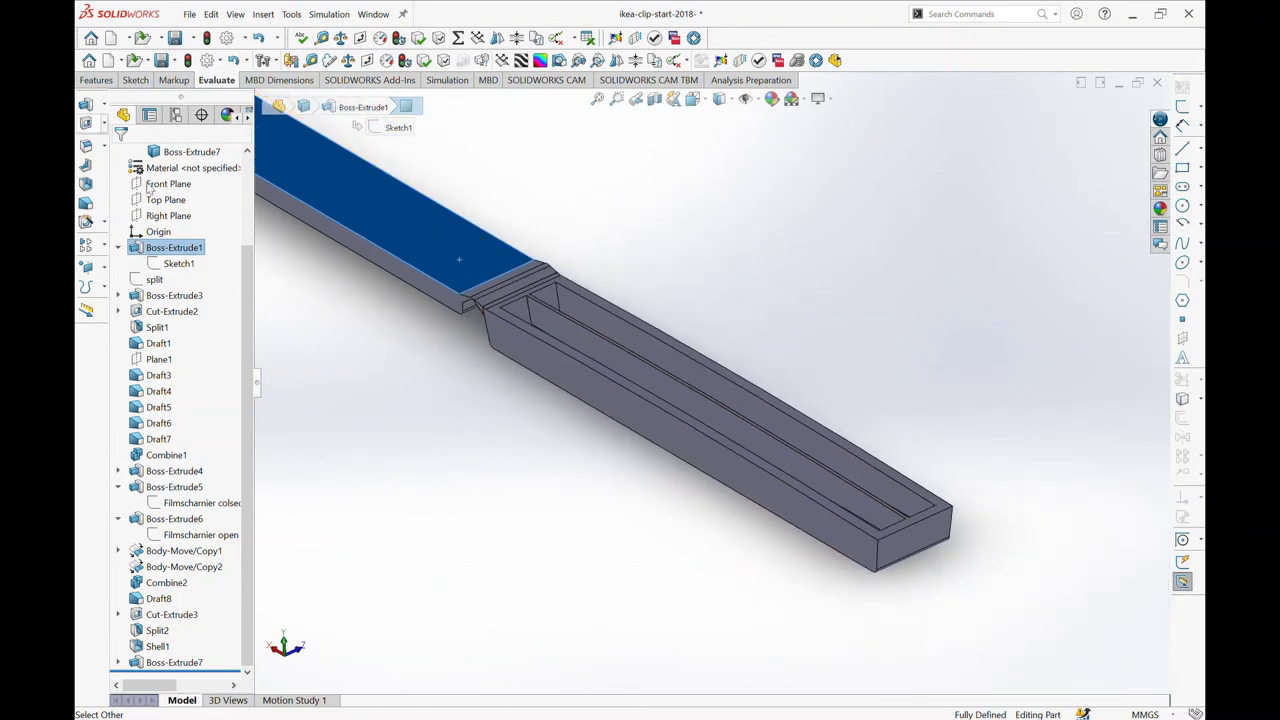
left_click(371, 223)
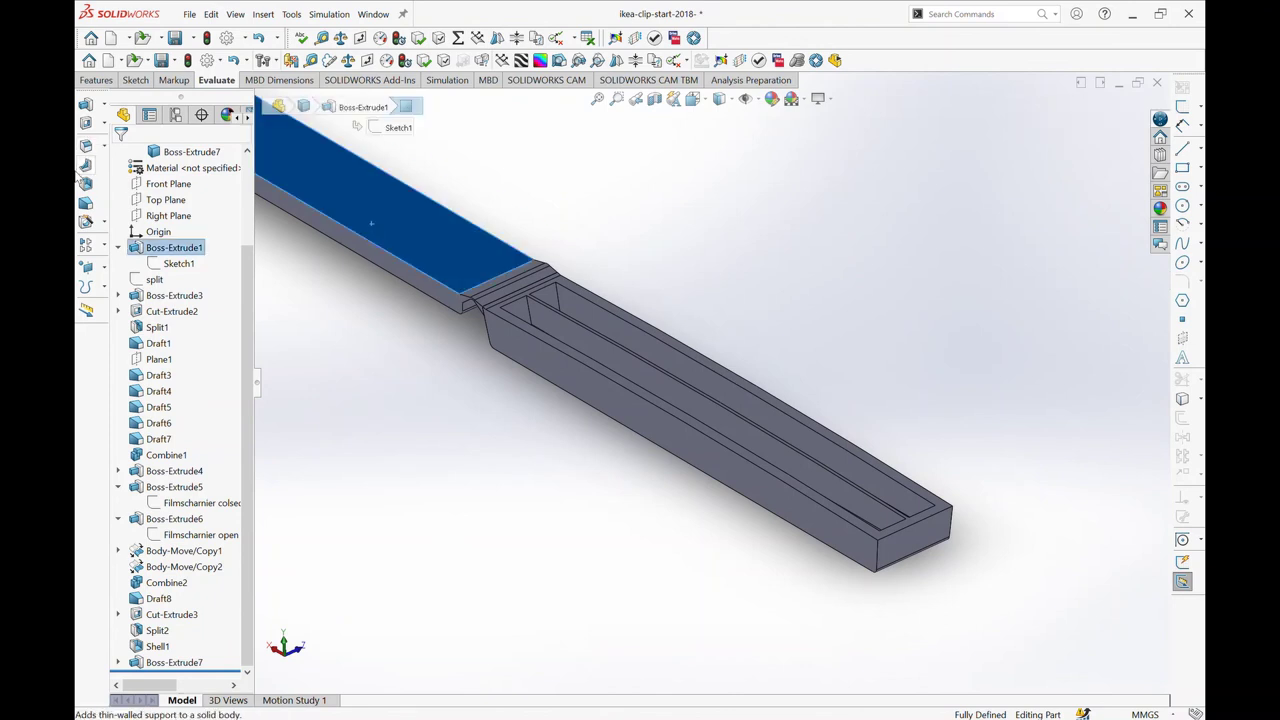
left_click(86, 203)
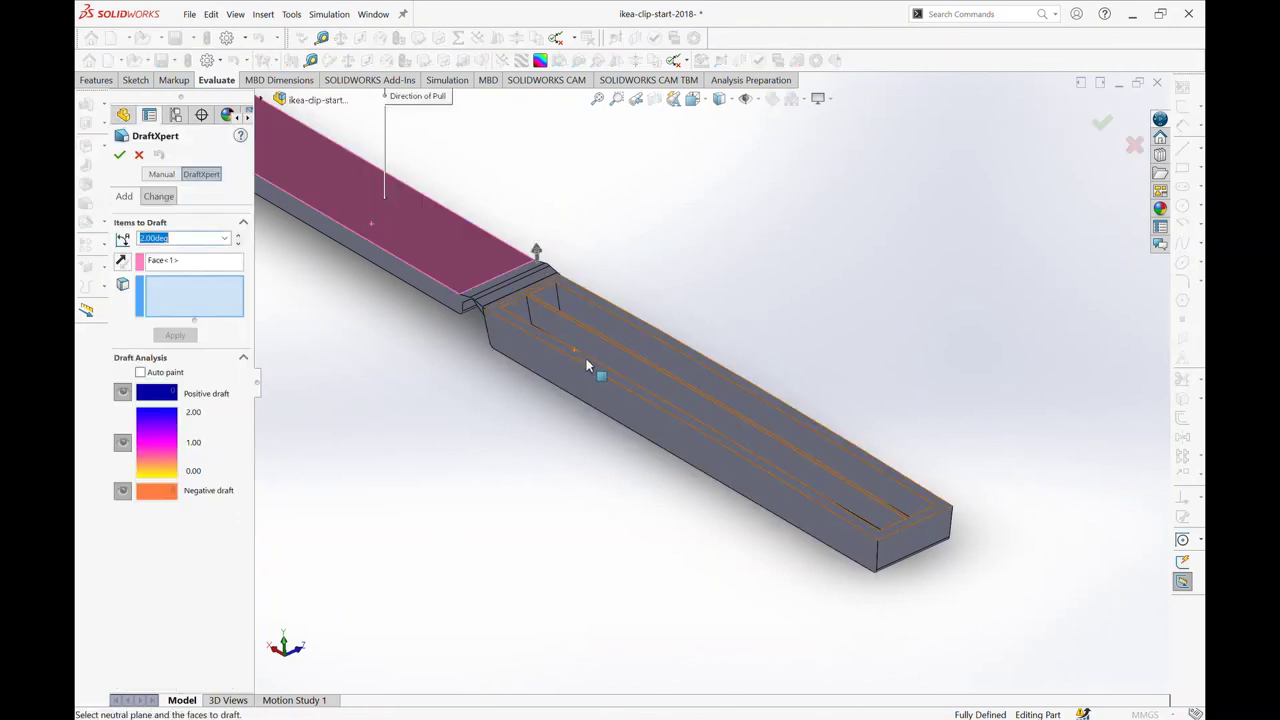
- Draft both long rib faces at 2° with reversed pull direction, creating Draft9
left_click(612, 366)
middle_click_drag(808, 323, 531, 370)
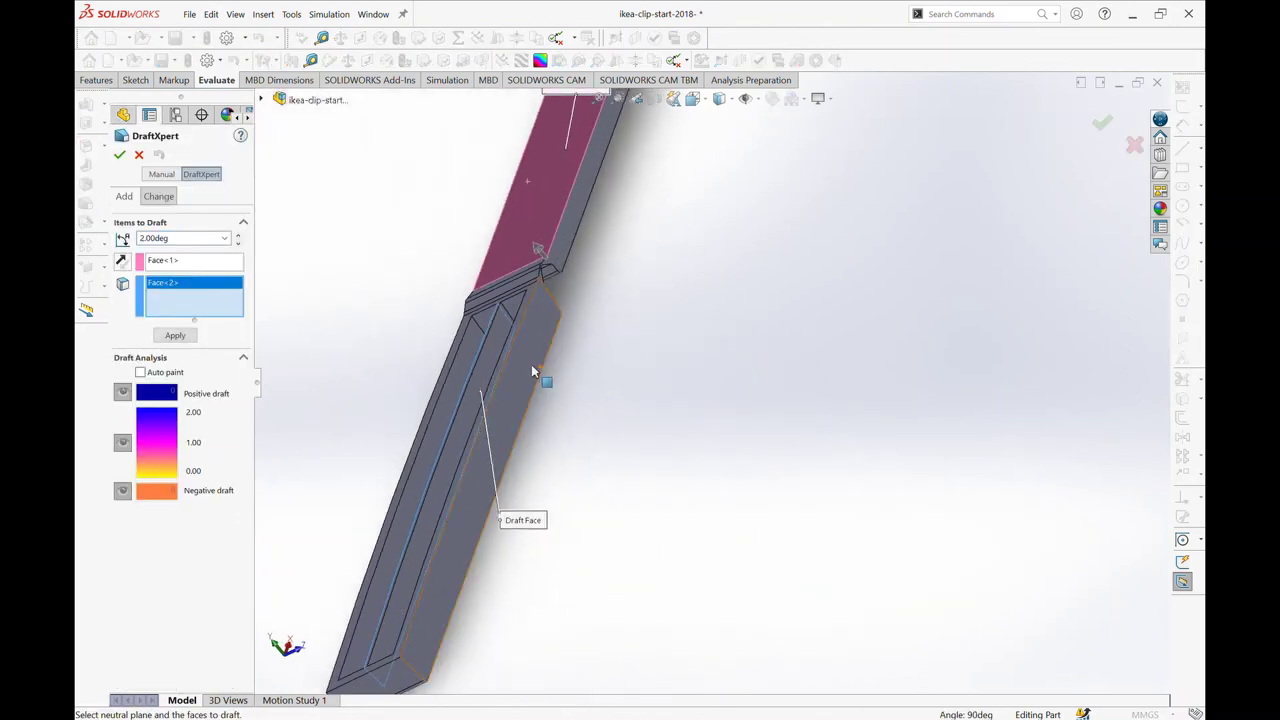
left_click(452, 365)
mouse_move(419, 364)
middle_mouse_down()
mouse_move(508, 347)
mouse_move(490, 335)
middle_mouse_up()
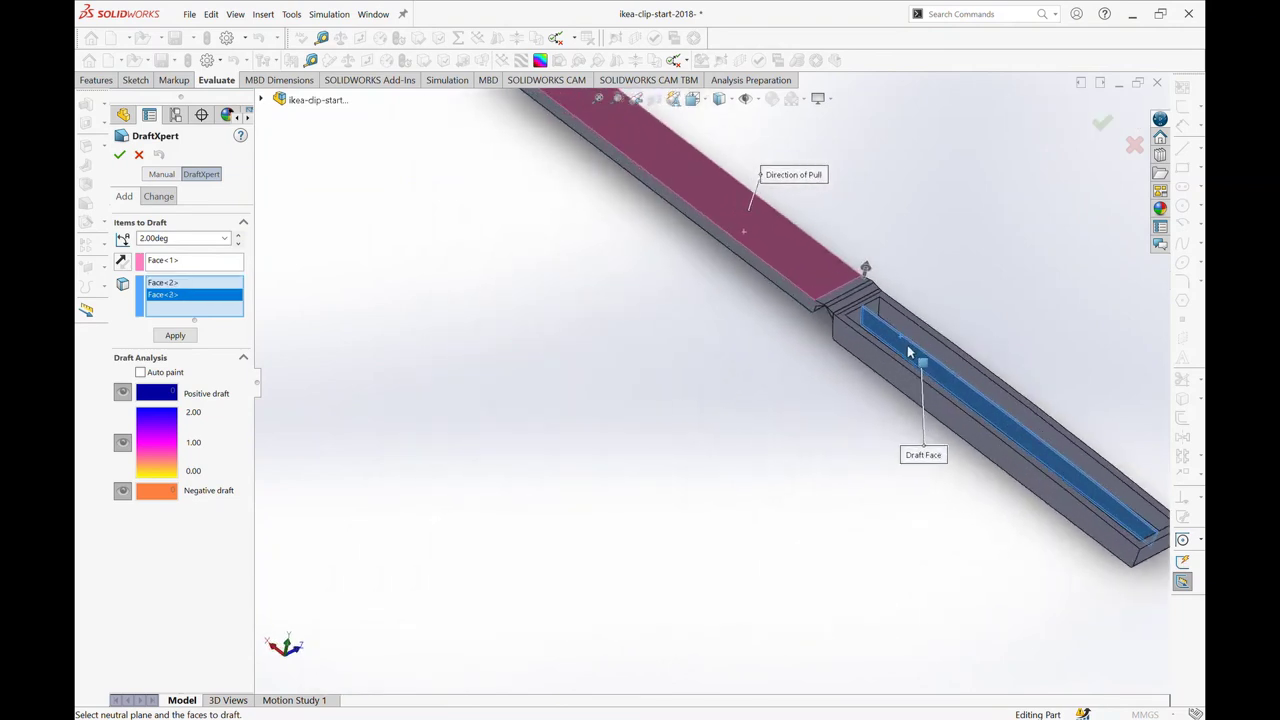
left_click(121, 261)
scroll(871, 309, "down", 3)
scroll(963, 323, "down", 2)
mouse_move(963, 323)
middle_mouse_down("ctrl")
mouse_move(860, 254)
mouse_move(736, 199)
middle_mouse_up("ctrl")
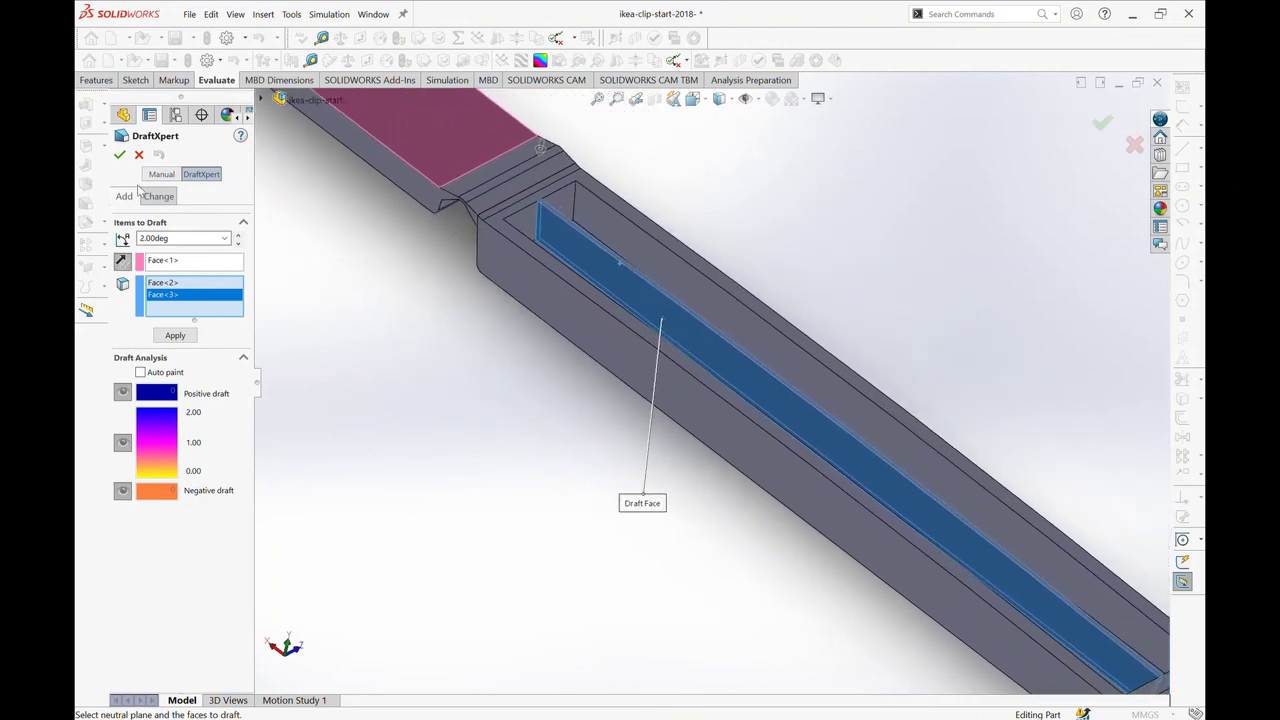
left_click(119, 155)
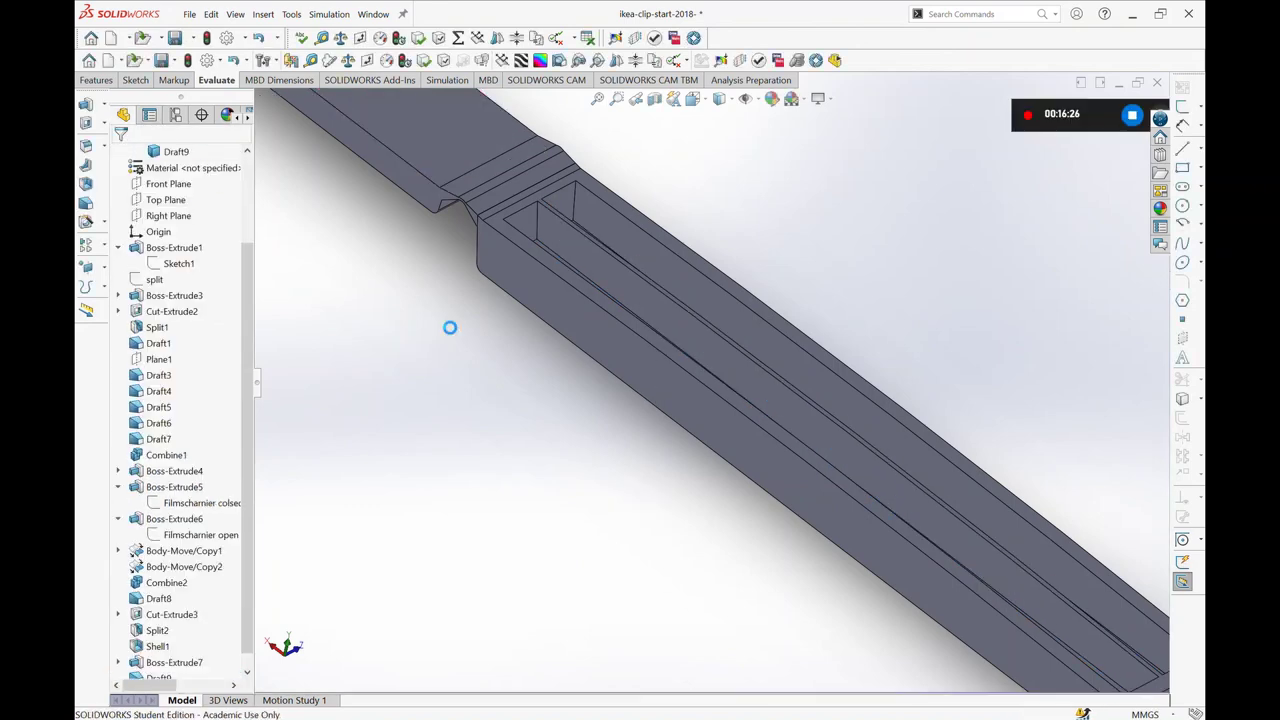
- Run a draft analysis against the top face and keep its colours on the part
scroll(582, 274, "down", 2)
scroll(582, 274, "up", 2)
middle_click_drag(582, 274, 518, 166)
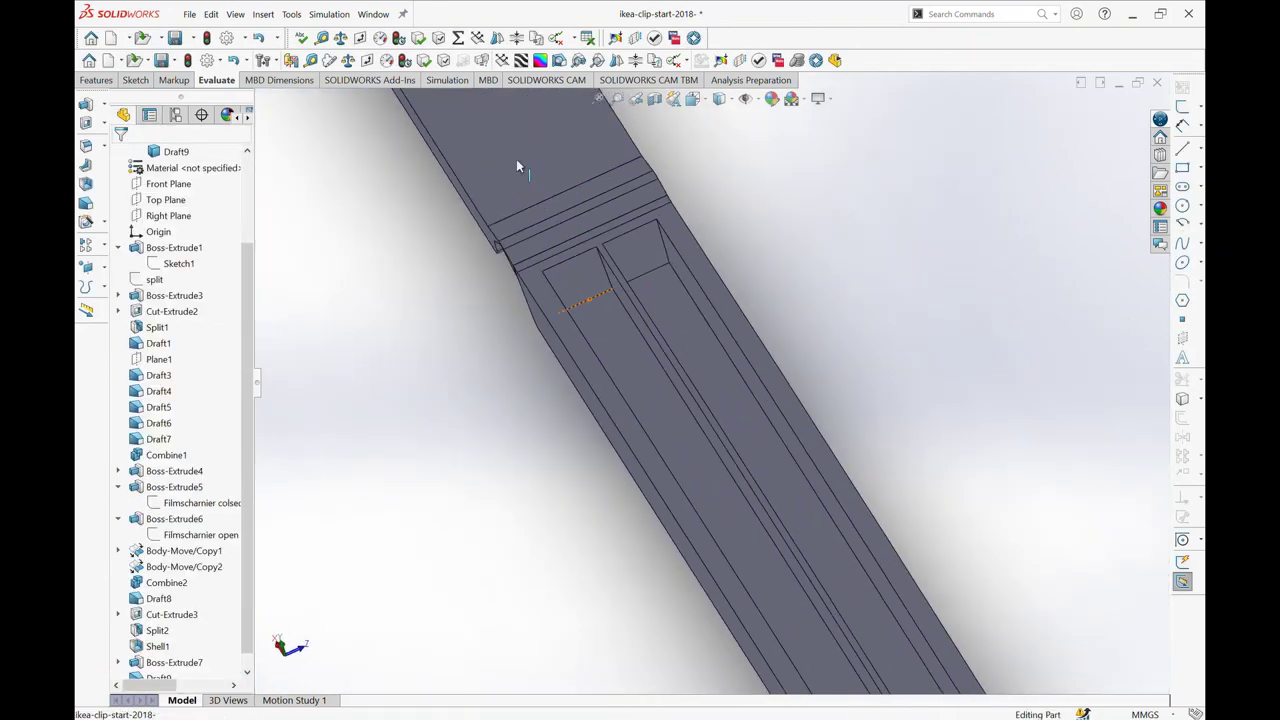
left_click(560, 62)
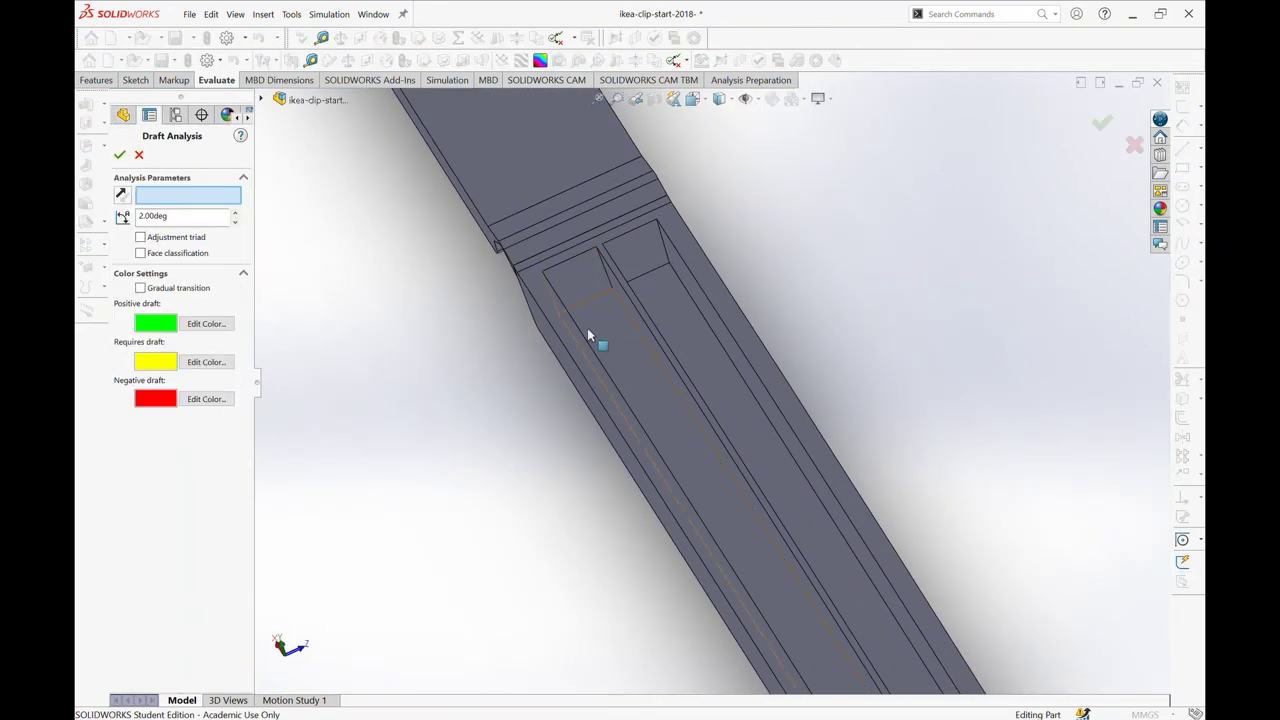
left_click(585, 153)
middle_click_drag(614, 286, 417, 306)
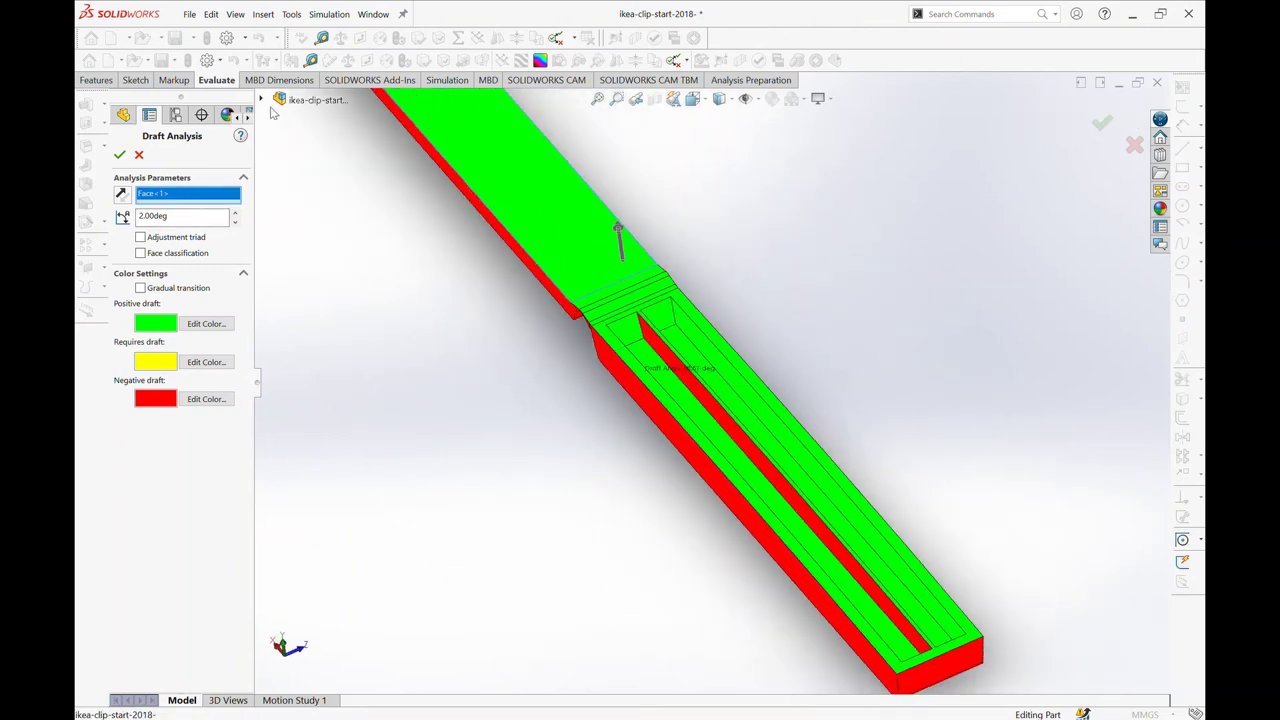
left_click(118, 153)
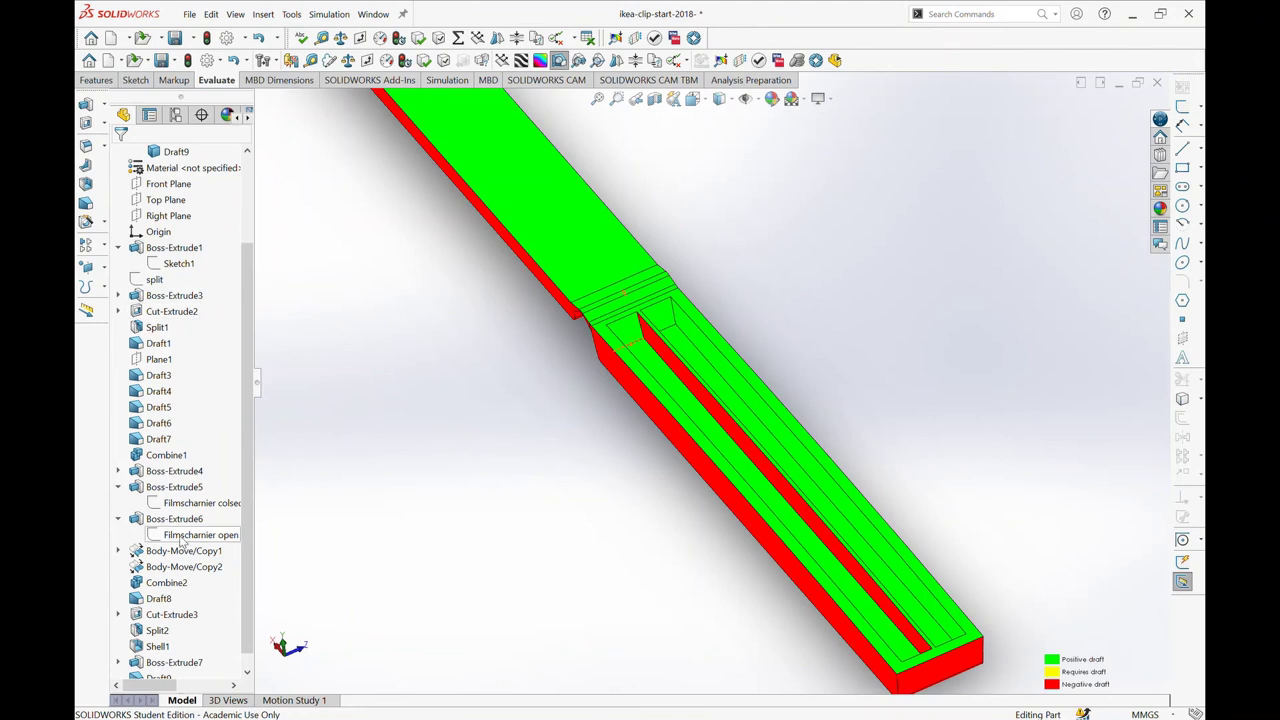
scroll(205, 568, "down", 1)
- Edit Draft9, confirm it unchanged, then orbit to review the coloured faces
left_click(158, 662)
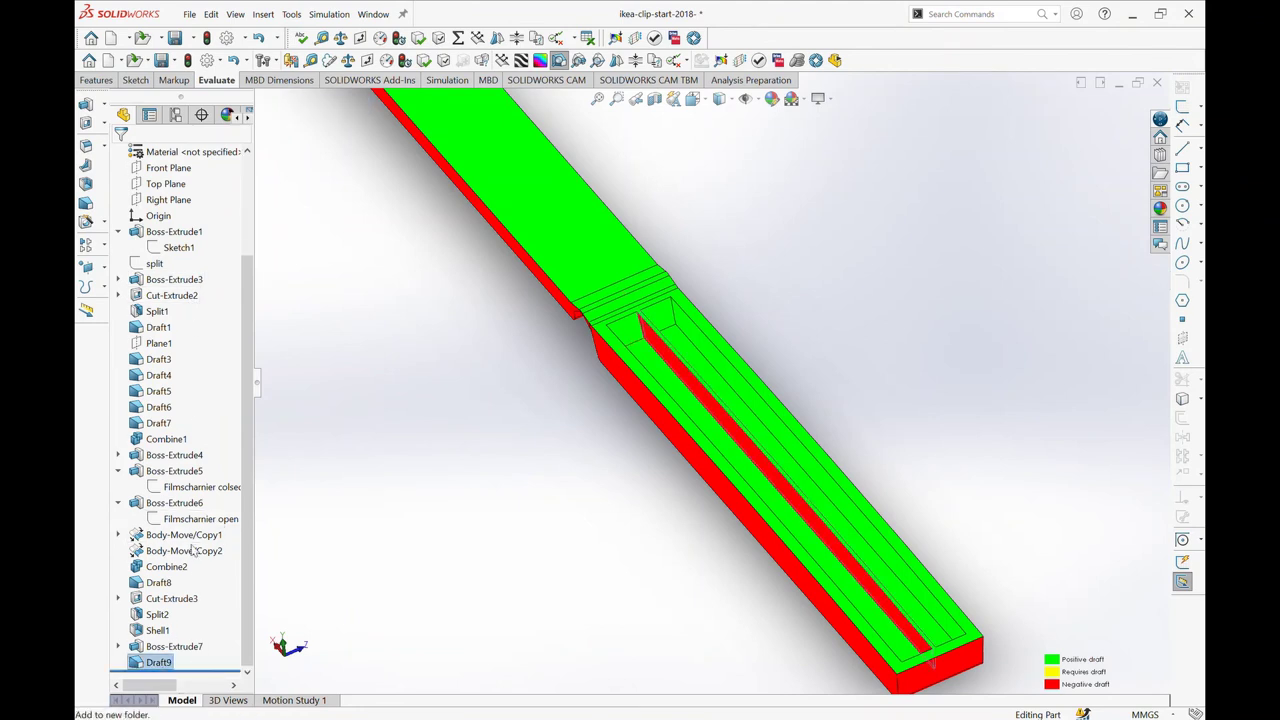
left_click(150, 640)
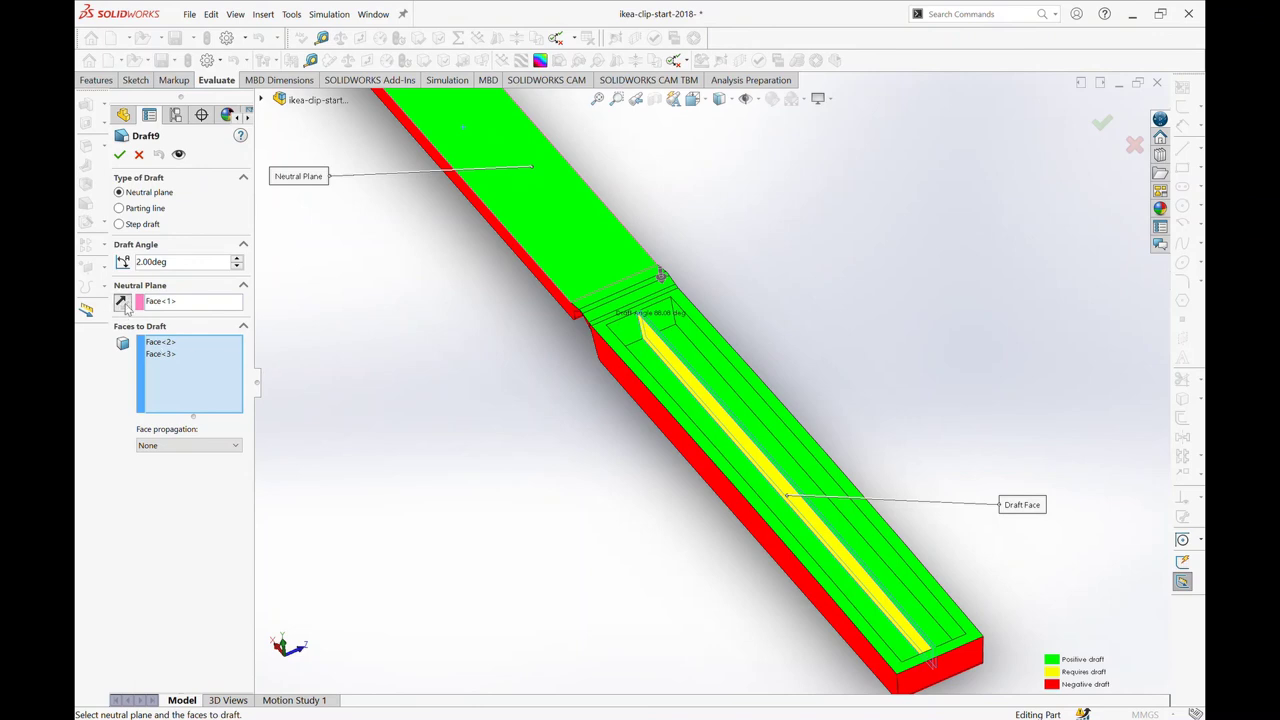
left_click(119, 154)
scroll(575, 440, "up", 2)
scroll(577, 446, "up", 2)
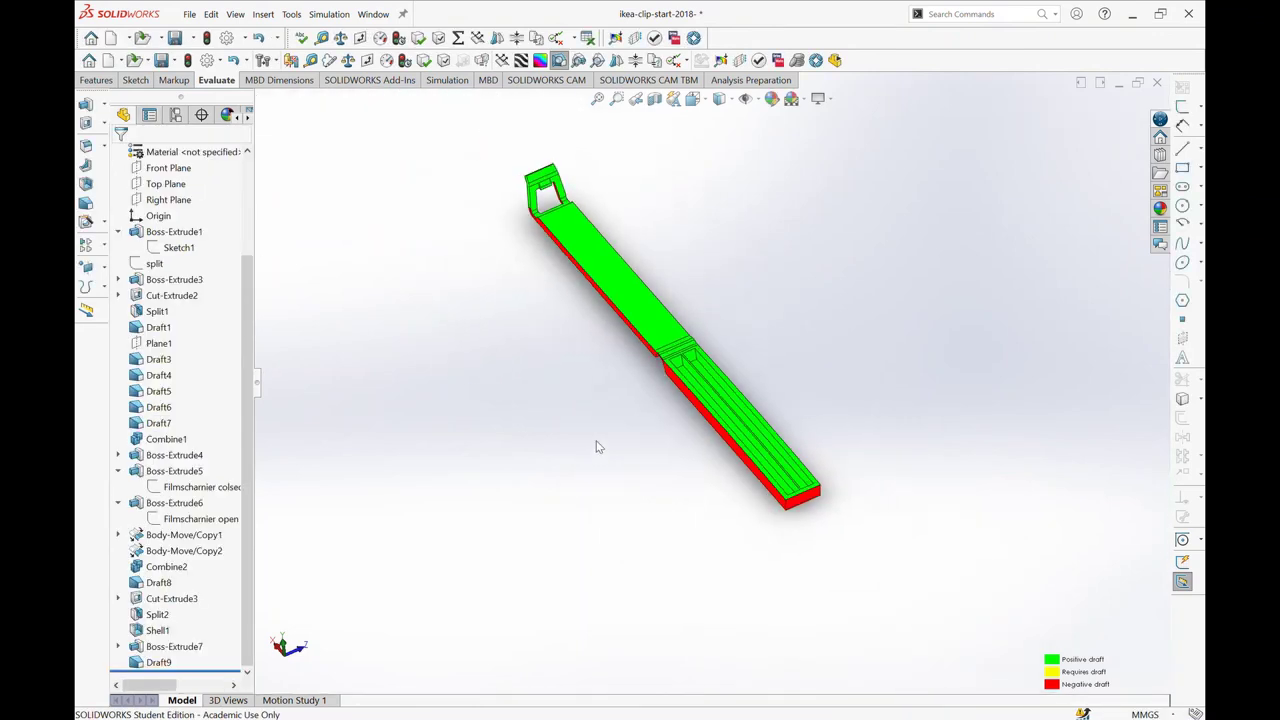
mouse_move(594, 443)
middle_mouse_down()
mouse_move(731, 337)
mouse_move(737, 200)
mouse_move(743, 336)
mouse_move(674, 457)
mouse_move(640, 374)
middle_mouse_up()
scroll(651, 367, "down", 2)
mouse_move(704, 408)
middle_mouse_down()
mouse_move(777, 477)
mouse_move(766, 486)
mouse_move(697, 434)
mouse_move(921, 500)
middle_mouse_up()
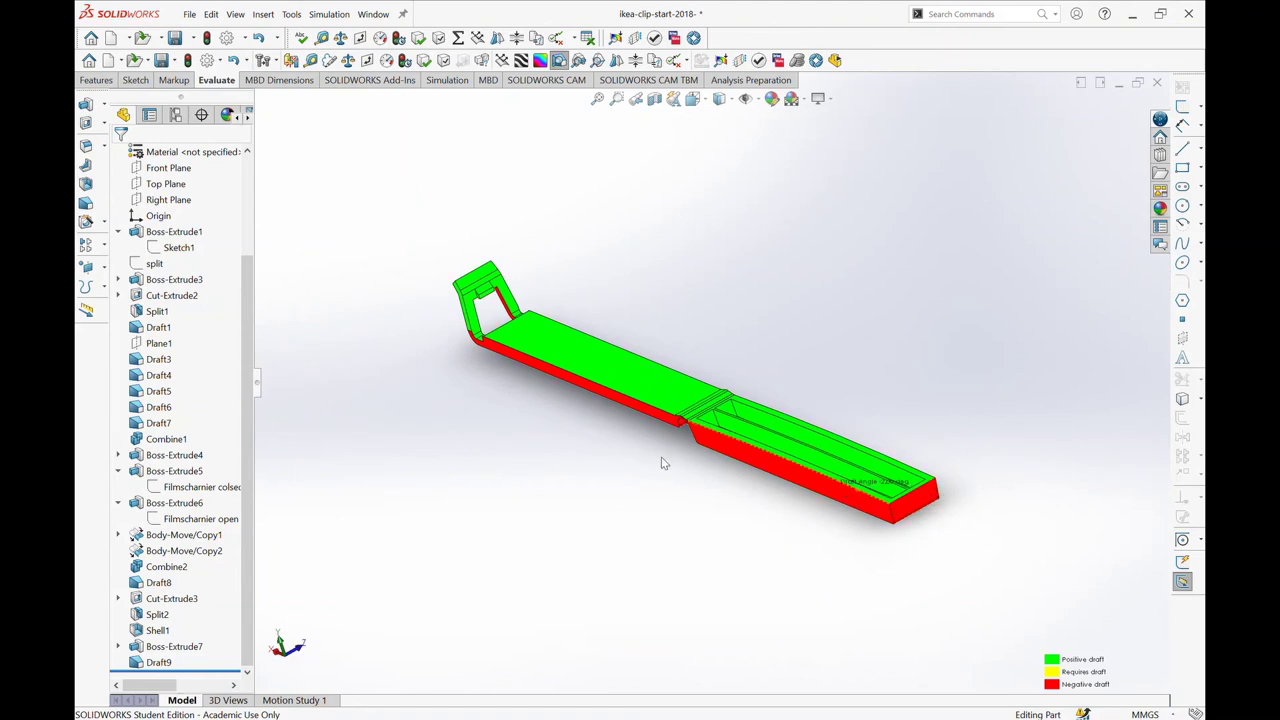
- Turn off the draft-analysis colouring and roll the history back to just after Boss-Extrude6
left_click(559, 60)
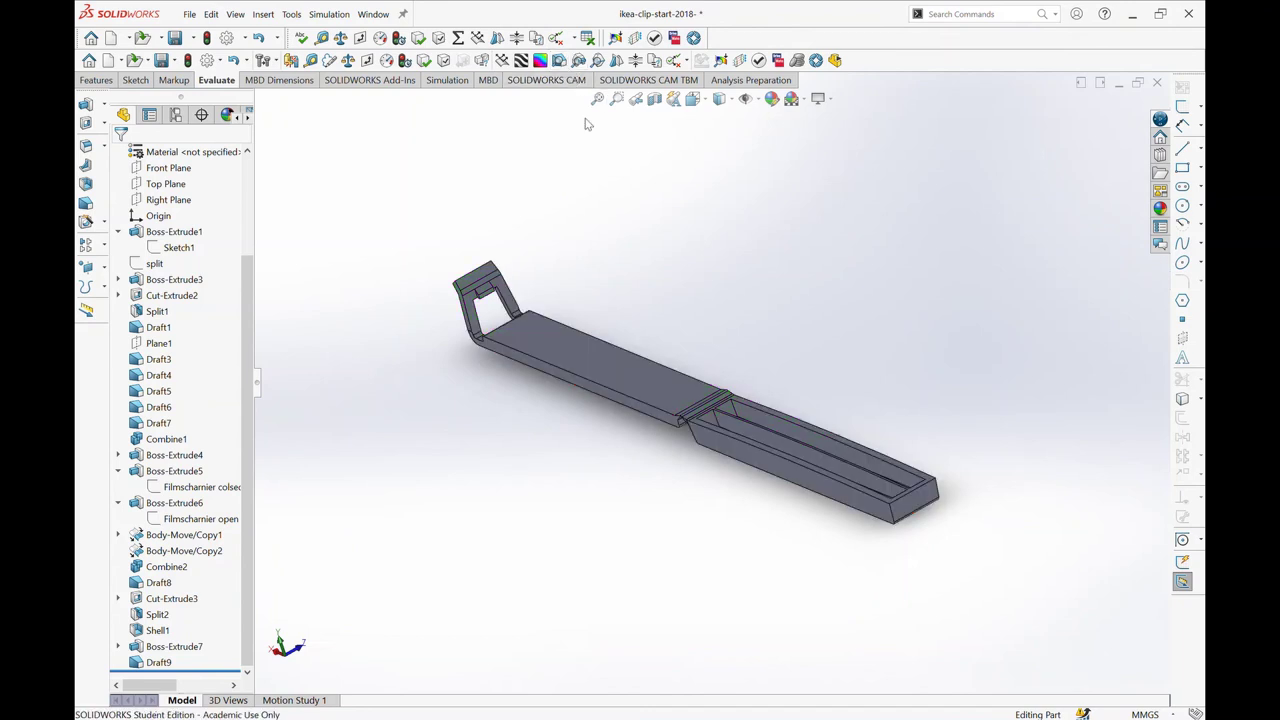
middle_click_drag(692, 467, 607, 450)
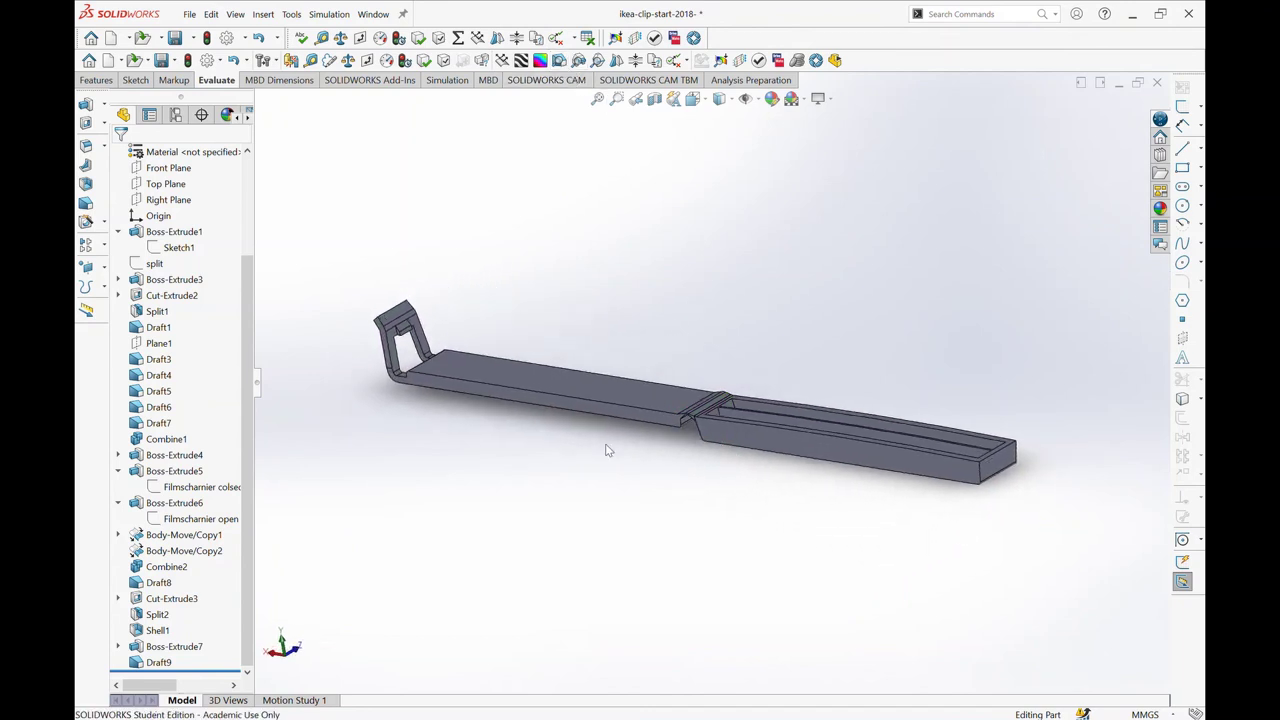
mouse_move(604, 495)
middle_mouse_down()
mouse_move(614, 449)
mouse_move(591, 343)
mouse_move(500, 390)
mouse_move(447, 397)
middle_mouse_up()
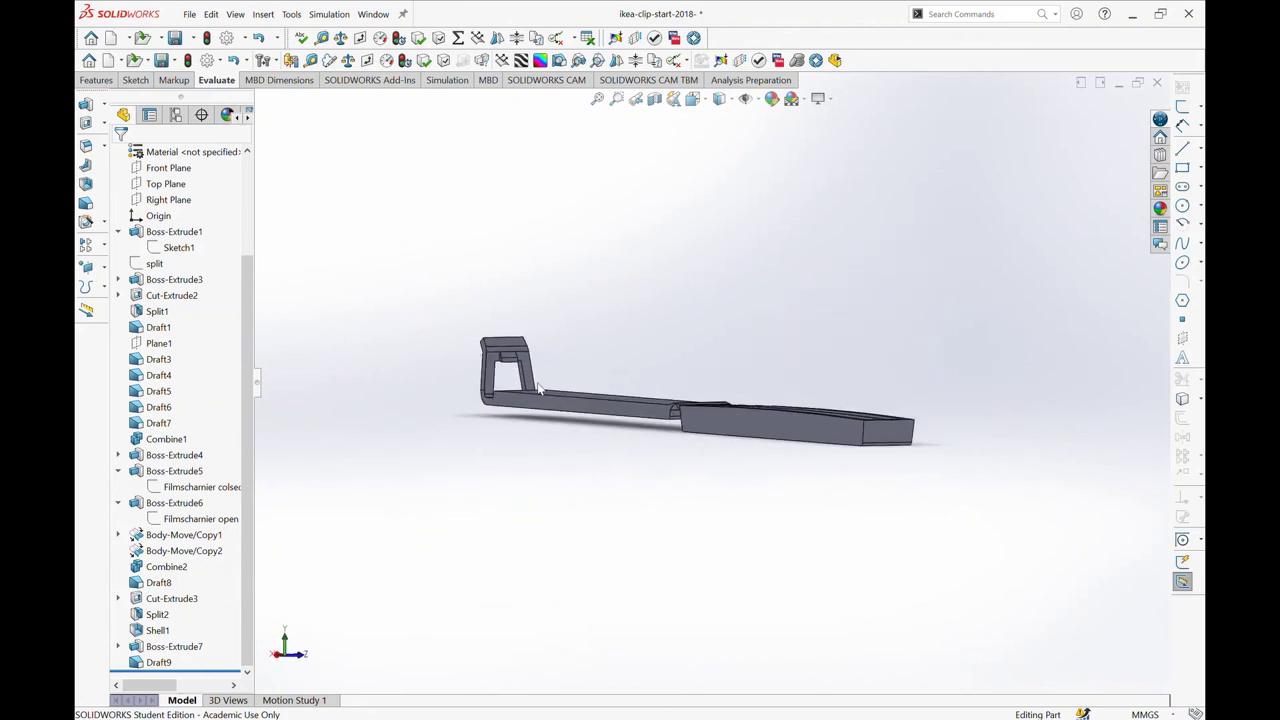
scroll(462, 418, "down", 2)
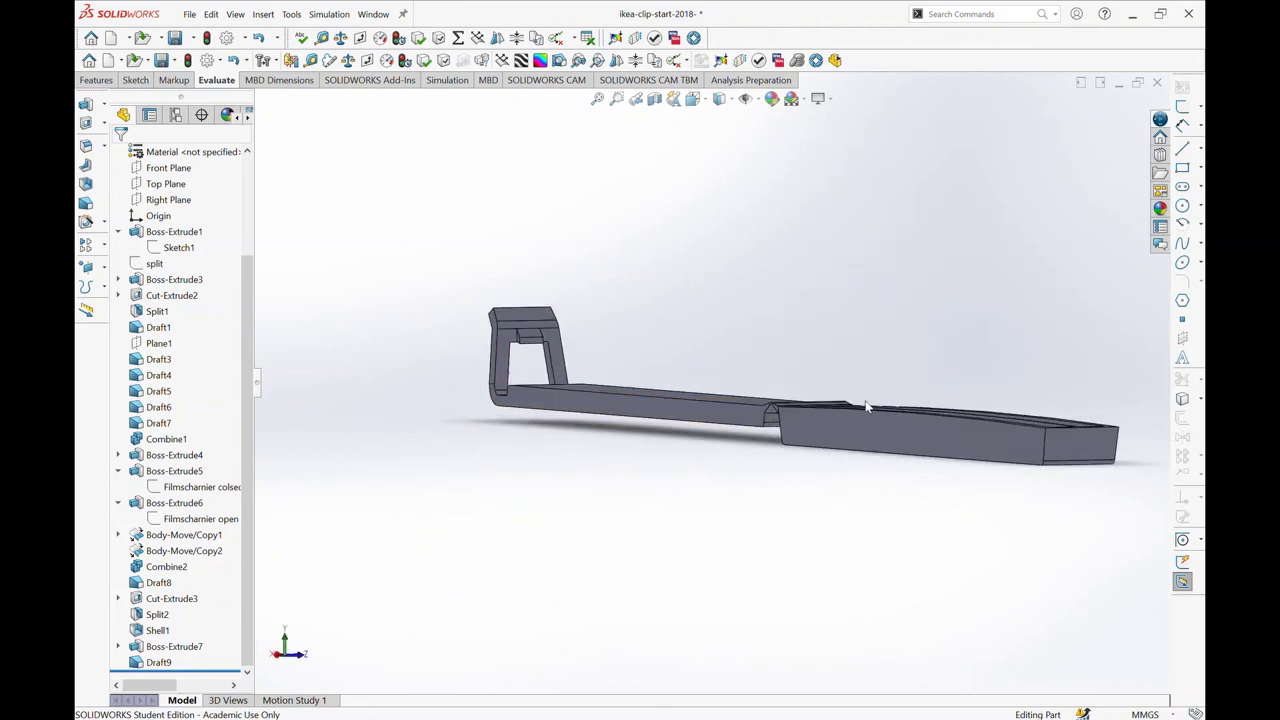
scroll(820, 375, "up", 1)
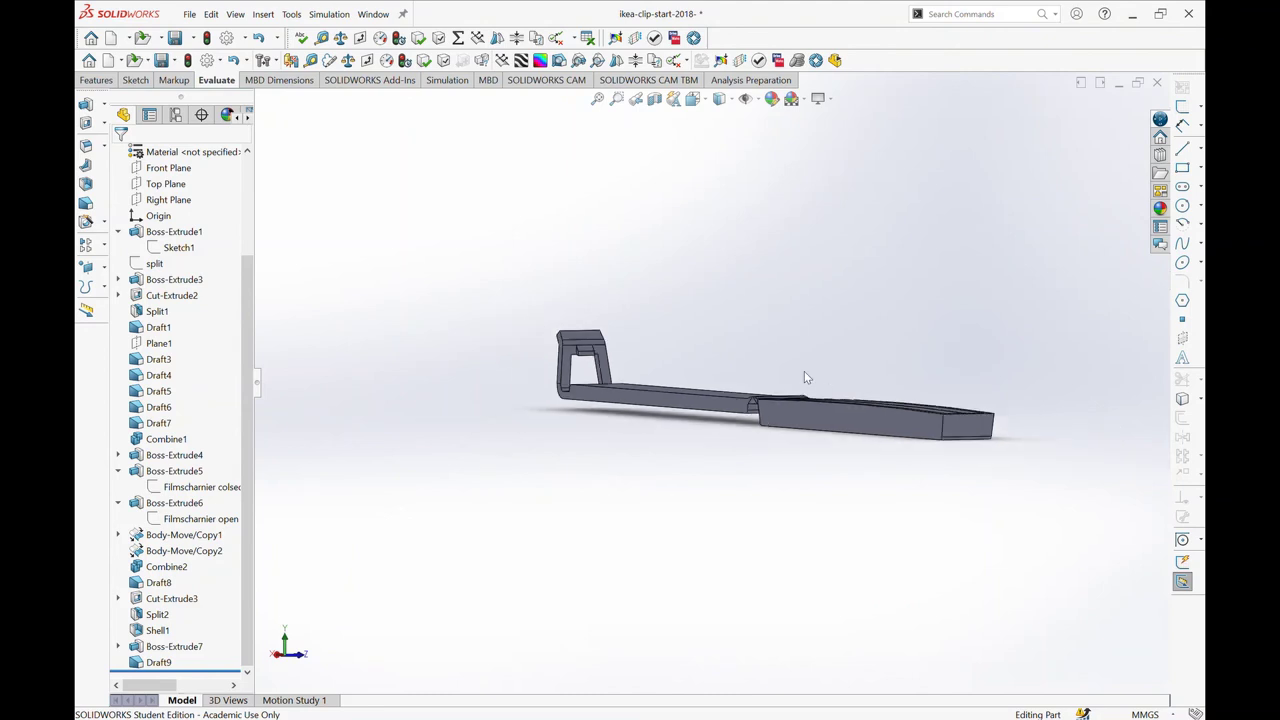
middle_click_drag(804, 371, 765, 410)
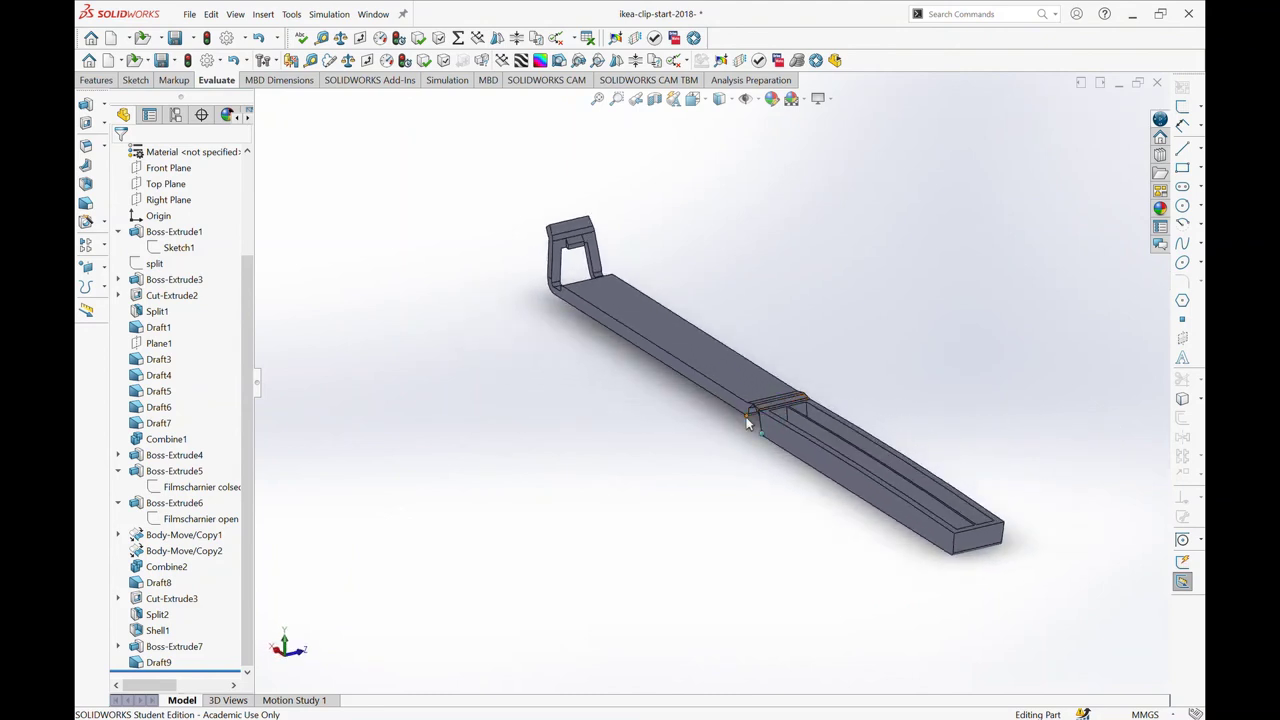
middle_click_drag(917, 317, 806, 317)
middle_click_drag(591, 412, 604, 421)
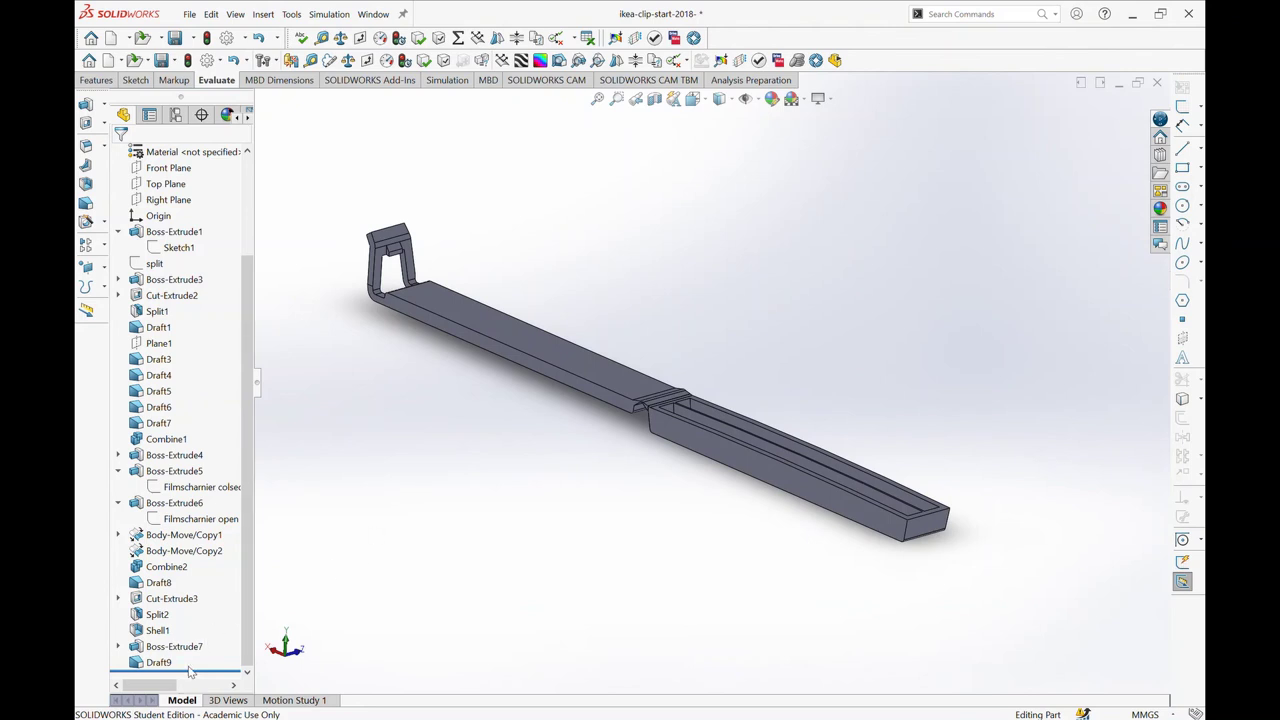
mouse_move(220, 672)
left_mouse_down()
mouse_move(211, 453)
mouse_move(218, 528)
left_mouse_up()
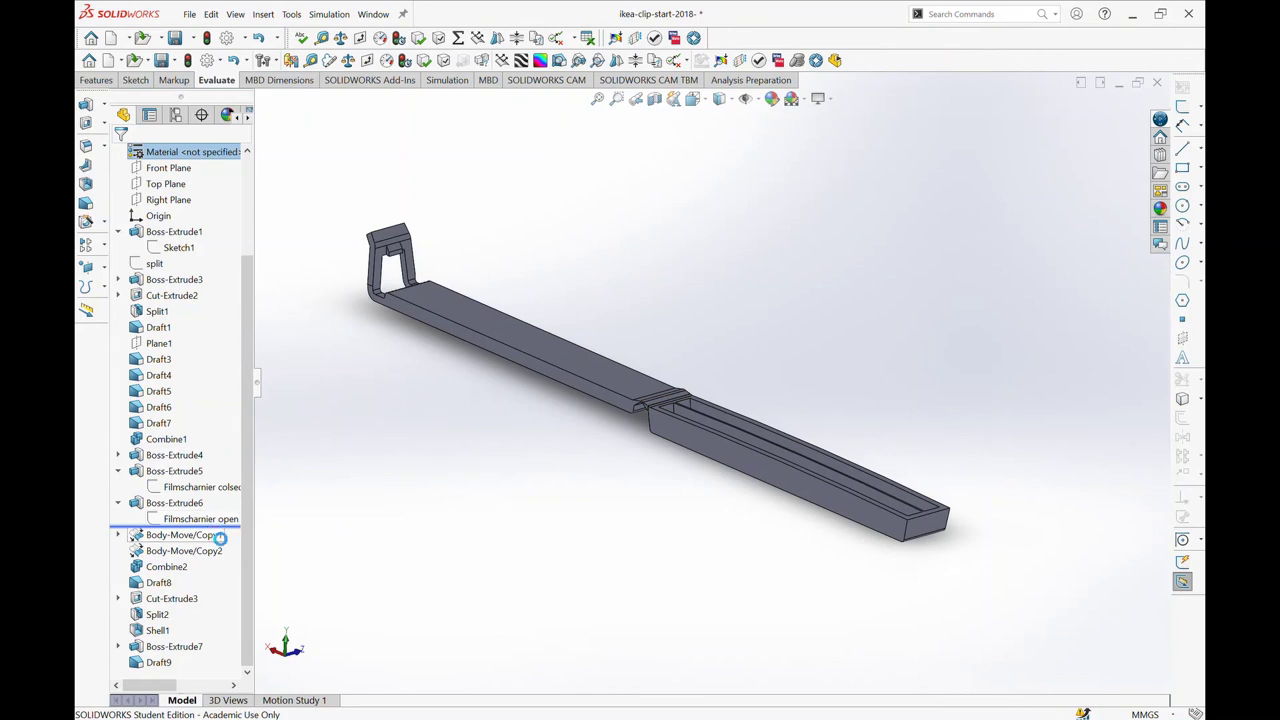
- Pick the top and small end faces at the hooked end, then roll history forward toward Draft9
mouse_move(432, 318)
middle_mouse_down()
mouse_move(486, 286)
mouse_move(634, 380)
mouse_move(646, 343)
mouse_move(690, 366)
middle_mouse_up()
scroll(465, 340, "down", 5)
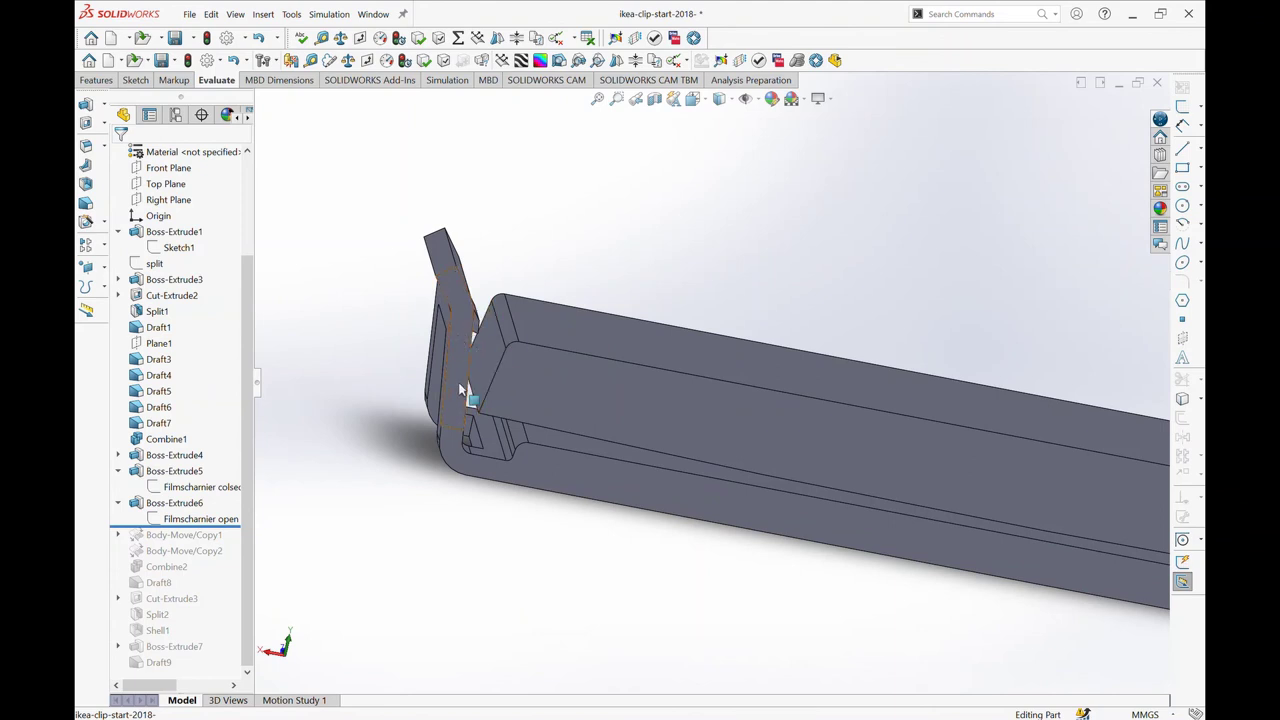
mouse_move(455, 380)
middle_mouse_down()
mouse_move(536, 362)
mouse_move(490, 362)
middle_mouse_up()
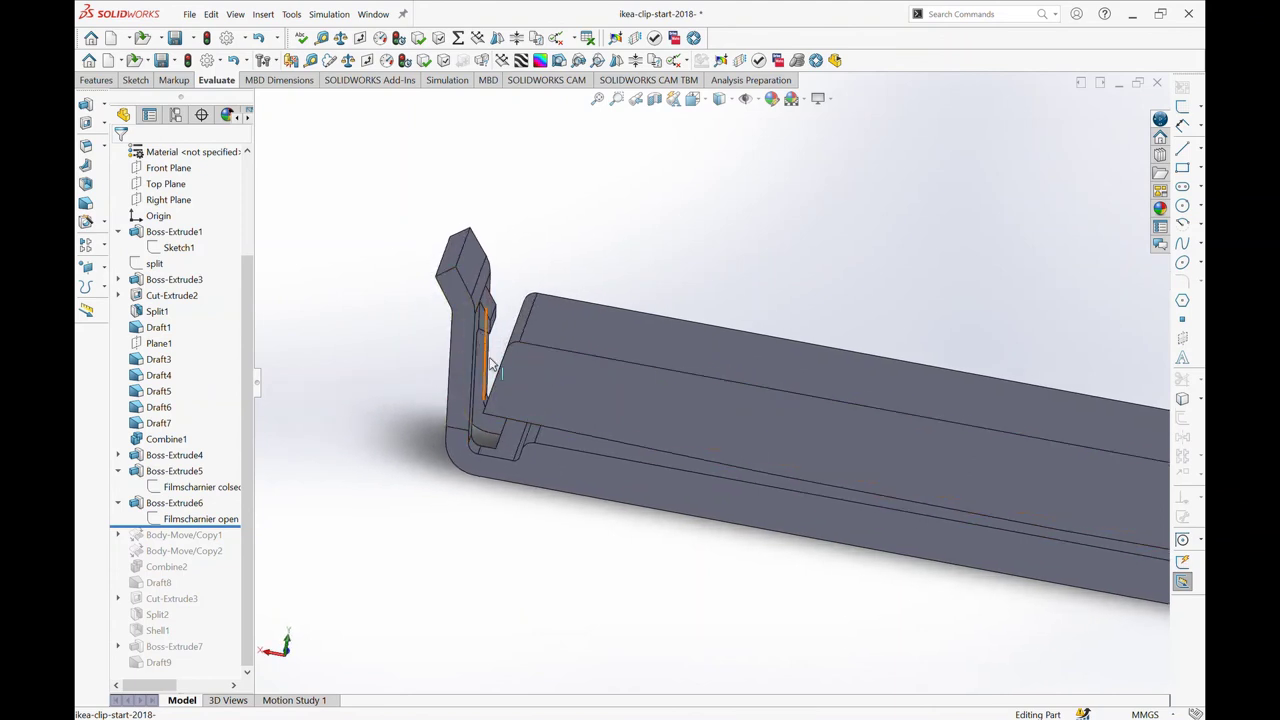
left_click(511, 369)
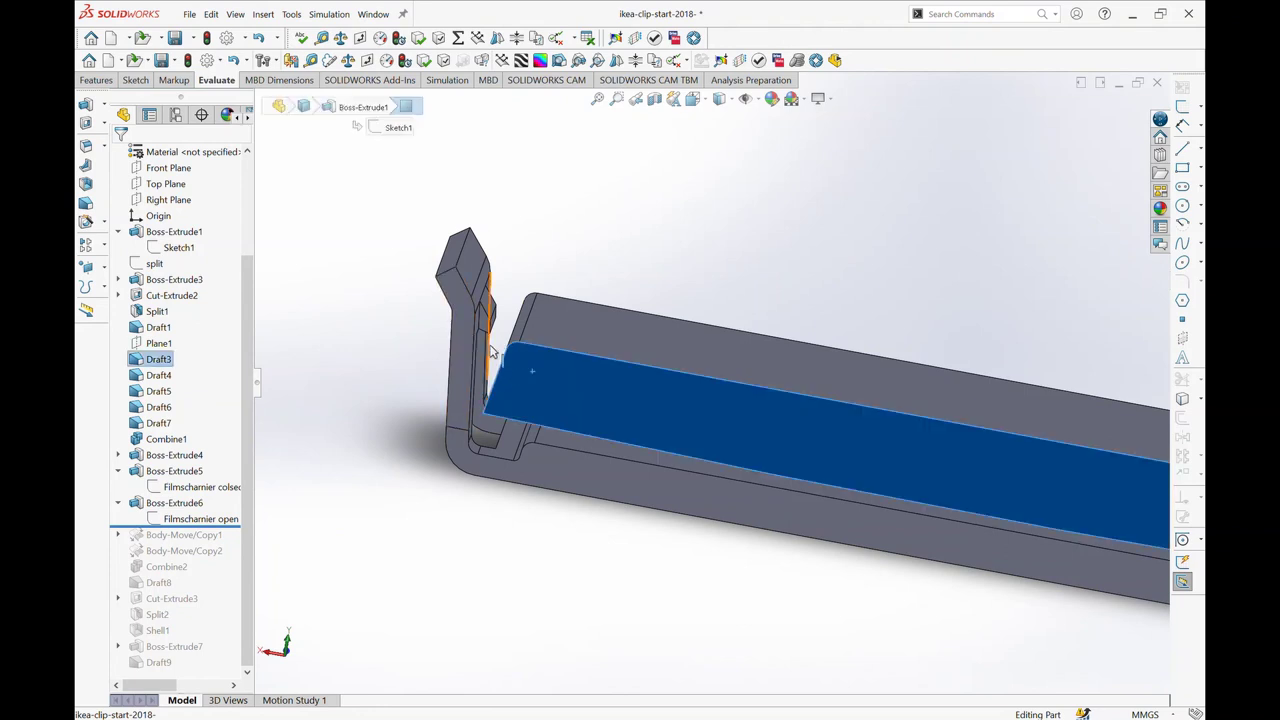
scroll(661, 457, "up", 3)
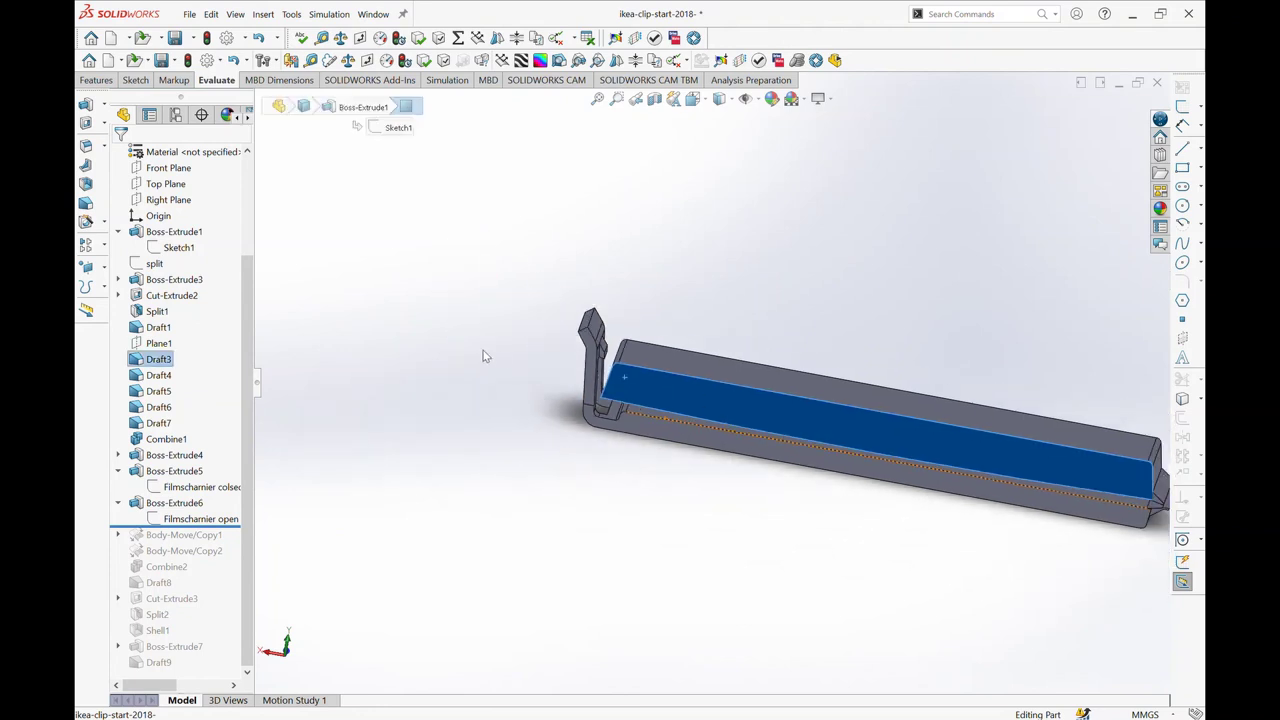
scroll(604, 365, "down", 1)
scroll(612, 366, "down", 2)
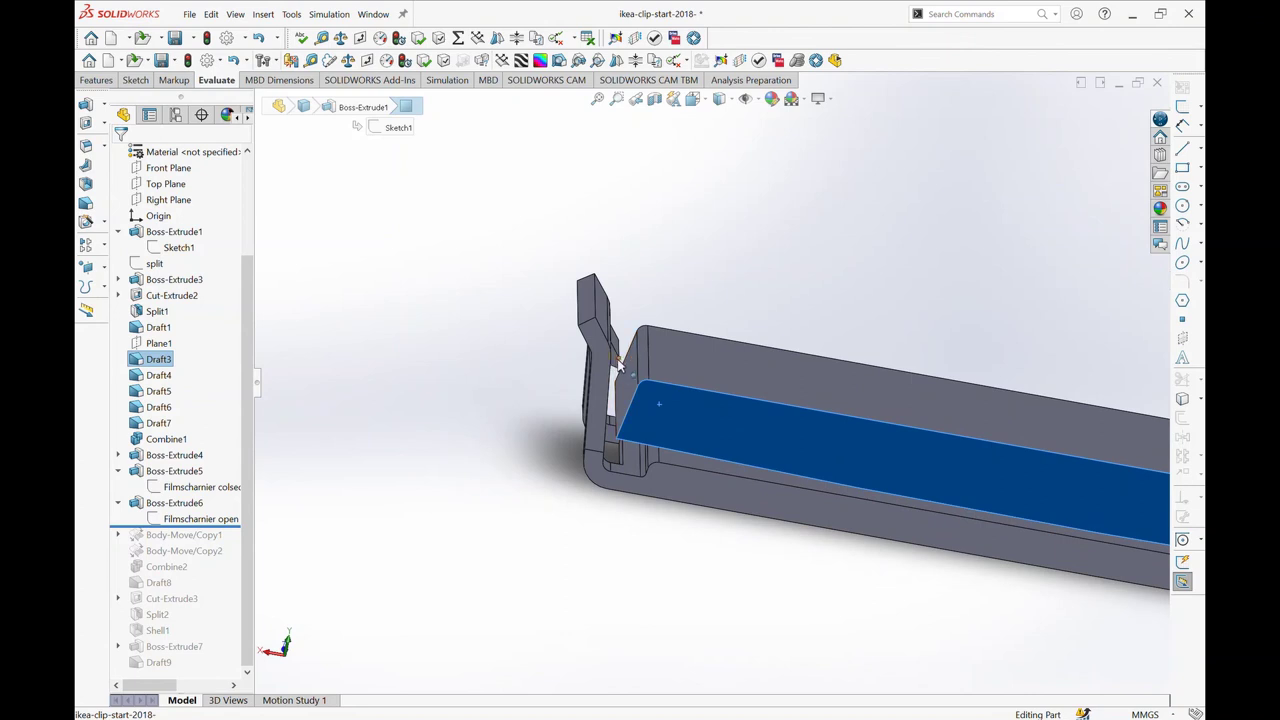
left_click(616, 368)
left_click(622, 388)
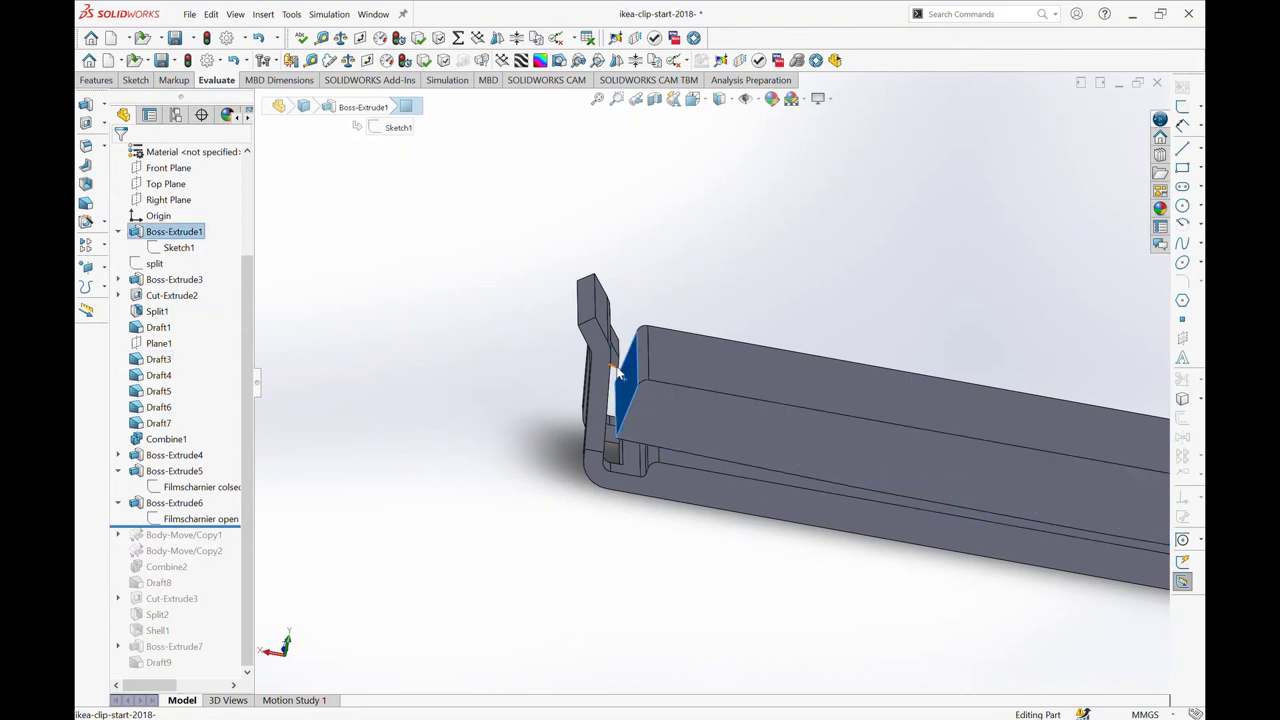
scroll(670, 425, "up", 2)
middle_click_drag(670, 425, 632, 408)
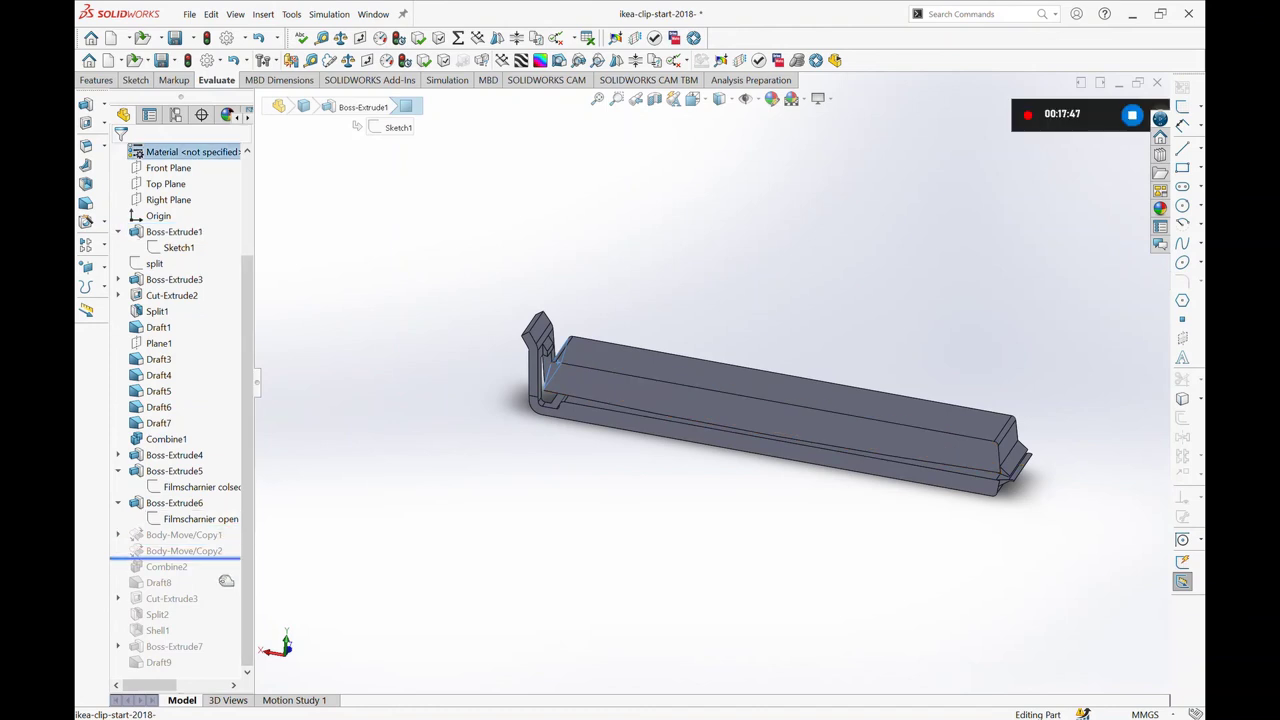
left_click_drag(228, 523, 232, 688)
- Roll history to the end of the tree and orbit the rebuilt clip, including its hinge
mouse_move(893, 483)
middle_mouse_down()
mouse_move(594, 439)
mouse_move(584, 343)
mouse_move(571, 480)
middle_mouse_up()
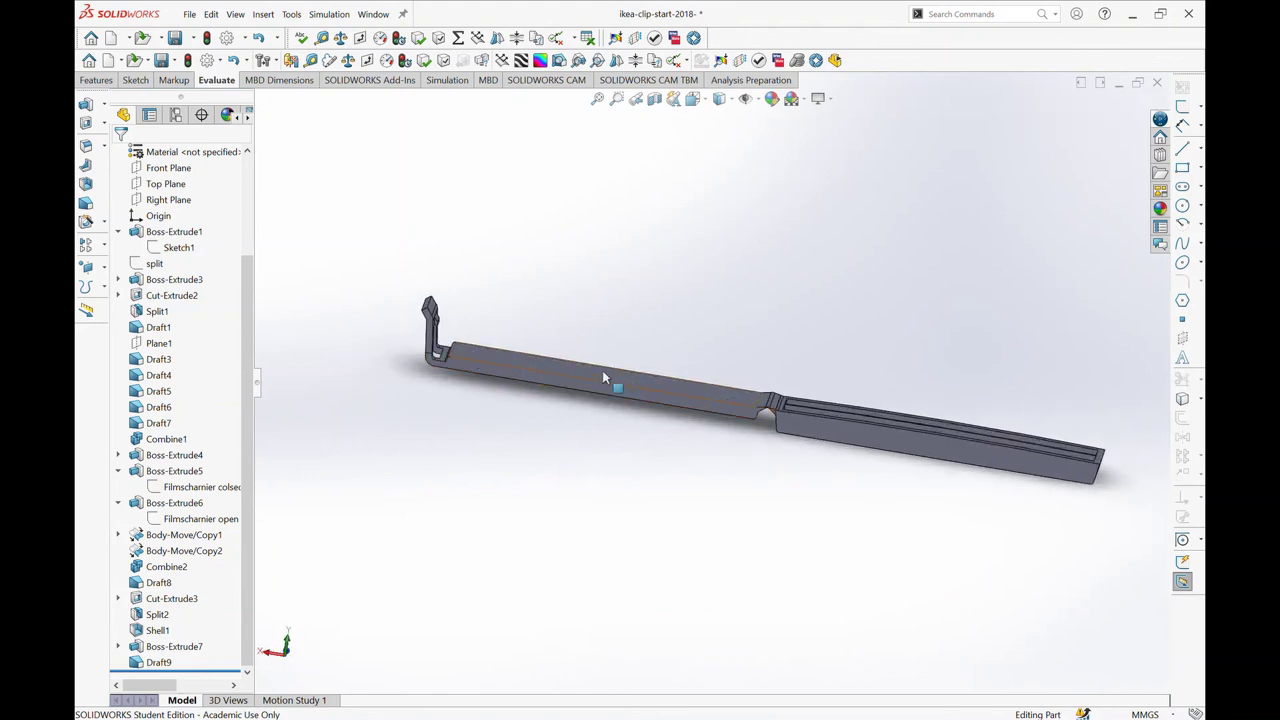
middle_click_drag(633, 362, 957, 400)
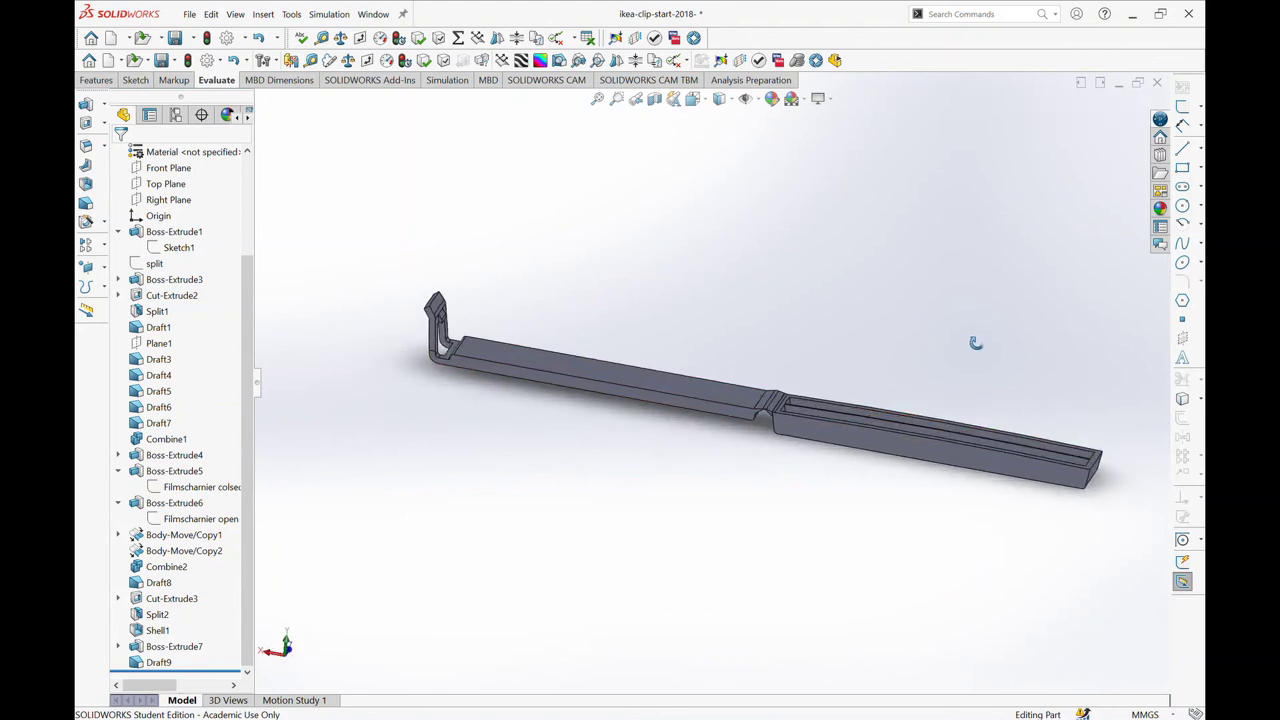
scroll(988, 426, "down", 3)
scroll(920, 337, "up", 3)
scroll(891, 343, "up", 3)
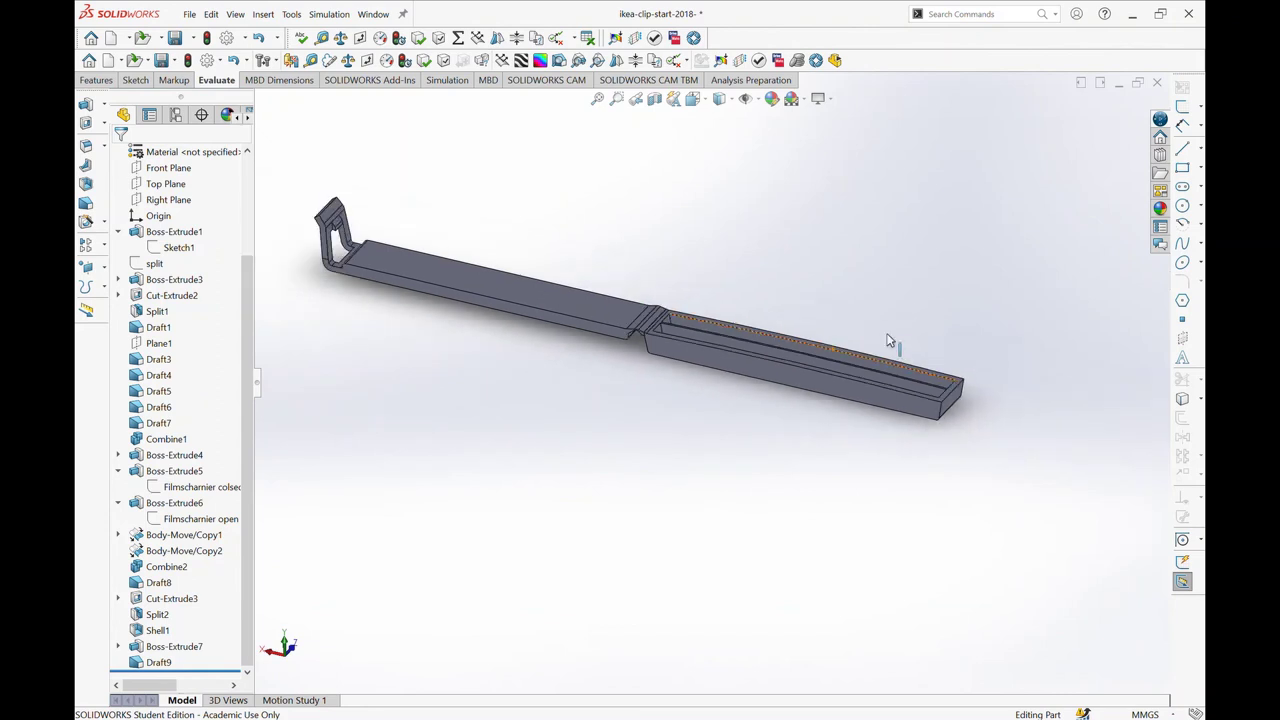
scroll(671, 346, "up", 1)
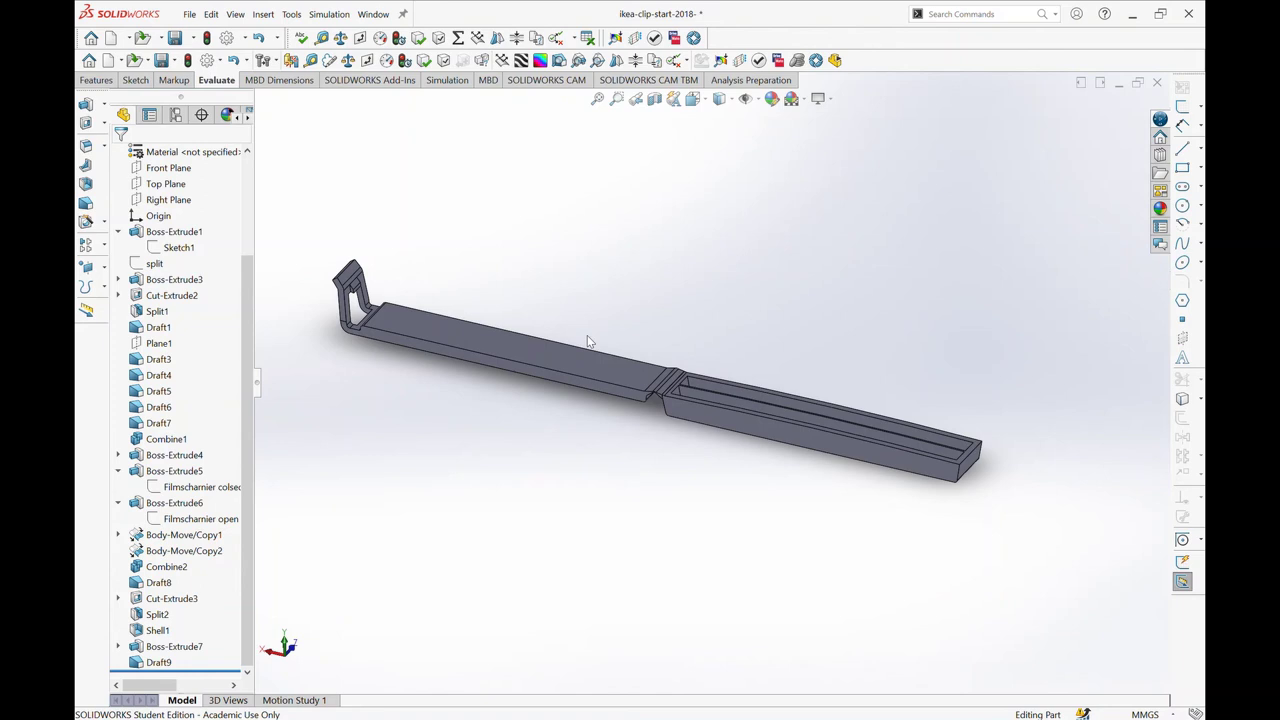
middle_click_drag(676, 300, 752, 456)
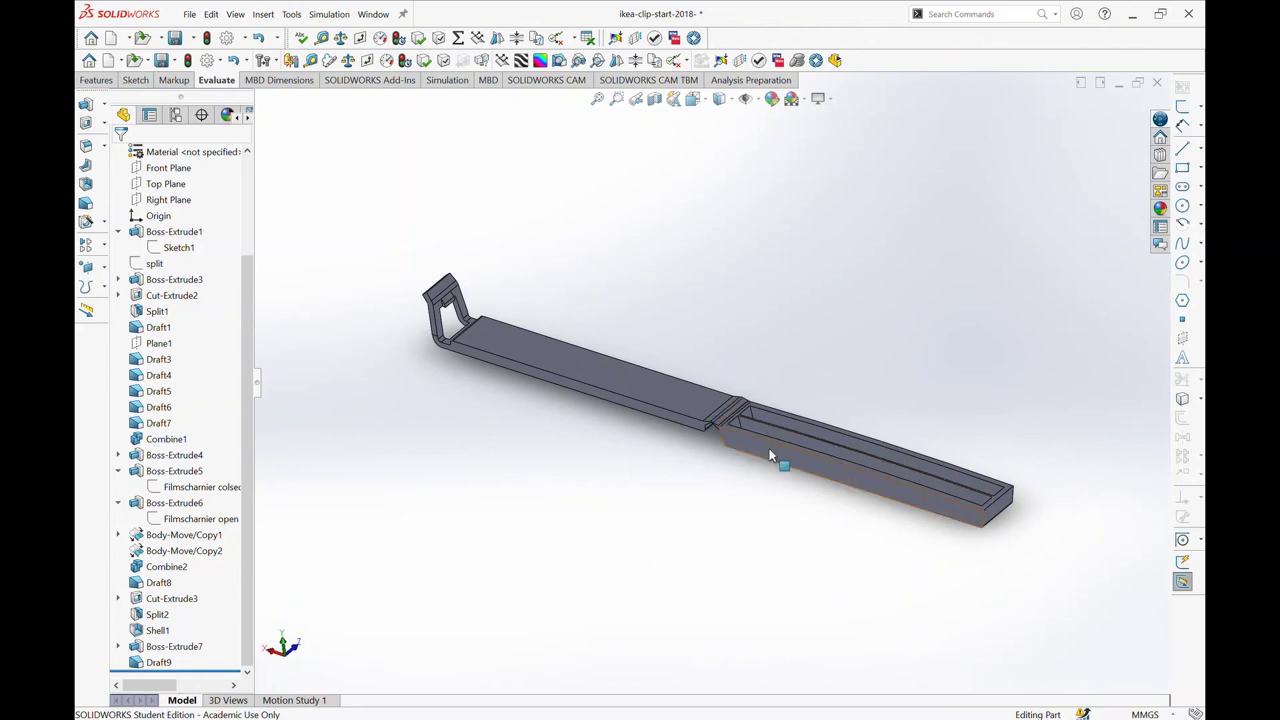
middle_click_drag(903, 437, 857, 443)
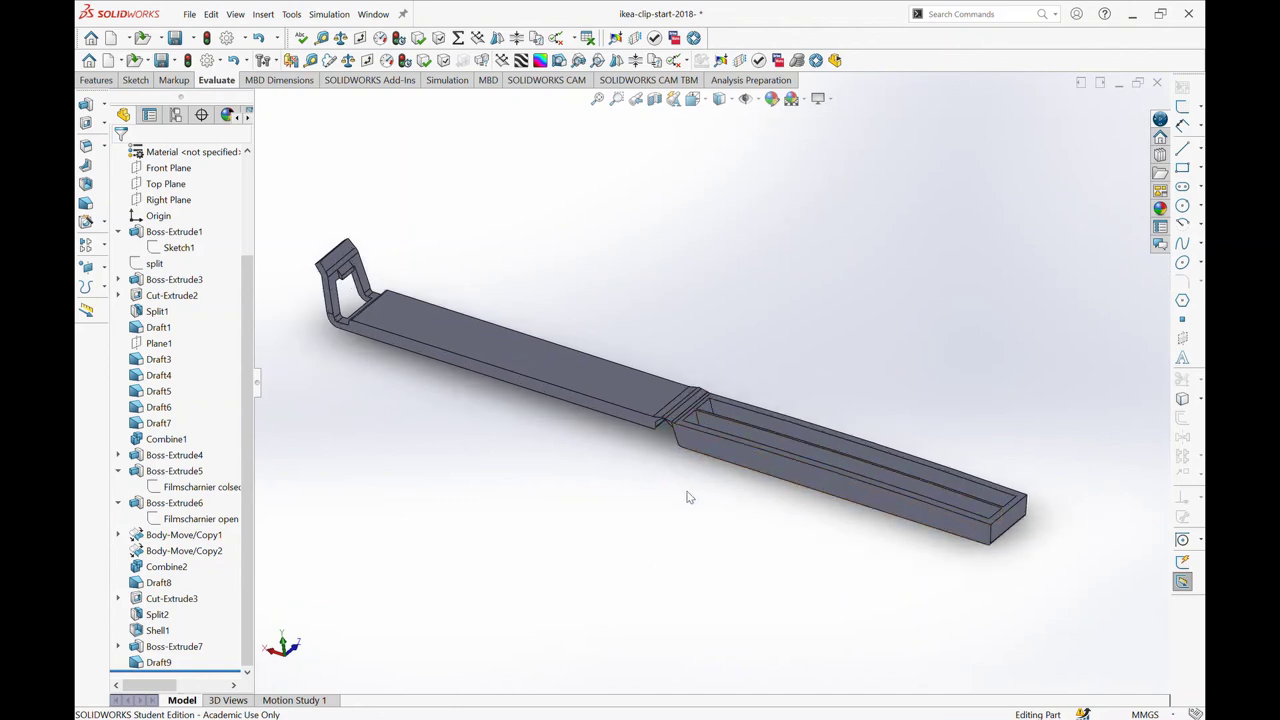
mouse_move(686, 491)
middle_mouse_down()
mouse_move(745, 468)
mouse_move(727, 477)
middle_mouse_up()
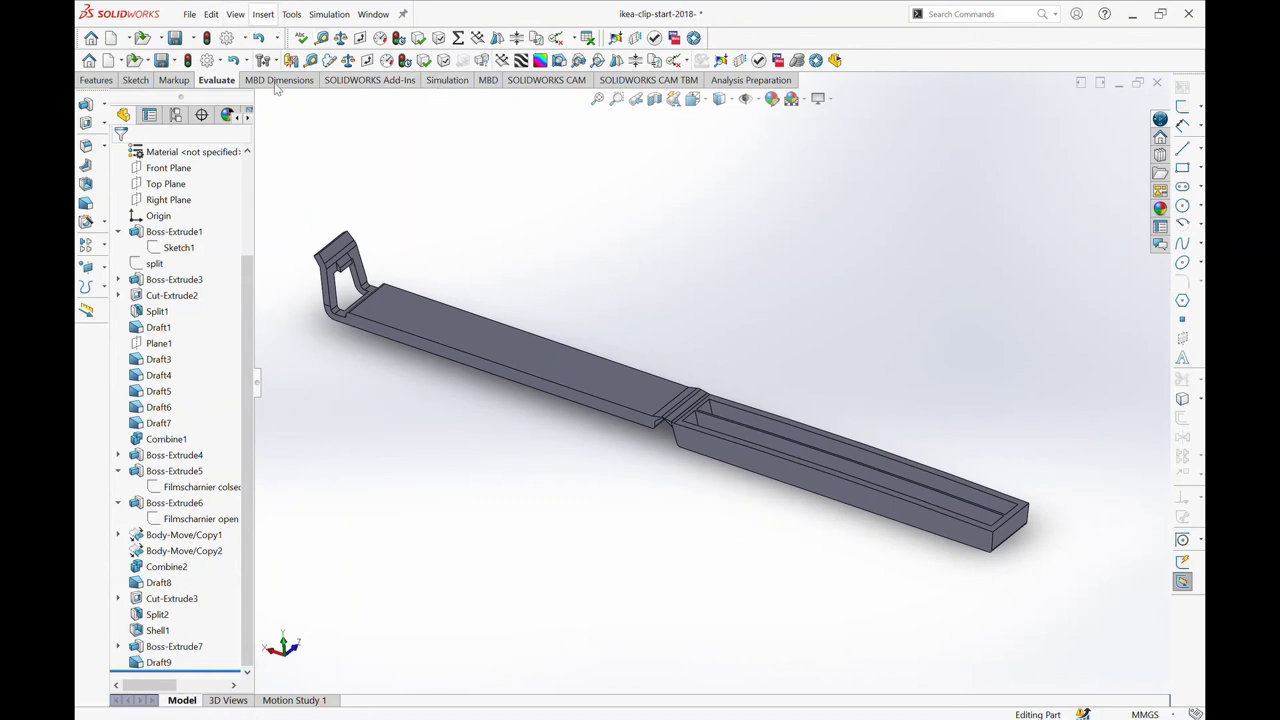
- Add the channel body and the hooked Split2[1] body together into Combine3
left_click(730, 446)
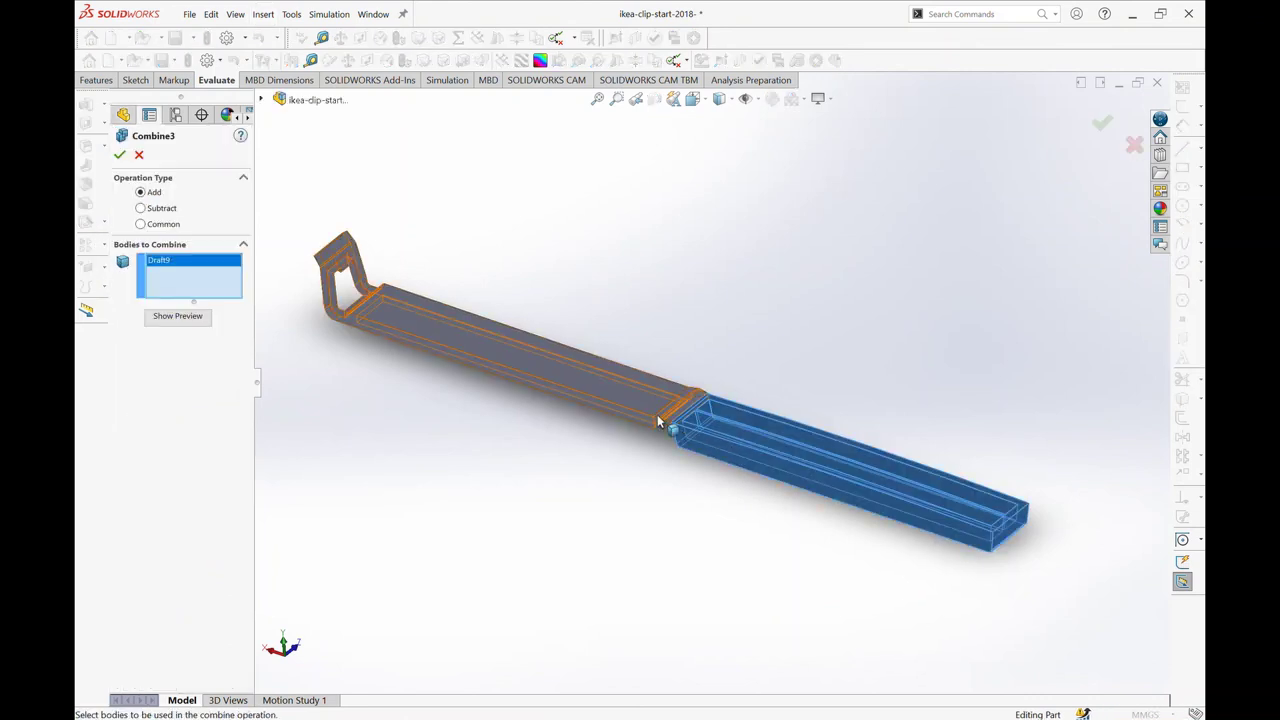
left_click(658, 421)
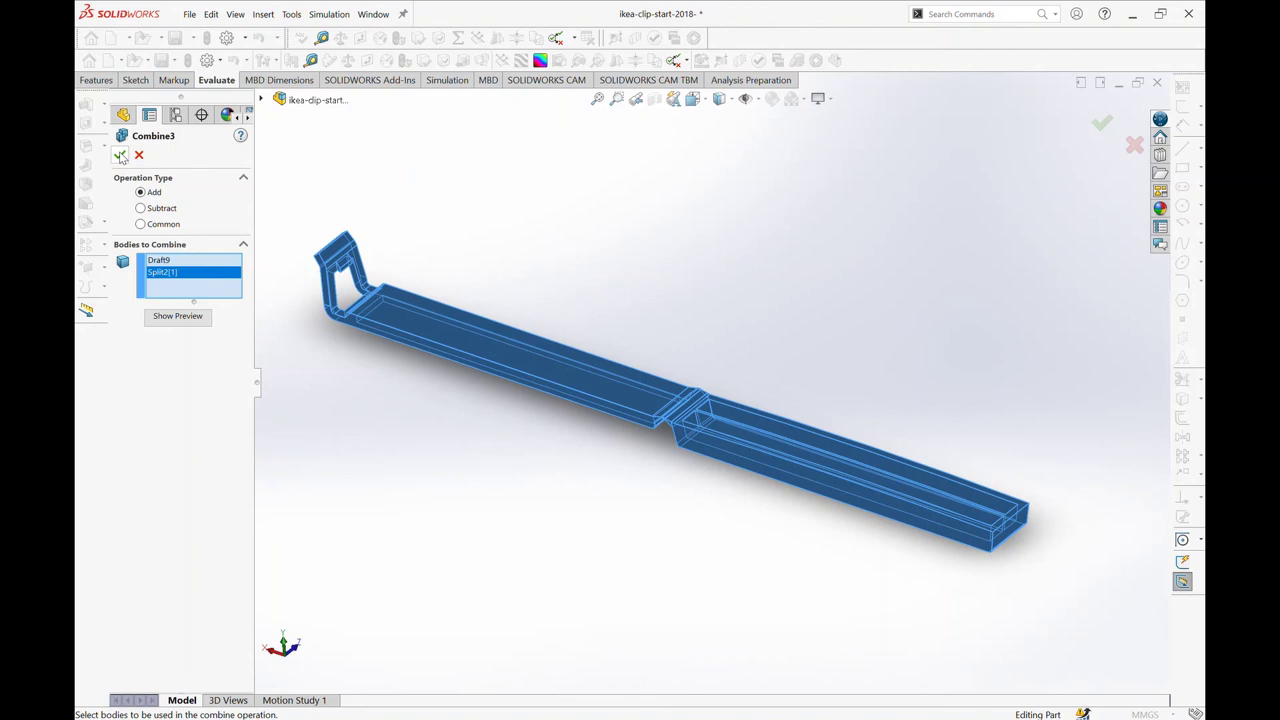
left_click(120, 156)
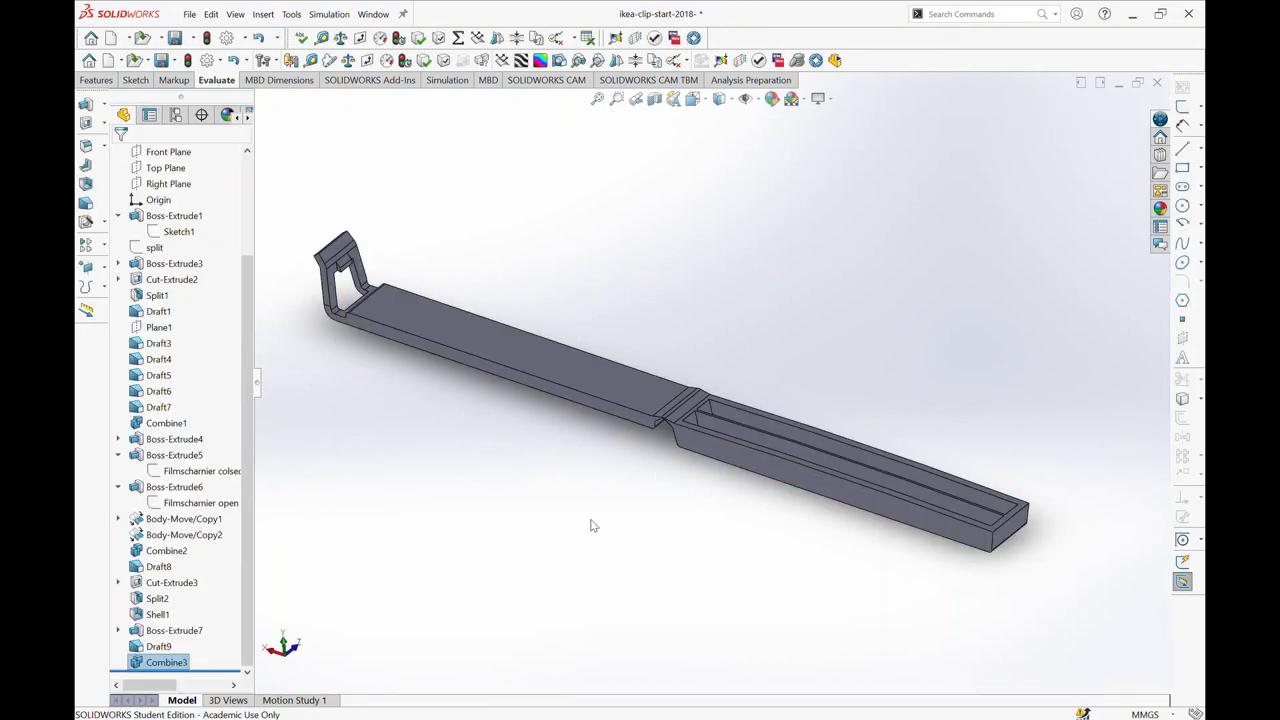
- Zoom and orbit around the combined clip to look it over
scroll(677, 529, "up", 2)
scroll(726, 520, "up", 2)
scroll(709, 529, "up", 1)
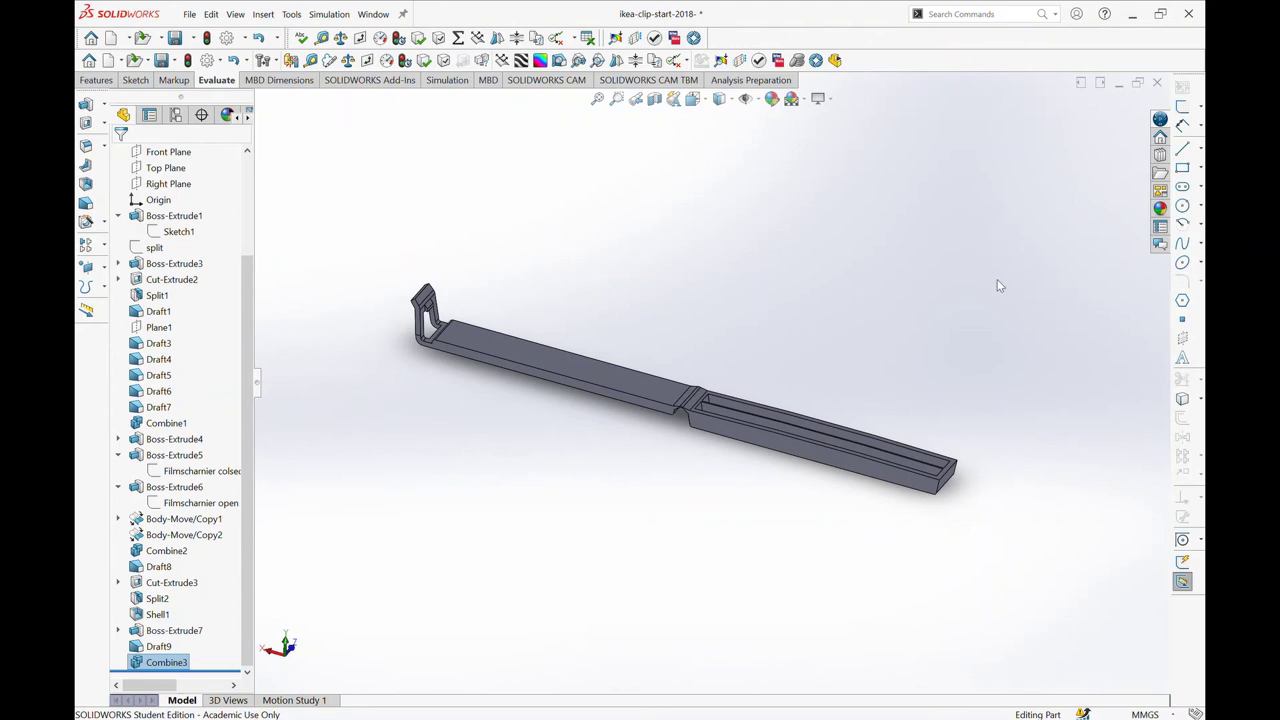
scroll(729, 345, "down", 1)
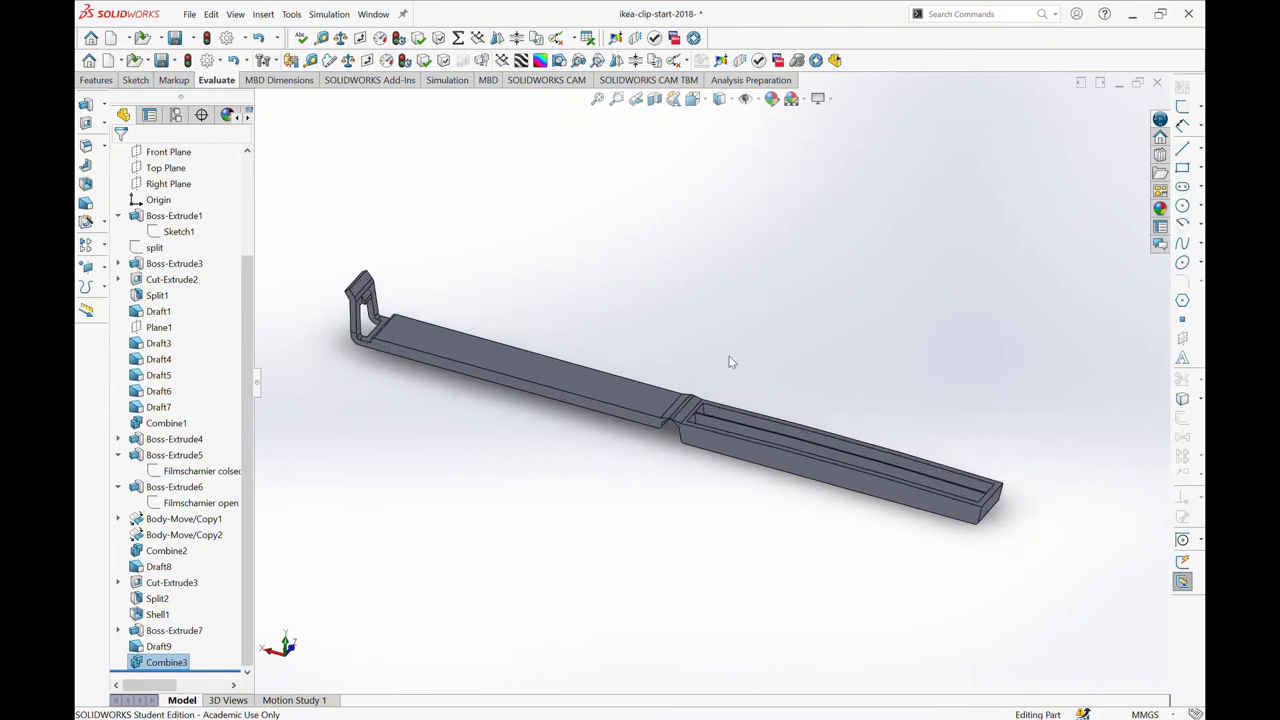
mouse_move(768, 350)
middle_mouse_down()
mouse_move(757, 354)
mouse_move(865, 417)
middle_mouse_up()
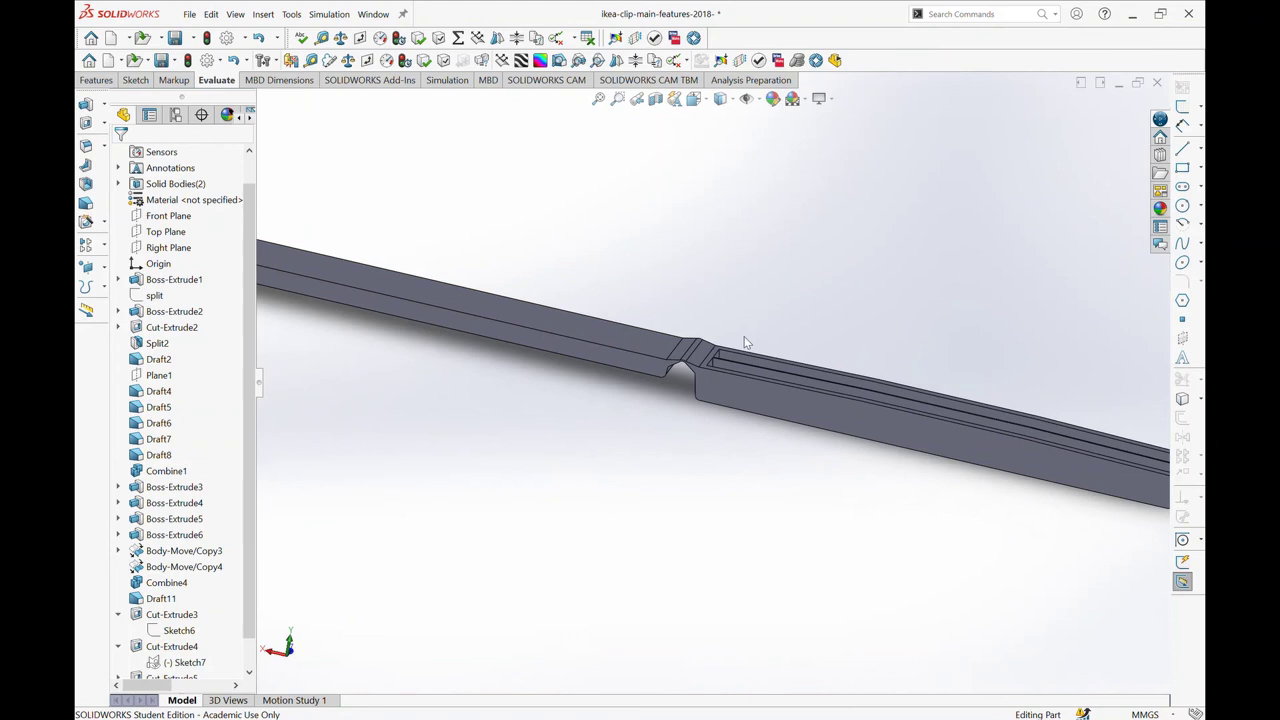
scroll(744, 343, "up", 5)
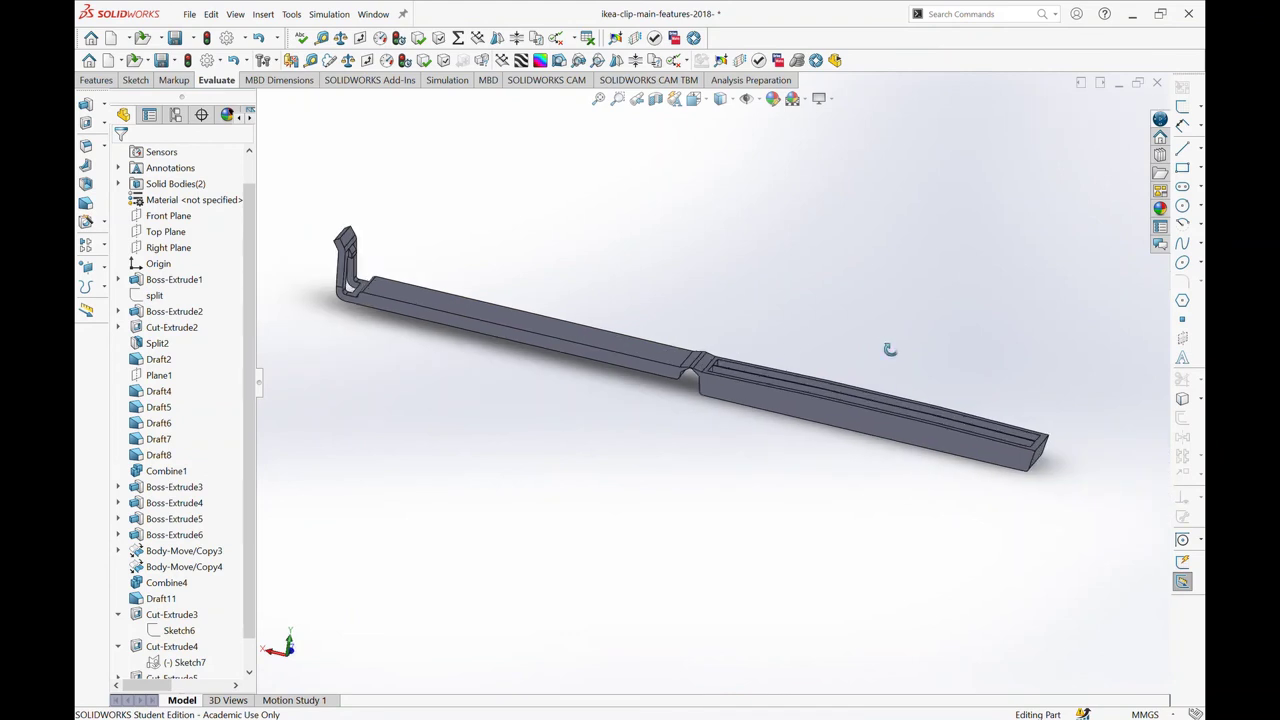
scroll(818, 381, "down", 2)
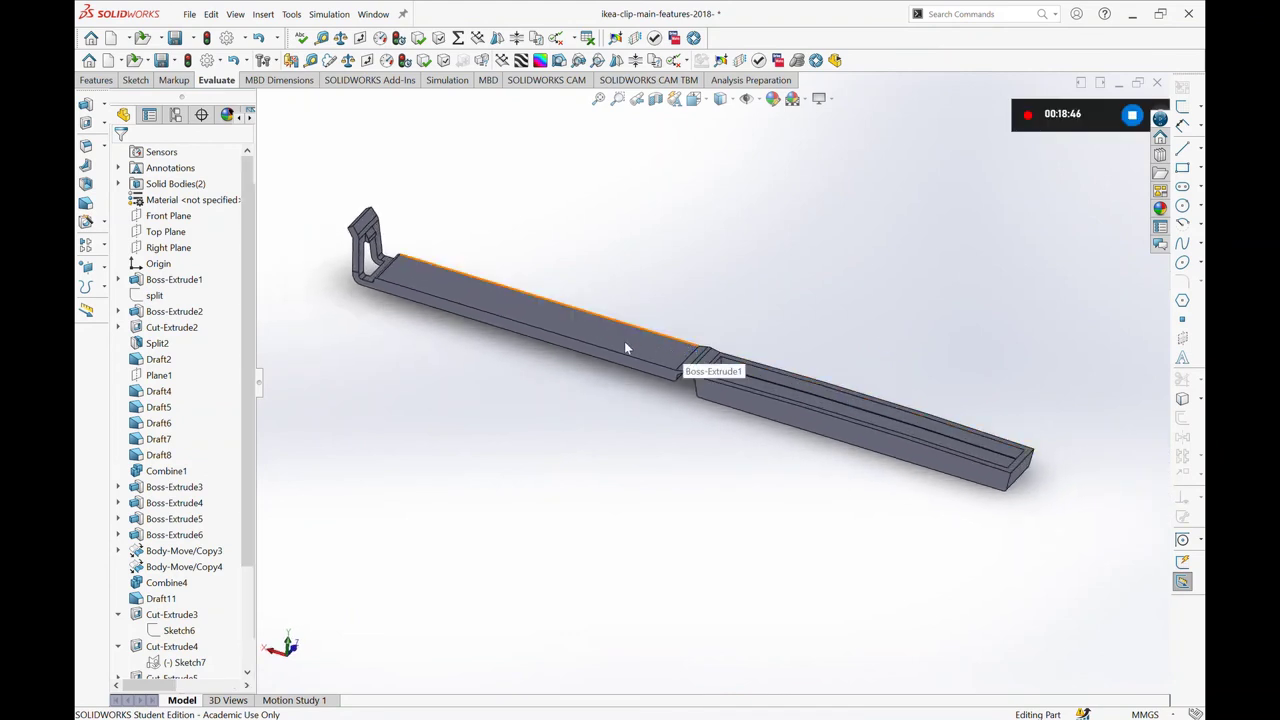